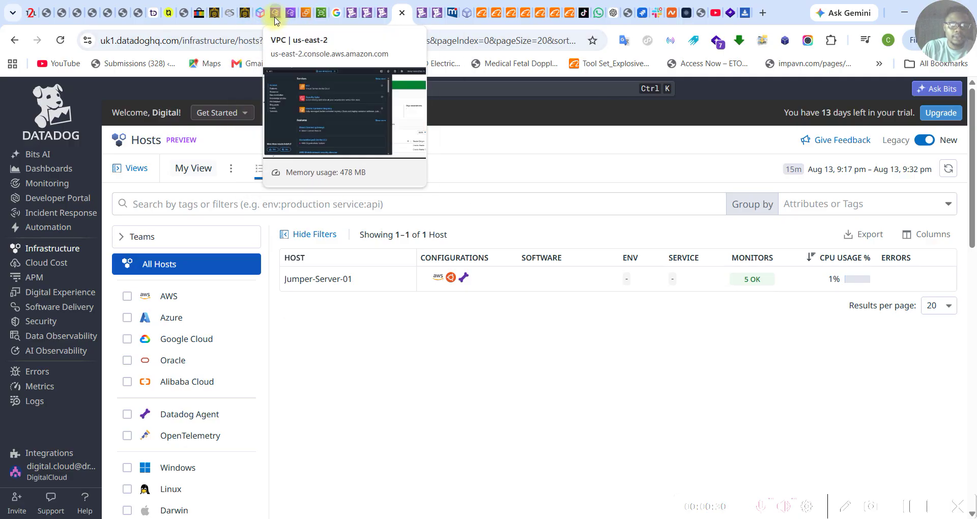
# Switch to the EC2 Instances list in AWS and review the details of the jumper-sever-01 instance
pyautogui.click(307, 15)
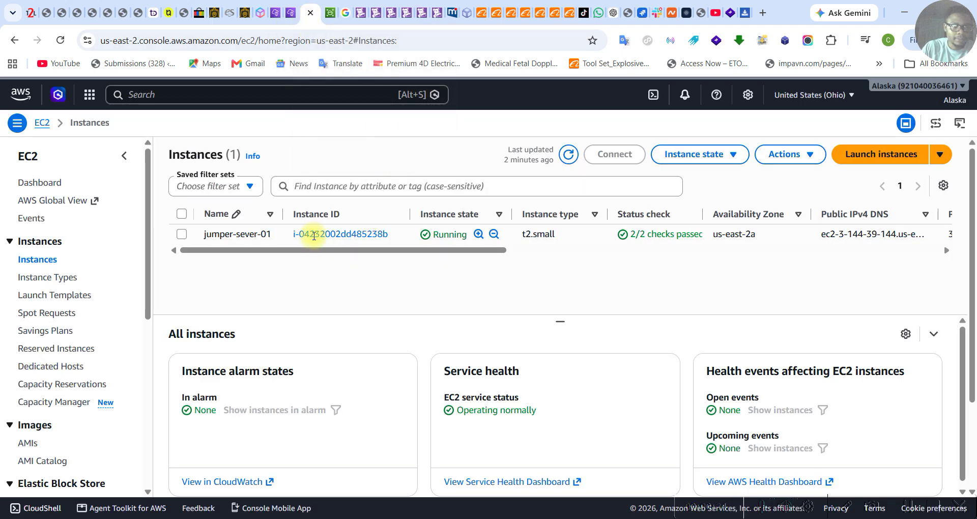
pyautogui.scroll(-3, 117, 246)
pyautogui.scroll(3, 117, 246)
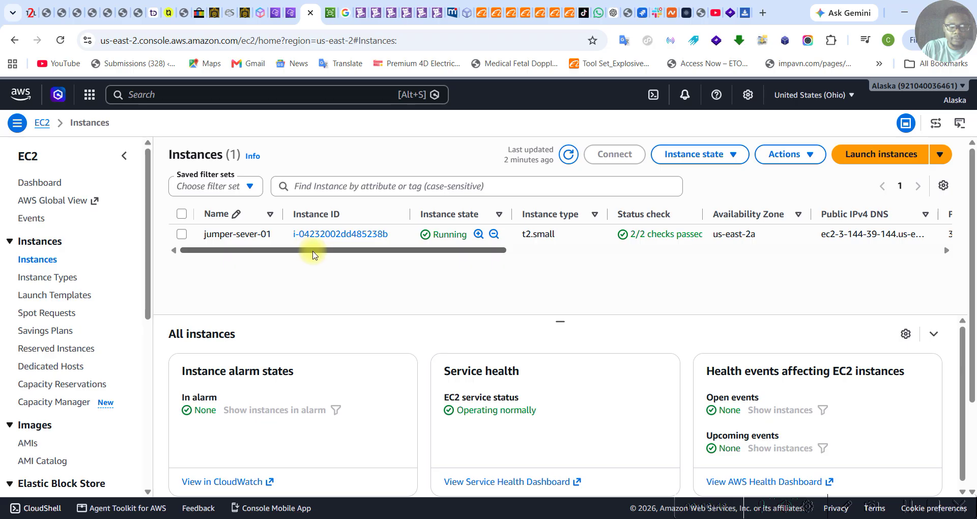
pyautogui.moveTo(436, 253); pyautogui.dragTo(532, 267)
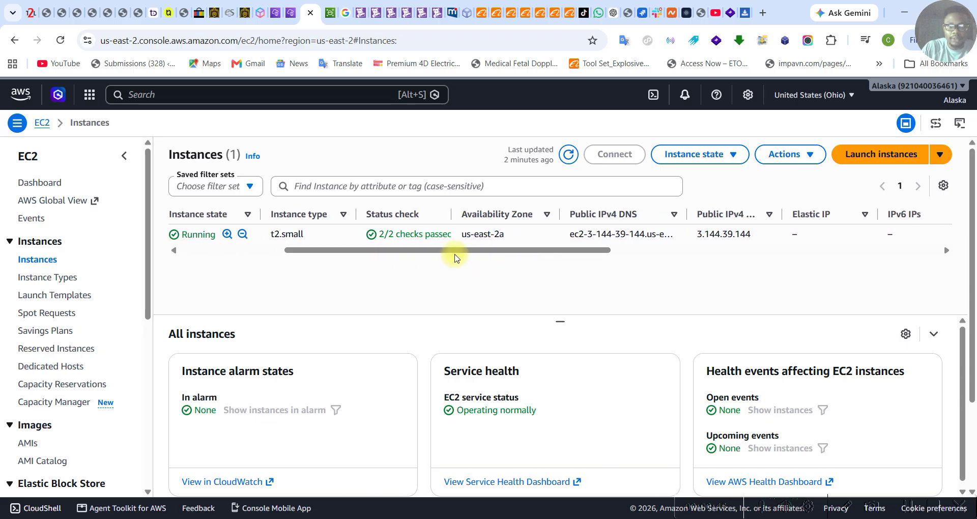
pyautogui.moveTo(421, 253); pyautogui.dragTo(270, 264)
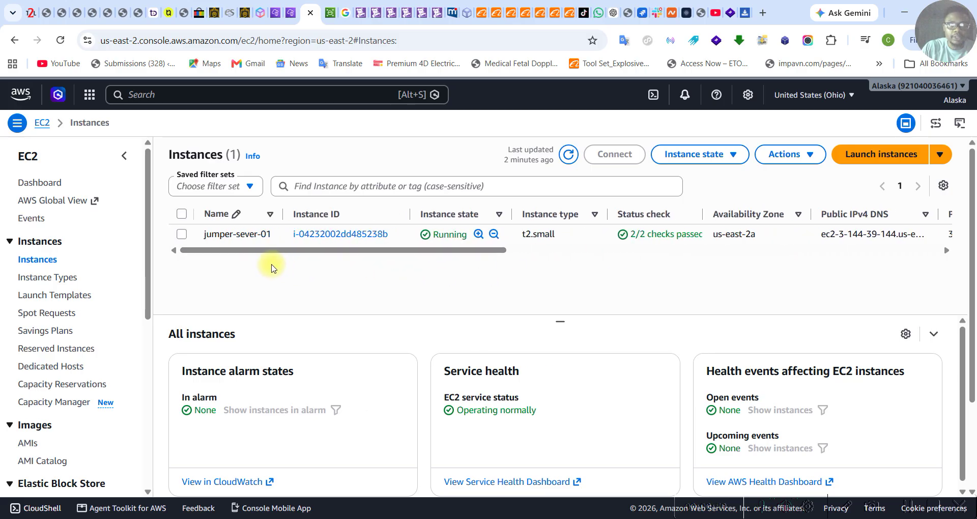
# Open the Amazon EFS file systems list and check the cloud9-efs entry
pyautogui.click(328, 16)
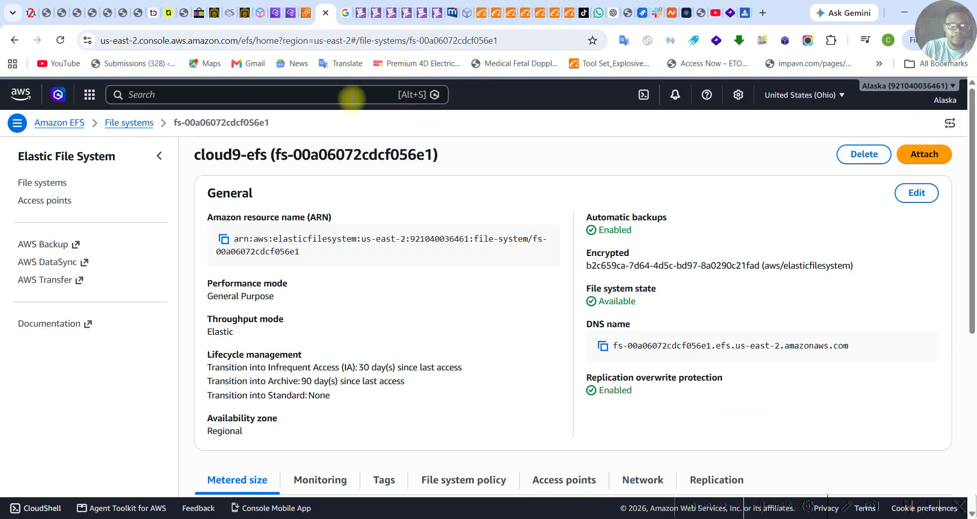
pyautogui.click(120, 131)
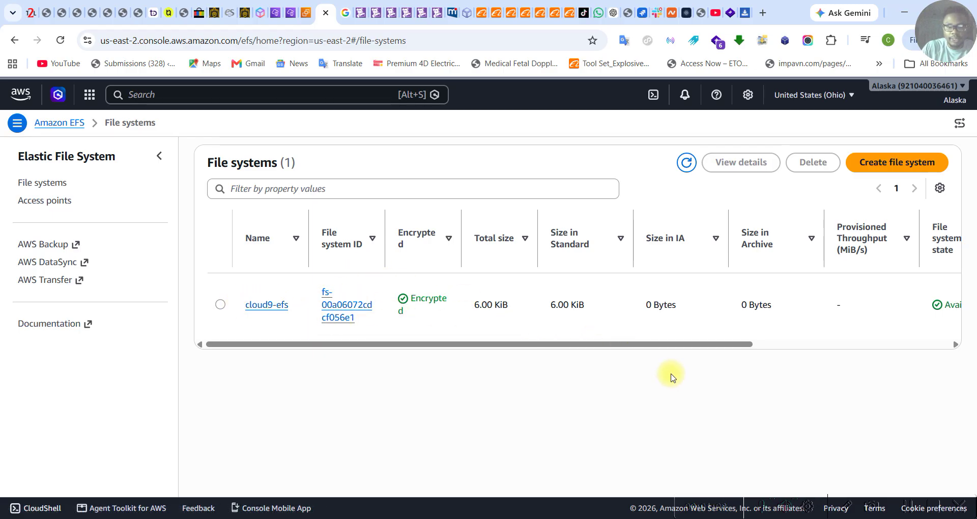
pyautogui.moveTo(515, 306); pyautogui.dragTo(466, 304)
pyautogui.click(529, 399)
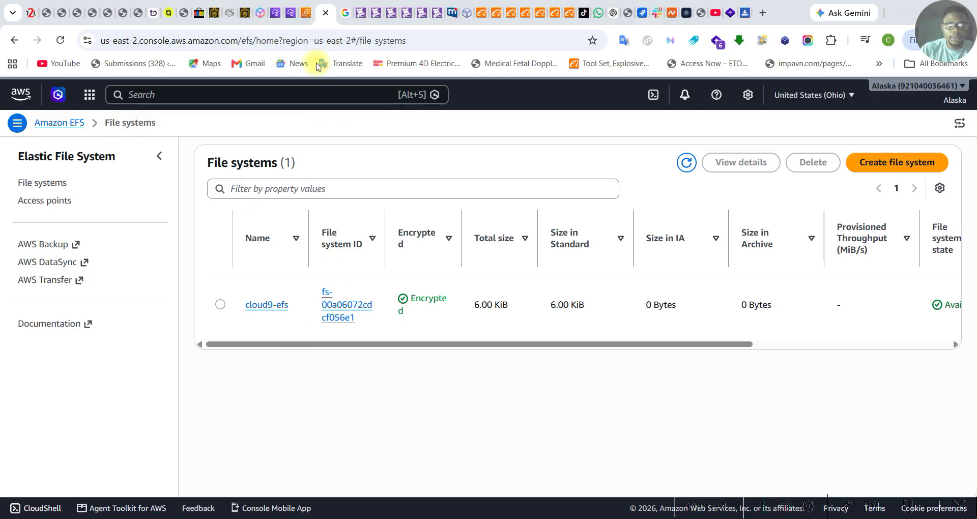
# Return to EC2 and start creating a new launch template
pyautogui.click(306, 12)
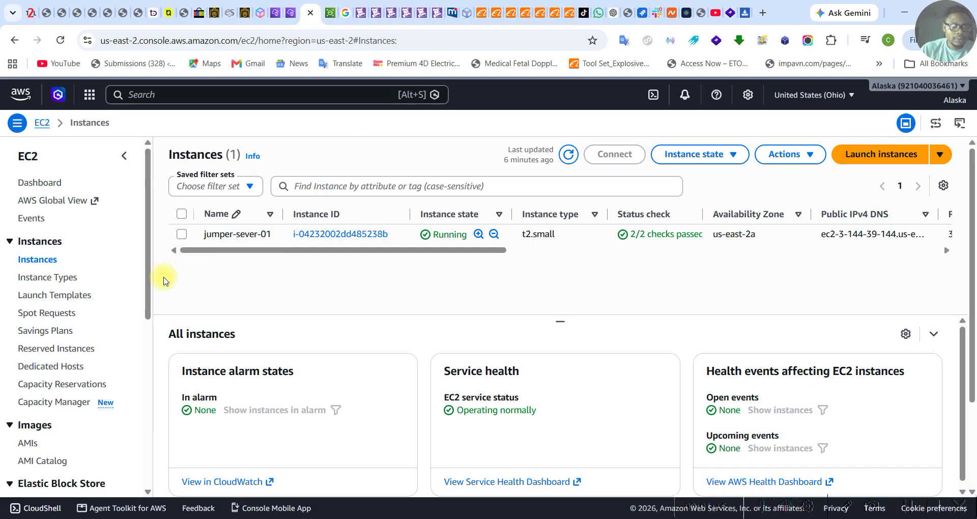
pyautogui.click(63, 303)
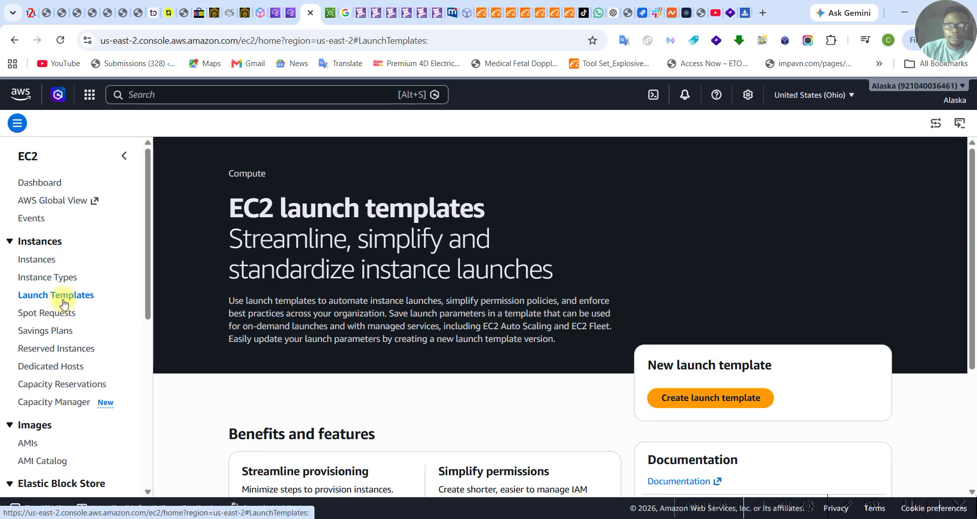
pyautogui.click(680, 397)
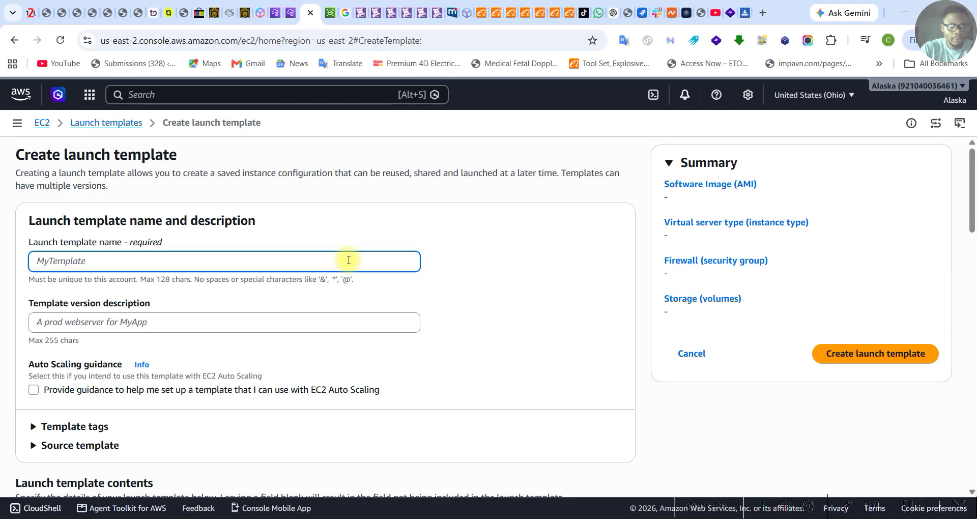
# Name the launch template cloud9-webserver-template and set its version description to prod
pyautogui.write('cloud')
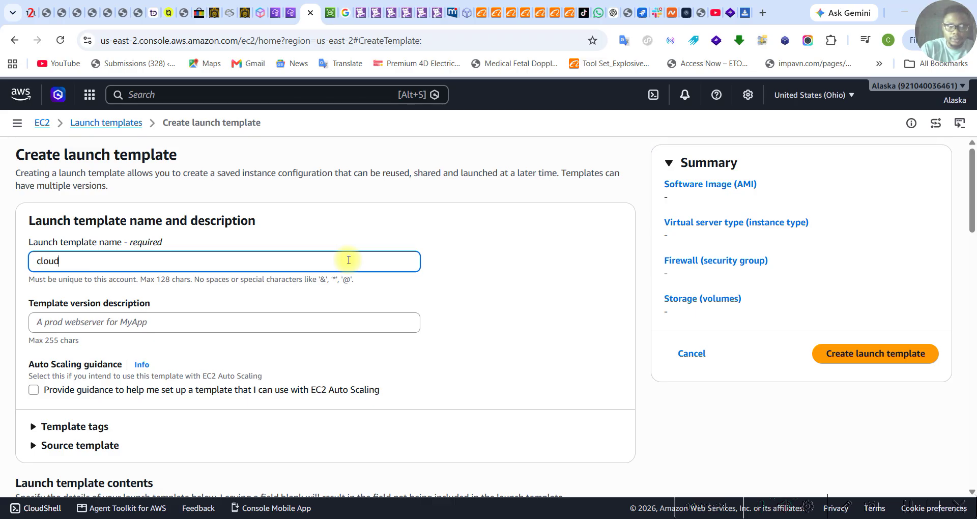
pyautogui.write('9-webserver-template')
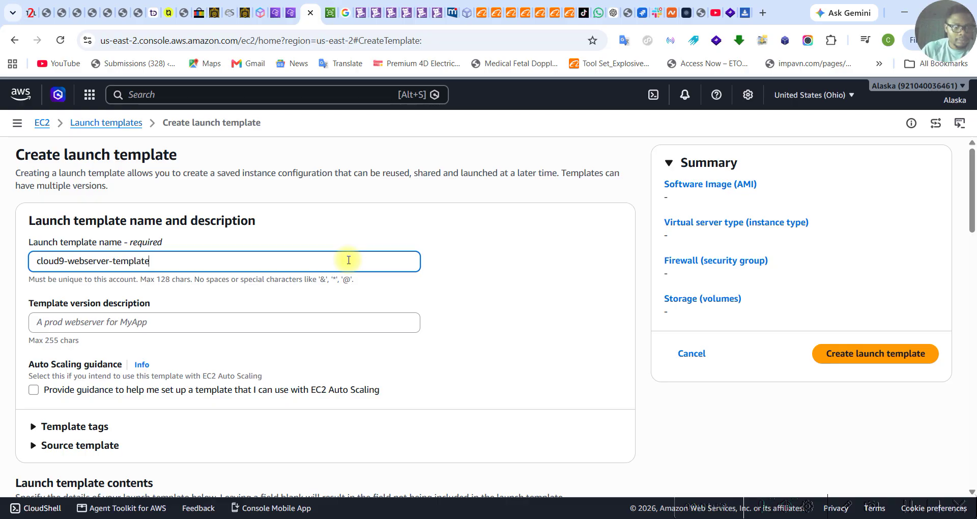
pyautogui.click(316, 321)
pyautogui.write('prod')
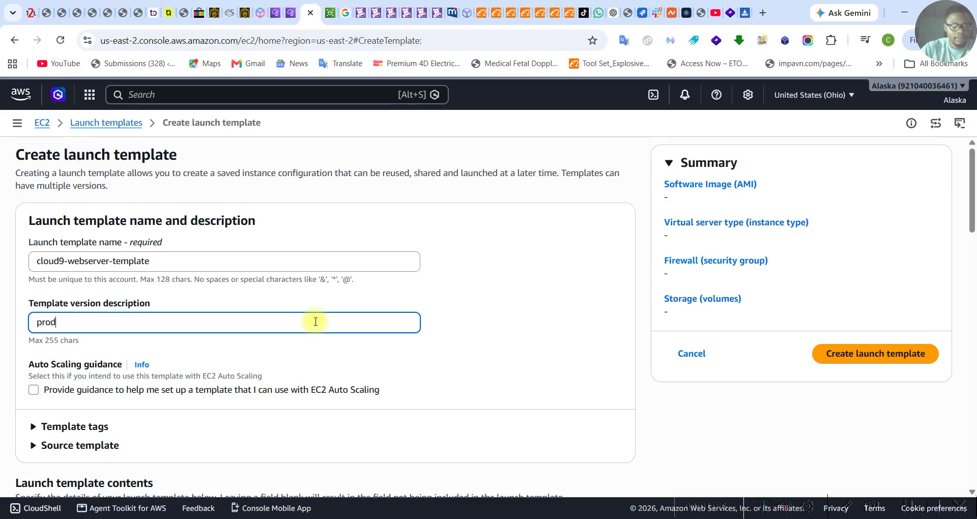
# Choose Ubuntu from the Quick Start operating system images for the launch template
pyautogui.scroll(-1, 458, 356)
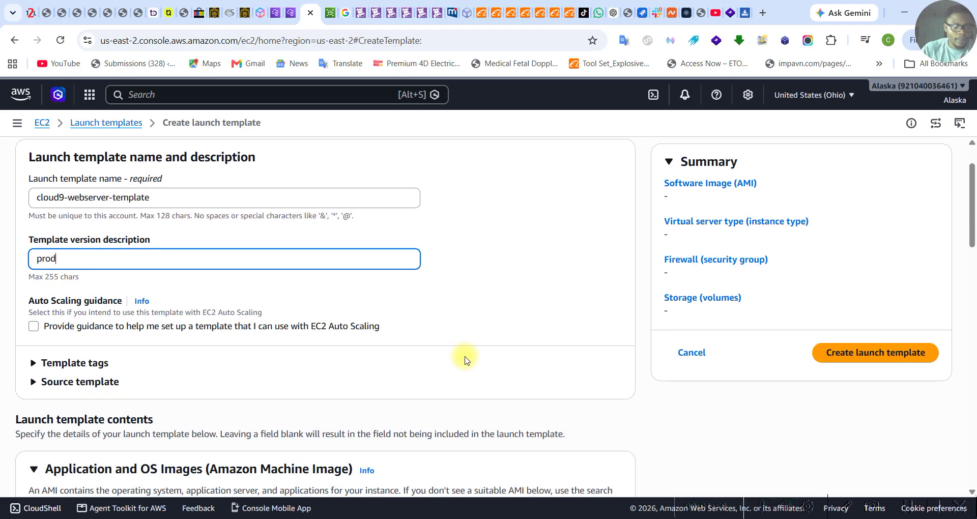
pyautogui.scroll(-1, 467, 355)
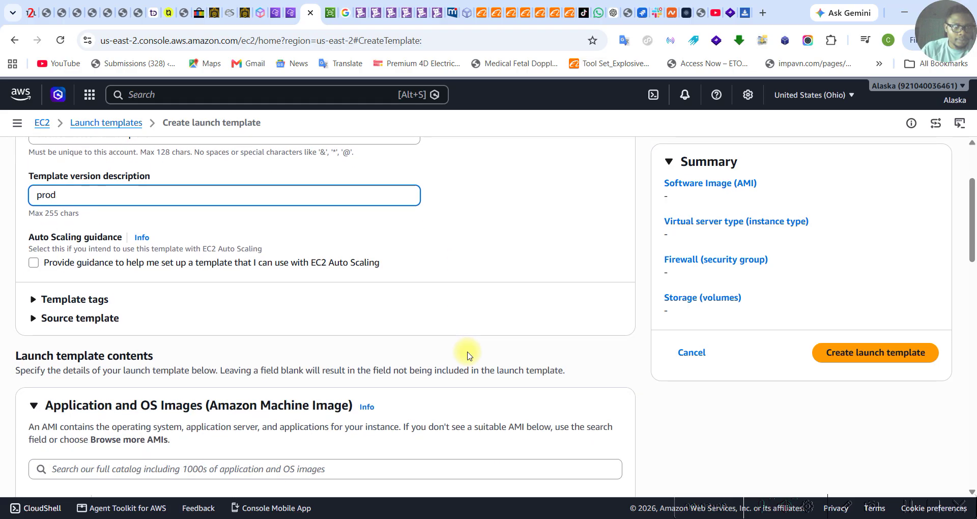
pyautogui.scroll(-3, 467, 351)
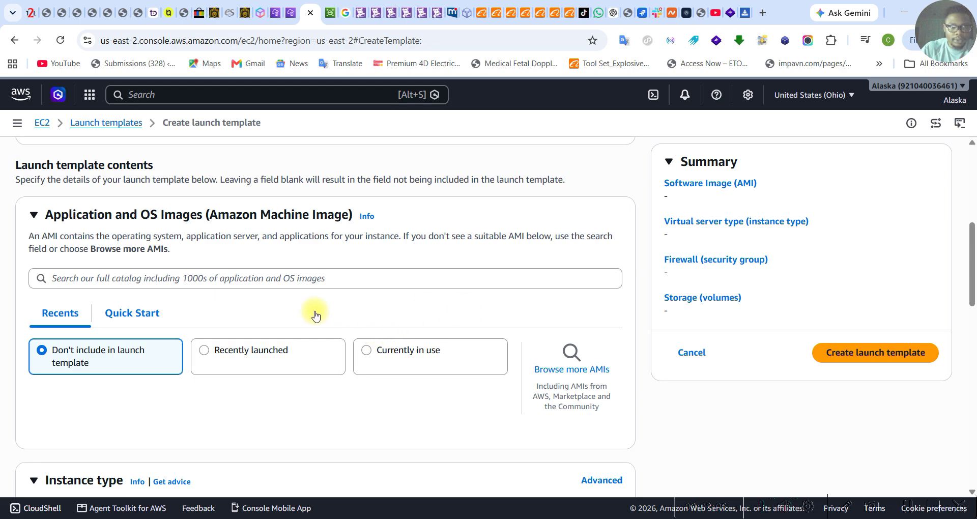
pyautogui.click(144, 314)
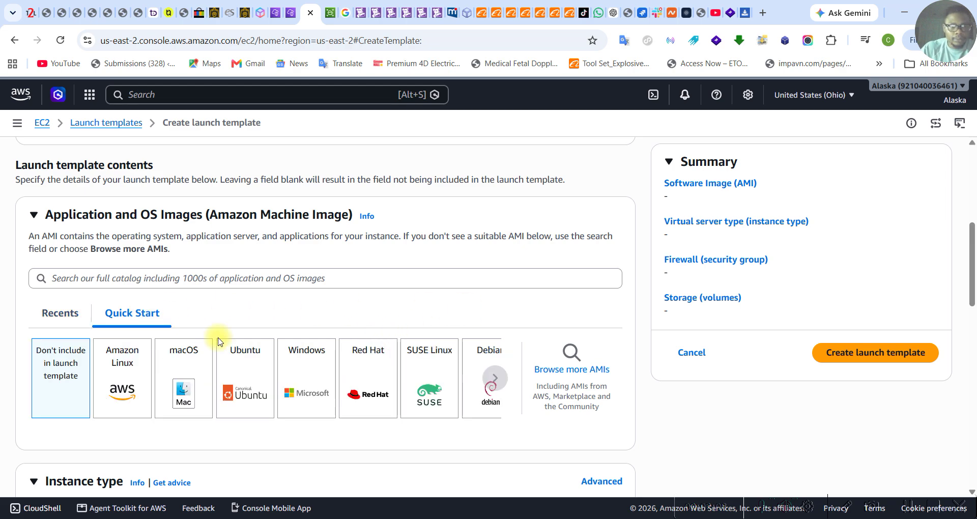
pyautogui.click(250, 386)
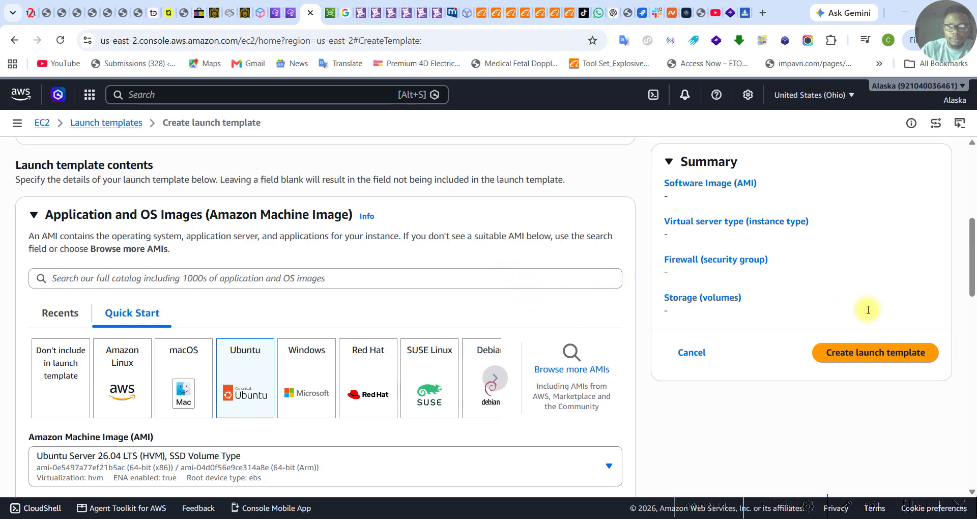
# Set the Amazon Machine Image to Ubuntu Server 24.04 LTS (HVM), SSD Volume Type
pyautogui.scroll(-5, 954, 270)
pyautogui.scroll(3, 484, 293)
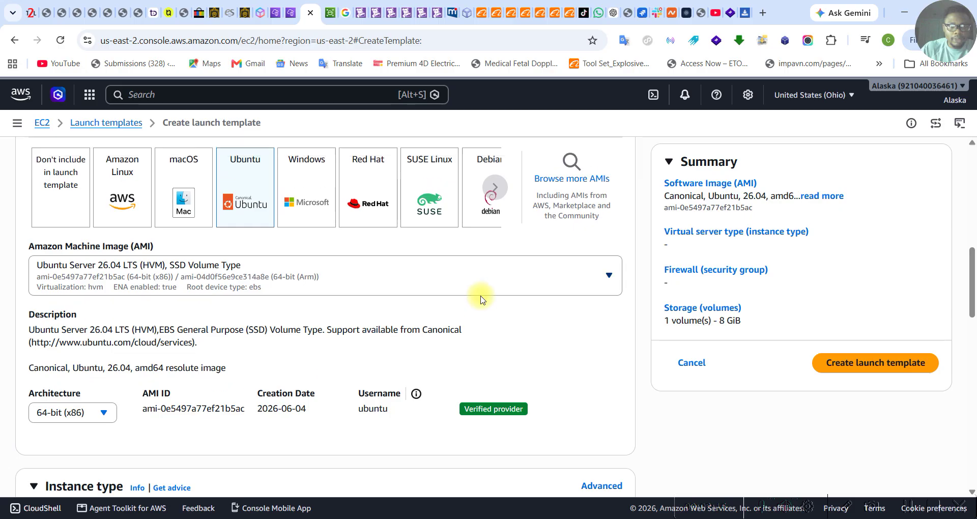
pyautogui.click(502, 285)
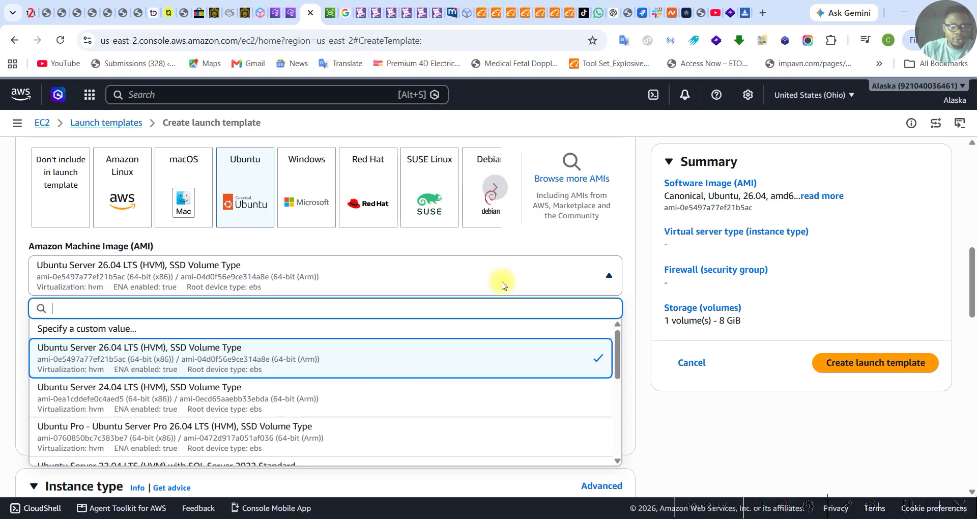
pyautogui.click(163, 403)
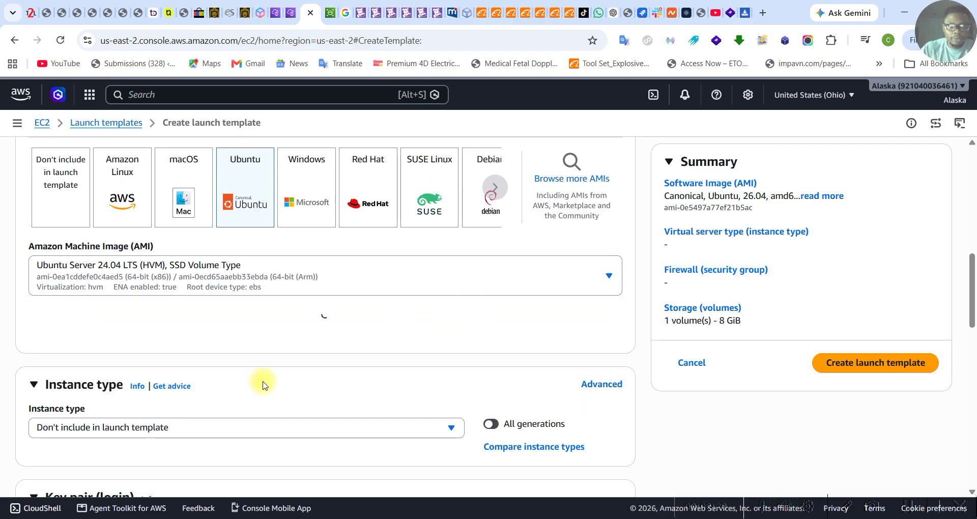
pyautogui.click(610, 286)
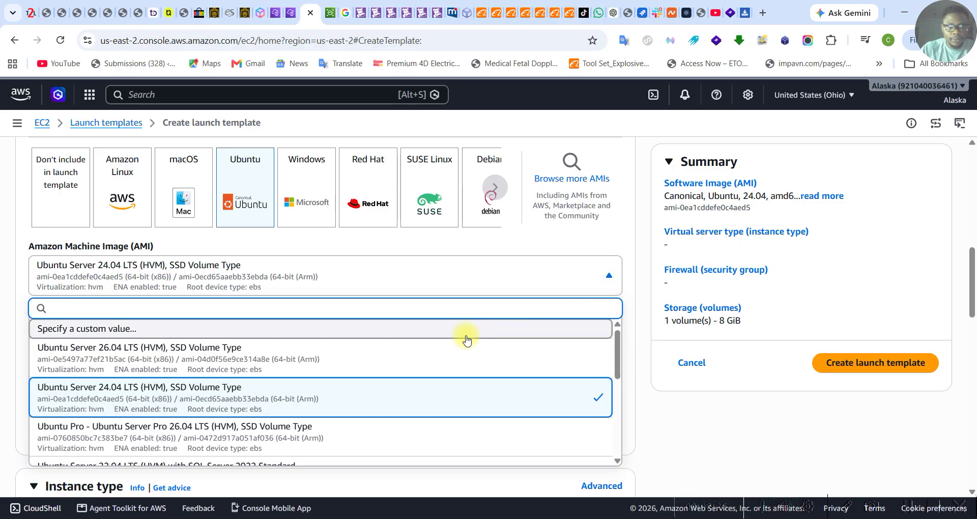
pyautogui.scroll(-1, 301, 388)
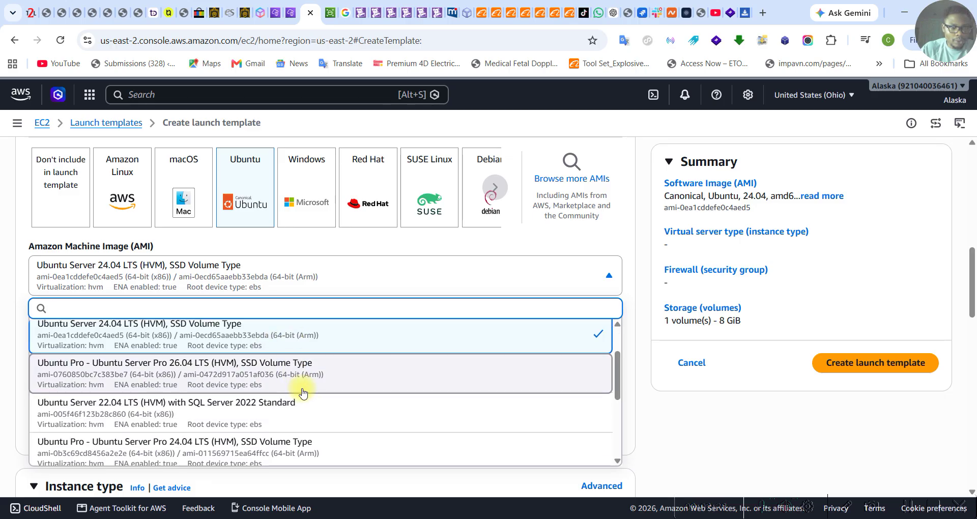
pyautogui.scroll(1, 304, 392)
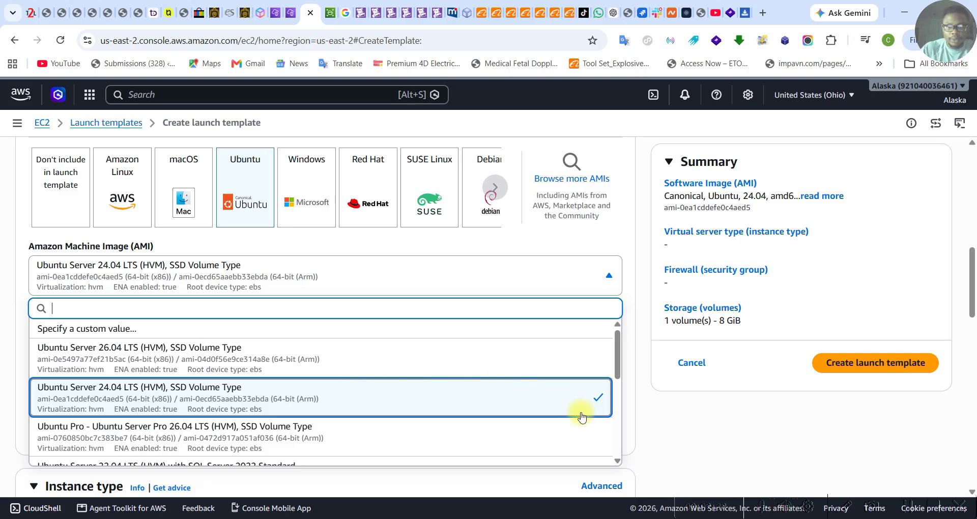
pyautogui.click(600, 396)
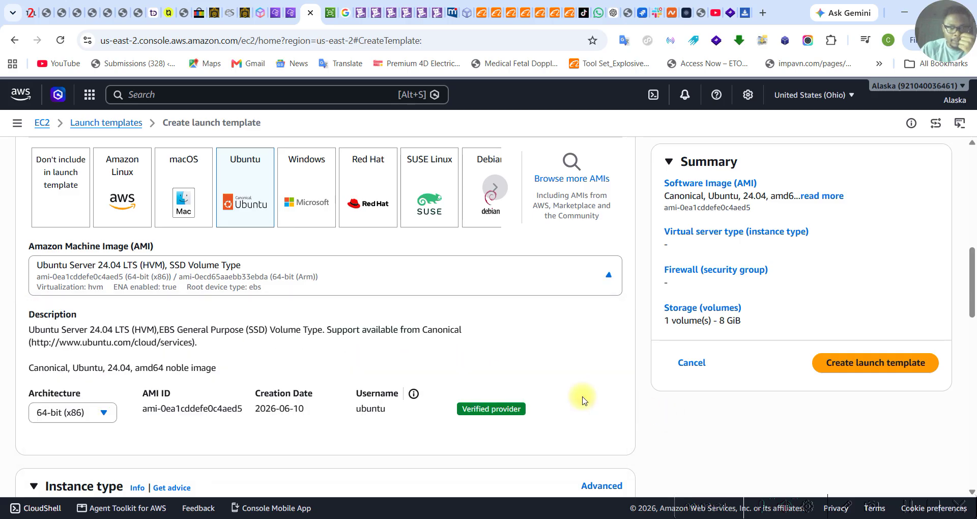
# Set the launch template's instance type to t2.small
pyautogui.scroll(-3, 360, 364)
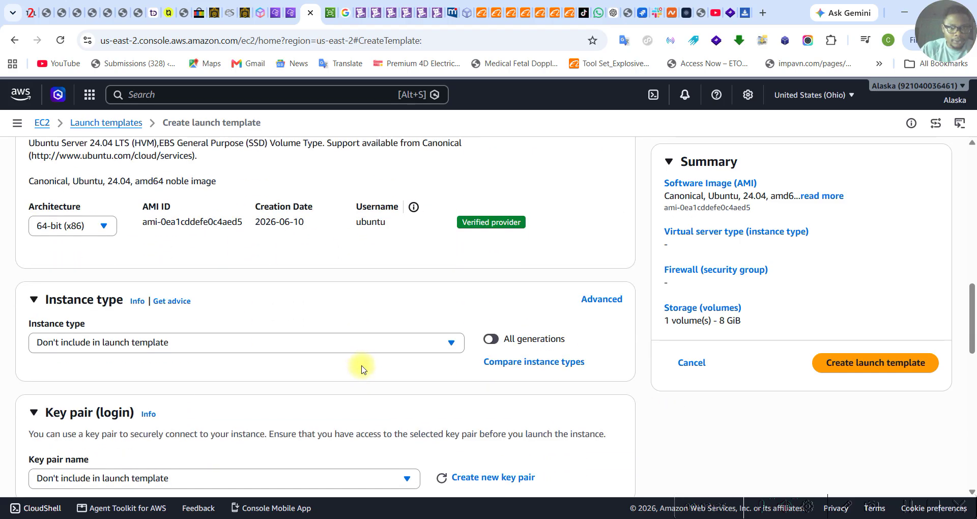
pyautogui.click(451, 343)
pyautogui.scroll(-2, 369, 277)
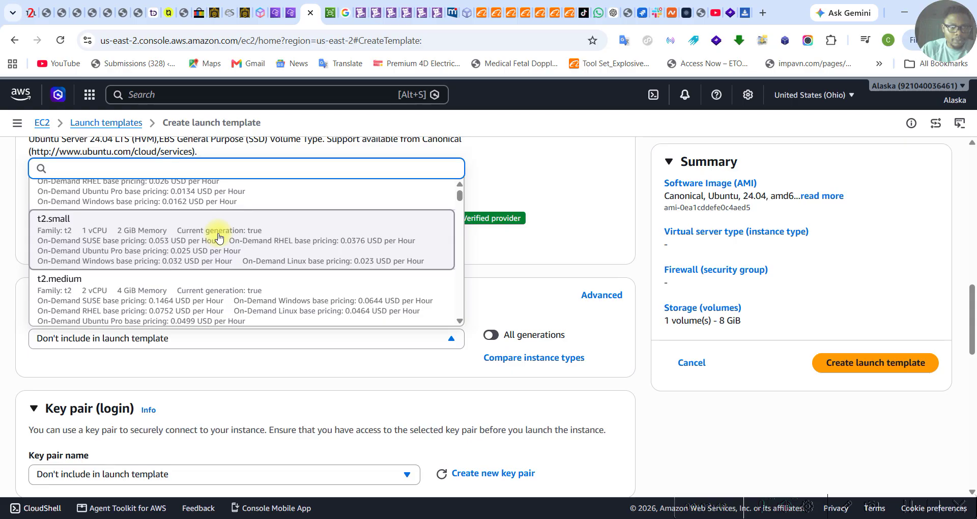
pyautogui.press('Return')
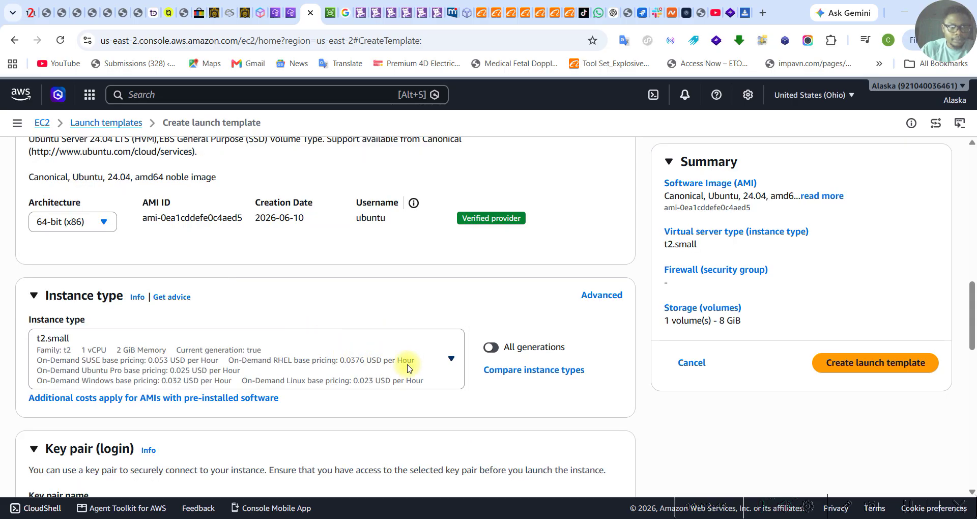
# Assign the existing key pair jumperkey01-4096 to the launch template
pyautogui.scroll(-4, 535, 326)
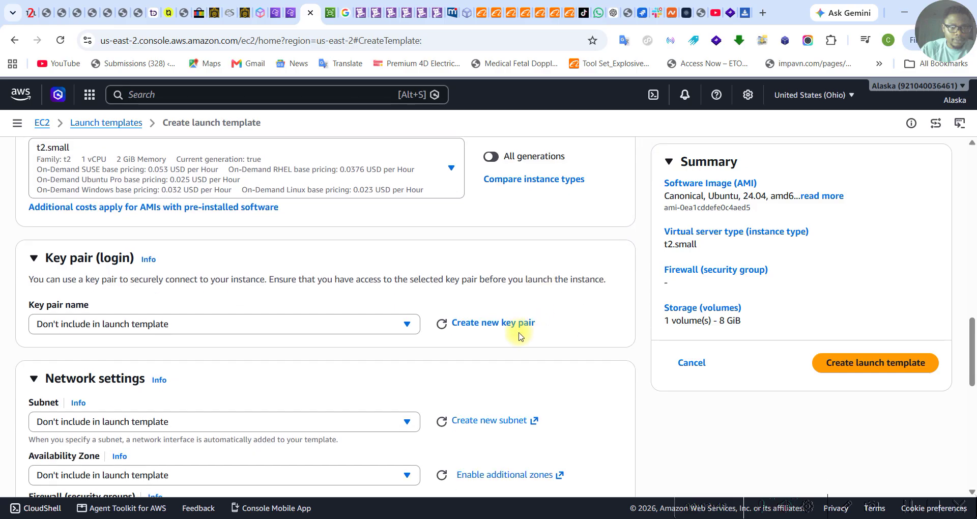
pyautogui.click(395, 329)
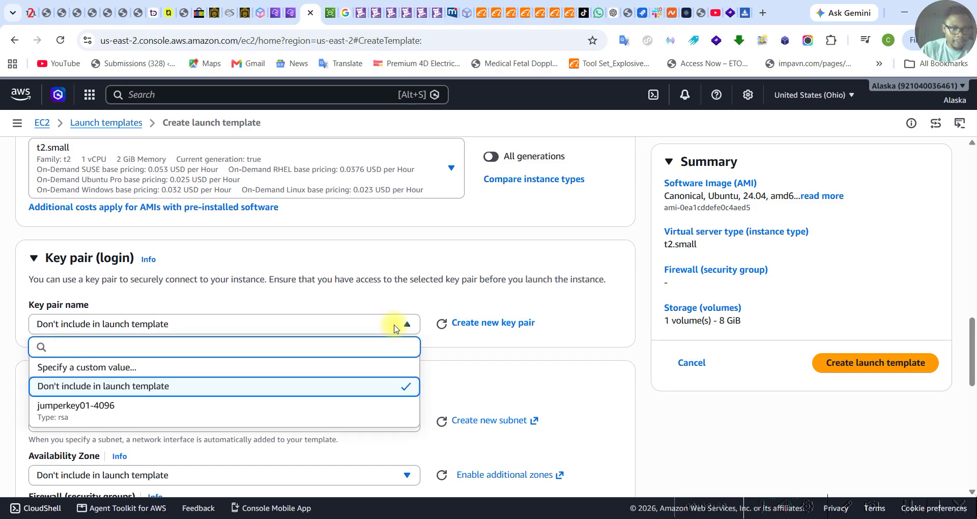
pyautogui.click(124, 415)
# Add the existing security group cloud9-private-security-group in the template's network settings
pyautogui.scroll(-1, 493, 378)
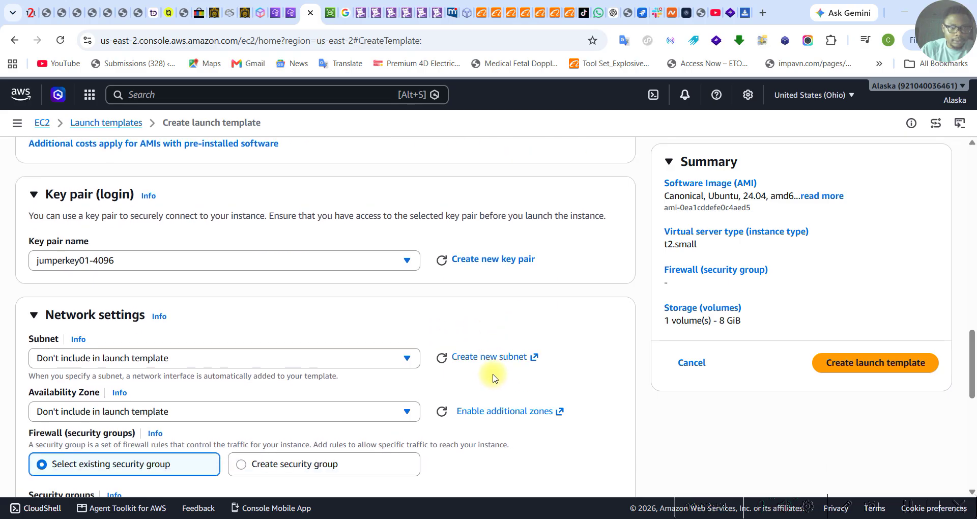
pyautogui.scroll(-1, 493, 378)
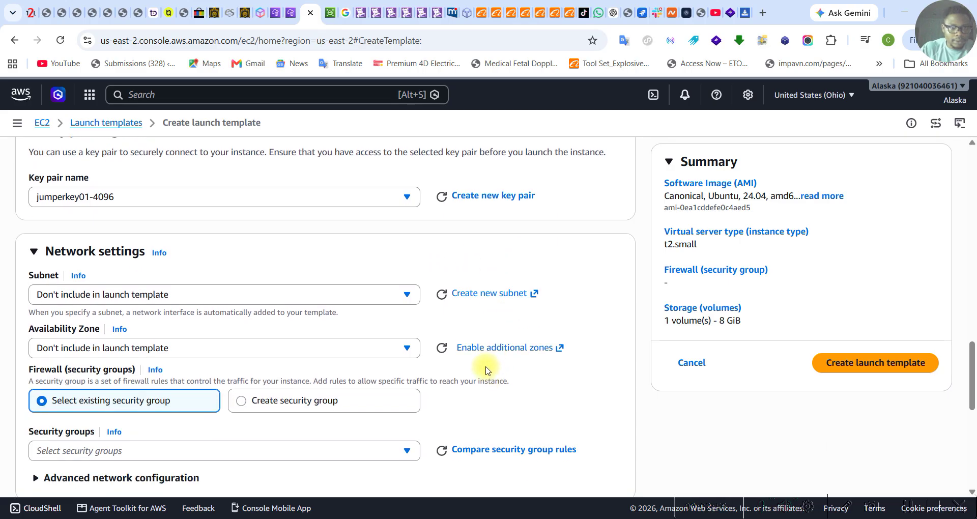
pyautogui.scroll(-1, 486, 370)
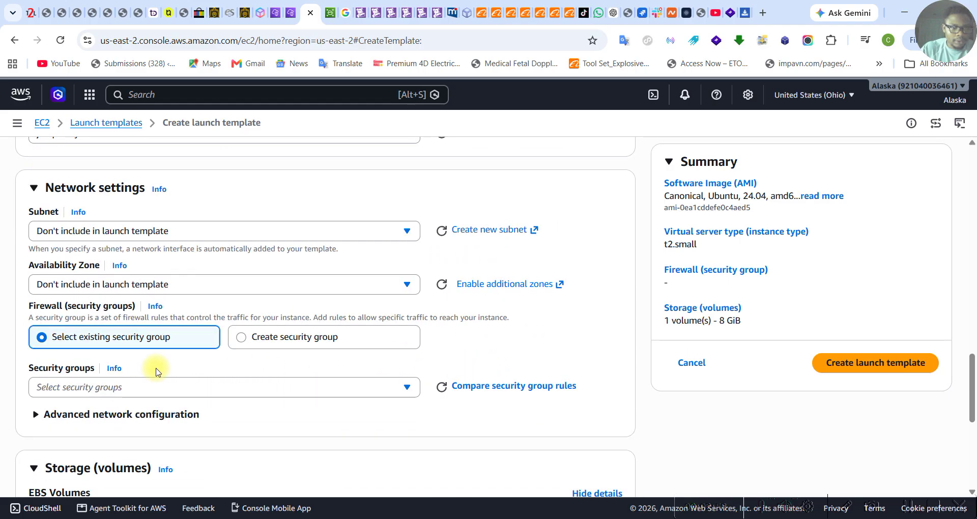
pyautogui.click(347, 389)
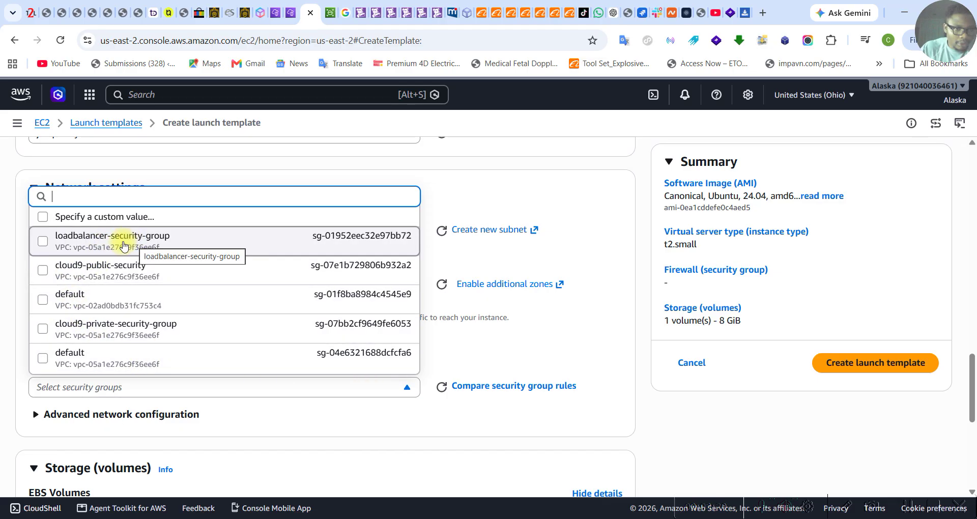
pyautogui.click(43, 330)
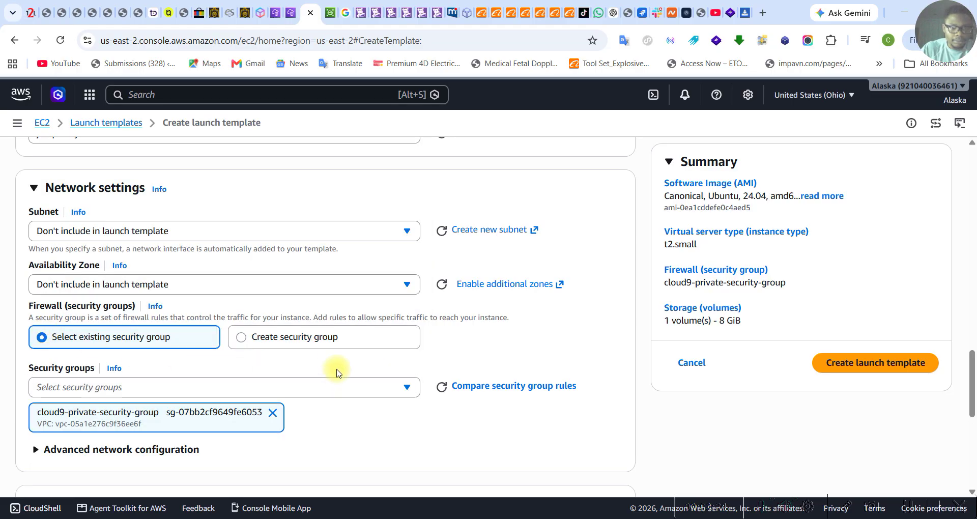
# Expand the launch template's advanced details and place the cursor in the empty user data field
pyautogui.scroll(-2, 505, 377)
pyautogui.scroll(-2, 505, 377)
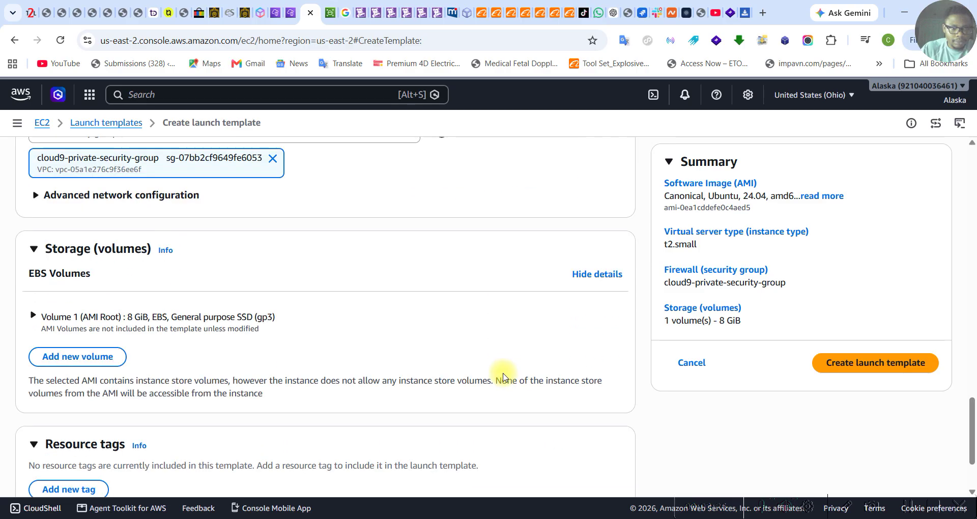
pyautogui.scroll(-1, 501, 374)
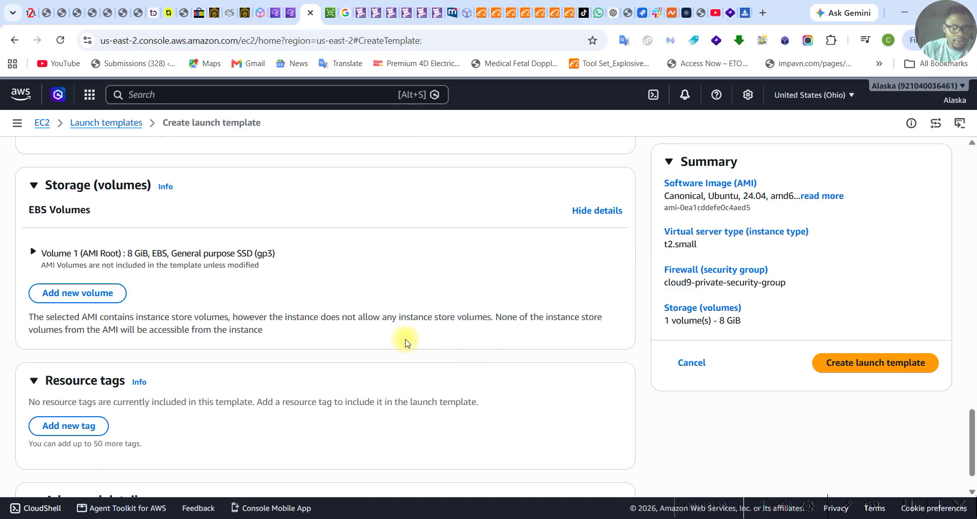
pyautogui.scroll(-1, 405, 342)
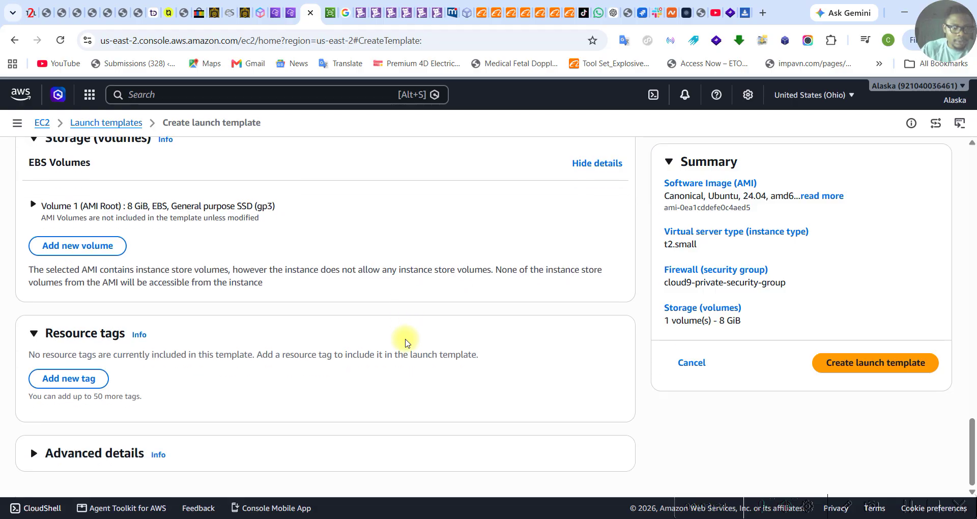
pyautogui.scroll(3, 406, 342)
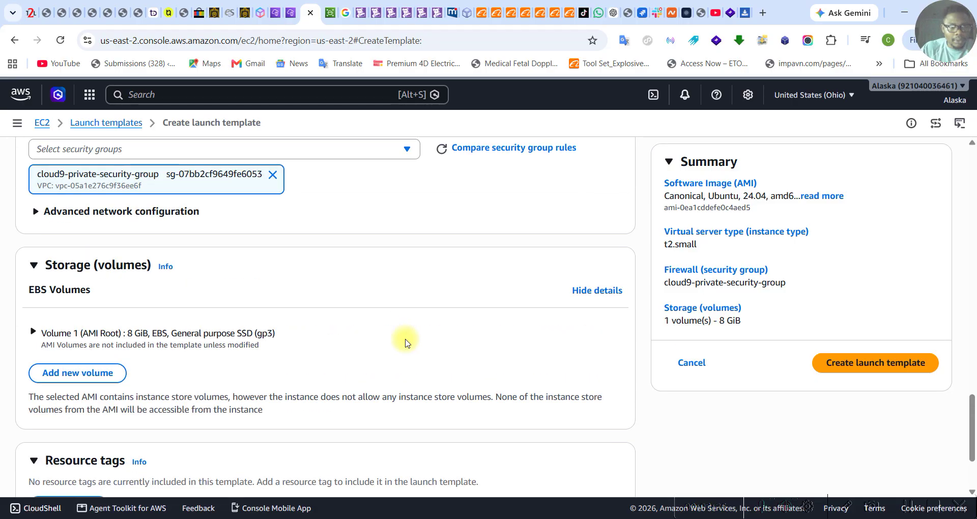
pyautogui.scroll(-3, 406, 342)
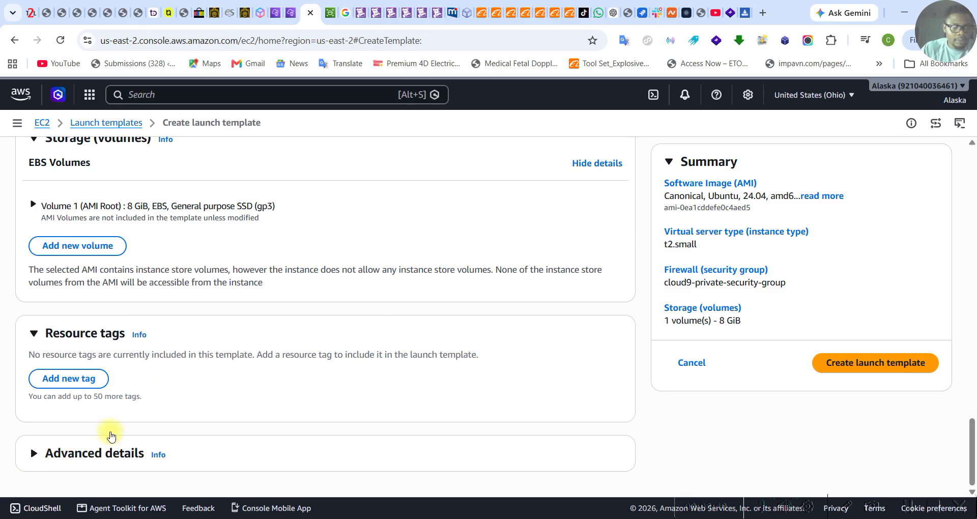
pyautogui.click(62, 447)
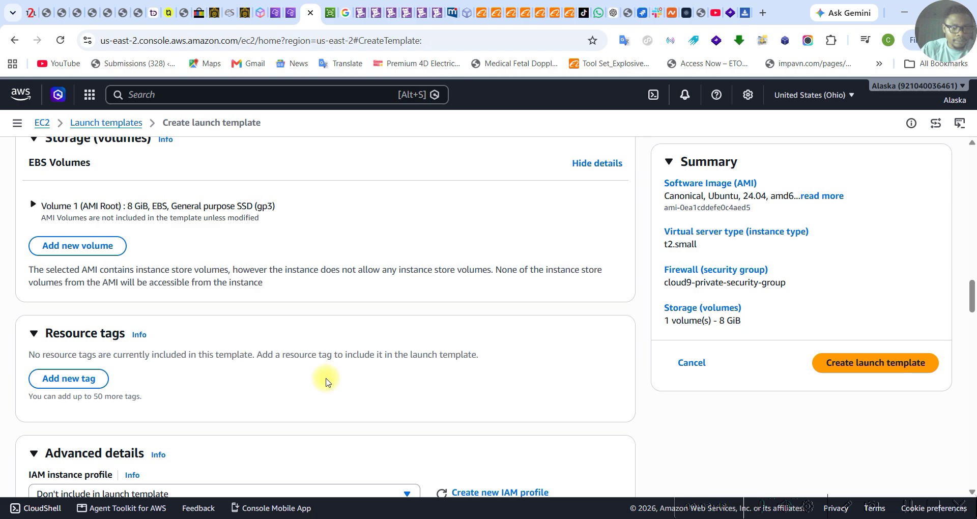
pyautogui.scroll(-15, 406, 356)
pyautogui.scroll(-10, 406, 359)
pyautogui.click(265, 326)
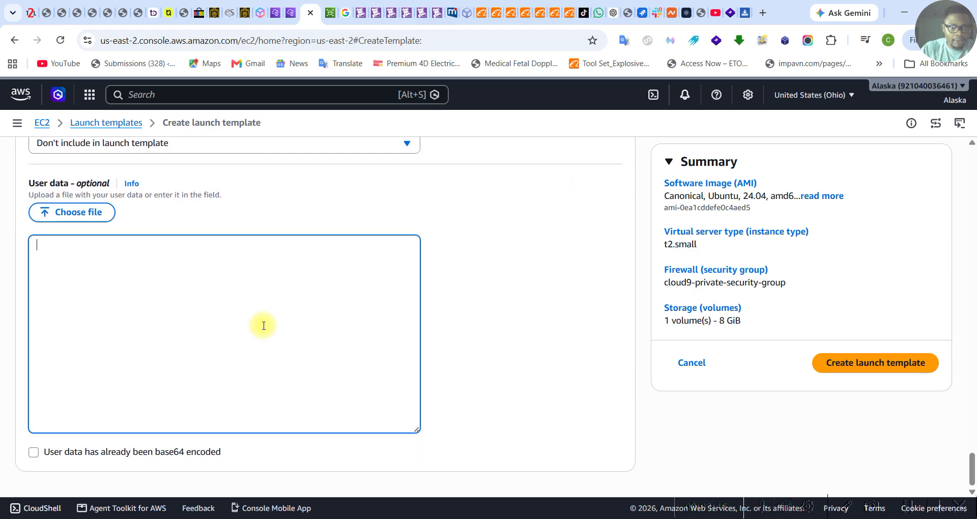
# Review the whole launch template form, from name and description through AMI, instance type, key pair, network and storage to user data
pyautogui.scroll(15, 539, 350)
pyautogui.scroll(20, 517, 366)
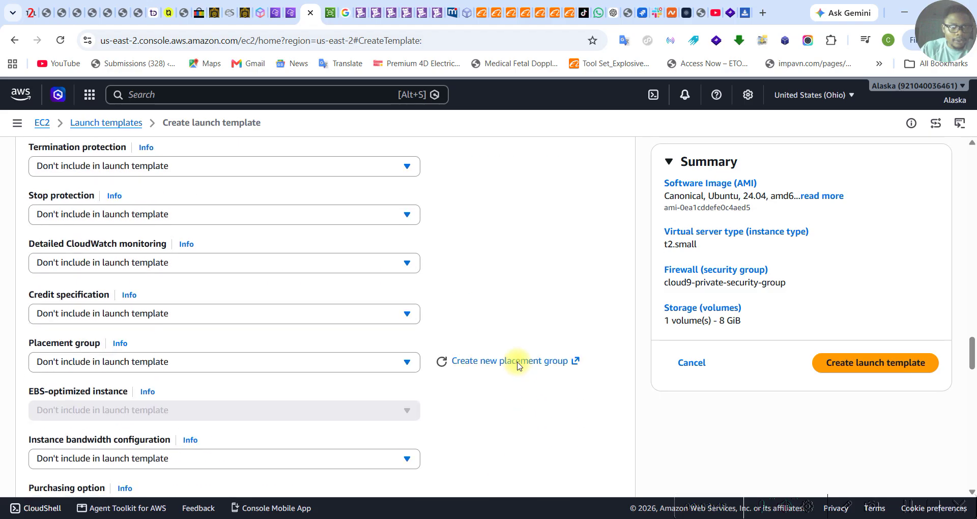
pyautogui.scroll(15, 517, 367)
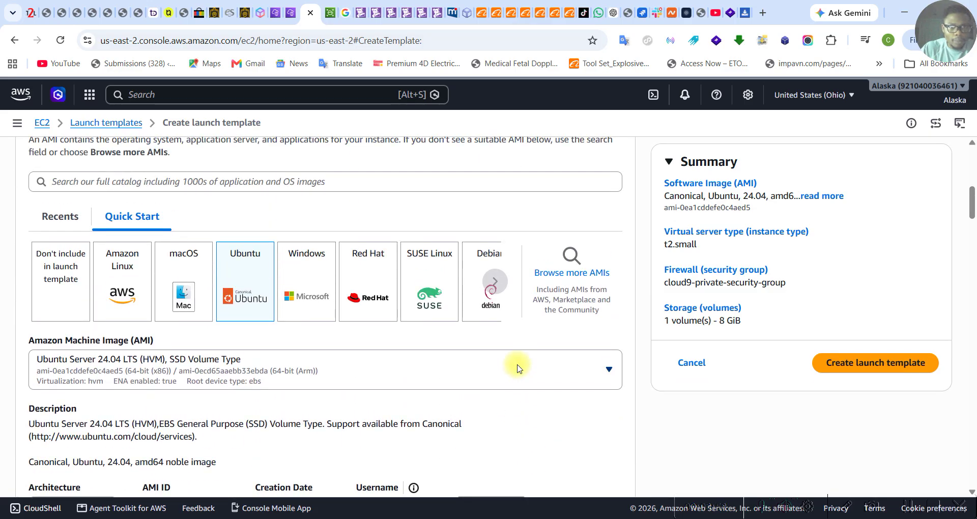
pyautogui.scroll(15, 517, 366)
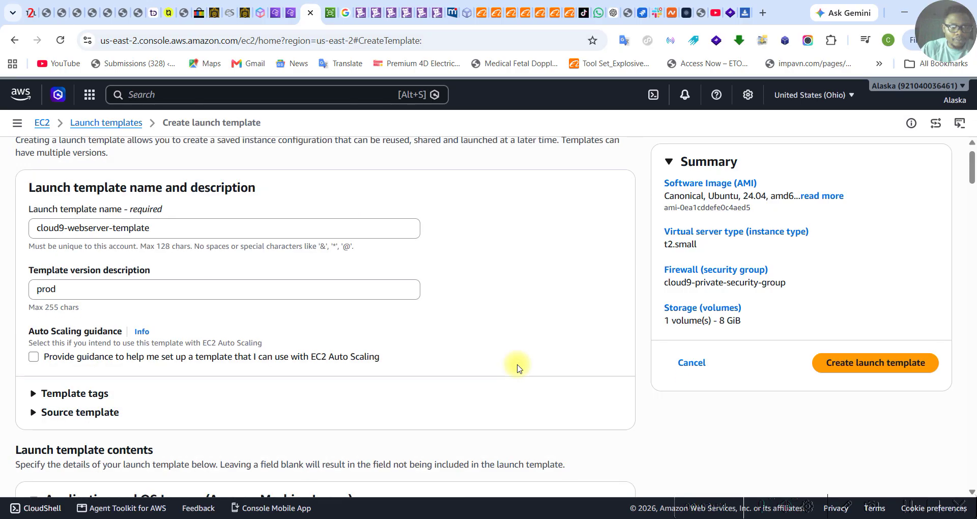
pyautogui.scroll(1, 517, 368)
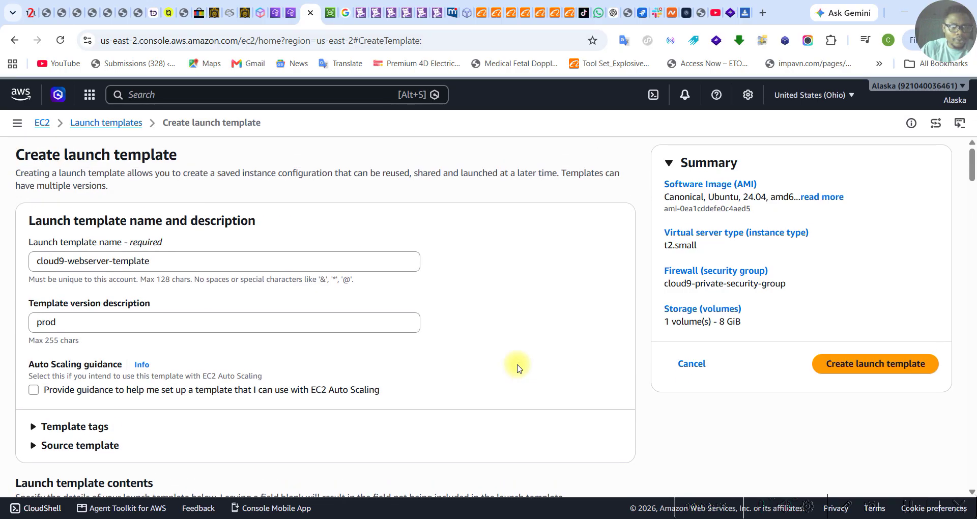
pyautogui.scroll(-4, 518, 368)
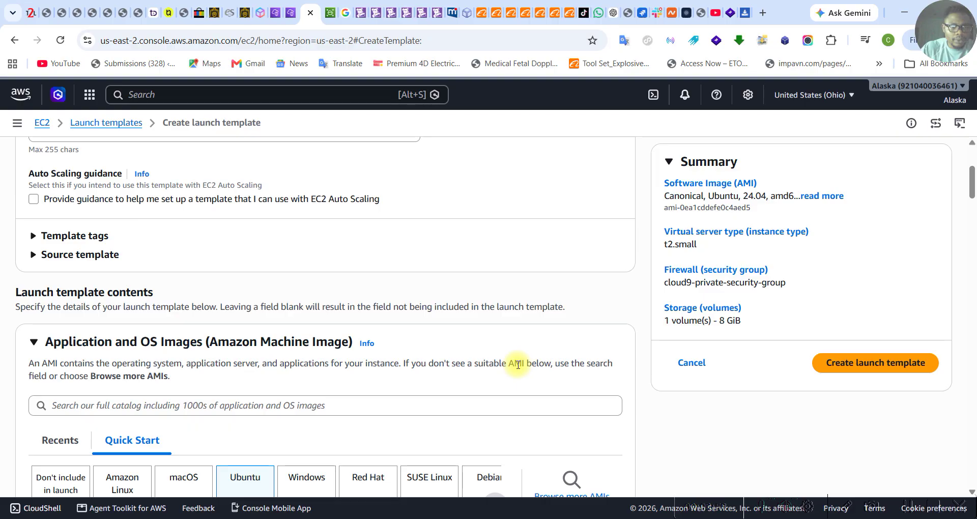
pyautogui.scroll(-4, 518, 365)
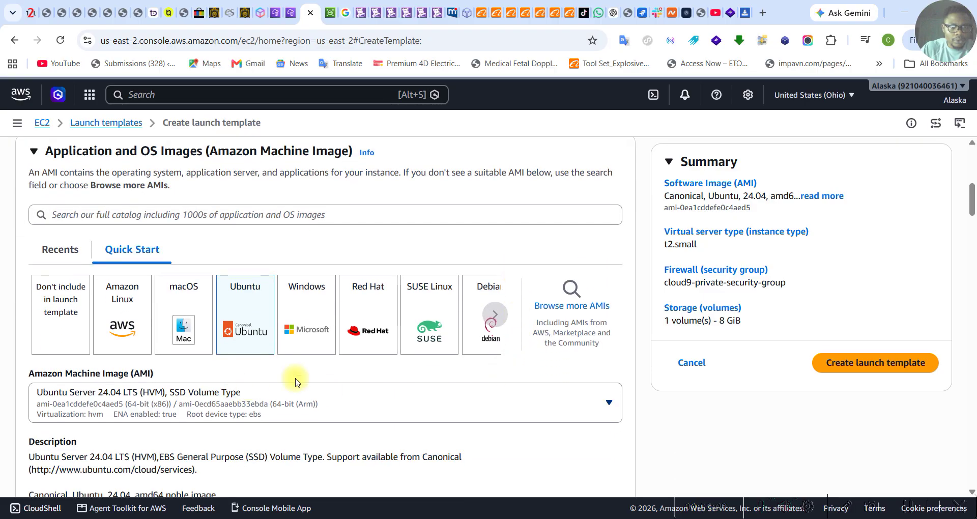
pyautogui.scroll(-4, 361, 375)
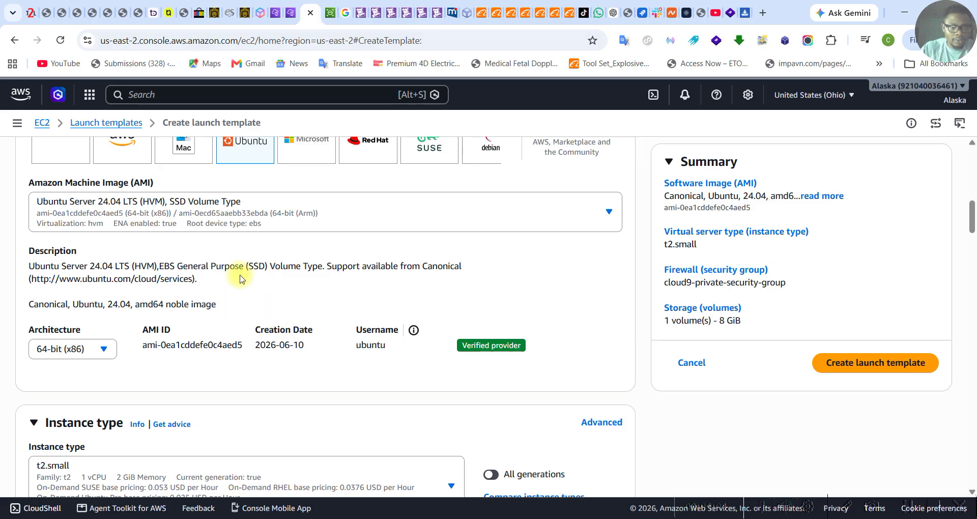
pyautogui.scroll(-3, 327, 293)
pyautogui.scroll(-6, 323, 362)
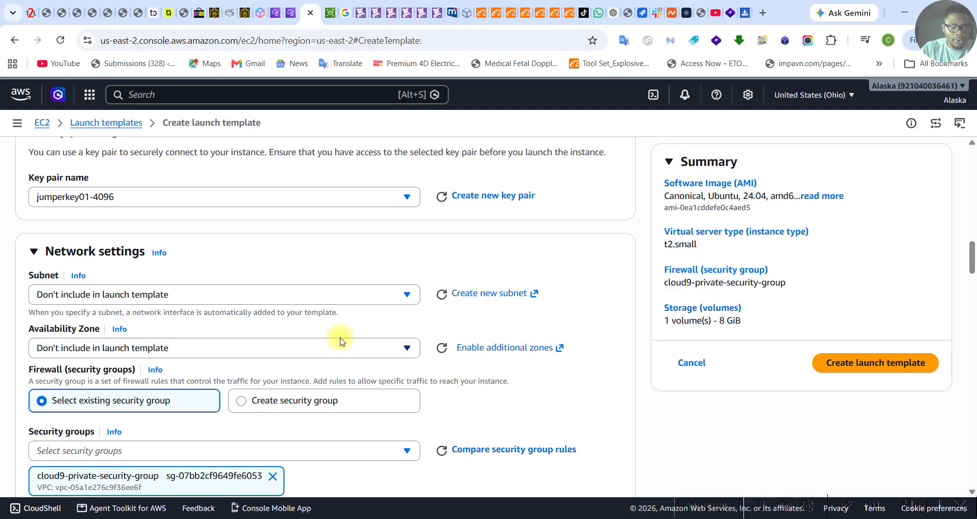
pyautogui.scroll(-3, 340, 341)
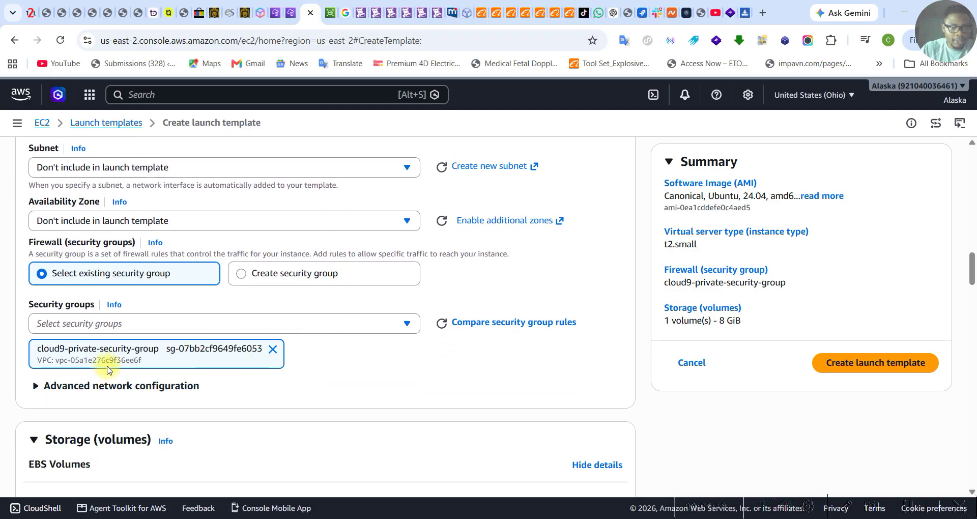
pyautogui.scroll(-6, 387, 372)
pyautogui.scroll(-5, 402, 372)
pyautogui.scroll(-10, 407, 379)
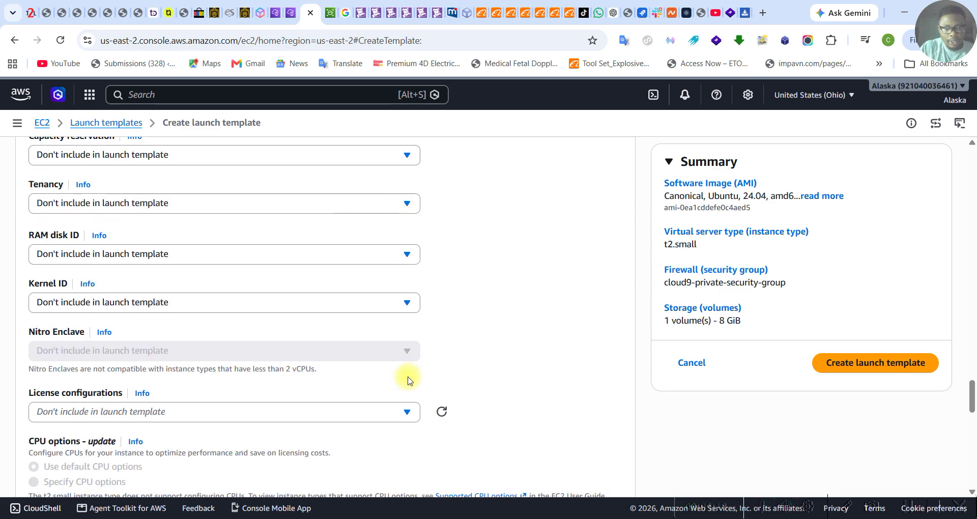
pyautogui.scroll(-15, 408, 377)
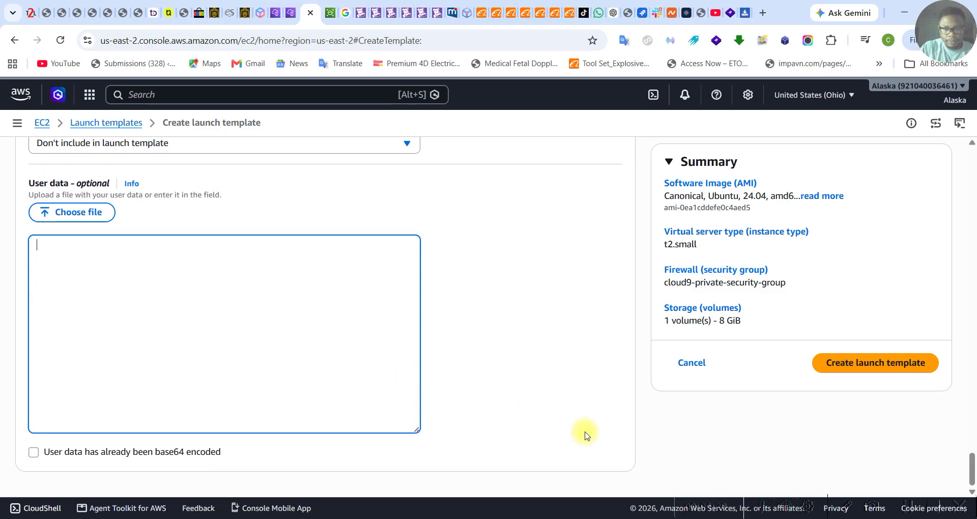
# Switch to Notepad++, delete the datadog-agent systemctl enable and start lines ending the deployment script, remove the spare blank line, and save
pyautogui.moveTo(560, 511)
pyautogui.click(559, 471)
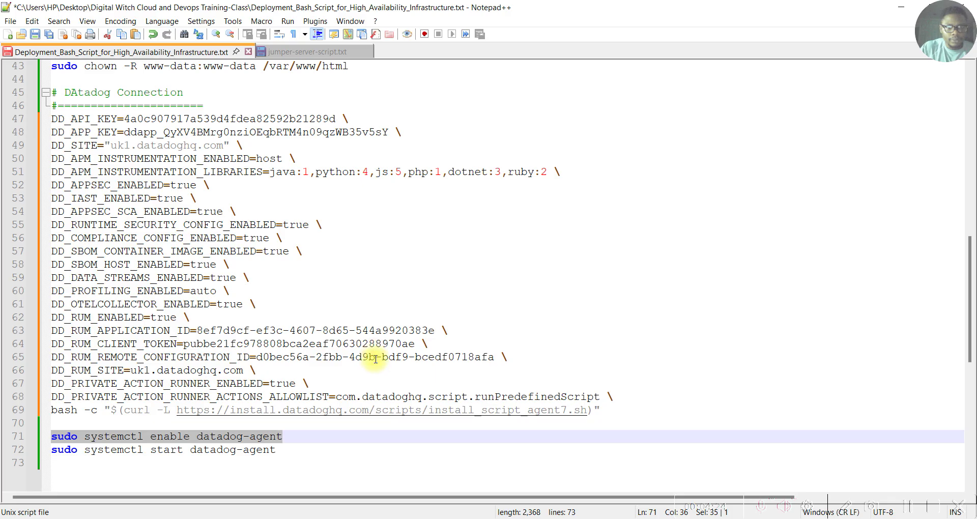
pyautogui.moveTo(279, 451); pyautogui.dragTo(50, 437)
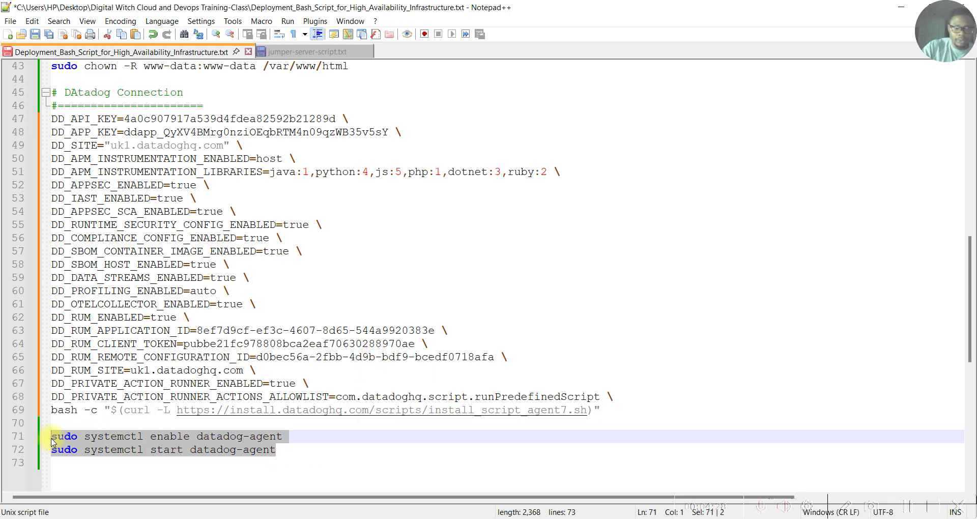
pyautogui.press('Delete')
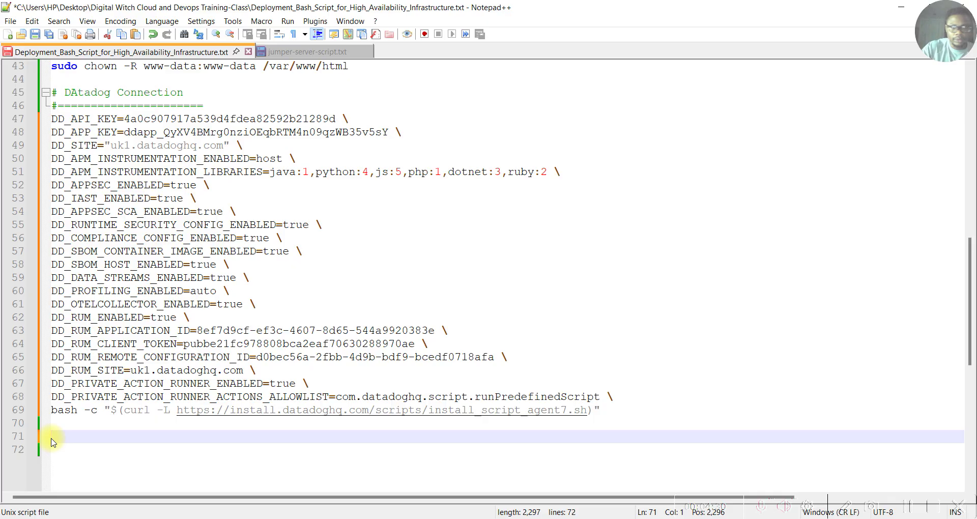
pyautogui.press('BackSpace')
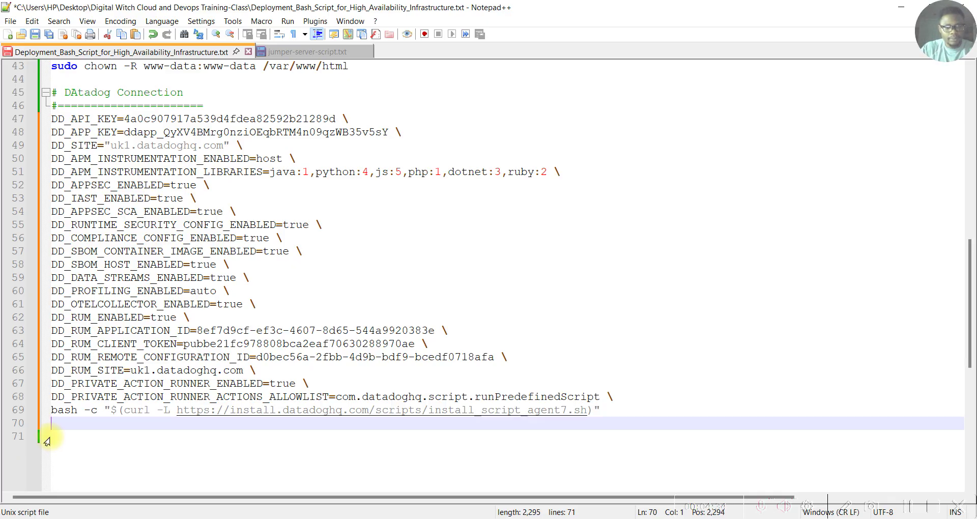
pyautogui.hotkey('ctrl', 's')
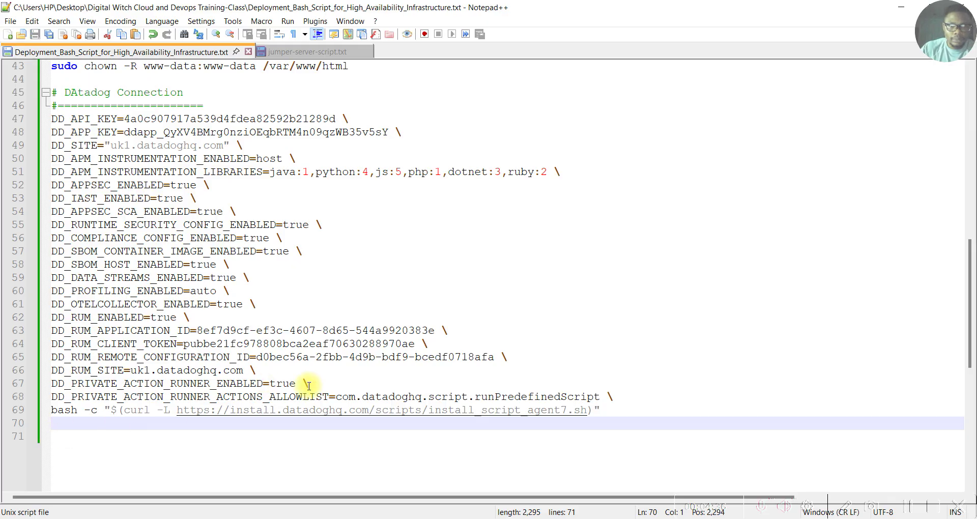
# Review the deployment script's sections from hostname, server update and nginx setup to EFS dependencies, the fstab entry and mounting
pyautogui.click(608, 415)
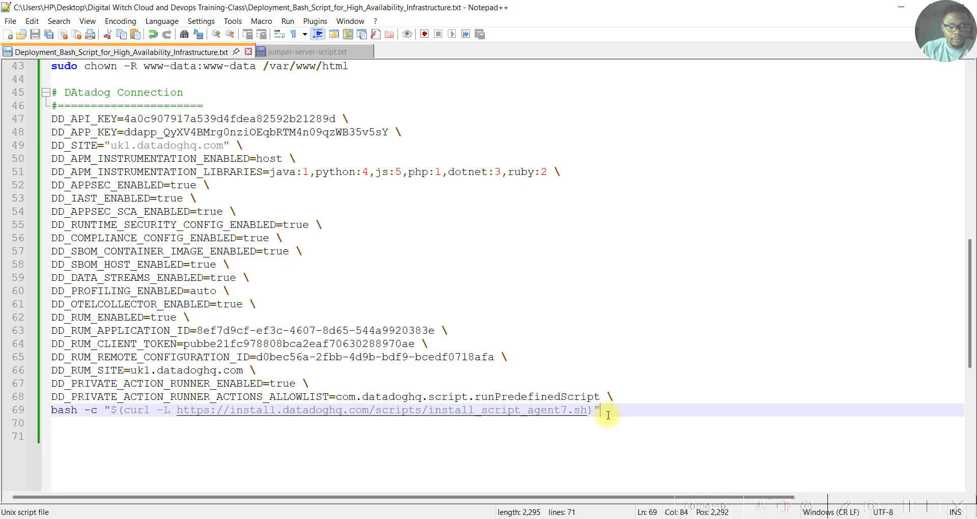
pyautogui.hotkey('ctrl', 'a')
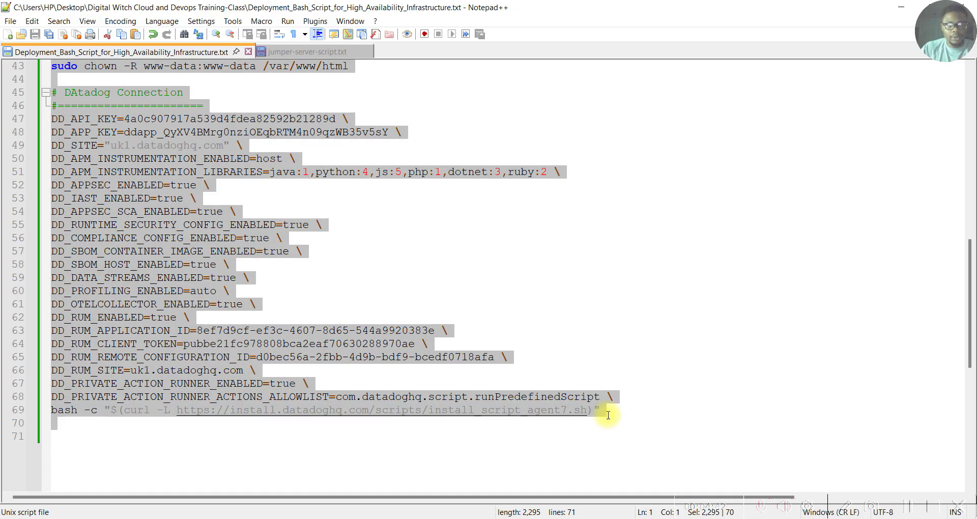
pyautogui.scroll(10, 601, 402)
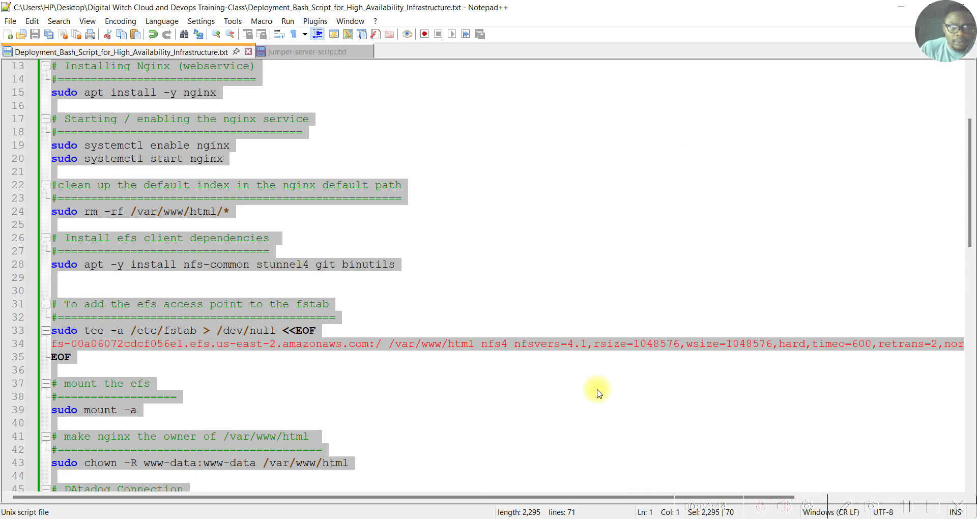
pyautogui.scroll(4, 596, 391)
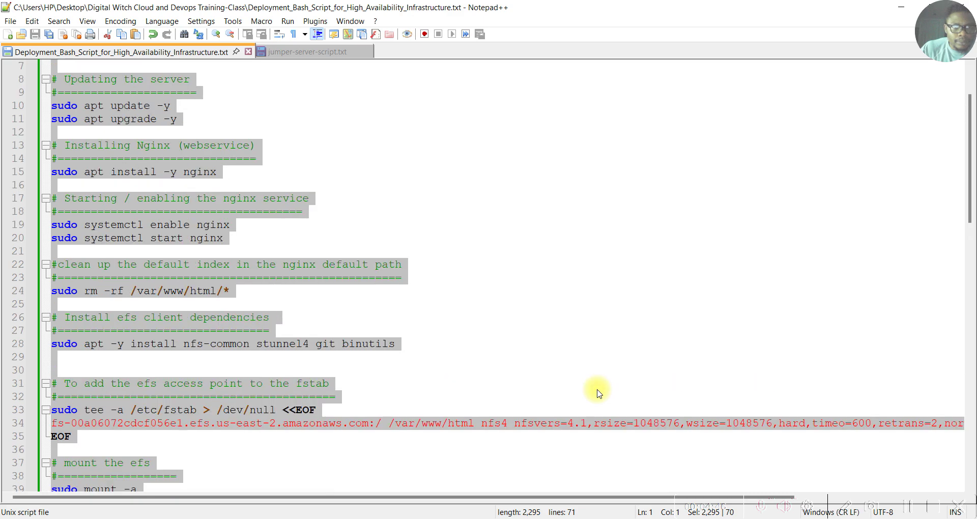
pyautogui.click(416, 227)
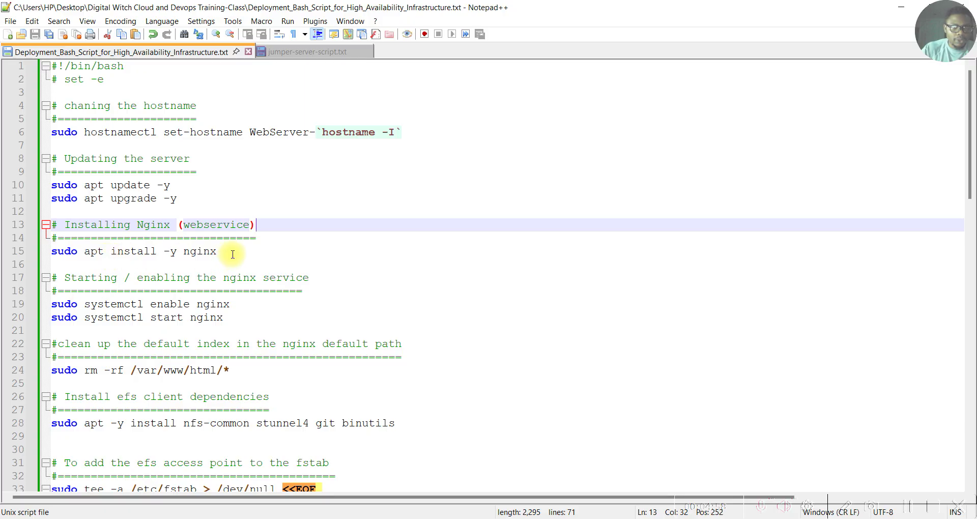
pyautogui.scroll(-1, 233, 255)
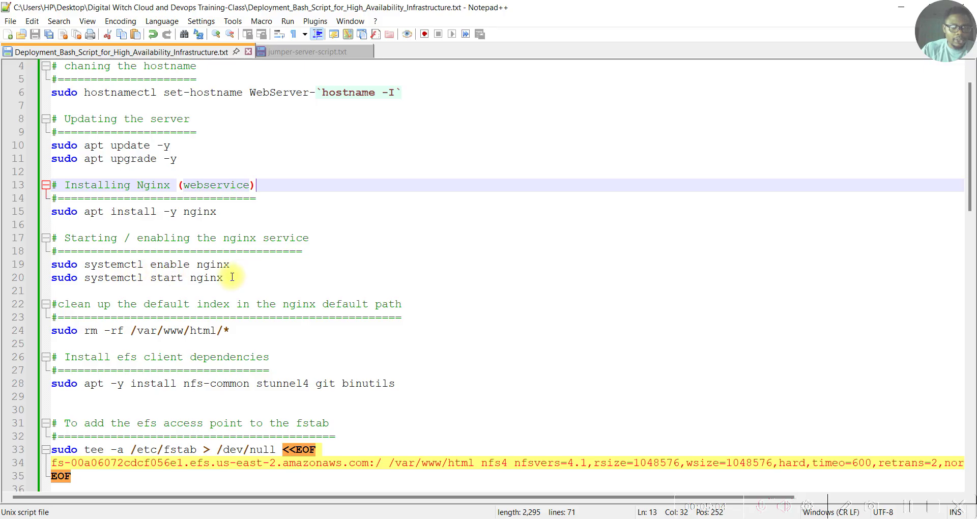
pyautogui.scroll(-1, 238, 275)
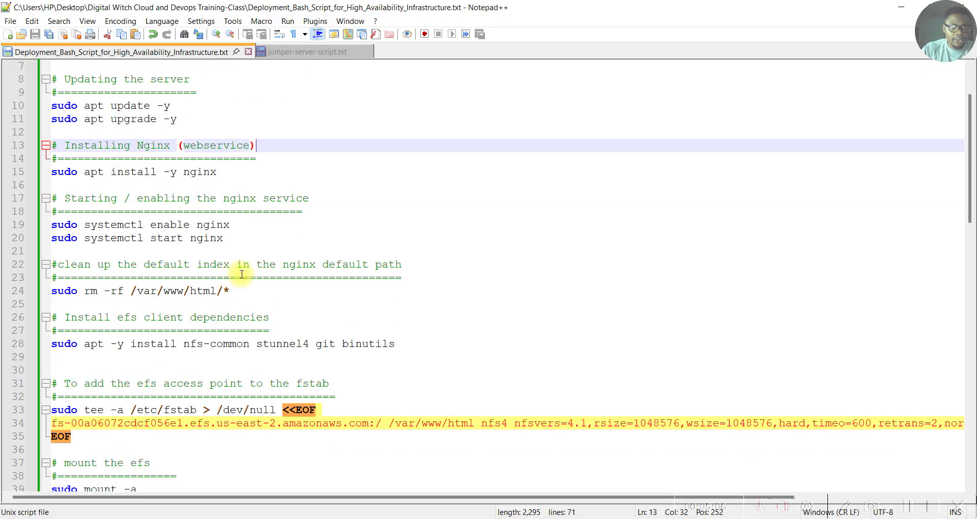
pyautogui.click(285, 296)
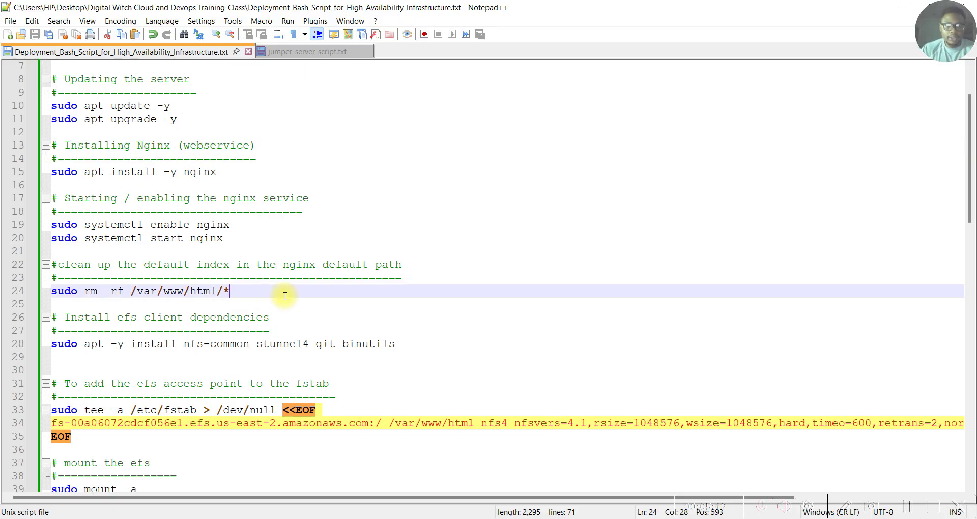
pyautogui.scroll(-1, 321, 321)
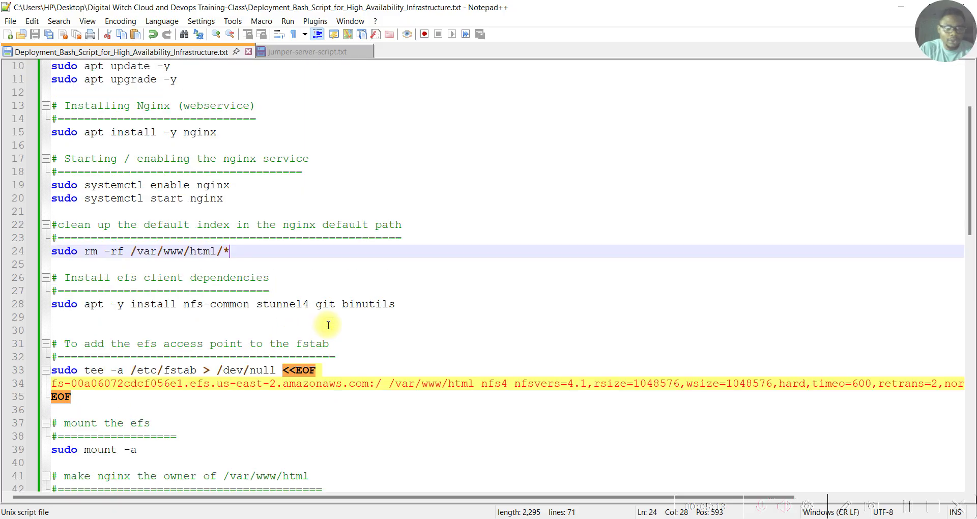
pyautogui.click(290, 305)
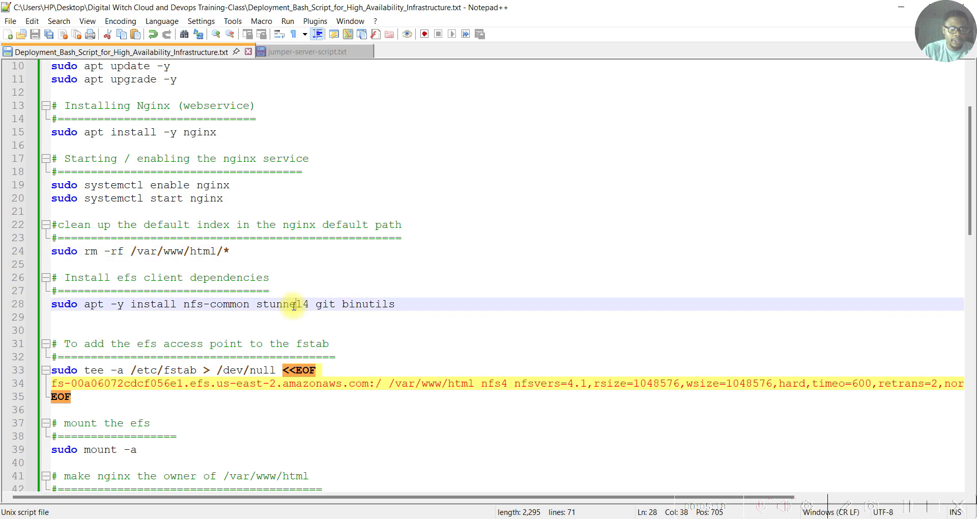
pyautogui.scroll(-1, 350, 320)
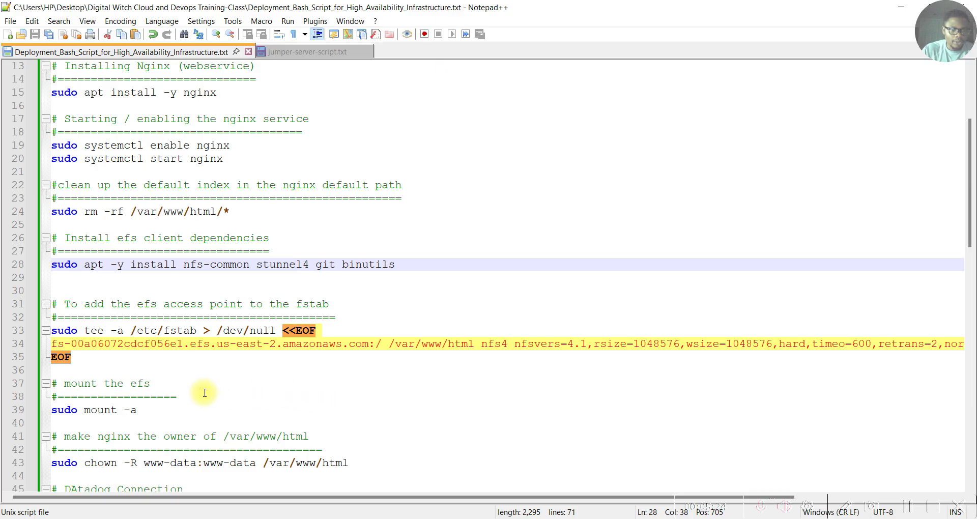
pyautogui.click(185, 410)
pyautogui.scroll(-1, 257, 382)
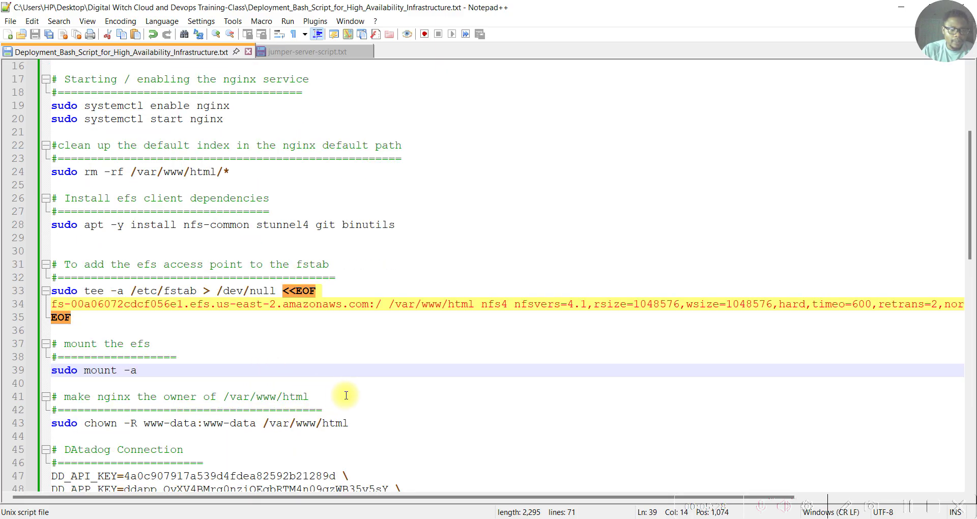
# Review the script's /var/www/html ownership and Datadog connection sections, and skim the whole file once more
pyautogui.scroll(-1, 346, 395)
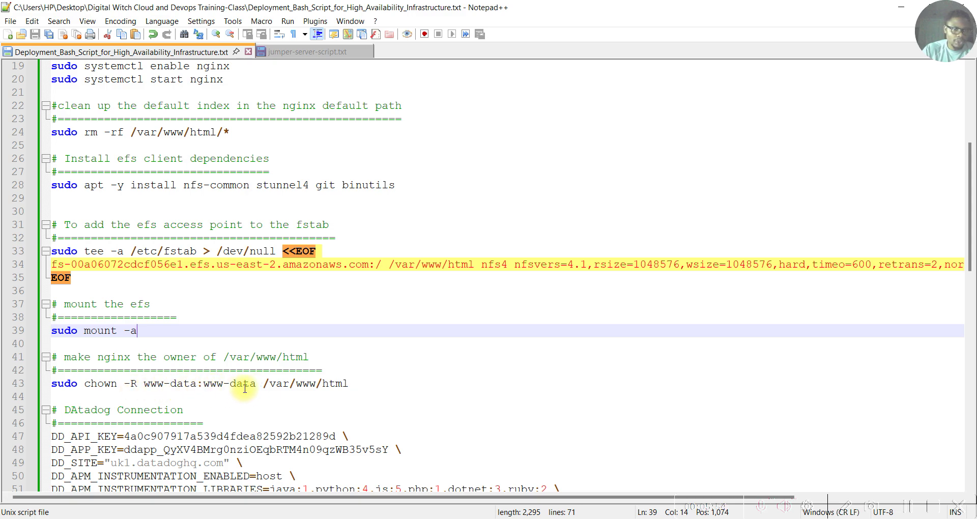
pyautogui.scroll(-4, 254, 398)
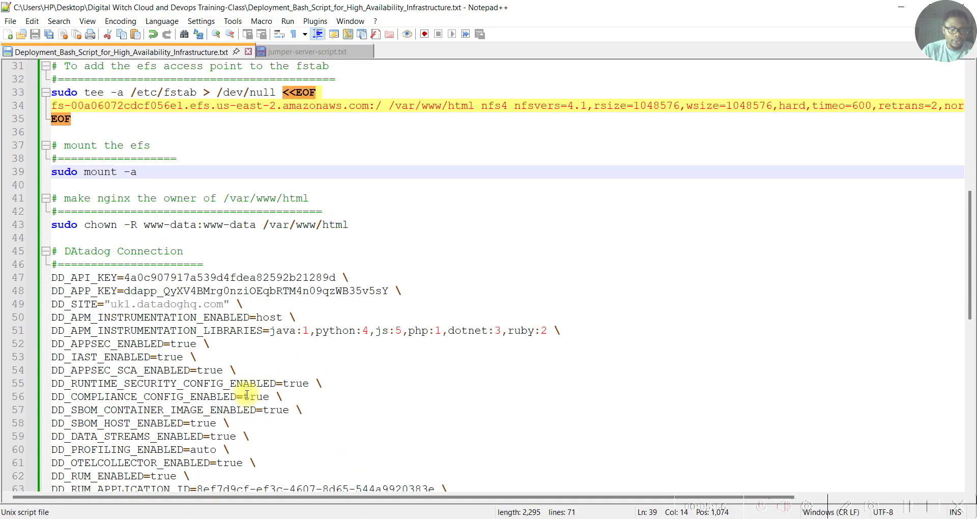
pyautogui.scroll(-4, 197, 342)
pyautogui.scroll(3, 197, 343)
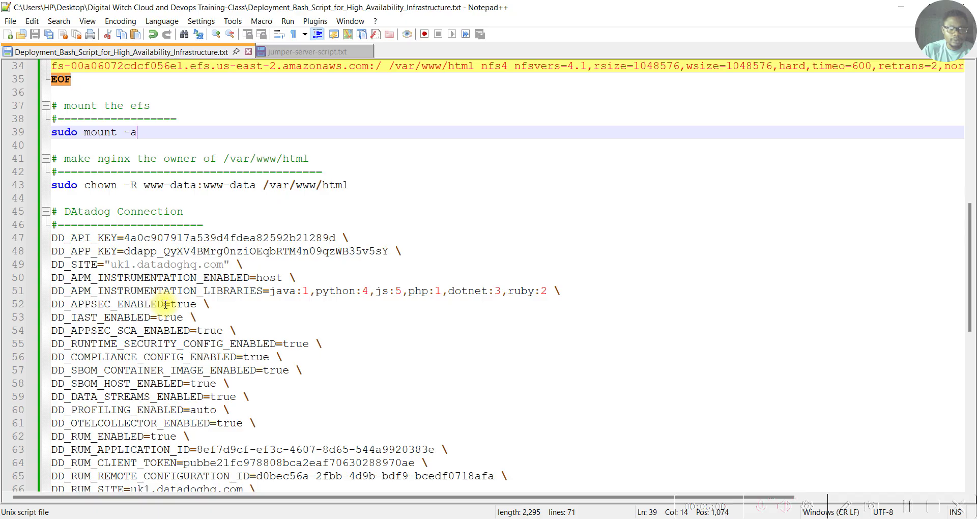
pyautogui.scroll(2, 173, 285)
pyautogui.scroll(9, 183, 286)
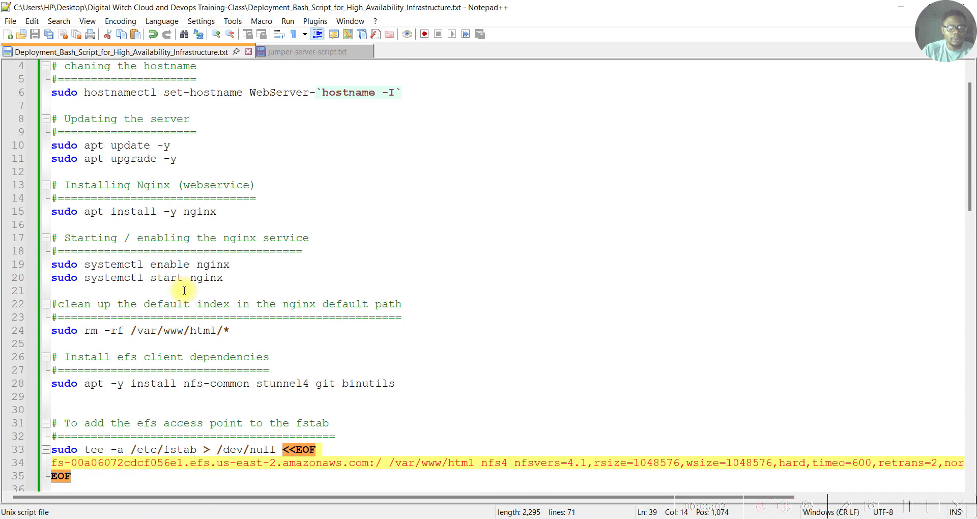
pyautogui.scroll(-5, 305, 397)
pyautogui.scroll(-8, 319, 412)
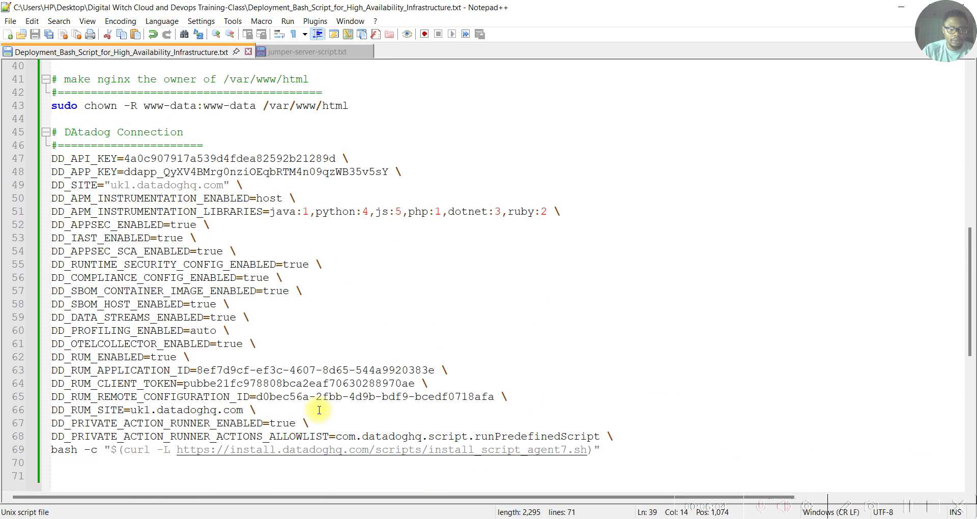
pyautogui.scroll(13, 408, 343)
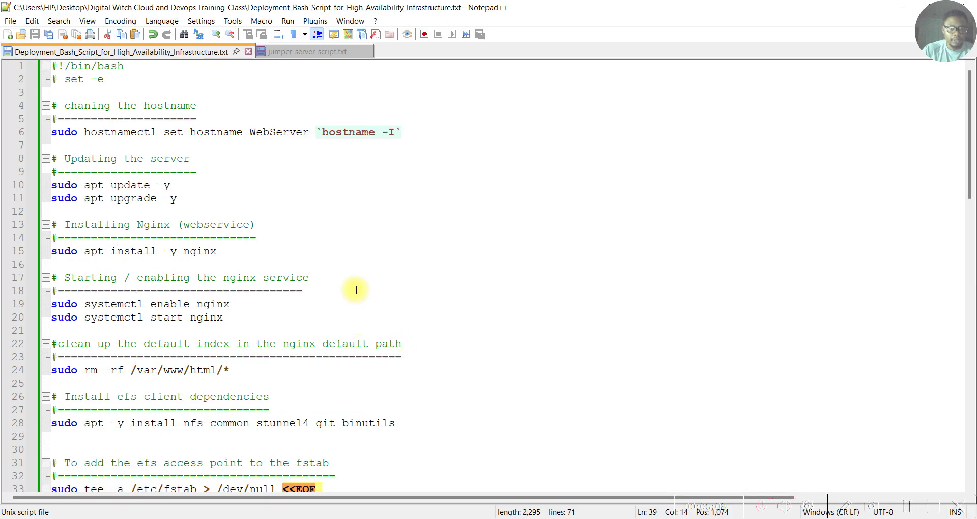
# Copy the entire deployment script, including its Datadog API and app keys, and paste it into the launch template's user data in the browser
pyautogui.click(356, 268)
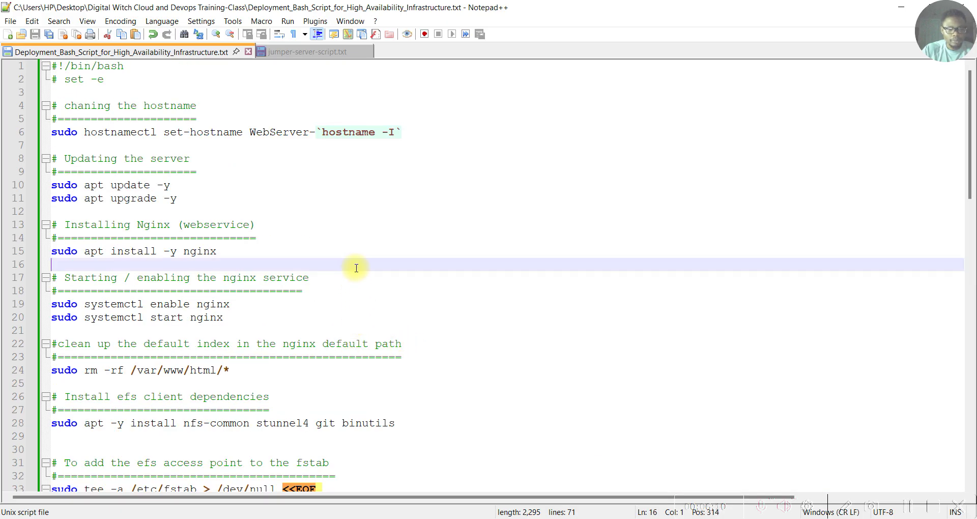
pyautogui.hotkey('ctrl', 'a')
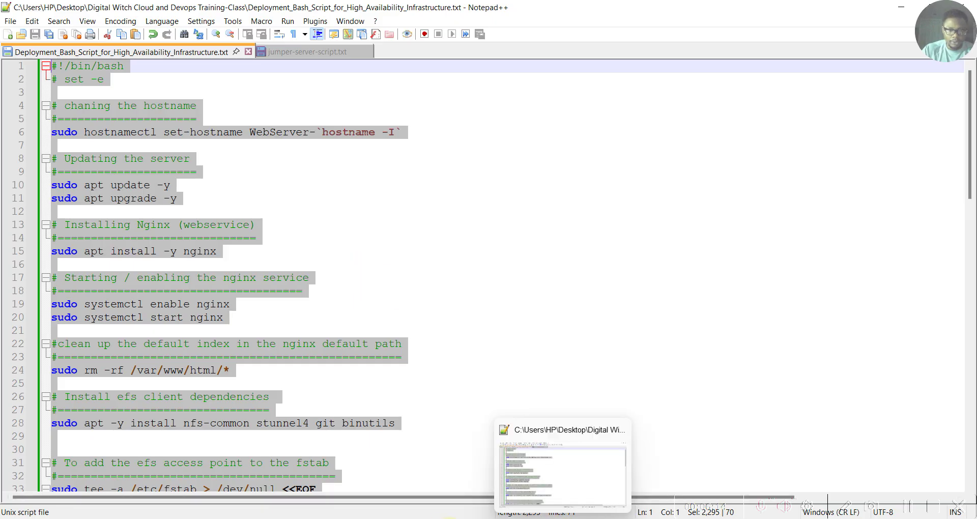
pyautogui.moveTo(423, 516)
pyautogui.click(417, 482)
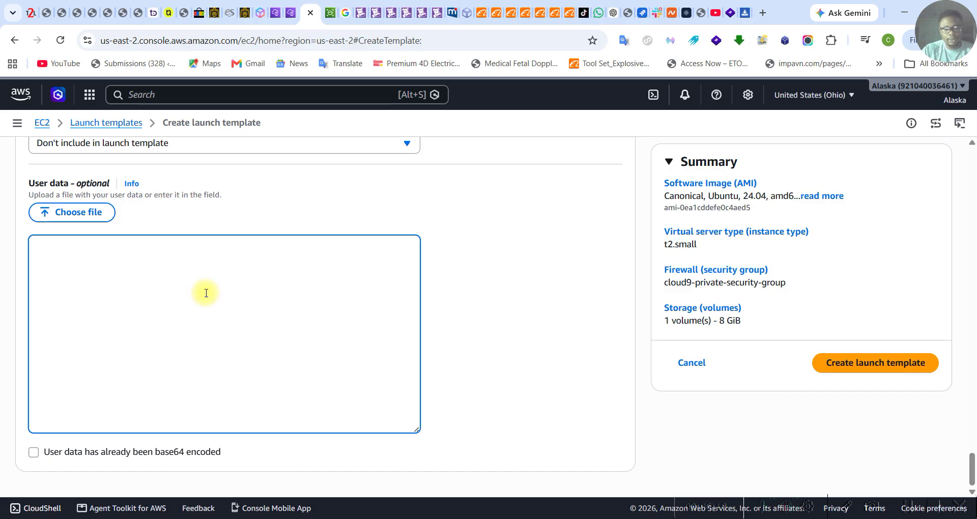
pyautogui.hotkey('ctrl', 'v')
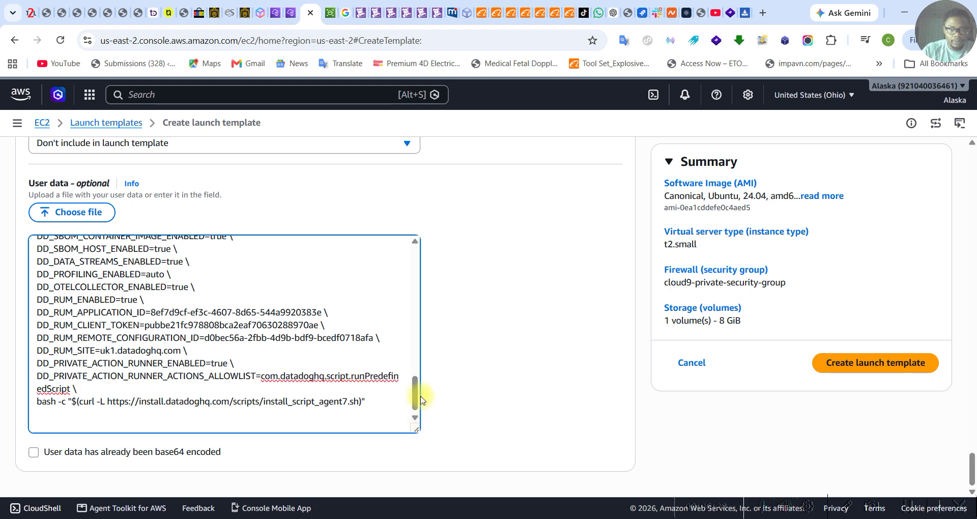
# Check the pasted user data and advanced settings, create the launch template, and open the list of launch templates
pyautogui.moveTo(415, 396); pyautogui.dragTo(415, 262)
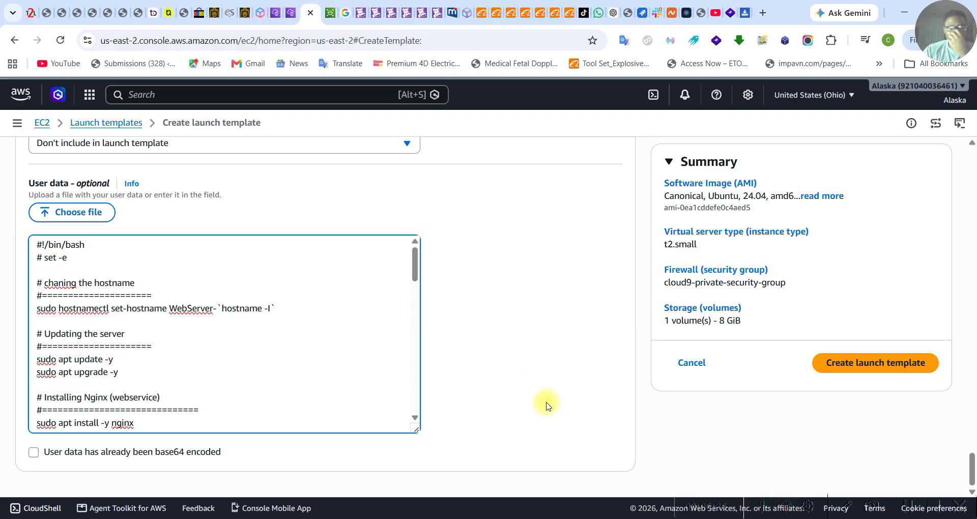
pyautogui.scroll(5, 504, 375)
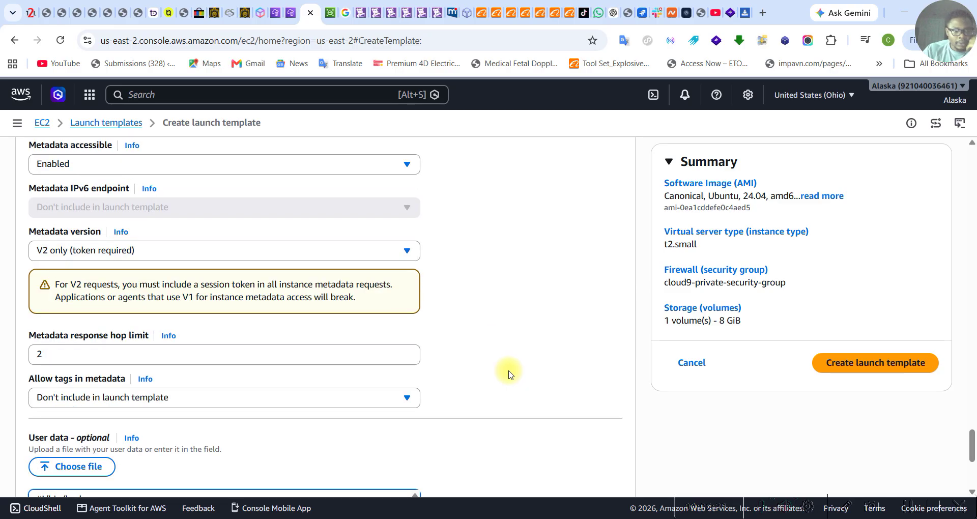
pyautogui.scroll(5, 508, 375)
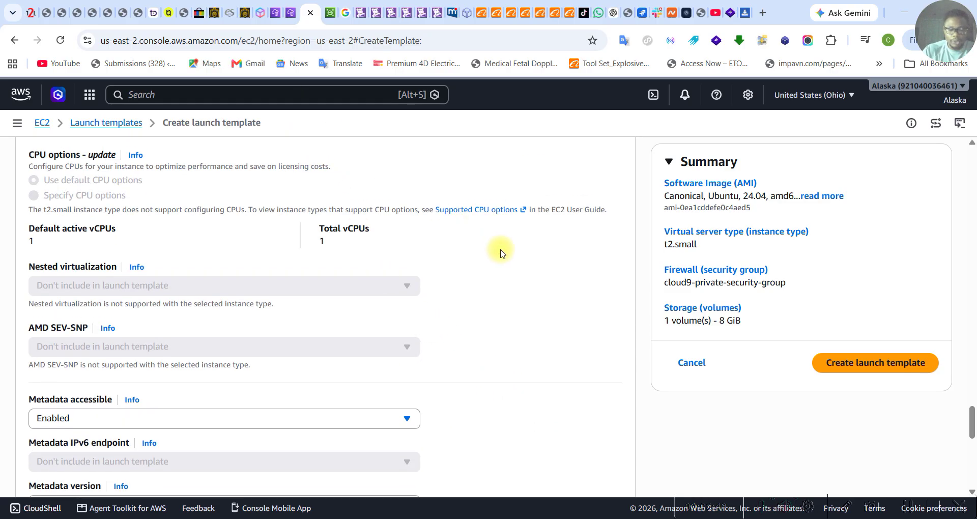
pyautogui.scroll(-2, 762, 446)
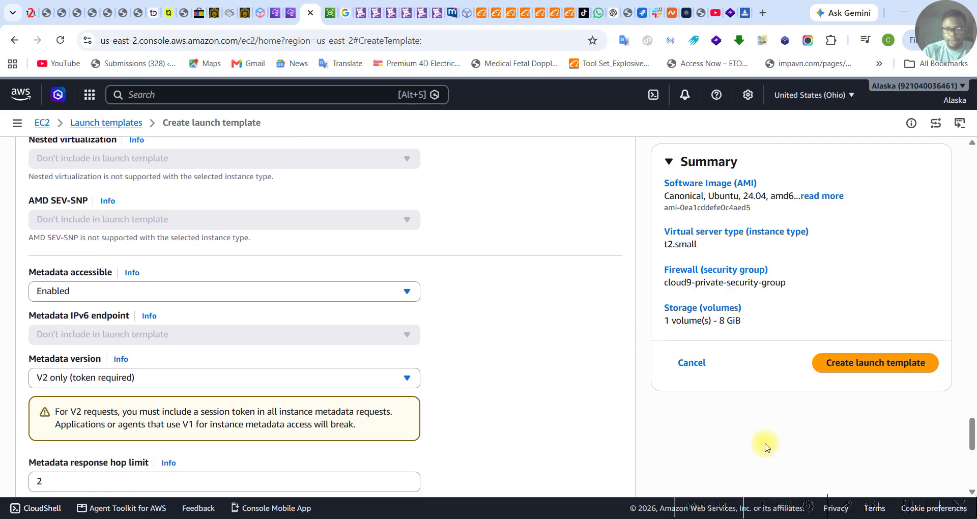
pyautogui.scroll(-5, 771, 442)
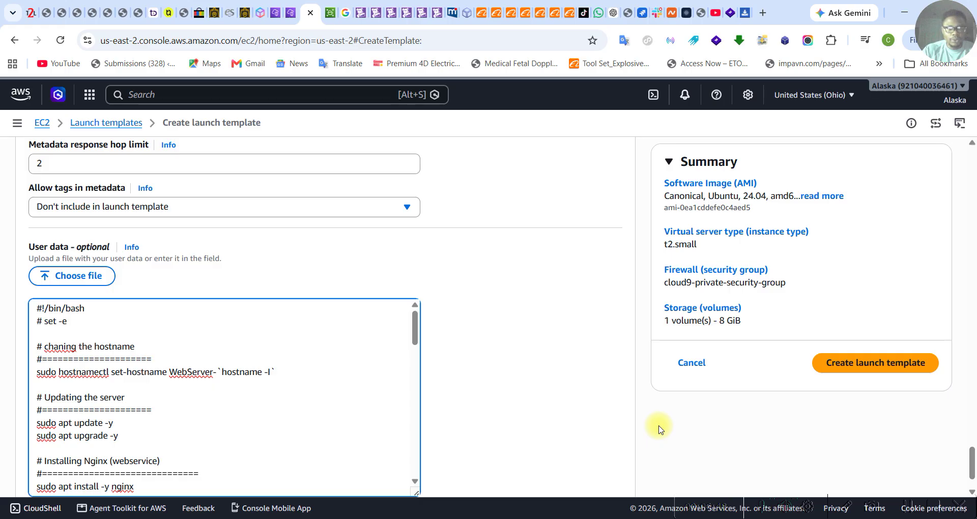
pyautogui.scroll(-1, 659, 429)
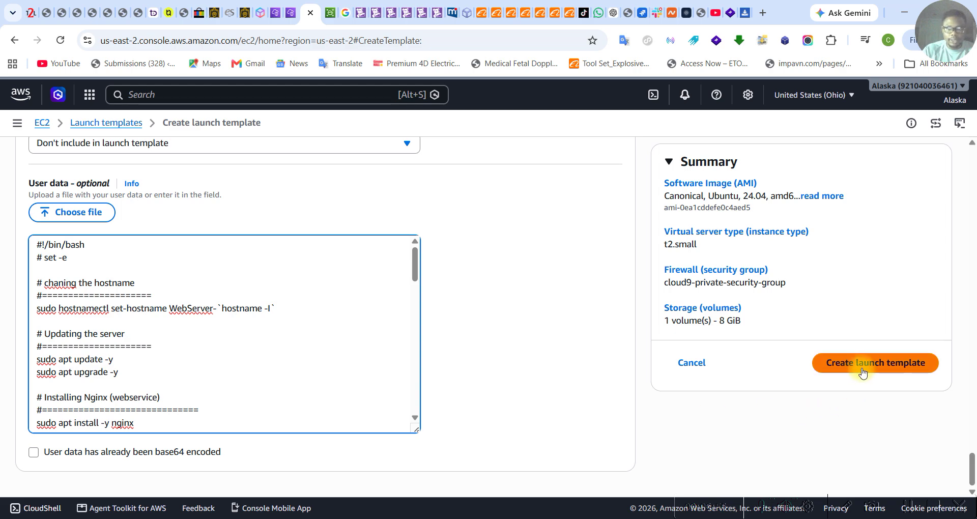
pyautogui.click(889, 366)
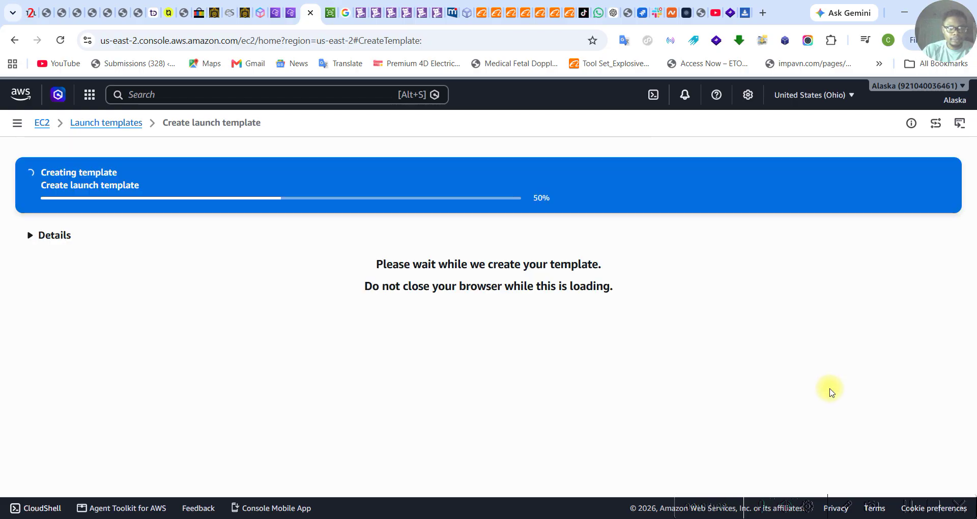
pyautogui.scroll(-2, 820, 391)
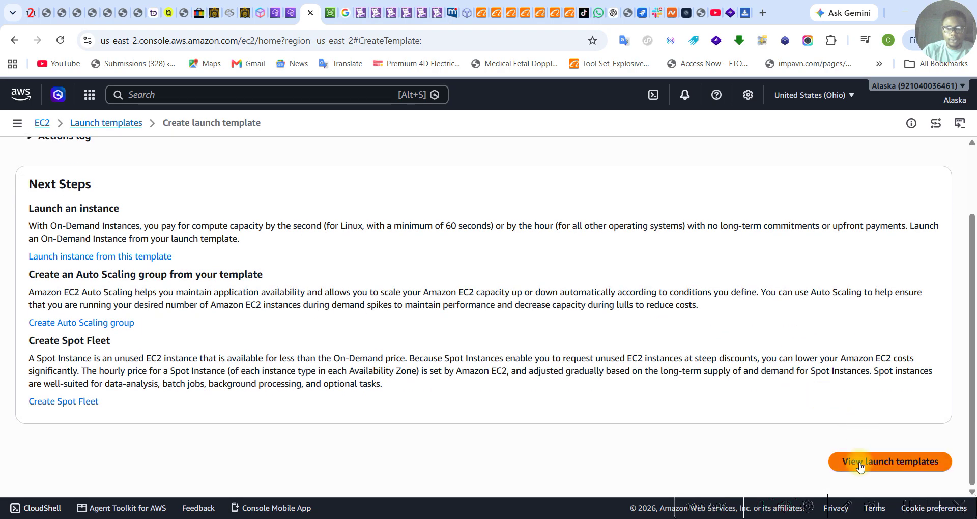
pyautogui.click(853, 463)
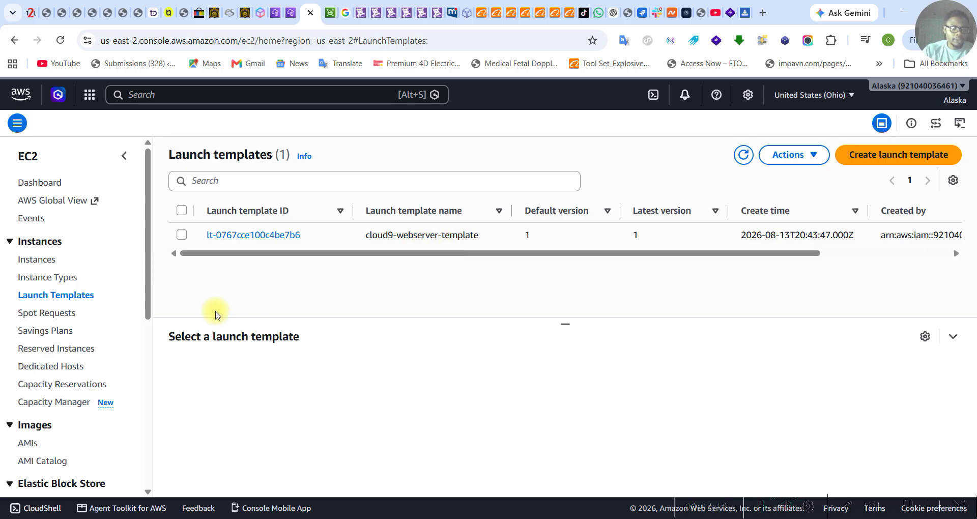
# Start creating an EC2 Auto Scaling group and name it cloud9-autoscale
pyautogui.scroll(-4, 150, 301)
pyautogui.scroll(-3, 150, 301)
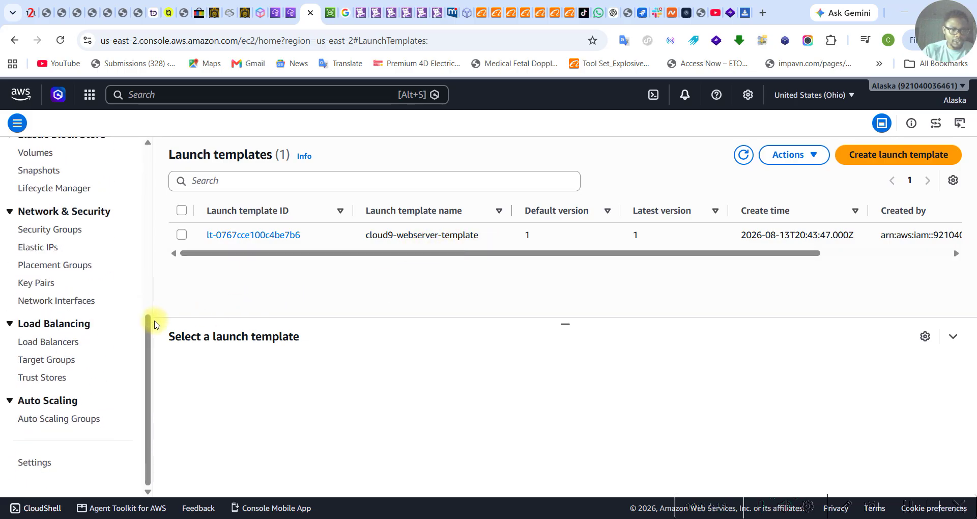
pyautogui.click(63, 420)
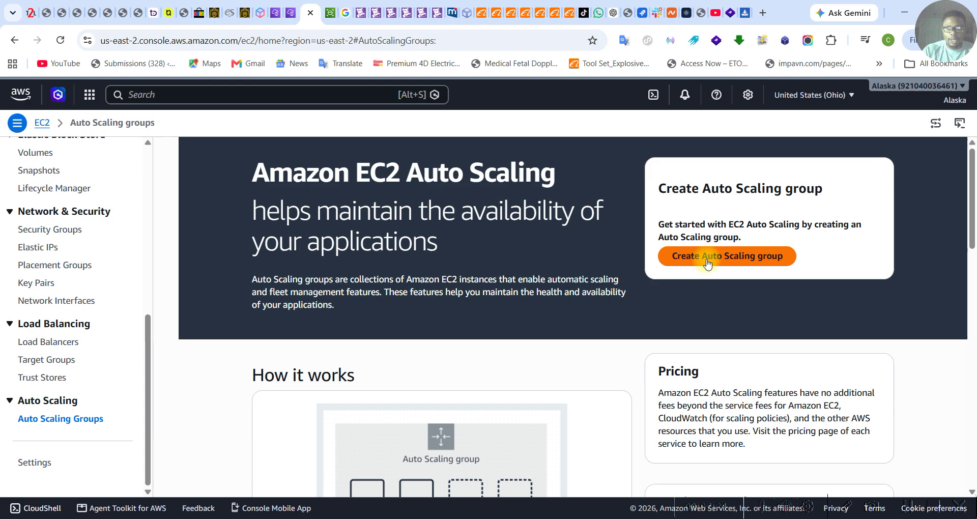
pyautogui.click(706, 261)
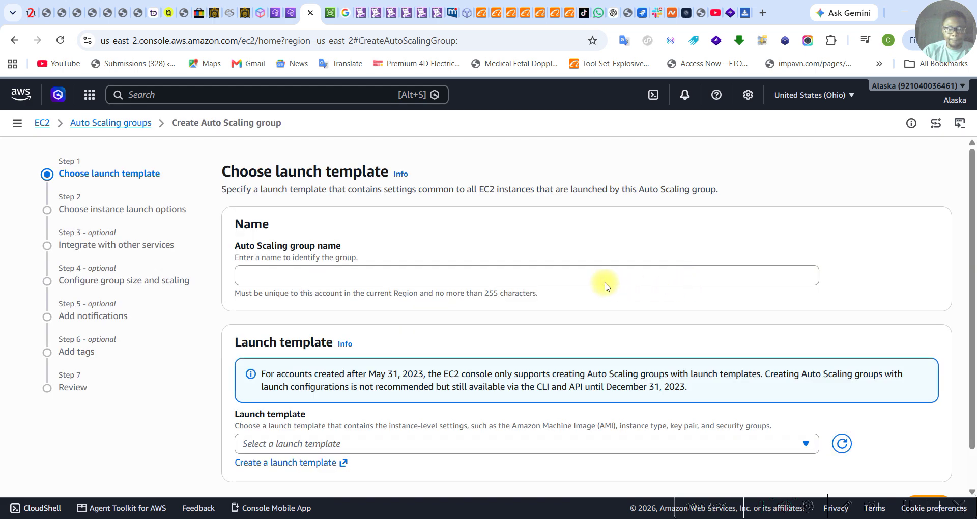
pyautogui.click(598, 277)
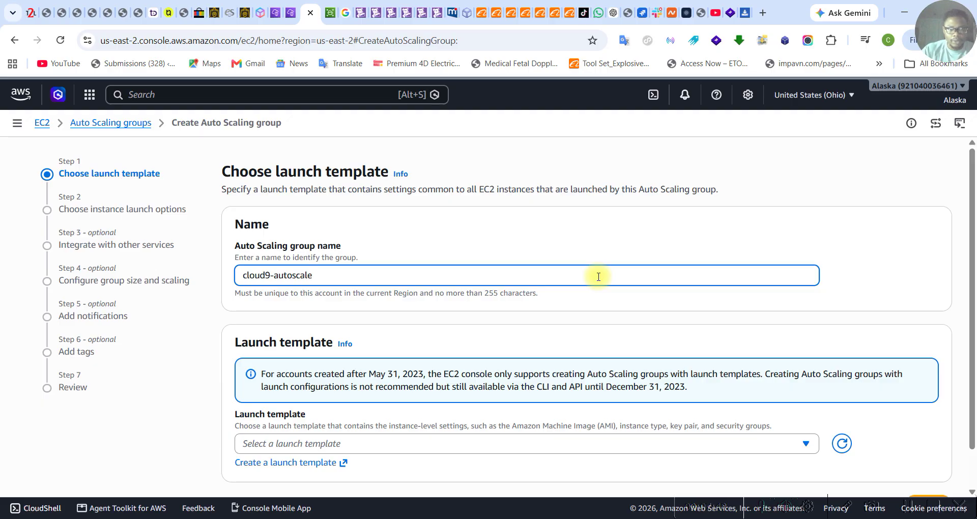
# Select cloud9-webserver-template as the group's launch template, check its details, and continue to the instance launch options
pyautogui.scroll(-1, 617, 295)
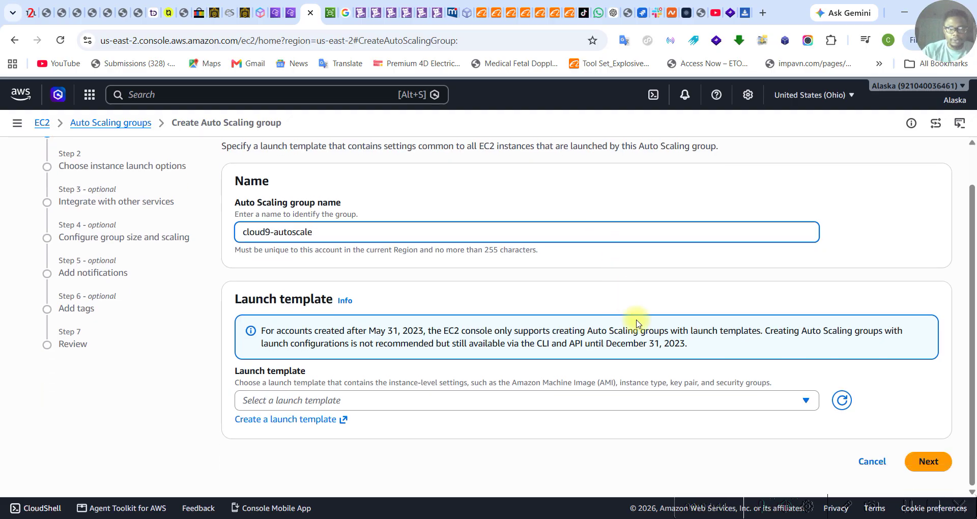
pyautogui.click(699, 401)
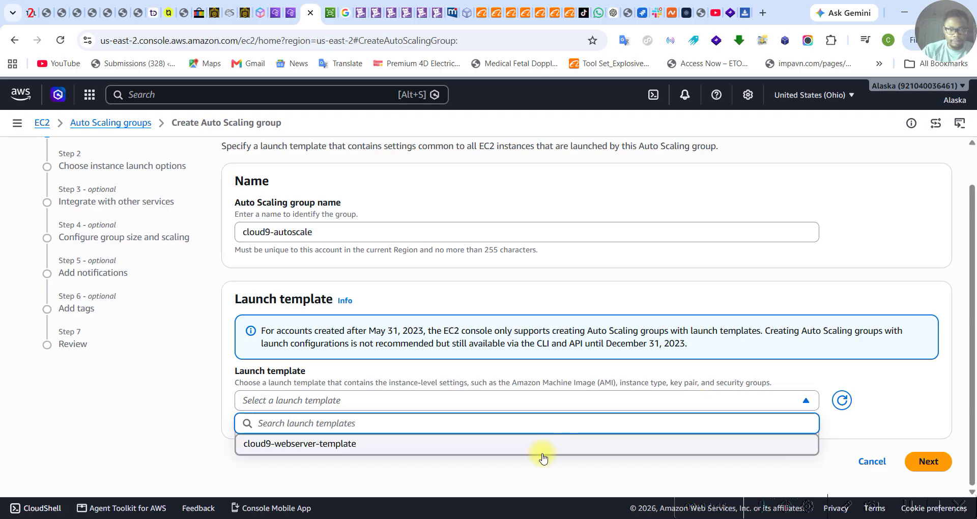
pyautogui.click(508, 448)
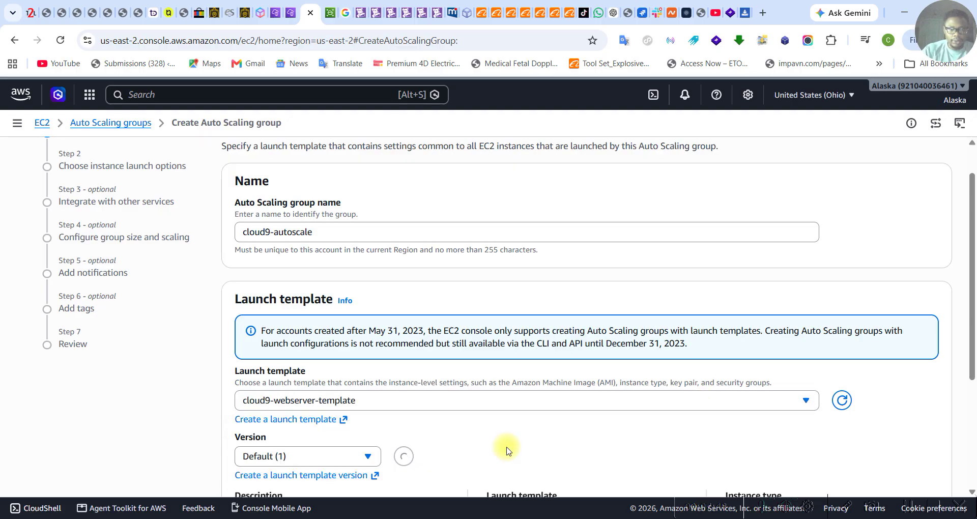
pyautogui.scroll(-3, 626, 407)
pyautogui.scroll(-2, 626, 406)
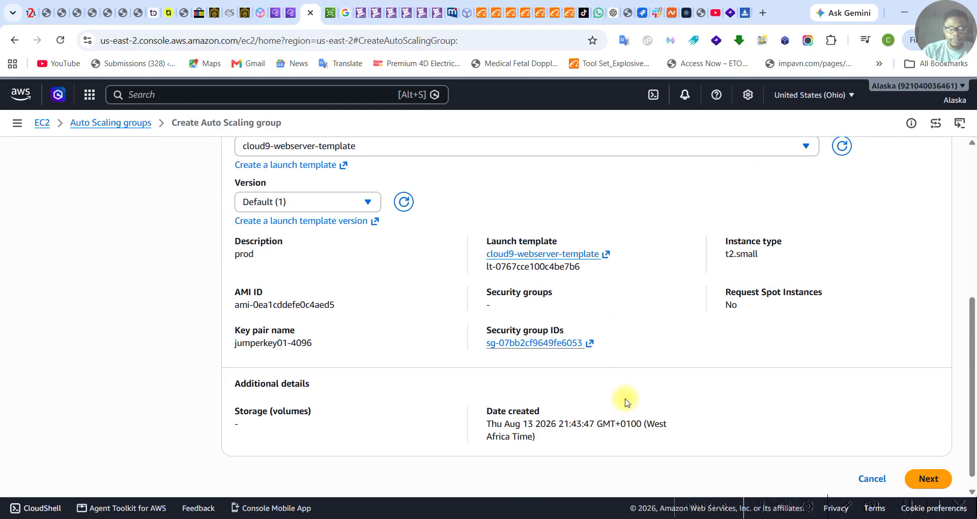
pyautogui.scroll(4, 626, 402)
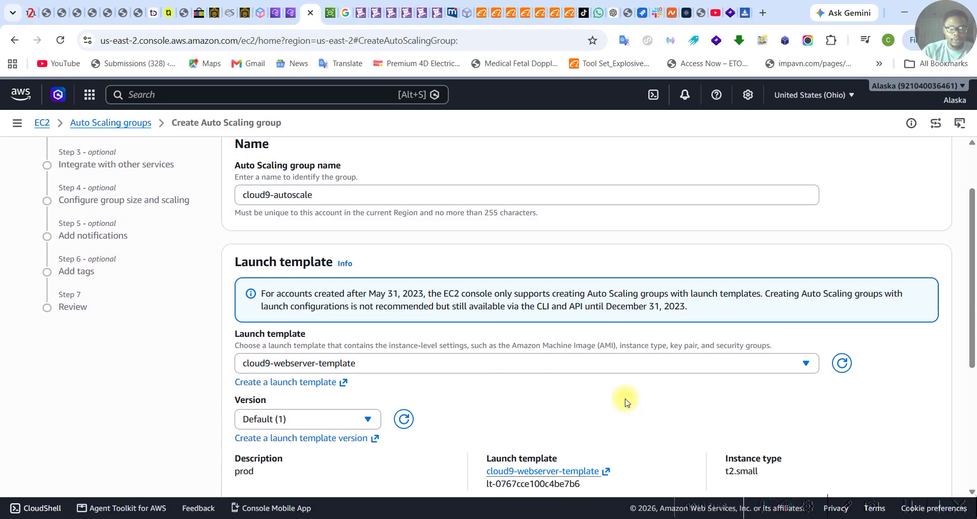
pyautogui.scroll(2, 626, 402)
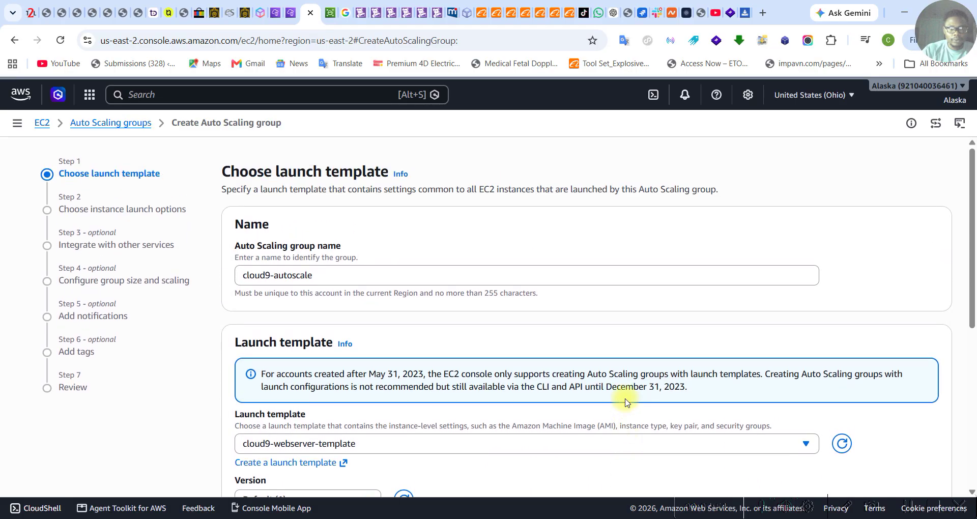
pyautogui.scroll(-6, 626, 402)
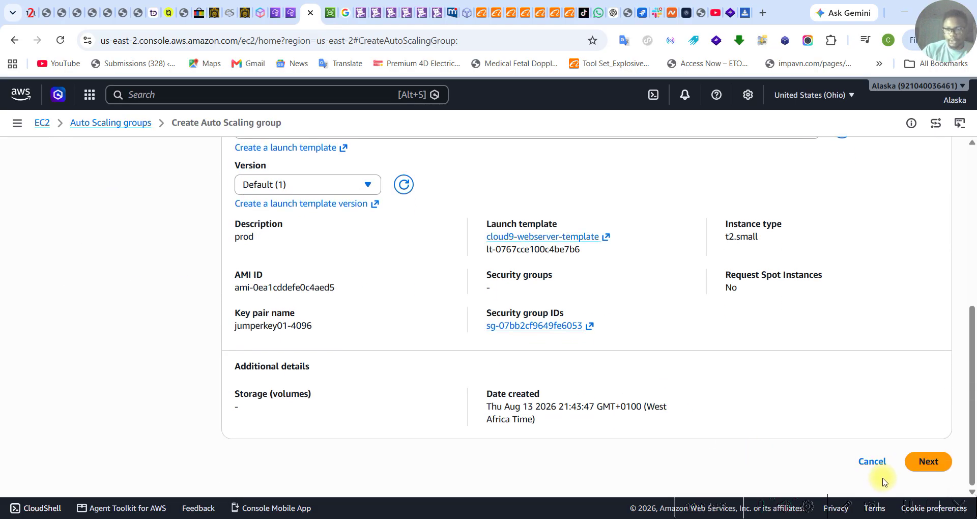
pyautogui.click(926, 462)
# Set the Auto Scaling group's network to the cloud9-vpc VPC with range 192.168.0.0/16
pyautogui.scroll(6, 663, 377)
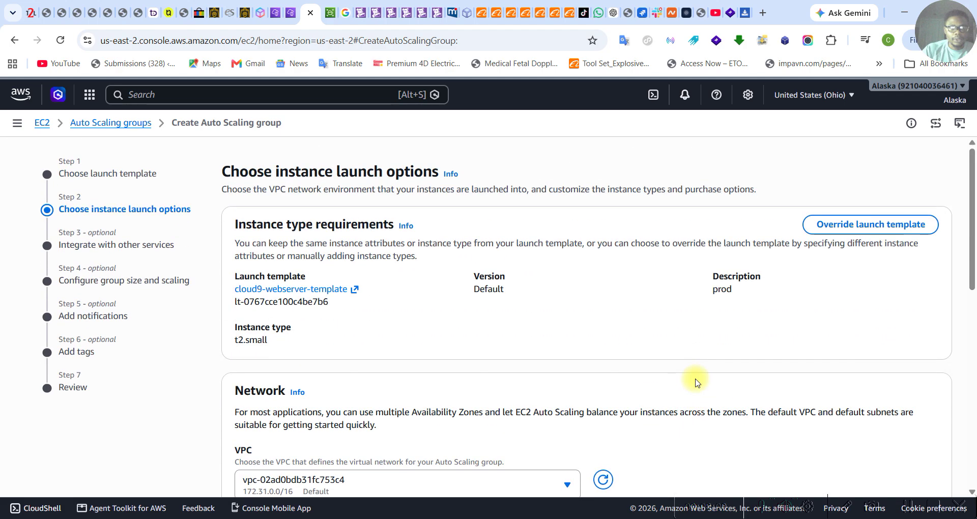
pyautogui.scroll(-4, 696, 382)
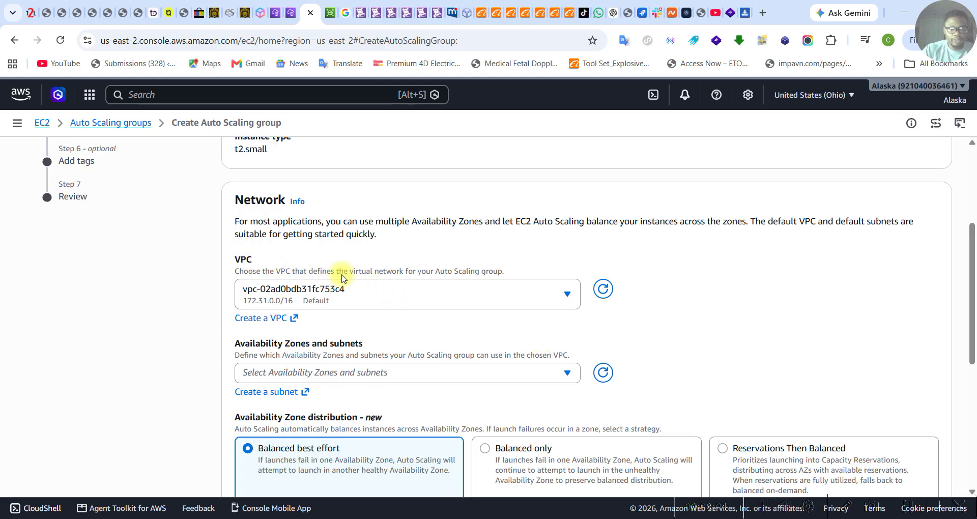
pyautogui.click(561, 289)
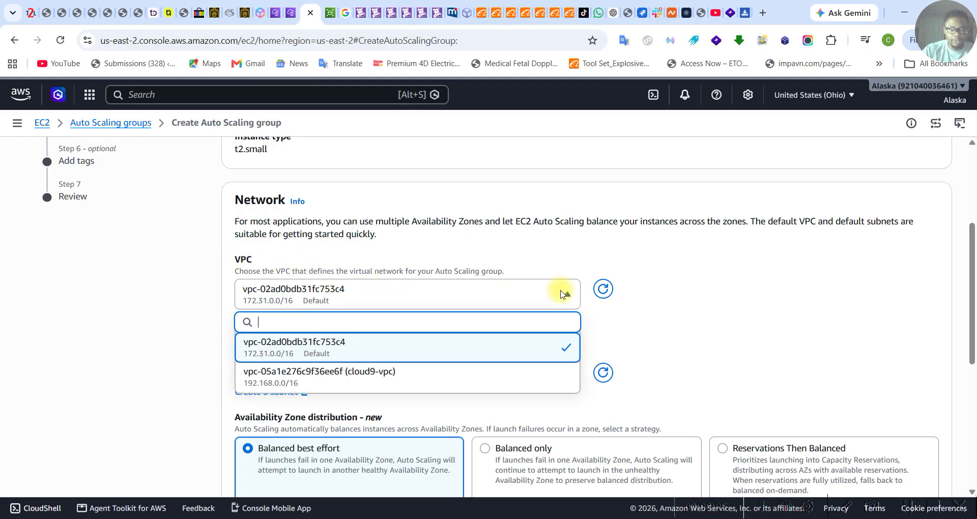
pyautogui.click(444, 381)
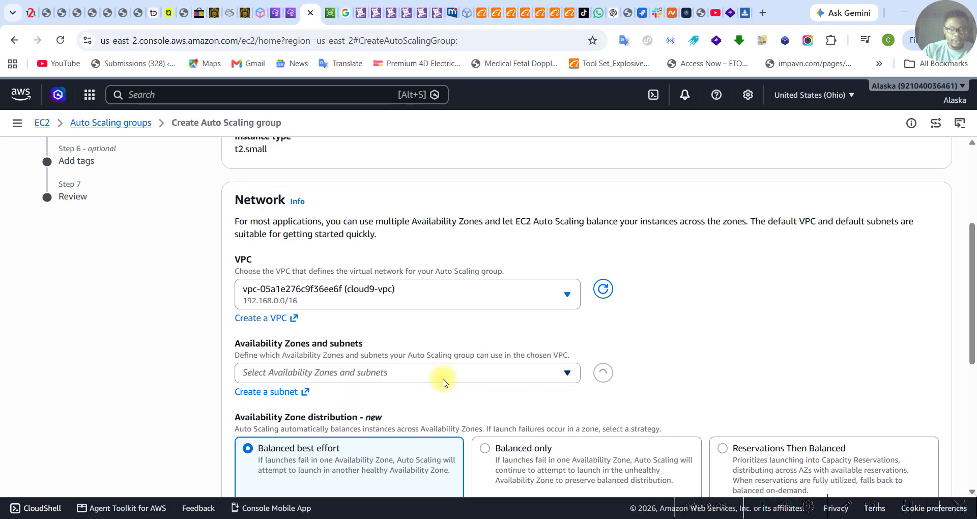
# Choose cloud9-private-subnet-01 in us-east-2a and cloud9-private-subnet-02 in us-east-2b as the group's subnets
pyautogui.scroll(-1, 644, 336)
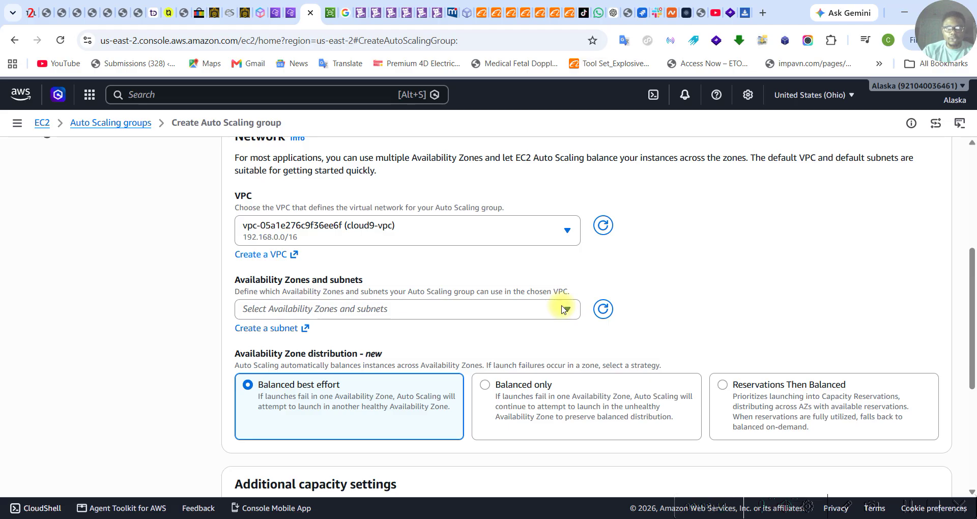
pyautogui.scroll(2, 570, 308)
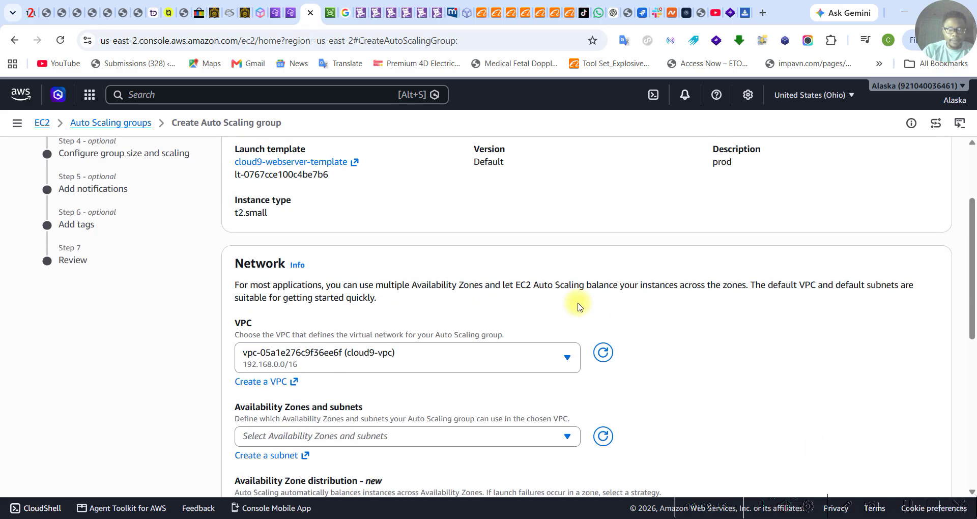
pyautogui.scroll(-1, 579, 307)
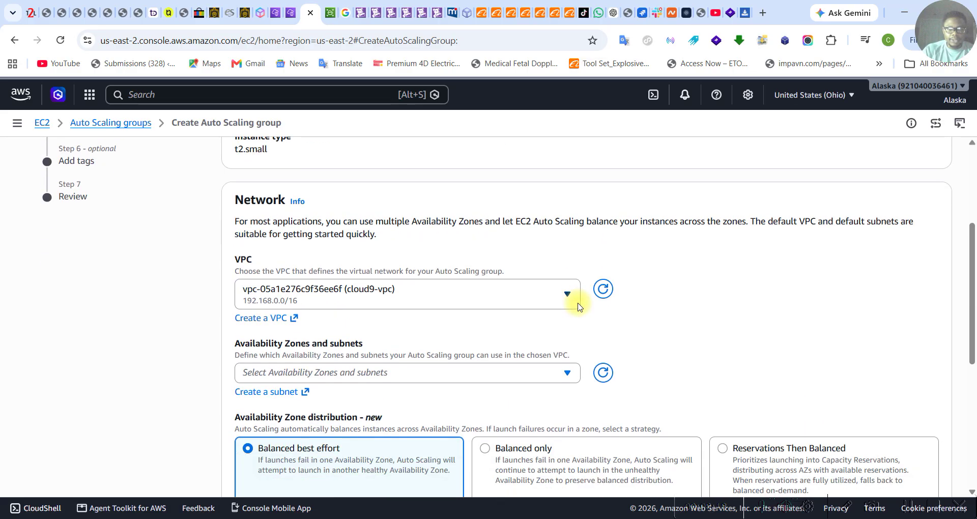
pyautogui.scroll(-1, 579, 307)
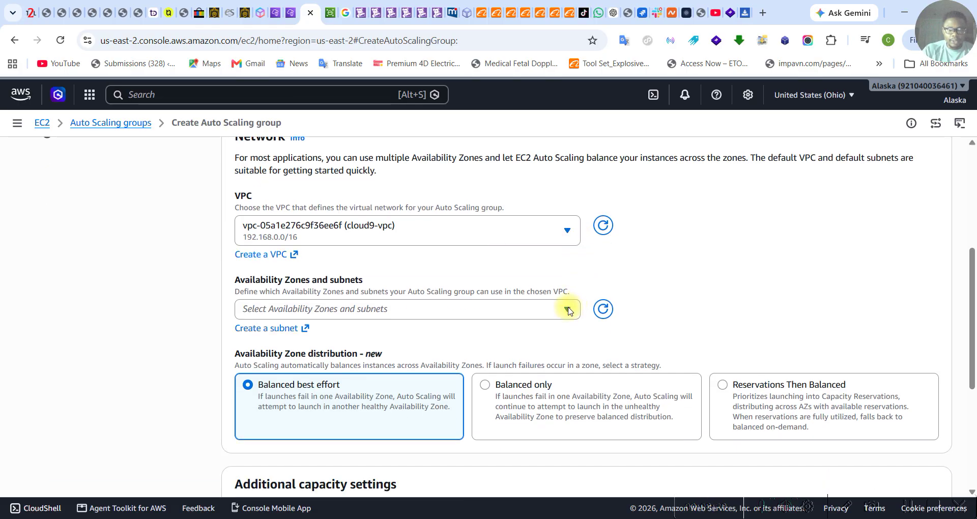
pyautogui.click(568, 310)
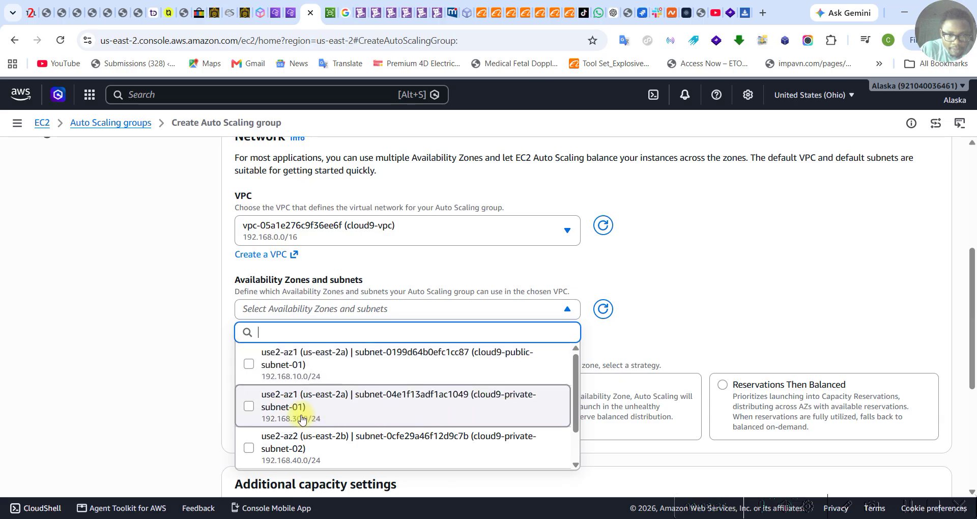
pyautogui.click(251, 407)
pyautogui.scroll(-1, 446, 409)
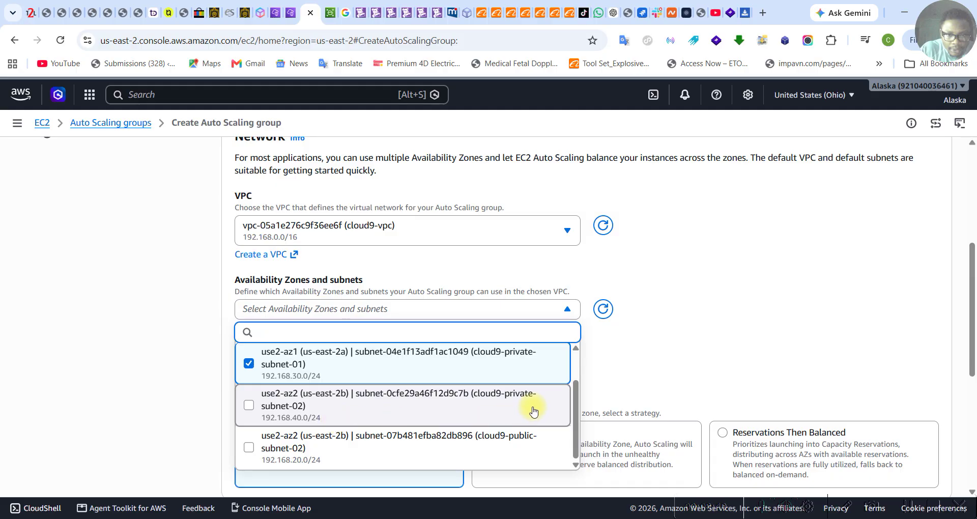
pyautogui.click(251, 407)
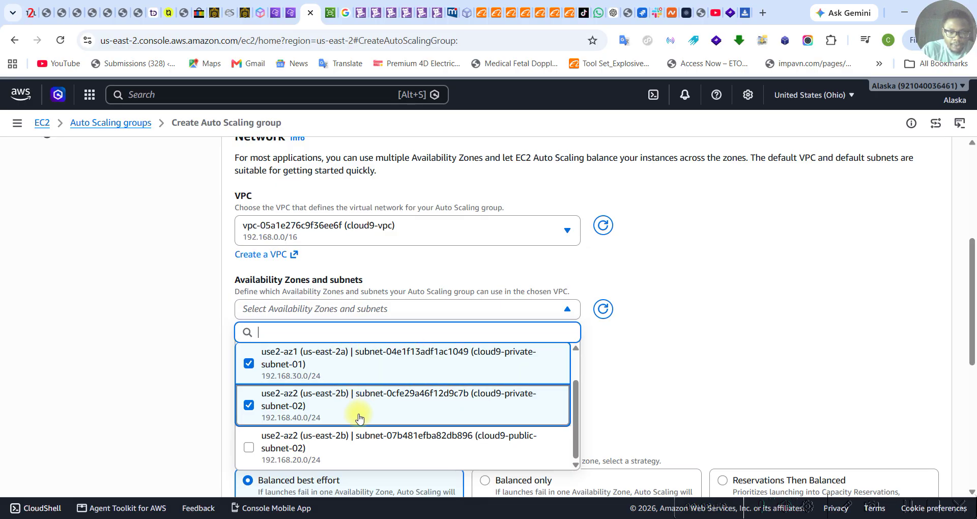
pyautogui.scroll(-1, 402, 421)
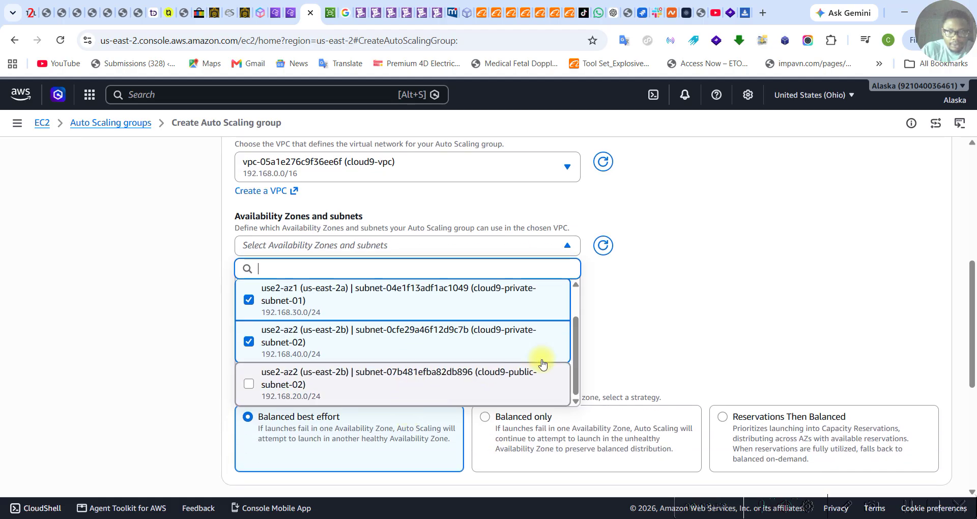
pyautogui.click(730, 331)
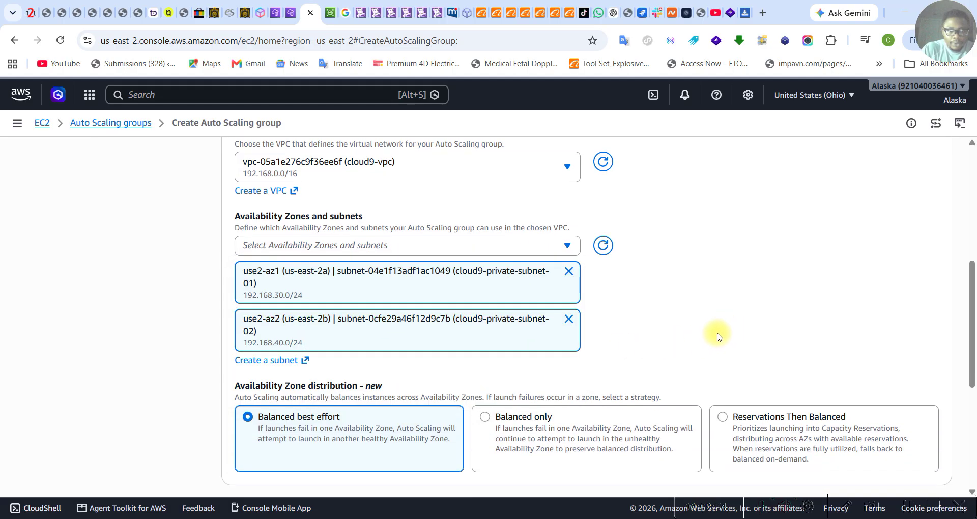
# Review the network and capacity settings, keep Balanced best effort and the Default capacity reservation preference, and continue to service integration
pyautogui.scroll(-1, 718, 337)
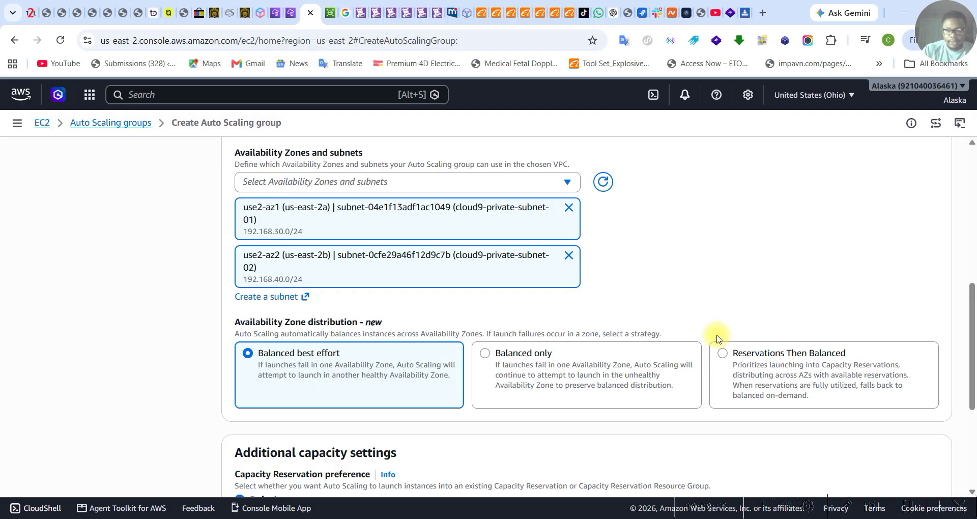
pyautogui.scroll(-4, 718, 338)
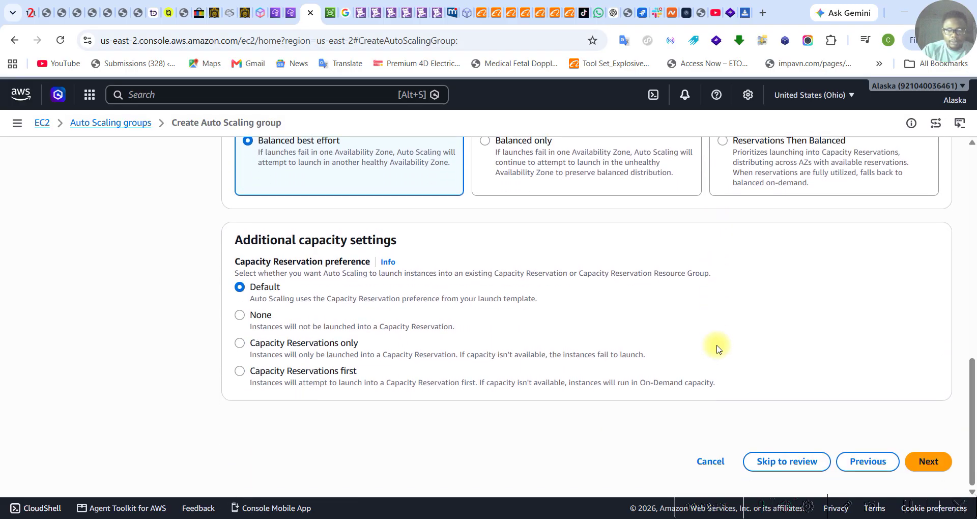
pyautogui.scroll(7, 718, 347)
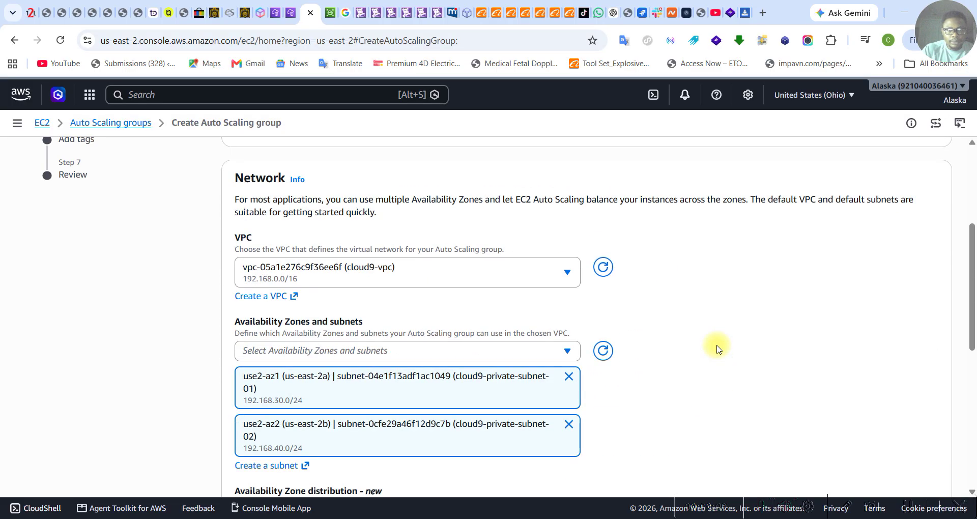
pyautogui.scroll(4, 717, 348)
pyautogui.scroll(-10, 717, 348)
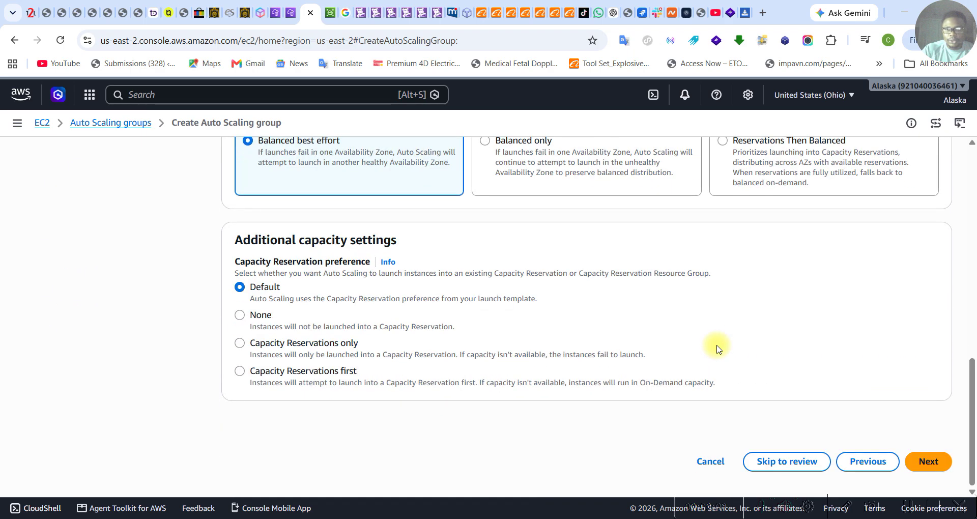
pyautogui.click(929, 467)
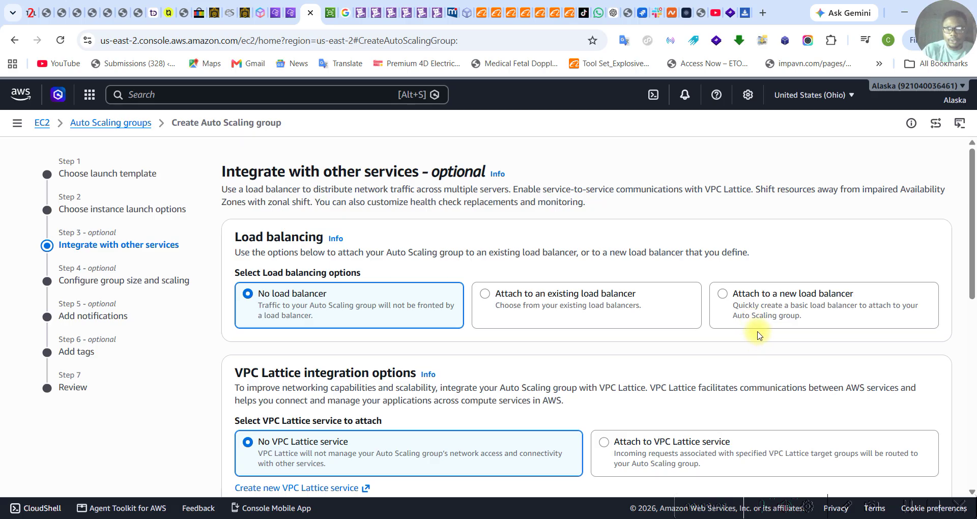
# Attach the group to a new Application Load Balancer and set its scheme to Internet-facing
pyautogui.click(752, 308)
pyautogui.scroll(-3, 735, 350)
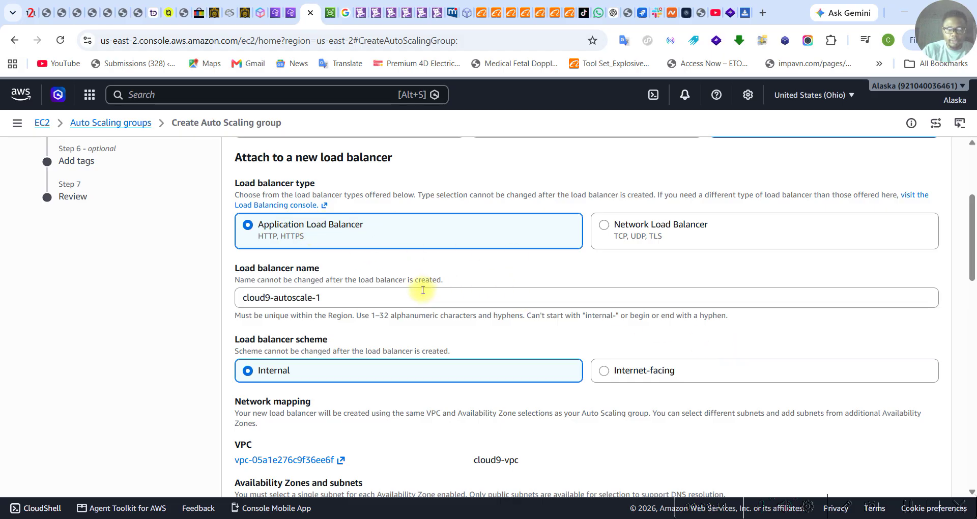
pyautogui.click(335, 299)
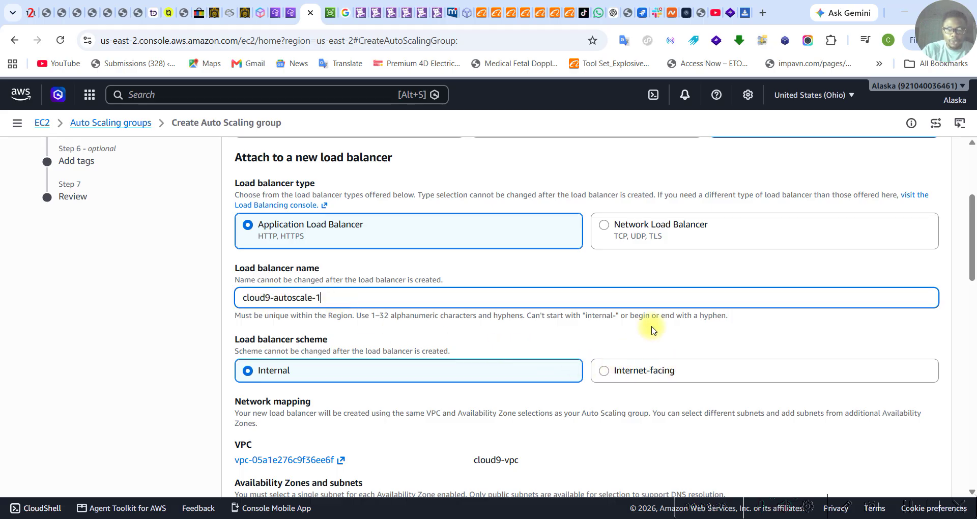
pyautogui.scroll(-1, 652, 327)
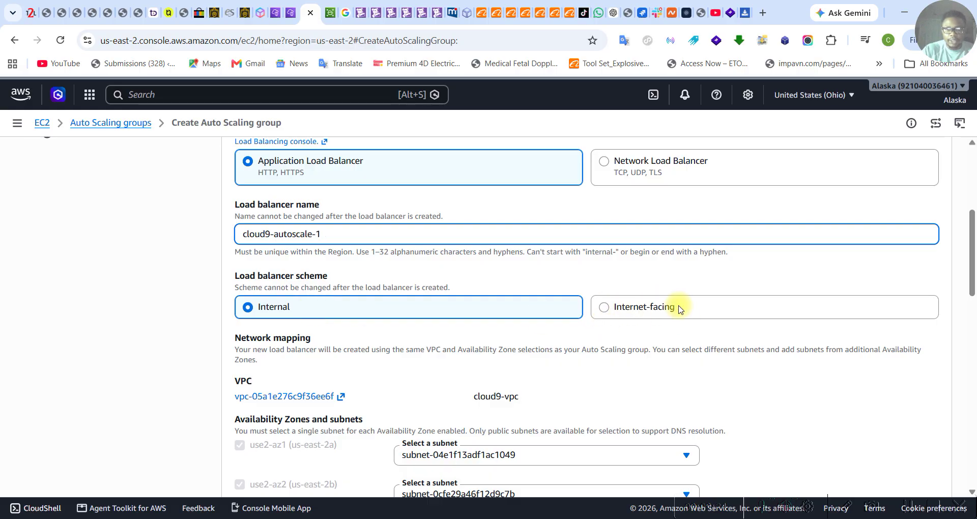
pyautogui.click(605, 312)
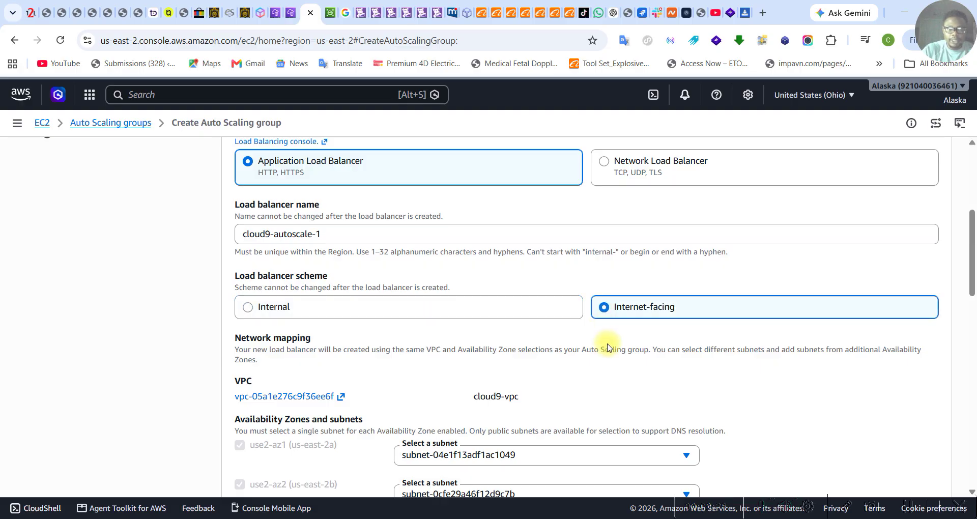
# Map the load balancer to the public subnets subnet-0199d64b0efc1cc87 in us-east-2a and subnet-07b481efba82db896 in us-east-2b
pyautogui.scroll(-4, 608, 347)
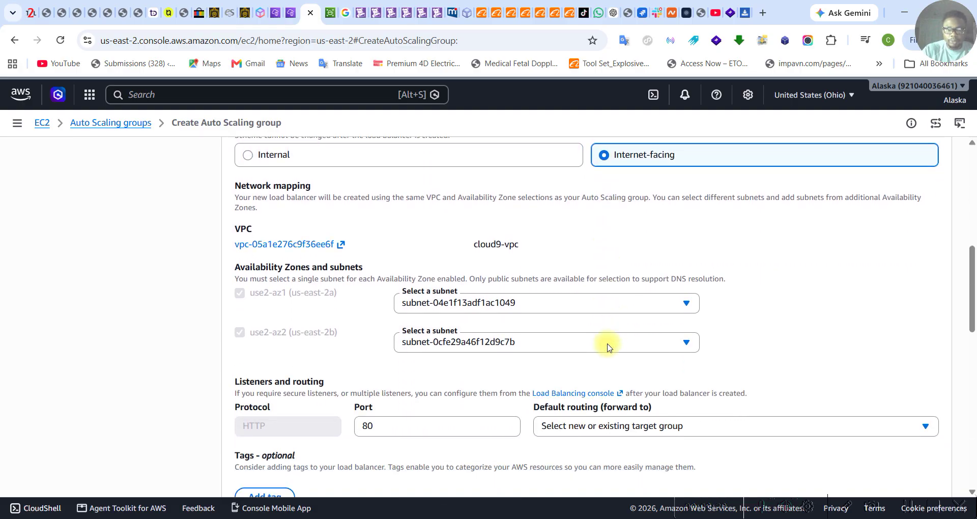
pyautogui.scroll(1, 608, 348)
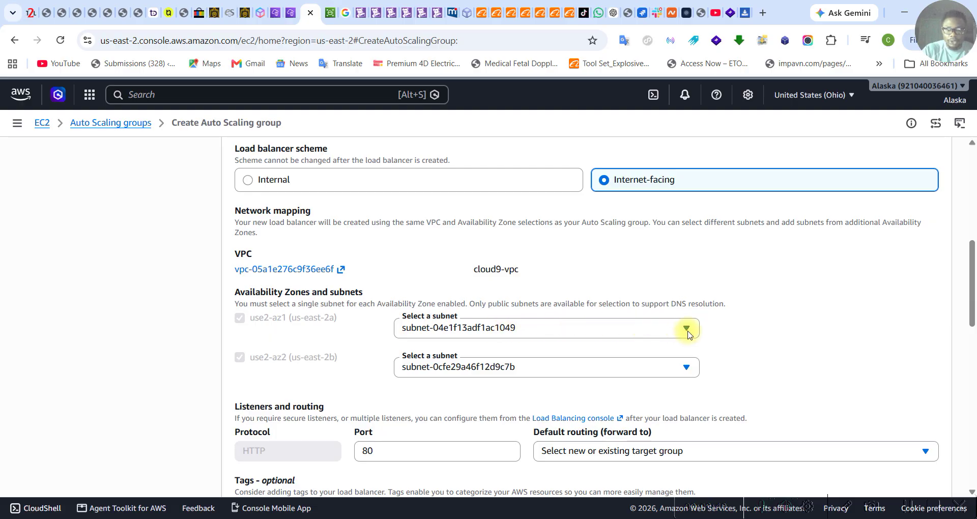
pyautogui.scroll(3, 728, 300)
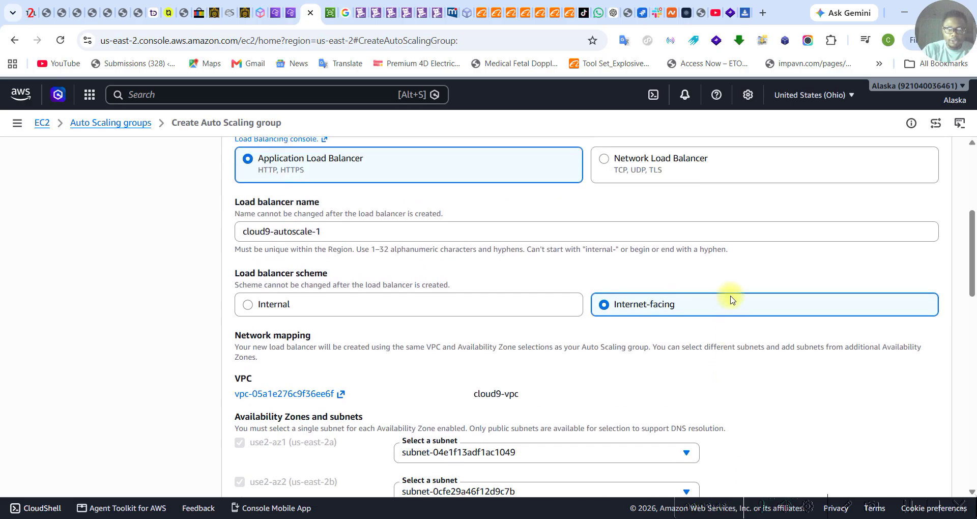
pyautogui.scroll(-1, 731, 296)
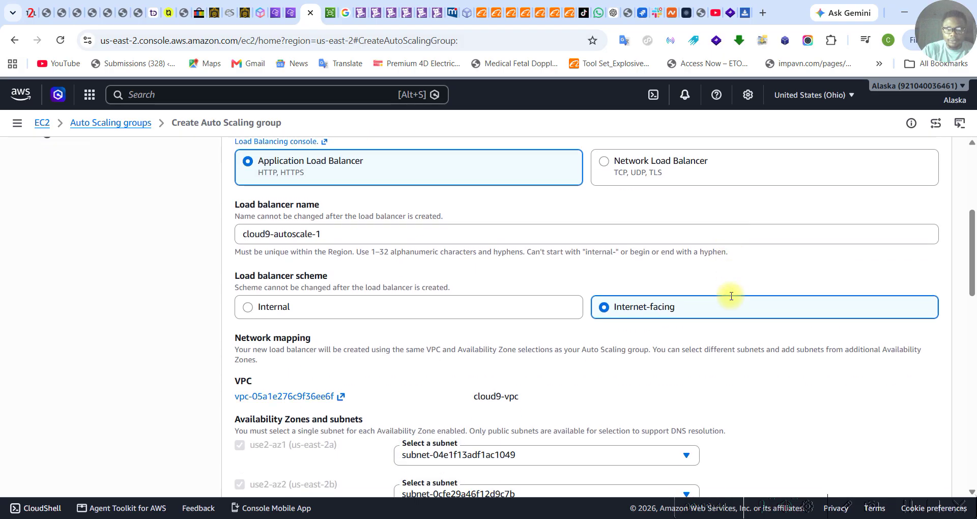
pyautogui.scroll(-2, 730, 304)
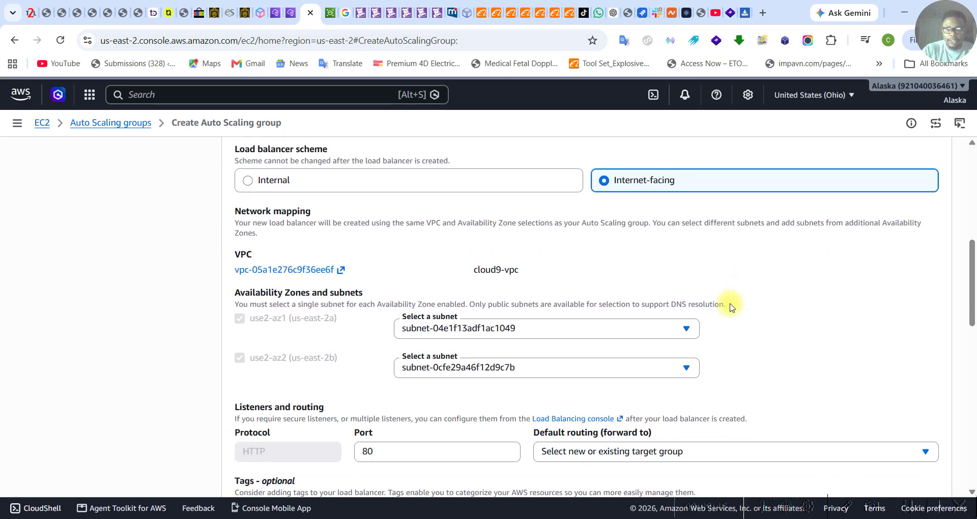
pyautogui.click(688, 329)
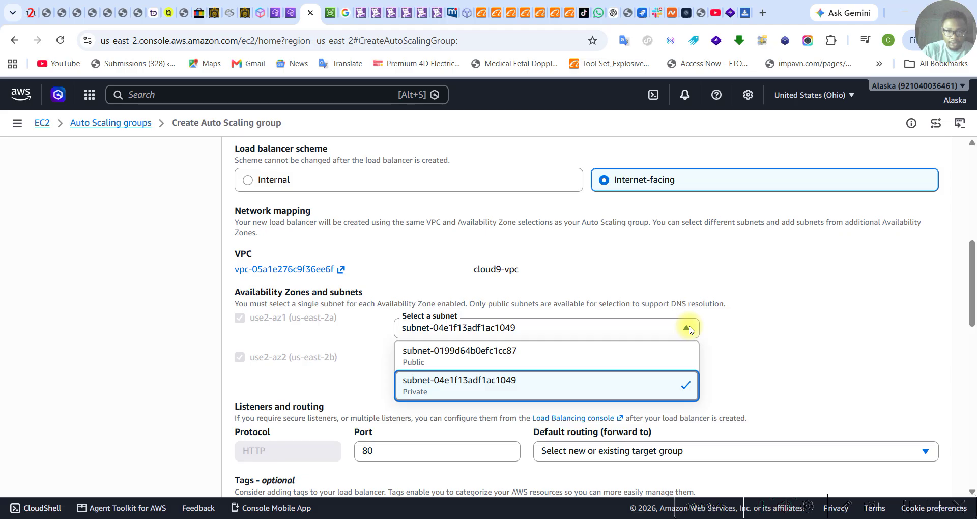
pyautogui.click(593, 361)
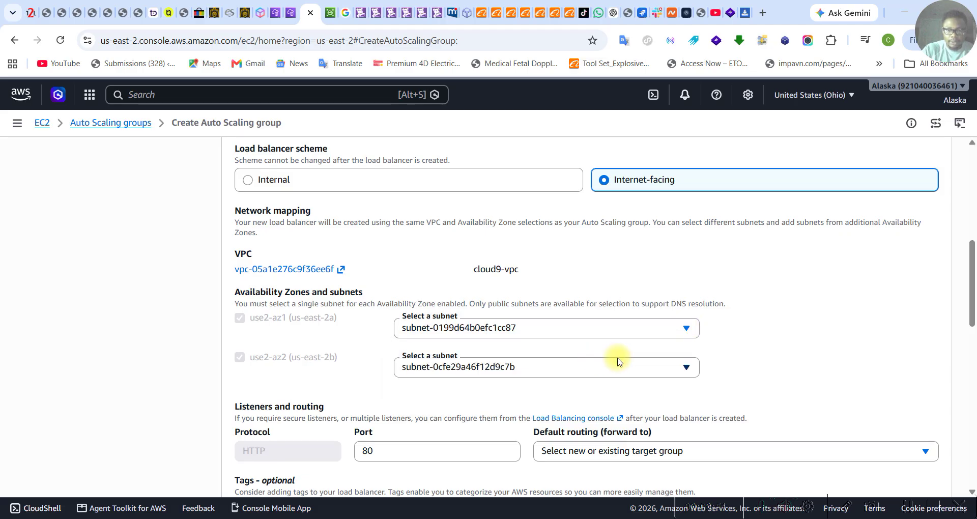
pyautogui.click(687, 367)
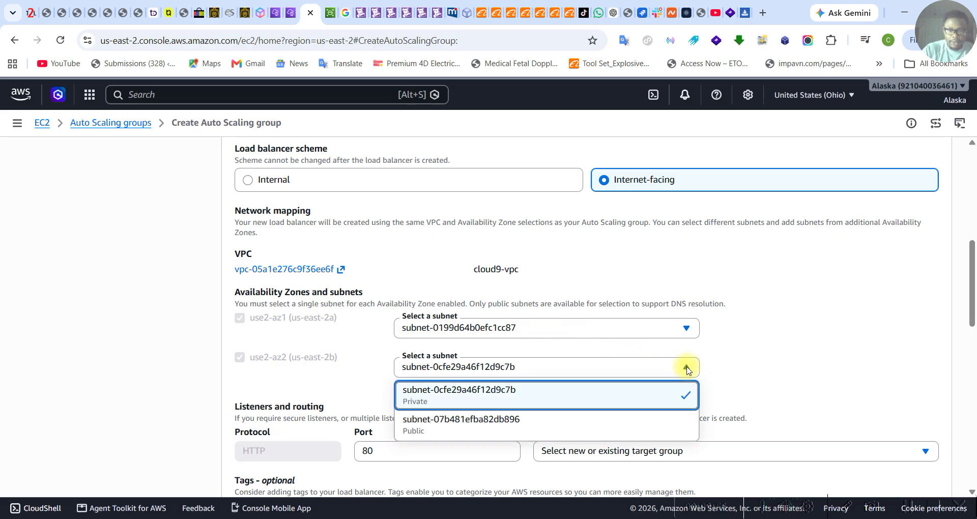
pyautogui.click(580, 428)
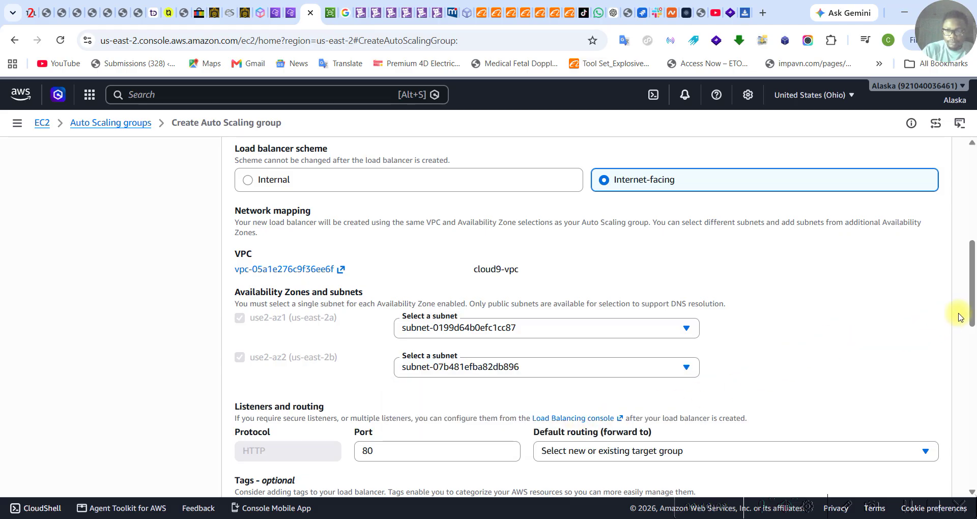
# Route the load balancer's port 80 HTTP listener to a new target group named webserver-tg
pyautogui.moveTo(971, 308); pyautogui.dragTo(972, 347)
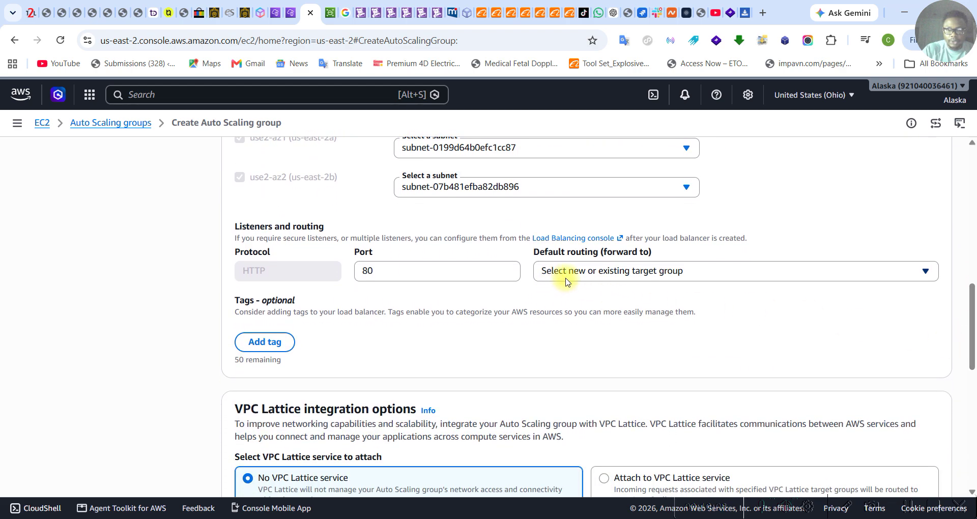
pyautogui.click(912, 274)
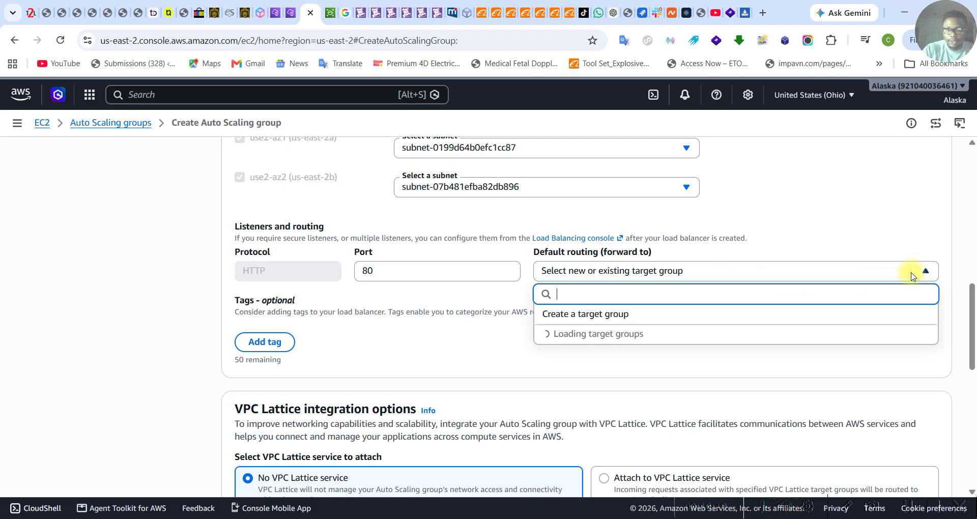
pyautogui.click(726, 322)
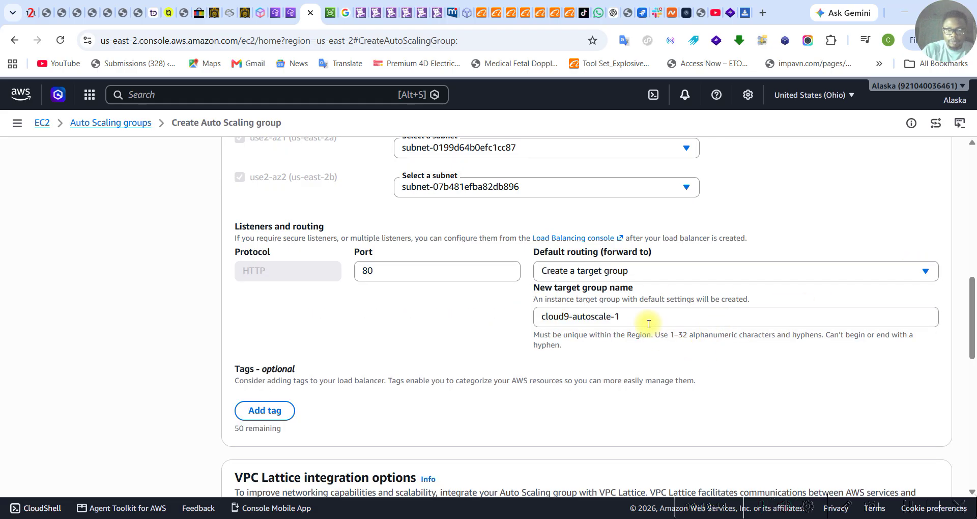
pyautogui.moveTo(649, 323); pyautogui.dragTo(550, 320)
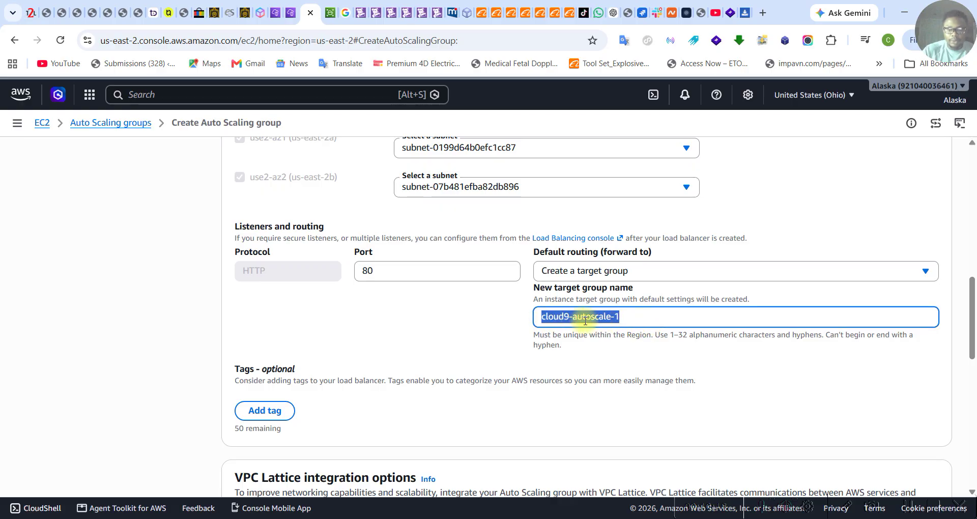
pyautogui.write('webserver-tg')
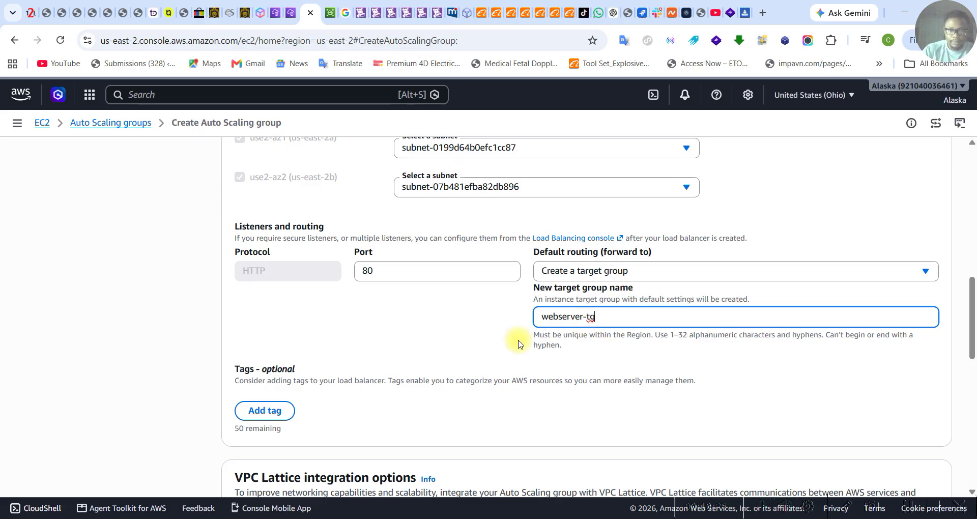
# Review the service integration settings, keep No VPC Lattice service and the default zonal shift and health checks, and continue to group size and scaling
pyautogui.scroll(-3, 560, 356)
pyautogui.scroll(-2, 646, 379)
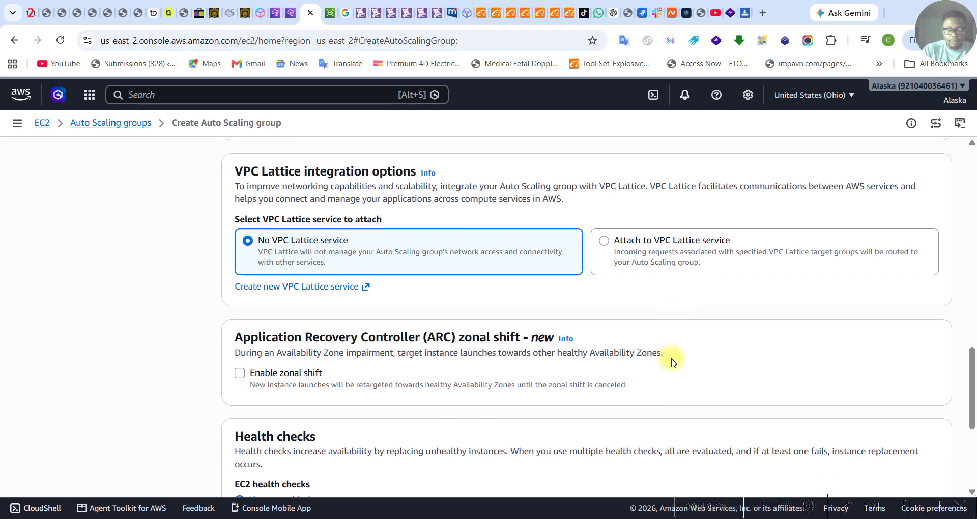
pyautogui.scroll(-2, 672, 362)
pyautogui.scroll(-1, 672, 362)
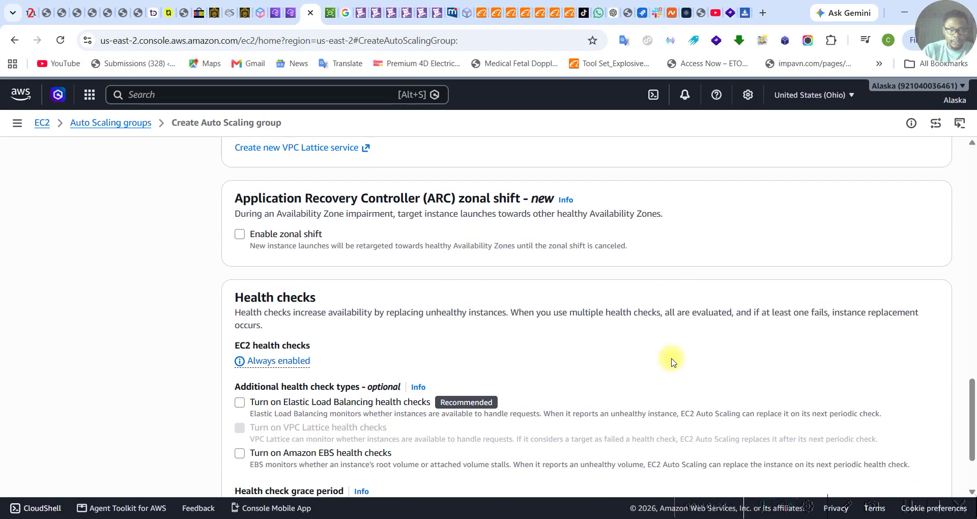
pyautogui.scroll(-1, 672, 362)
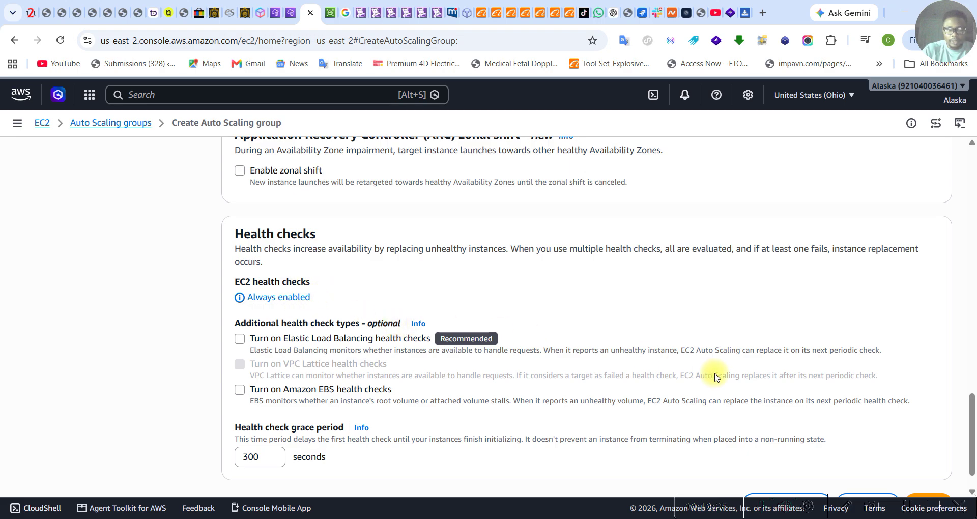
pyautogui.scroll(-1, 723, 378)
pyautogui.scroll(20, 723, 377)
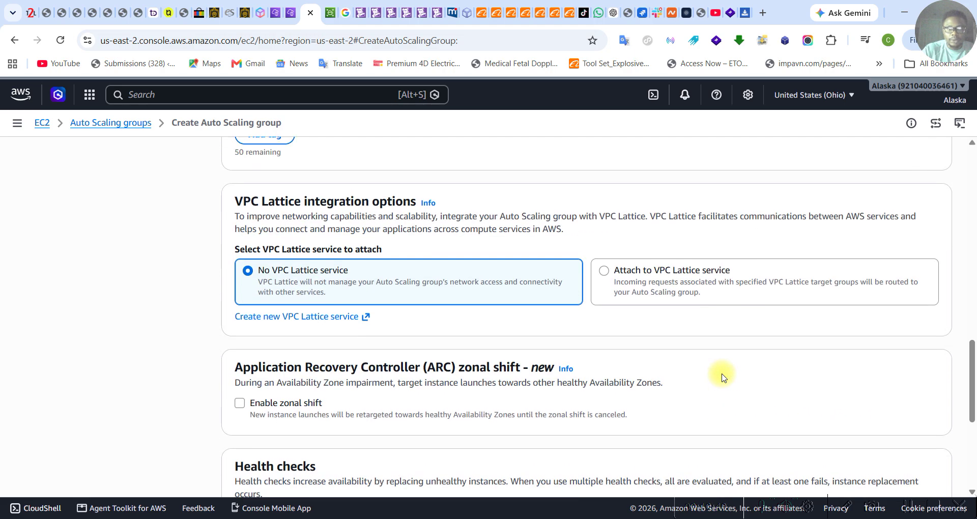
pyautogui.scroll(2, 723, 378)
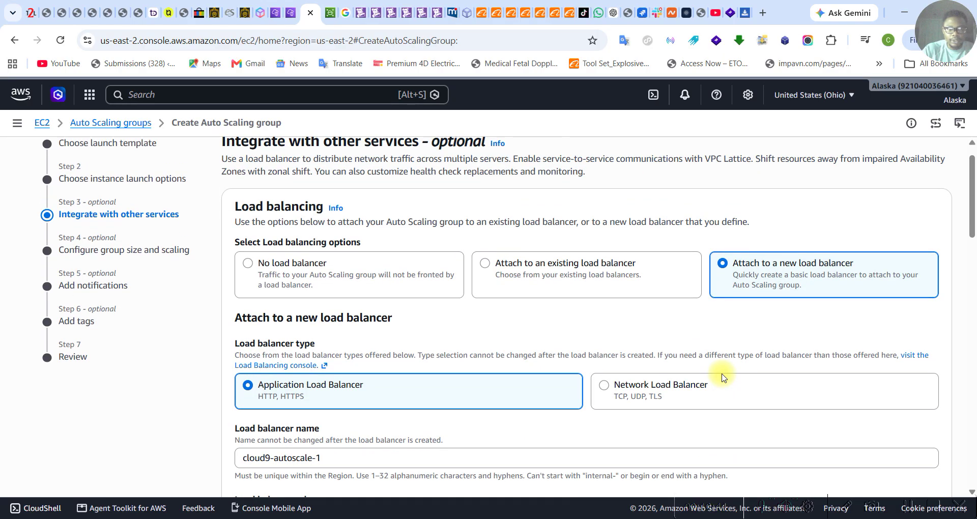
pyautogui.scroll(-18, 723, 378)
pyautogui.scroll(-3, 795, 402)
pyautogui.scroll(8, 794, 398)
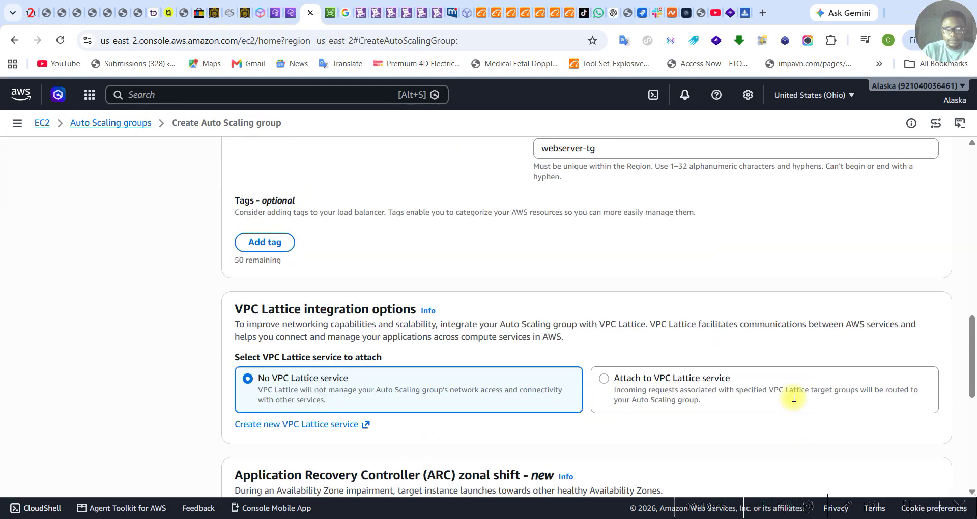
pyautogui.scroll(-8, 794, 398)
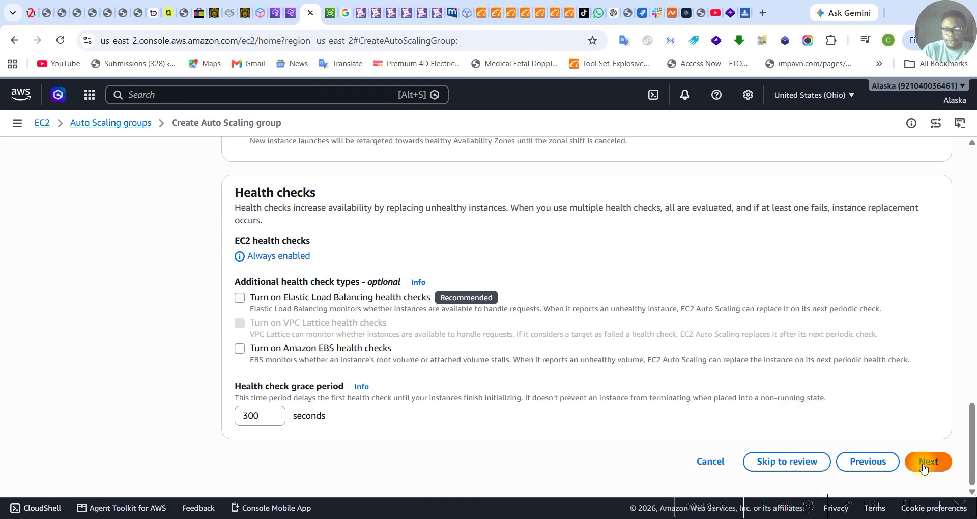
pyautogui.click(925, 468)
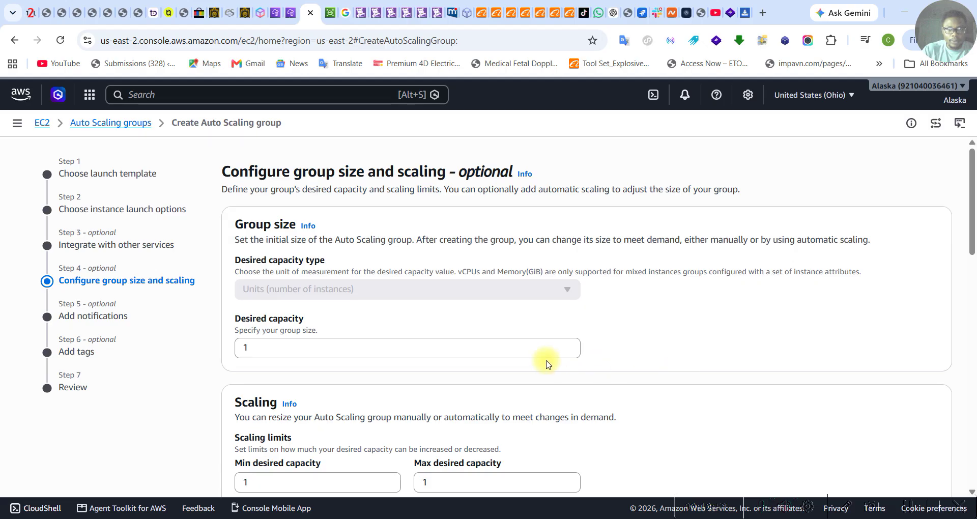
# Set the group's desired capacity to 3, its minimum desired capacity to 3 and its maximum to 20
pyautogui.click(494, 348)
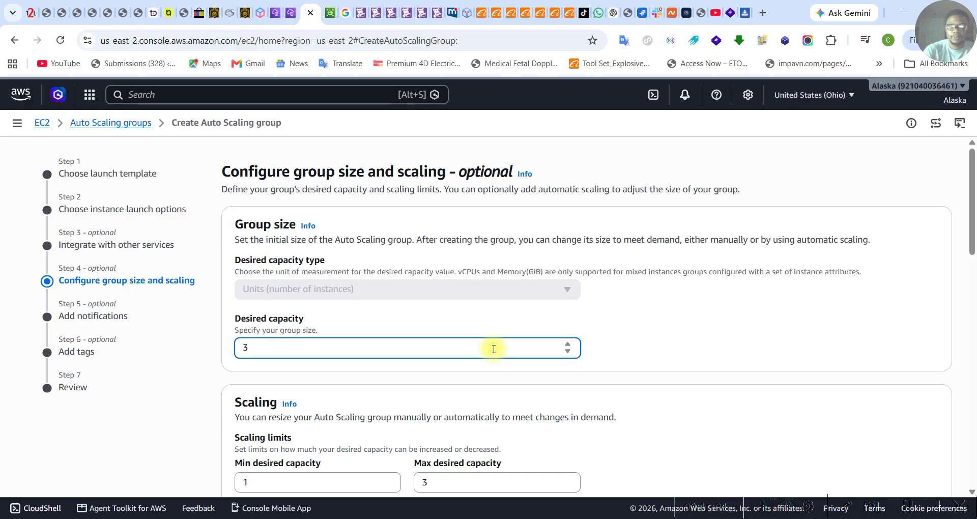
pyautogui.scroll(-3, 491, 352)
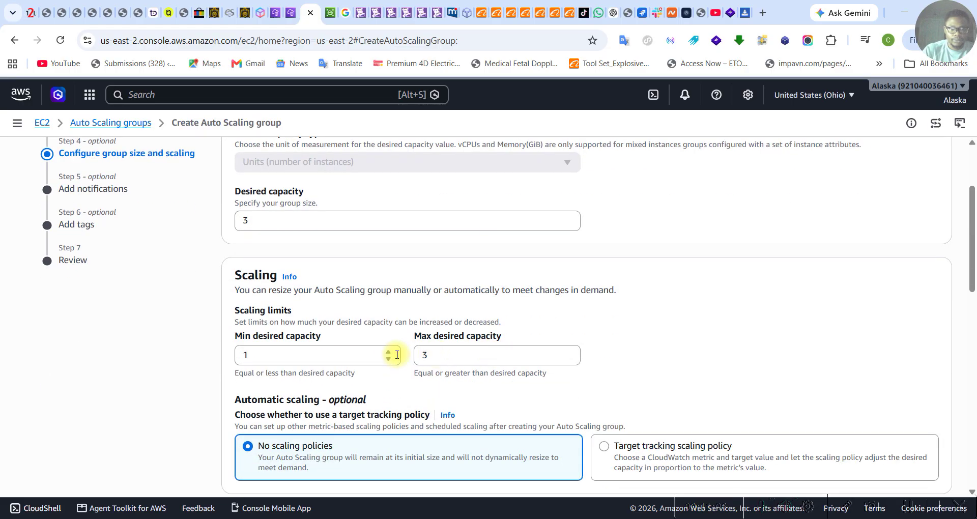
pyautogui.click(324, 354)
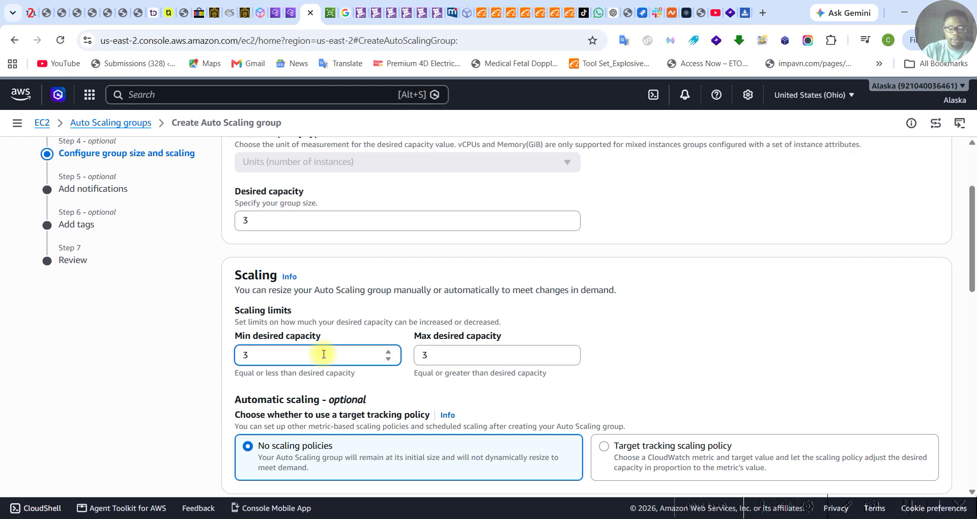
pyautogui.click(466, 356)
pyautogui.write('20')
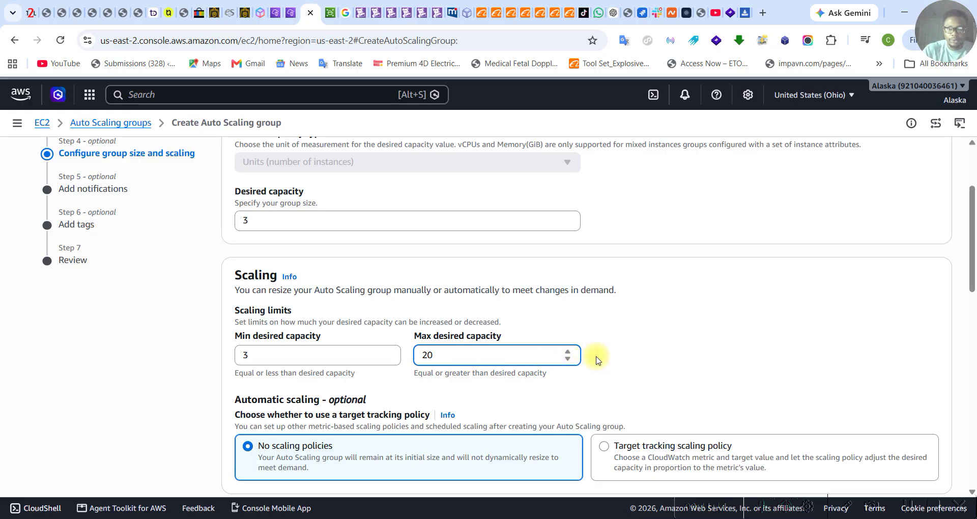
# Enable a target tracking scaling policy based on Average CPU utilization with a target value of 80
pyautogui.scroll(-3, 592, 360)
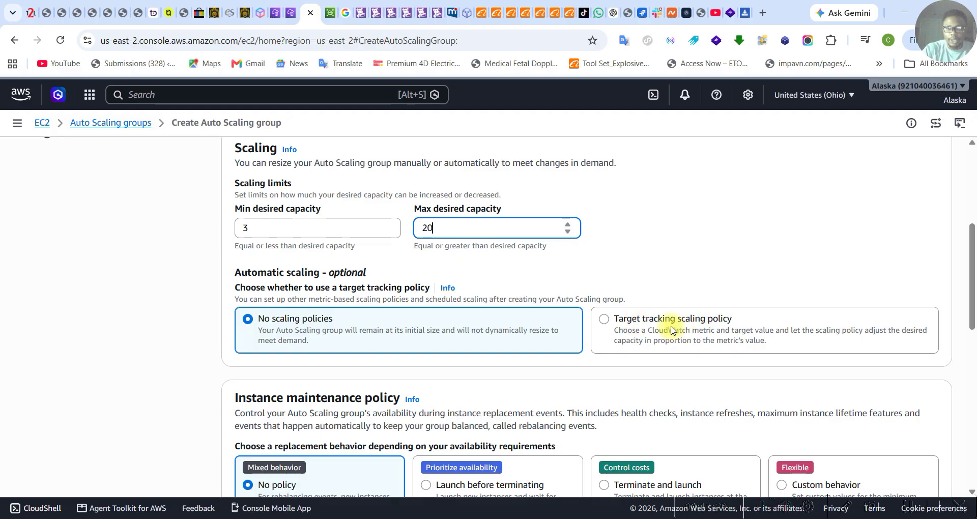
pyautogui.click(608, 324)
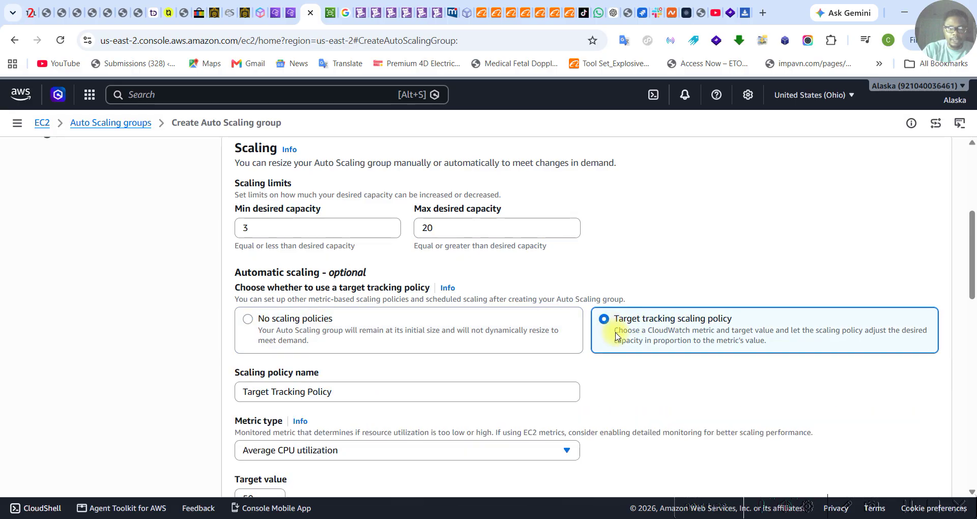
pyautogui.scroll(-1, 655, 364)
pyautogui.click(550, 386)
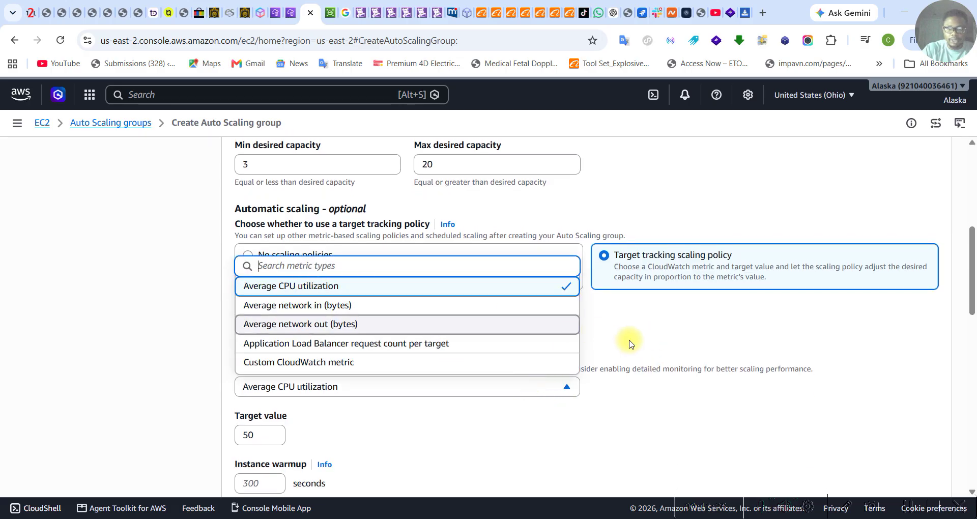
pyautogui.click(777, 431)
pyautogui.scroll(-2, 775, 394)
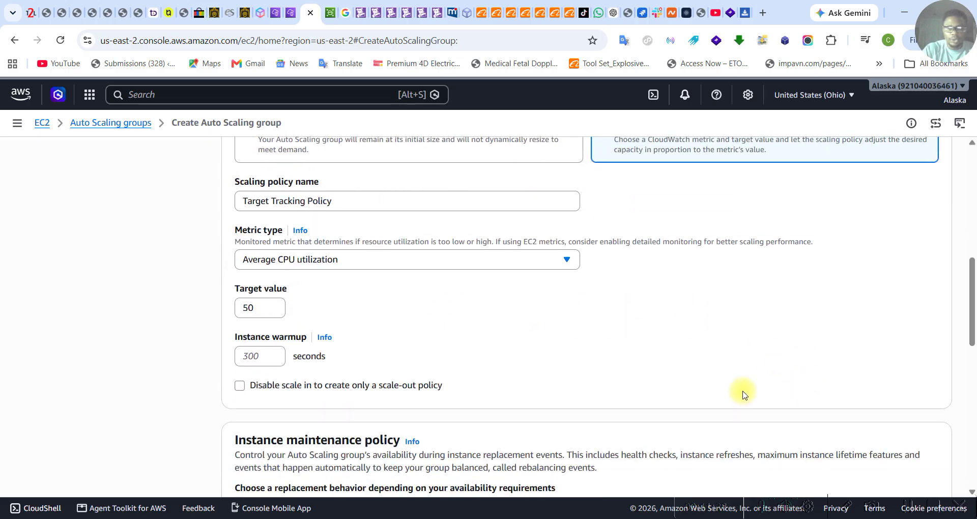
pyautogui.click(263, 312)
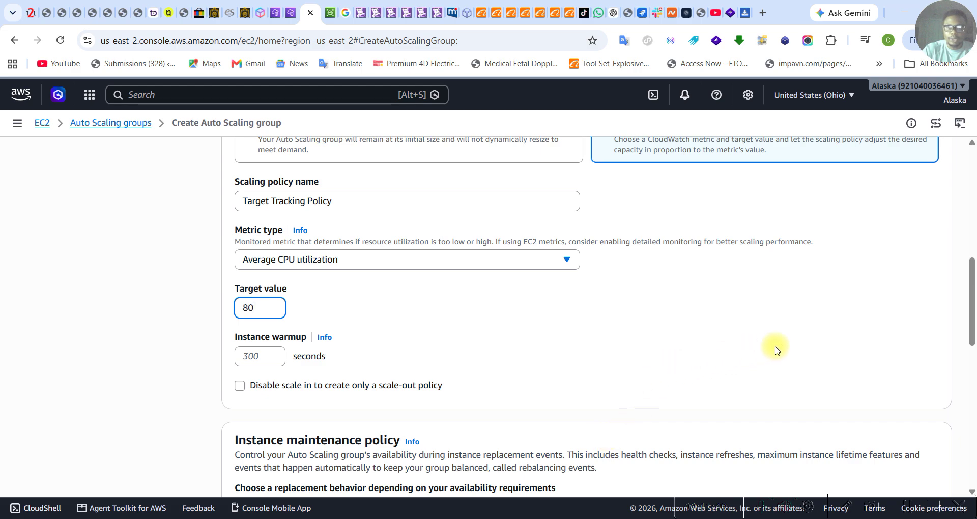
pyautogui.click(843, 360)
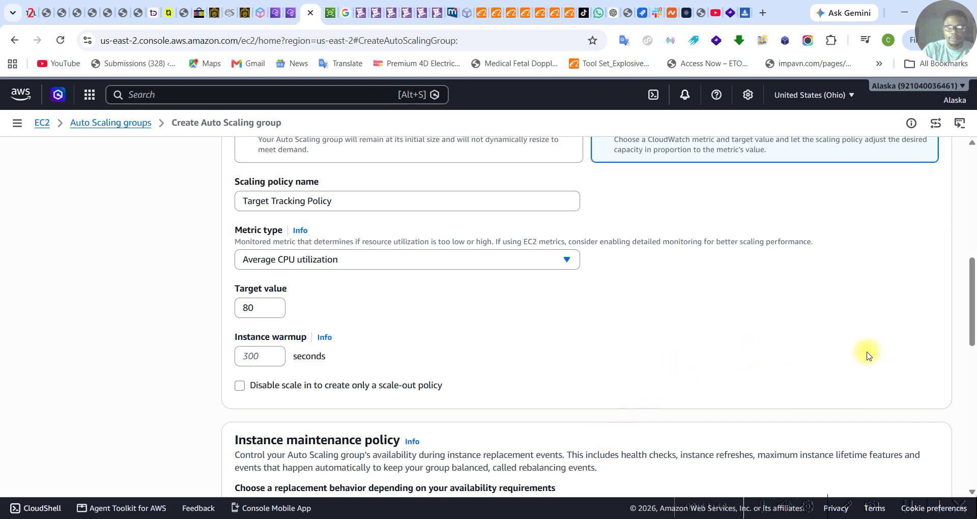
# Keep the default maintenance policy and additional settings, add no notifications or tags, and continue to the final review
pyautogui.moveTo(972, 311); pyautogui.dragTo(974, 435)
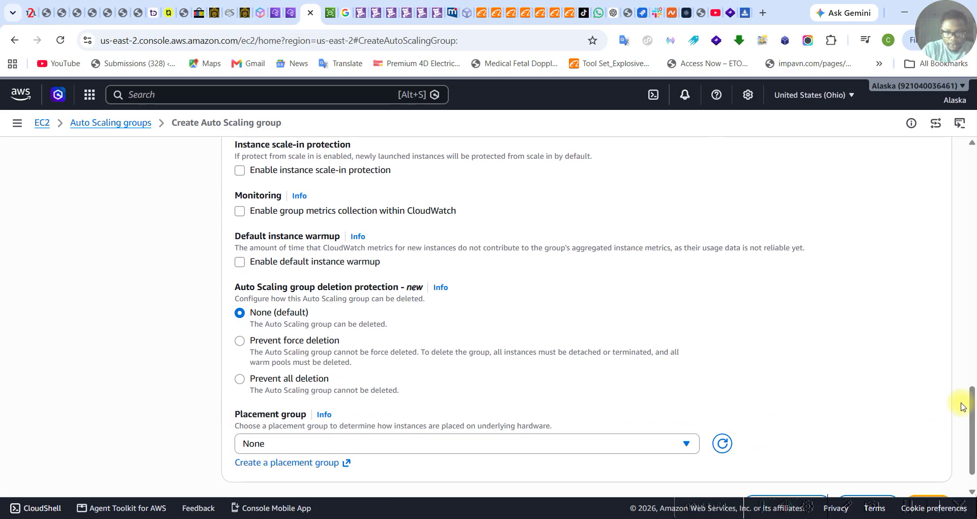
pyautogui.moveTo(974, 422); pyautogui.dragTo(973, 433)
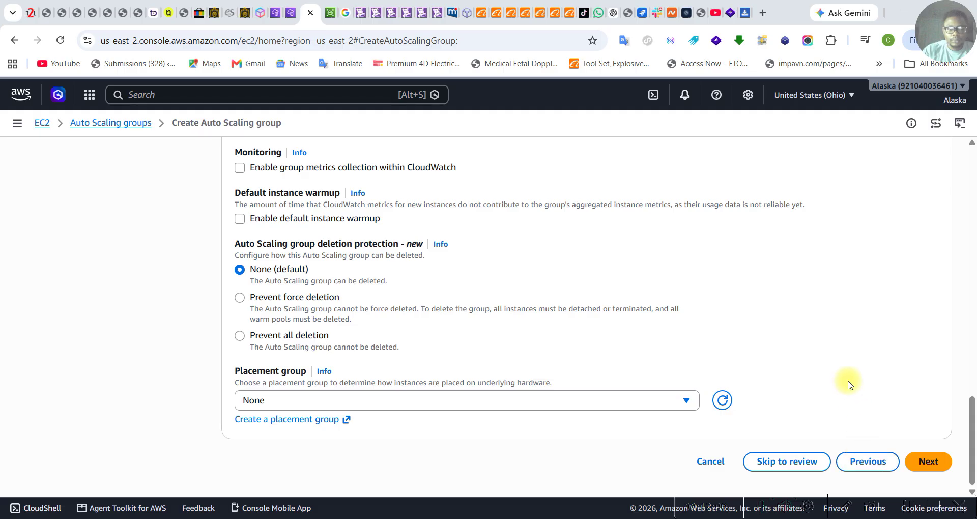
pyautogui.scroll(10, 849, 384)
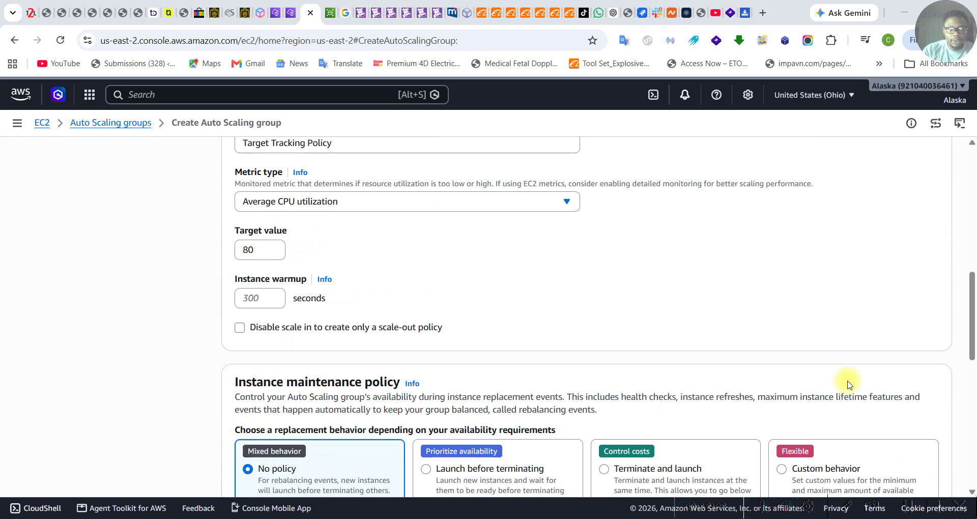
pyautogui.scroll(9, 849, 384)
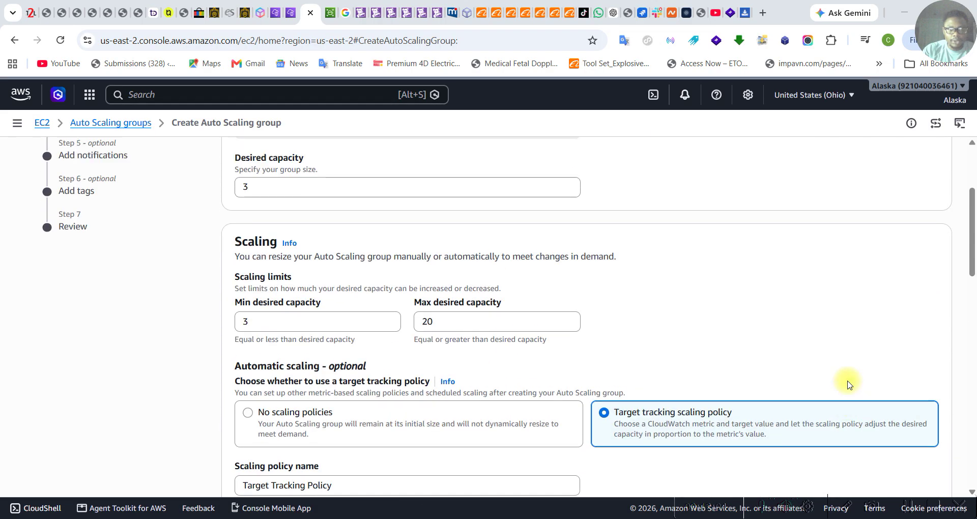
pyautogui.scroll(-20, 847, 385)
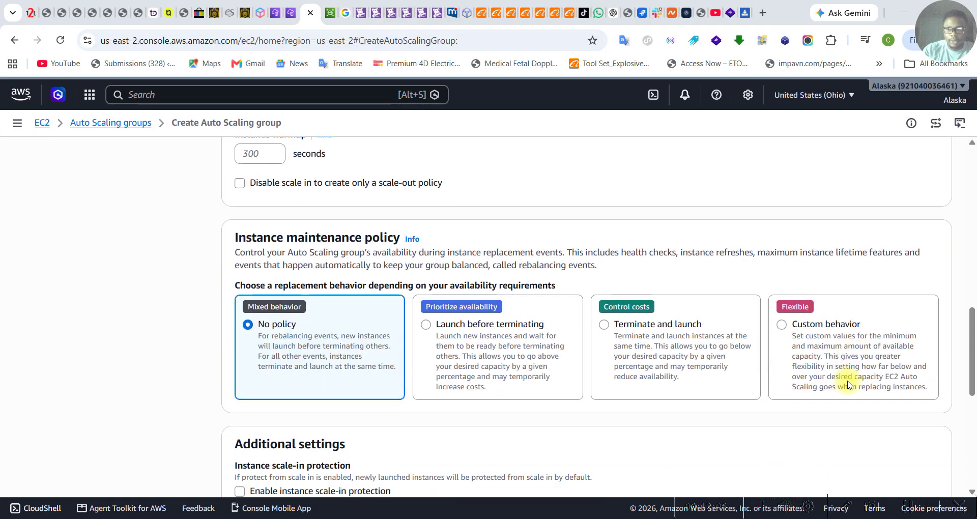
pyautogui.click(927, 461)
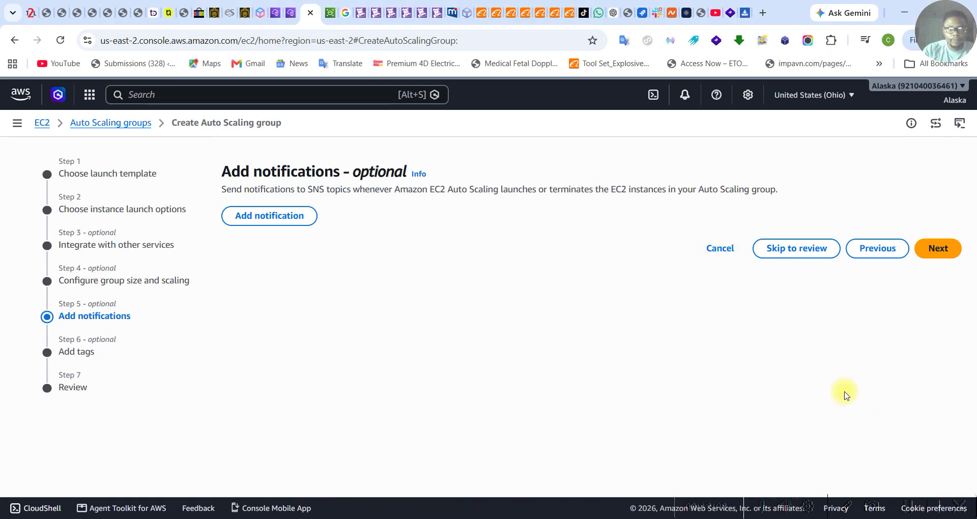
pyautogui.click(937, 249)
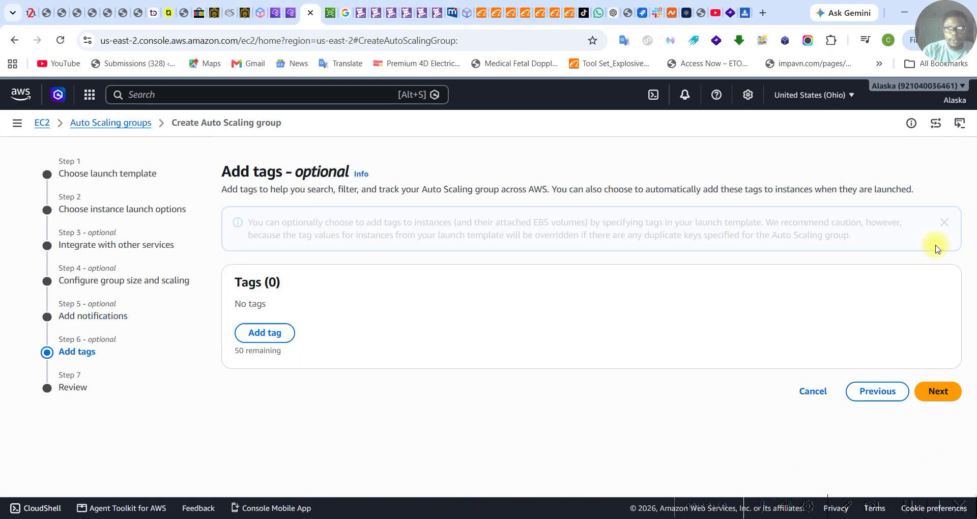
pyautogui.click(936, 393)
# Review the network, load balancing, group size and scaling settings, and create the Auto Scaling group
pyautogui.scroll(-1, 848, 370)
pyautogui.scroll(1, 848, 370)
pyautogui.scroll(-4, 848, 370)
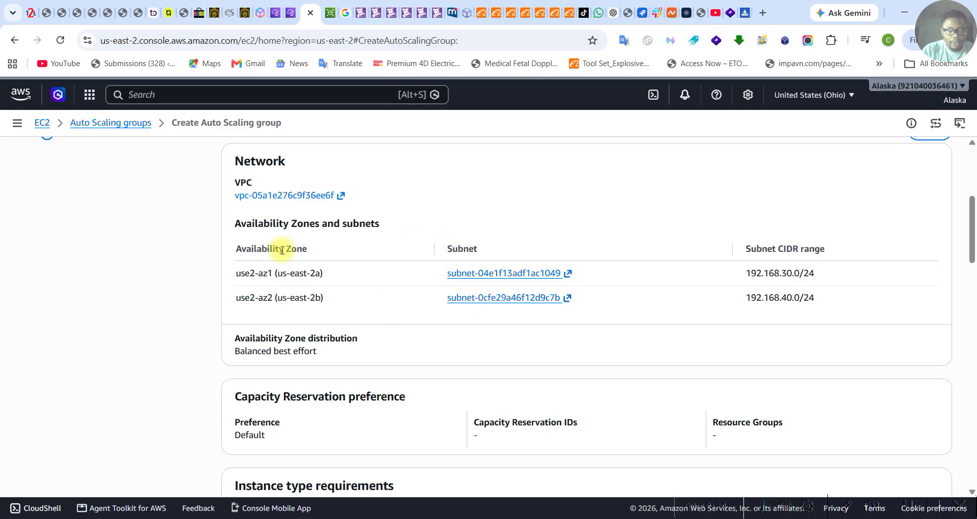
pyautogui.scroll(1, 283, 246)
pyautogui.scroll(-6, 302, 268)
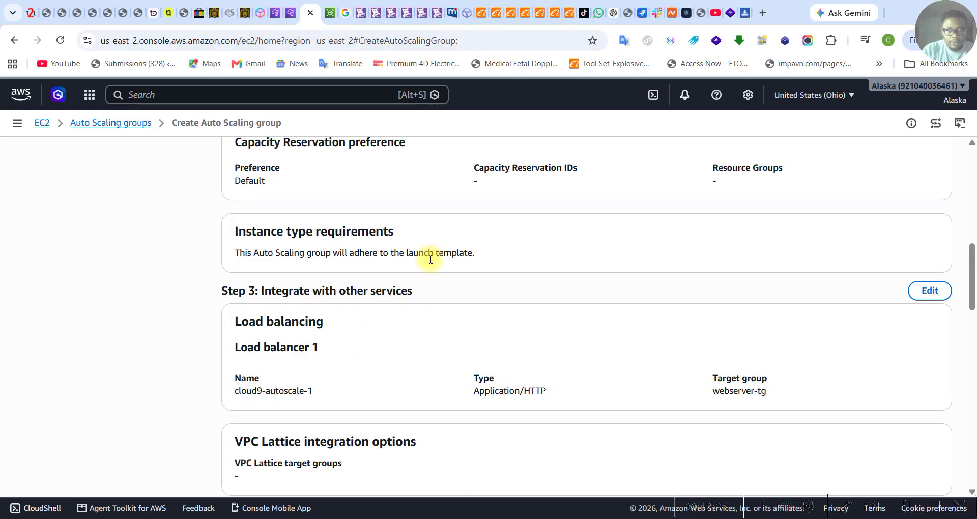
pyautogui.scroll(-1, 432, 265)
pyautogui.scroll(-6, 535, 334)
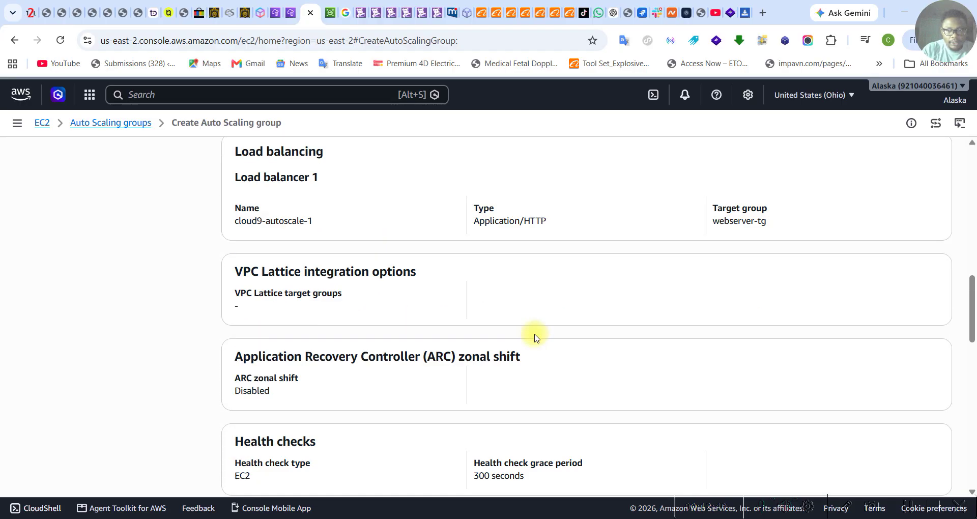
pyautogui.scroll(-5, 536, 337)
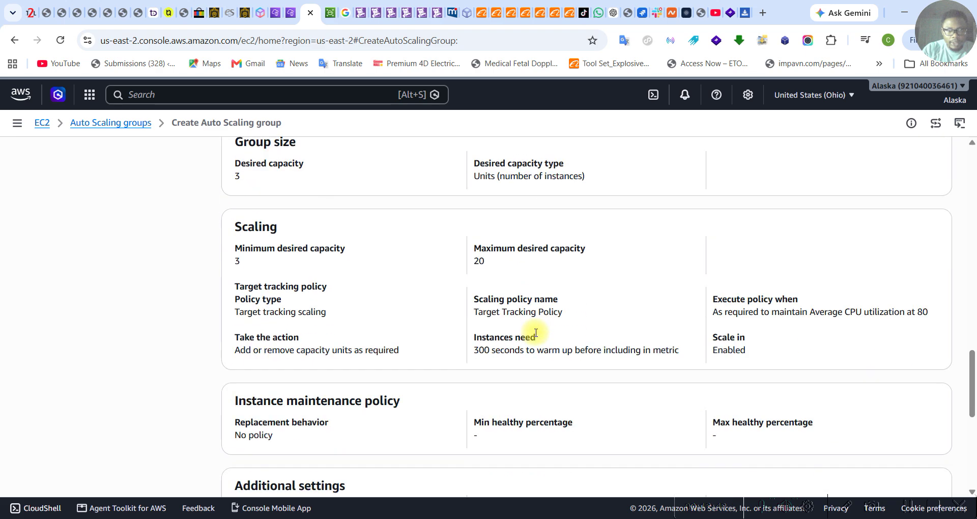
pyautogui.scroll(-3, 535, 336)
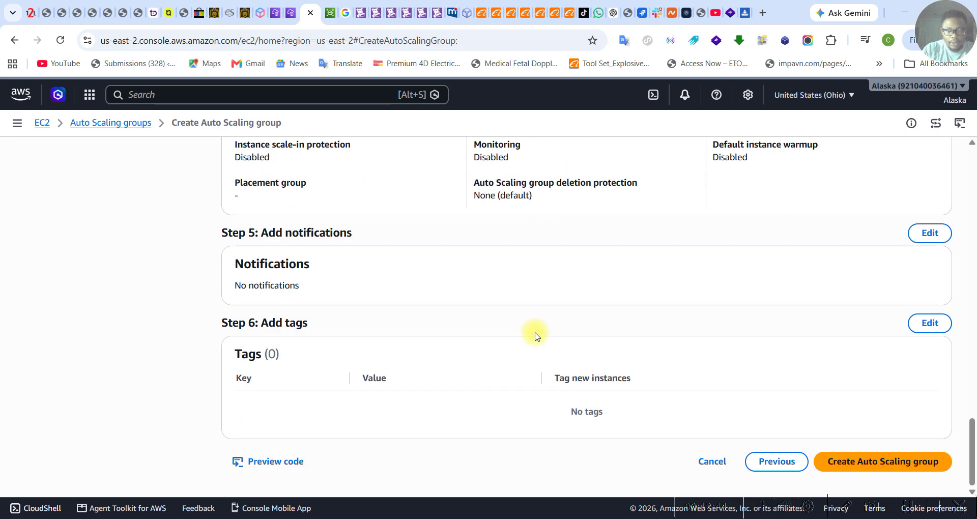
pyautogui.click(863, 467)
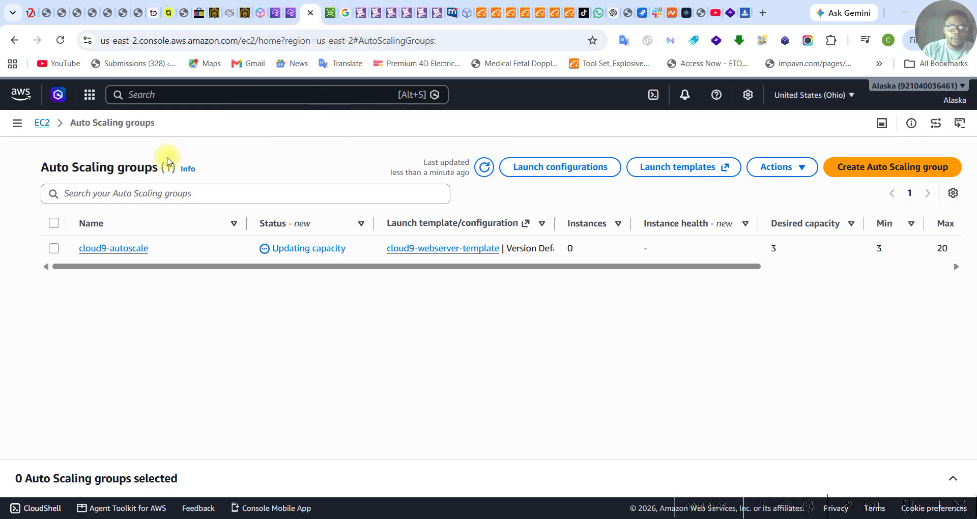
# Open the EC2 instances list and refresh it to check the instances launched by the Auto Scaling group
pyautogui.click(42, 123)
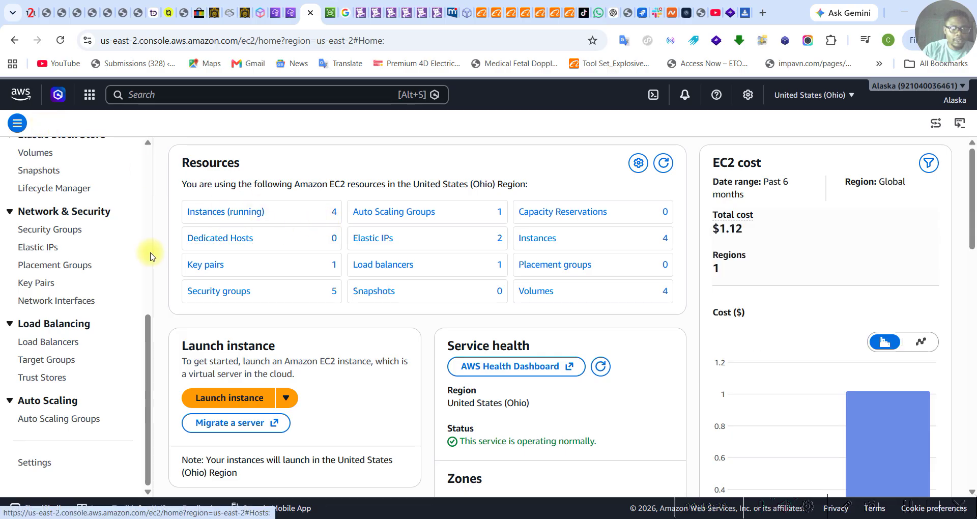
pyautogui.scroll(3, 59, 212)
pyautogui.scroll(2, 62, 215)
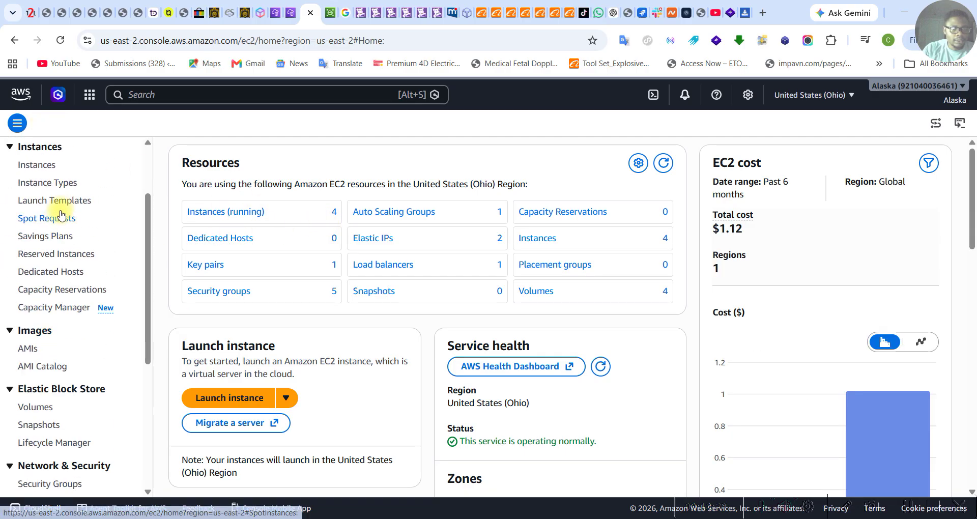
pyautogui.click(43, 164)
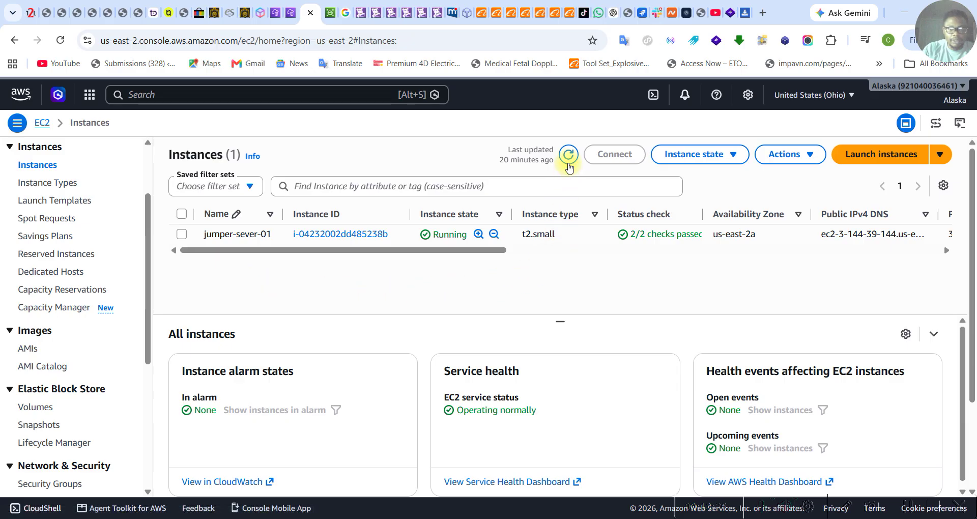
pyautogui.click(568, 154)
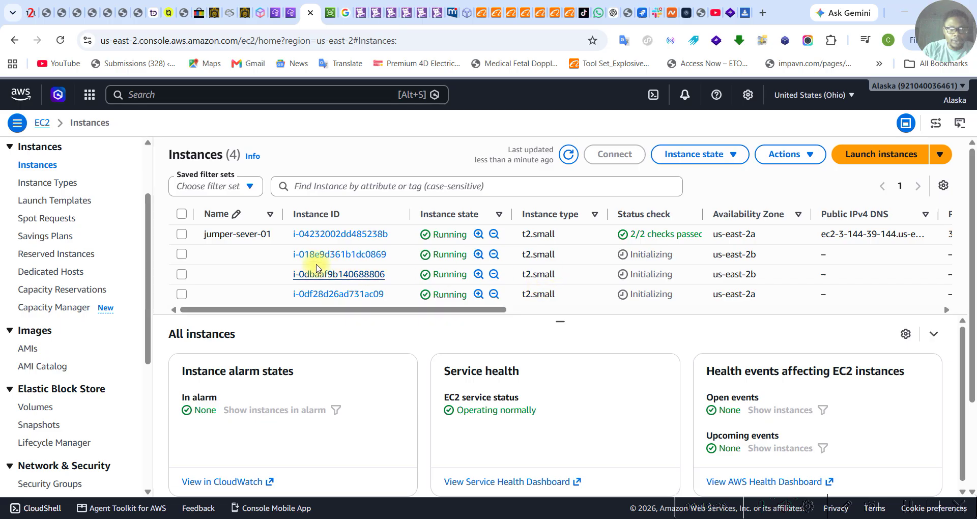
# Refresh the instances list repeatedly to monitor the status checks of the newly launched instances
pyautogui.moveTo(252, 240)
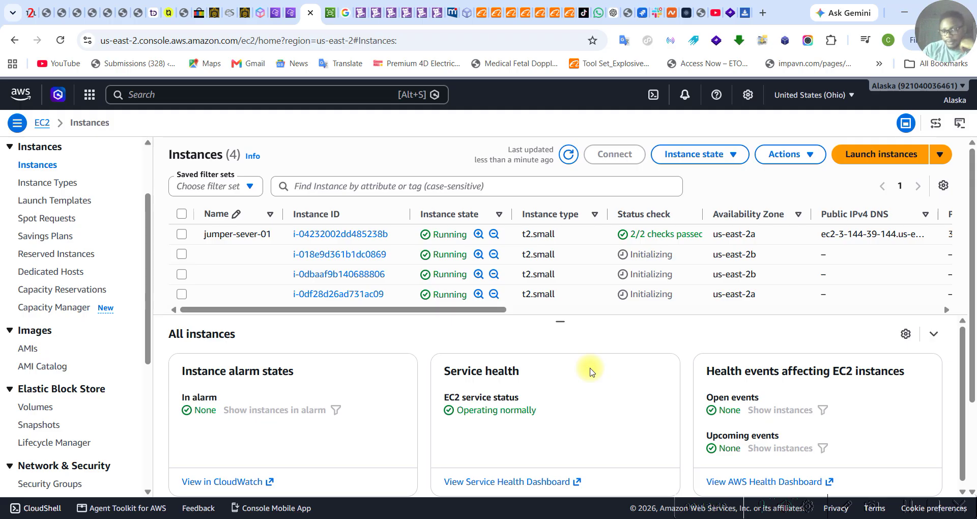
pyautogui.scroll(-1, 591, 369)
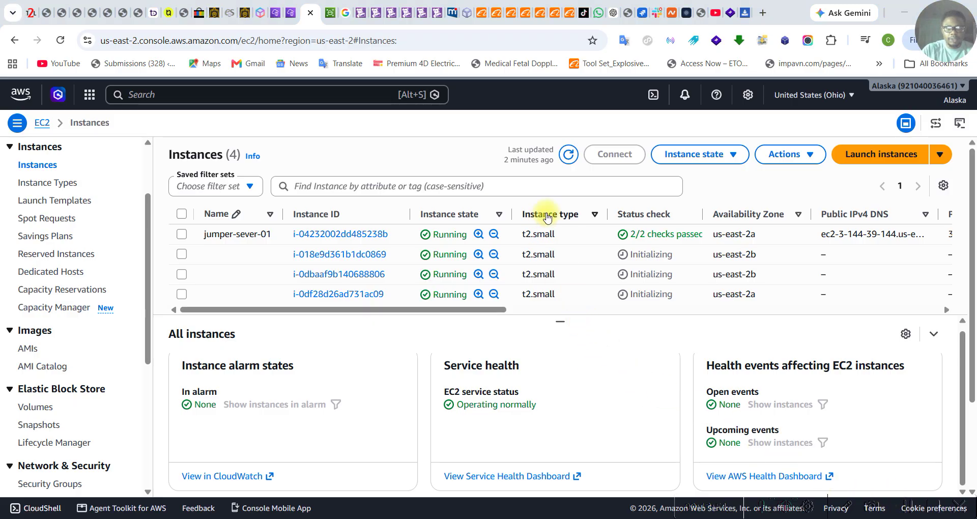
pyautogui.click(569, 154)
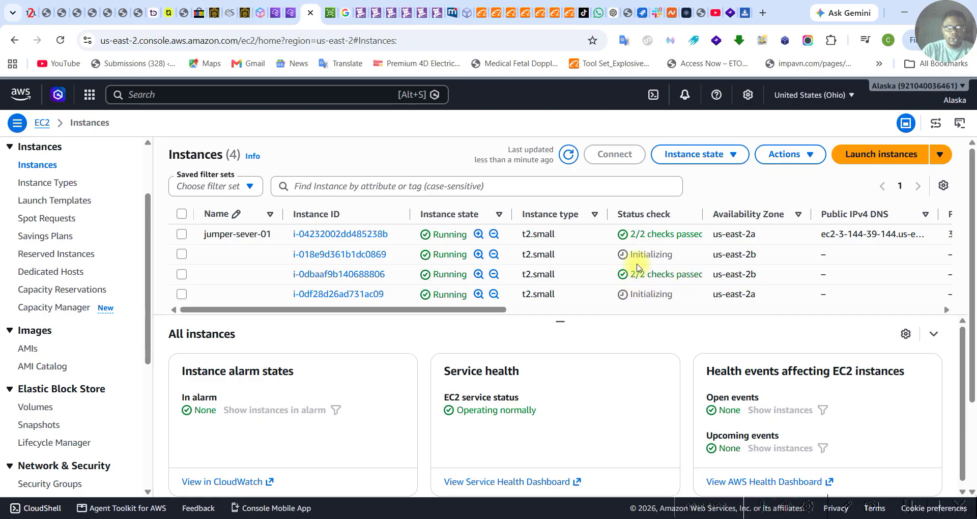
pyautogui.click(910, 509)
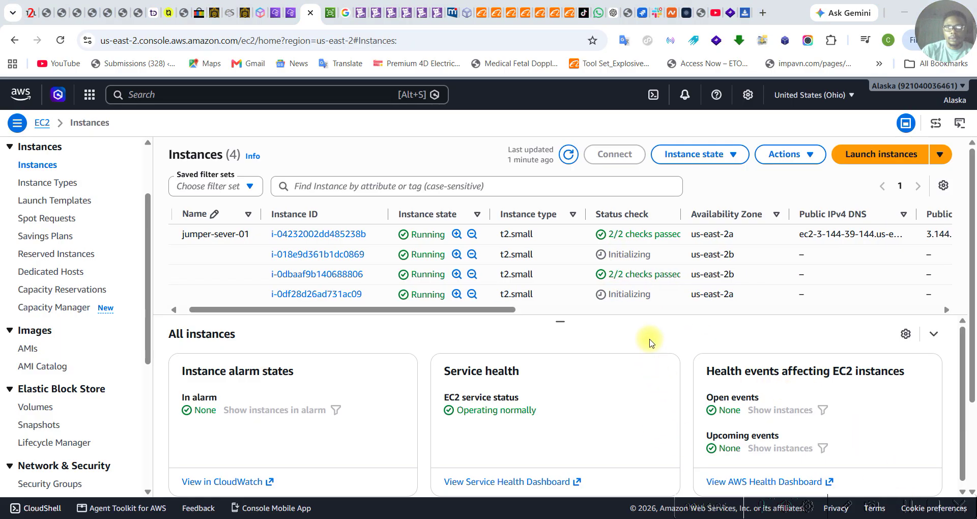
pyautogui.click(569, 154)
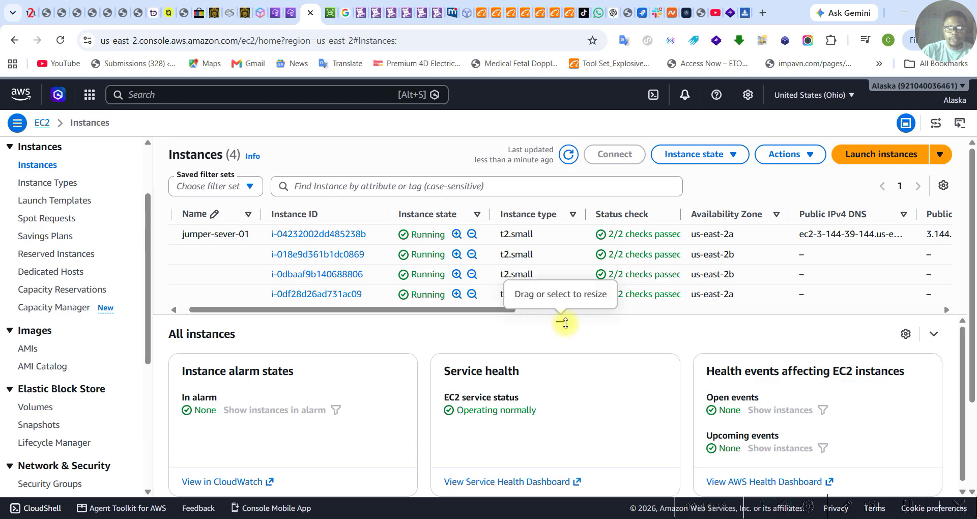
pyautogui.moveTo(560, 323)
pyautogui.mouseDown()
pyautogui.moveTo(562, 331)
pyautogui.moveTo(564, 319)
pyautogui.mouseUp()
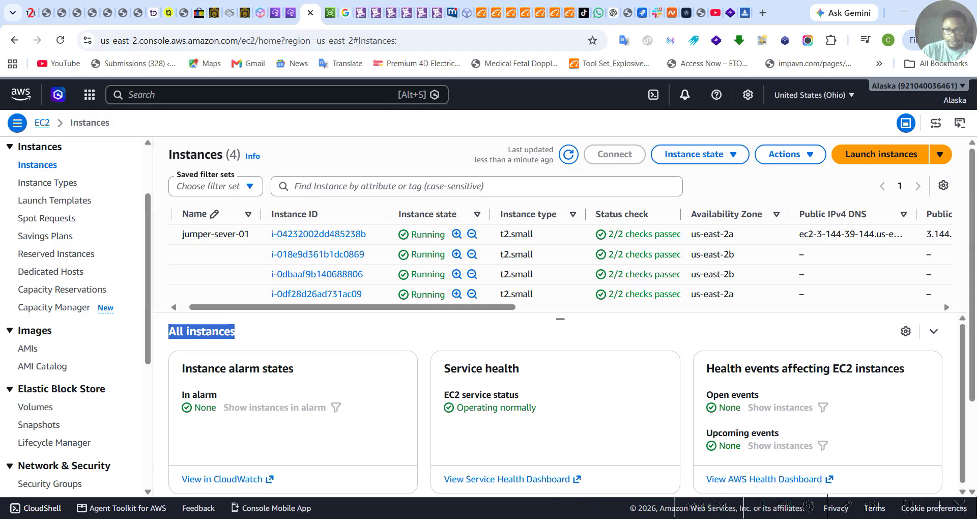
# Switch to the MobaXterm SSH session on the jump server, change into the webserver directory and list its contents with ll
pyautogui.moveTo(647, 518)
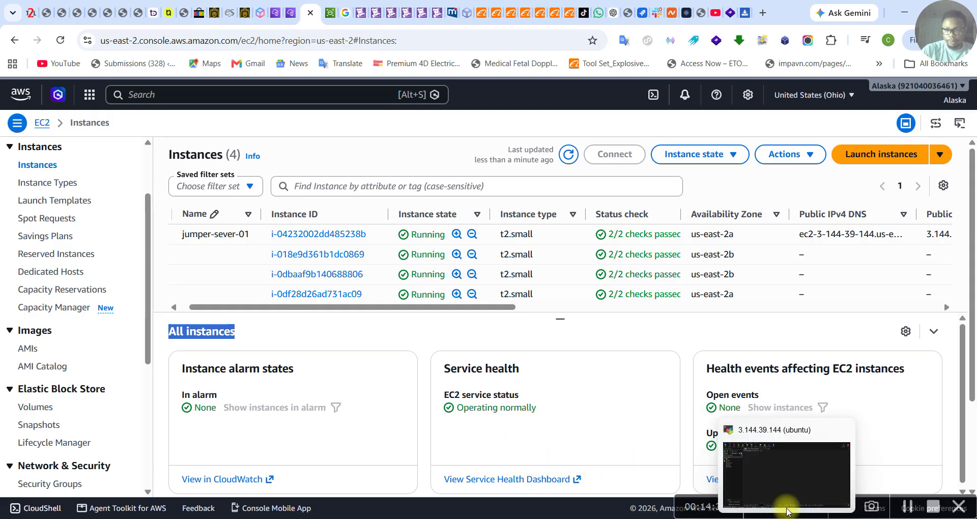
pyautogui.click(779, 512)
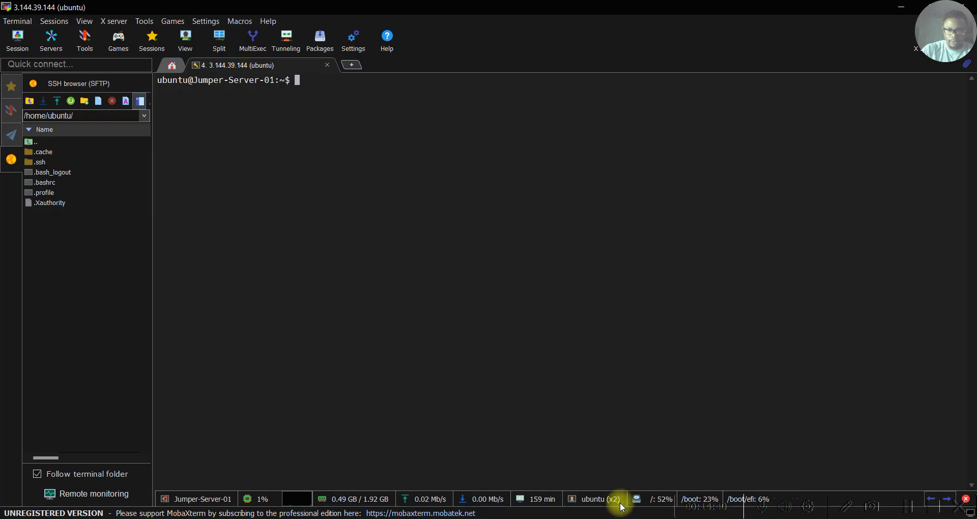
pyautogui.click(908, 512)
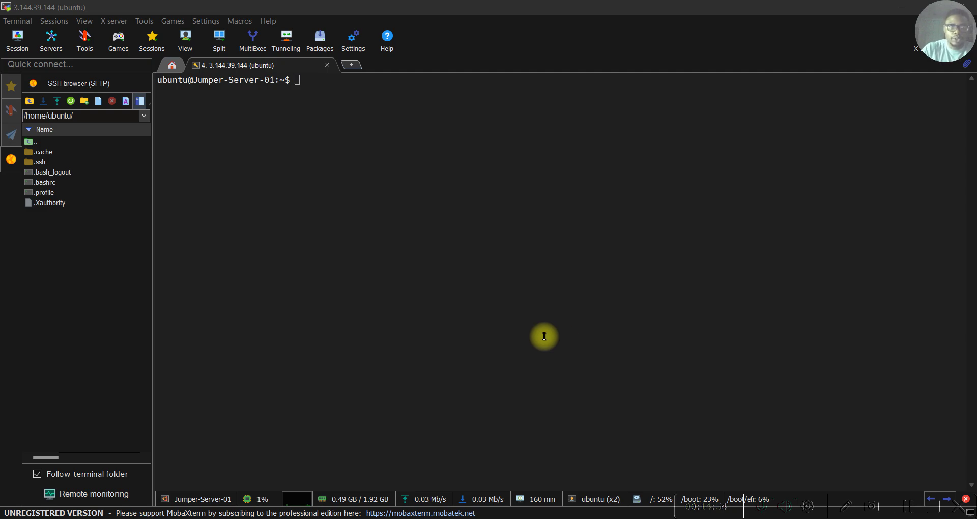
pyautogui.click(300, 81)
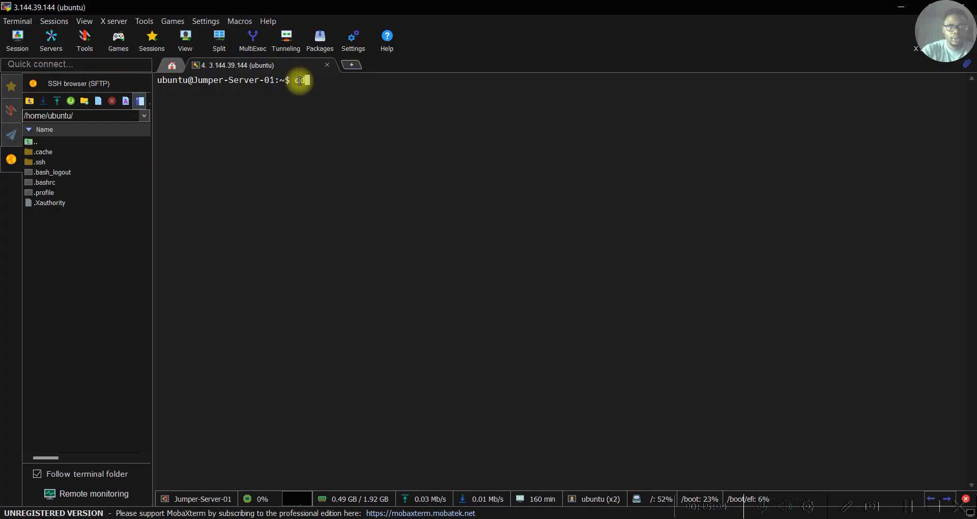
pyautogui.write('cd webserver')
pyautogui.press('Return')
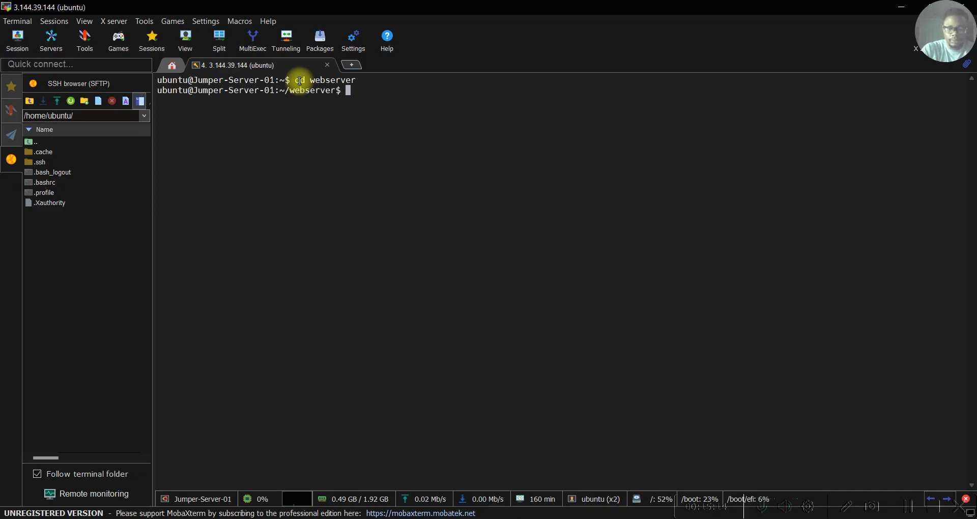
pyautogui.write('ll')
pyautogui.press('Return')
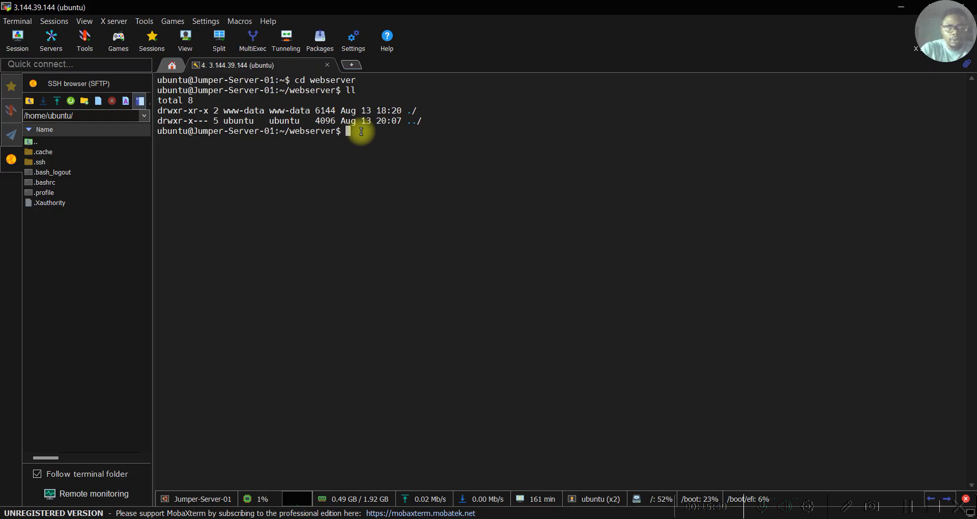
# Change the owner and group of /home/ubuntu/webserver to ubuntu:ubuntu with sudo chown, and list the directory with ll
pyautogui.write('su')
pyautogui.write('do chown')
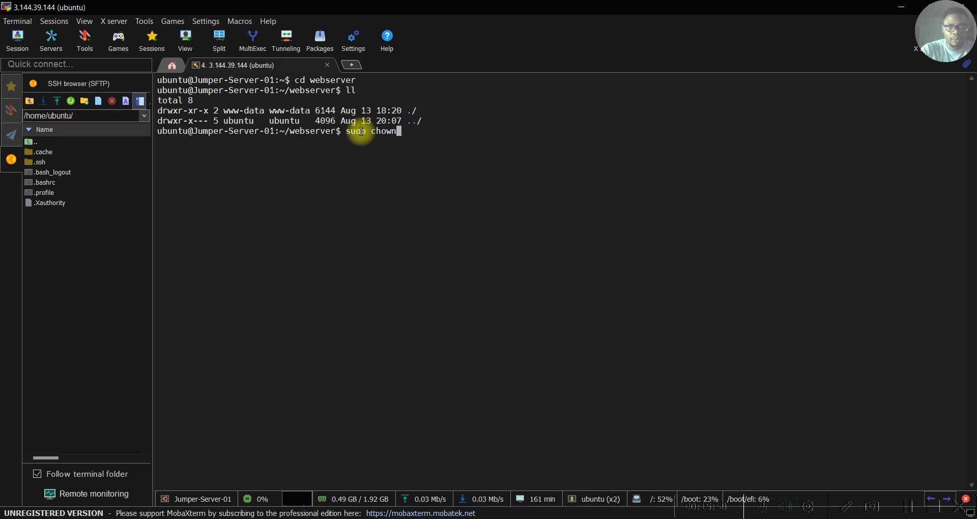
pyautogui.write(' ubuntu')
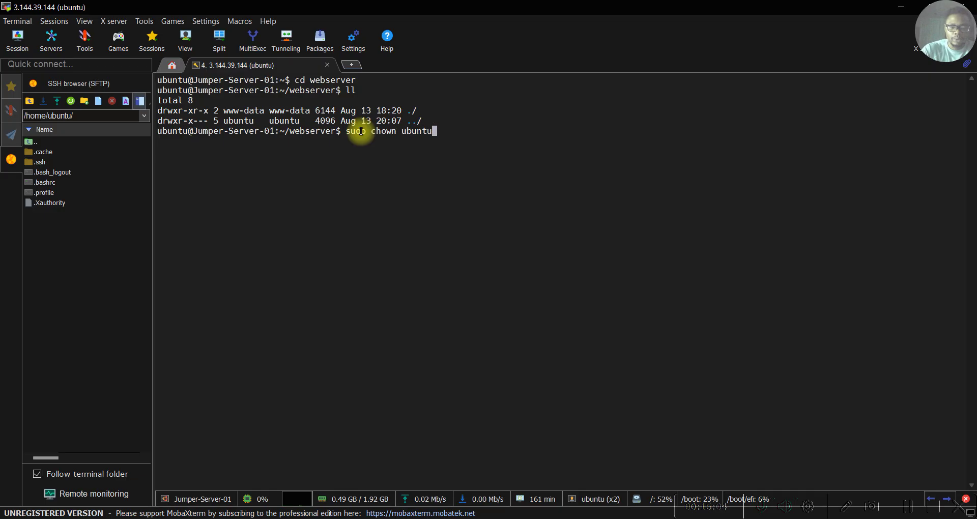
pyautogui.write(':ubun')
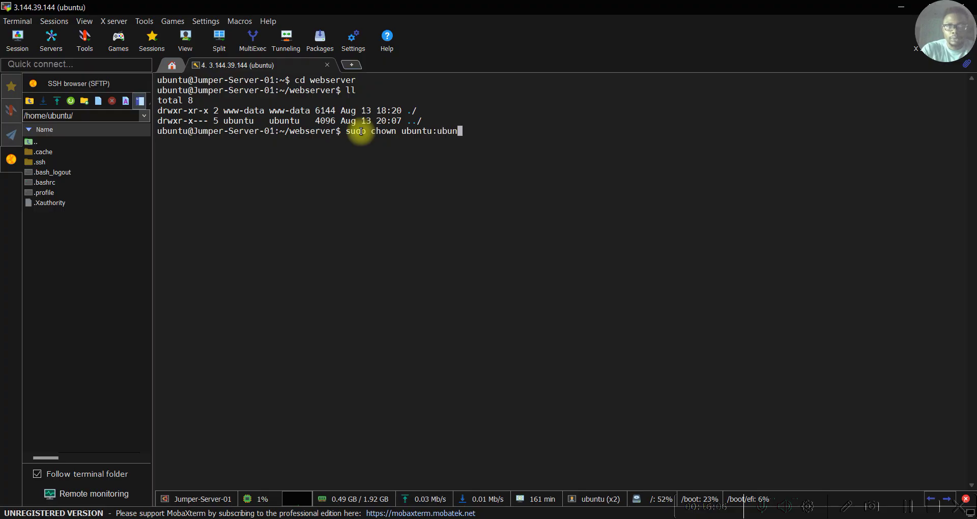
pyautogui.write('tu')
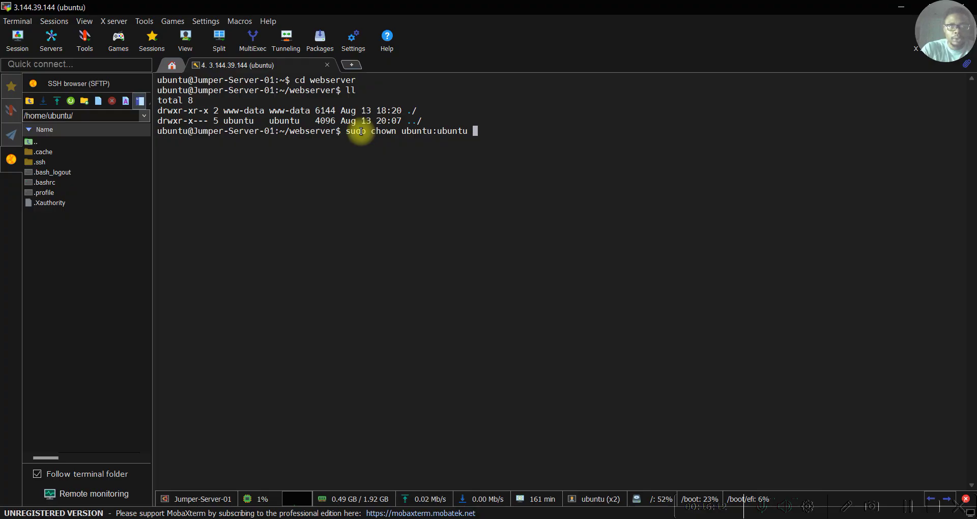
pyautogui.write('/home')
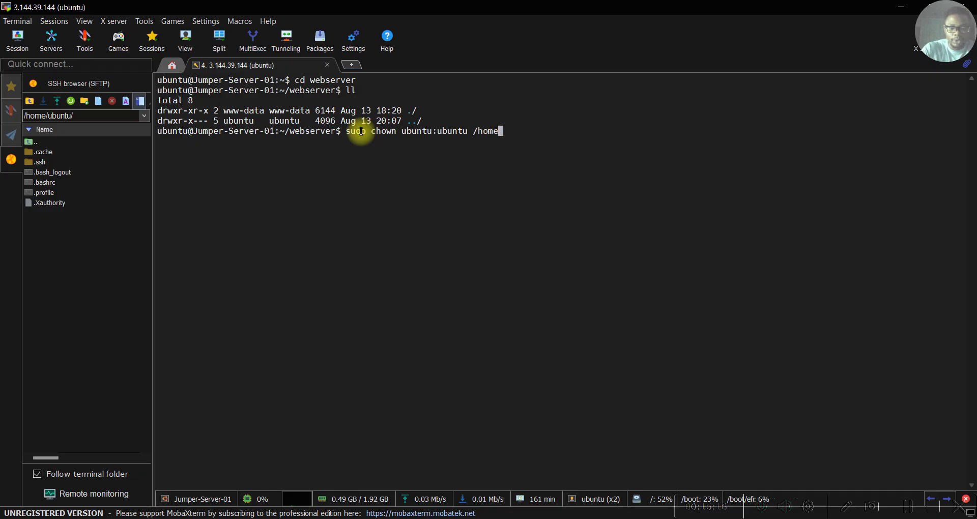
pyautogui.write('/ubuntu/')
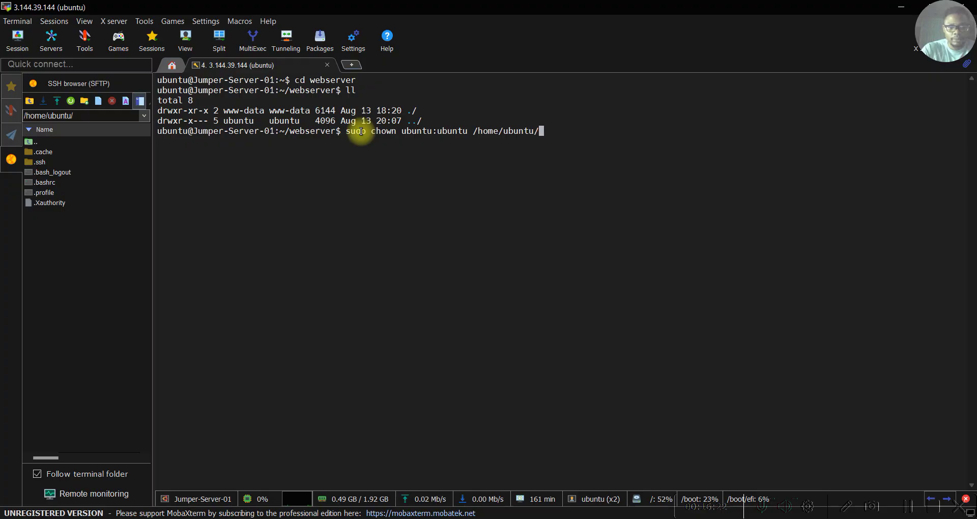
pyautogui.write('webserv')
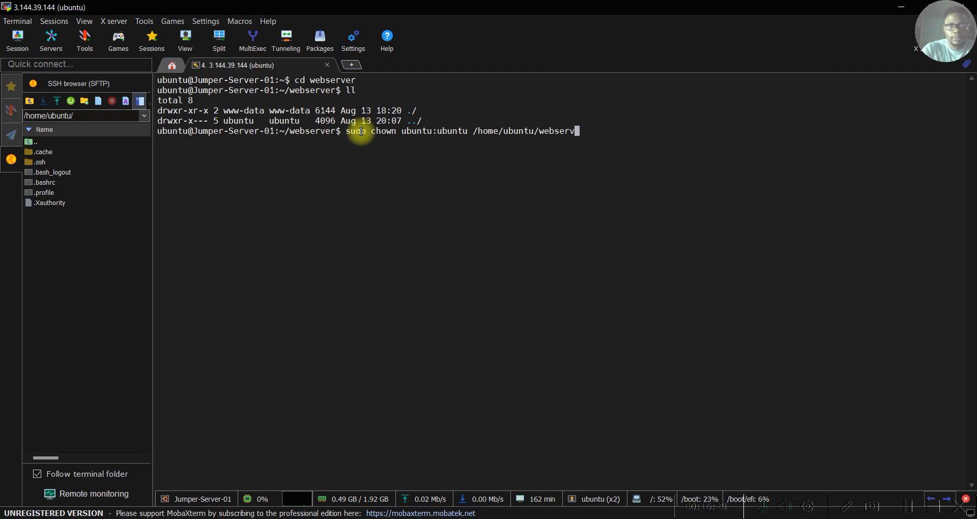
pyautogui.write('er/')
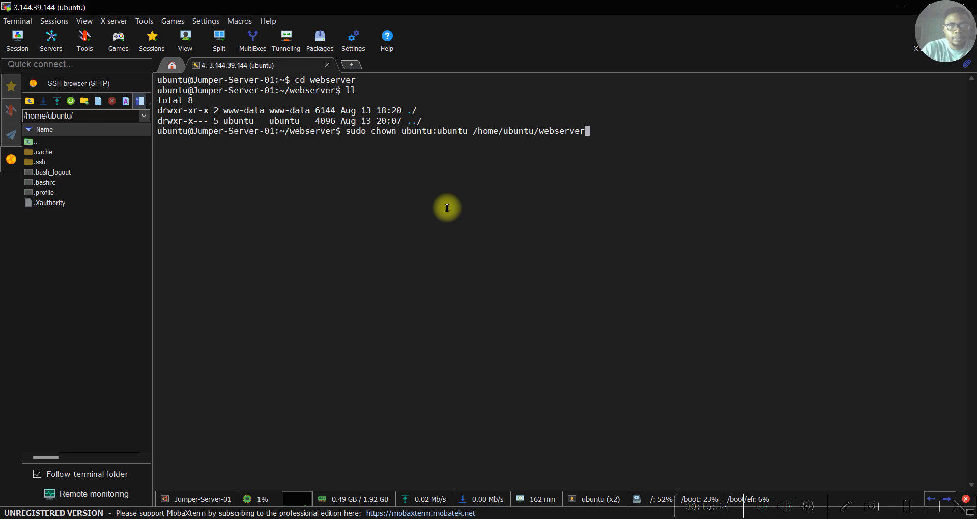
pyautogui.press('Return')
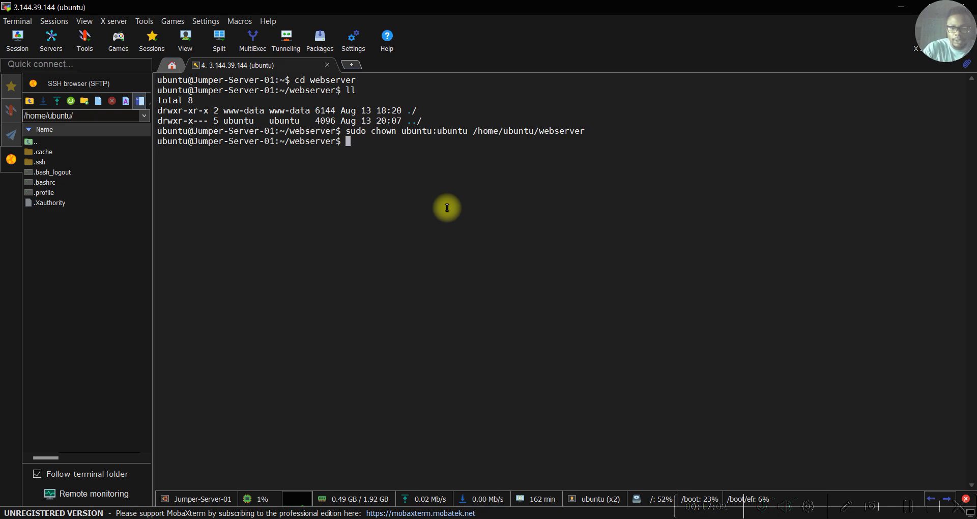
pyautogui.write('ll')
pyautogui.press('Return')
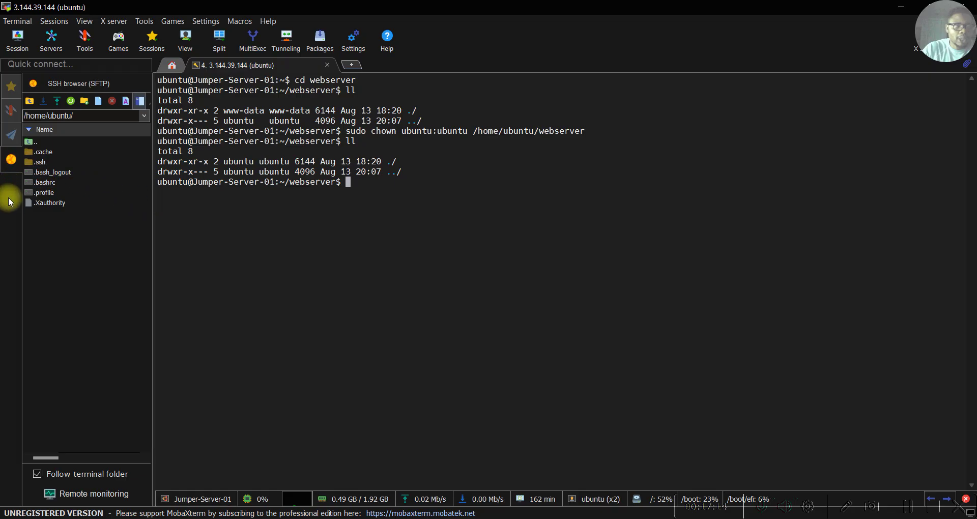
pyautogui.click(11, 160)
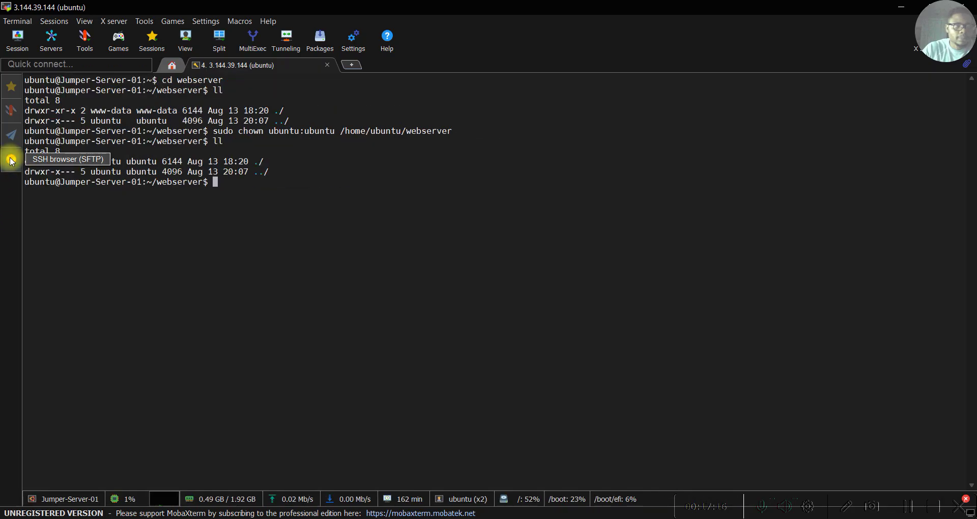
pyautogui.click(12, 158)
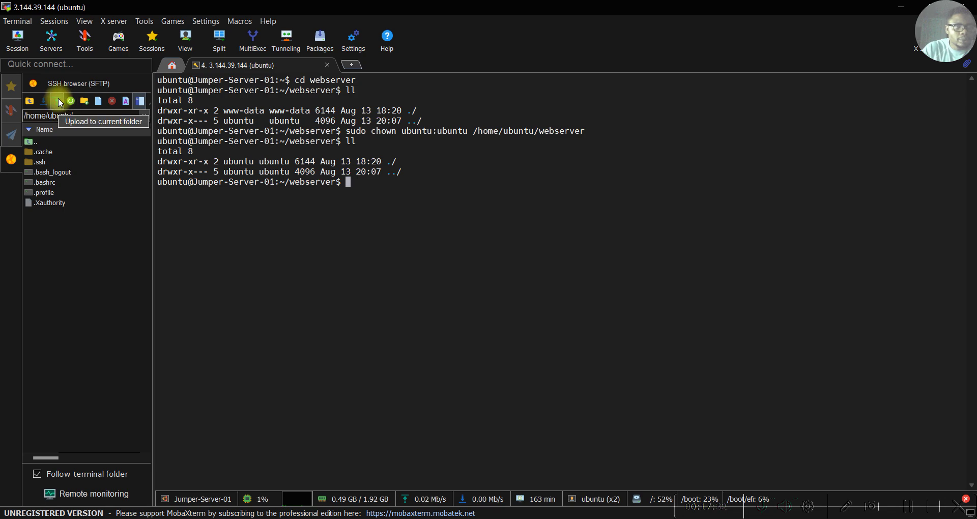
pyautogui.click(146, 118)
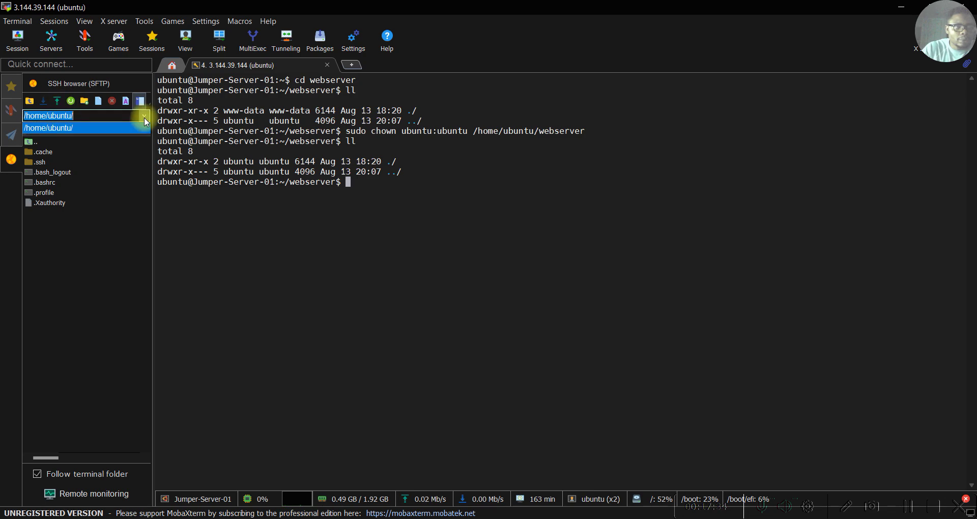
pyautogui.click(146, 121)
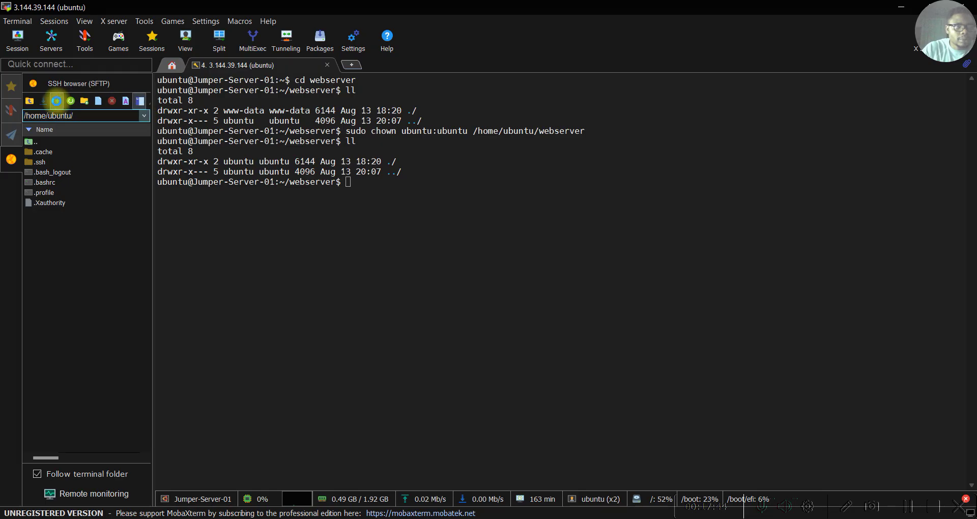
pyautogui.click(57, 100)
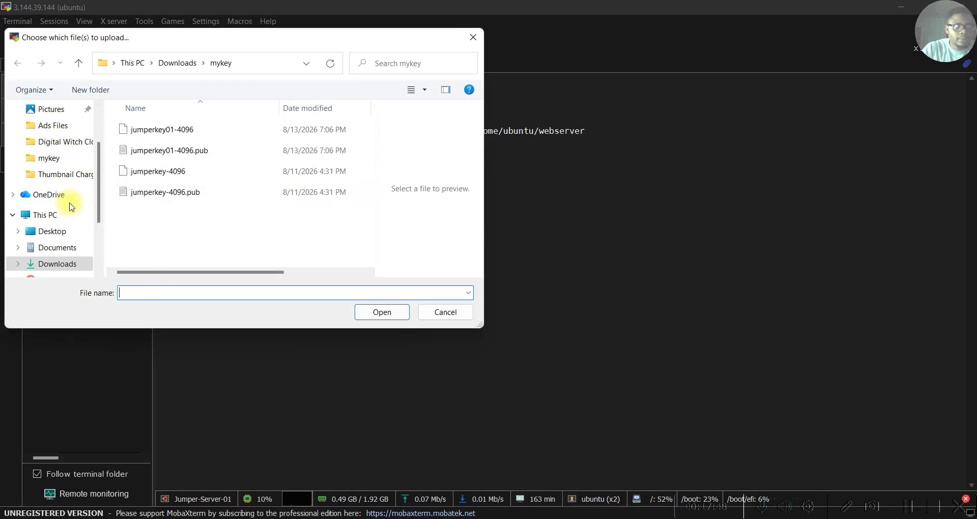
pyautogui.click(59, 269)
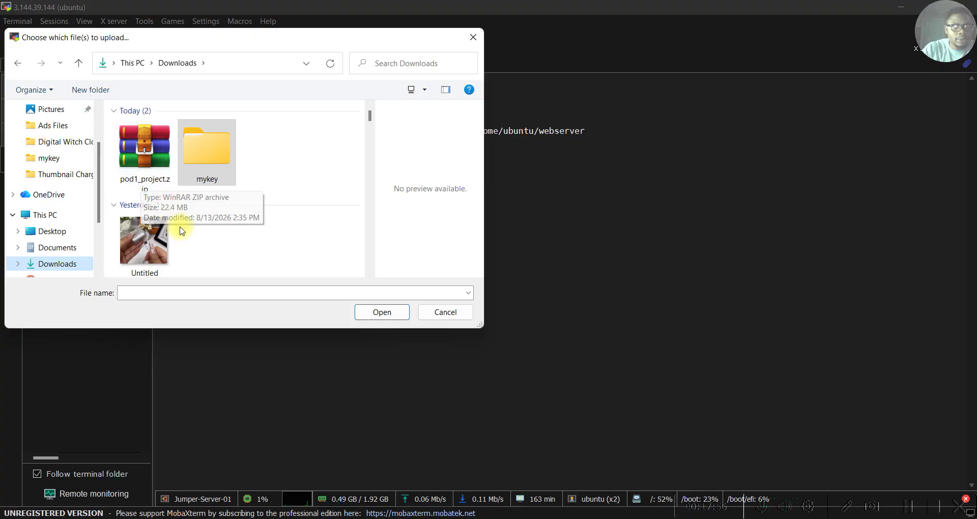
pyautogui.click(144, 175)
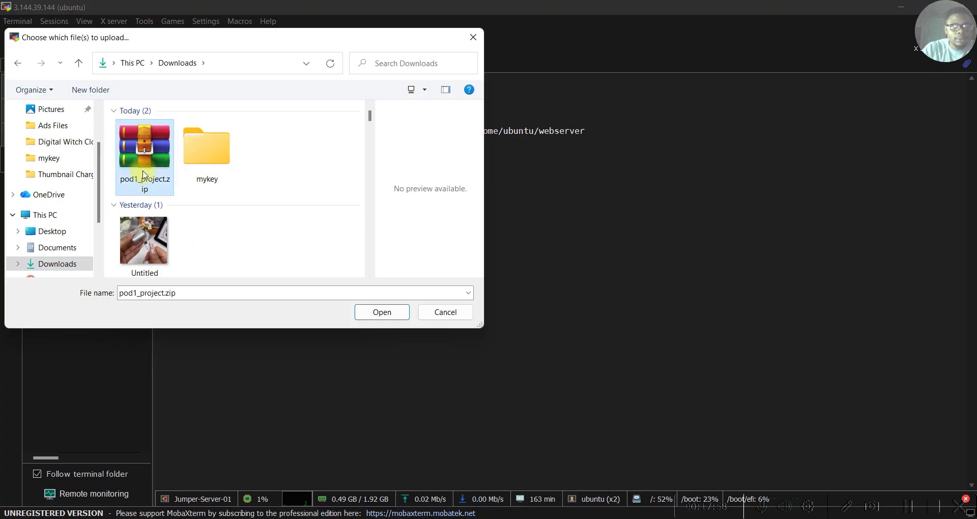
pyautogui.click(391, 316)
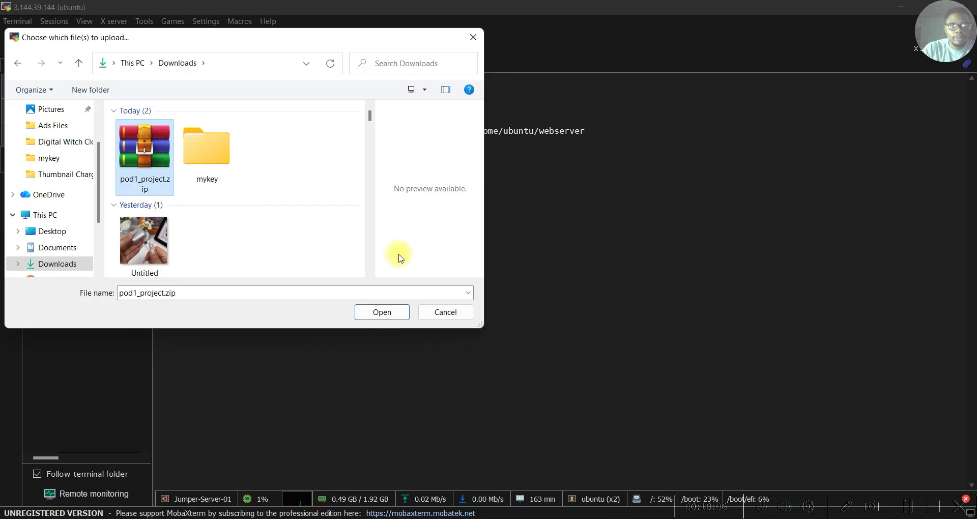
pyautogui.click(439, 312)
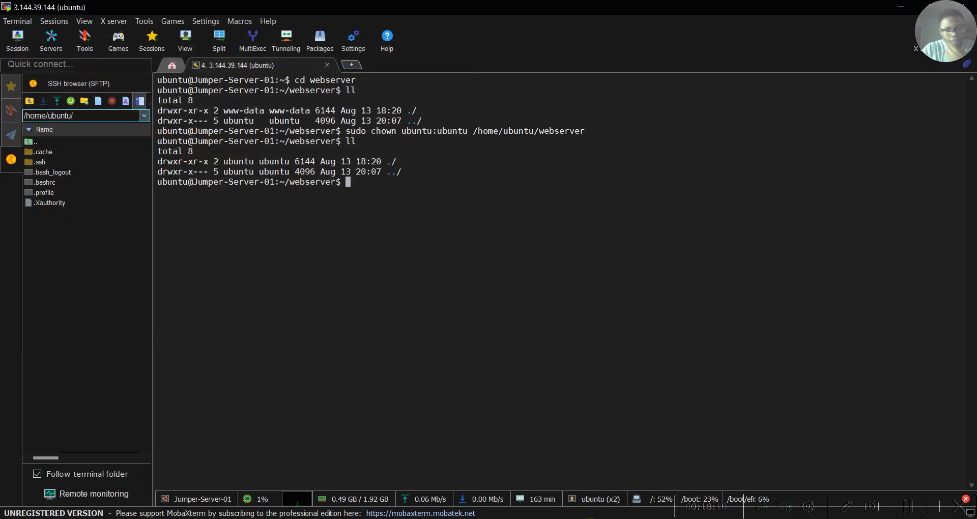
# Switch to the EC2 console in Chrome, open the cloud9-autoscale-1 load balancer's details and copy its DNS name
pyautogui.moveTo(590, 516)
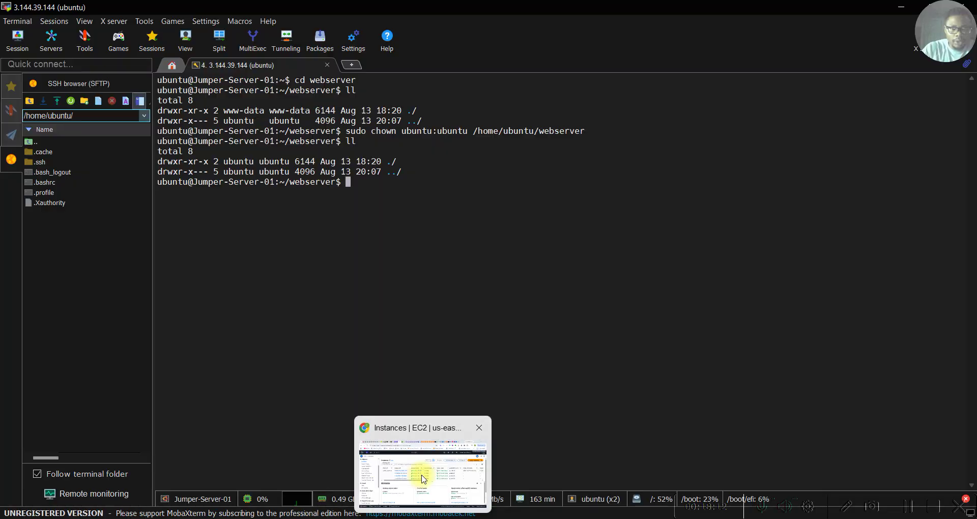
pyautogui.click(422, 475)
pyautogui.scroll(2, 76, 301)
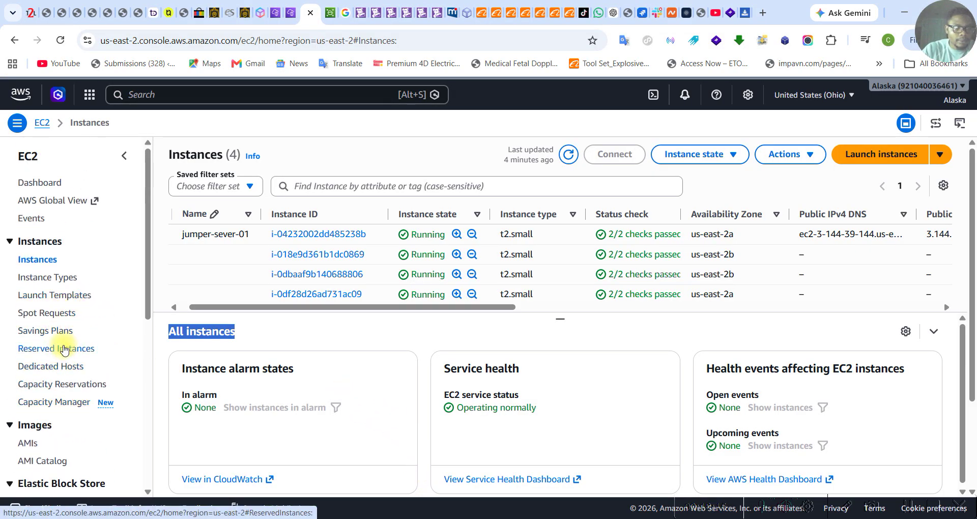
pyautogui.scroll(-5, 61, 295)
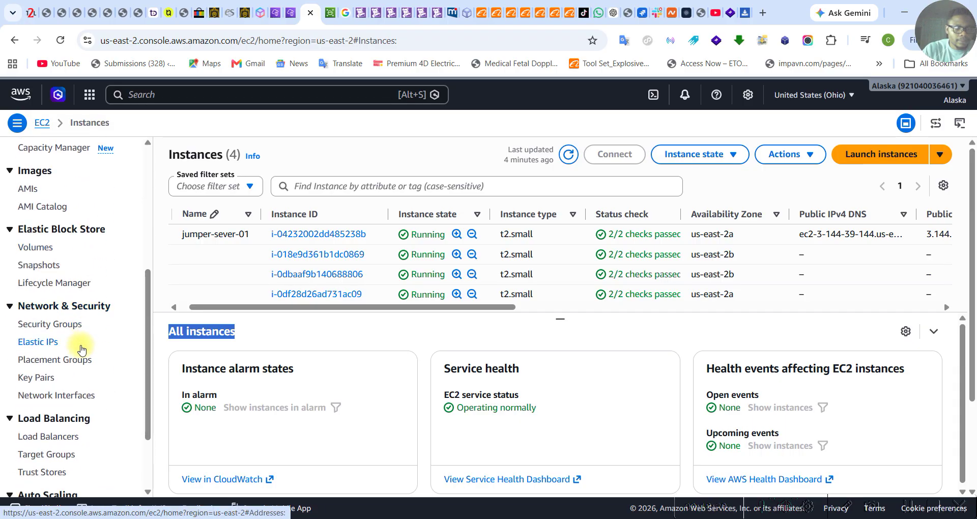
pyautogui.scroll(-2, 80, 350)
pyautogui.click(71, 343)
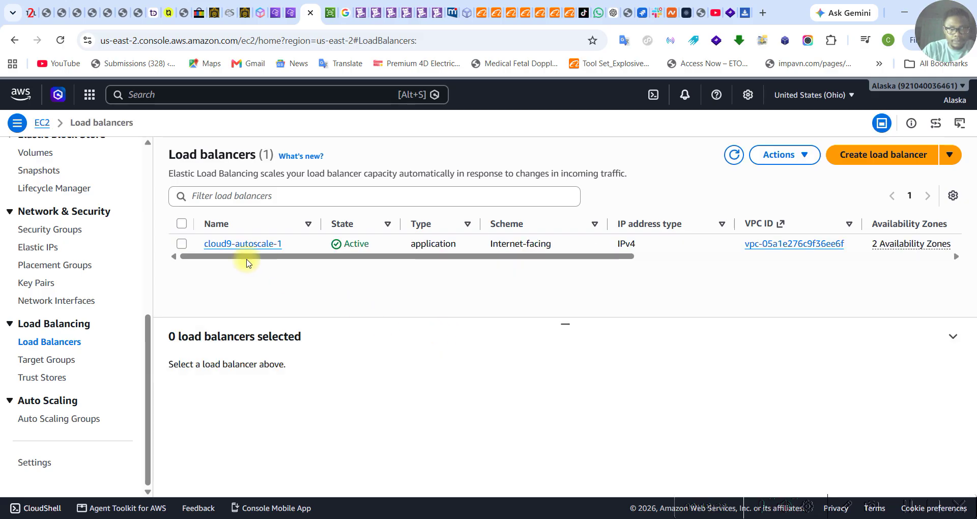
pyautogui.click(238, 250)
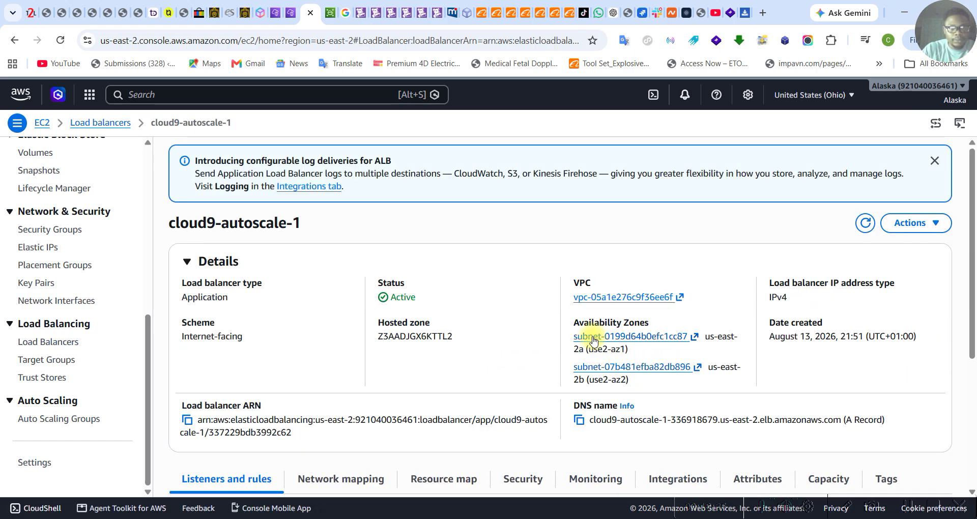
pyautogui.scroll(-4, 596, 335)
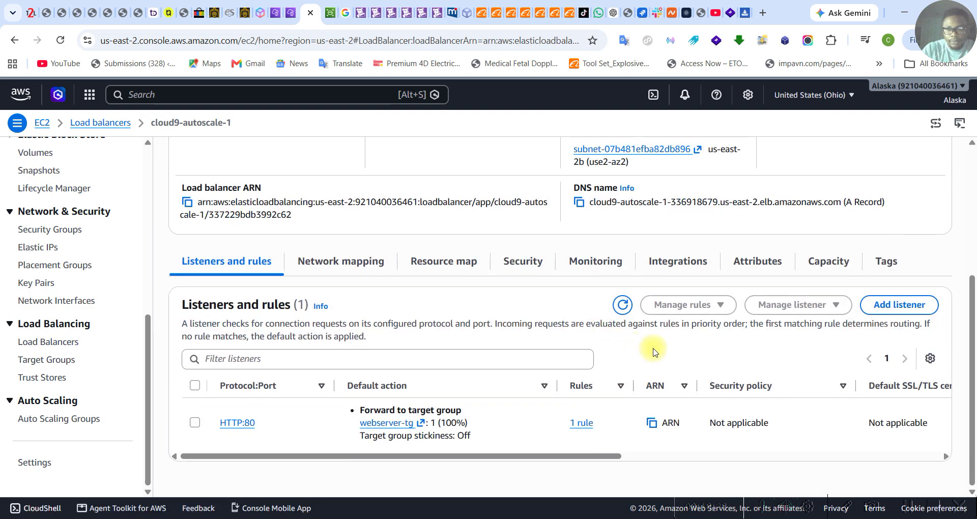
pyautogui.scroll(2, 656, 353)
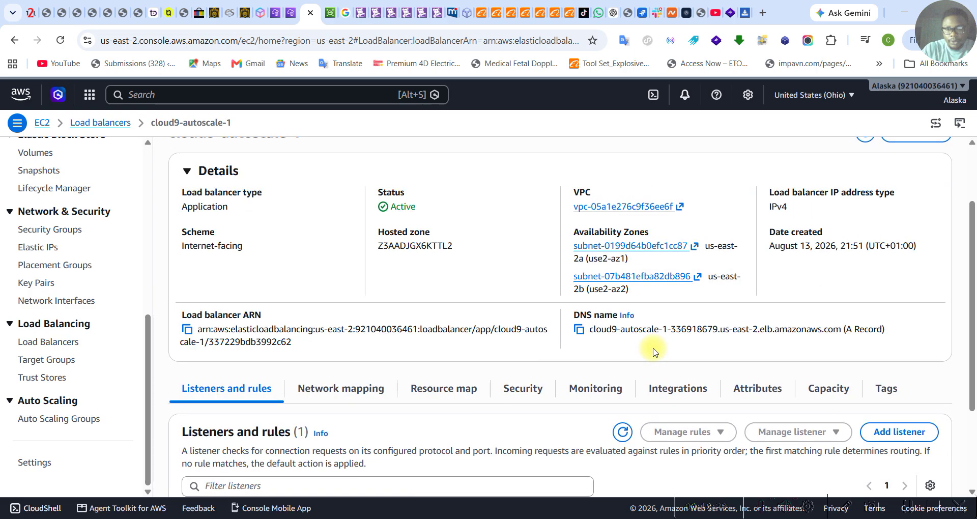
pyautogui.click(578, 331)
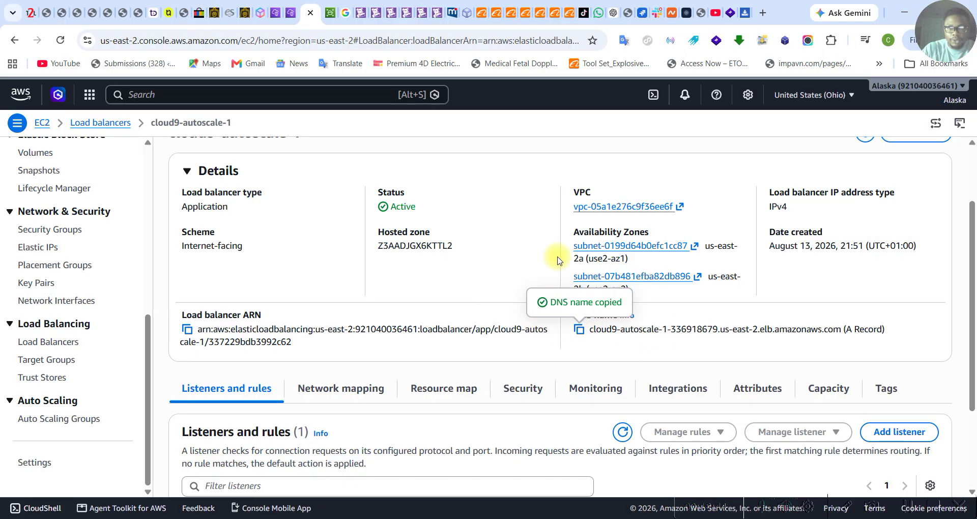
# Load the copied load balancer DNS name in the already open website tab, continue despite the insecure connection, and examine the nginx response
pyautogui.click(629, 13)
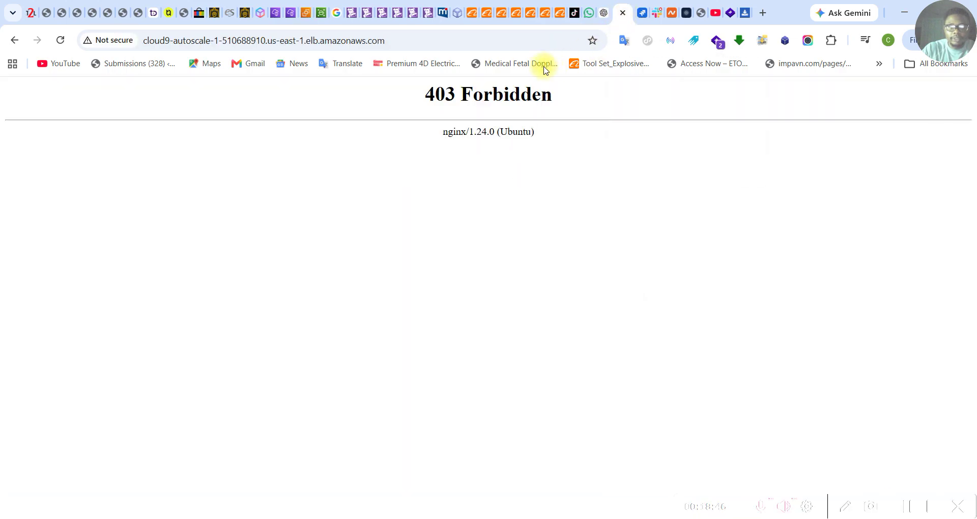
pyautogui.click(458, 41)
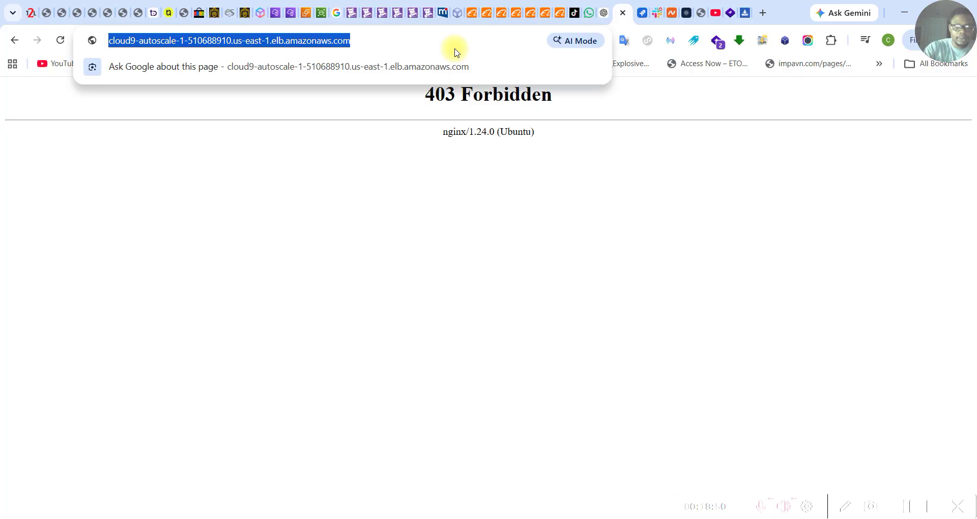
pyautogui.press('BackSpace')
pyautogui.hotkey('ctrl', 'v')
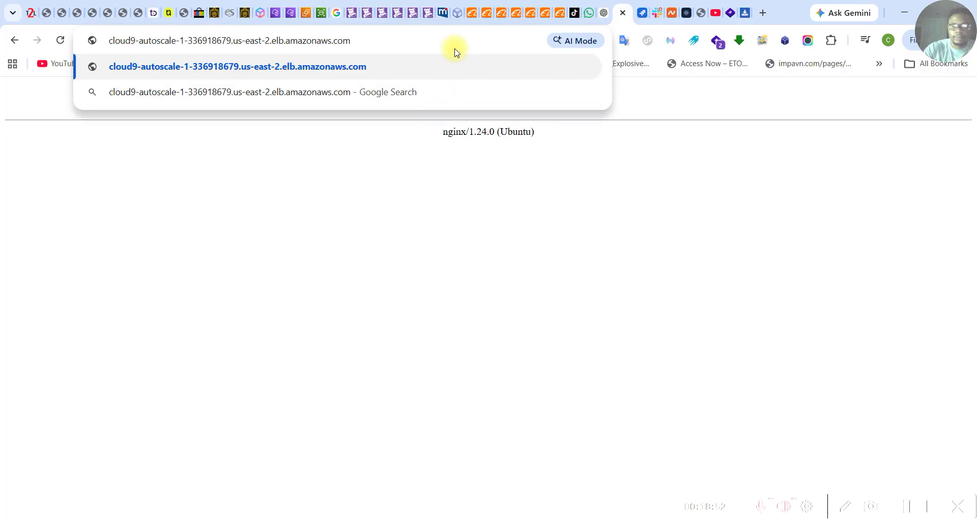
pyautogui.press('Return')
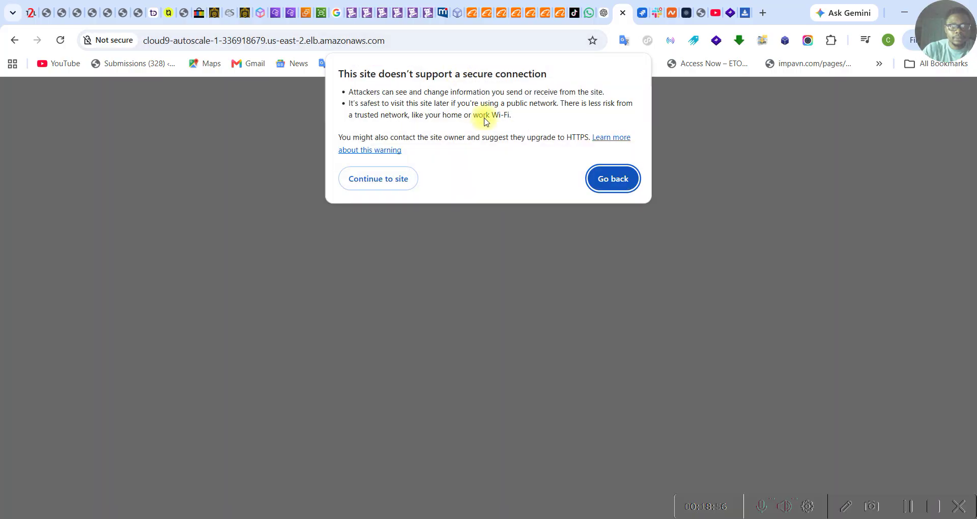
pyautogui.click(389, 181)
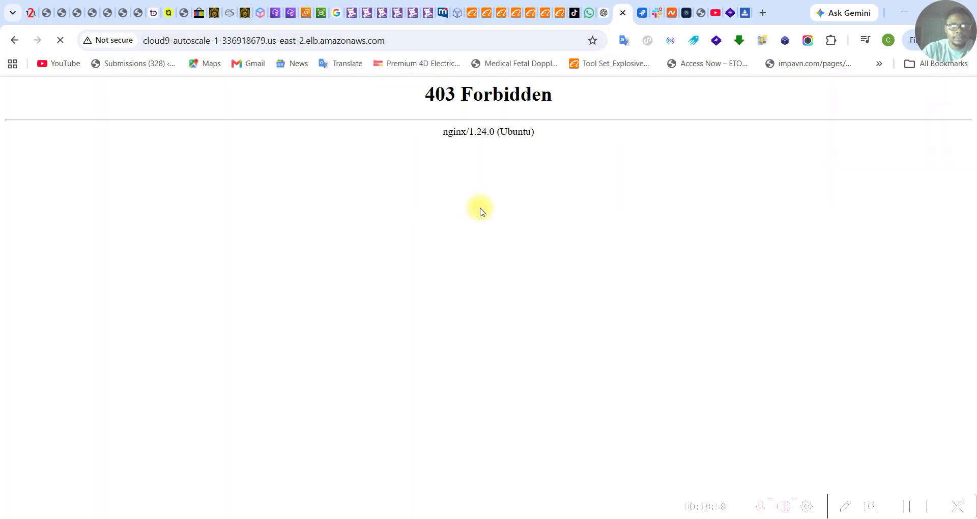
pyautogui.moveTo(559, 138); pyautogui.dragTo(431, 137)
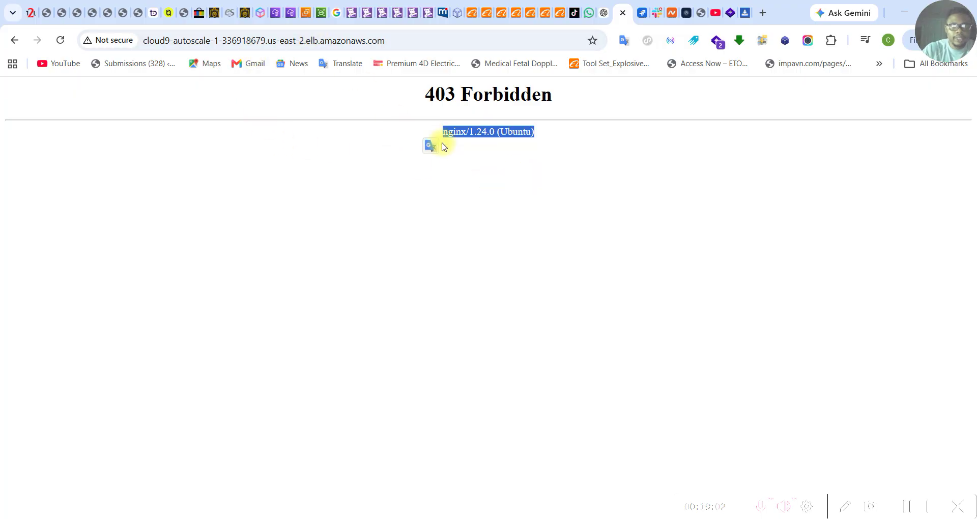
pyautogui.click(506, 219)
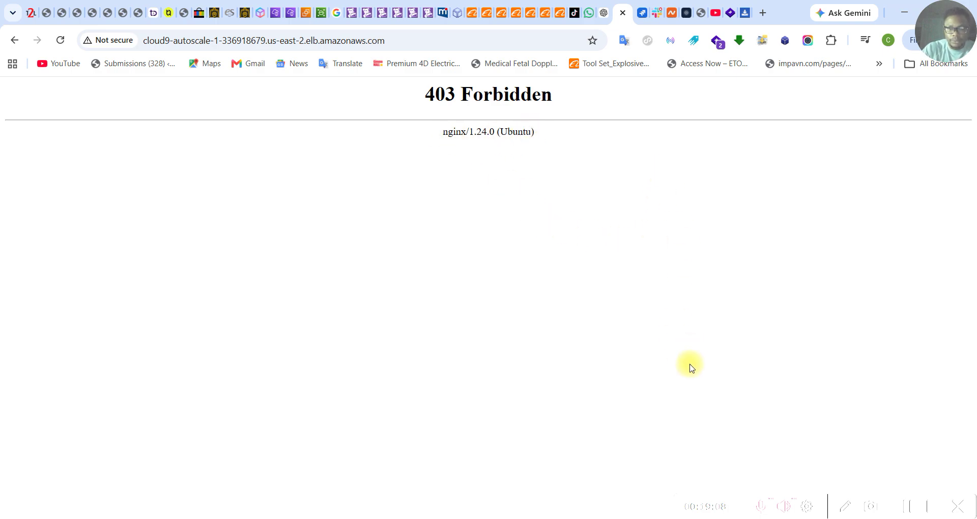
# Switch to the MobaXterm SSH session on the jump server and print the working directory with pwd
pyautogui.moveTo(684, 516)
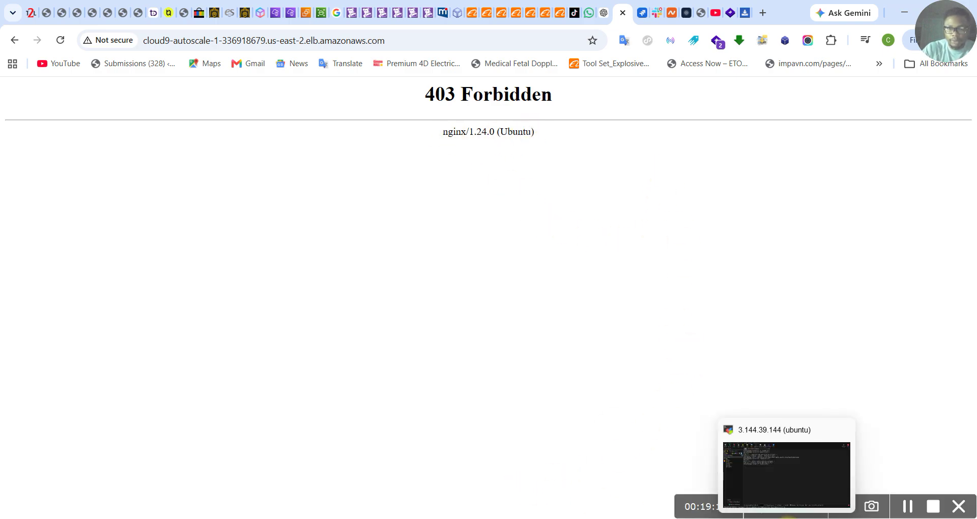
pyautogui.click(786, 491)
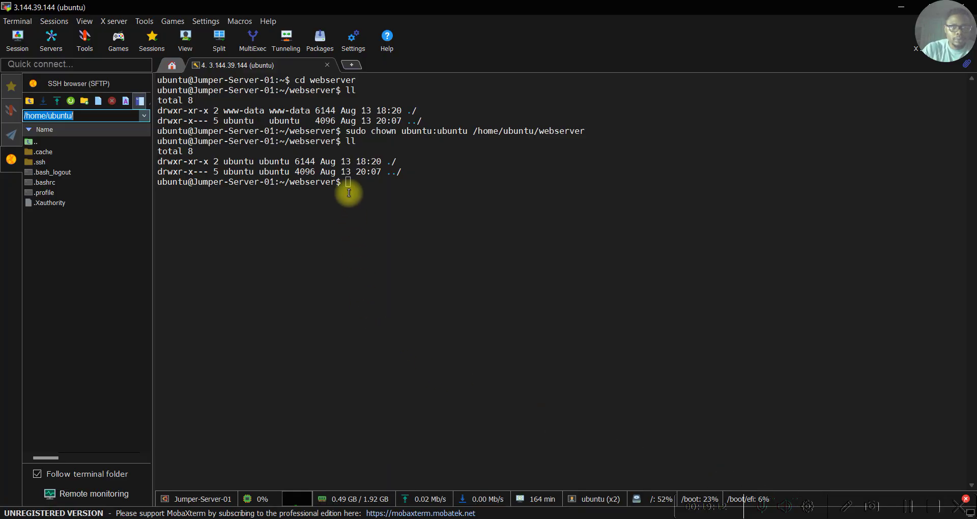
pyautogui.click(373, 222)
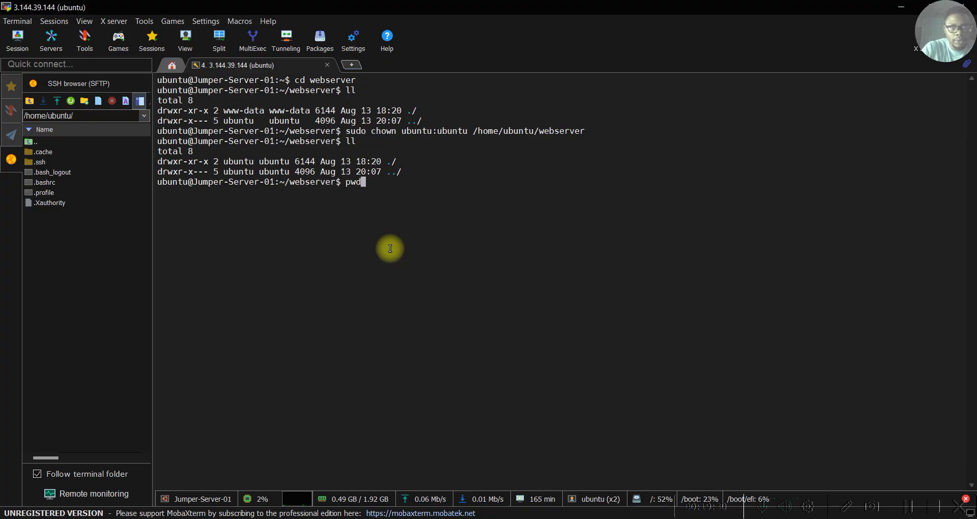
pyautogui.press('Return')
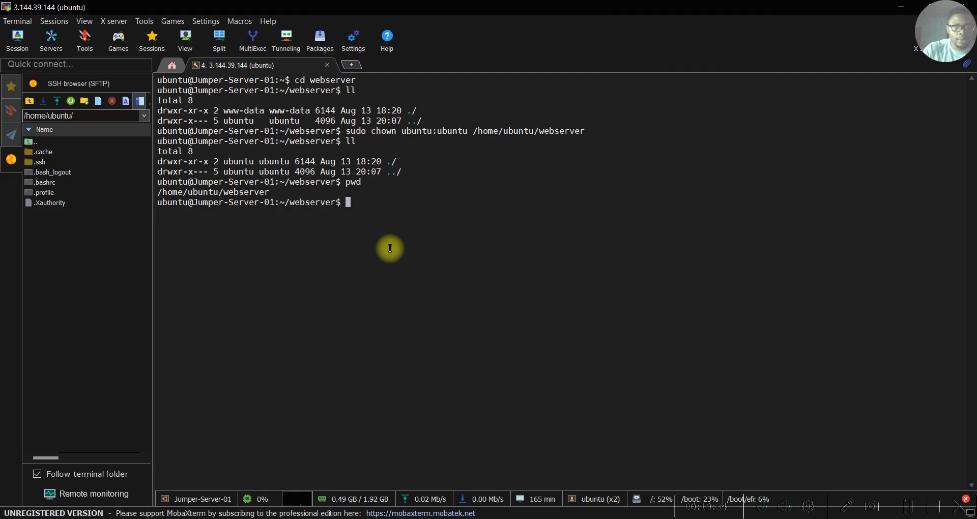
# Upload pod1_project.zip from the local Downloads folder to /home/ubuntu/ through the SFTP browser
pyautogui.click(58, 106)
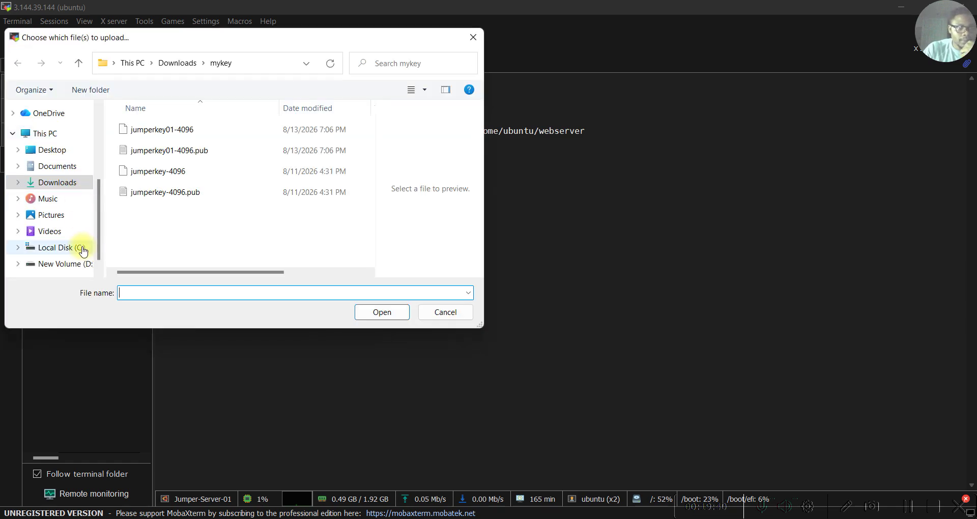
pyautogui.scroll(-1, 76, 201)
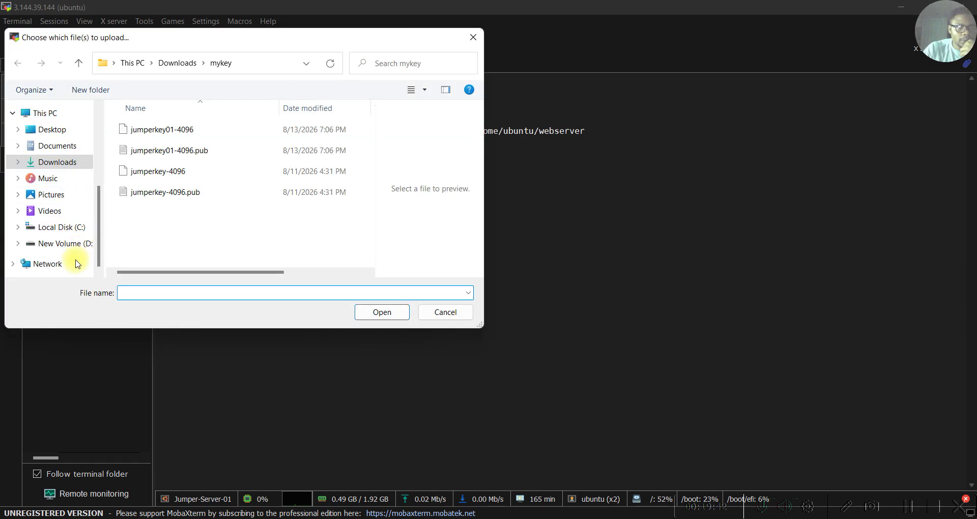
pyautogui.click(64, 161)
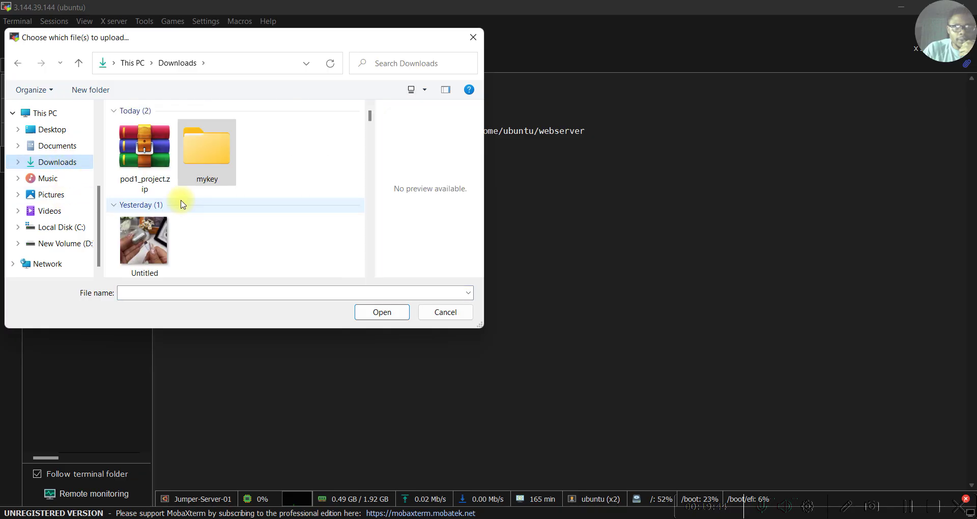
pyautogui.click(153, 182)
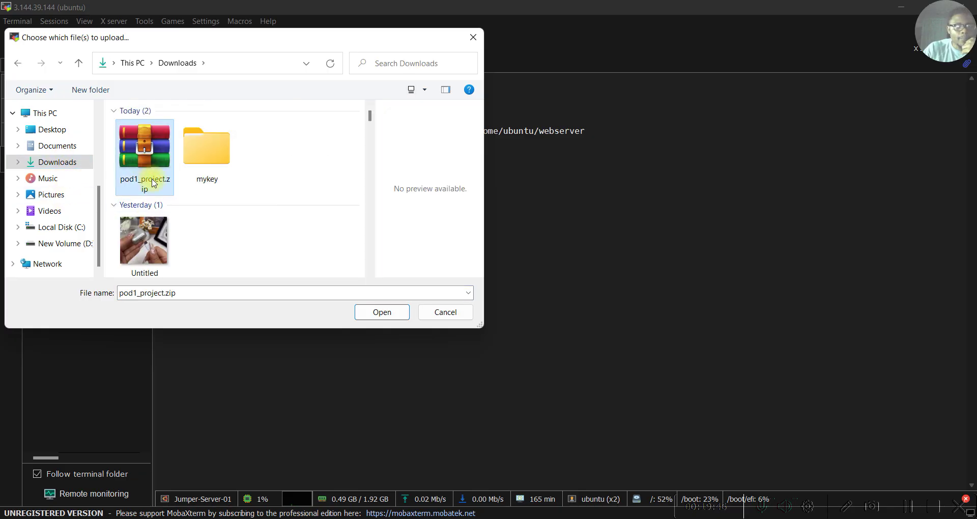
pyautogui.click(372, 317)
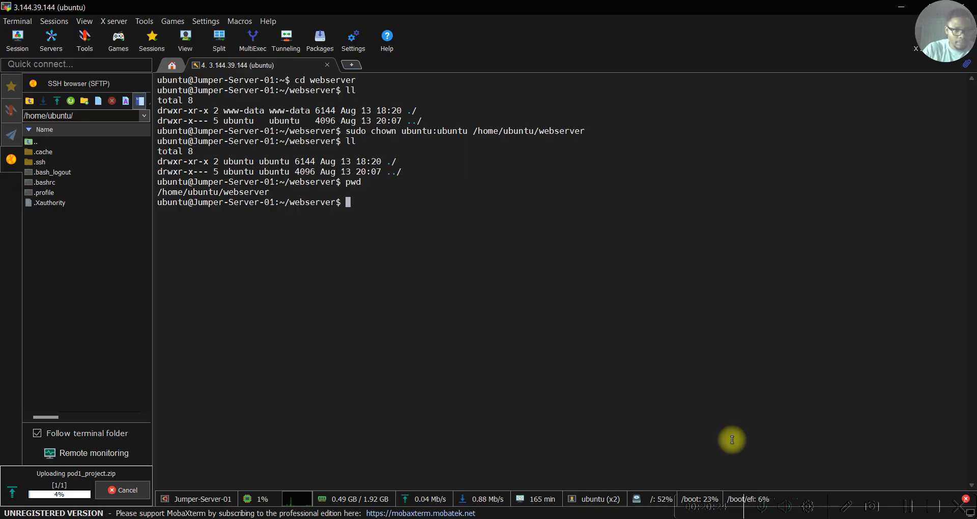
pyautogui.click(906, 509)
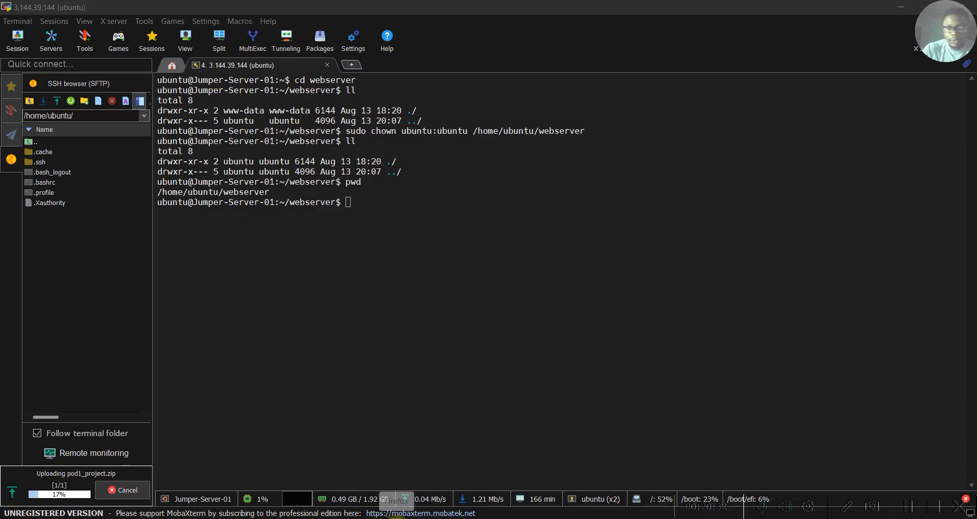
# Switch to Datadog's Hosts page in Chrome, reload it and examine the monitored hosts
pyautogui.moveTo(423, 518)
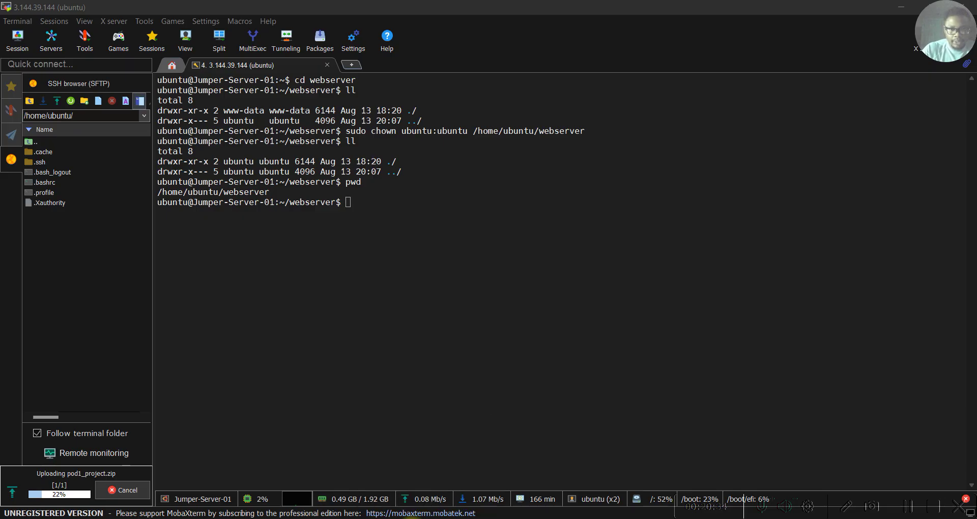
pyautogui.click(428, 493)
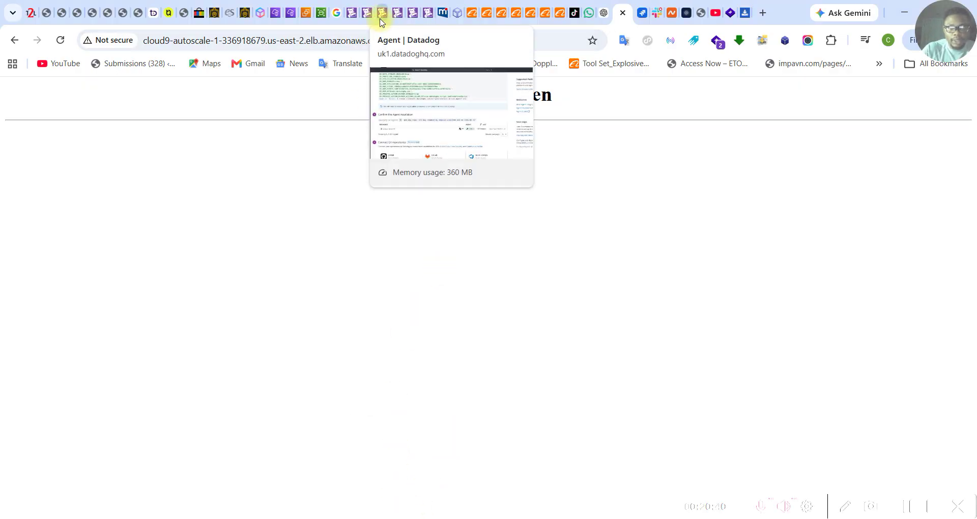
pyautogui.click(397, 15)
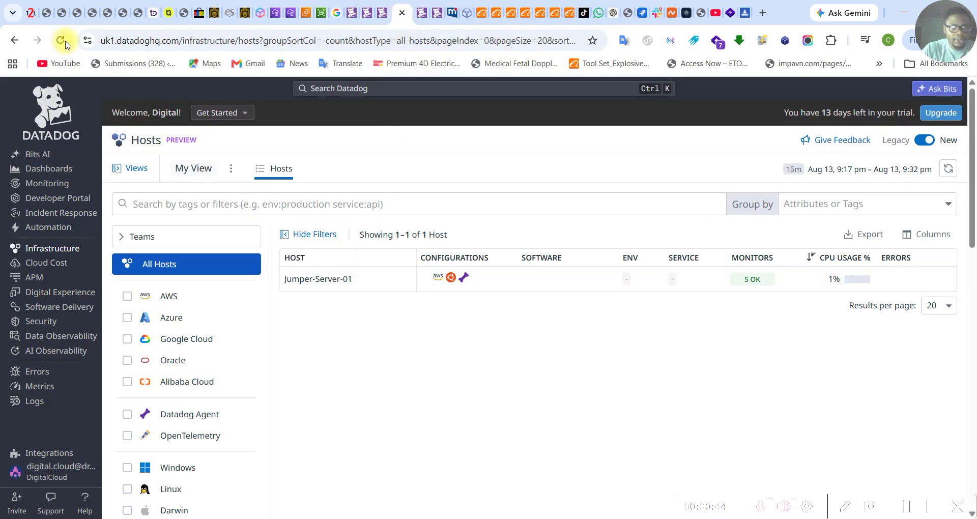
pyautogui.click(62, 41)
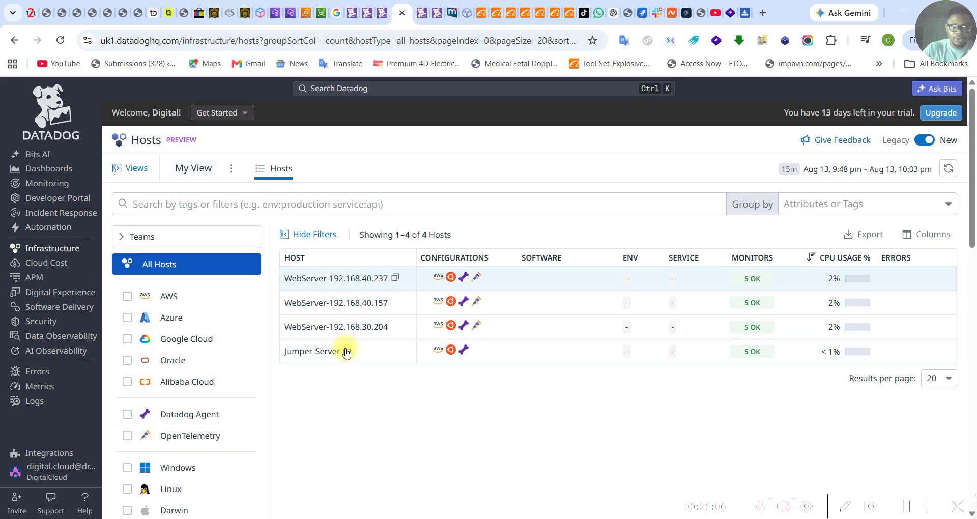
# Open the EC2 console's Instances list, check the running instances, and return to Datadog's Hosts page to compare
pyautogui.click(305, 14)
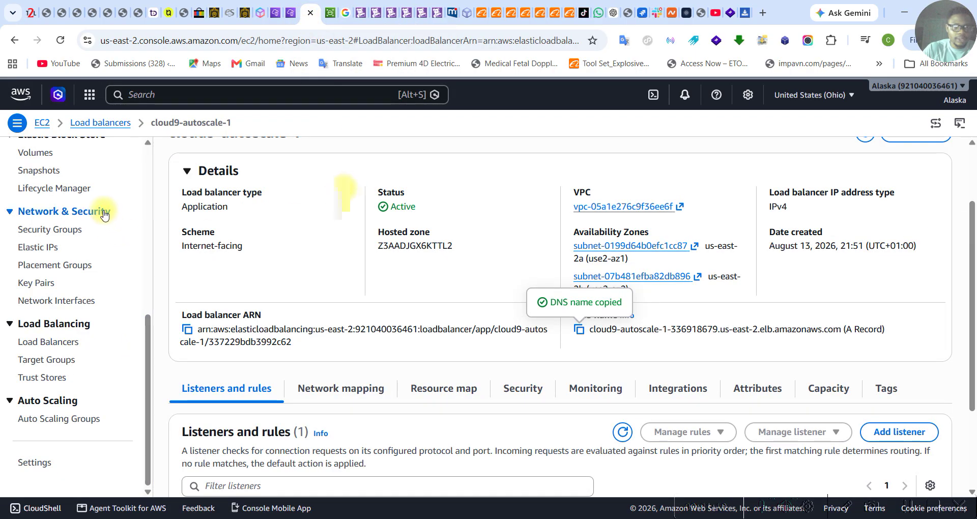
pyautogui.scroll(7, 87, 212)
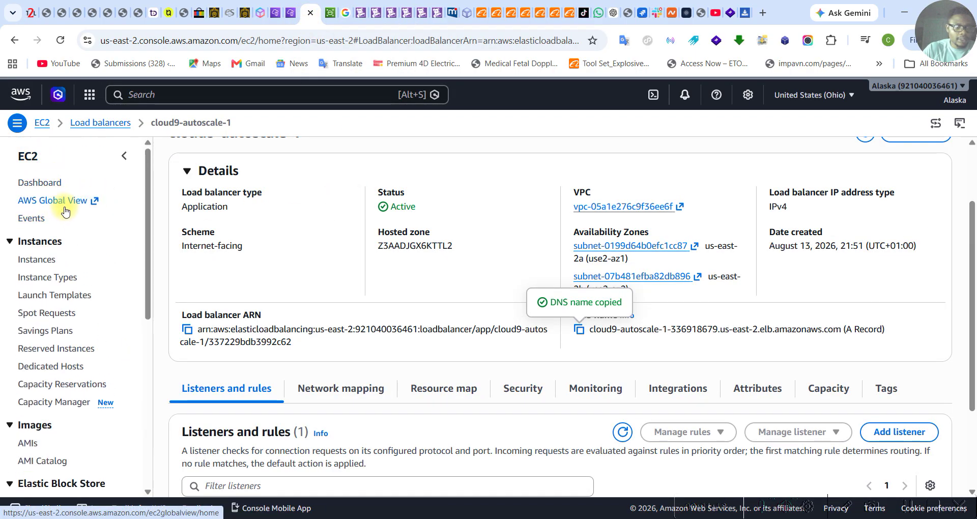
pyautogui.click(51, 260)
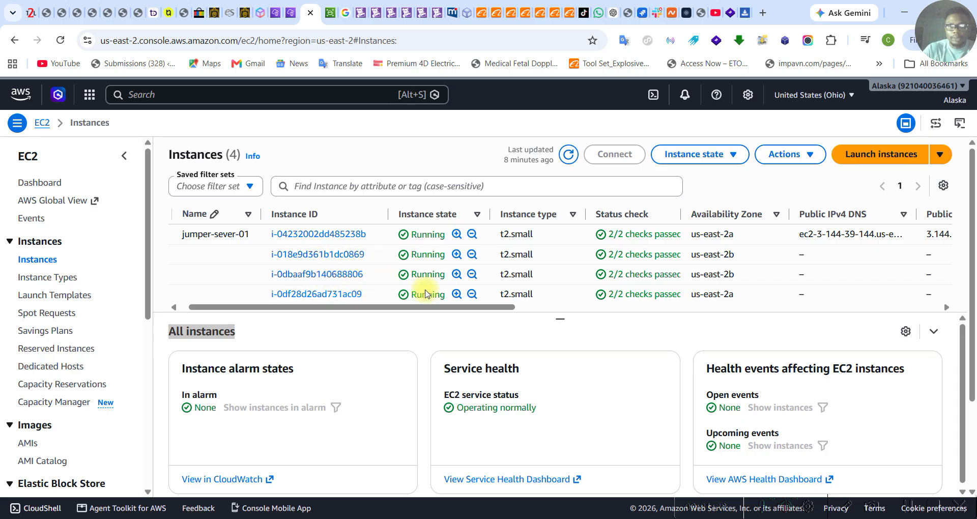
pyautogui.click(406, 14)
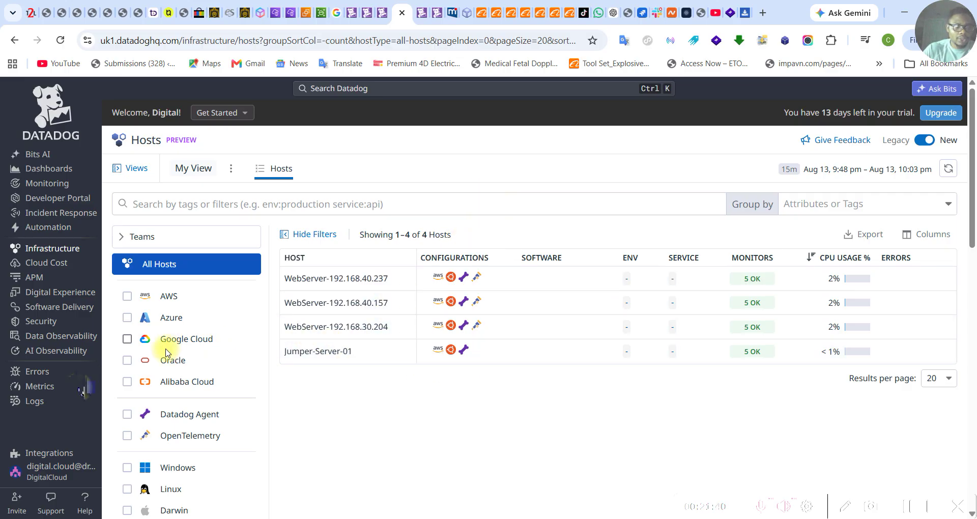
# Switch to the Word document HIGH AVAILABLITY 2 TIER NETWORK ARCHITECTURE and examine the Datadog and Slack part of the diagram
pyautogui.moveTo(40, 386)
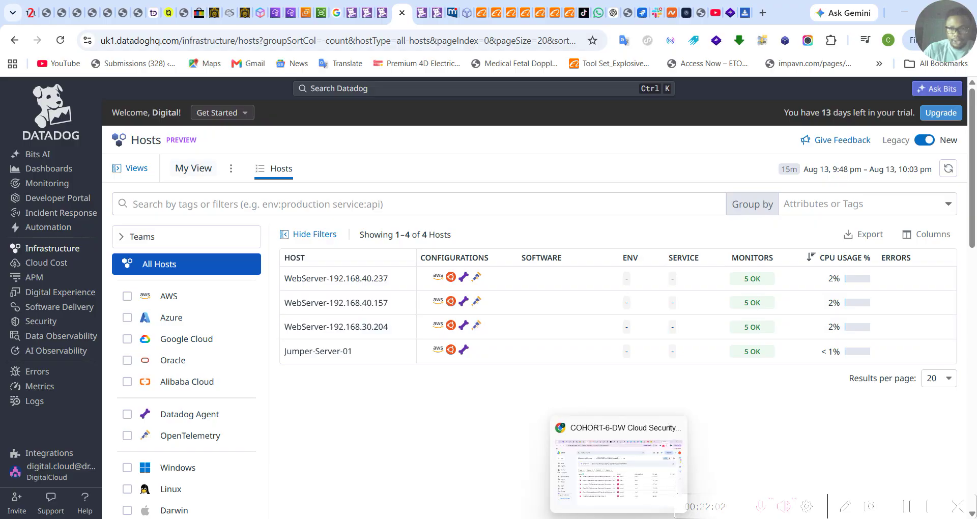
pyautogui.moveTo(731, 516)
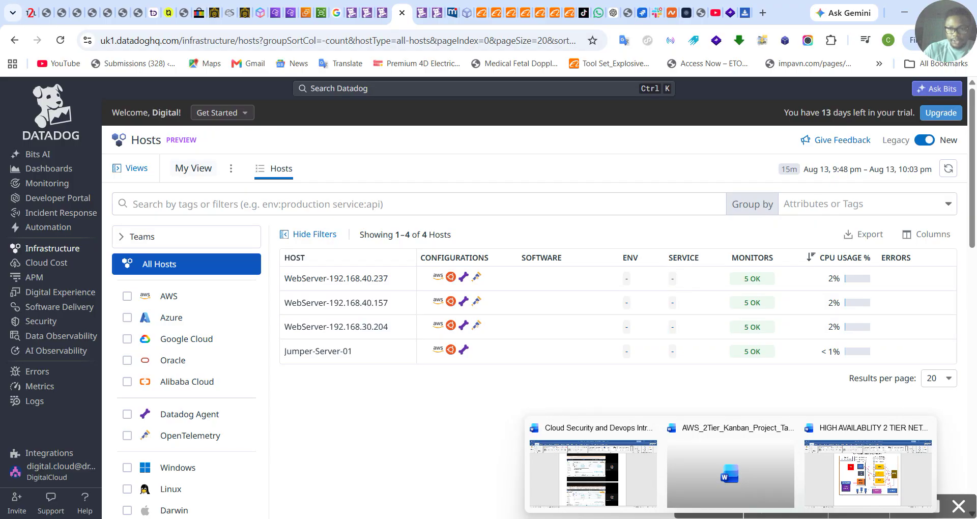
pyautogui.click(852, 490)
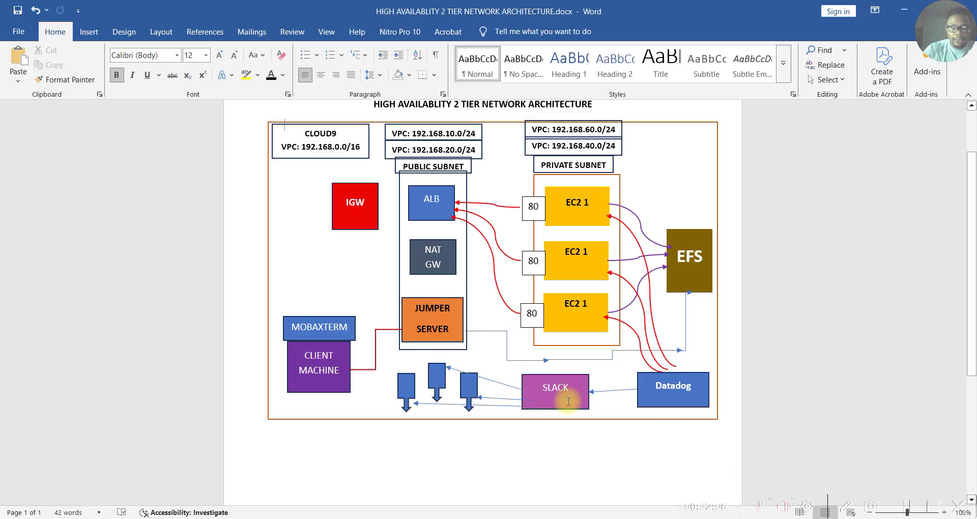
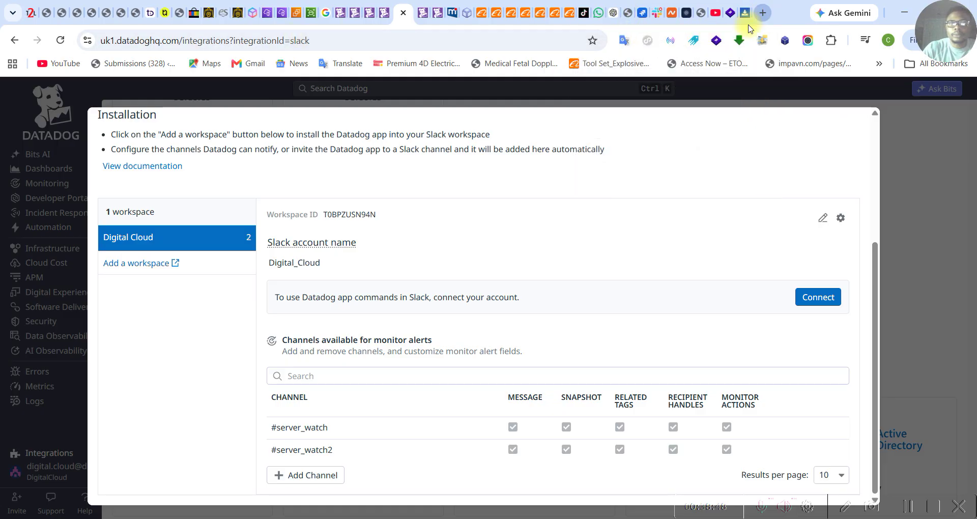
# Search Google for truehost in a new Chrome tab, open the truehost.com result in another tab and switch to it
pyautogui.click(763, 13)
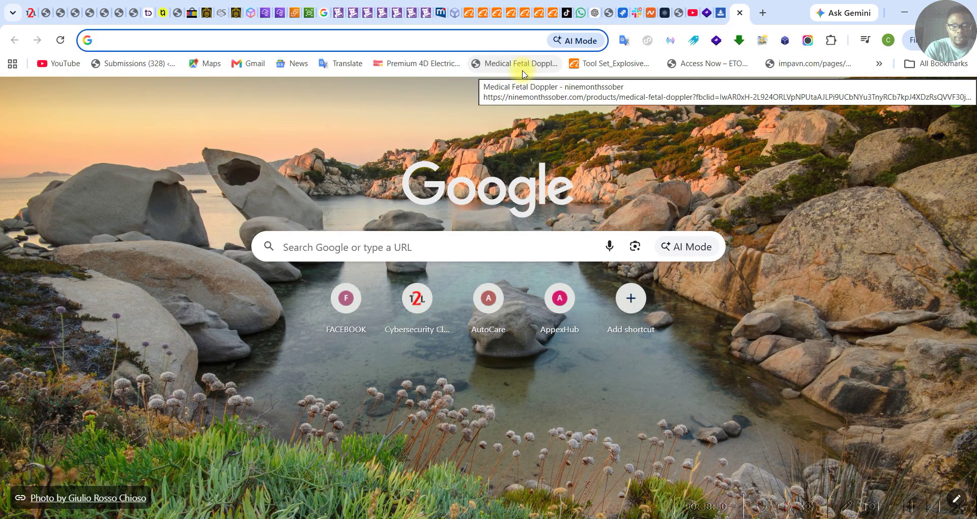
pyautogui.write('true')
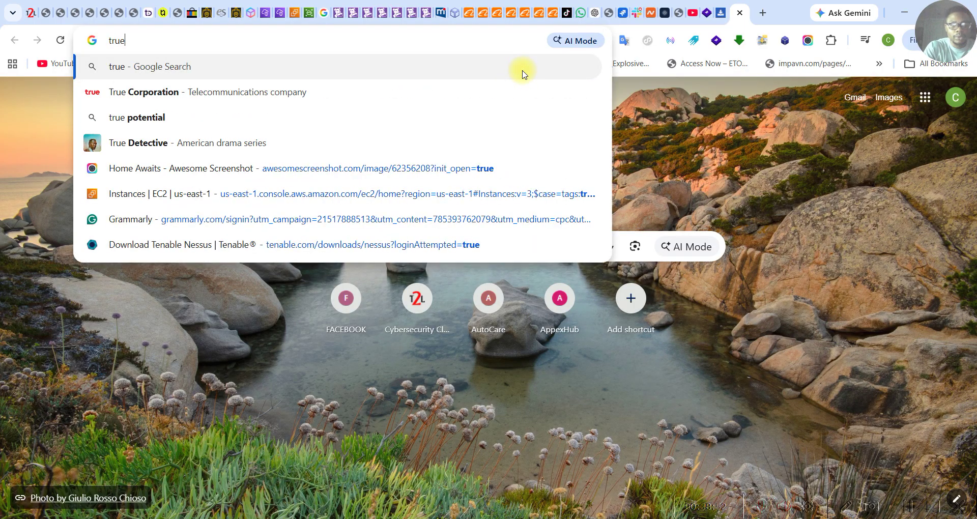
pyautogui.write('host')
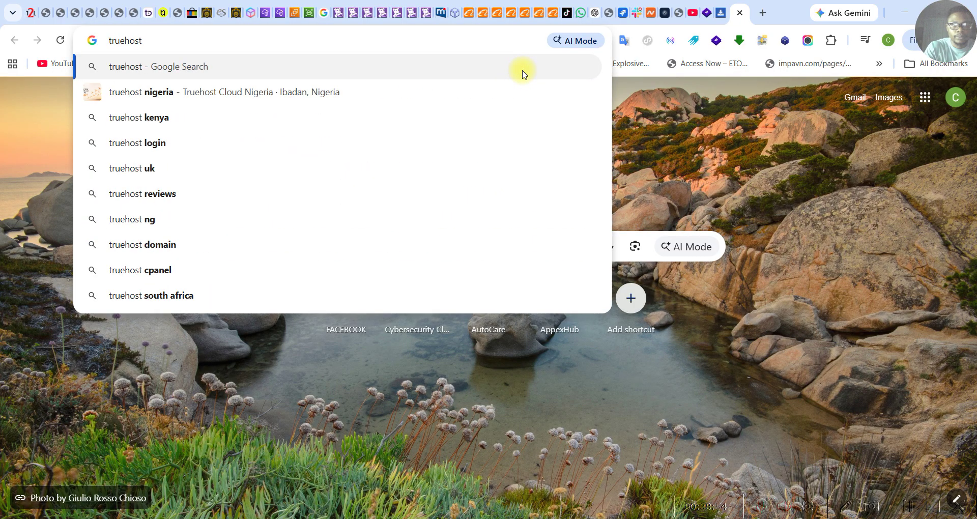
pyautogui.press('Return')
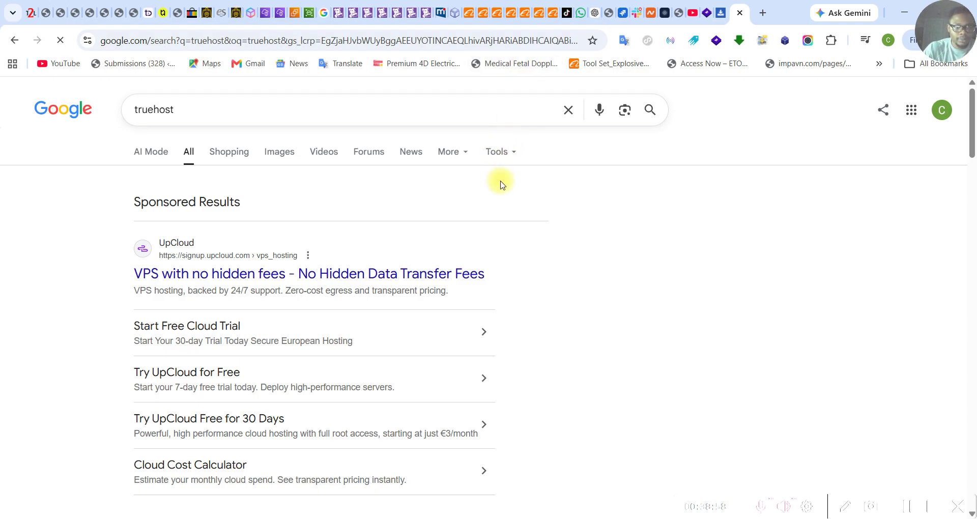
pyautogui.scroll(-9, 495, 197)
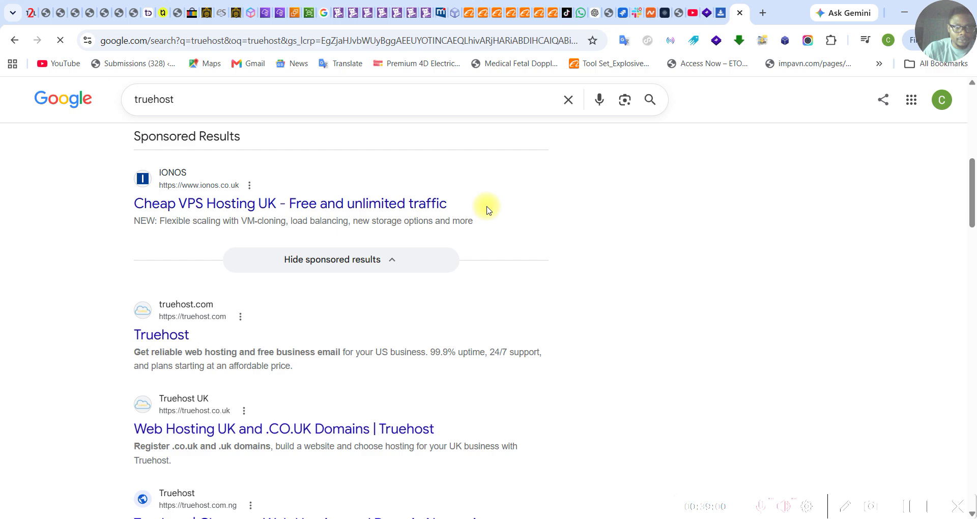
pyautogui.scroll(-1, 487, 209)
pyautogui.rightClick(174, 274)
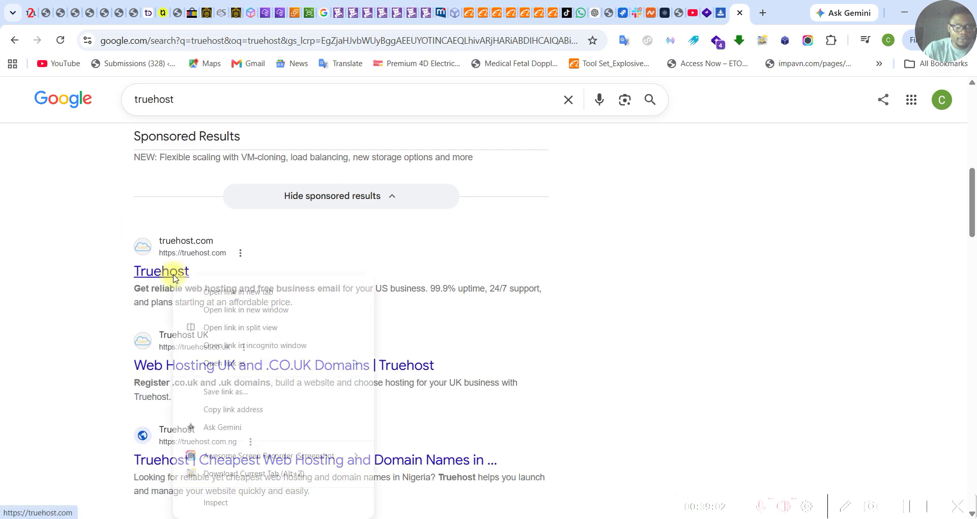
pyautogui.click(243, 291)
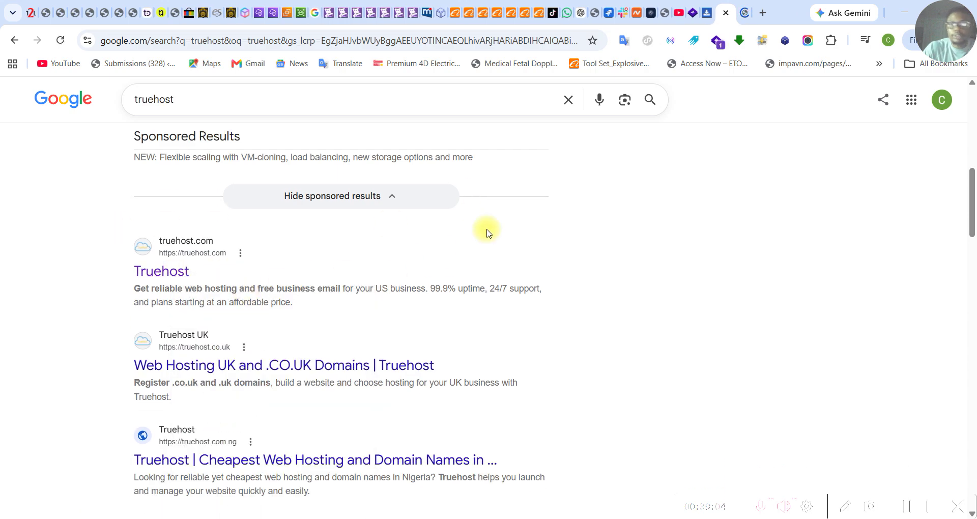
pyautogui.click(744, 15)
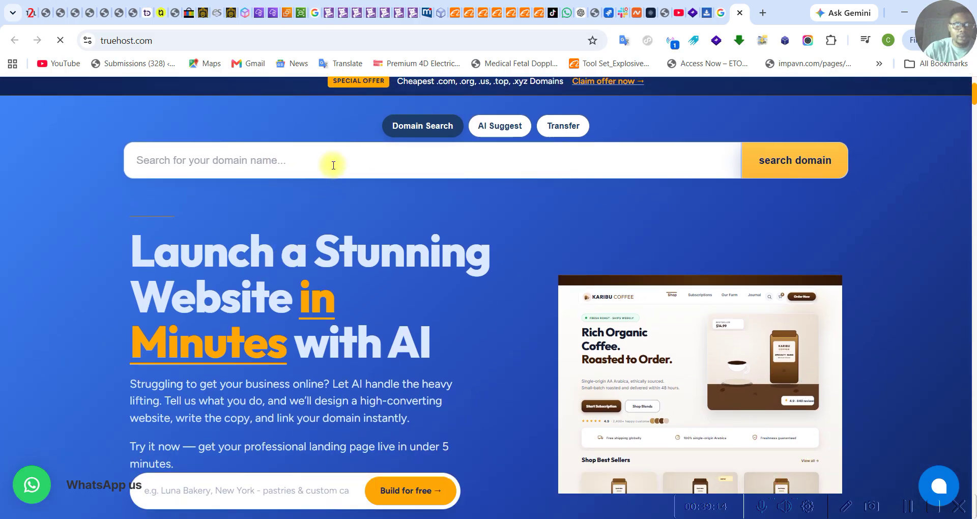
# Search for the domain name podonecloud on Truehost and examine the offered extensions and their prices
pyautogui.click(333, 165)
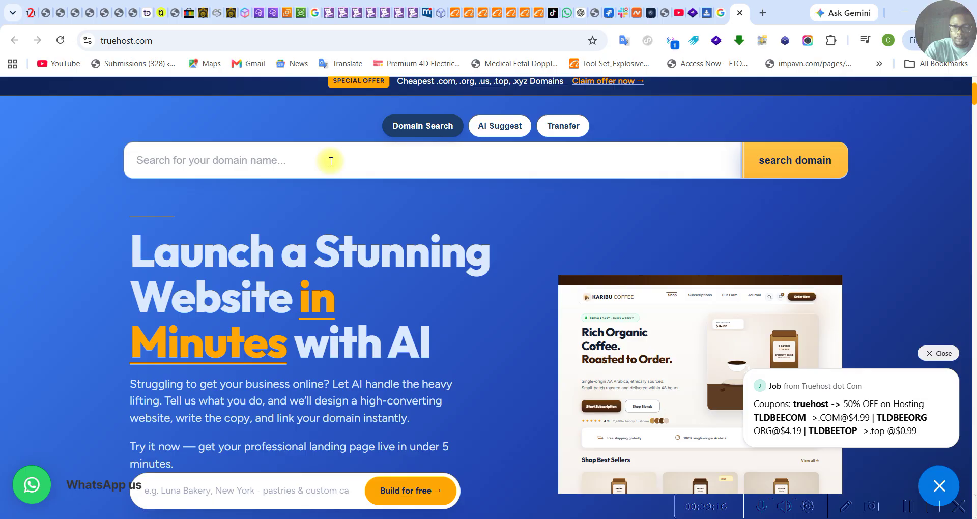
pyautogui.write('pod')
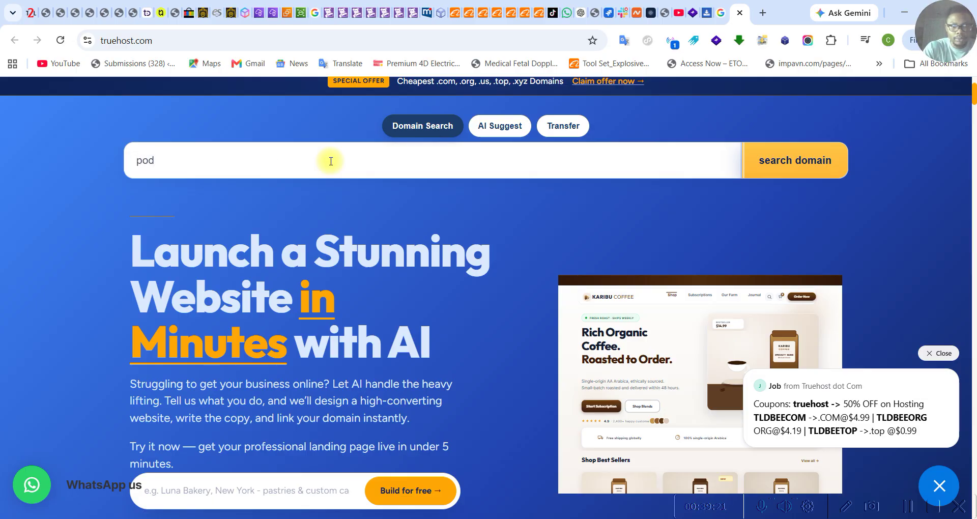
pyautogui.write('onecloud')
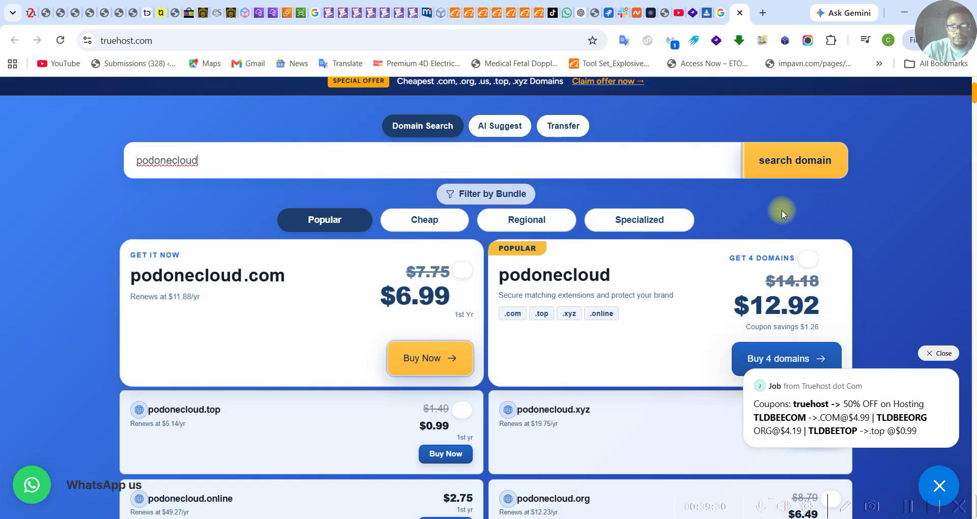
pyautogui.scroll(-2, 761, 186)
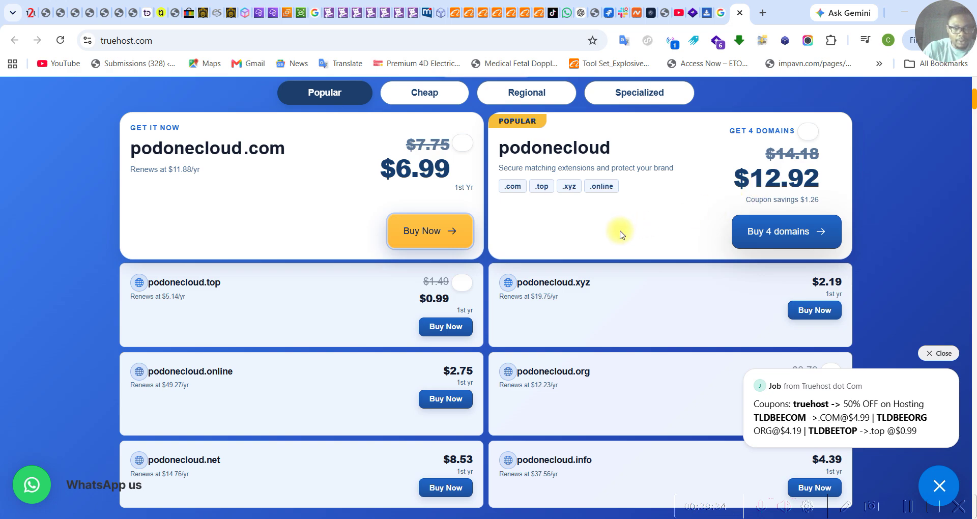
pyautogui.scroll(-1, 620, 234)
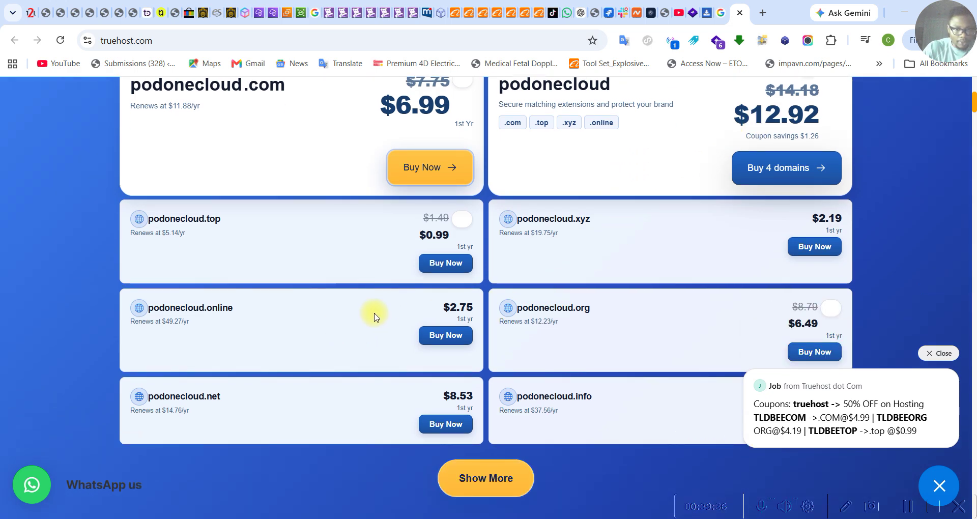
# Add the podonecloud.online domain to the cart and examine the nameserver fields on its Domains Configuration page
pyautogui.click(441, 339)
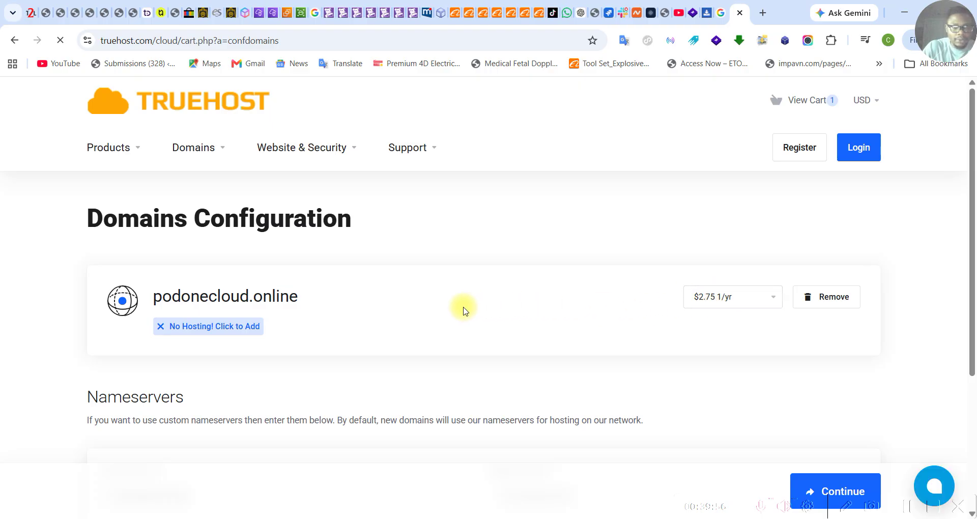
pyautogui.scroll(-3, 465, 305)
pyautogui.scroll(-1, 474, 301)
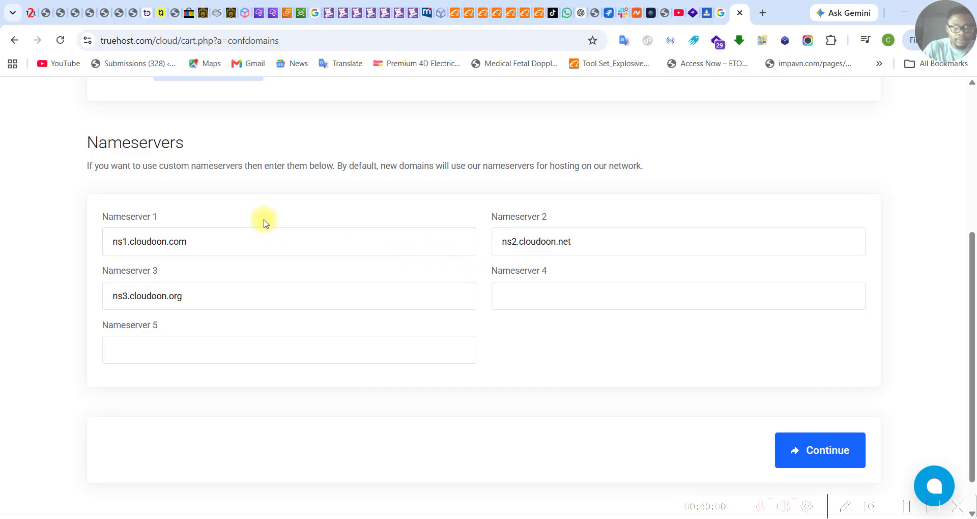
pyautogui.scroll(1, 267, 218)
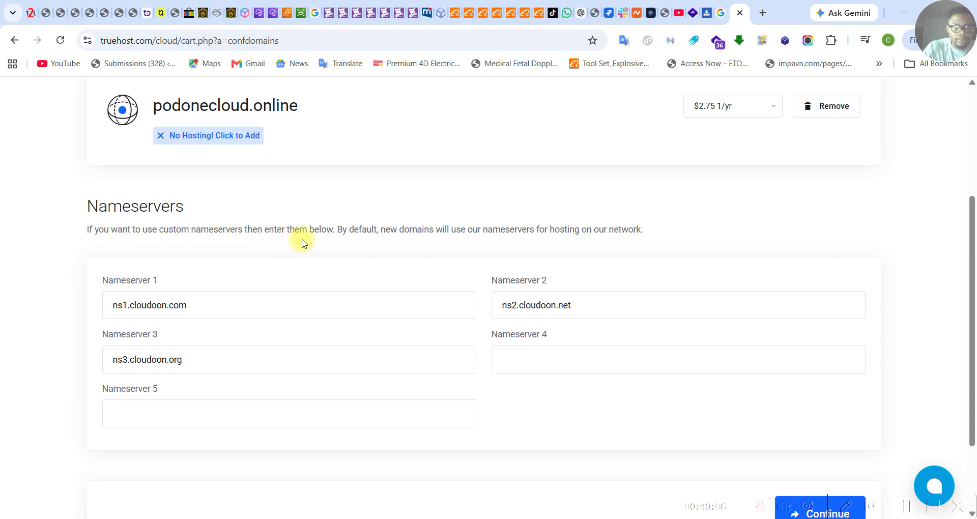
pyautogui.scroll(-1, 404, 266)
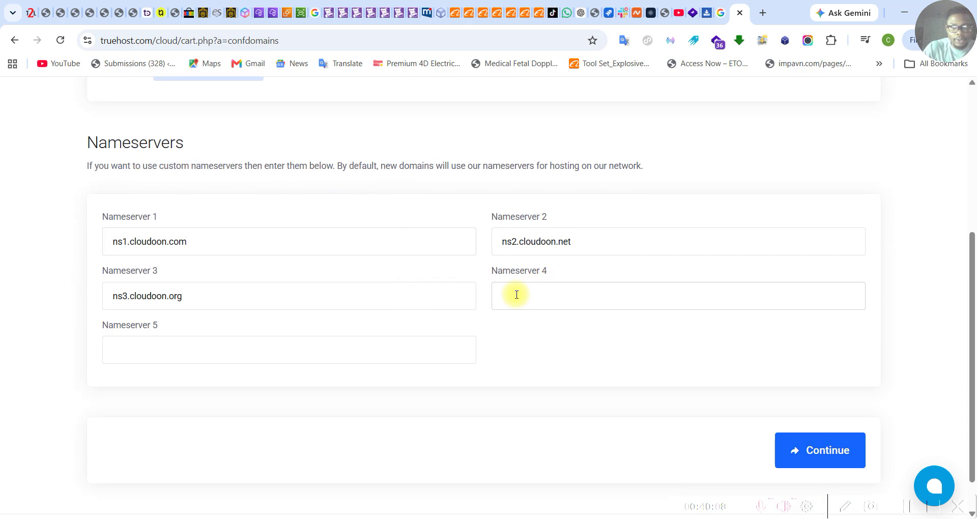
pyautogui.scroll(-1, 448, 298)
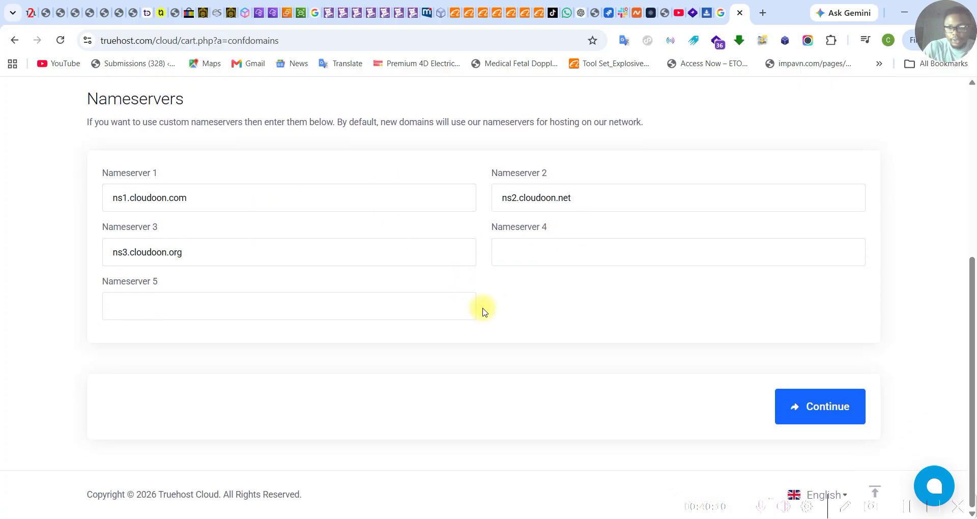
pyautogui.scroll(3, 482, 311)
pyautogui.scroll(2, 484, 307)
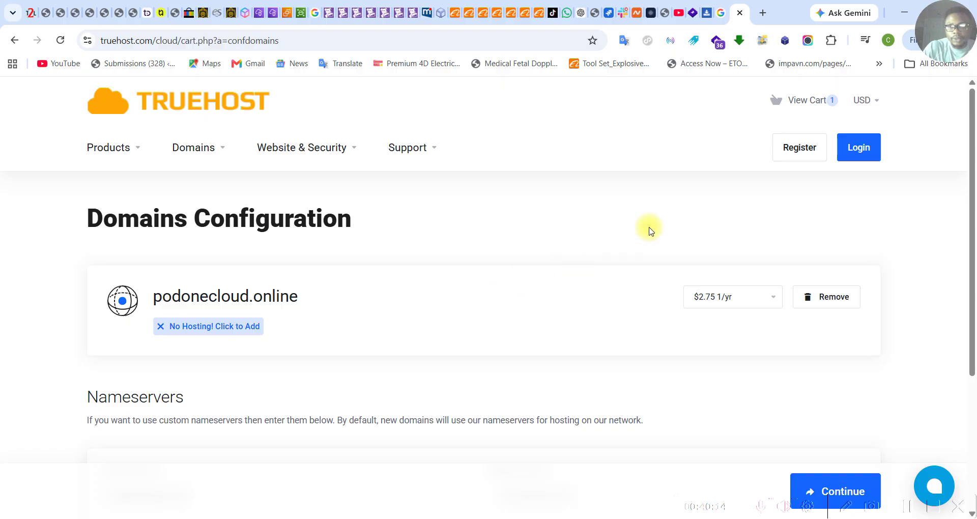
pyautogui.click(802, 153)
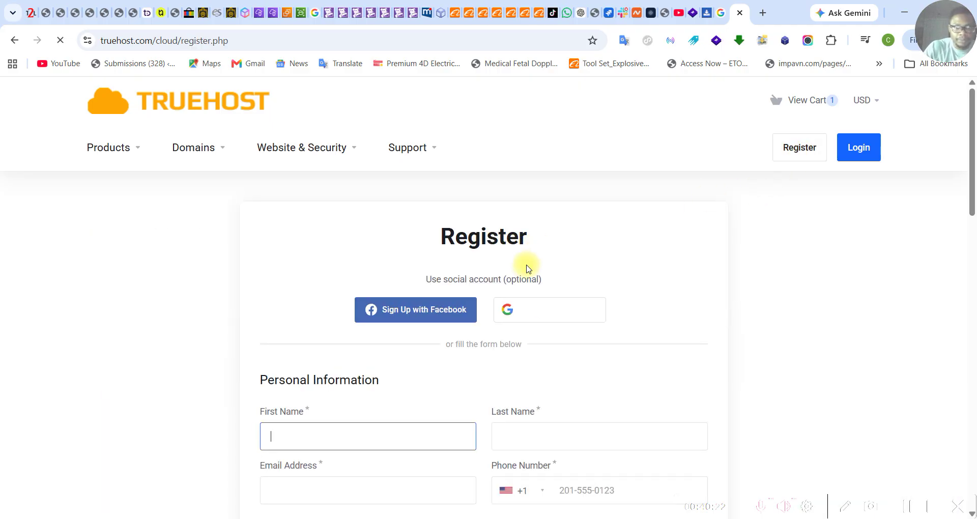
pyautogui.scroll(-4, 530, 261)
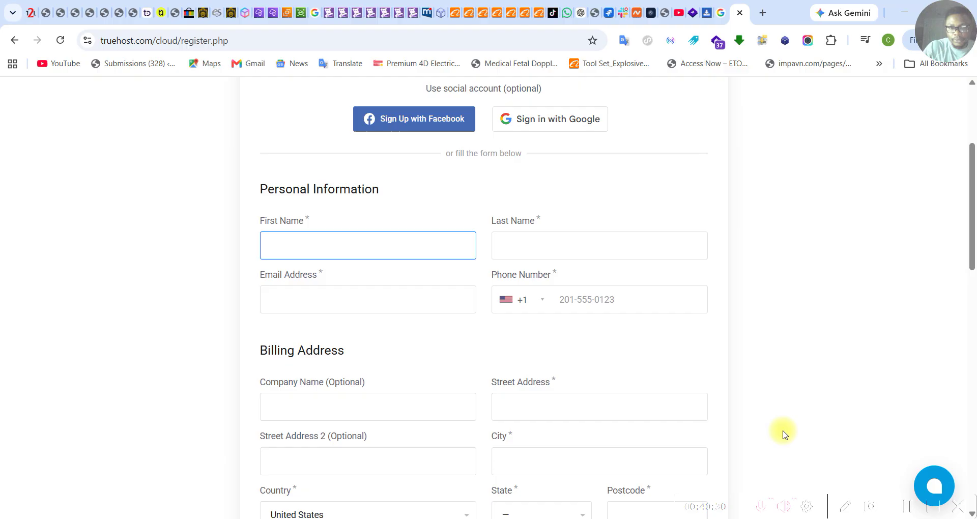
pyautogui.scroll(-10, 672, 335)
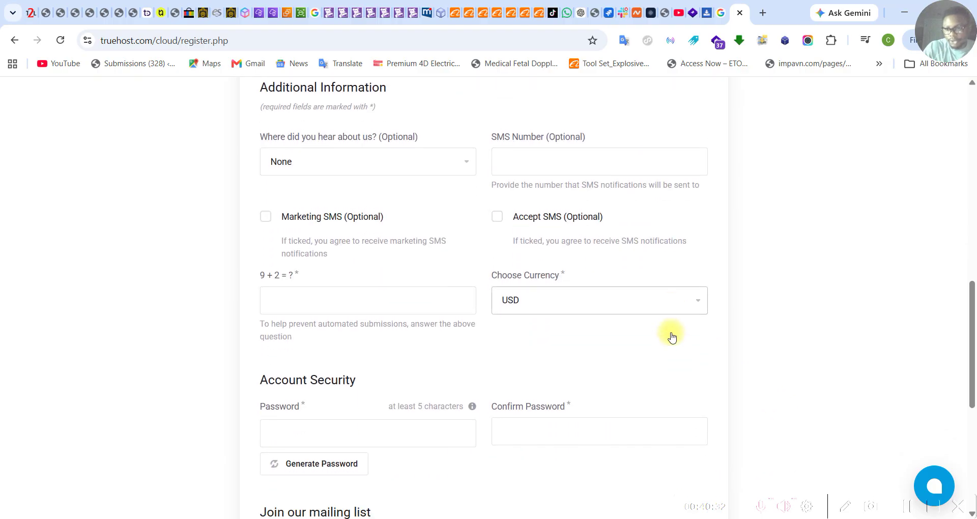
pyautogui.scroll(-4, 672, 336)
pyautogui.scroll(1, 751, 384)
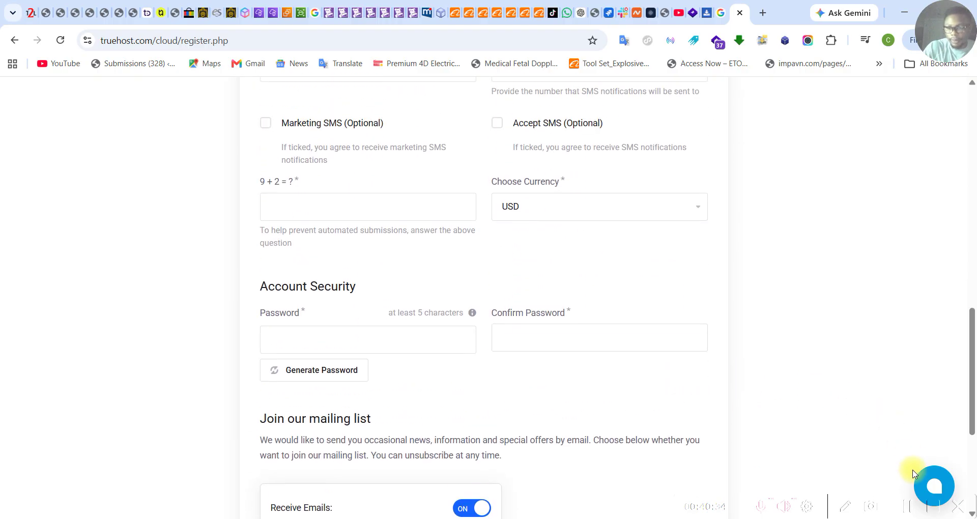
pyautogui.click(908, 509)
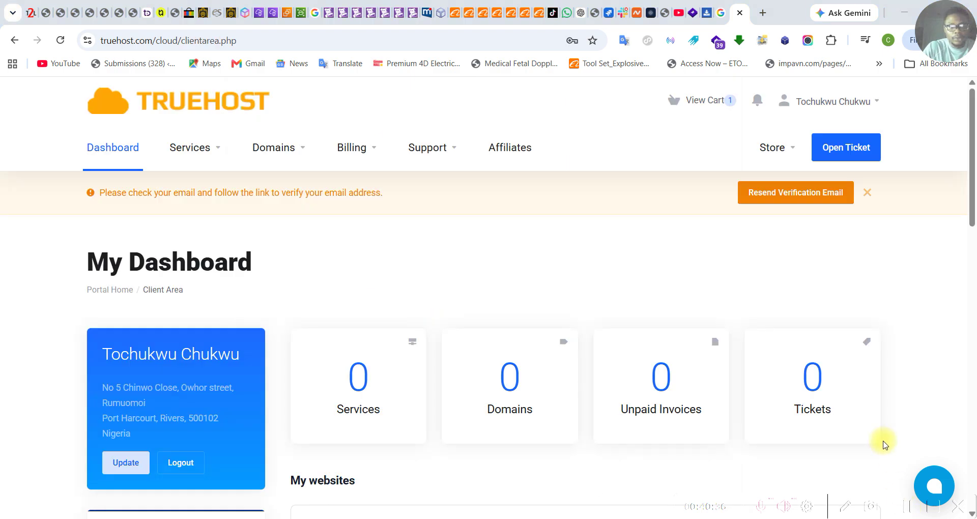
# Examine the Truehost client dashboard, from the account summary to the active services and domain registration sections
pyautogui.scroll(-1, 796, 371)
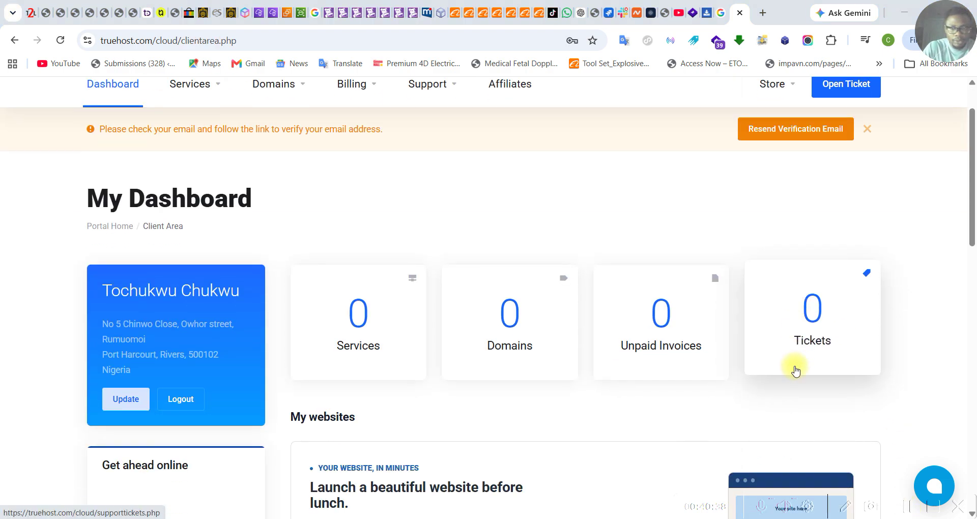
pyautogui.scroll(-6, 801, 347)
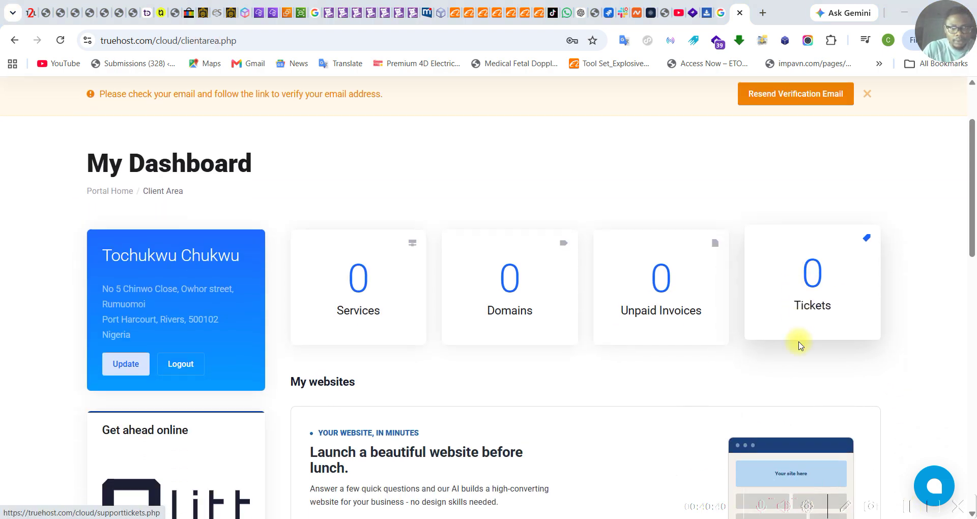
pyautogui.scroll(-4, 801, 344)
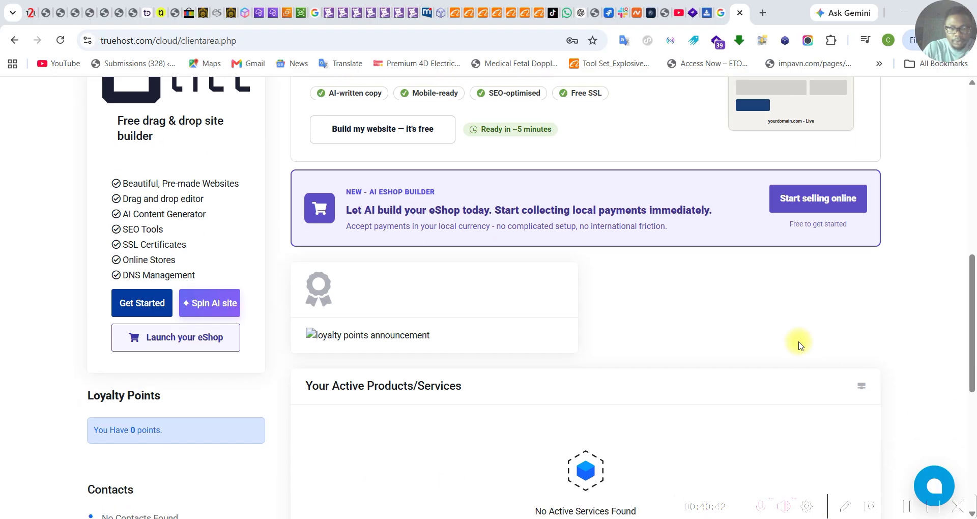
pyautogui.scroll(9, 800, 344)
pyautogui.scroll(3, 800, 345)
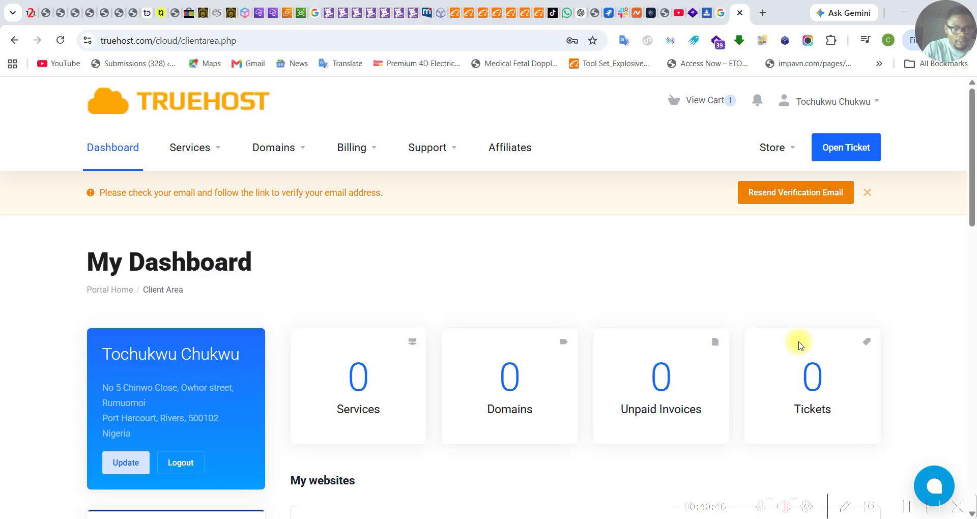
pyautogui.scroll(-1, 800, 345)
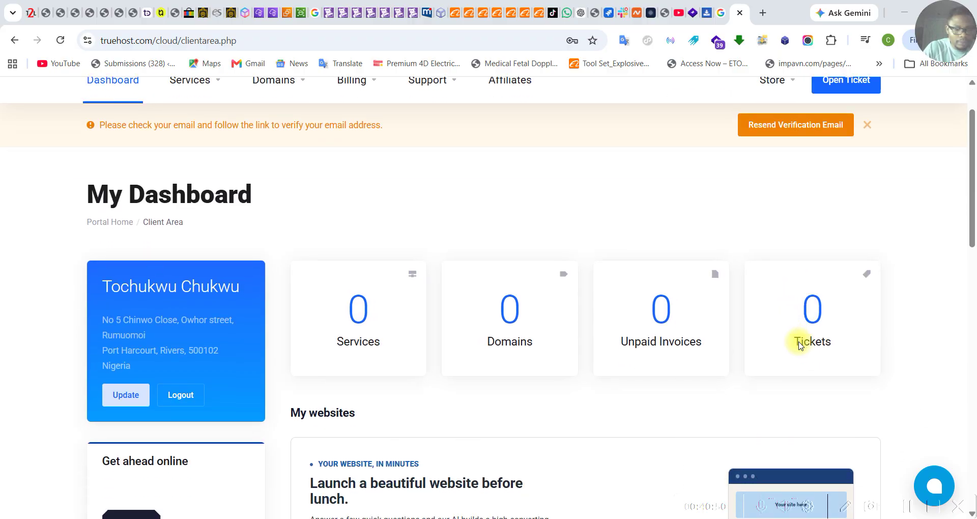
pyautogui.scroll(-6, 800, 345)
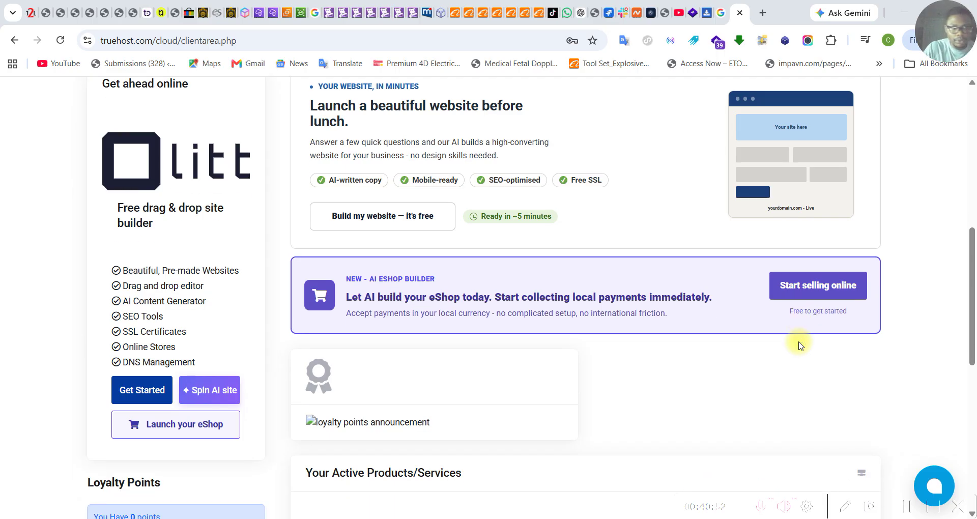
pyautogui.scroll(-3, 799, 345)
pyautogui.scroll(-4, 799, 345)
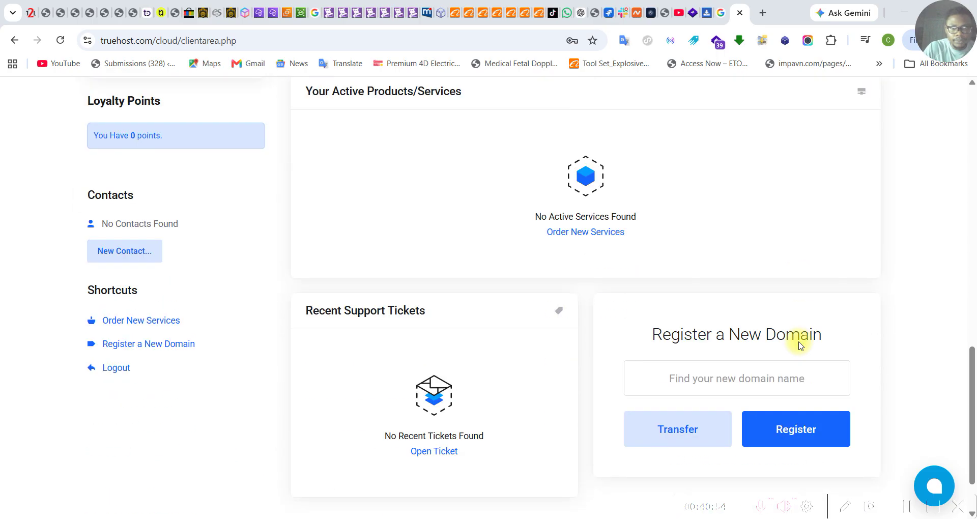
pyautogui.scroll(13, 799, 344)
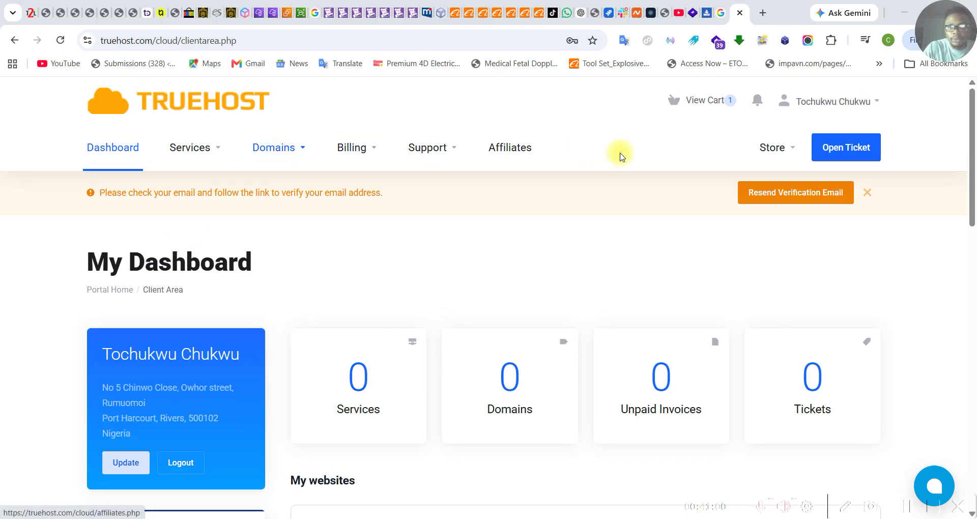
# Open the cart's Review & Checkout page and review the podonecloud.online order, promotion and billing sections
pyautogui.click(704, 102)
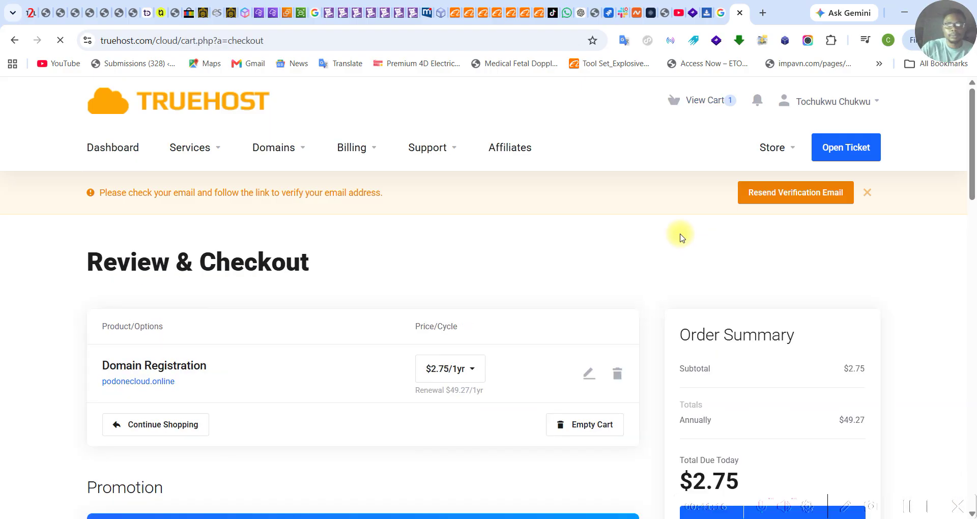
pyautogui.scroll(-3, 568, 311)
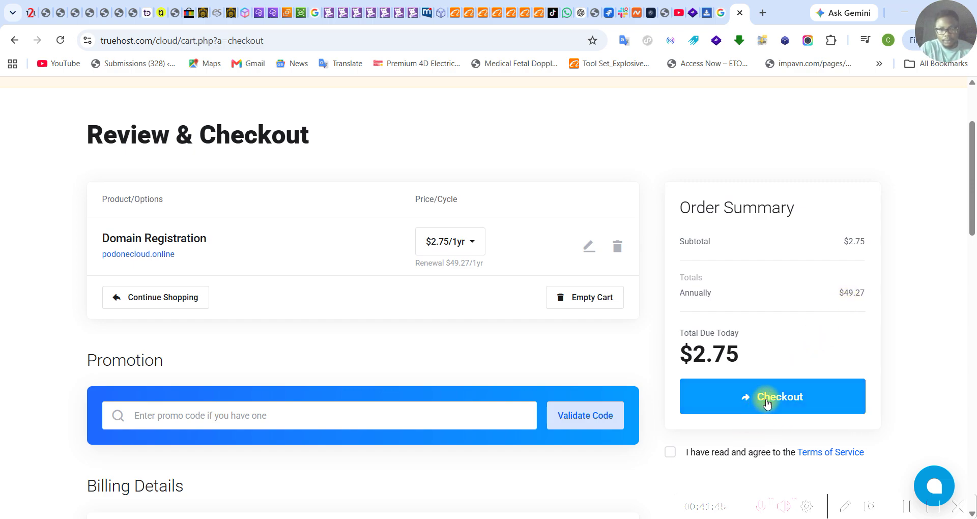
pyautogui.scroll(-3, 766, 404)
pyautogui.scroll(-2, 509, 404)
pyautogui.scroll(3, 509, 402)
pyautogui.scroll(4, 509, 399)
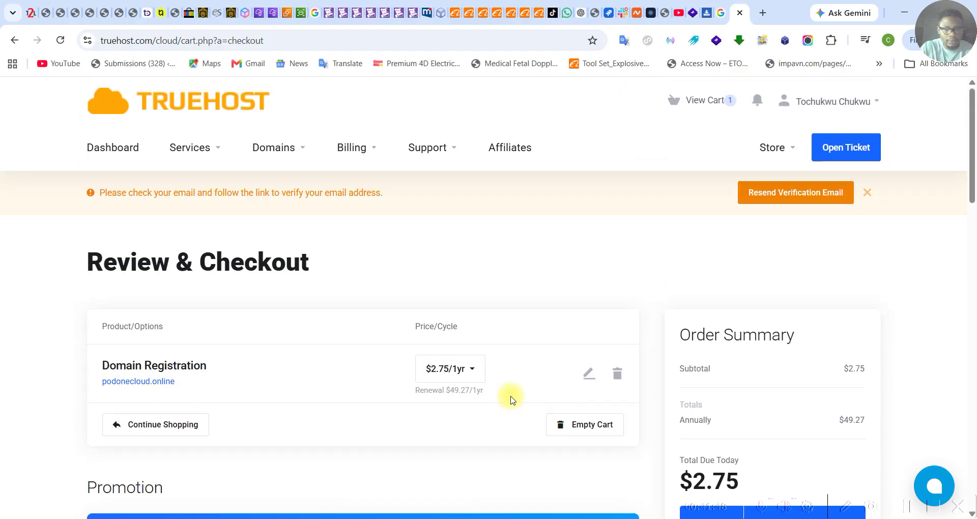
# Check out the podonecloud.online domain registration, accepting the Terms of Service and entering the card number for payment
pyautogui.scroll(-1, 779, 398)
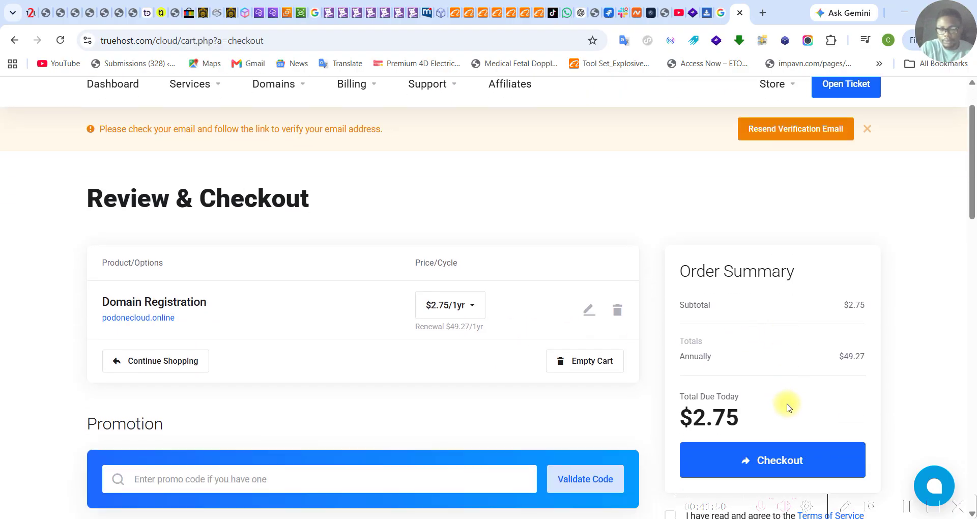
pyautogui.click(779, 460)
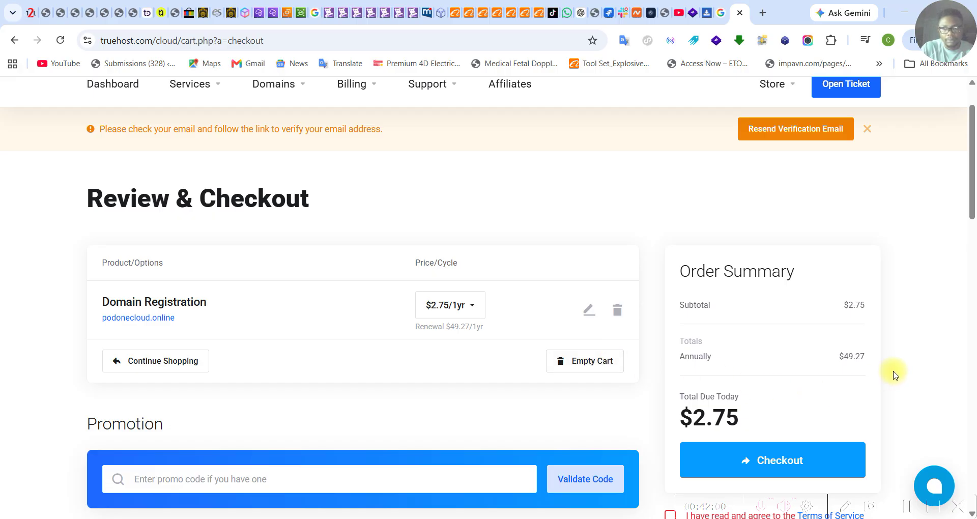
pyautogui.moveTo(972, 210); pyautogui.dragTo(972, 228)
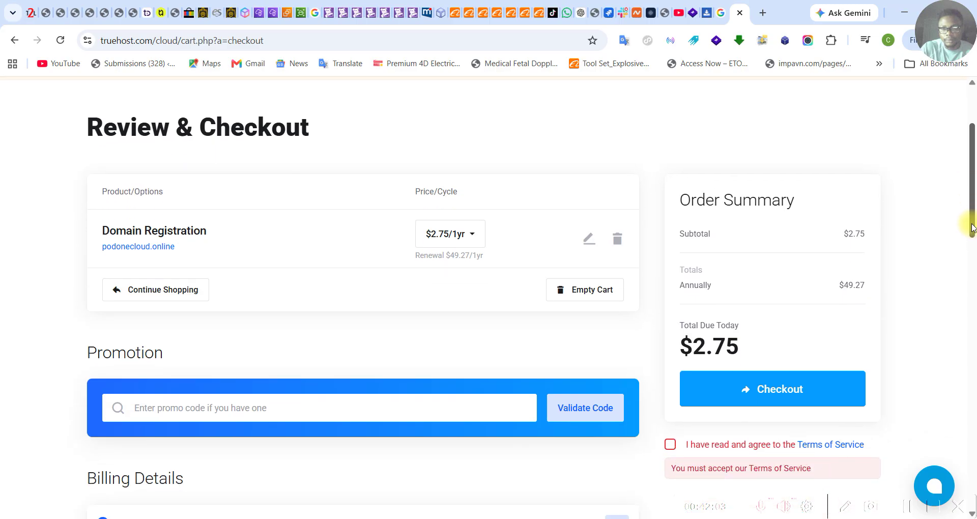
pyautogui.click(669, 444)
pyautogui.click(768, 392)
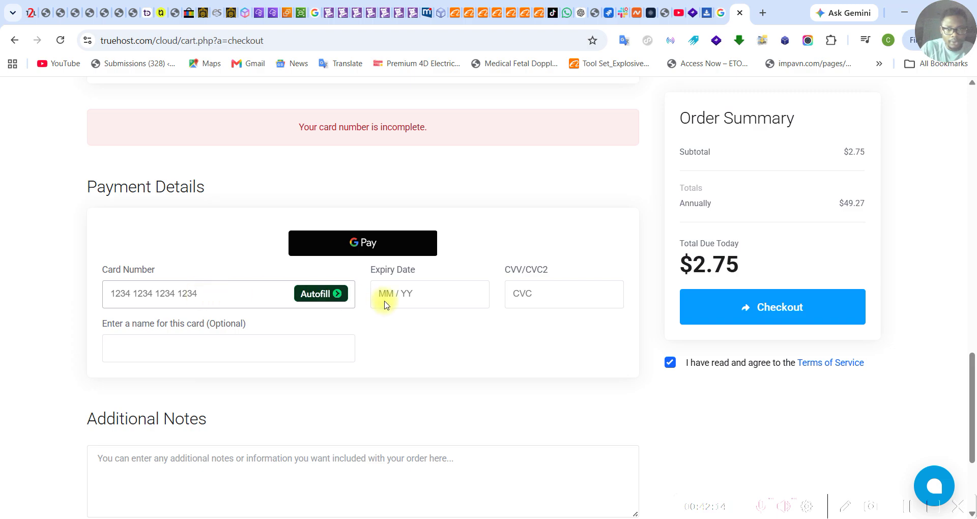
pyautogui.click(203, 294)
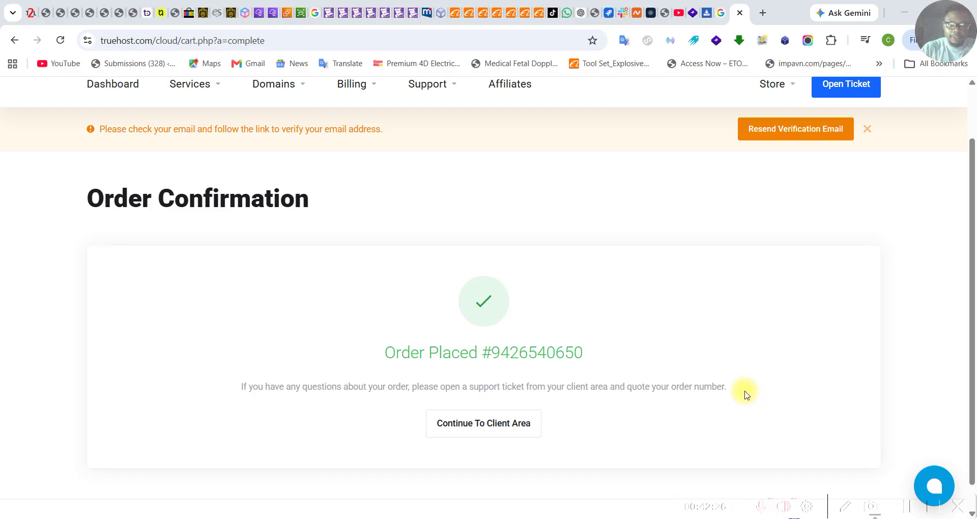
# Review the order confirmation and continue to the client area
pyautogui.scroll(-1, 704, 338)
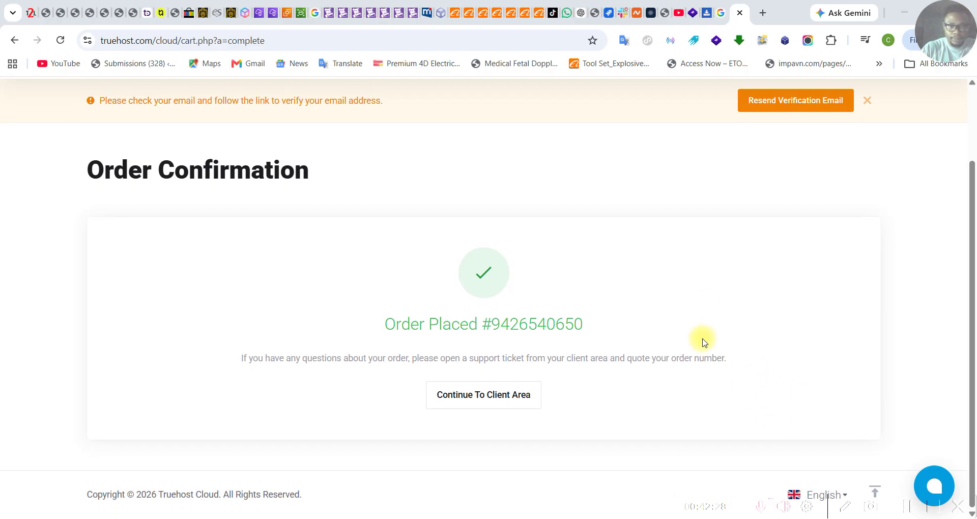
pyautogui.scroll(2, 704, 342)
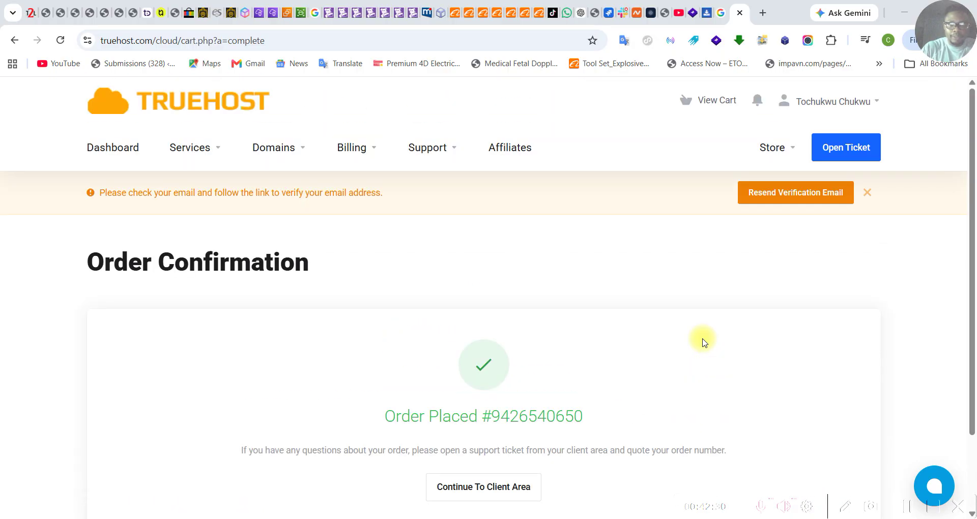
pyautogui.scroll(-2, 700, 347)
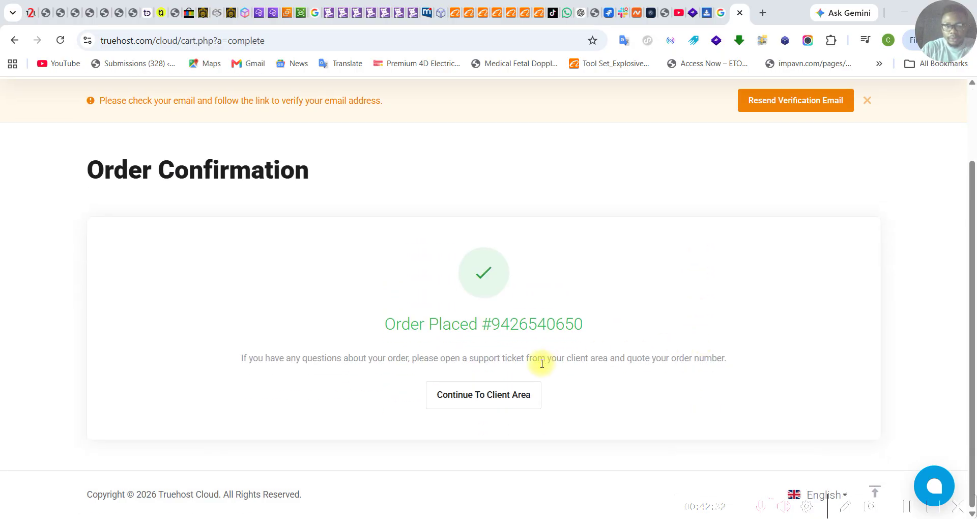
pyautogui.click(502, 398)
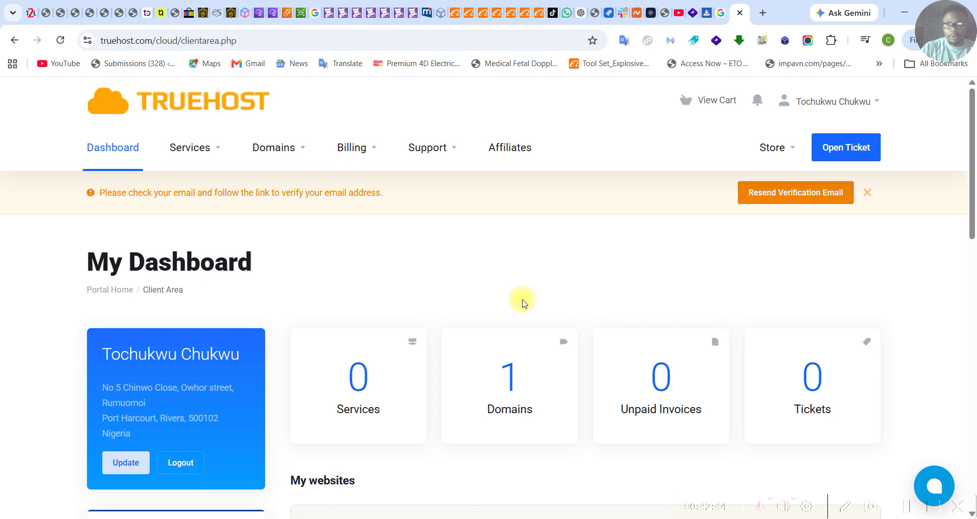
# Look through the client dashboard's account summary, website builder offers, active services and domain registration sections
pyautogui.moveTo(974, 222); pyautogui.dragTo(973, 458)
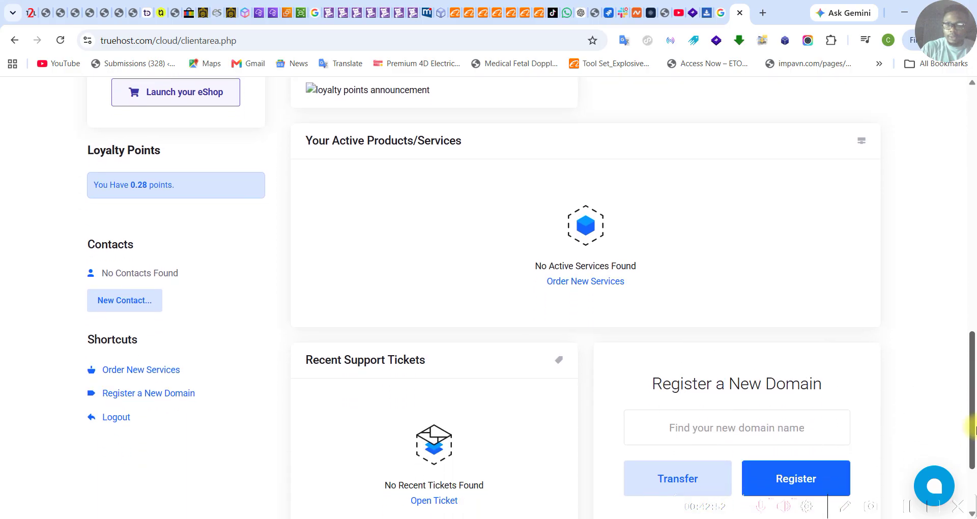
pyautogui.scroll(-1, 974, 424)
pyautogui.moveTo(973, 424); pyautogui.dragTo(973, 240)
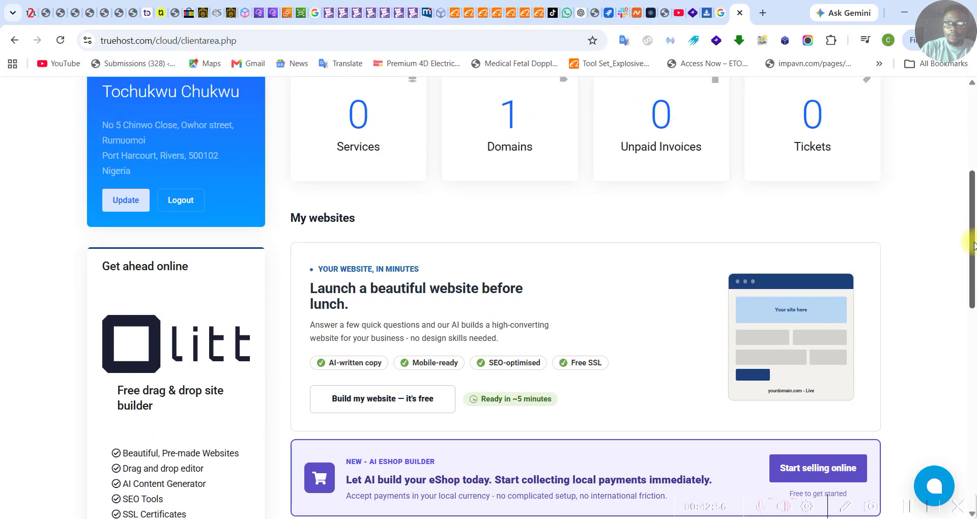
pyautogui.scroll(5, 974, 253)
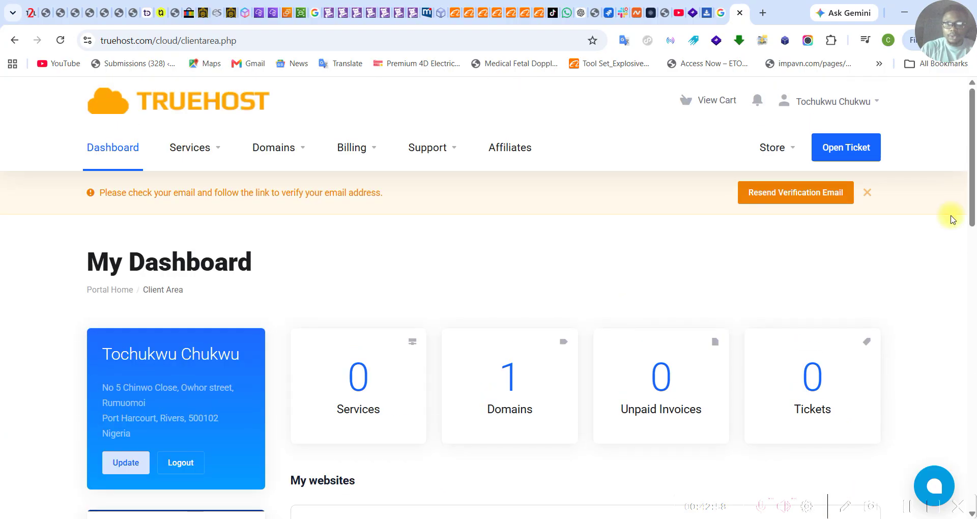
pyautogui.moveTo(973, 156); pyautogui.dragTo(972, 241)
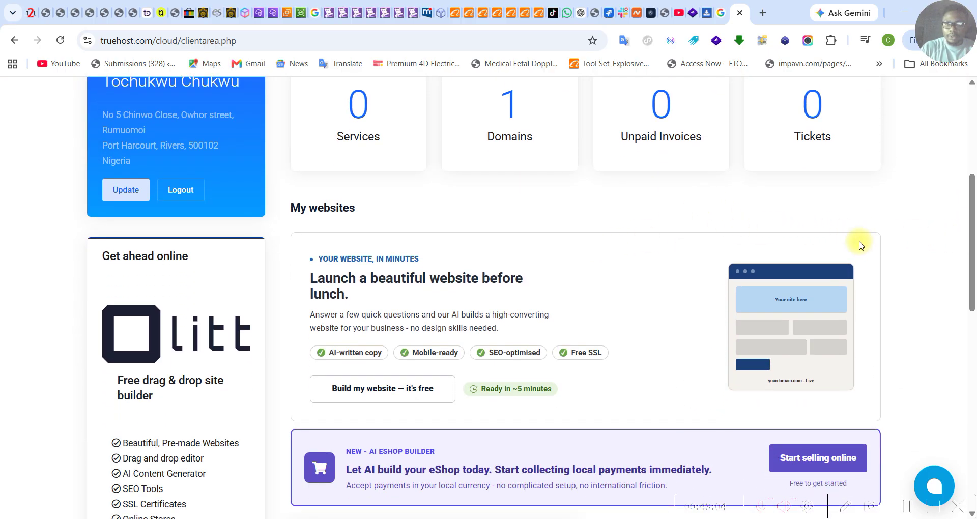
pyautogui.moveTo(973, 253); pyautogui.dragTo(974, 164)
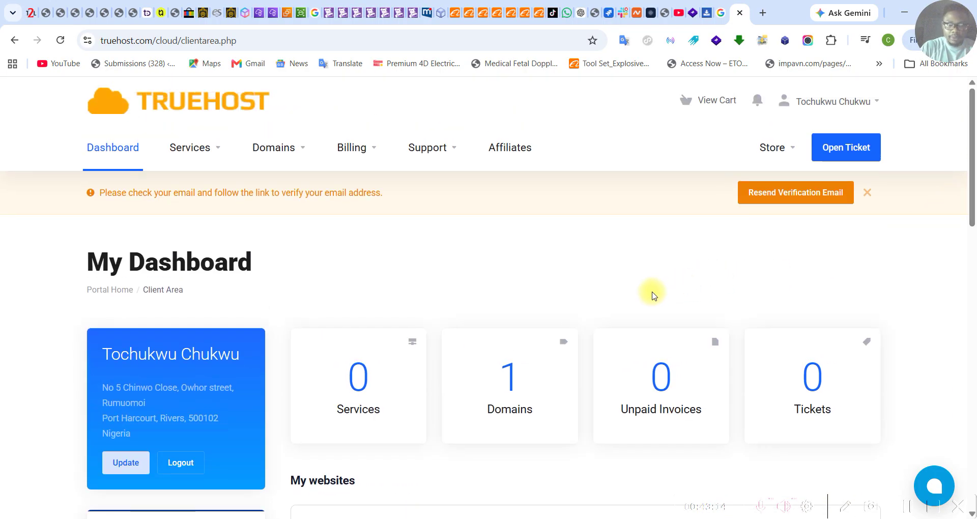
# Open the nameserver settings for podonecloud.online from the account's domain list
pyautogui.scroll(-3, 646, 293)
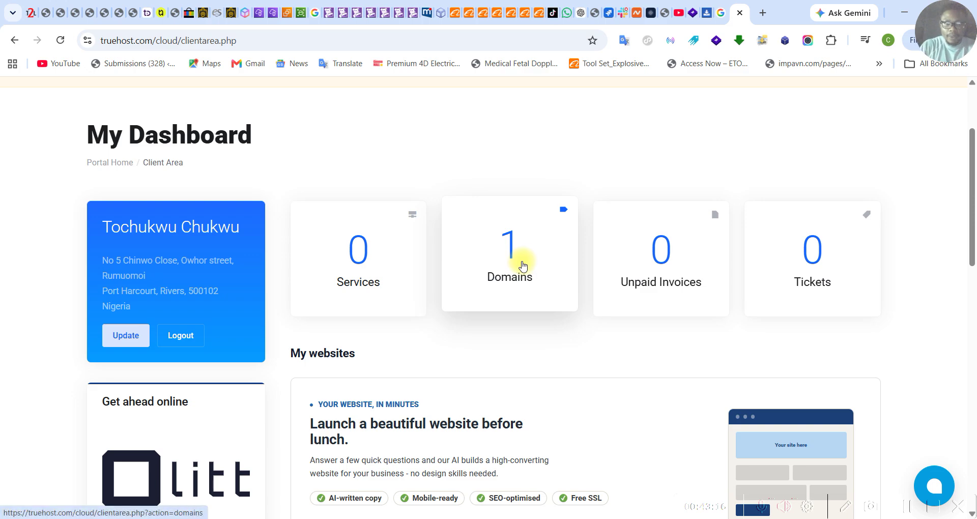
pyautogui.click(518, 263)
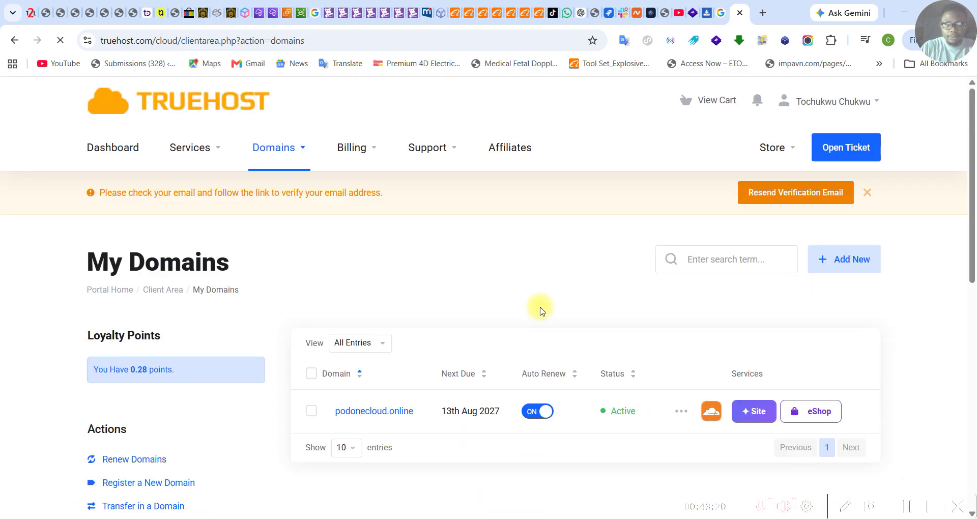
pyautogui.scroll(-2, 590, 270)
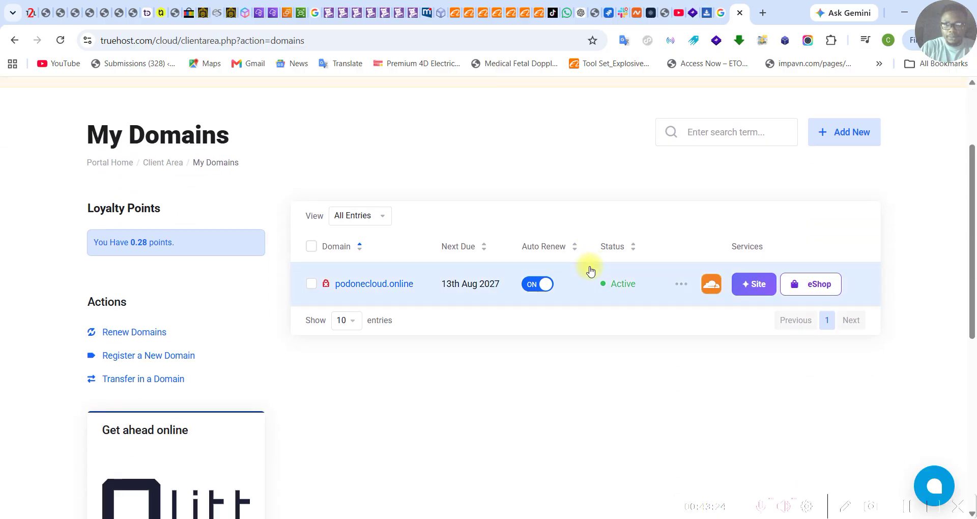
pyautogui.scroll(-1, 570, 264)
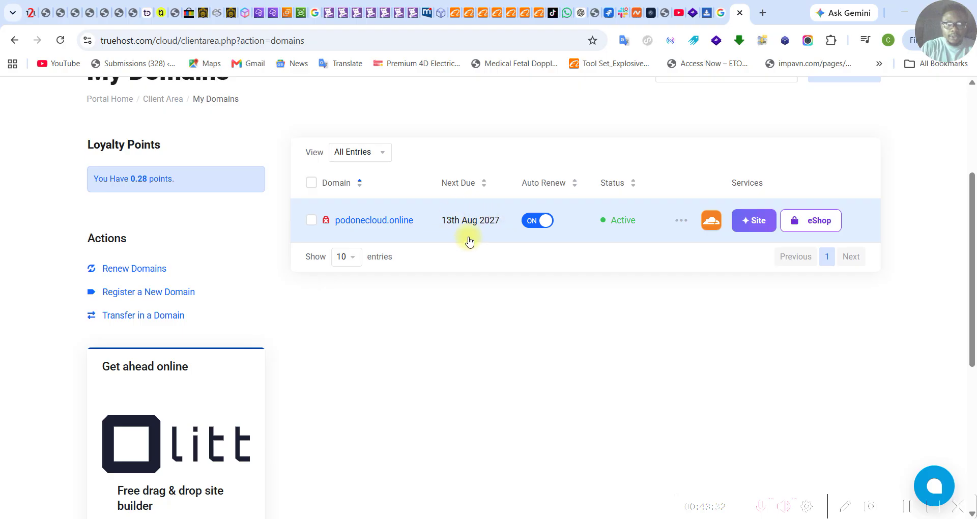
pyautogui.click(681, 221)
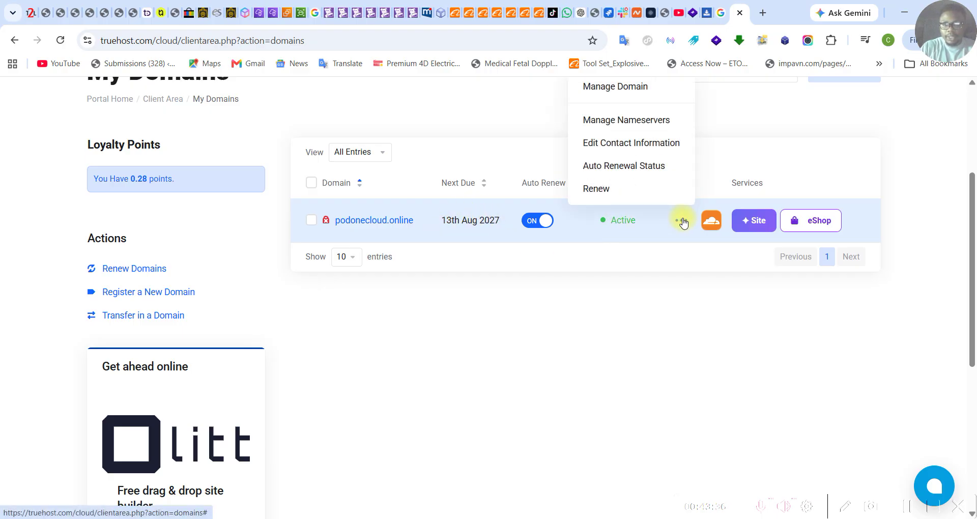
pyautogui.click(625, 134)
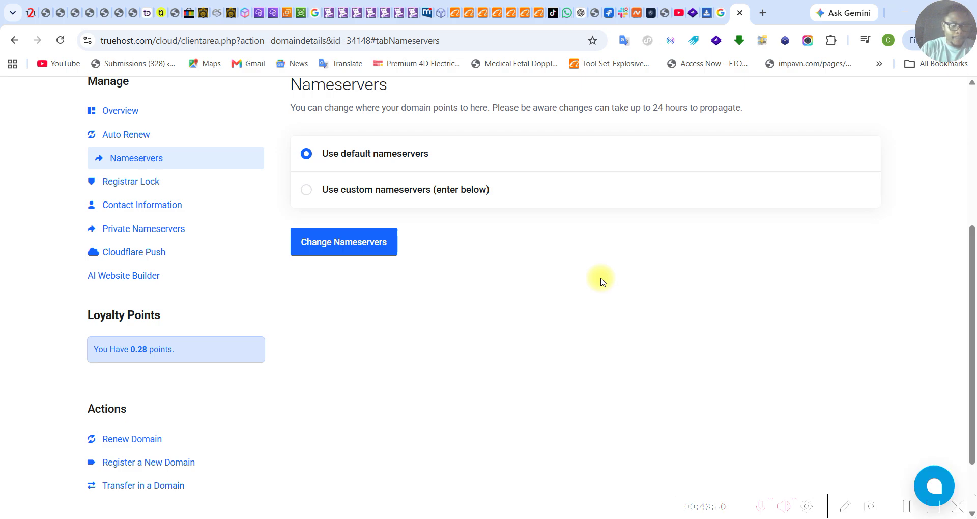
# Select custom nameservers for podonecloud.online and review the five nameserver fields
pyautogui.scroll(1, 598, 281)
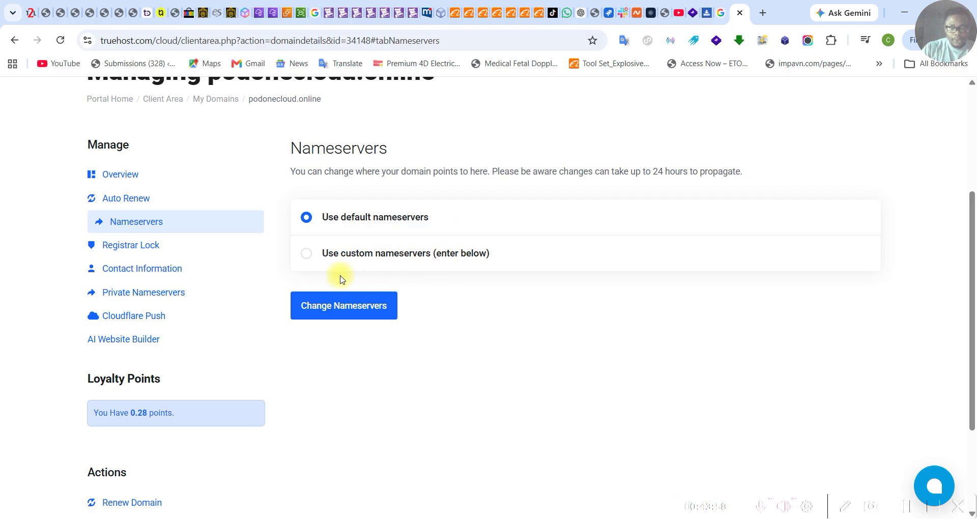
pyautogui.click(306, 255)
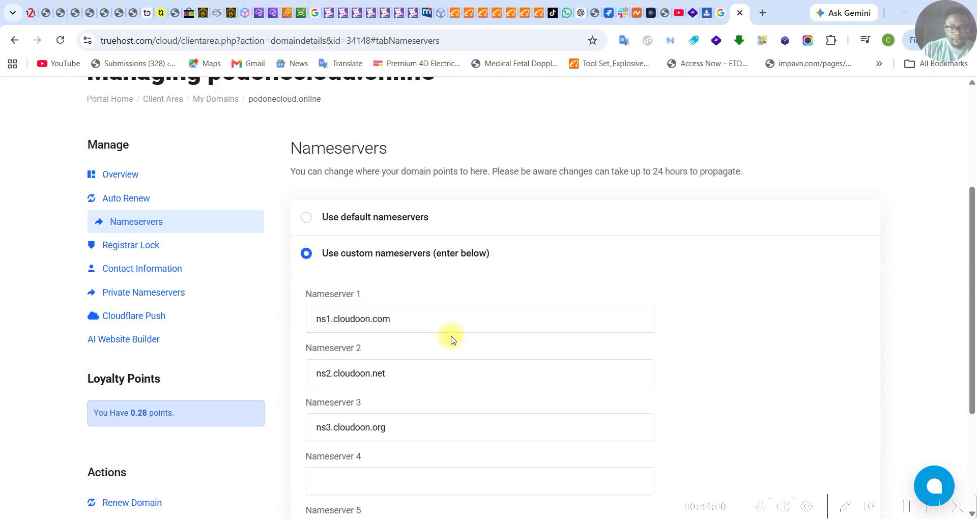
pyautogui.scroll(-1, 519, 300)
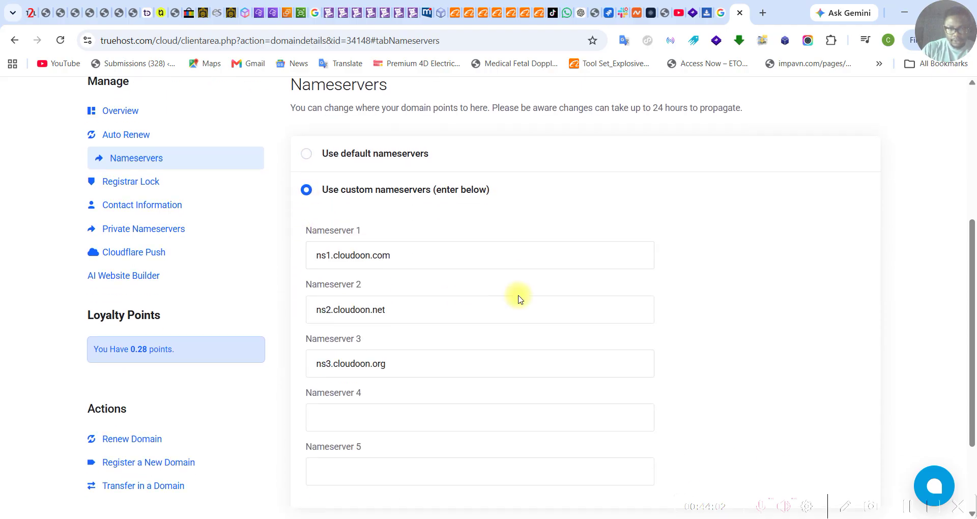
pyautogui.scroll(-1, 519, 299)
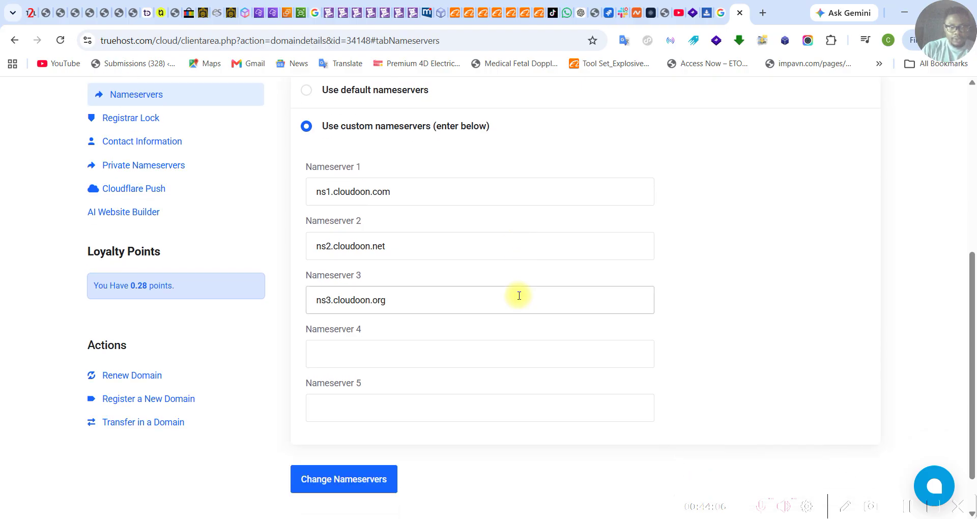
pyautogui.scroll(1, 520, 295)
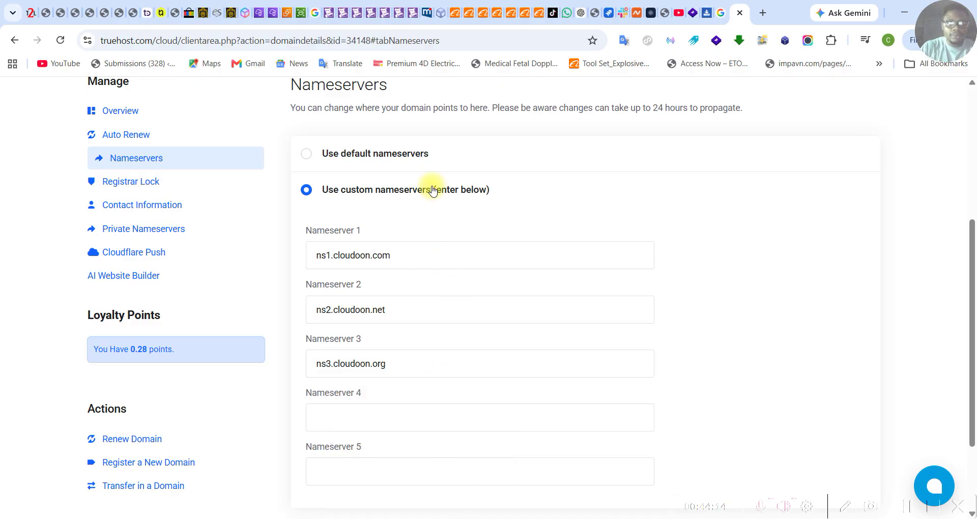
pyautogui.scroll(1, 423, 166)
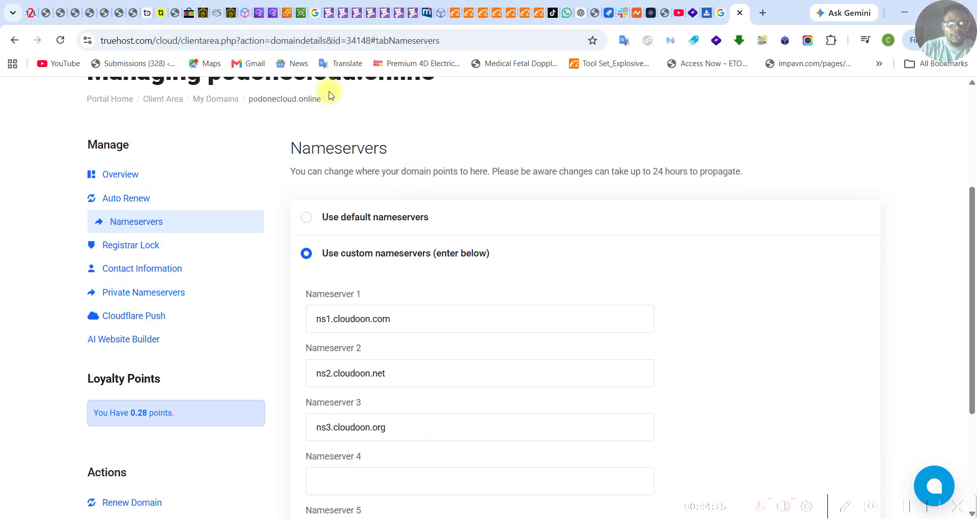
# Switch to the AWS console, search for "route 53" and open the Route 53 service in a new browser tab
pyautogui.click(288, 21)
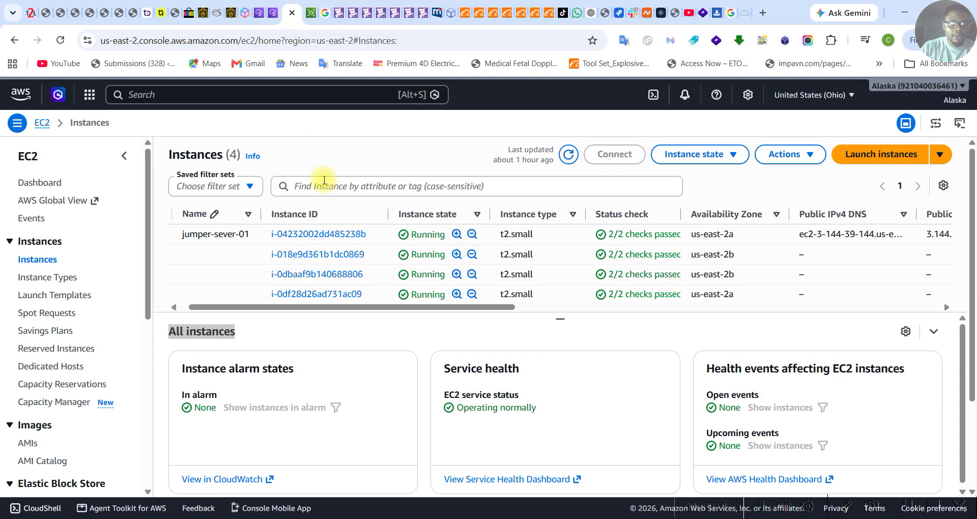
pyautogui.click(217, 95)
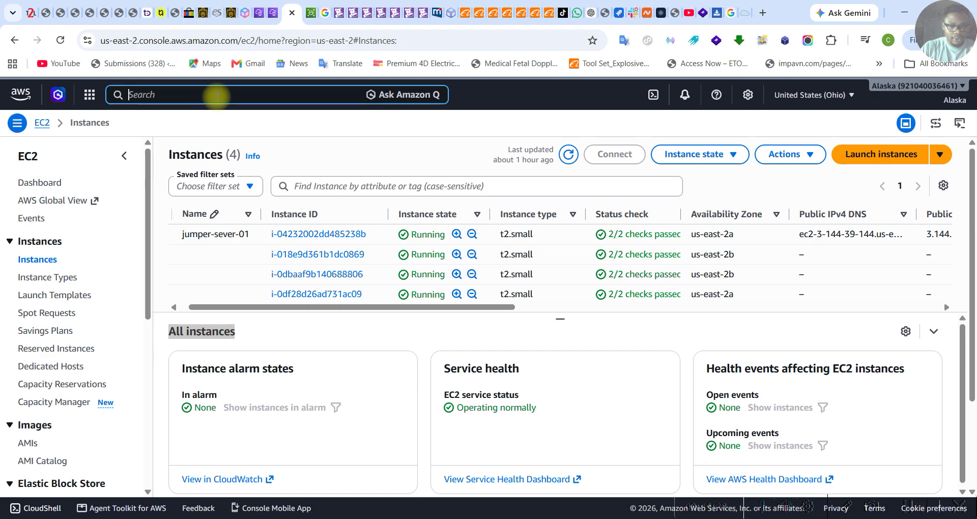
pyautogui.write('rout')
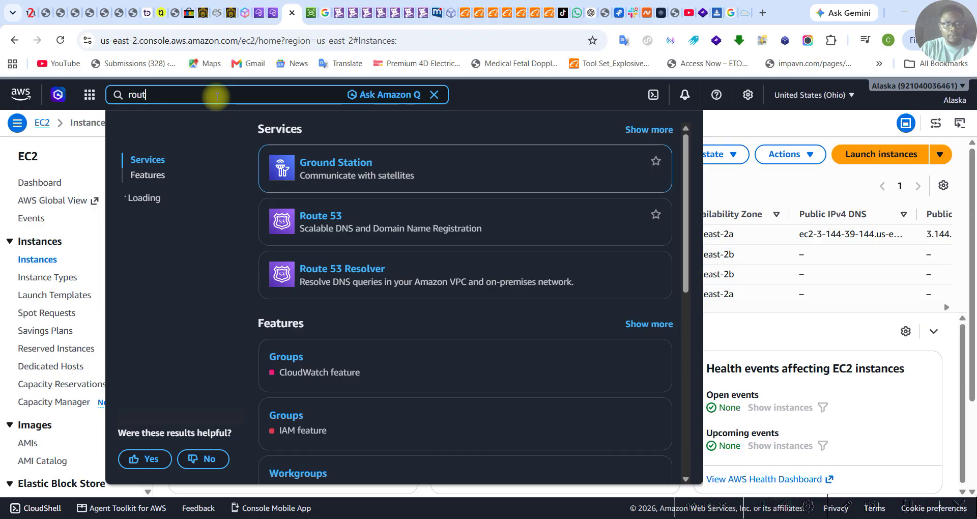
pyautogui.write('e 53')
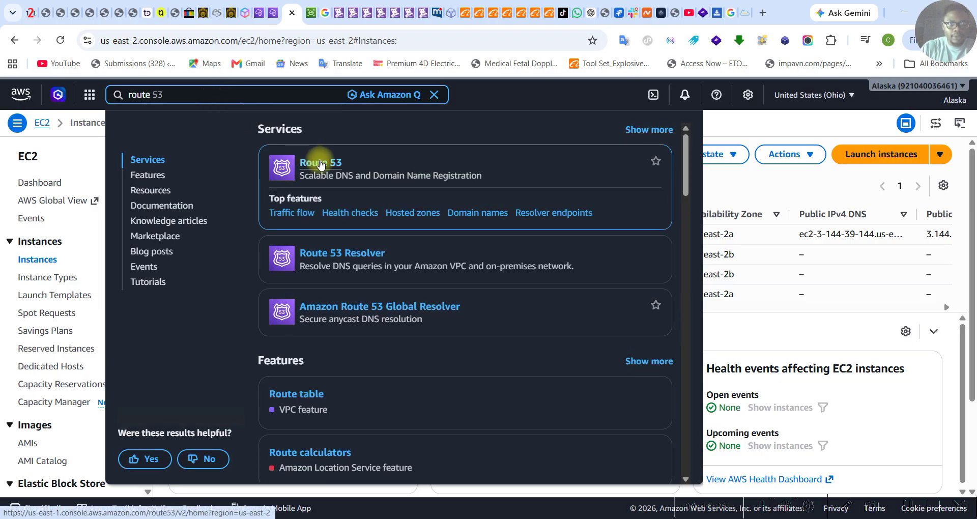
pyautogui.rightClick(320, 164)
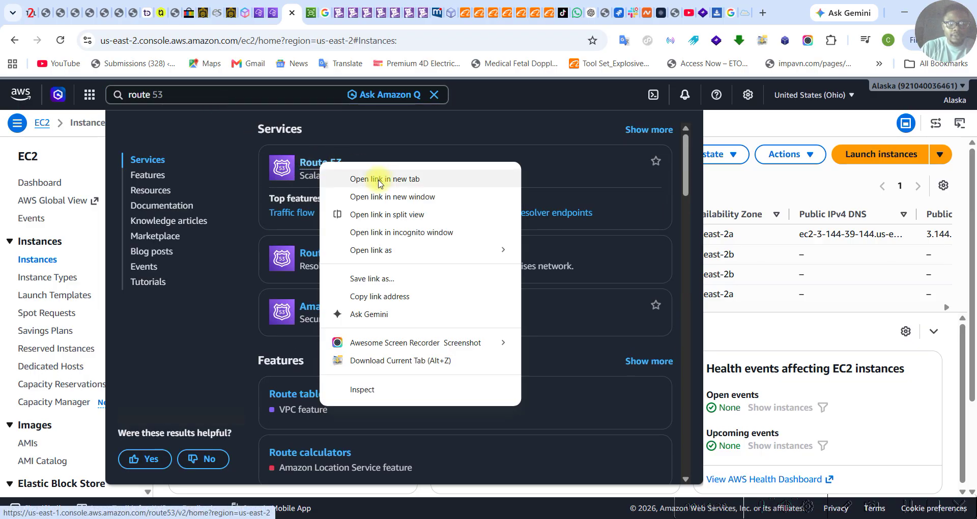
pyautogui.click(378, 181)
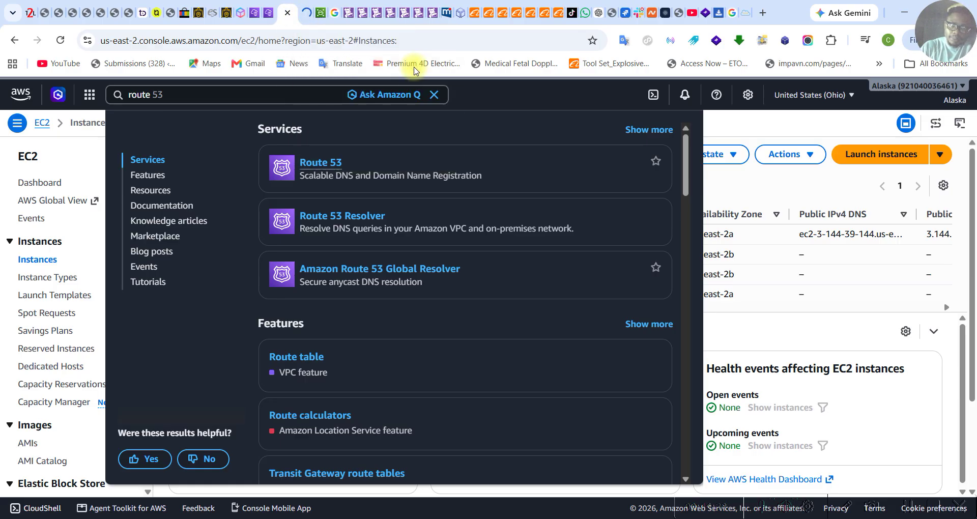
pyautogui.click(436, 96)
pyautogui.click(307, 14)
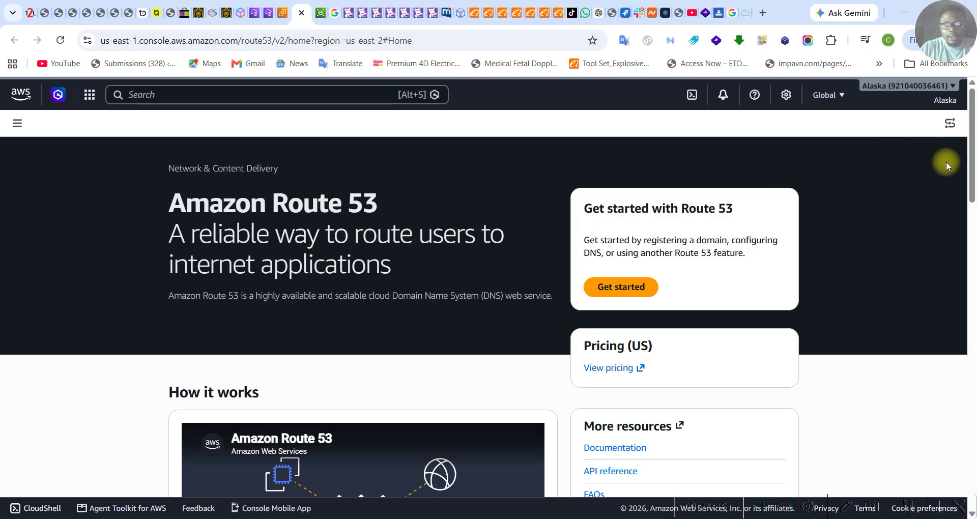
pyautogui.click(841, 97)
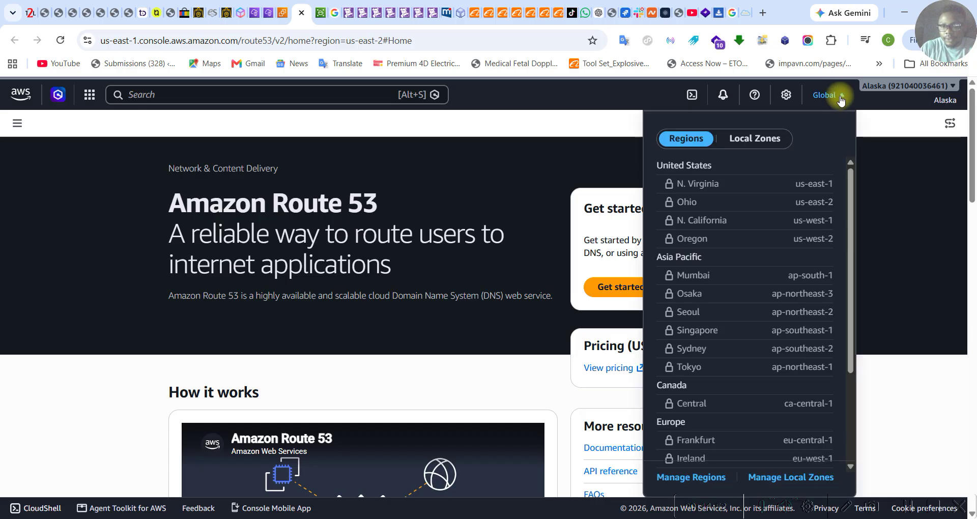
pyautogui.click(840, 95)
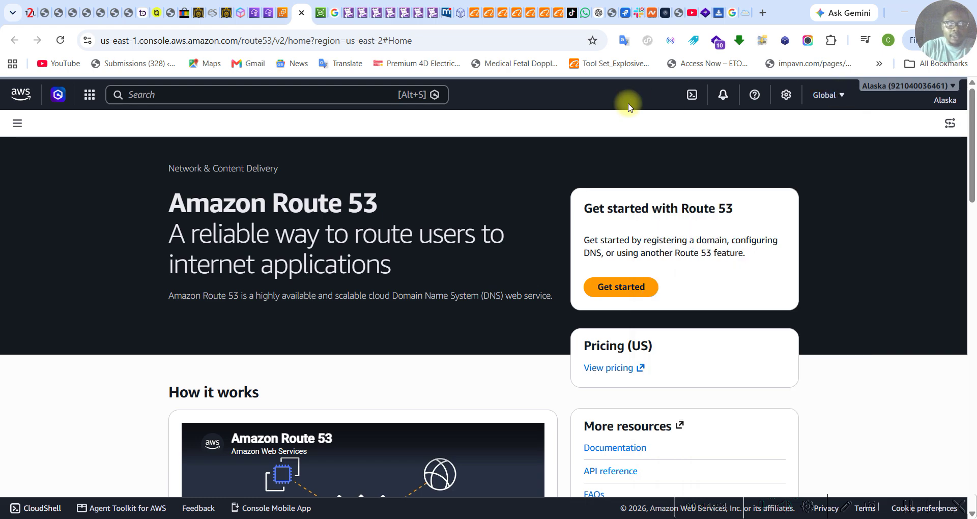
# Return to the AWS EC2 console, search for "route 53" and open the Route 53 service dashboard
pyautogui.click(283, 13)
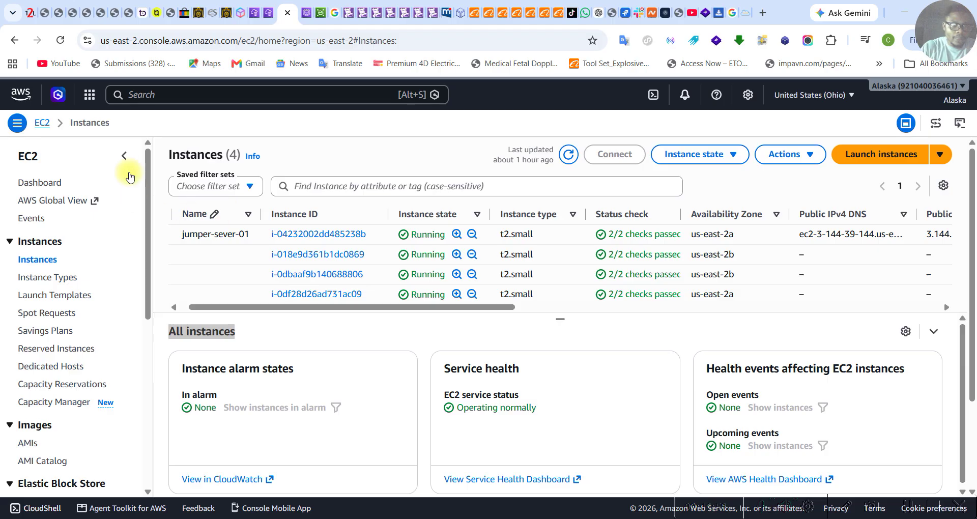
pyautogui.click(145, 95)
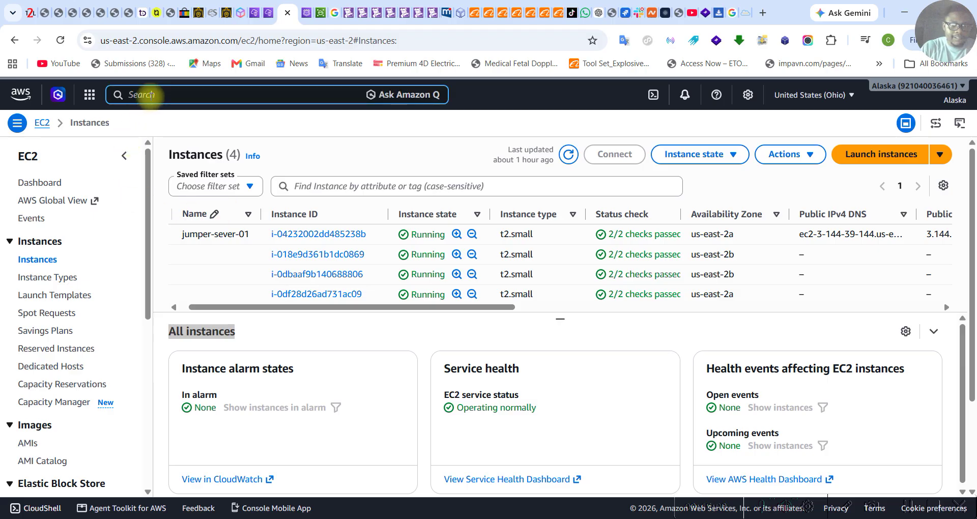
pyautogui.write('route 53')
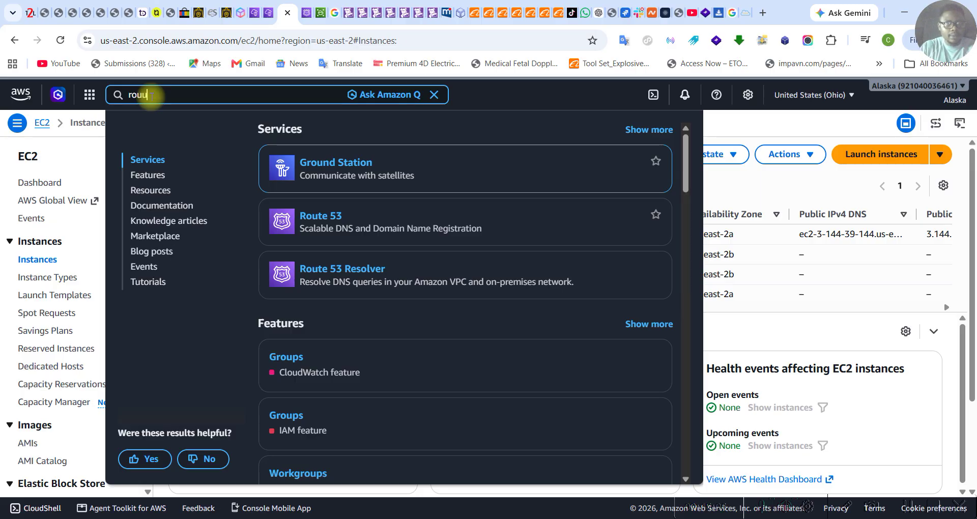
pyautogui.press('BackSpace')
pyautogui.write('t')
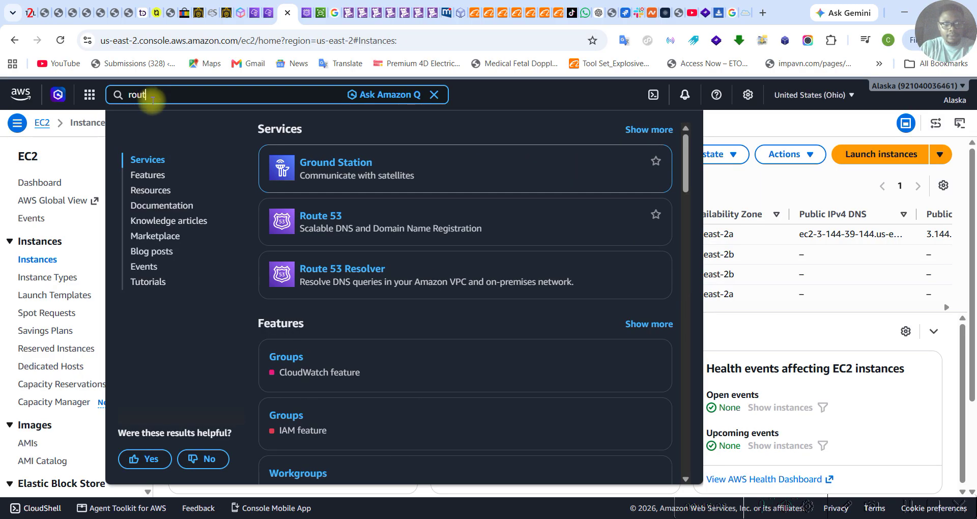
pyautogui.write('e 53')
pyautogui.click(329, 220)
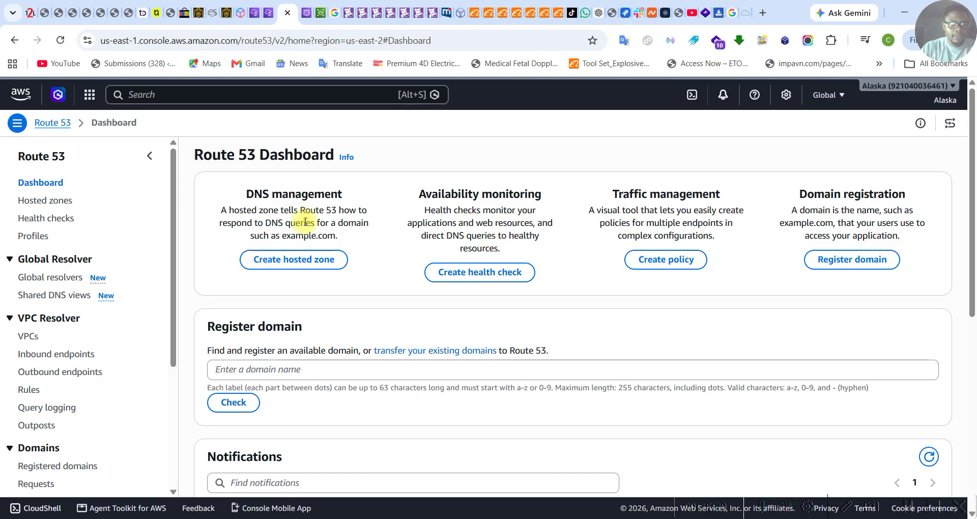
# Go to the Route 53 hosted zones and start creating a new hosted zone
pyautogui.click(43, 204)
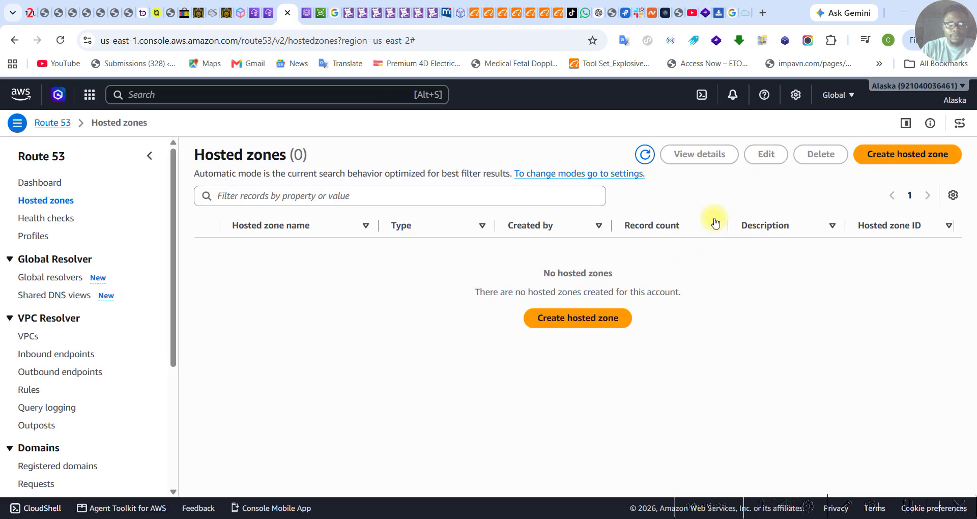
pyautogui.click(885, 160)
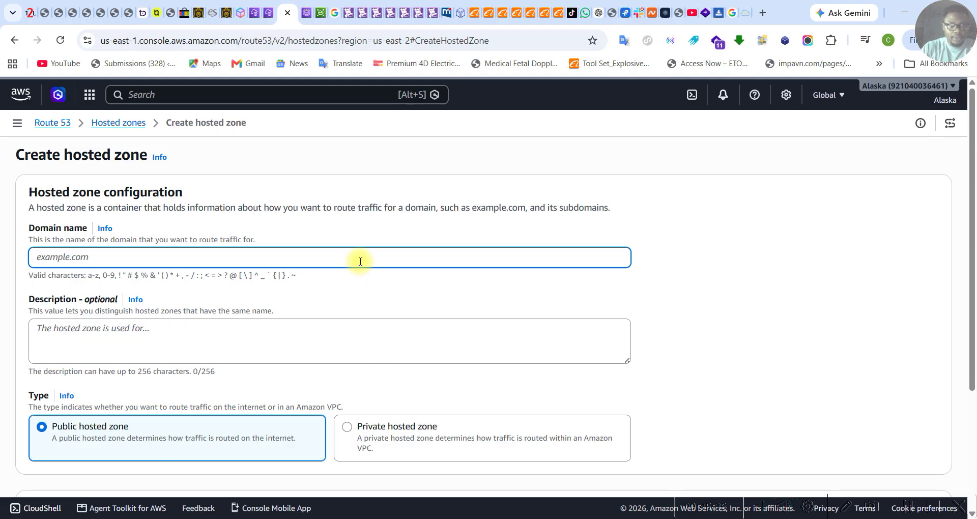
pyautogui.moveTo(617, 517)
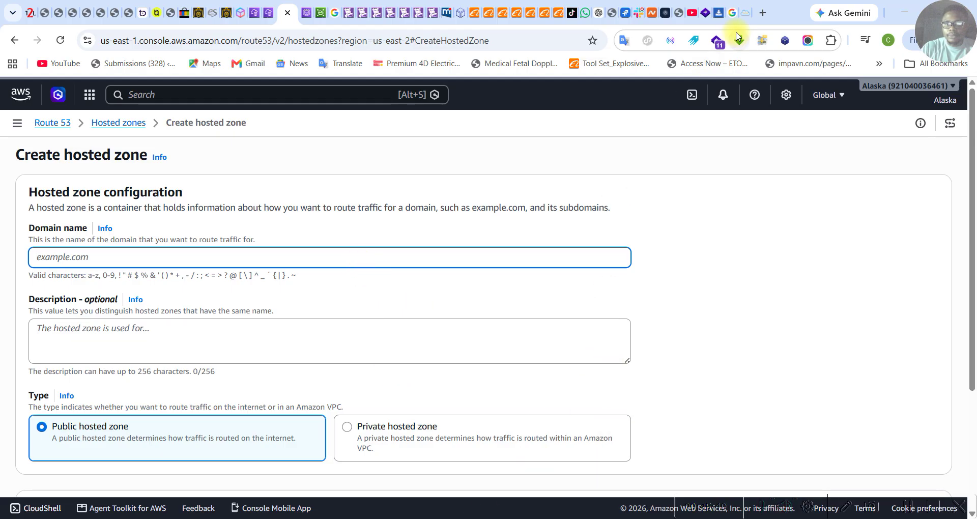
# Switch to Truehost and open the management page of podonecloud.online in a second browser tab
pyautogui.click(746, 13)
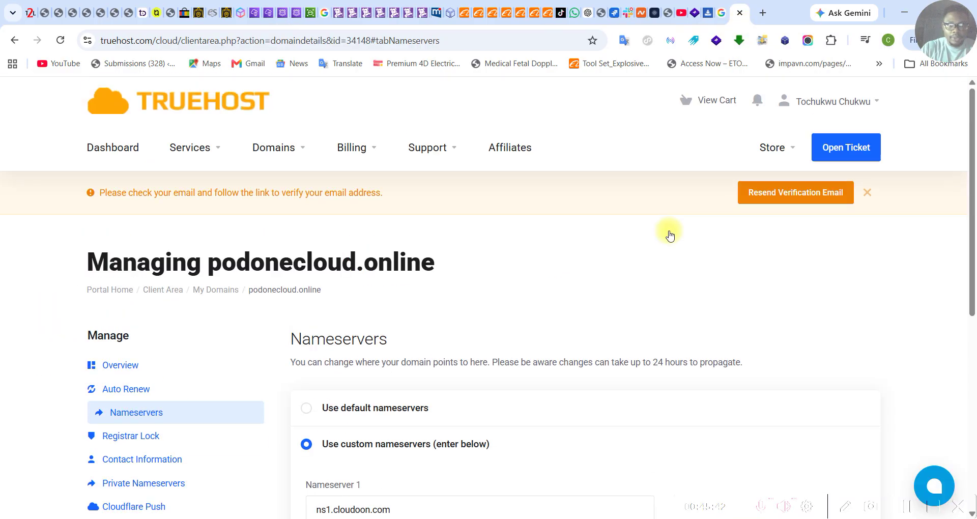
pyautogui.scroll(-3, 669, 234)
pyautogui.scroll(-3, 670, 231)
pyautogui.scroll(6, 669, 235)
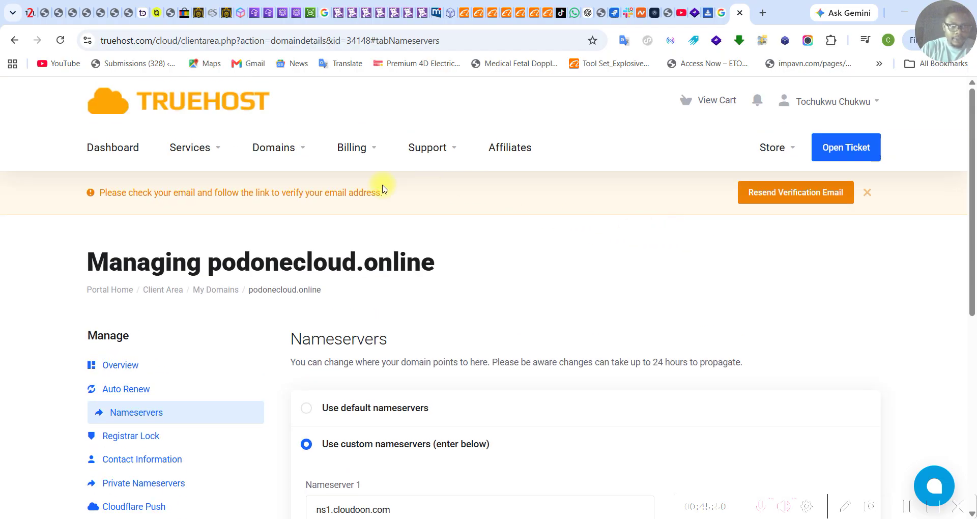
pyautogui.rightClick(275, 150)
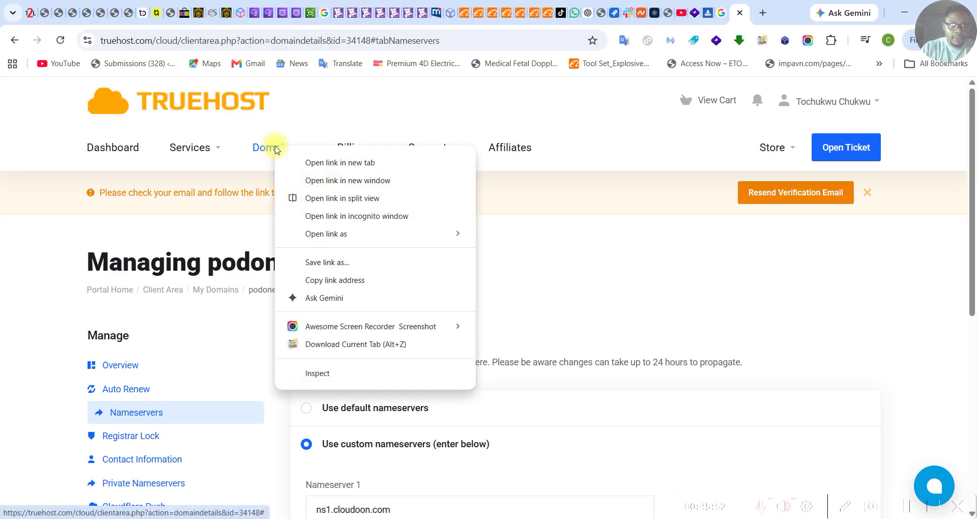
pyautogui.click(333, 162)
pyautogui.click(747, 14)
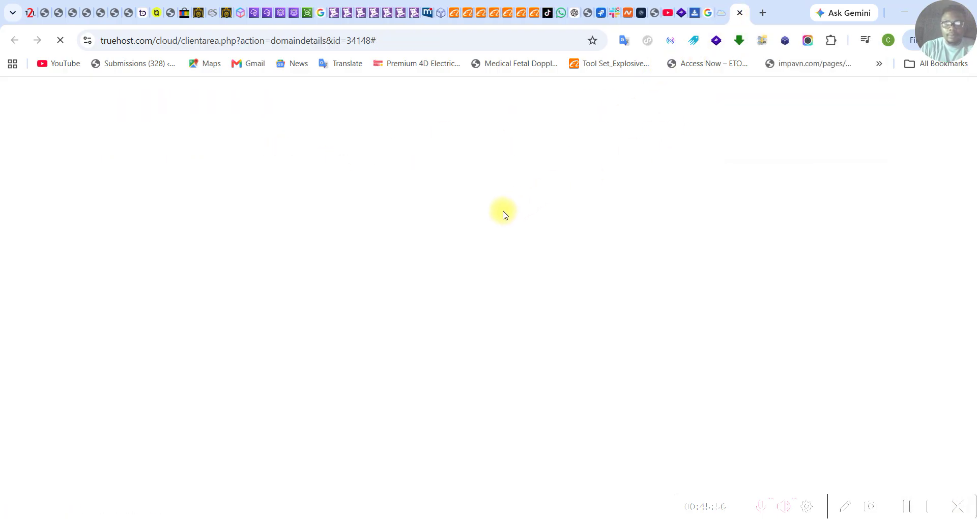
# Go through the client dashboard to the account's My Domains list in the new browser tab
pyautogui.scroll(-3, 544, 251)
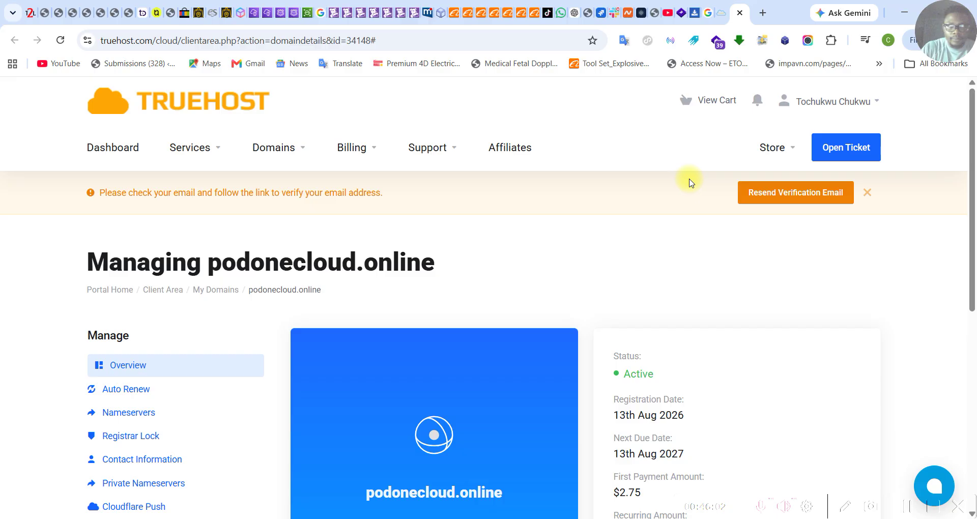
pyautogui.click(136, 151)
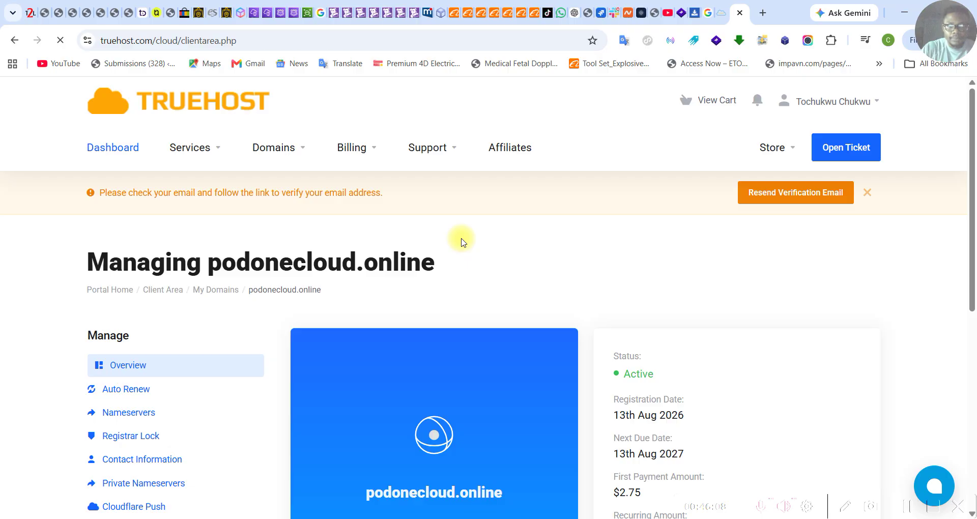
pyautogui.scroll(-5, 468, 253)
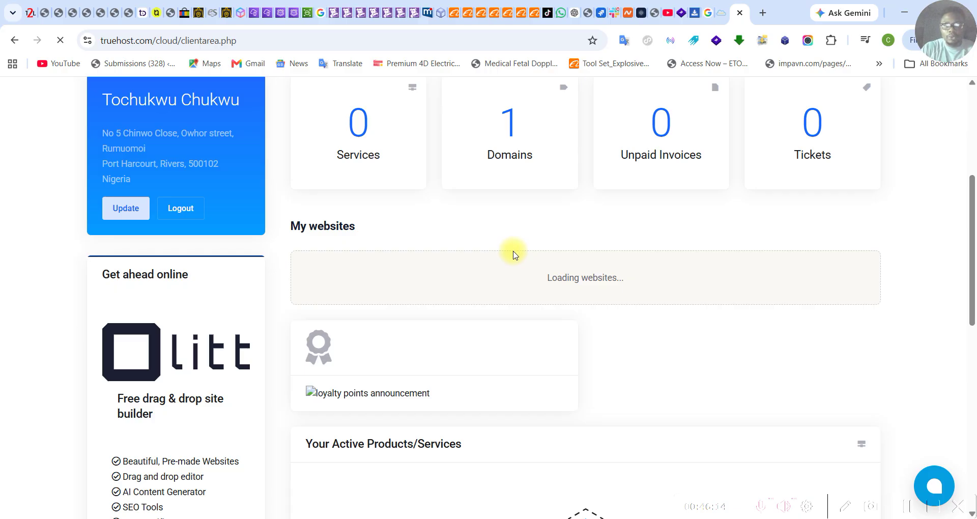
pyautogui.scroll(-1, 513, 253)
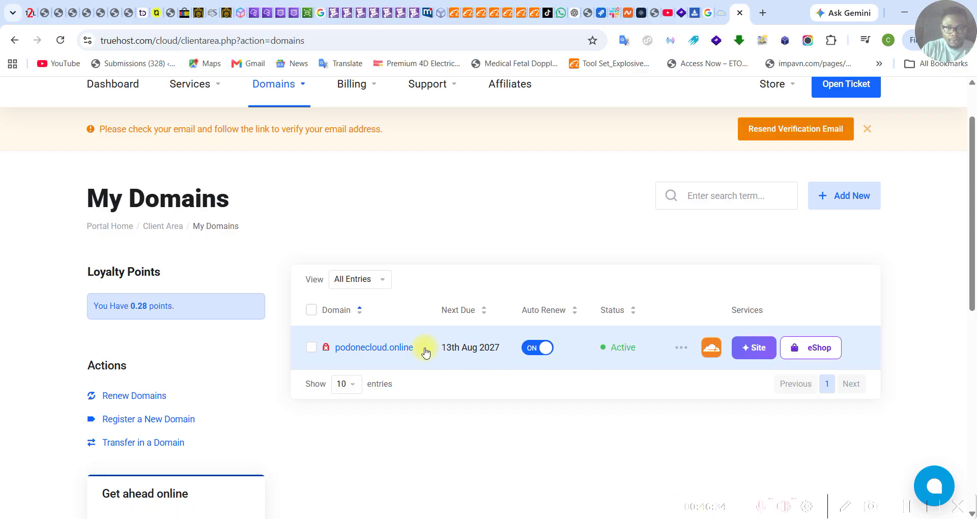
# Copy the domain name podonecloud.online from the domain list and open the domain's management page
pyautogui.moveTo(395, 346); pyautogui.dragTo(348, 346)
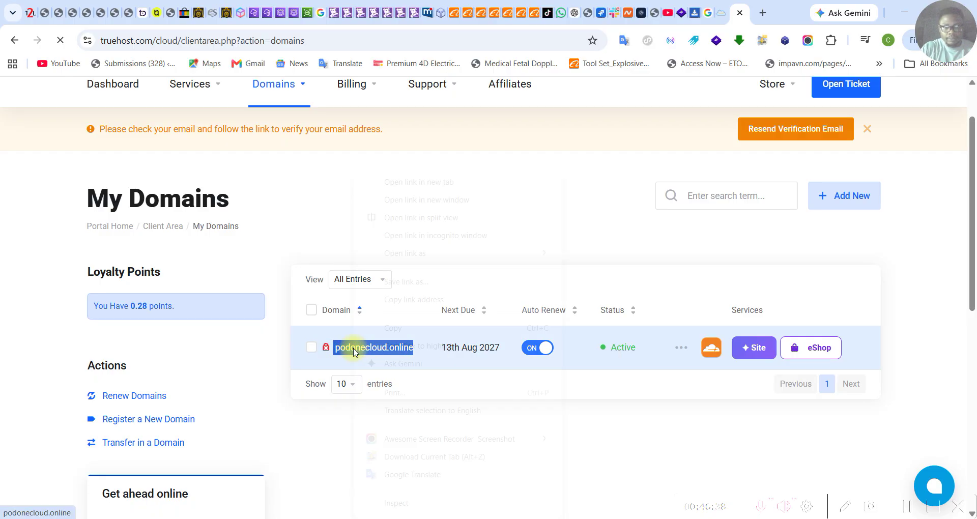
pyautogui.rightClick(355, 348)
pyautogui.click(402, 328)
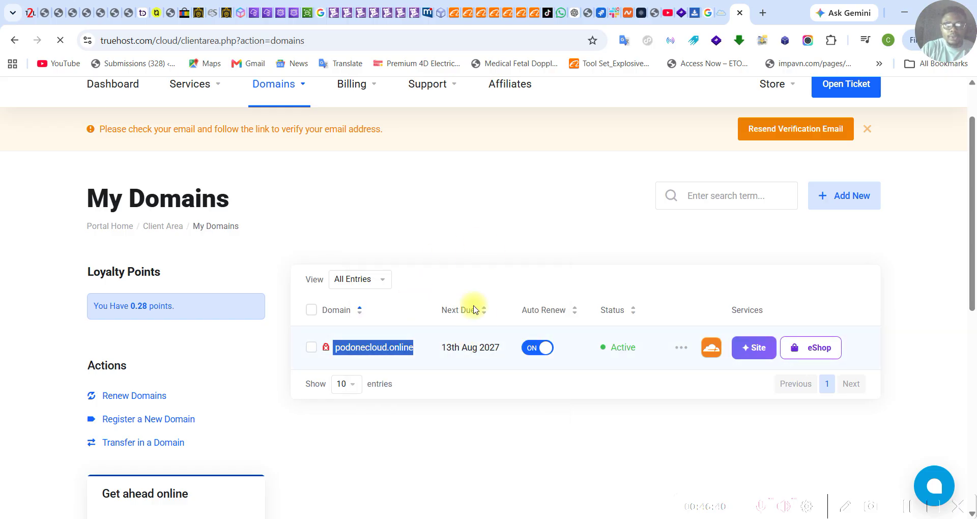
pyautogui.click(465, 332)
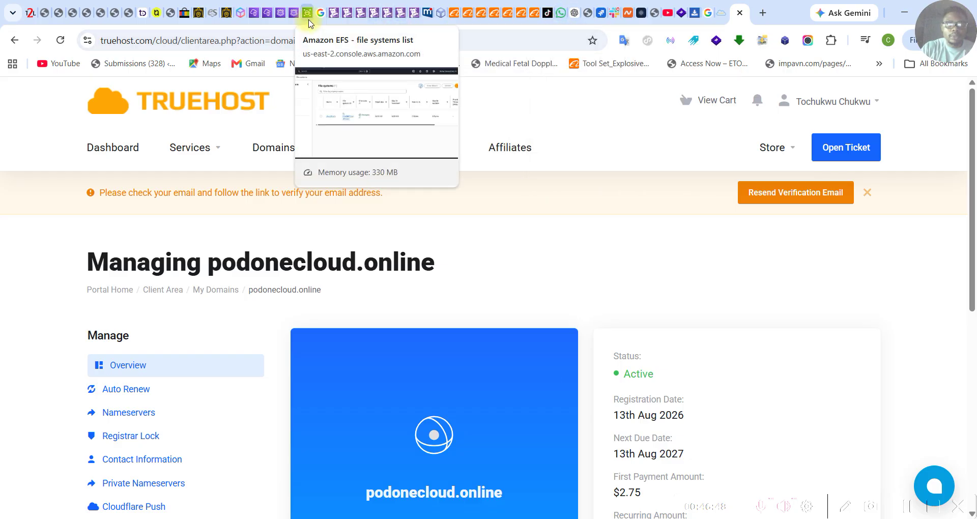
# Switch to the AWS console and create a public hosted zone with the copied domain name podonecloud.online
pyautogui.click(280, 21)
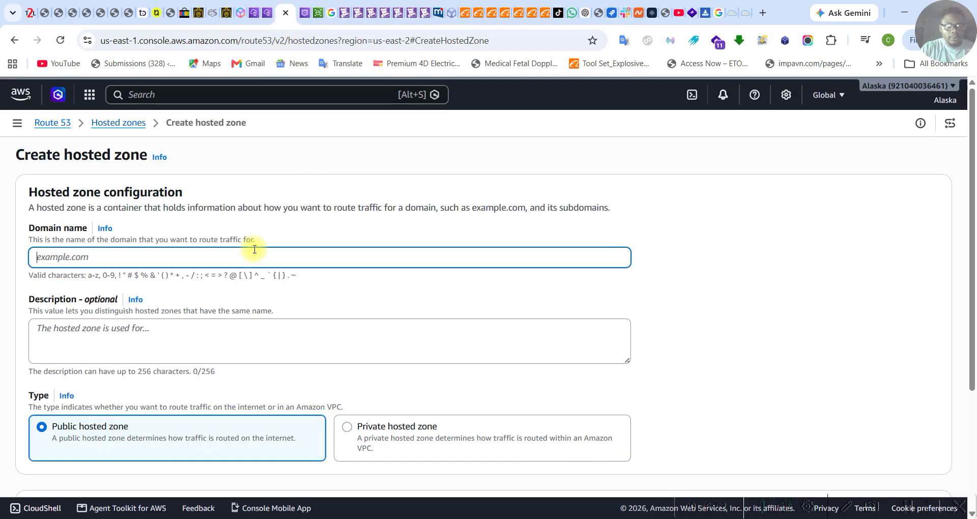
pyautogui.hotkey('ctrl', 'v')
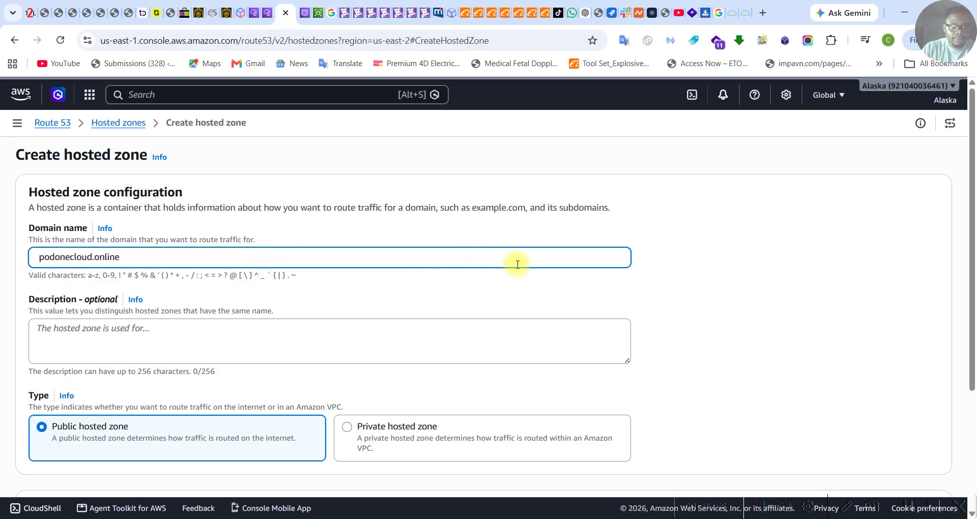
pyautogui.scroll(-3, 540, 262)
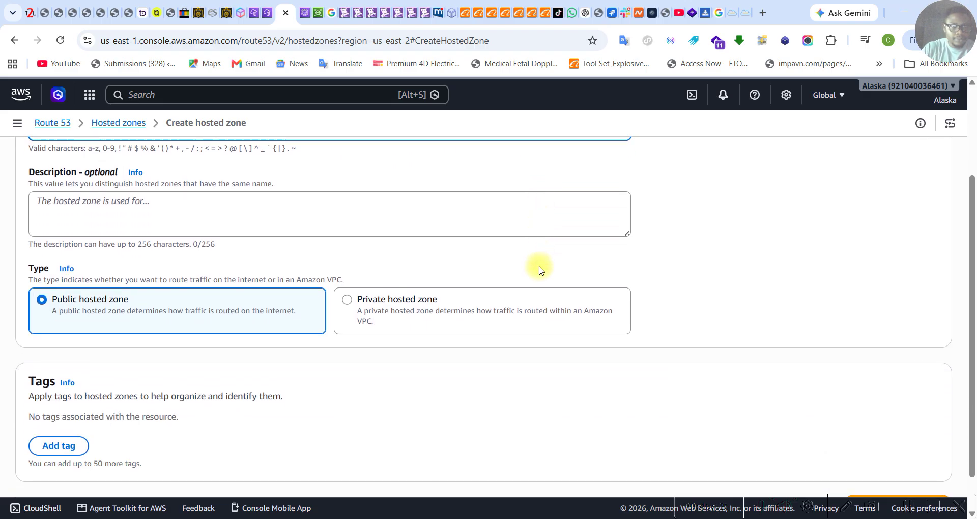
pyautogui.scroll(-1, 539, 270)
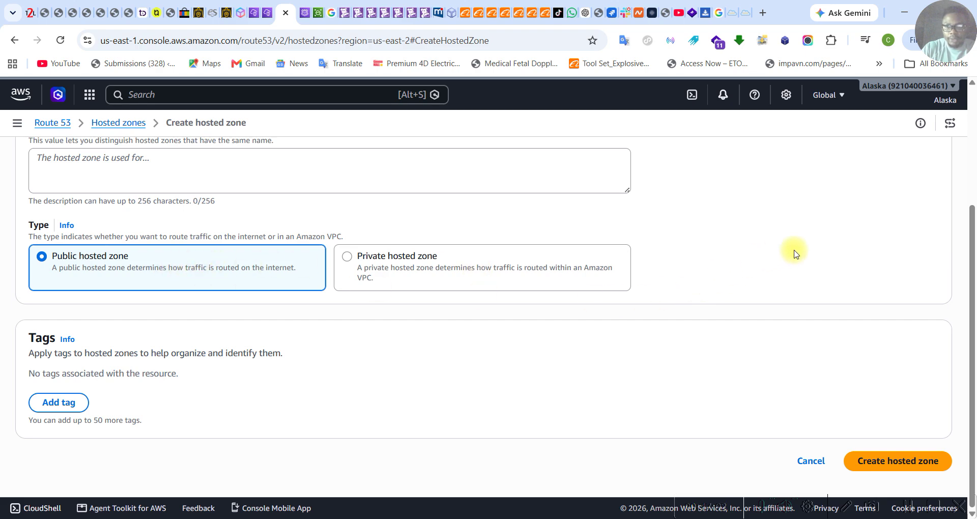
pyautogui.scroll(4, 742, 275)
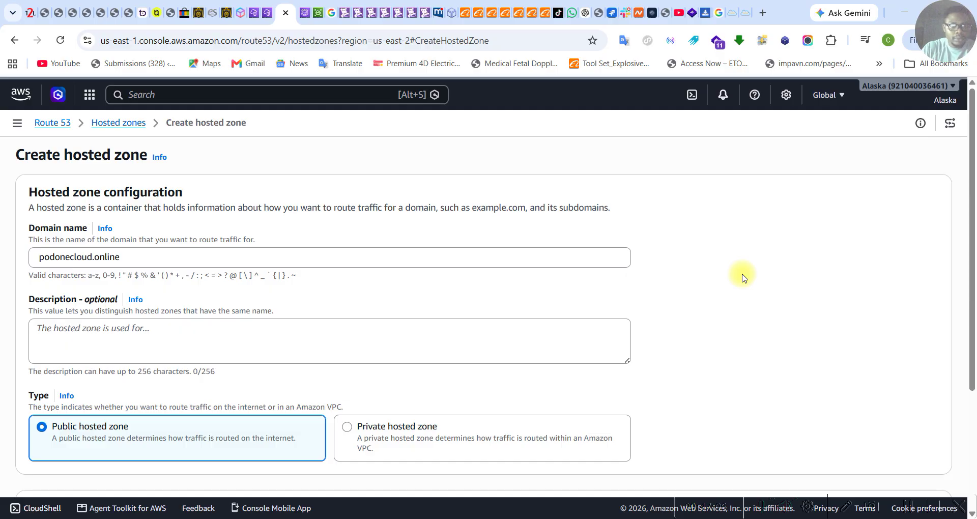
pyautogui.scroll(-4, 742, 275)
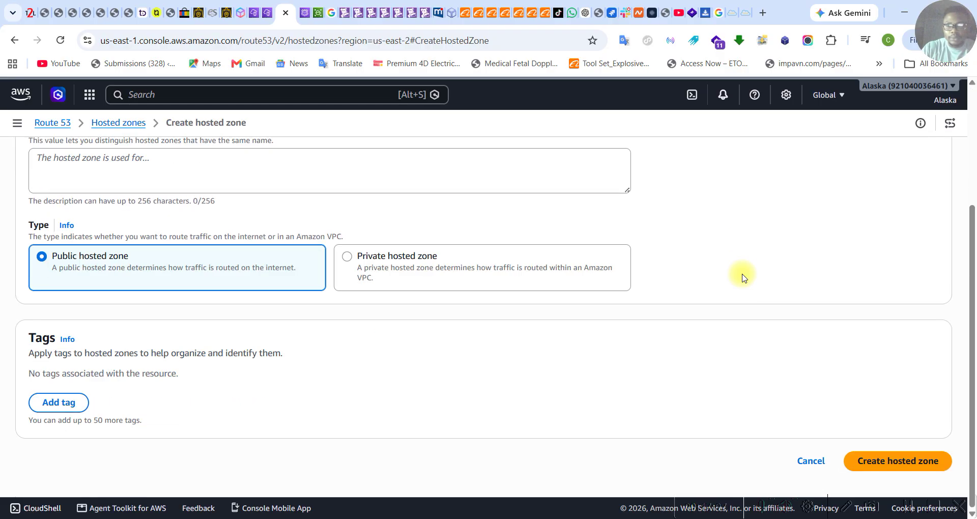
pyautogui.click(901, 463)
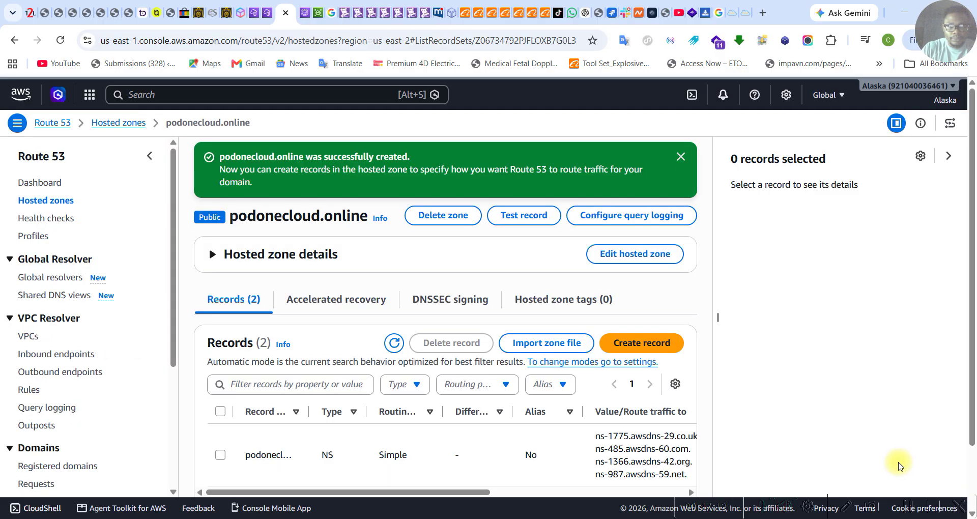
# Dismiss the creation notice, collapse the record details pane and examine the hosted zone's NS and SOA records
pyautogui.scroll(-2, 743, 343)
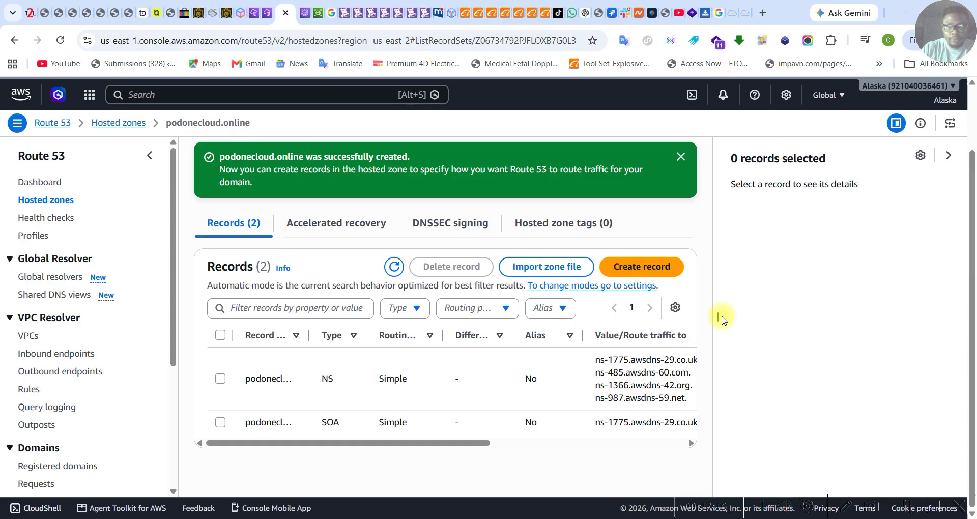
pyautogui.click(681, 157)
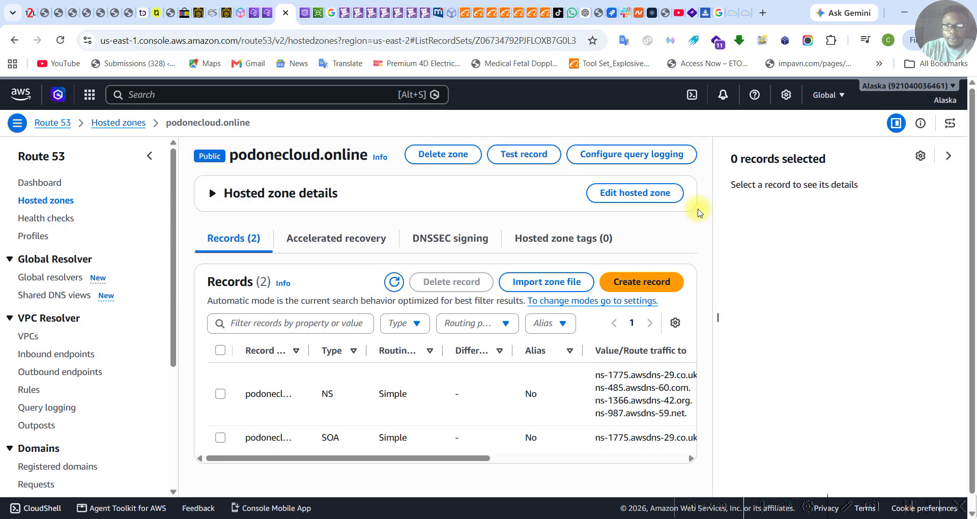
pyautogui.click(948, 157)
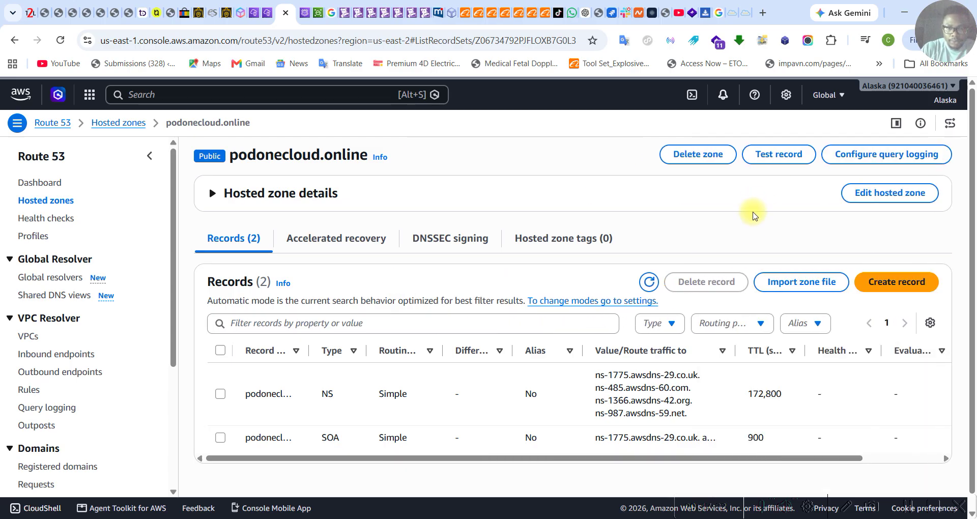
pyautogui.scroll(-1, 751, 239)
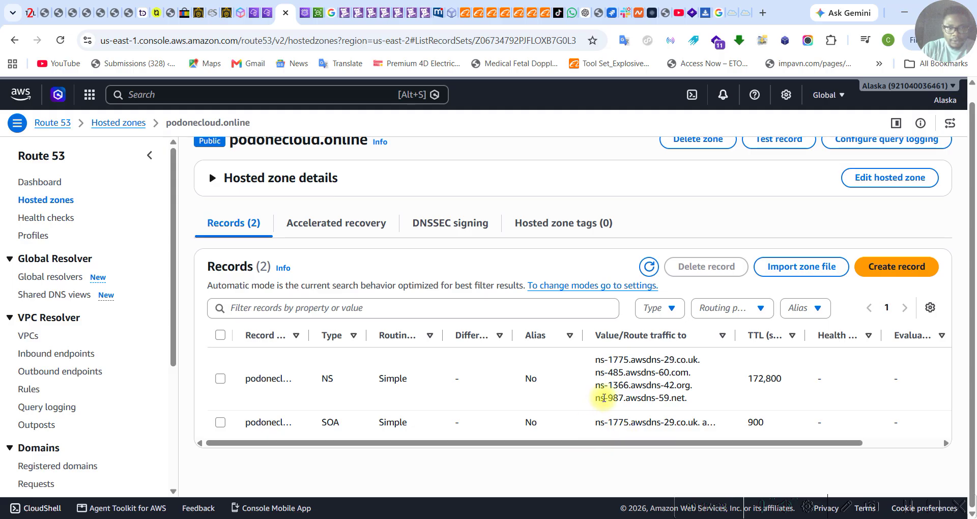
pyautogui.scroll(1, 606, 398)
pyautogui.scroll(-1, 606, 399)
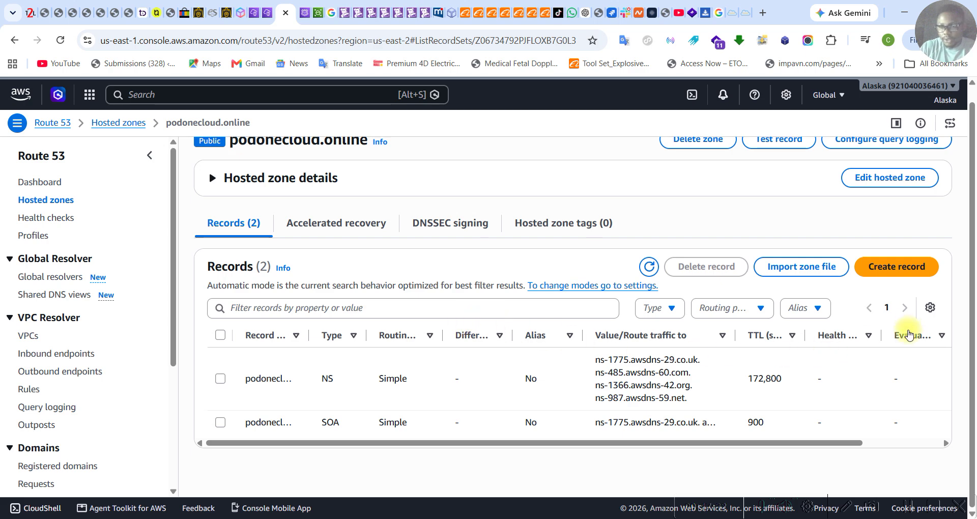
pyautogui.hscroll(1, 888, 446)
pyautogui.moveTo(888, 445); pyautogui.dragTo(803, 445)
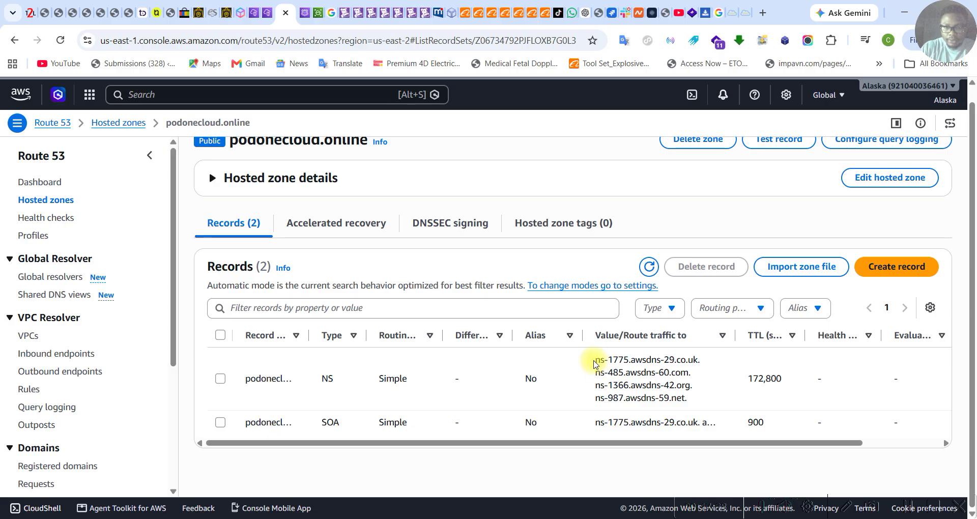
# Copy the first nameserver value, ns-1775.awsdns-29.co.uk., from the hosted zone's NS record
pyautogui.moveTo(607, 360); pyautogui.dragTo(704, 367)
pyautogui.hotkey('ctrl', 'c')
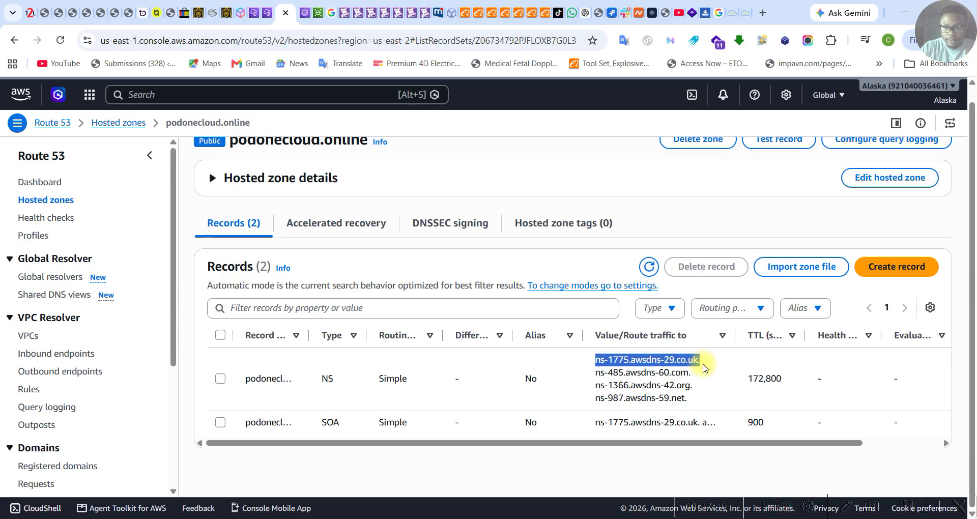
pyautogui.rightClick(696, 361)
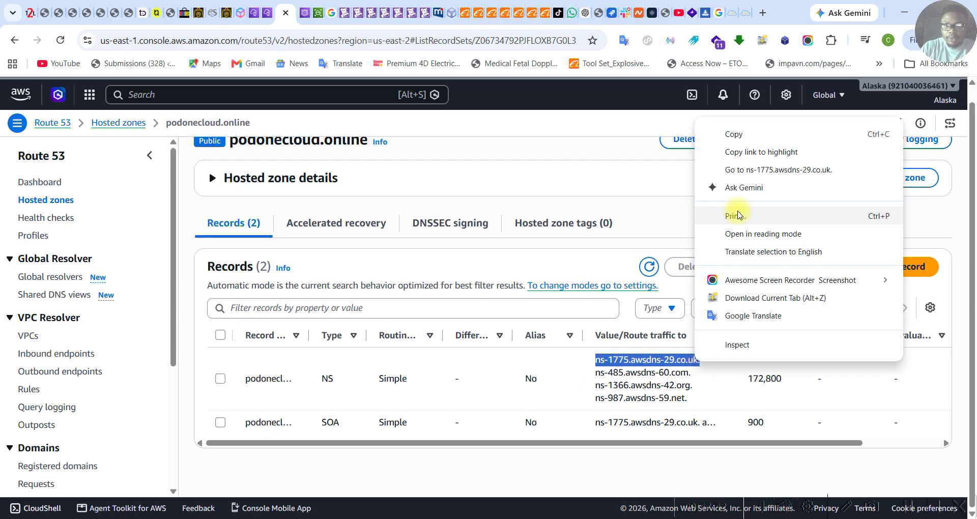
pyautogui.click(729, 133)
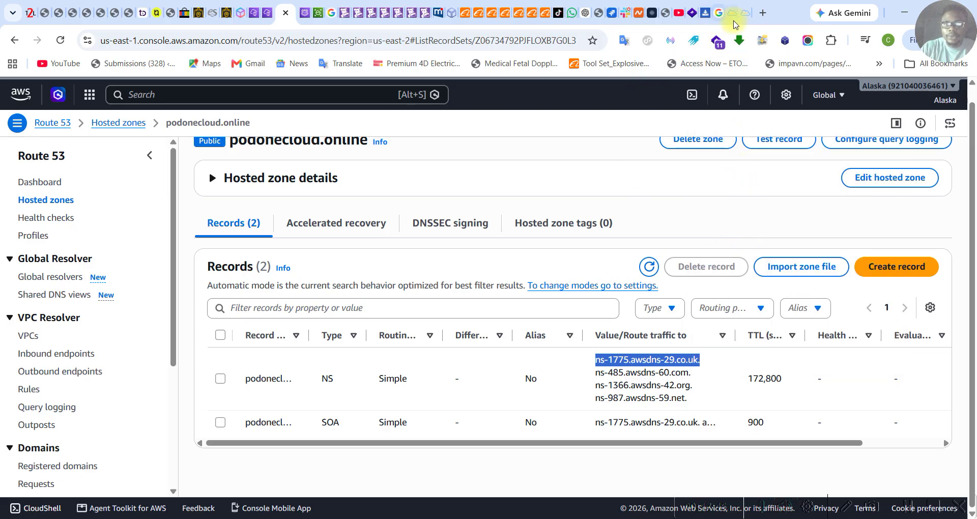
# Switch to the Truehost domain page and replace Nameserver 1 with the copied value ns-1775.awsdns-29.co.uk
pyautogui.click(733, 19)
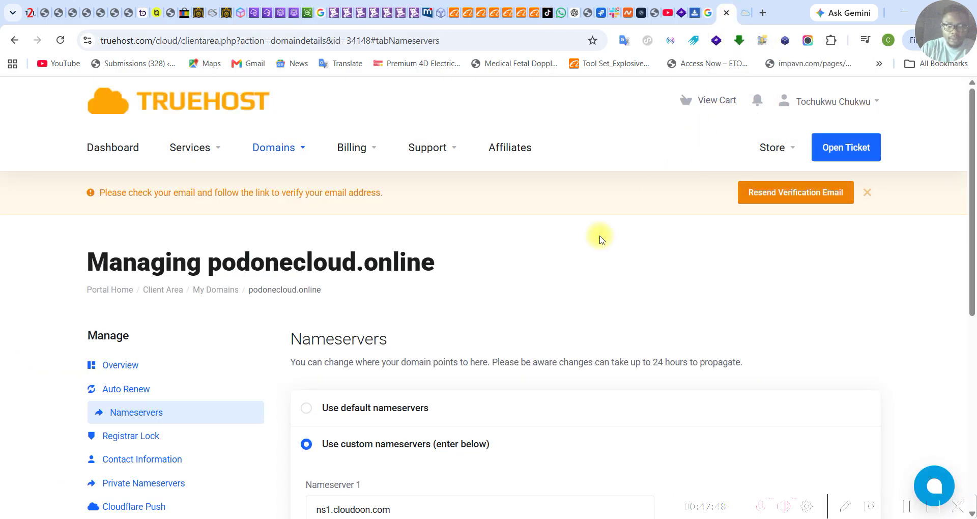
pyautogui.scroll(-5, 573, 196)
pyautogui.click(414, 191)
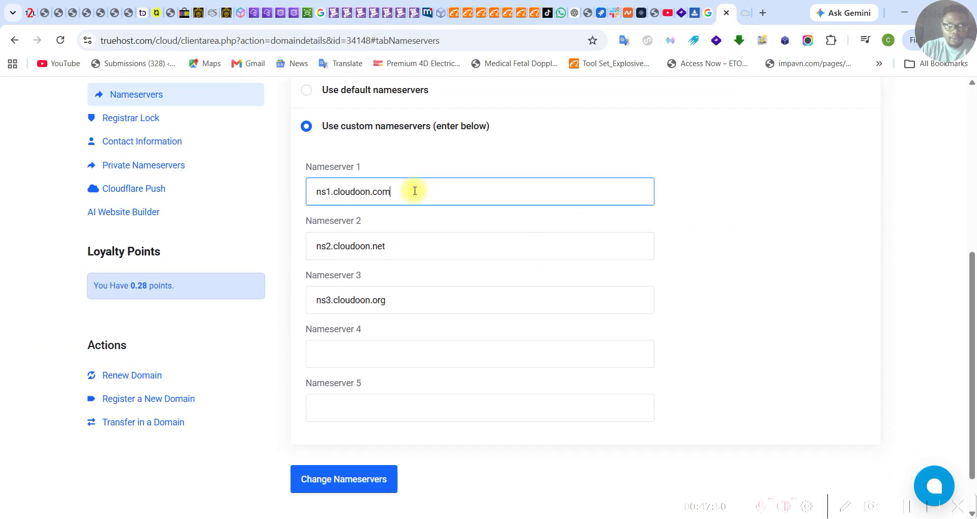
pyautogui.hotkey('ctrl', 'a')
pyautogui.hotkey('ctrl', 'v')
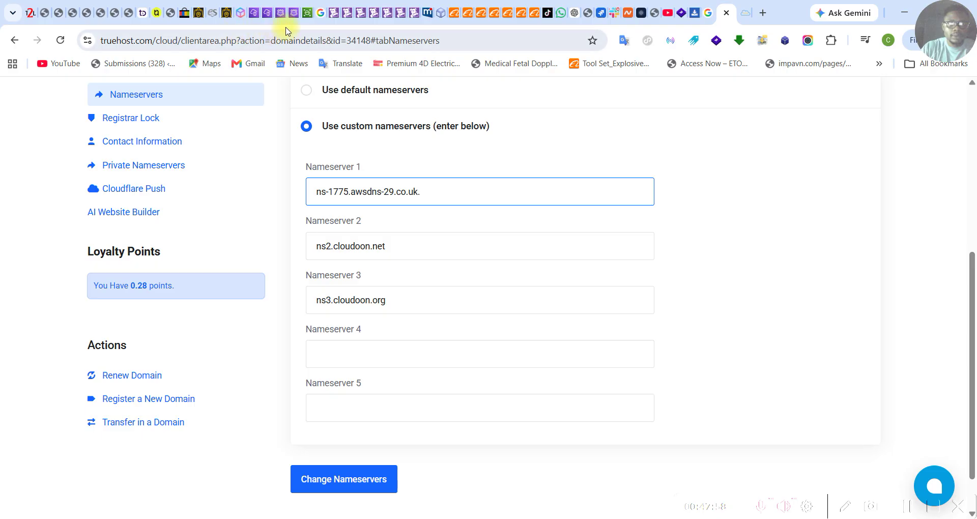
# Return to the AWS hosted zone and copy the second nameserver value, ns-485.awsdns-60.com., from the NS record
pyautogui.moveTo(281, 18)
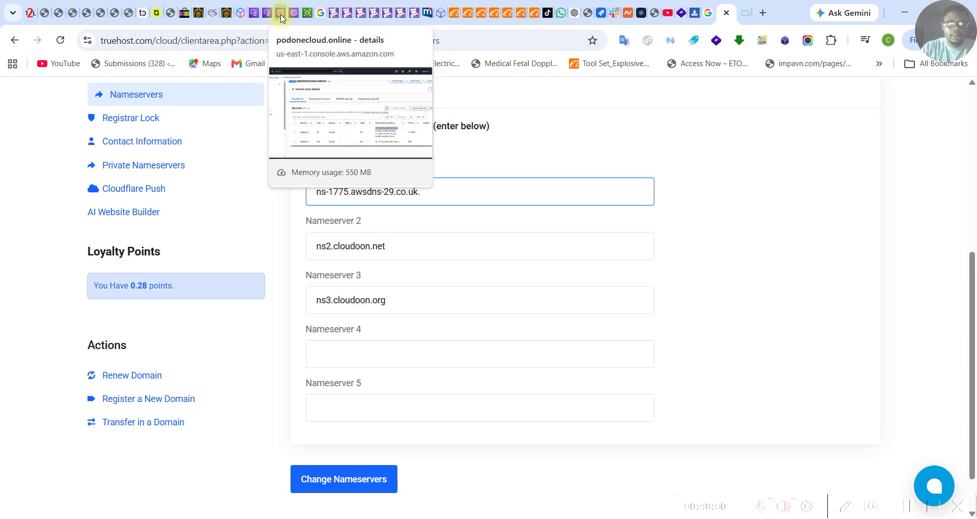
pyautogui.click(281, 18)
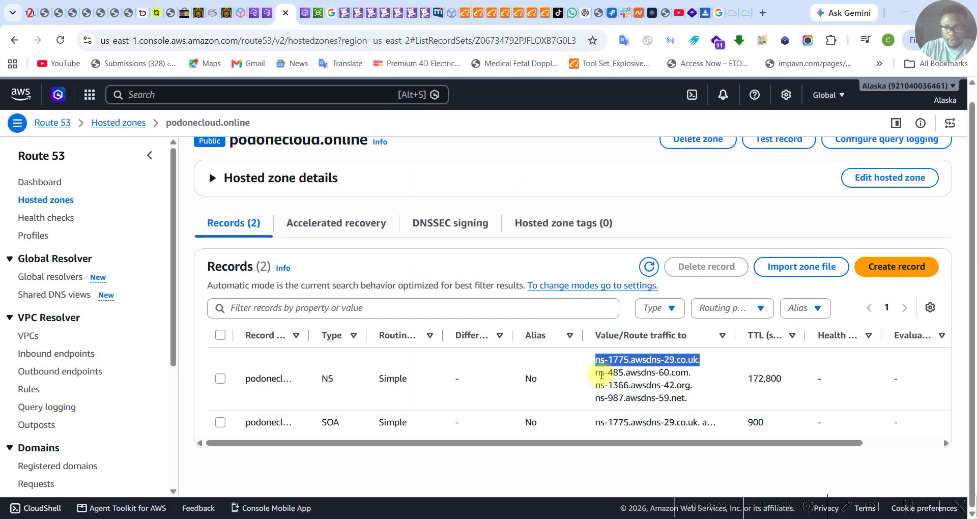
pyautogui.moveTo(599, 373); pyautogui.dragTo(685, 373)
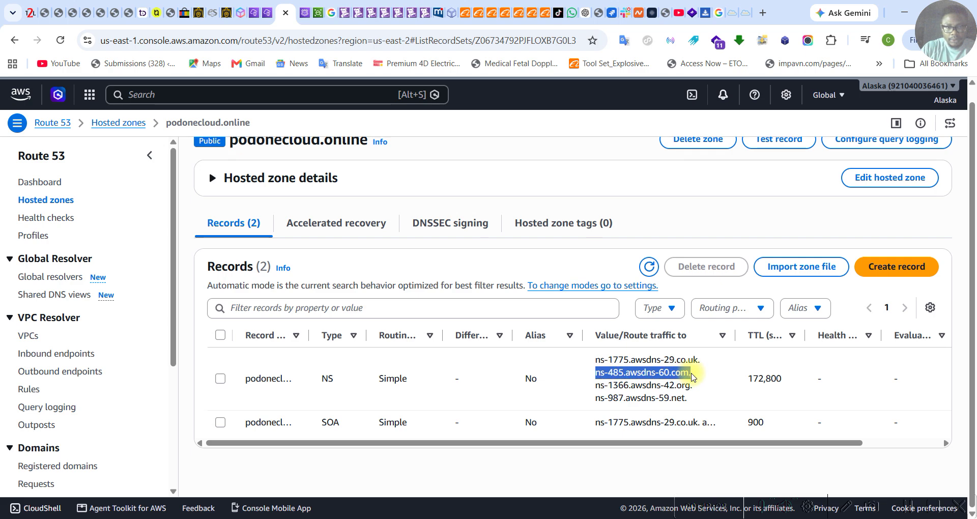
pyautogui.moveTo(692, 377); pyautogui.dragTo(691, 377)
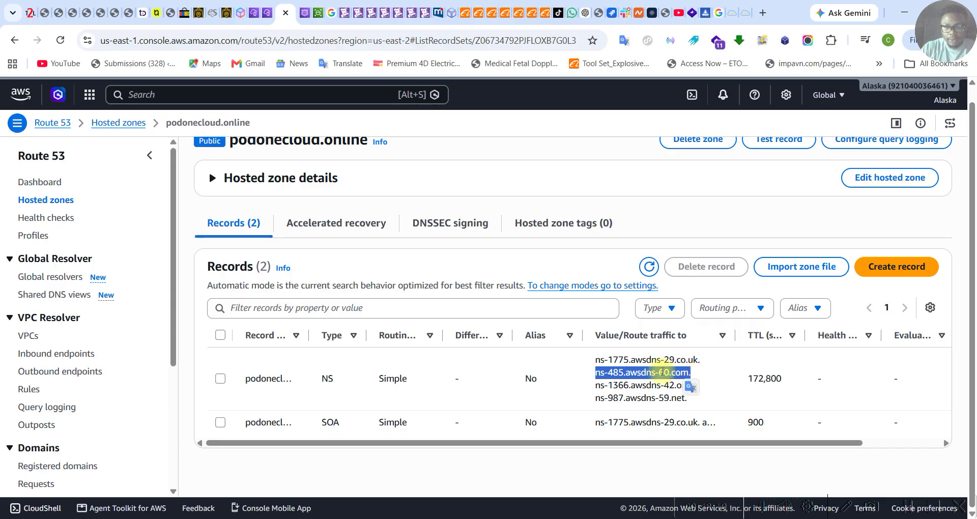
pyautogui.rightClick(661, 373)
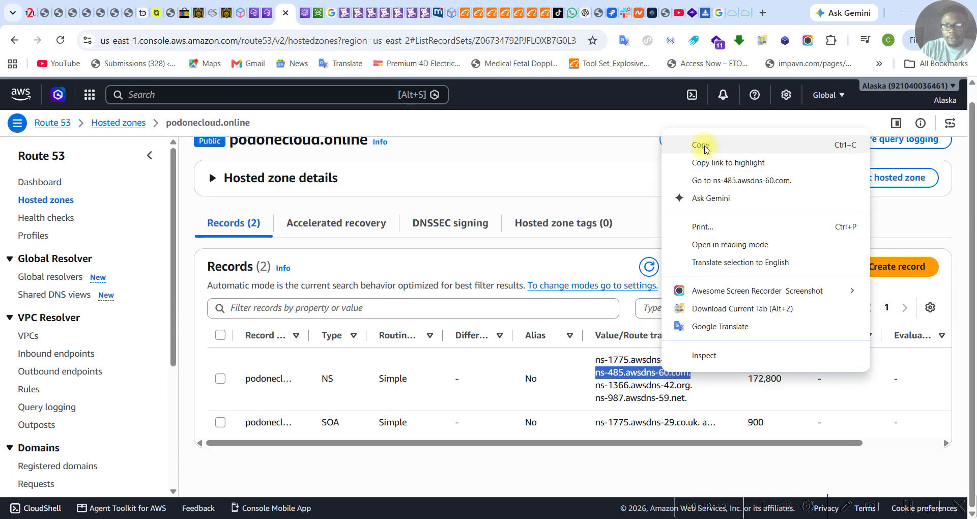
pyautogui.click(708, 146)
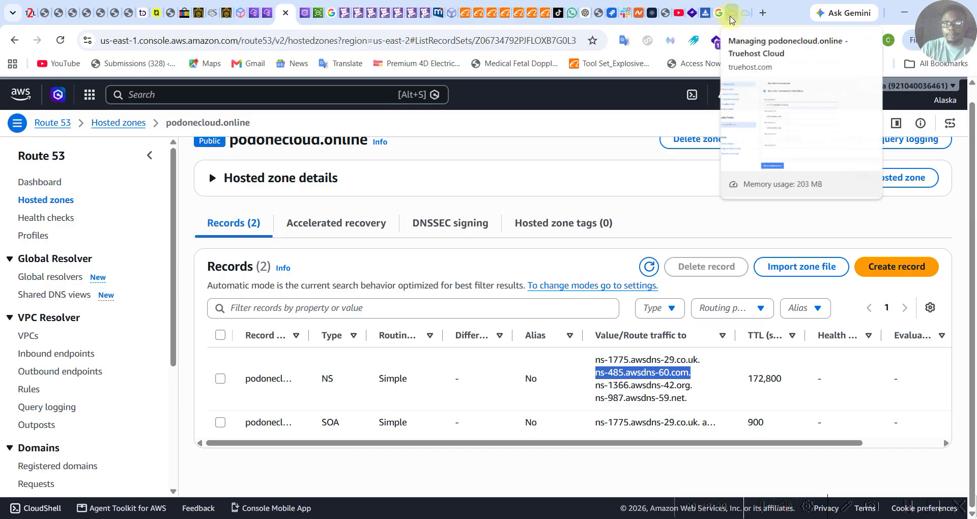
# Back on the Truehost domain page, replace Nameserver 2 with ns-485.awsdns-60.com
pyautogui.click(731, 13)
pyautogui.click(439, 248)
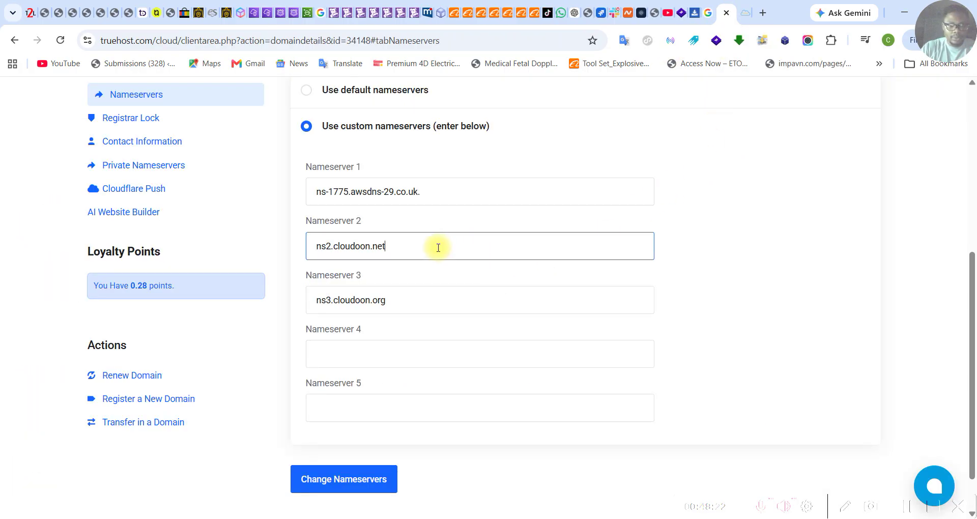
pyautogui.hotkey('ctrl', 'a')
pyautogui.write('ns-485.awsdns-60.com.')
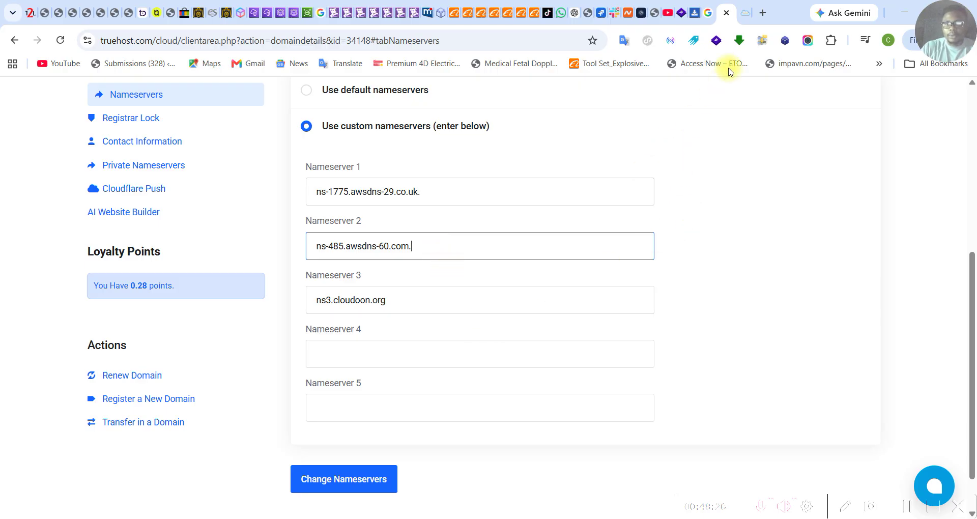
# Copy the third value, ns-1366.awsdns-42.org., from the AWS NS record and replace Nameserver 3 on the Truehost page with it
pyautogui.click(280, 14)
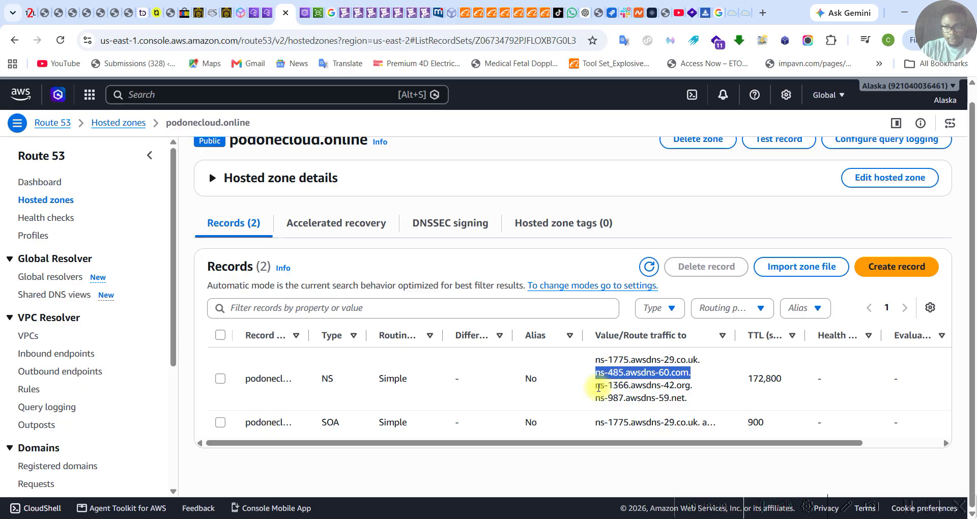
pyautogui.moveTo(596, 387); pyautogui.dragTo(697, 390)
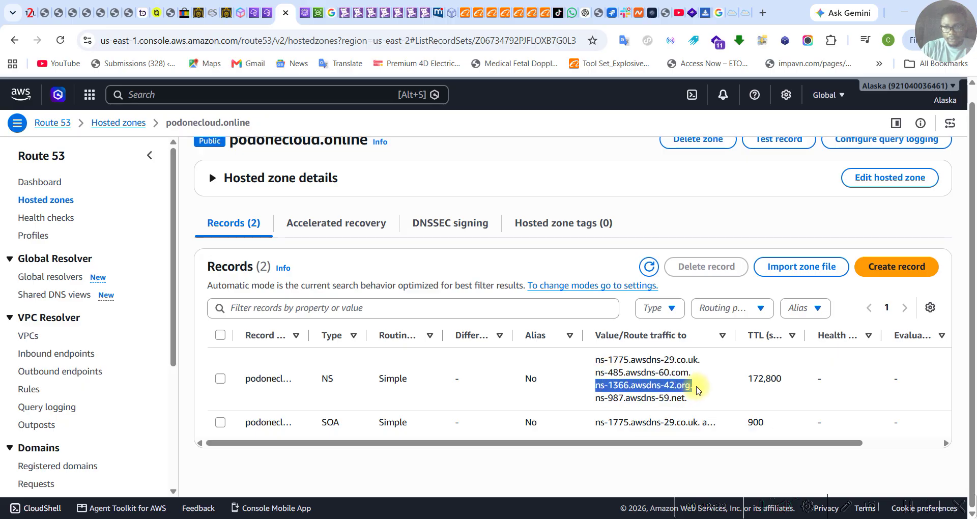
pyautogui.hotkey('ctrl', 'c')
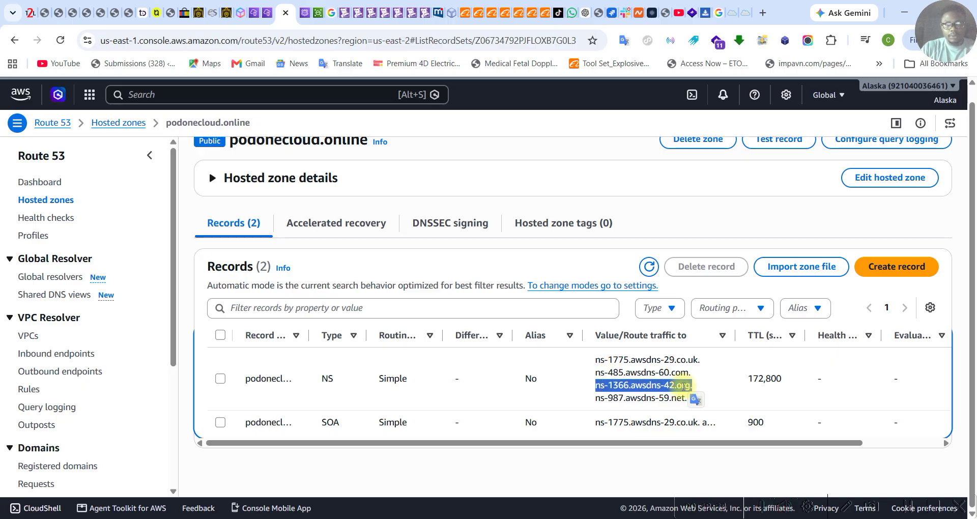
pyautogui.click(732, 14)
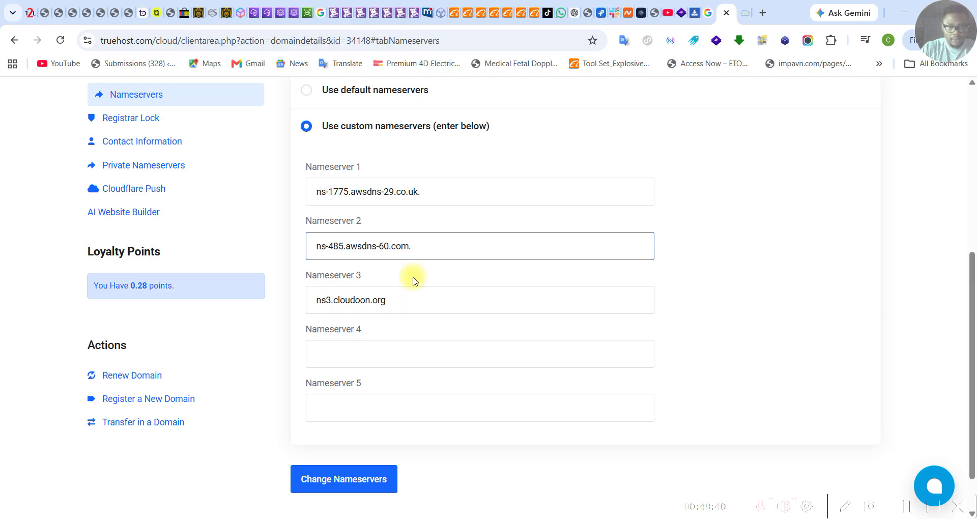
pyautogui.click(393, 300)
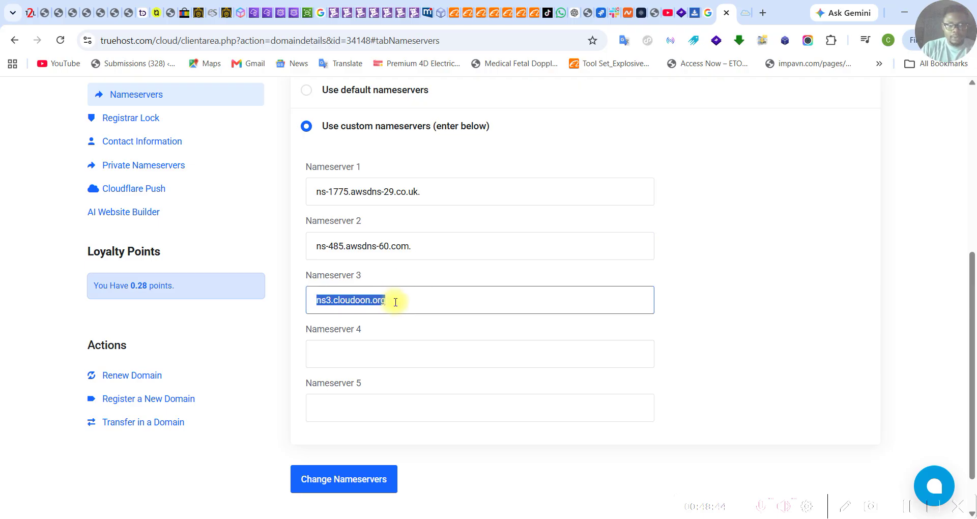
pyautogui.hotkey('ctrl', 'v')
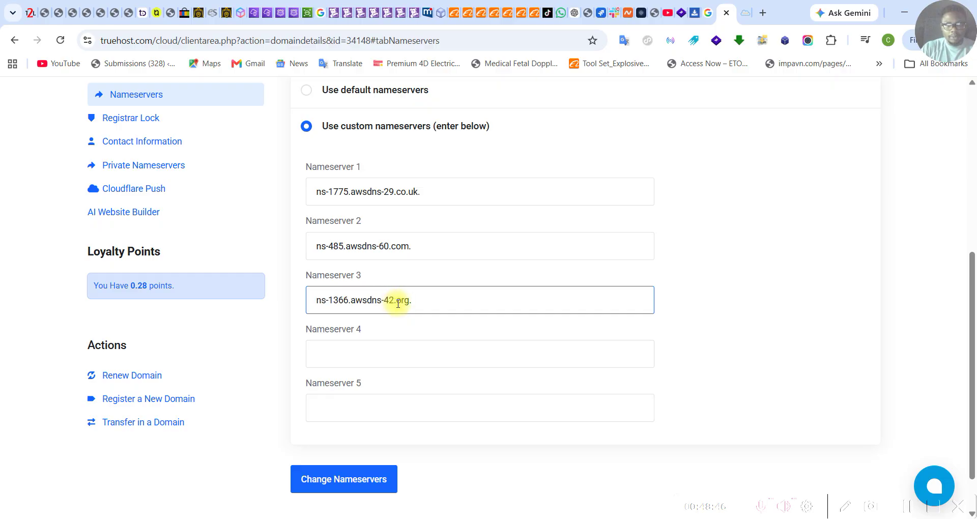
# Copy the fourth value, ns-987.awsdns-59.net., from the AWS NS record and enter it as Nameserver 4 on the Truehost page
pyautogui.click(402, 361)
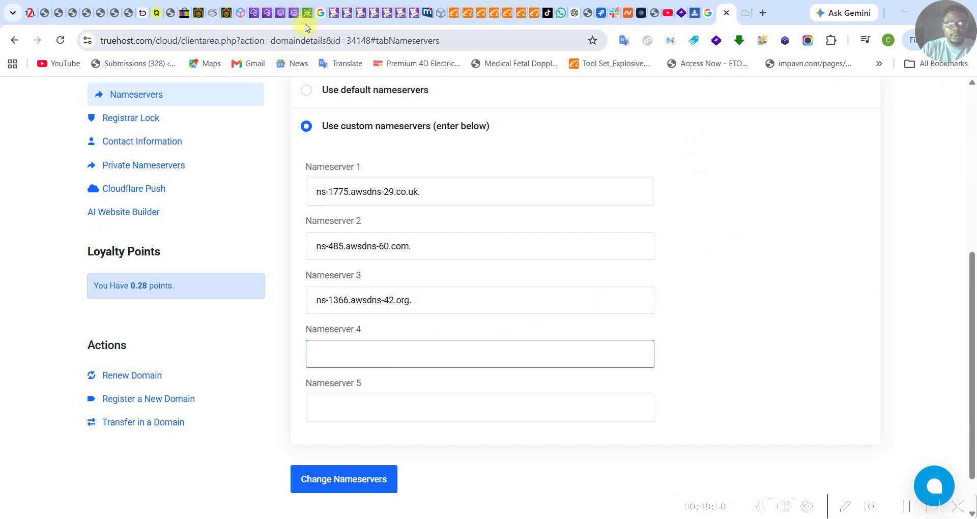
pyautogui.moveTo(280, 19)
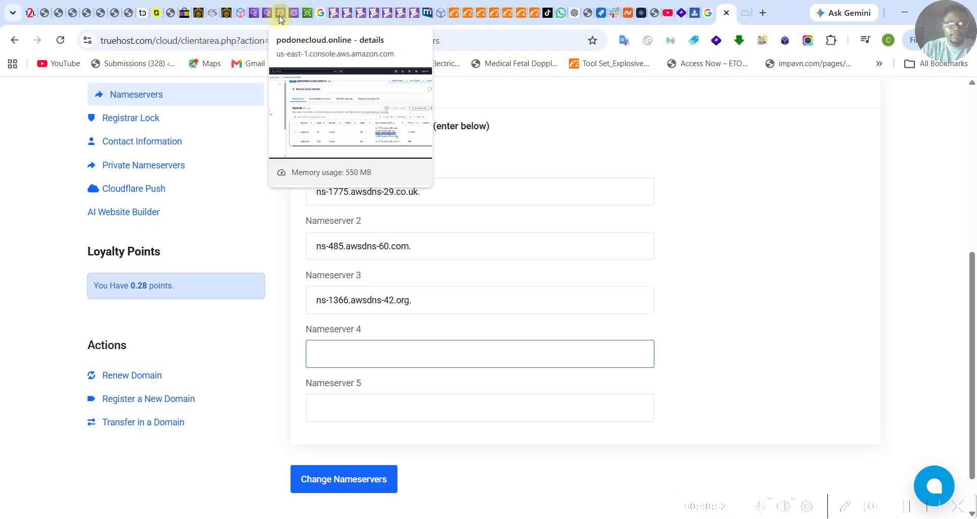
pyautogui.click(281, 19)
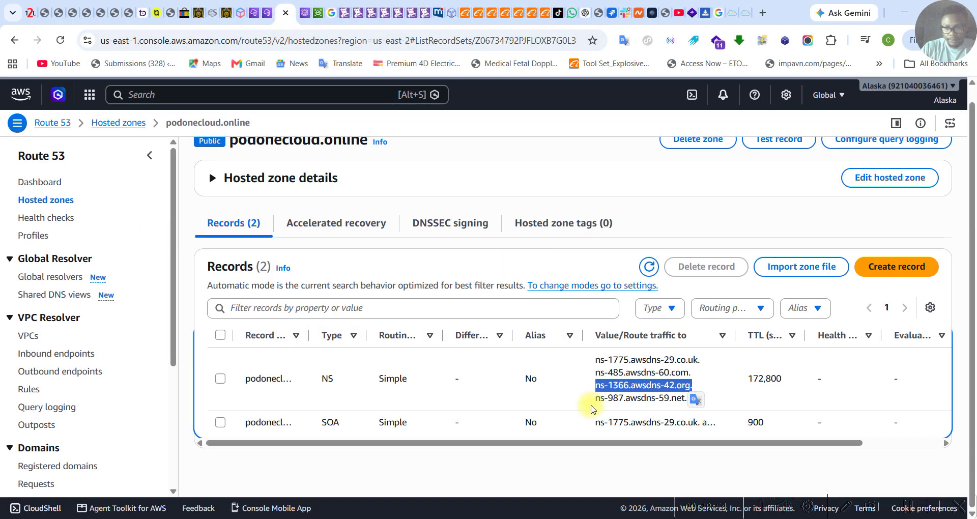
pyautogui.moveTo(593, 399); pyautogui.dragTo(682, 398)
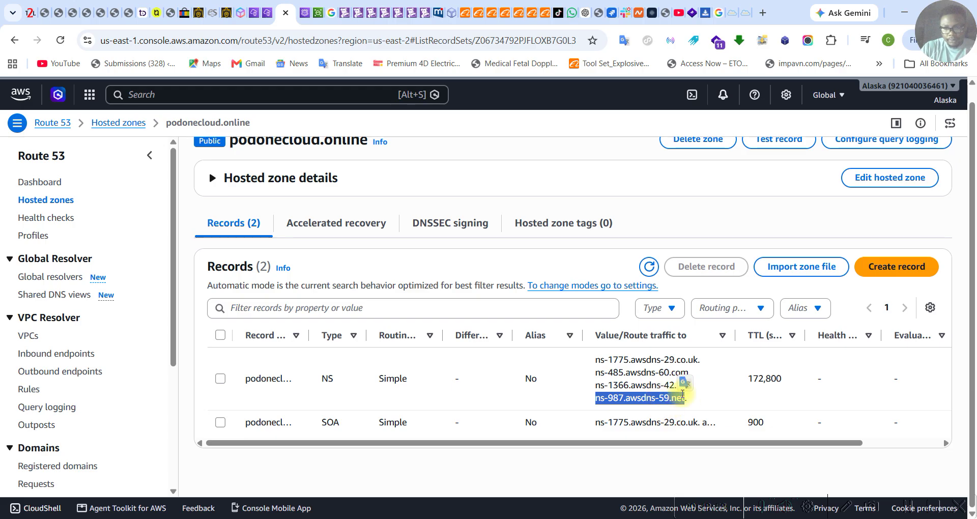
pyautogui.click(637, 398)
pyautogui.moveTo(598, 399); pyautogui.dragTo(688, 400)
pyautogui.hotkey('ctrl', 'c')
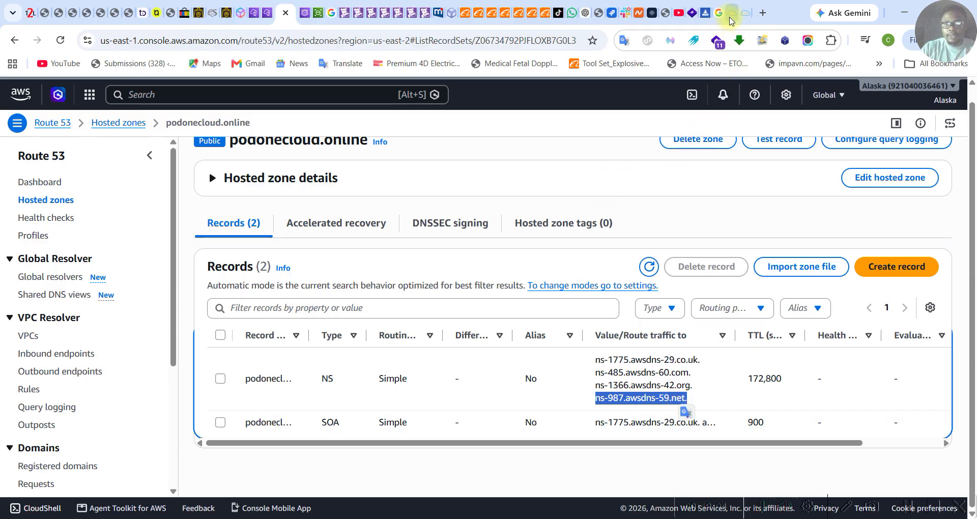
pyautogui.click(731, 19)
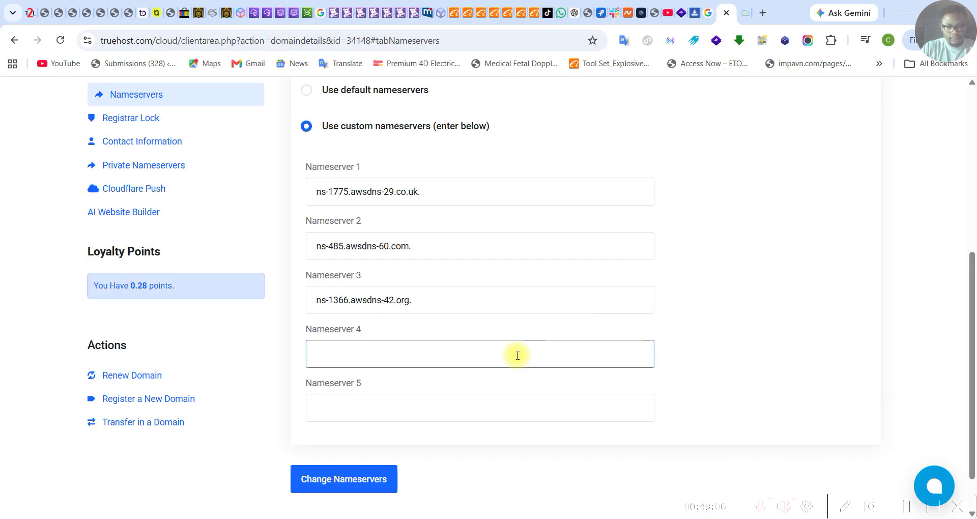
pyautogui.hotkey('ctrl', 'v')
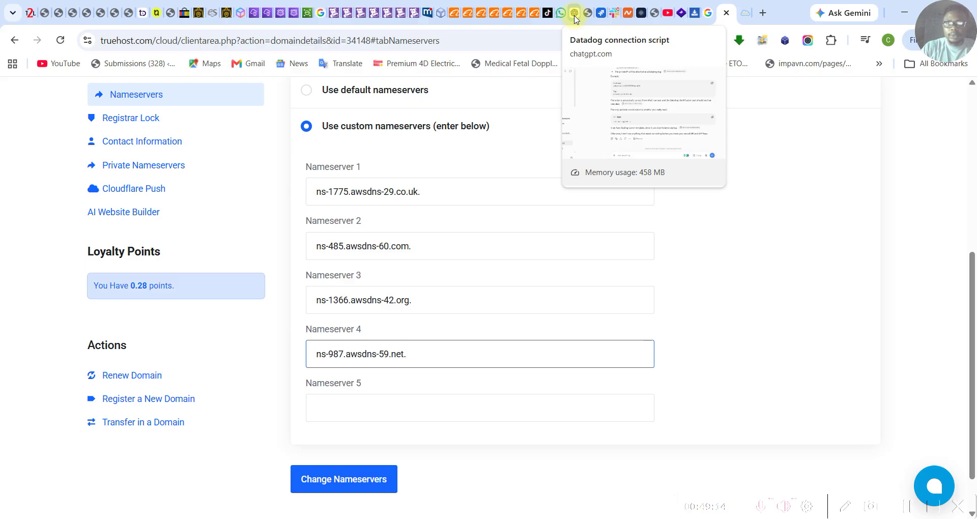
# Switch to the AWS hosted zone and widen the record name, type, routing policy and value columns of the records table
pyautogui.click(278, 19)
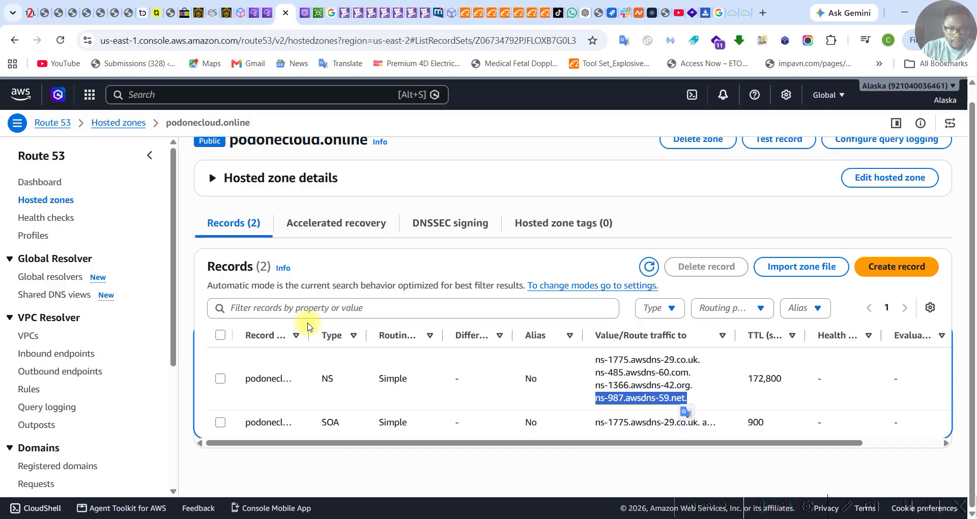
pyautogui.moveTo(307, 332); pyautogui.dragTo(348, 336)
pyautogui.moveTo(405, 325); pyautogui.dragTo(439, 326)
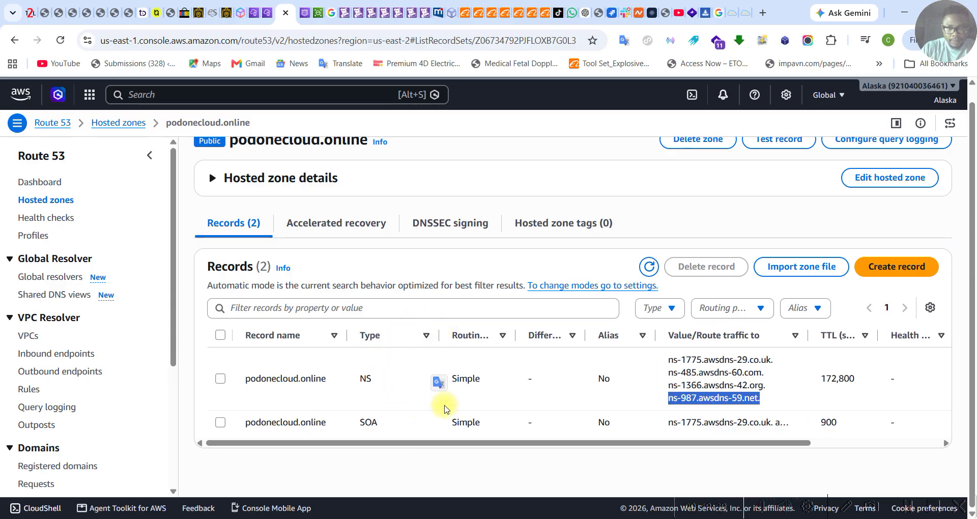
pyautogui.moveTo(515, 327); pyautogui.dragTo(528, 326)
pyautogui.moveTo(511, 446); pyautogui.dragTo(682, 460)
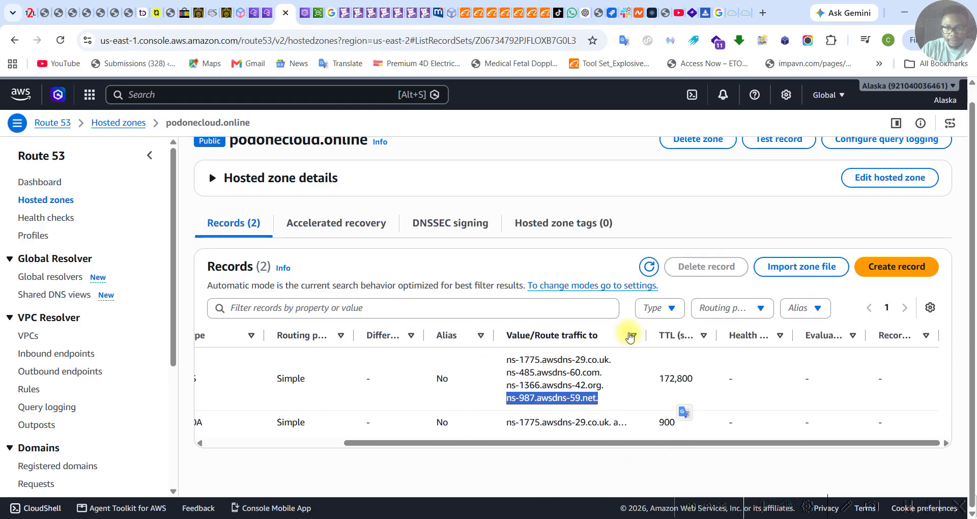
pyautogui.moveTo(646, 333); pyautogui.dragTo(743, 333)
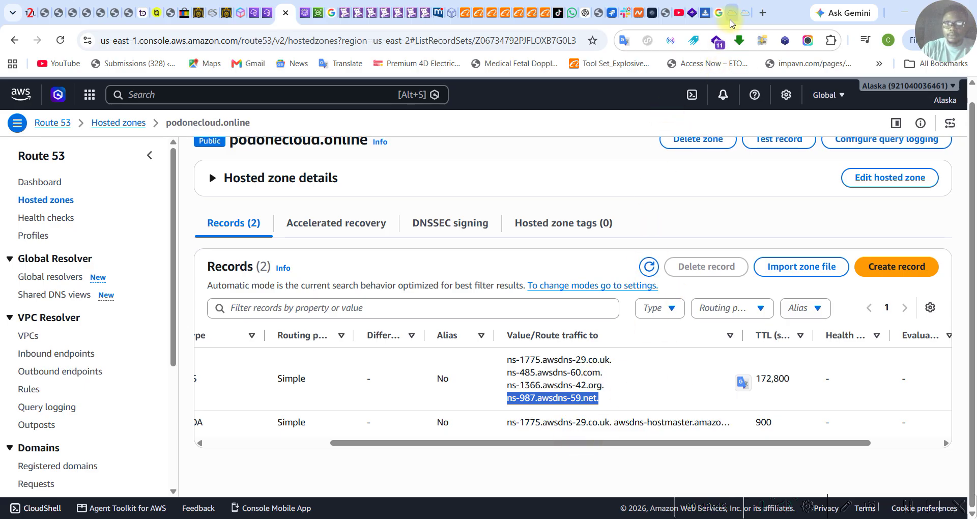
# Return to the Truehost page and try to save the four AWS nameservers for the domain
pyautogui.click(731, 20)
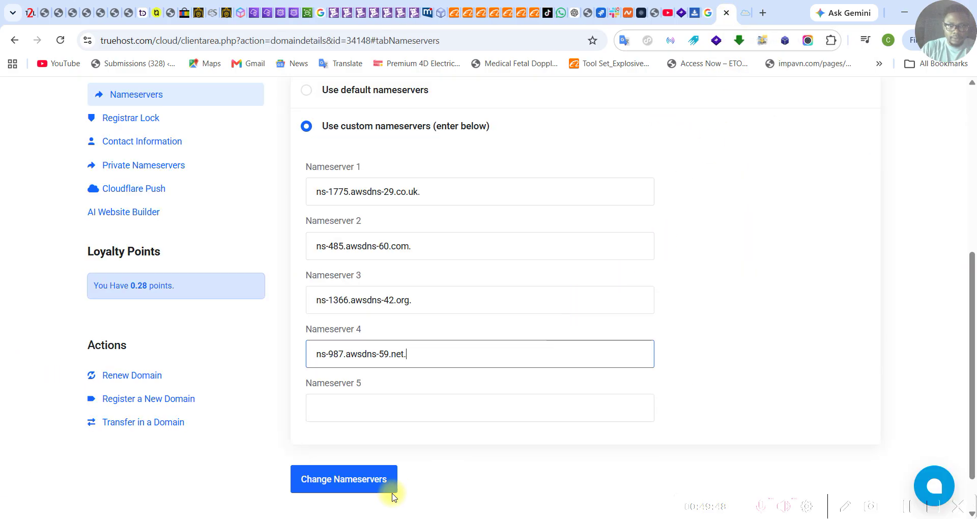
pyautogui.click(362, 485)
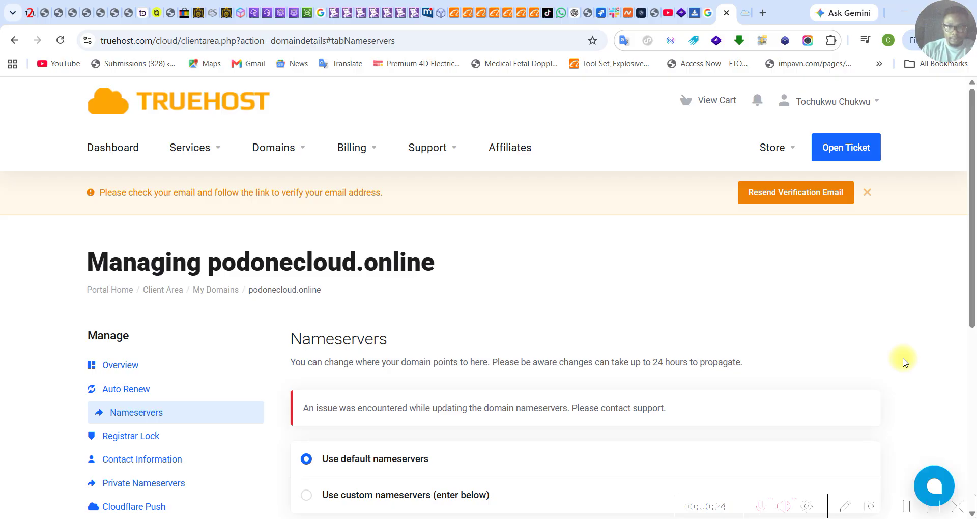
# Select the option to use custom nameservers again and review the nameserver fields of the domain
pyautogui.scroll(-5, 904, 362)
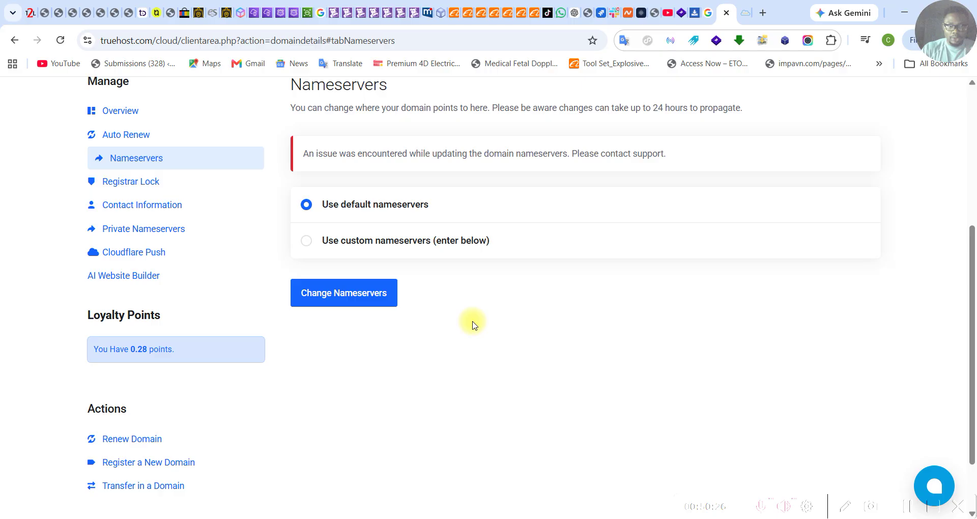
pyautogui.scroll(1, 370, 278)
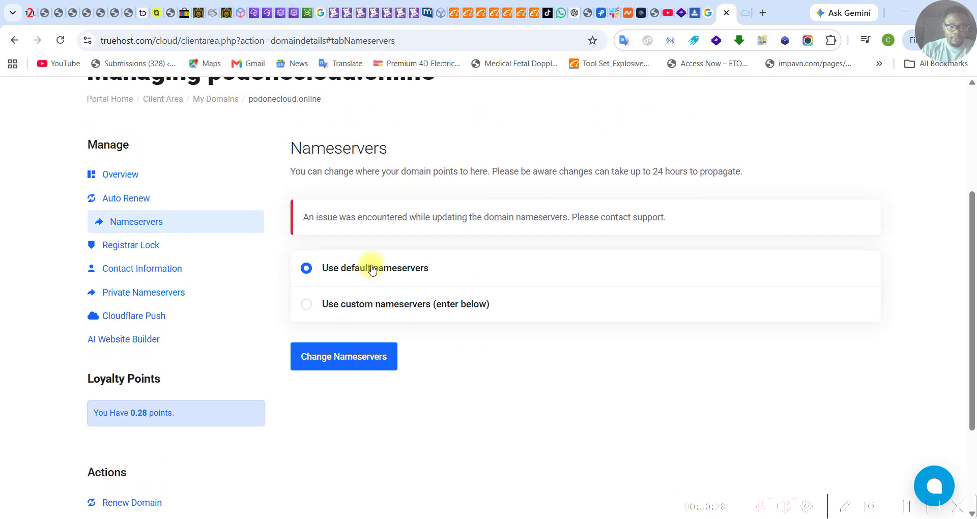
pyautogui.click(307, 305)
pyautogui.scroll(-2, 509, 358)
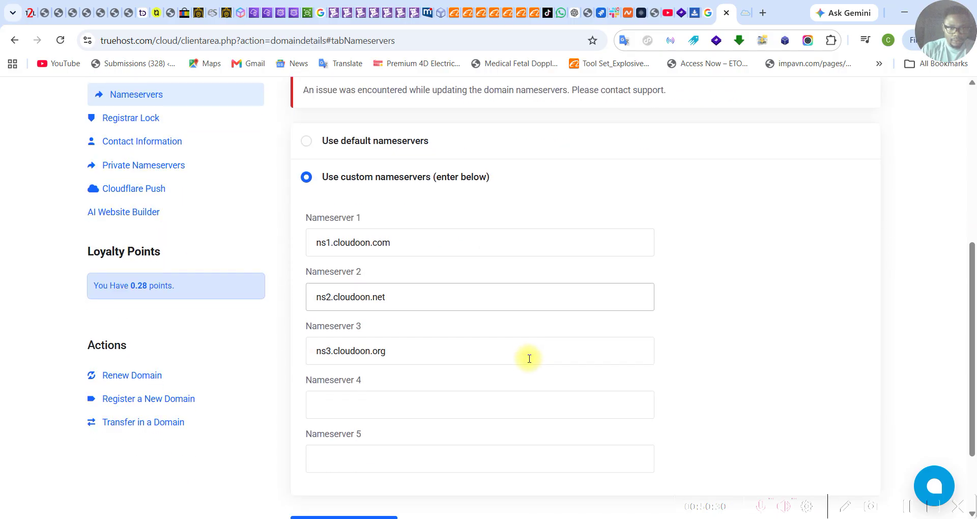
pyautogui.scroll(-2, 529, 358)
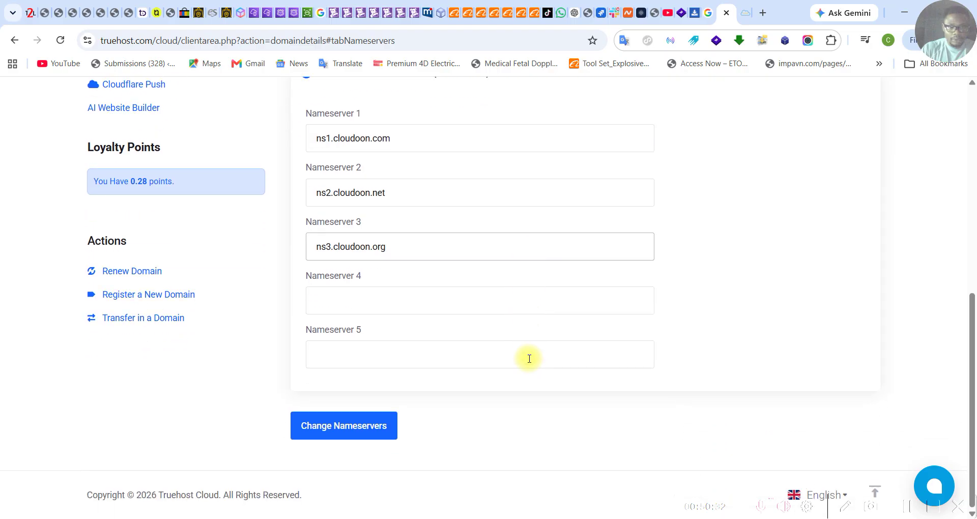
pyautogui.scroll(4, 530, 358)
pyautogui.scroll(-2, 529, 362)
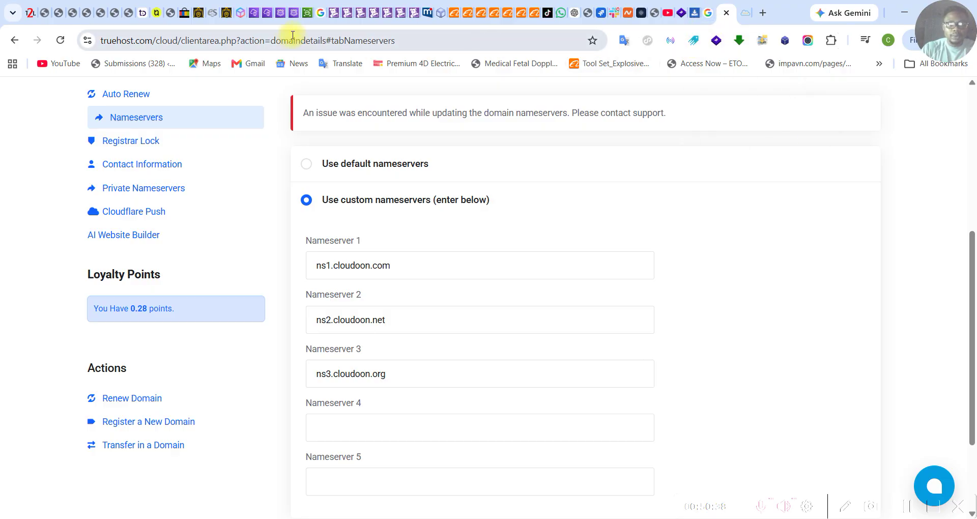
# Copy the first value, ns-1775.awsdns-29.co.uk., from the AWS NS record and enter it as Nameserver 1 on the Truehost page
pyautogui.click(281, 13)
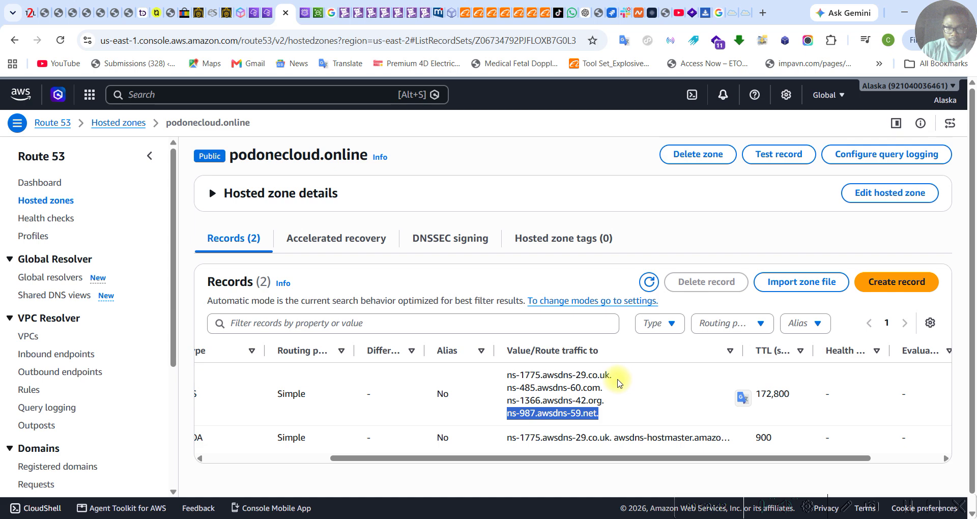
pyautogui.moveTo(614, 378); pyautogui.dragTo(504, 377)
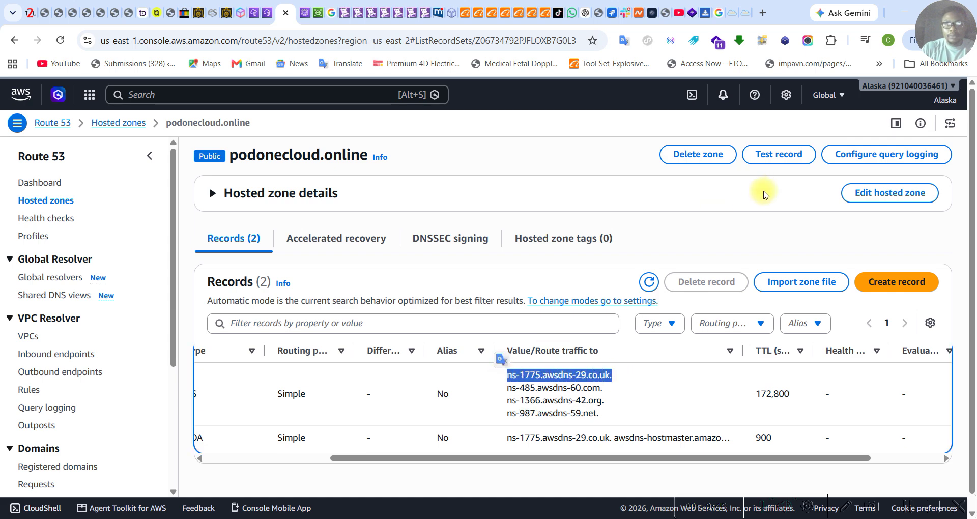
pyautogui.click(732, 13)
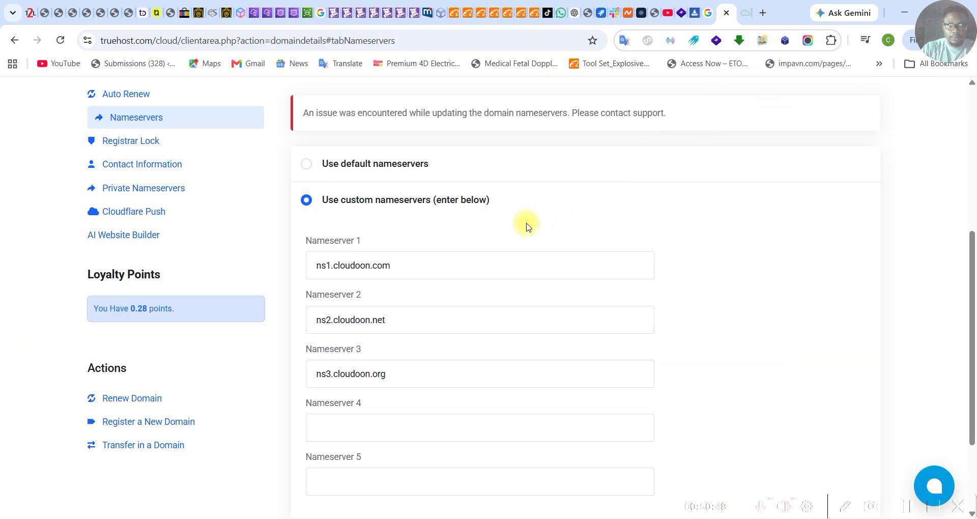
pyautogui.click(415, 265)
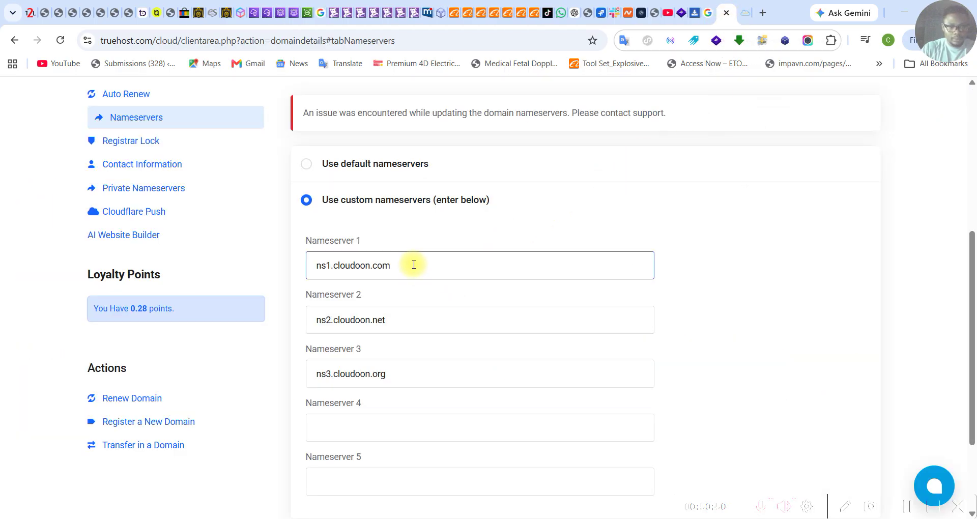
pyautogui.hotkey('ctrl', 'a')
pyautogui.hotkey('ctrl', 'v')
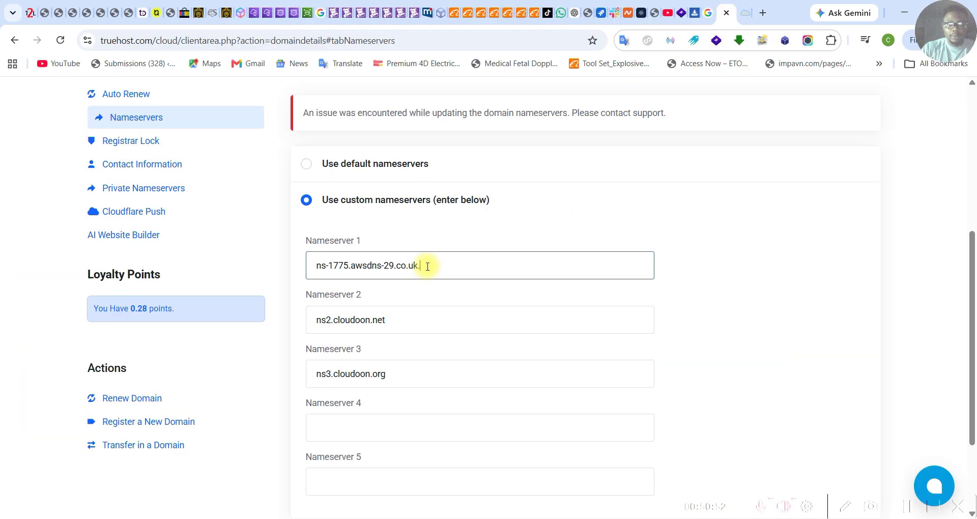
# Copy the second value, ns-485.awsdns-60.com., from the AWS NS record and enter it as Nameserver 2 on the Truehost page
pyautogui.click(280, 21)
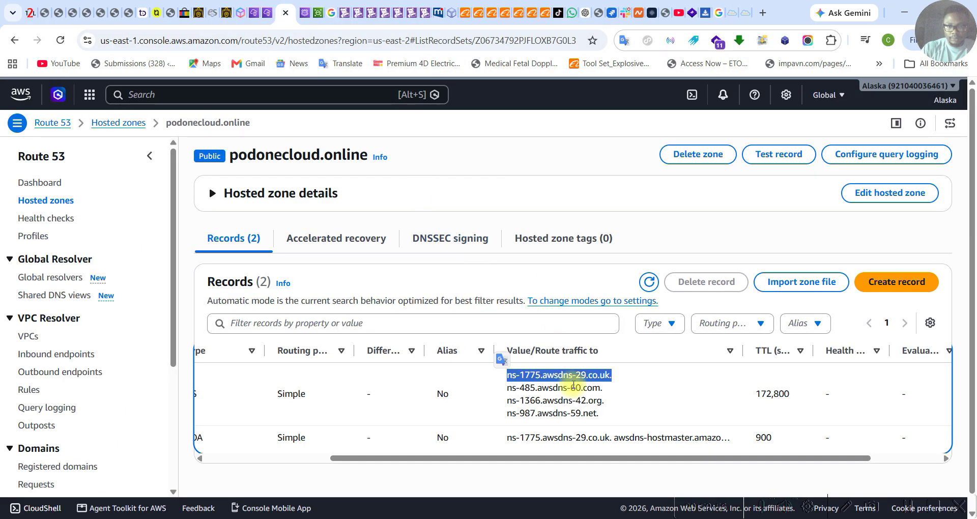
pyautogui.moveTo(603, 388); pyautogui.dragTo(509, 388)
pyautogui.hotkey('ctrl', 'c')
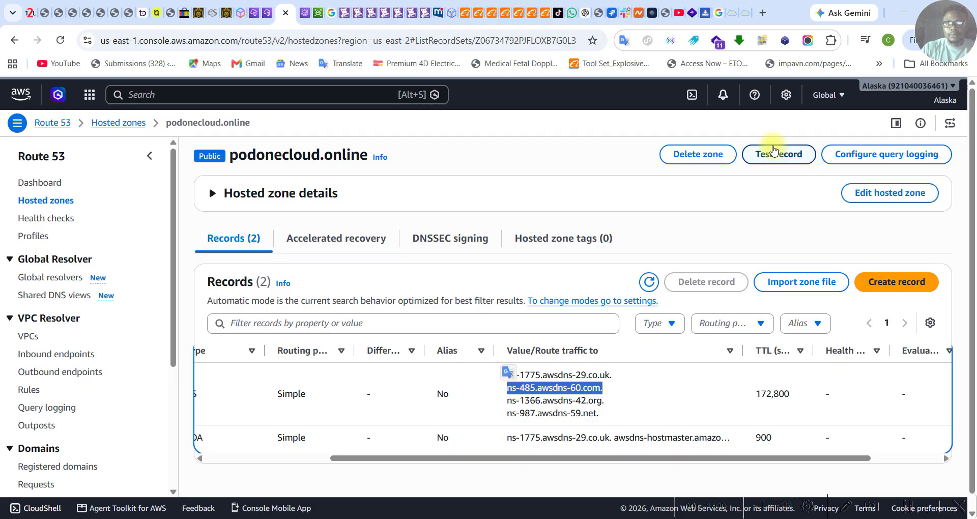
pyautogui.click(731, 13)
pyautogui.click(477, 317)
pyautogui.hotkey('ctrl', 'a')
pyautogui.hotkey('ctrl', 'v')
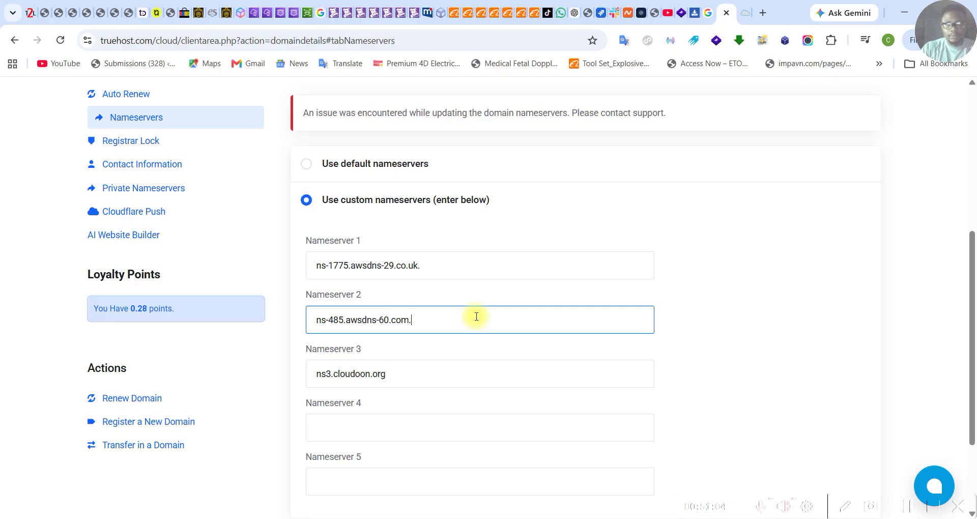
# Copy the third value, ns-1366.awsdns-42.org., from the AWS NS record and enter it as Nameserver 3 on the Truehost page
pyautogui.click(279, 18)
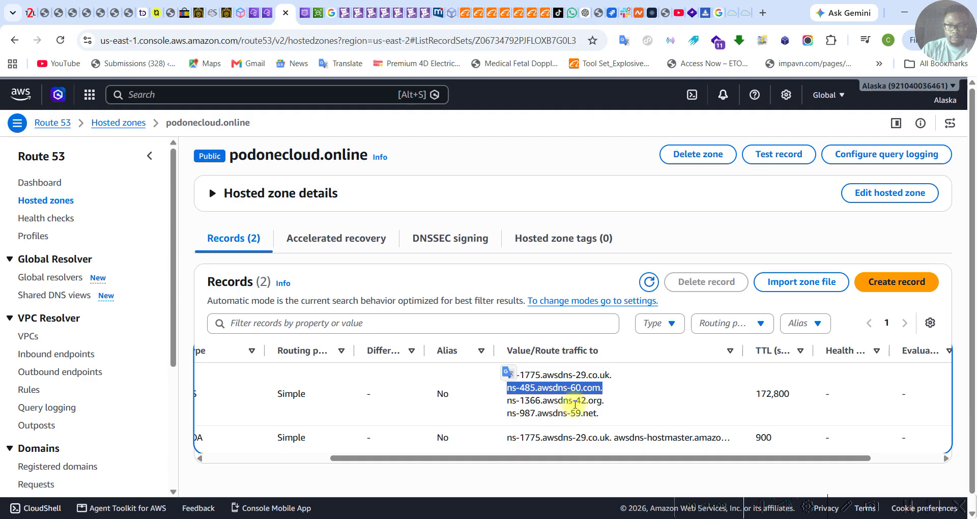
pyautogui.click(602, 402)
pyautogui.moveTo(603, 402); pyautogui.dragTo(515, 402)
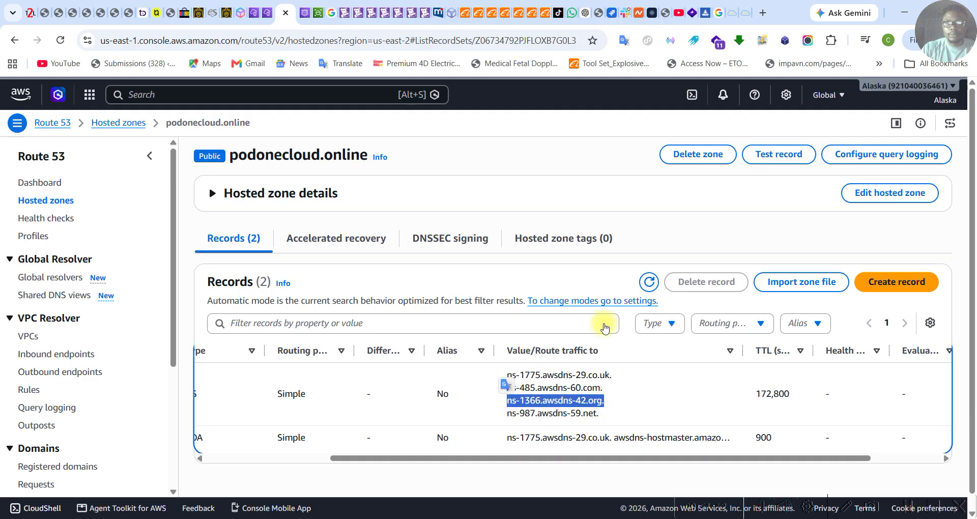
pyautogui.click(732, 12)
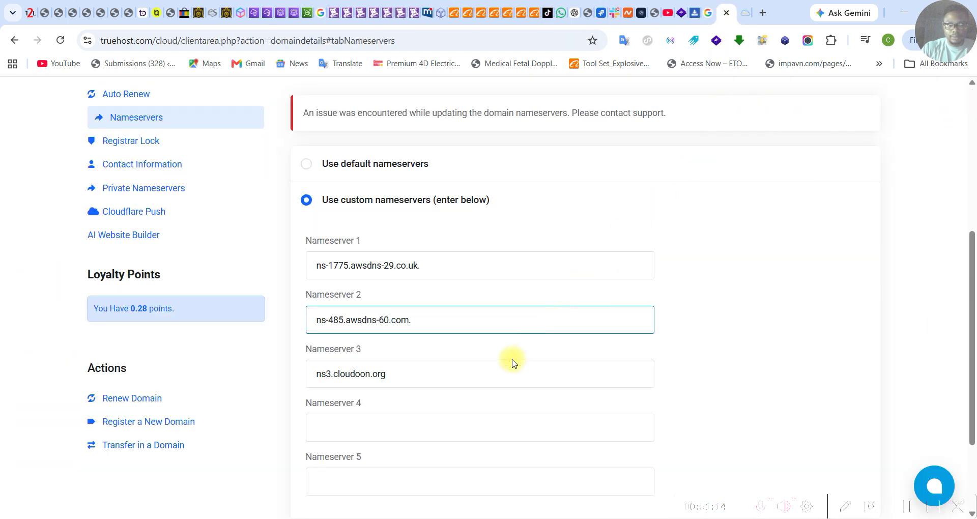
pyautogui.click(479, 382)
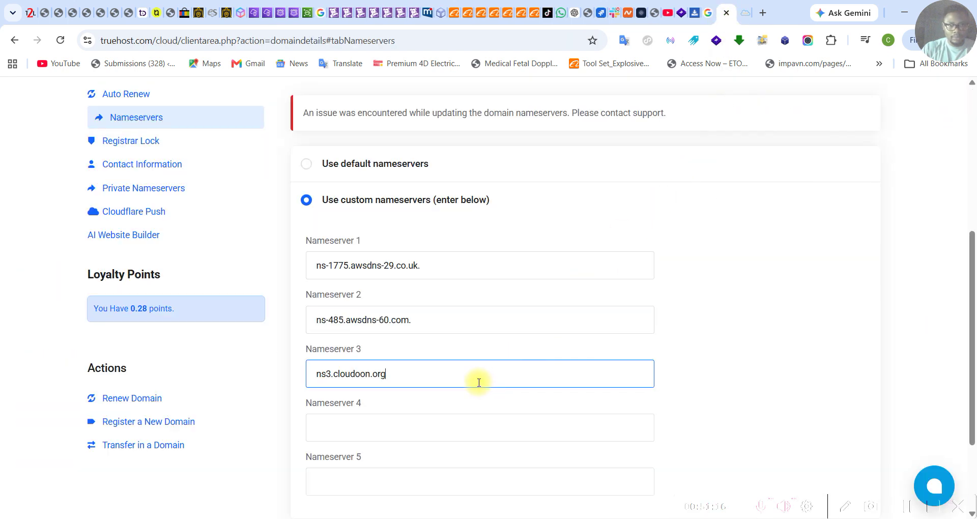
pyautogui.hotkey('ctrl', 'a')
pyautogui.write('ns-1366.awsdns-42.org.')
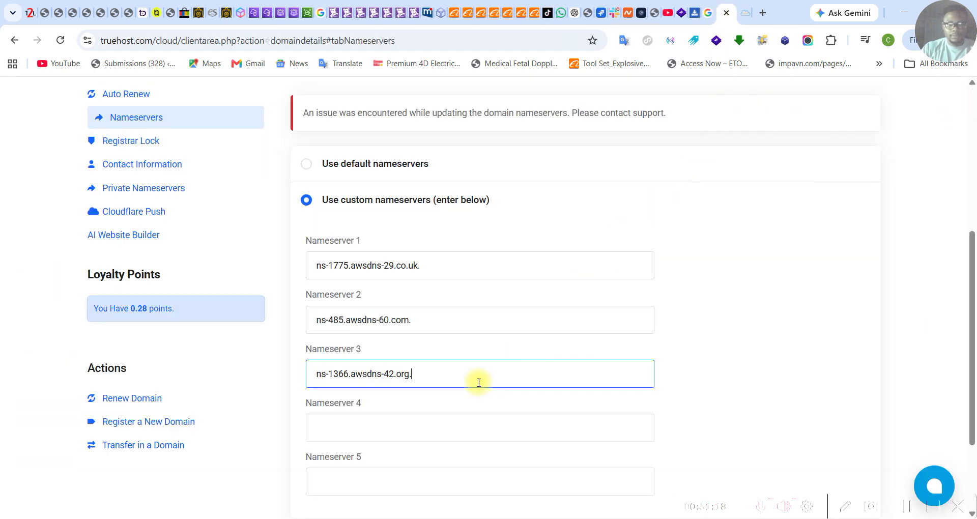
# Copy the last NS record value, ns-987.awsdns-59.net., from the AWS hosted zone and enter it as Nameserver 4 on the Truehost page
pyautogui.click(456, 429)
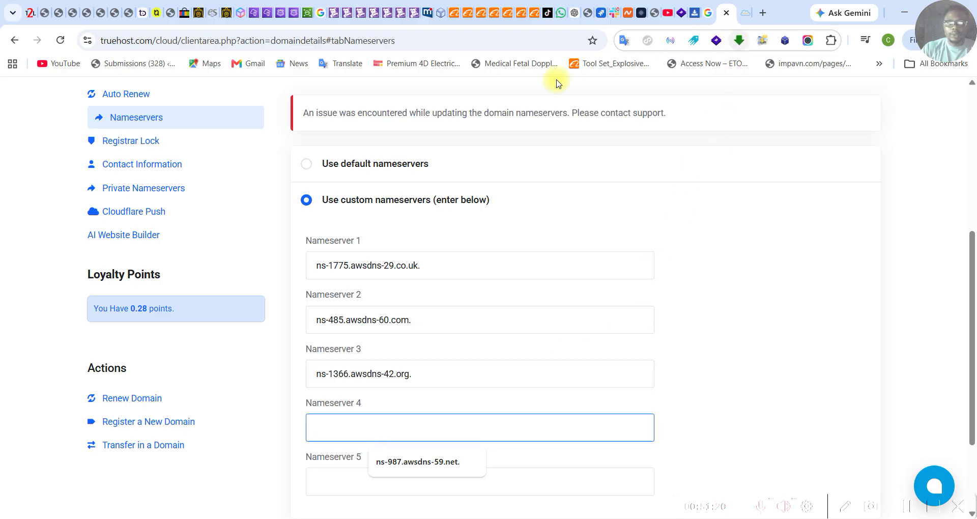
pyautogui.click(284, 19)
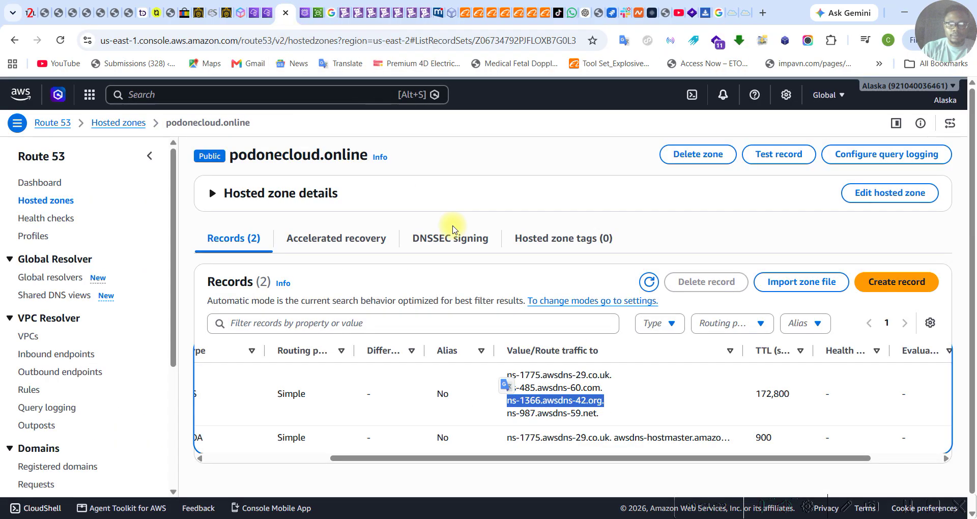
pyautogui.moveTo(601, 413); pyautogui.dragTo(502, 414)
pyautogui.hotkey('ctrl', 'c')
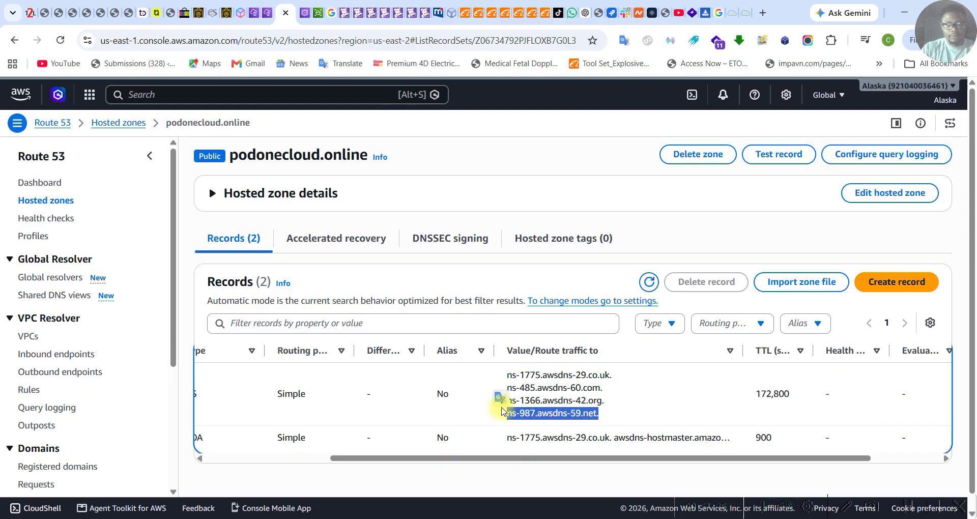
pyautogui.click(733, 12)
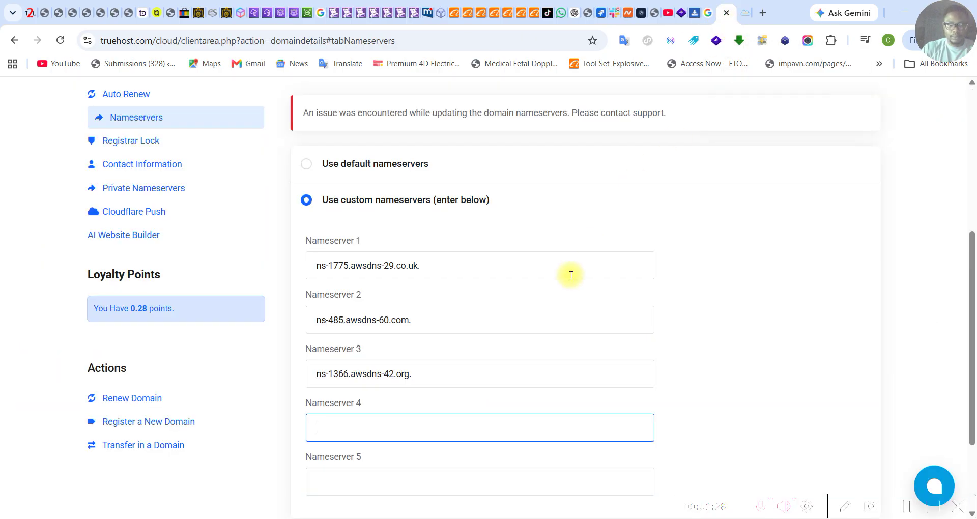
pyautogui.click(532, 428)
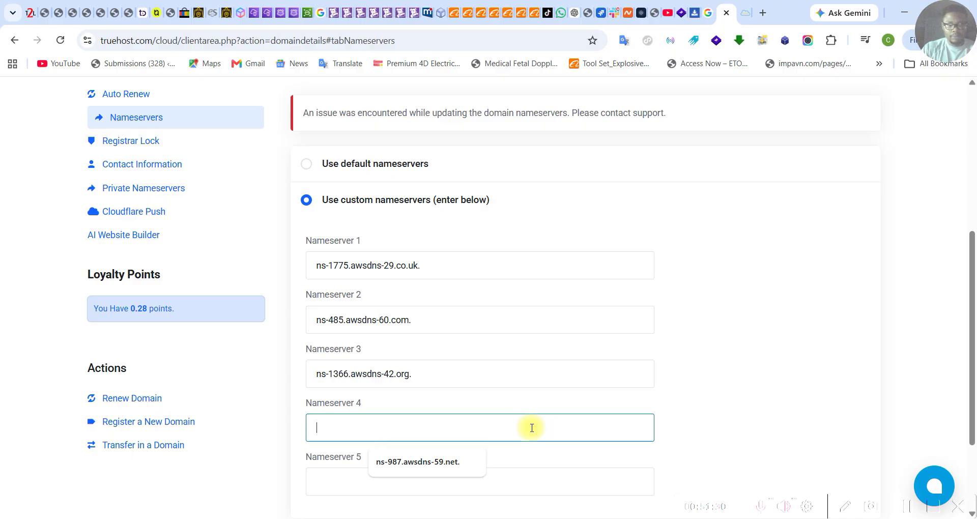
pyautogui.hotkey('ctrl', 'v')
pyautogui.click(934, 312)
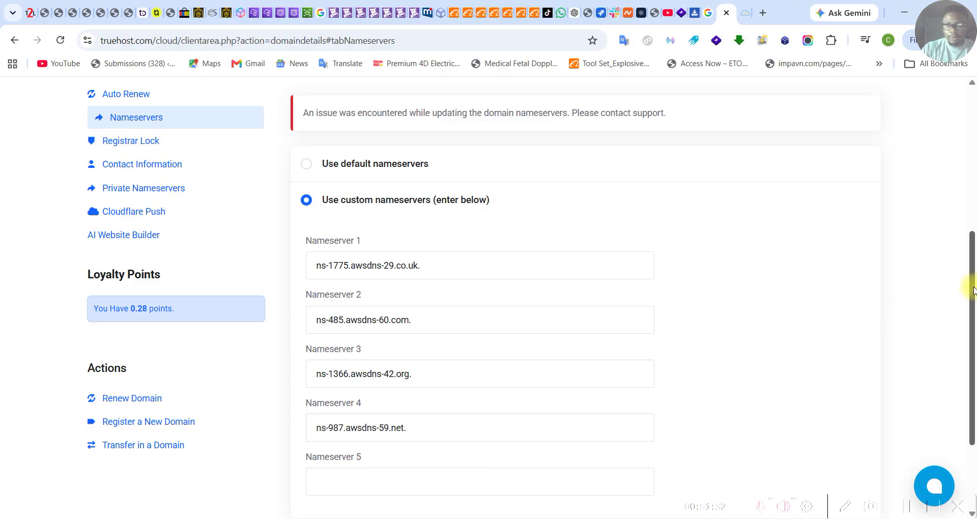
# Try to save the four re-entered AWS nameservers as the domain's custom nameservers
pyautogui.scroll(-2, 972, 290)
pyautogui.scroll(2, 972, 290)
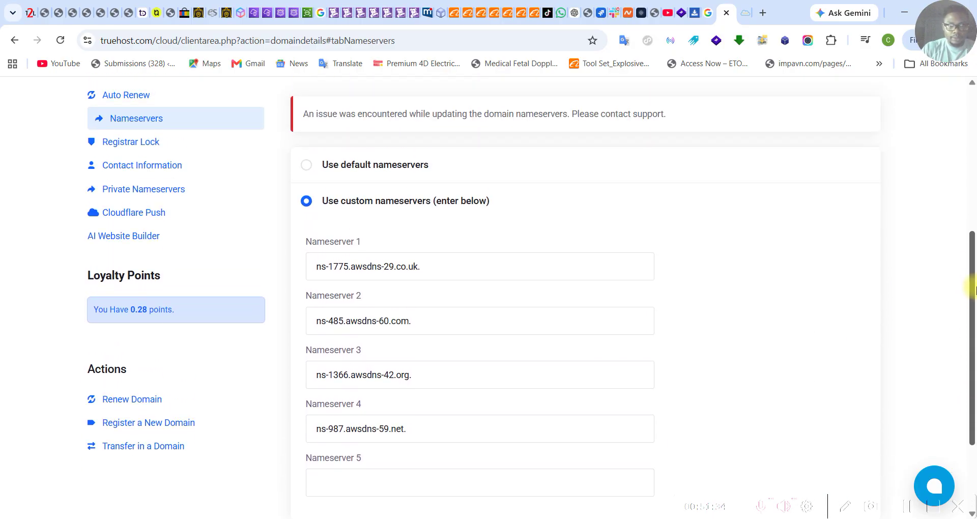
pyautogui.scroll(-2, 973, 288)
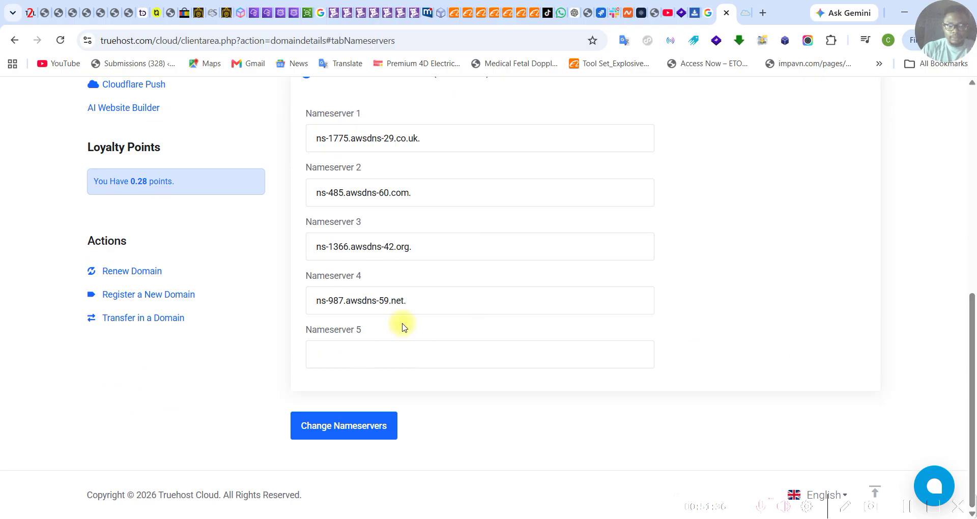
pyautogui.click(364, 434)
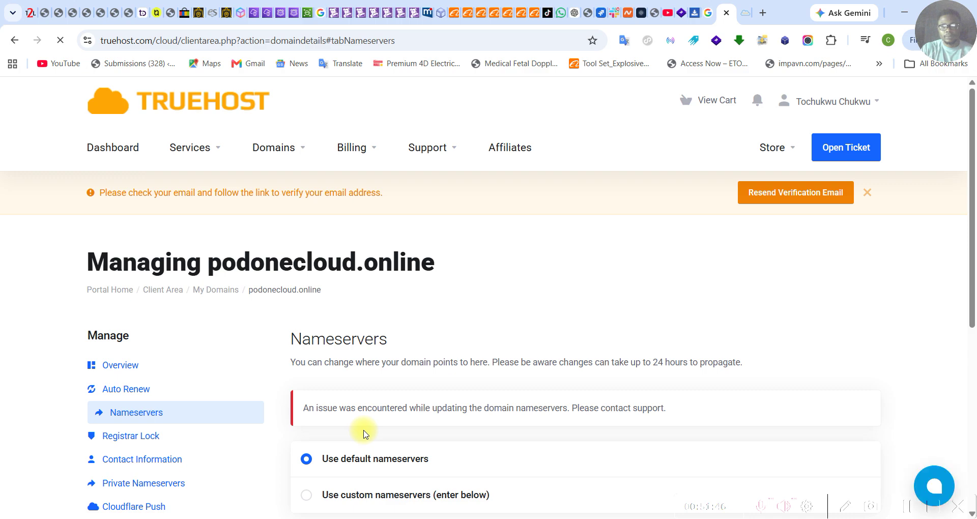
pyautogui.scroll(-5, 371, 367)
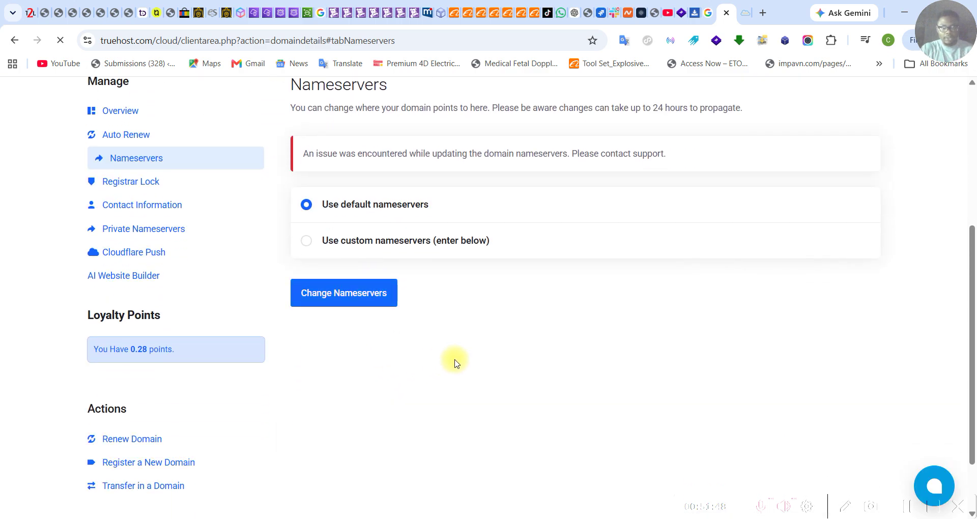
pyautogui.scroll(1, 514, 354)
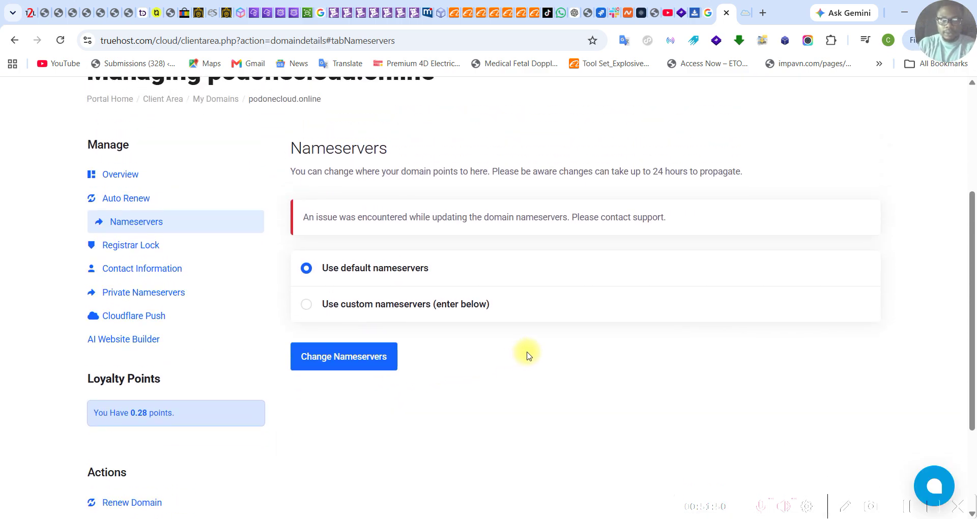
pyautogui.scroll(1, 535, 353)
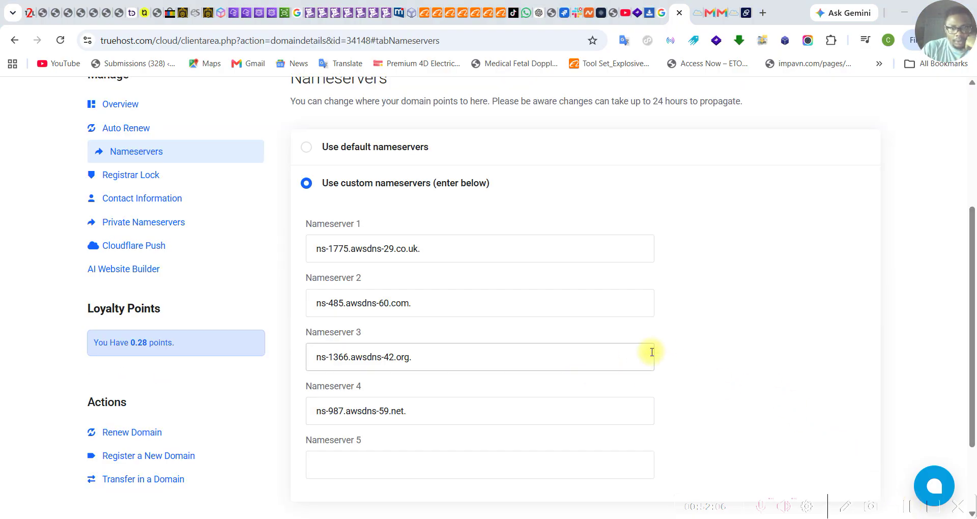
# Check the four nameserver fields and try once more to submit them with their trailing dots
pyautogui.scroll(-1, 664, 348)
pyautogui.scroll(5, 665, 349)
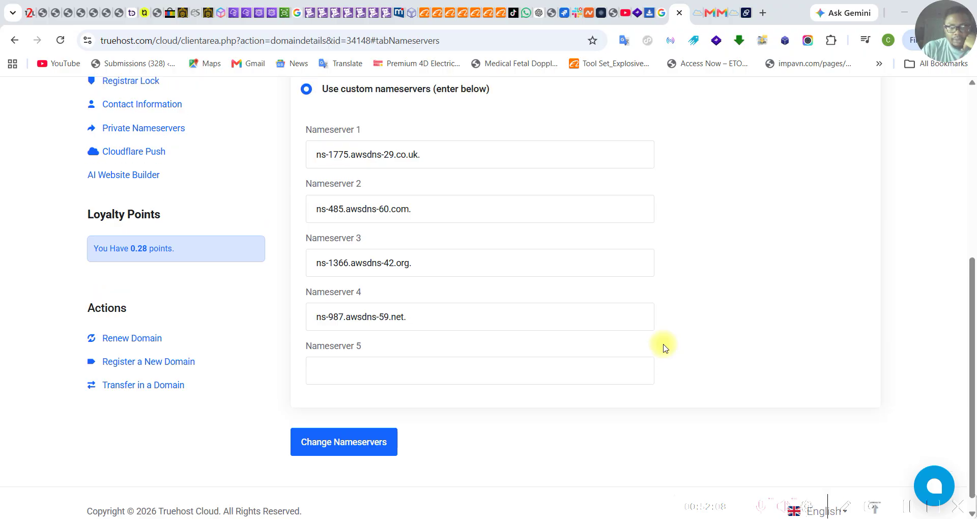
pyautogui.scroll(-3, 664, 349)
pyautogui.scroll(-3, 665, 349)
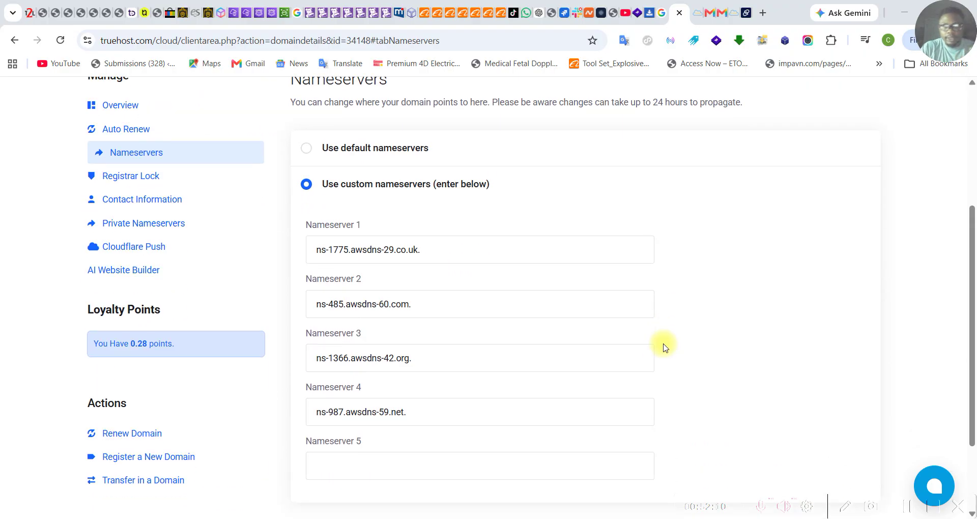
pyautogui.click(356, 425)
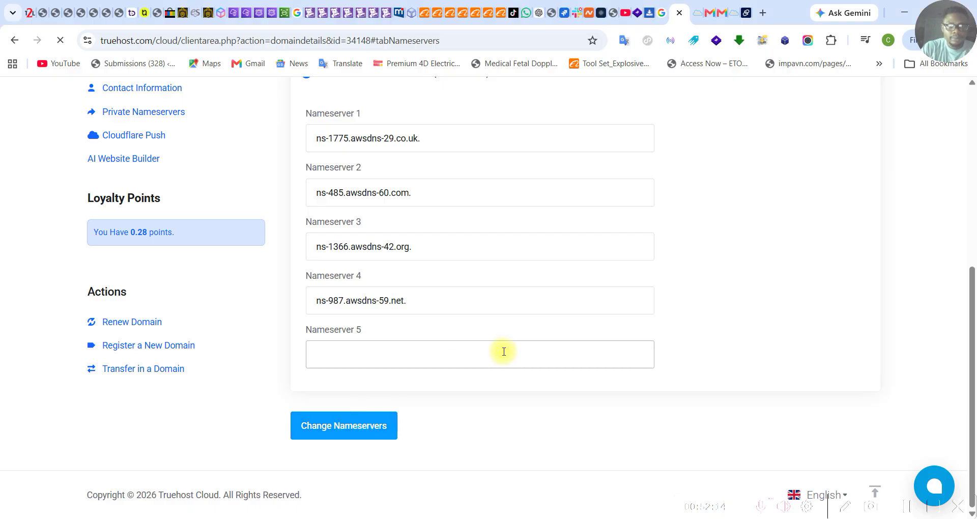
pyautogui.scroll(4, 504, 351)
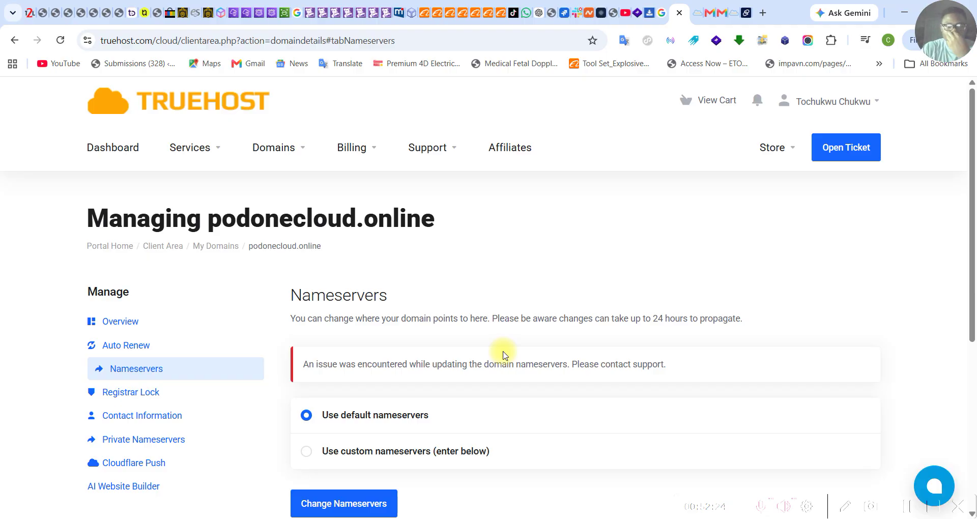
# Save ns-1775.awsdns-29.co.uk, ns-485.awsdns-60.com, ns-1366.awsdns-42.org and ns-987.awsdns-59.net, without trailing dots, as the domain's custom nameservers
pyautogui.scroll(-1, 504, 355)
pyautogui.scroll(-1, 503, 355)
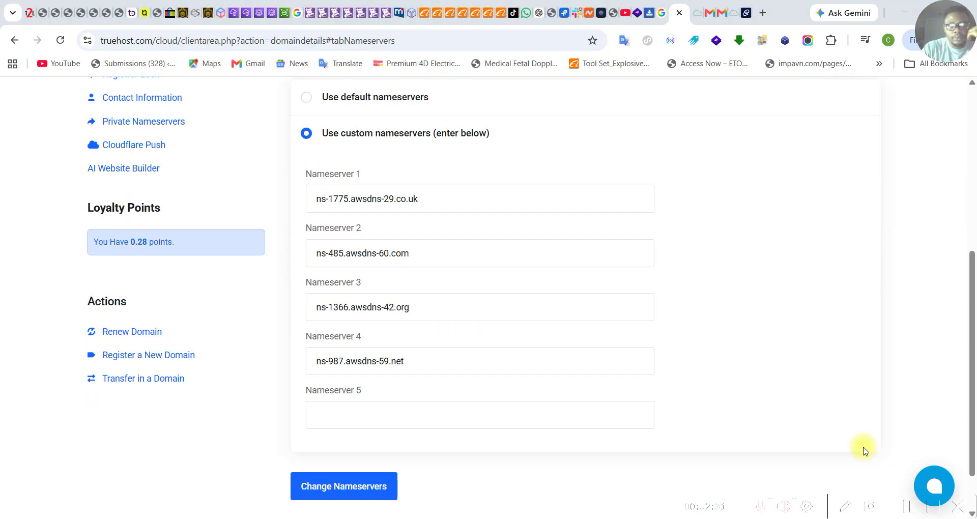
pyautogui.scroll(1, 792, 374)
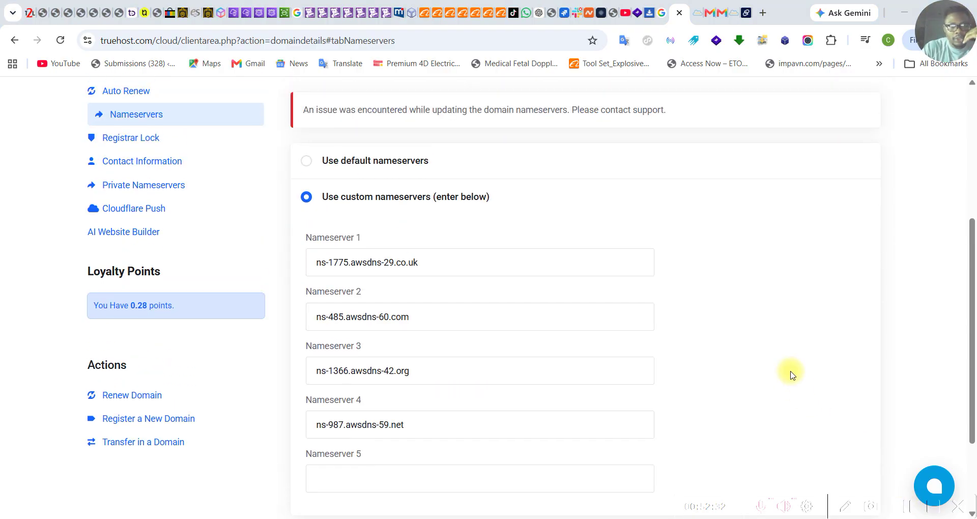
pyautogui.scroll(-1, 792, 374)
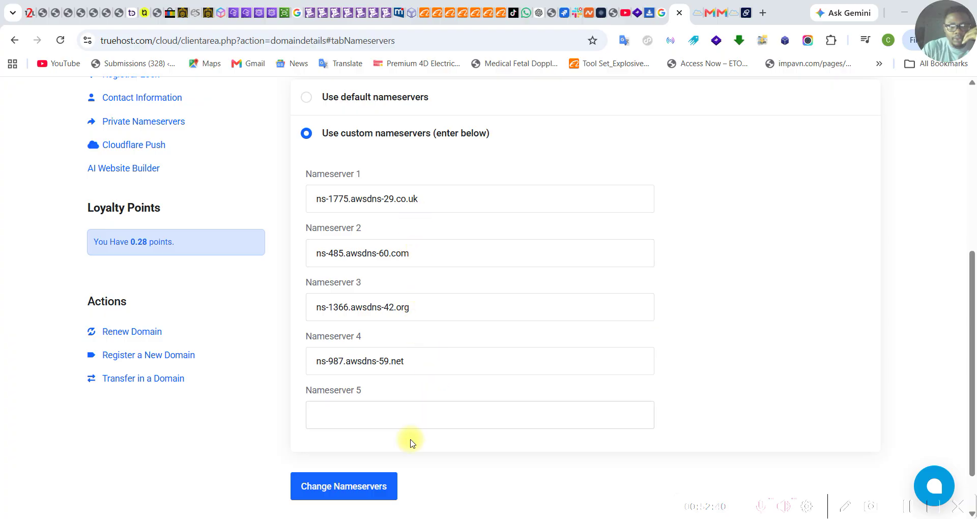
pyautogui.click(370, 490)
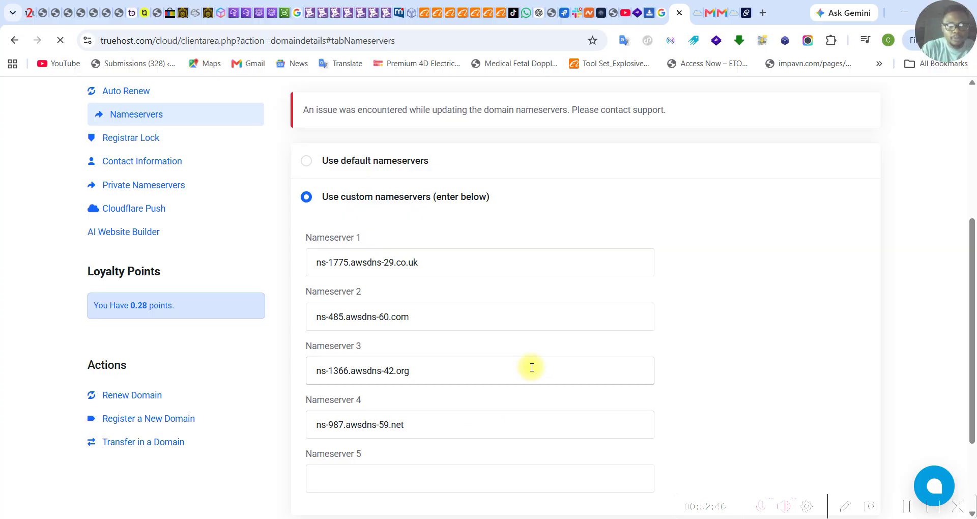
pyautogui.scroll(1, 533, 366)
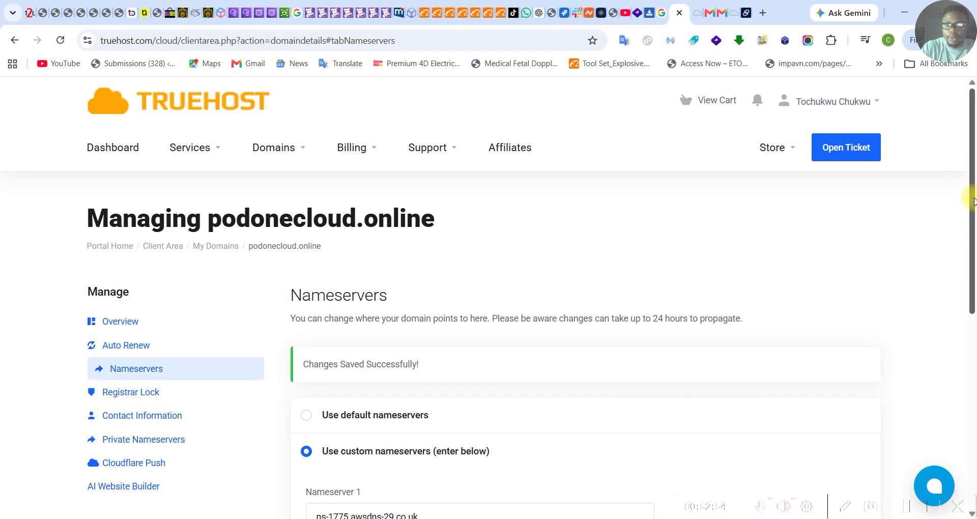
pyautogui.scroll(-4, 973, 199)
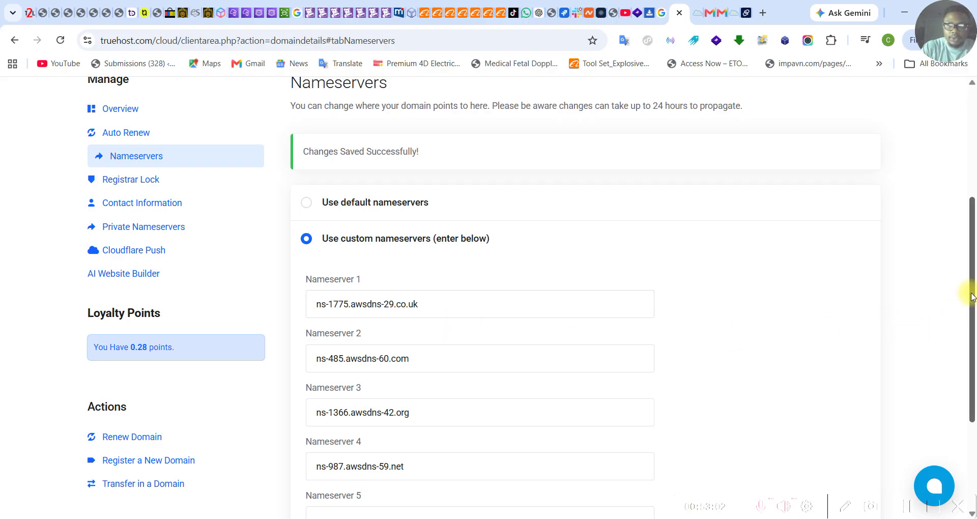
# Return to the podonecloud.online hosted zone in AWS Route 53, refresh its records list and review the NS and SOA records
pyautogui.moveTo(972, 297)
pyautogui.mouseDown()
pyautogui.moveTo(972, 376)
pyautogui.moveTo(974, 285)
pyautogui.mouseUp()
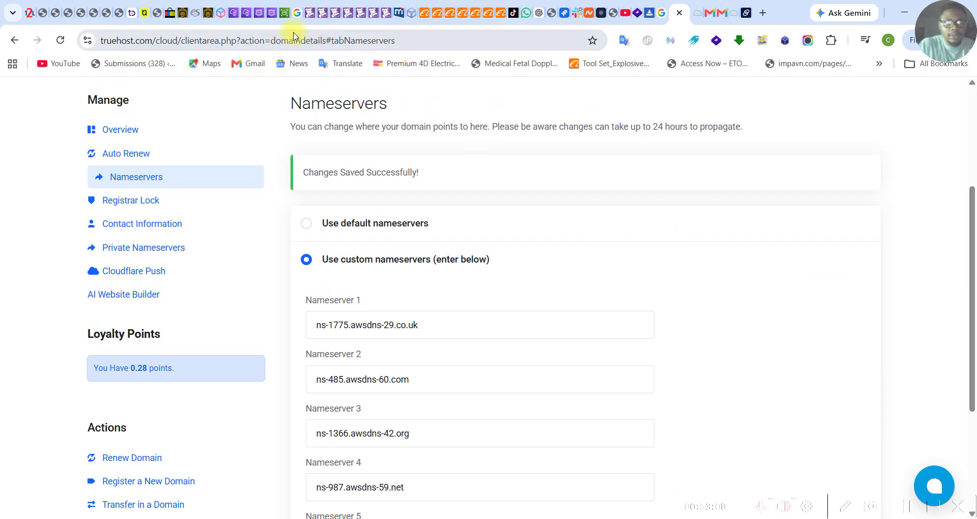
pyautogui.click(258, 21)
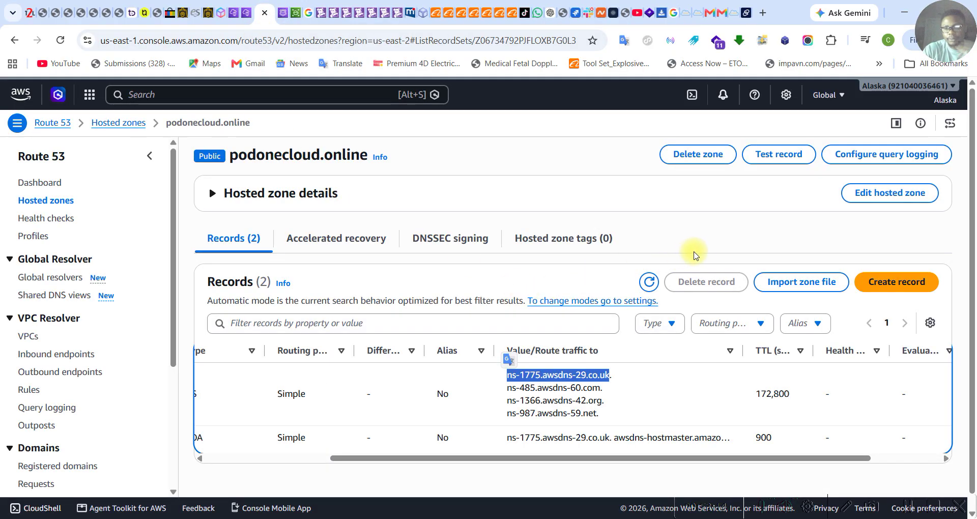
pyautogui.scroll(-1, 691, 256)
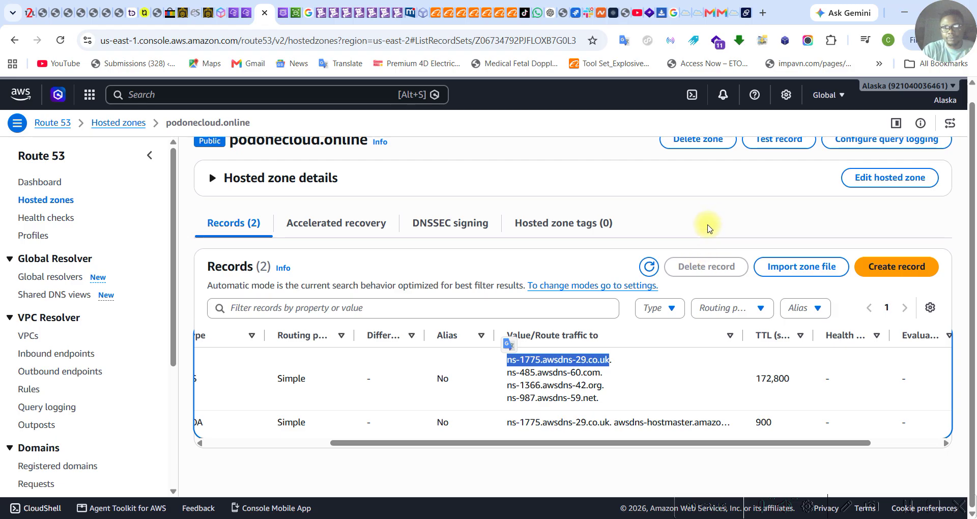
pyautogui.click(711, 223)
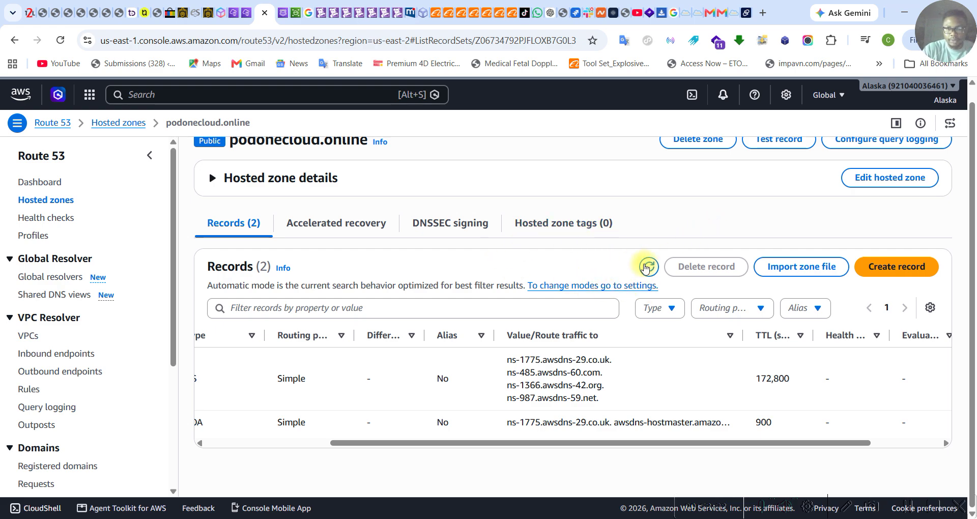
pyautogui.click(649, 267)
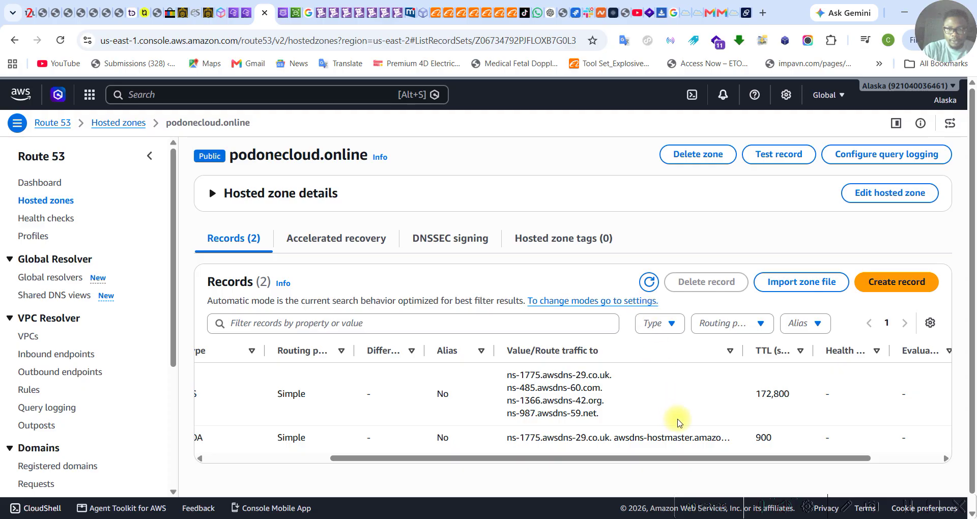
pyautogui.moveTo(698, 463); pyautogui.dragTo(688, 465)
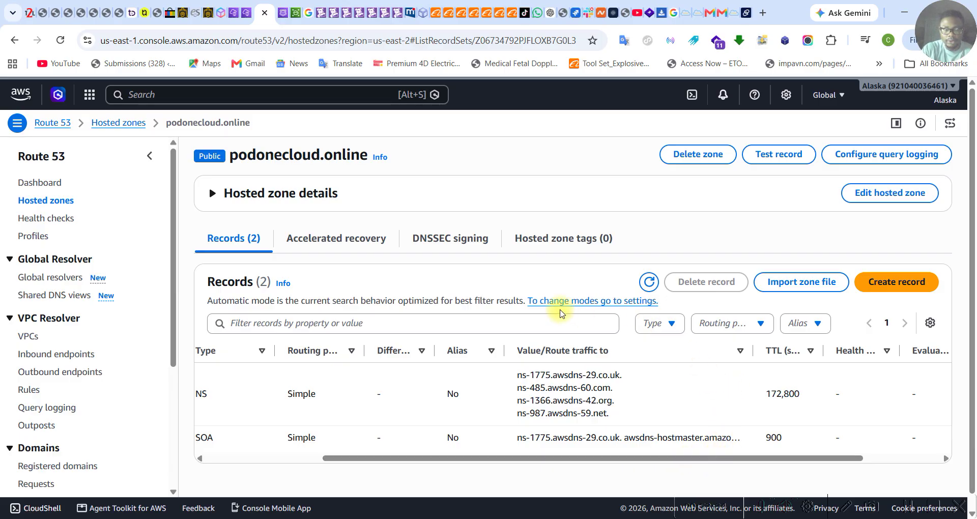
pyautogui.scroll(-1, 738, 326)
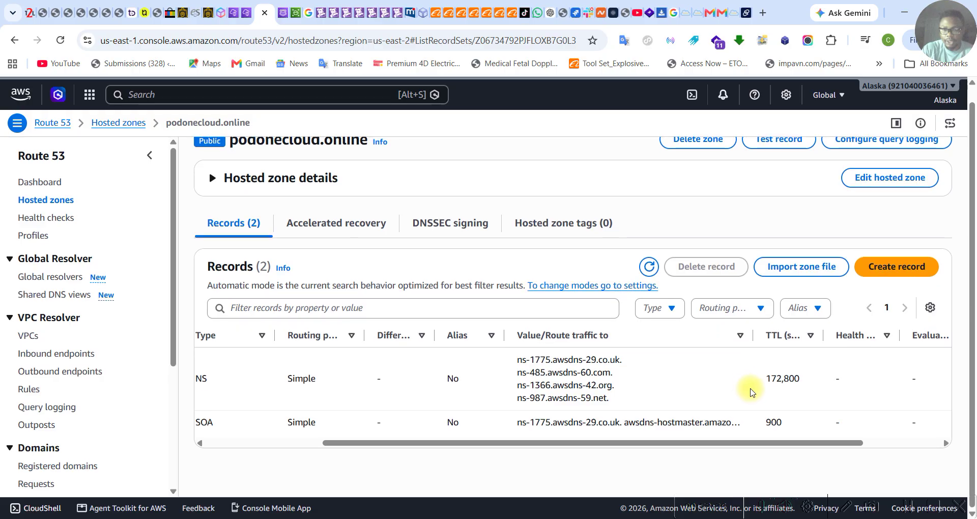
pyautogui.moveTo(722, 444); pyautogui.dragTo(591, 452)
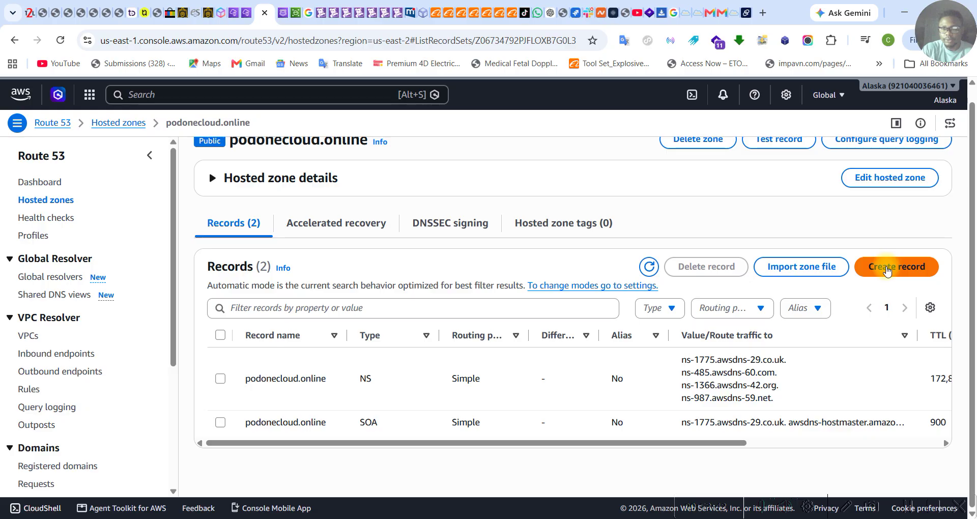
# Start a new record in the podonecloud.online hosted zone with the subdomain app and enable Alias
pyautogui.click(886, 271)
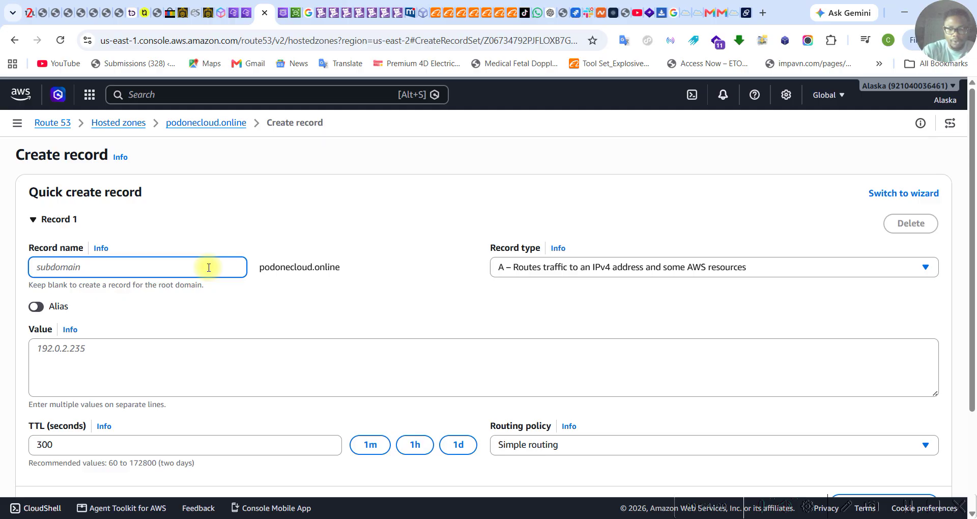
pyautogui.write('app')
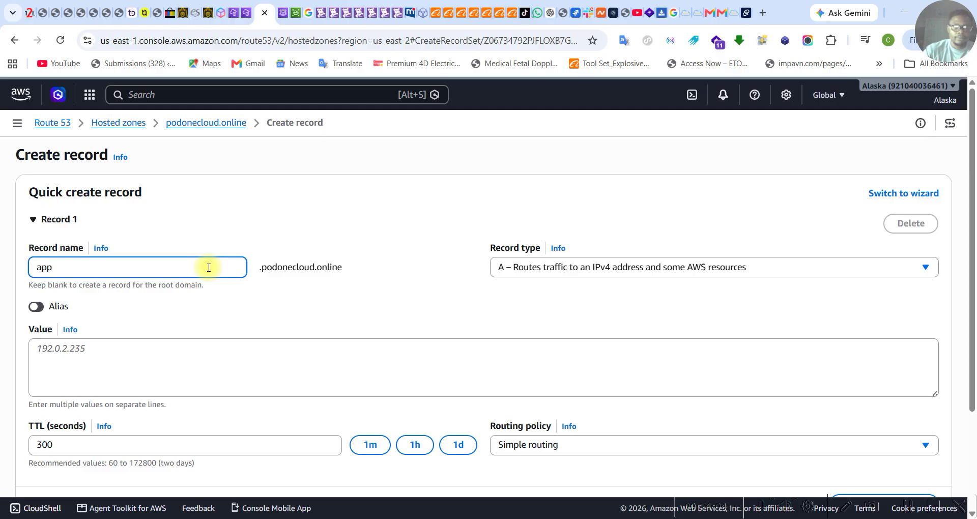
pyautogui.click(394, 241)
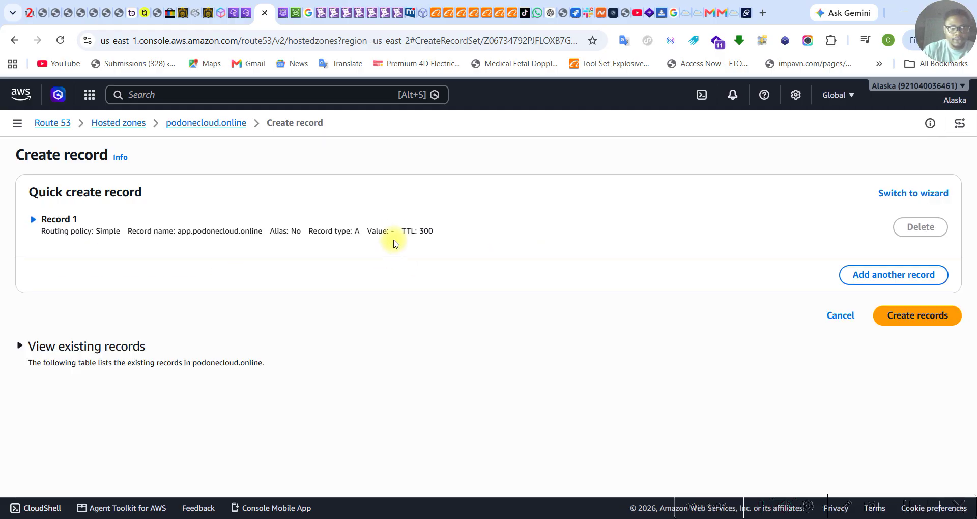
pyautogui.click(40, 220)
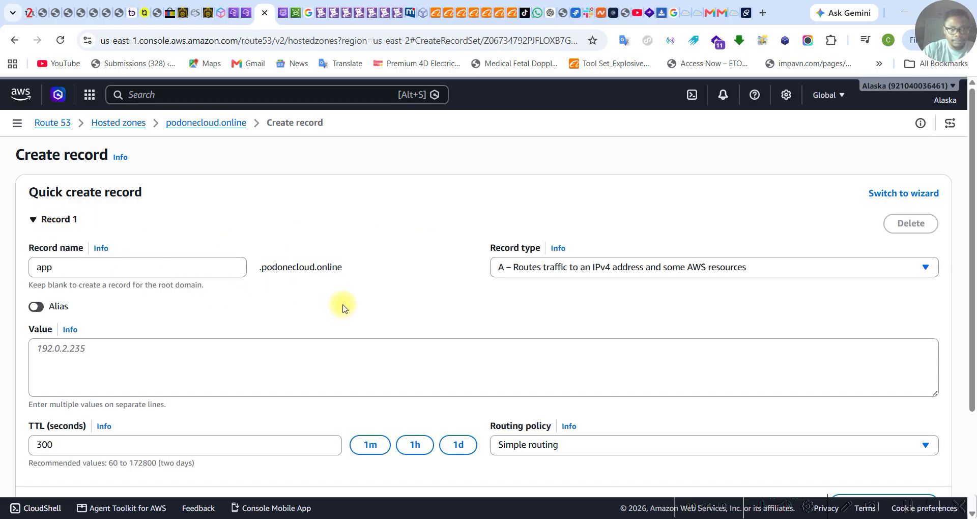
pyautogui.click(40, 307)
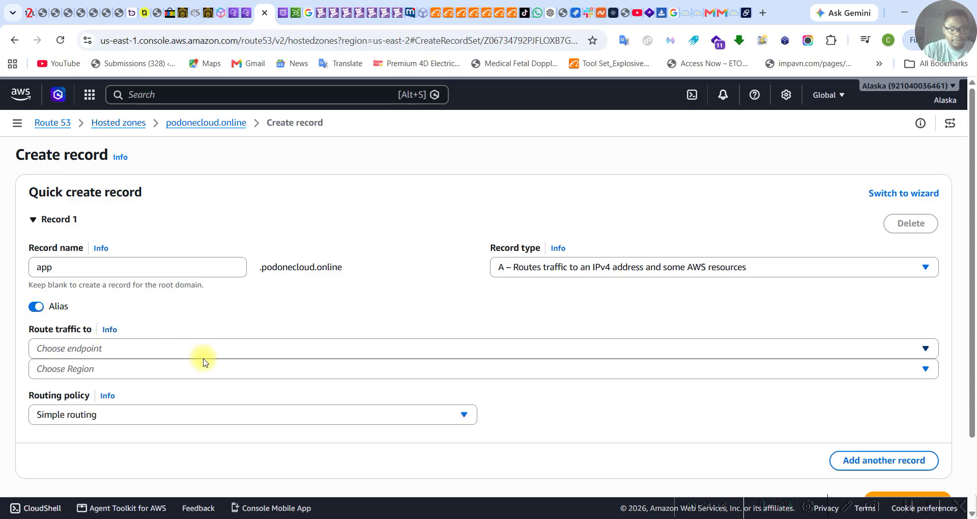
# Route the alias to the Application and Classic Load Balancer dualstack.cloud9-autoscale-1-336918679.us-east-2.elb.amazonaws.com in US East (Ohio)
pyautogui.click(626, 351)
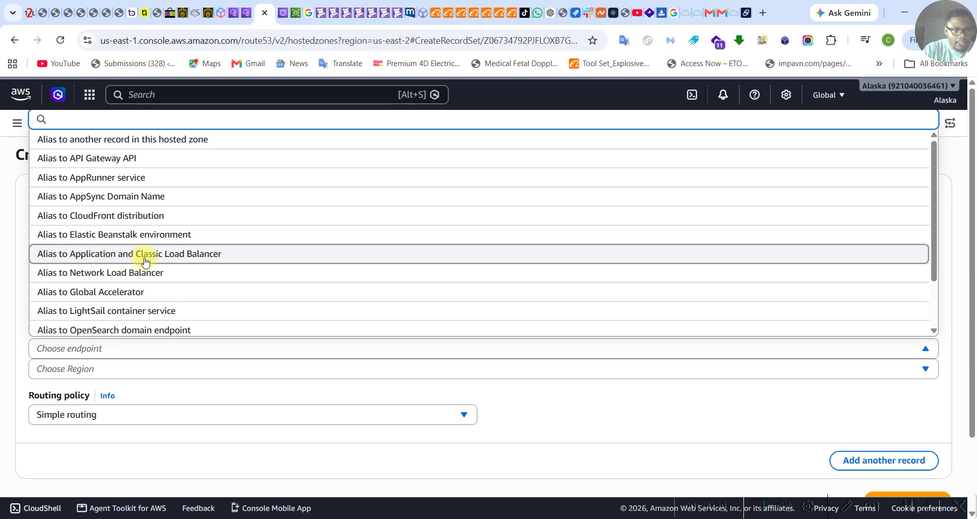
pyautogui.click(173, 259)
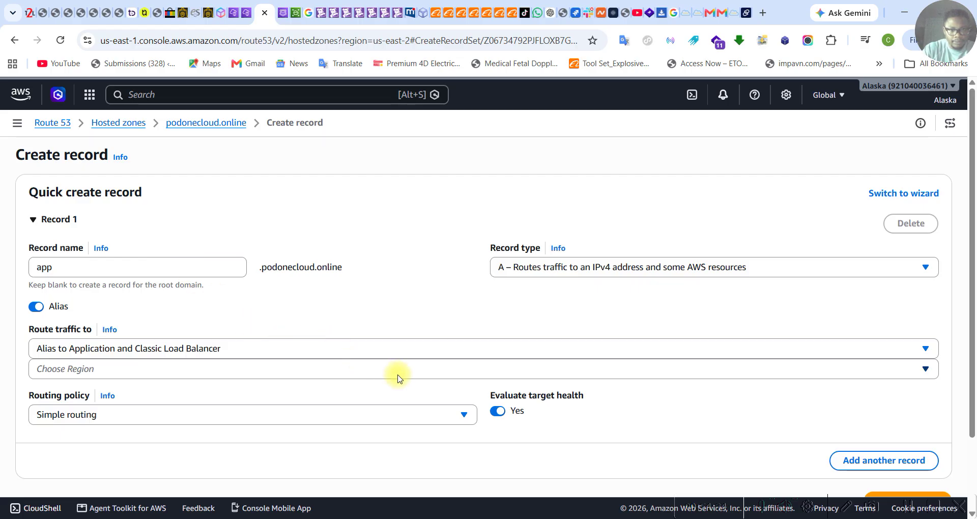
pyautogui.click(837, 371)
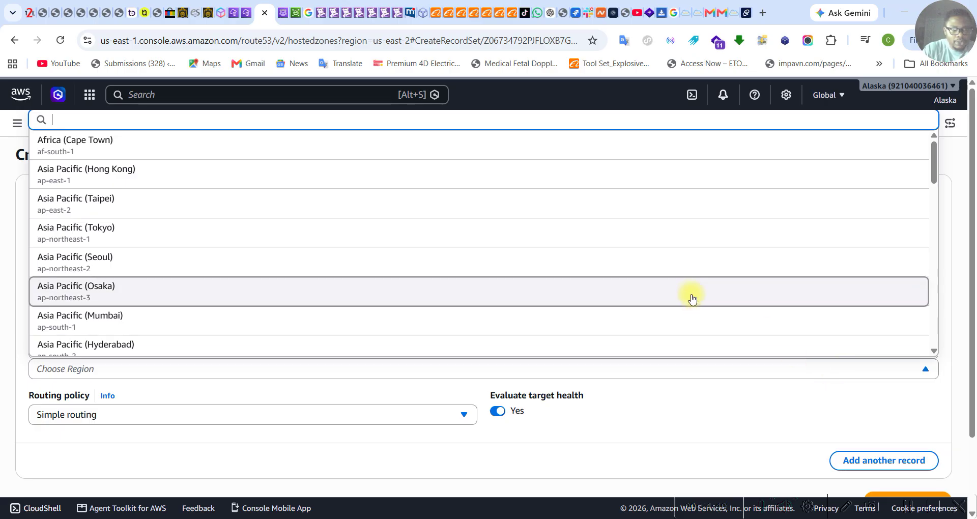
pyautogui.scroll(-3, 689, 294)
pyautogui.scroll(-3, 685, 297)
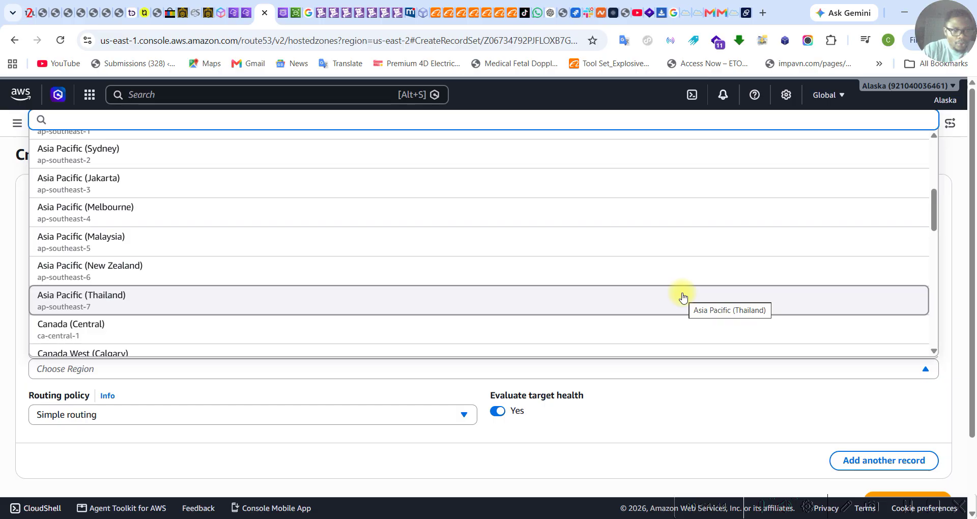
pyautogui.write('oh')
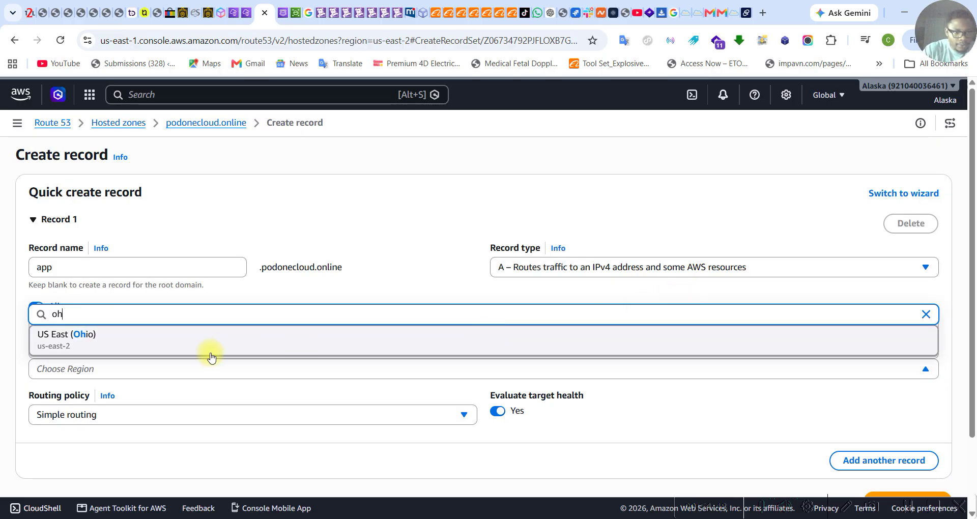
pyautogui.click(98, 344)
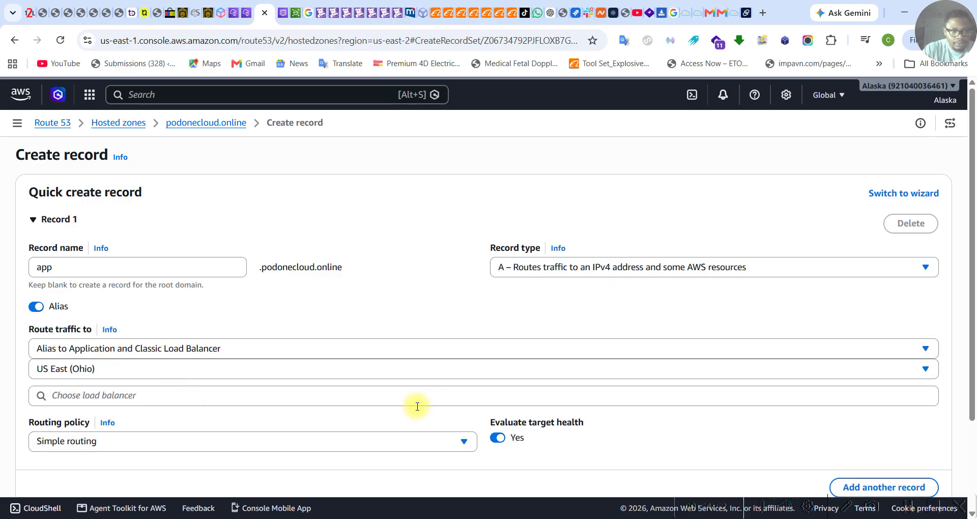
pyautogui.click(360, 399)
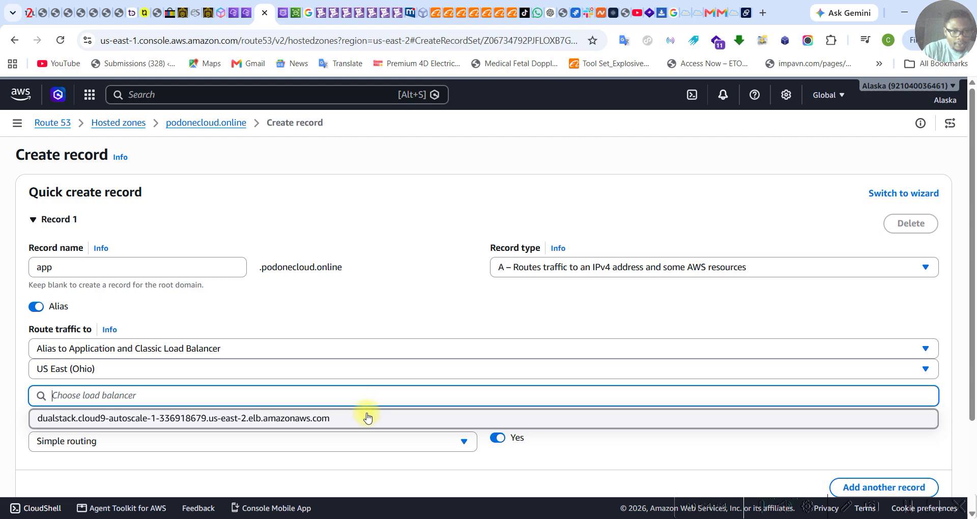
pyautogui.click(245, 418)
# Check the record type options, keep type A with simple routing, and create the app record
pyautogui.scroll(-1, 389, 357)
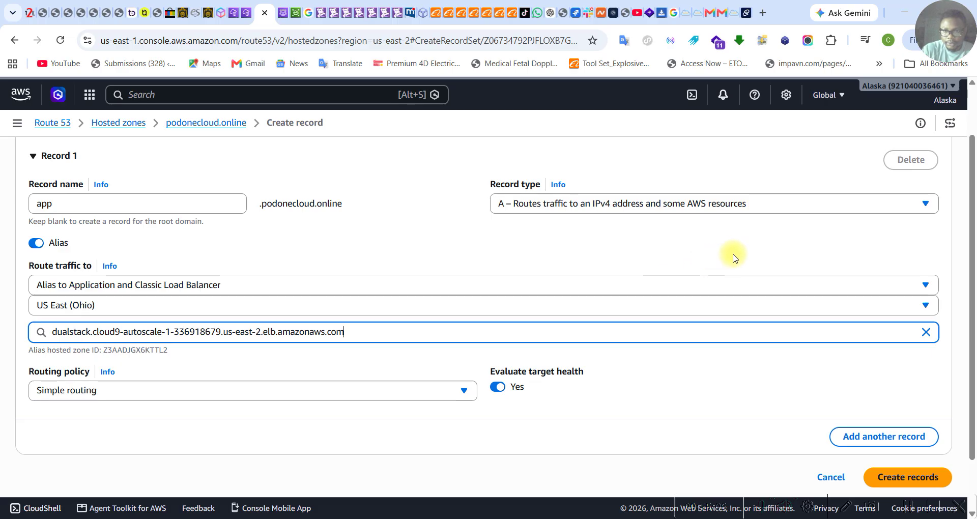
pyautogui.click(929, 212)
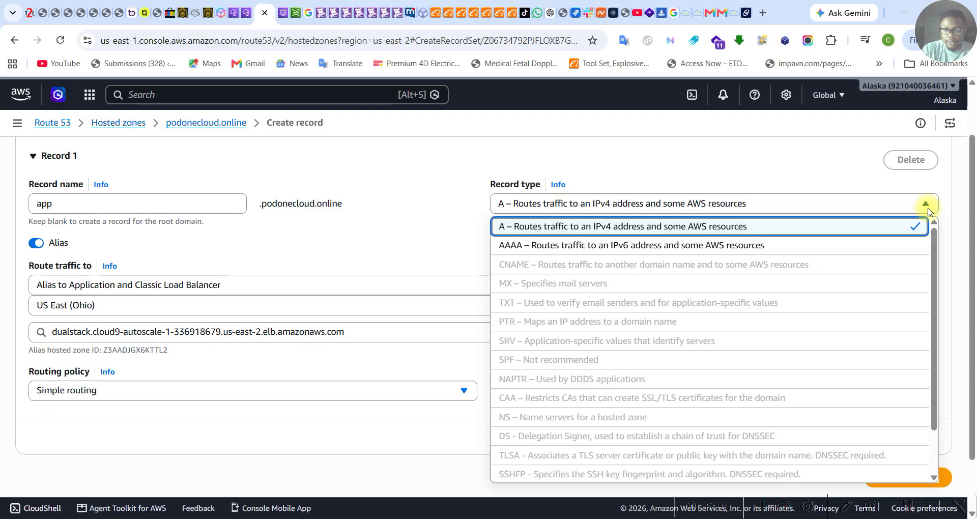
pyautogui.click(928, 212)
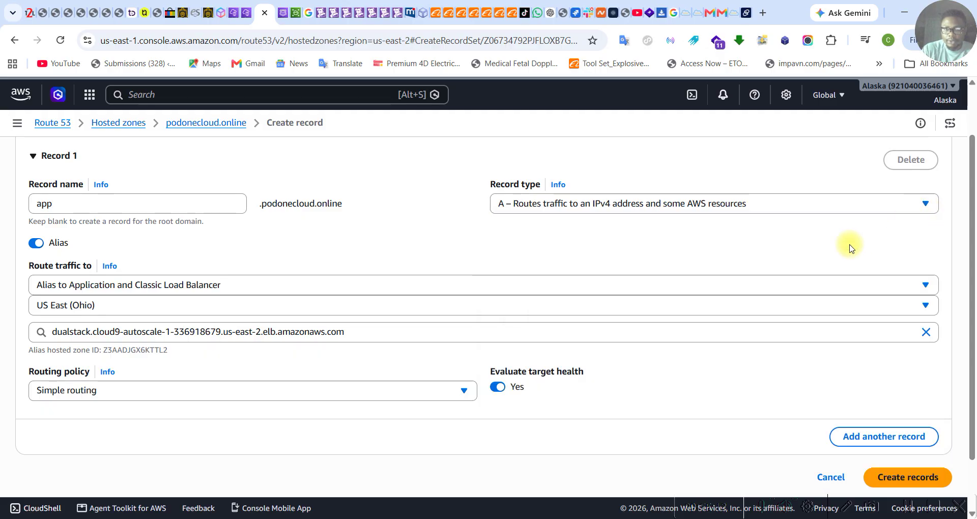
pyautogui.scroll(-2, 727, 300)
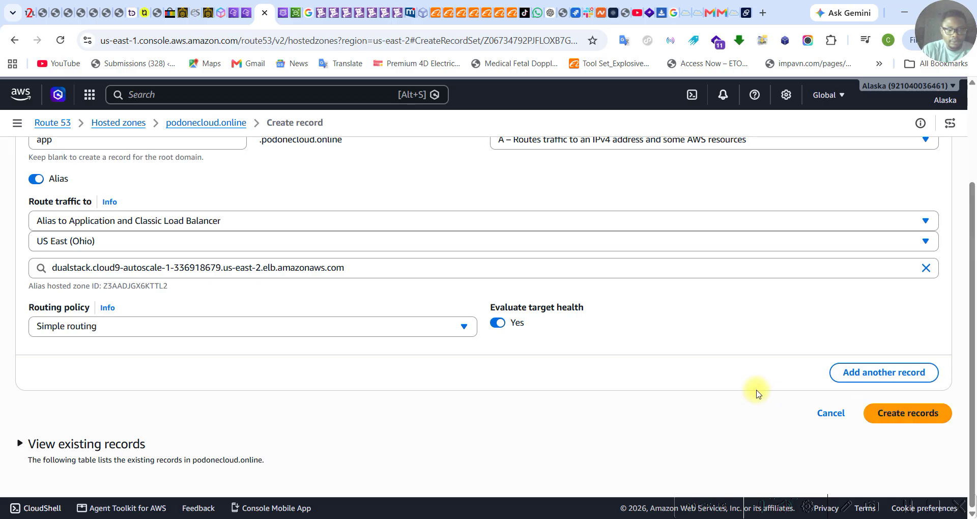
pyautogui.scroll(3, 757, 393)
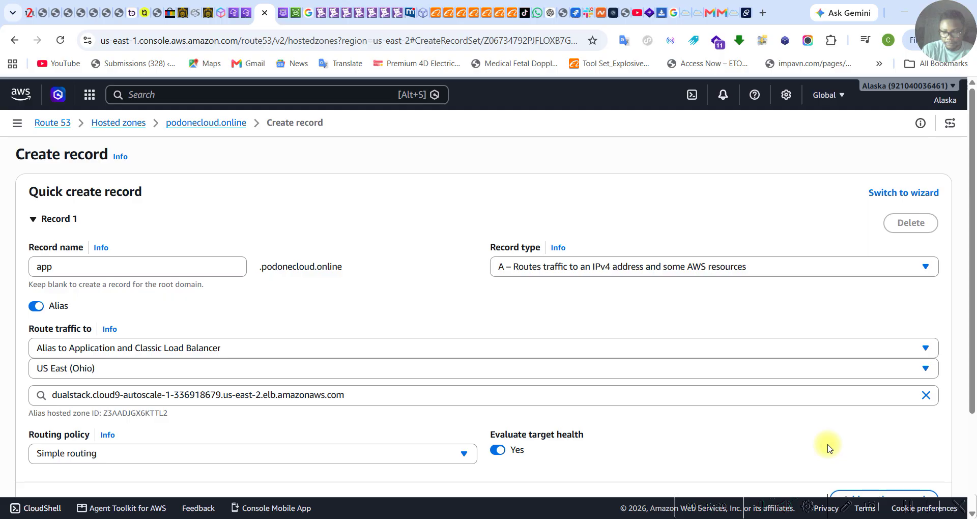
pyautogui.scroll(-1, 829, 447)
pyautogui.click(906, 485)
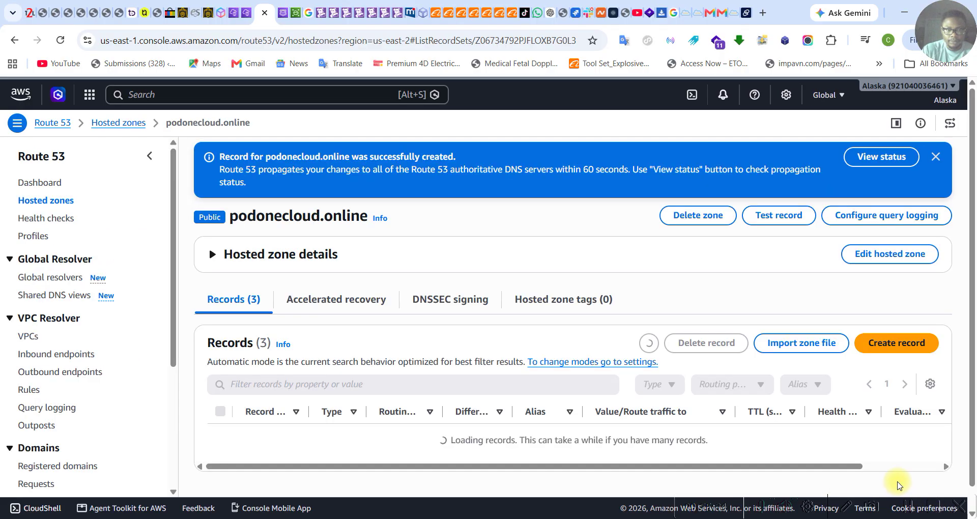
# Examine the new app alias record across the columns of the hosted zone's records table
pyautogui.scroll(-1, 804, 406)
pyautogui.scroll(-1, 804, 406)
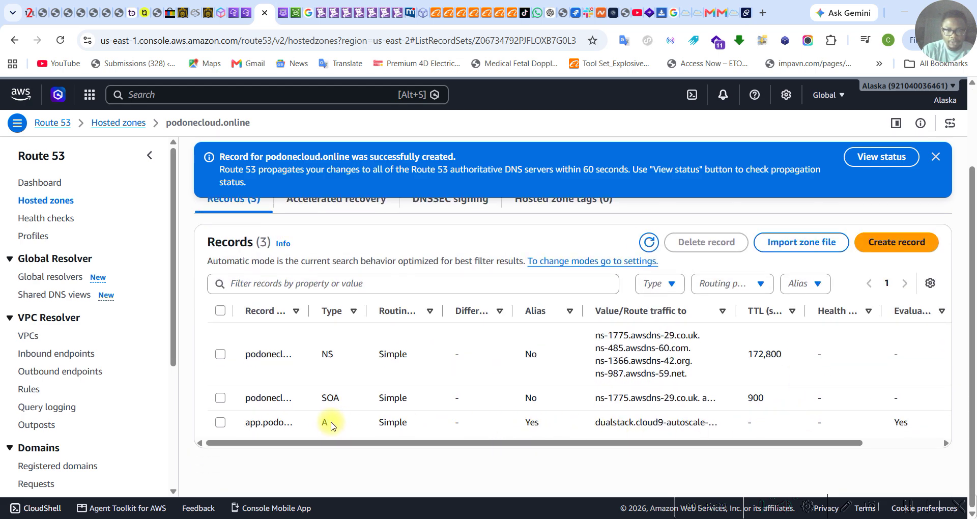
pyautogui.moveTo(530, 444)
pyautogui.mouseDown()
pyautogui.moveTo(670, 445)
pyautogui.moveTo(698, 427)
pyautogui.mouseUp()
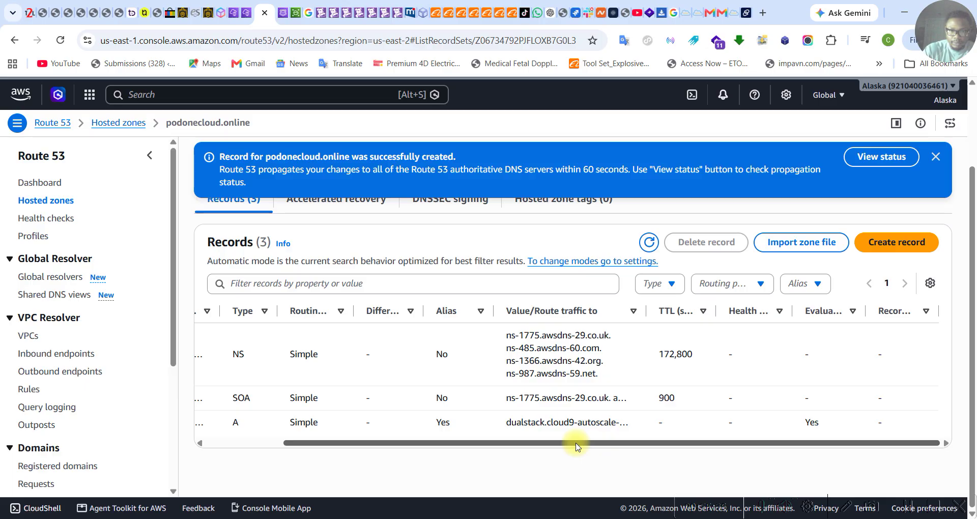
pyautogui.moveTo(576, 445); pyautogui.dragTo(482, 445)
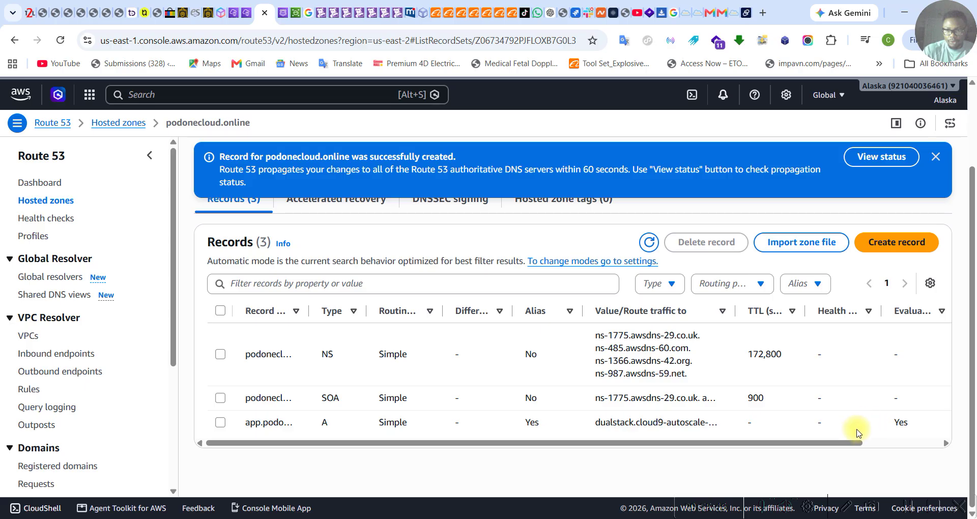
pyautogui.moveTo(837, 446); pyautogui.dragTo(922, 447)
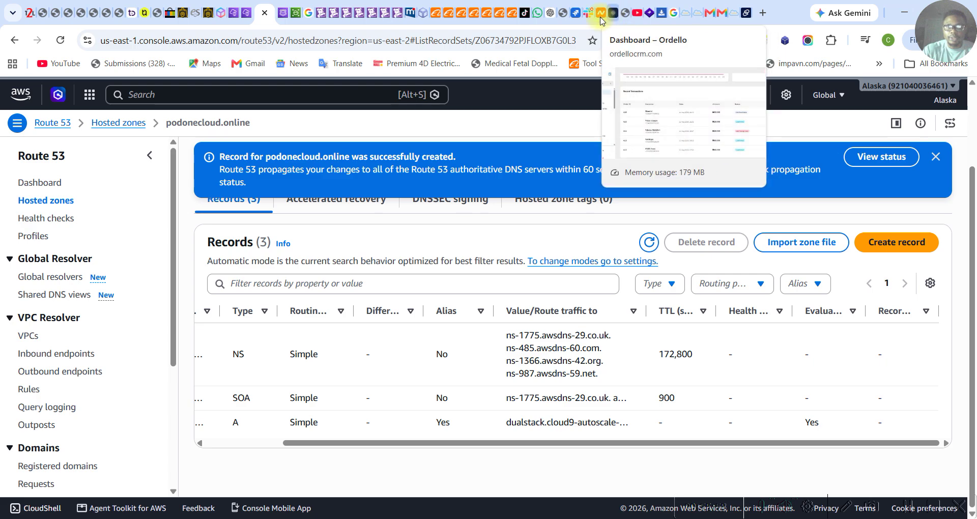
# Check the load balancer's site, then try to load app.podonecloud.omline in place of the Truehost email verification page
pyautogui.click(561, 21)
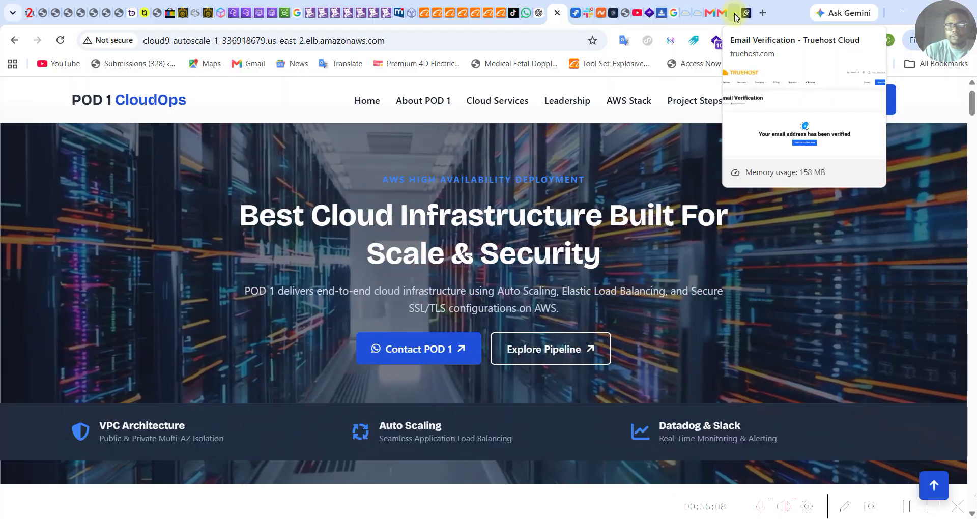
pyautogui.click(733, 14)
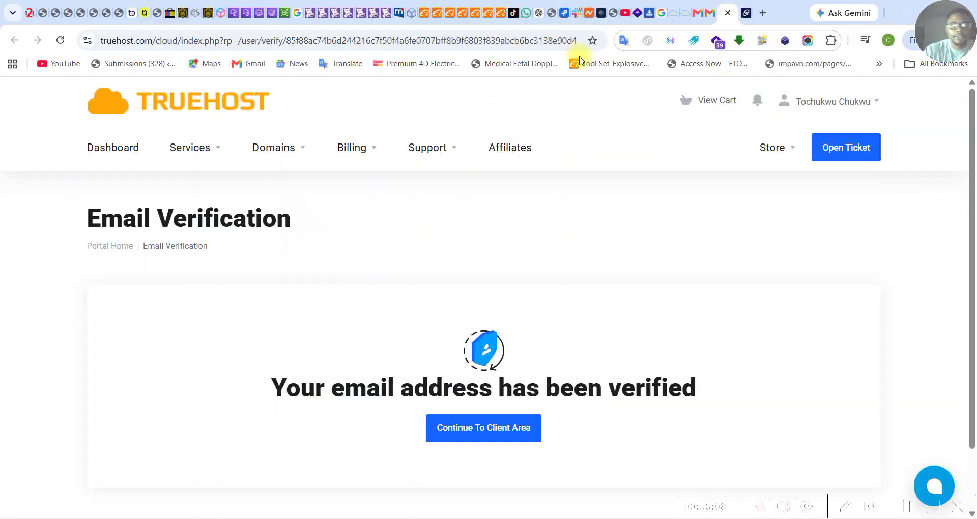
pyautogui.click(420, 41)
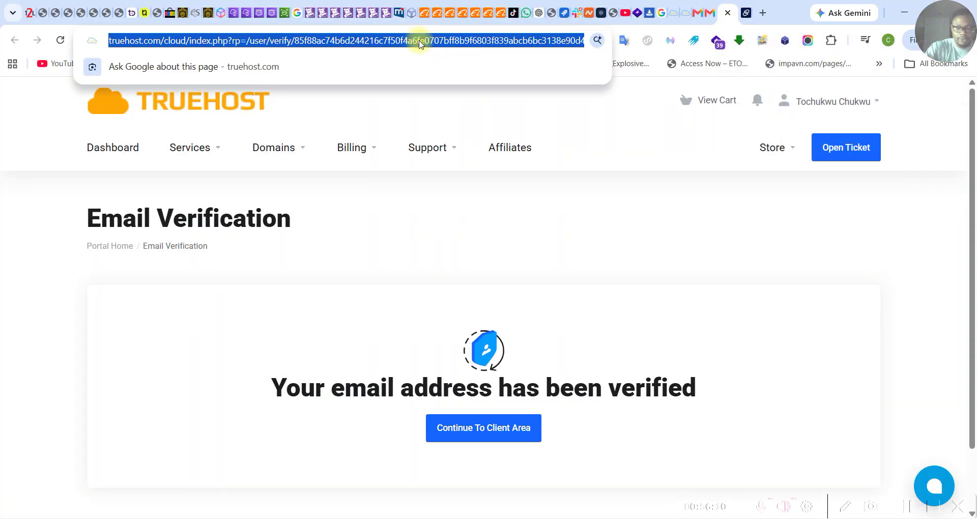
pyautogui.write('ap')
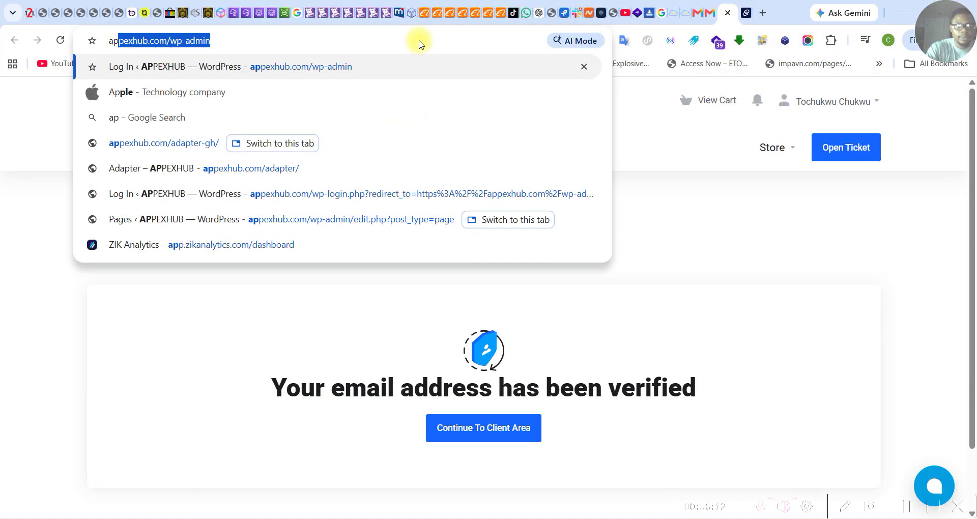
pyautogui.write('p.')
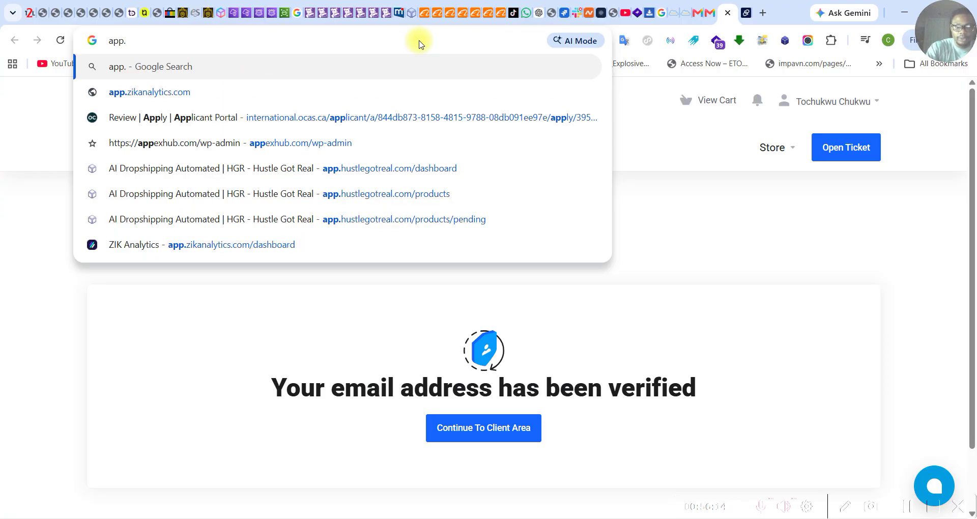
pyautogui.write('podonecloud')
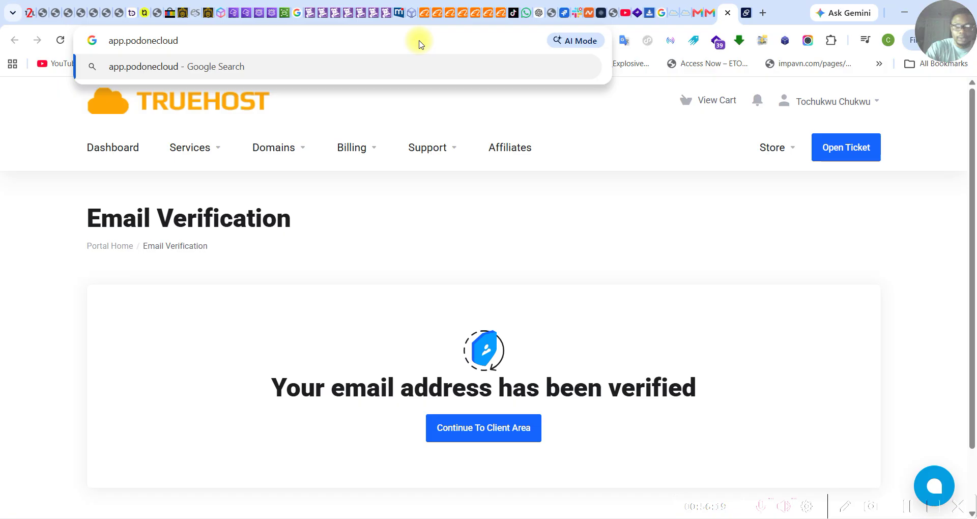
pyautogui.write('.omli')
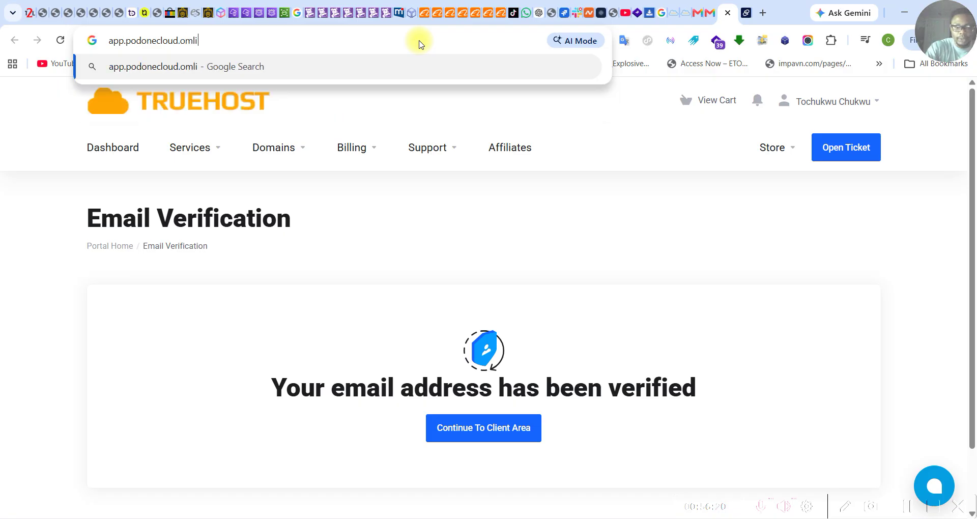
pyautogui.write('ne')
pyautogui.press('Return')
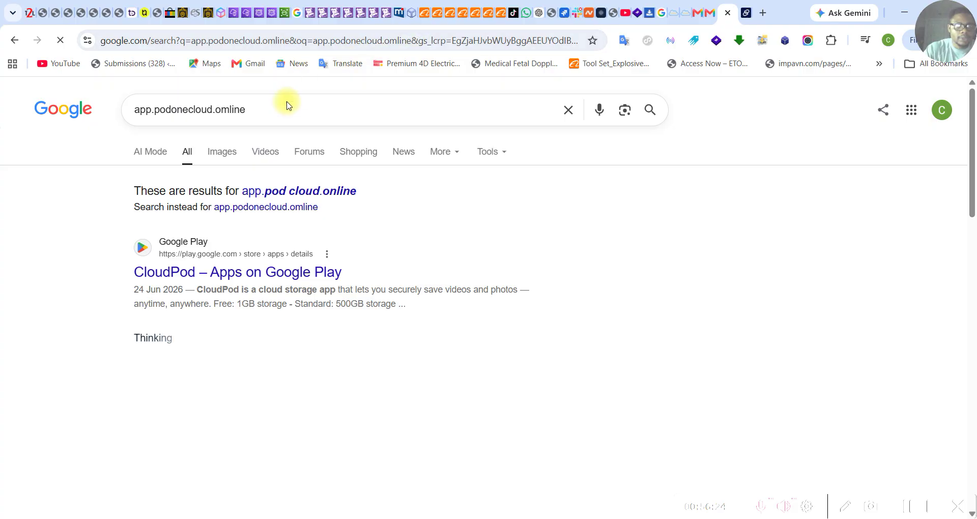
pyautogui.click(272, 112)
pyautogui.hotkey('ctrl', 'a')
pyautogui.hotkey('ctrl', 'c')
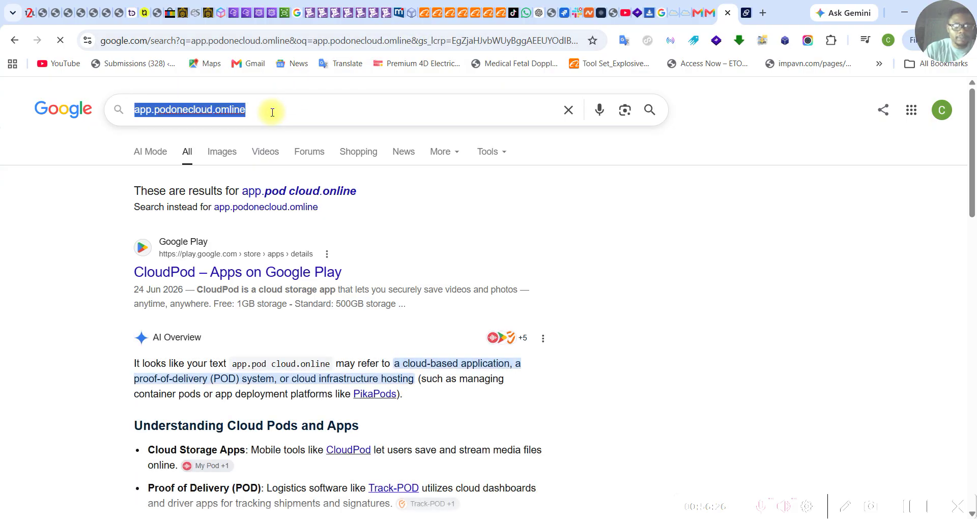
pyautogui.click(170, 43)
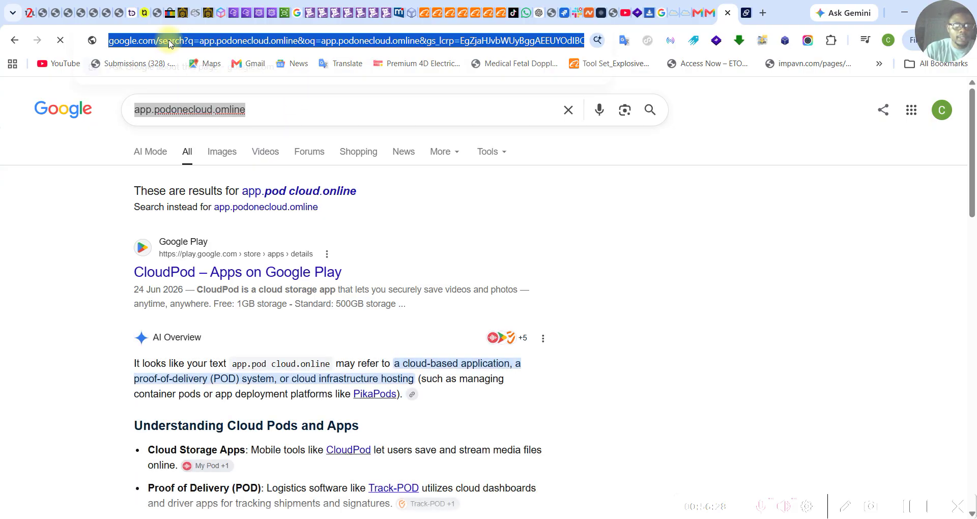
pyautogui.hotkey('ctrl', 'v')
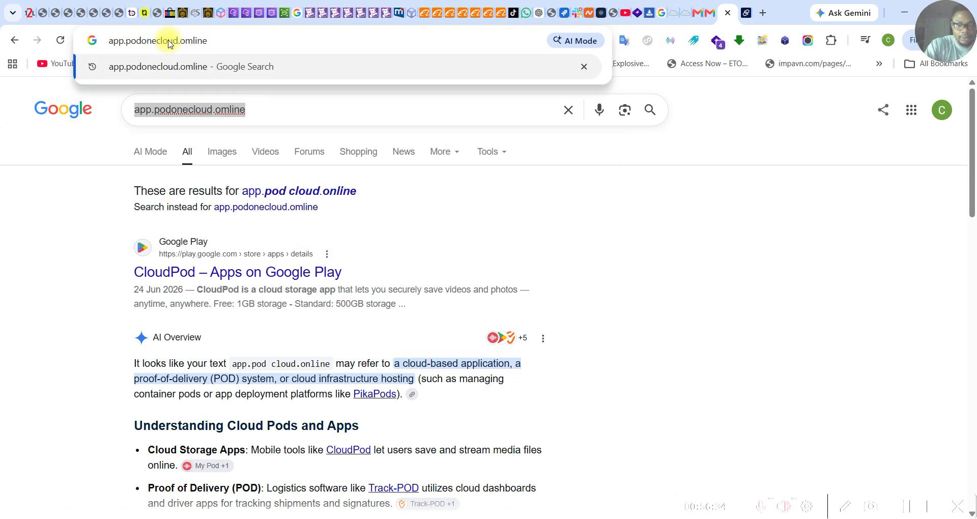
pyautogui.press('Home')
pyautogui.write('http')
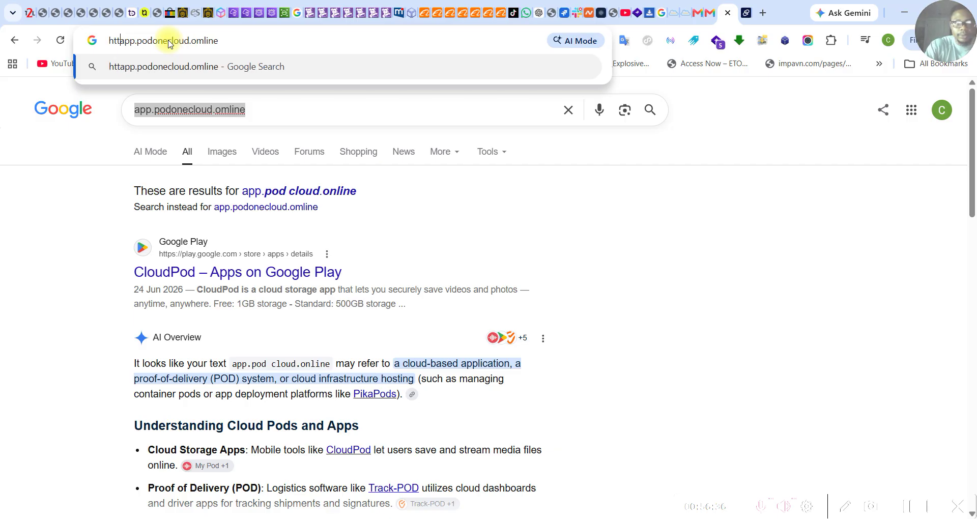
pyautogui.write('://')
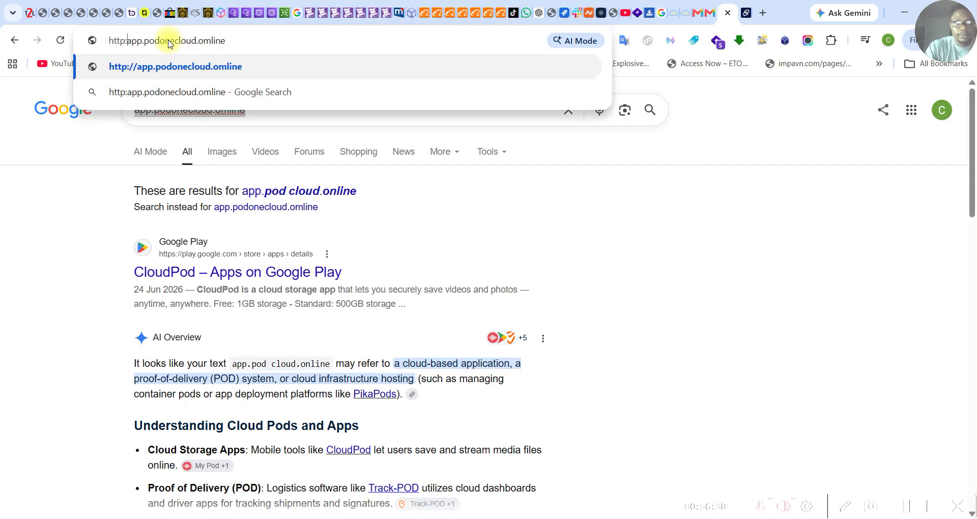
pyautogui.press('Return')
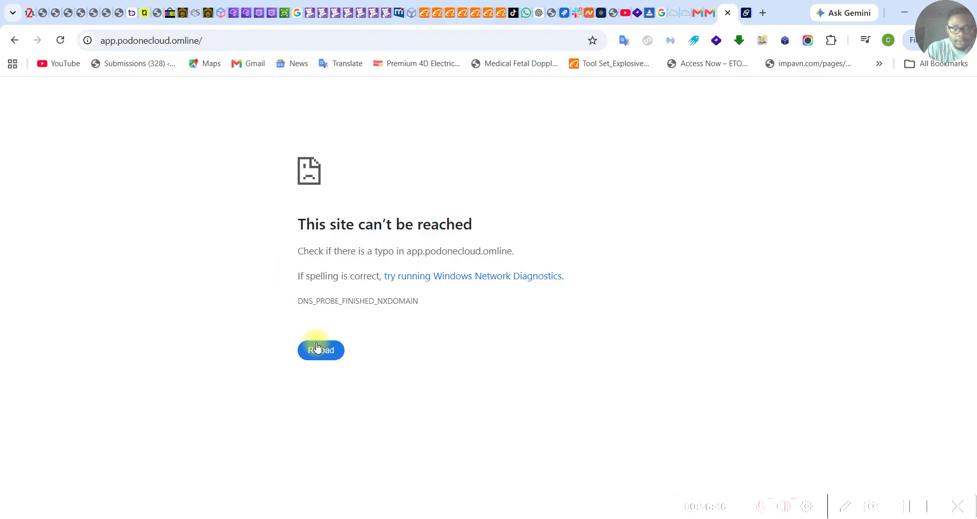
pyautogui.click(61, 41)
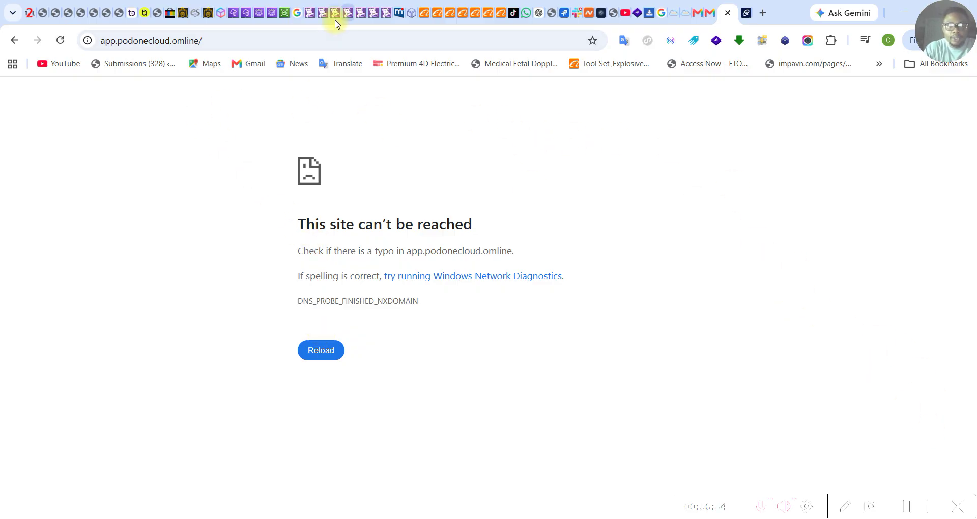
# Correct the misspelled ending of the address to app.podonecloud.online and load the site
pyautogui.click(259, 16)
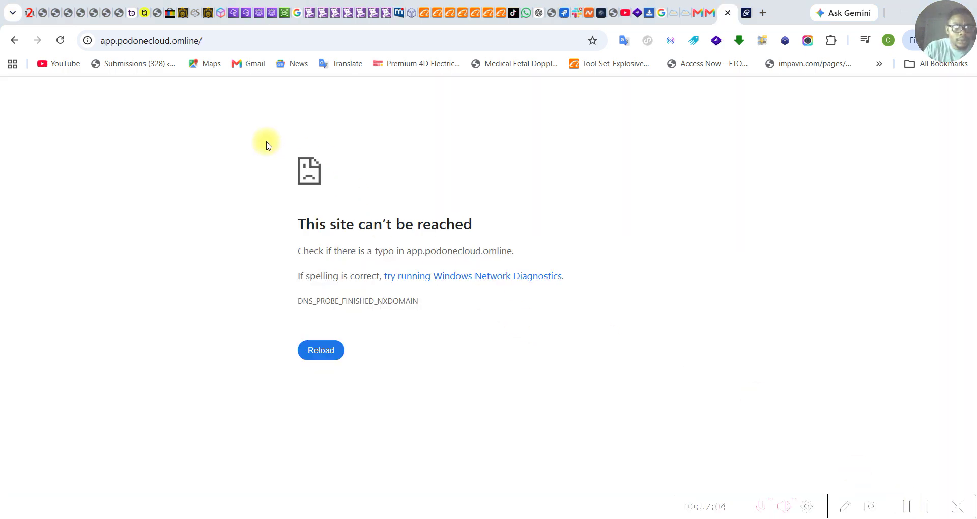
pyautogui.click(186, 41)
pyautogui.click(186, 41)
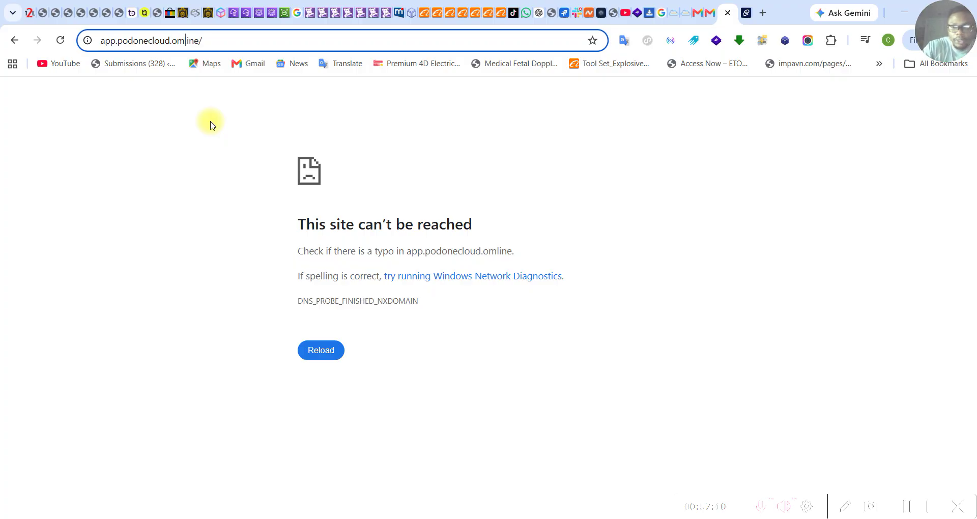
pyautogui.press('BackSpace')
pyautogui.write('n')
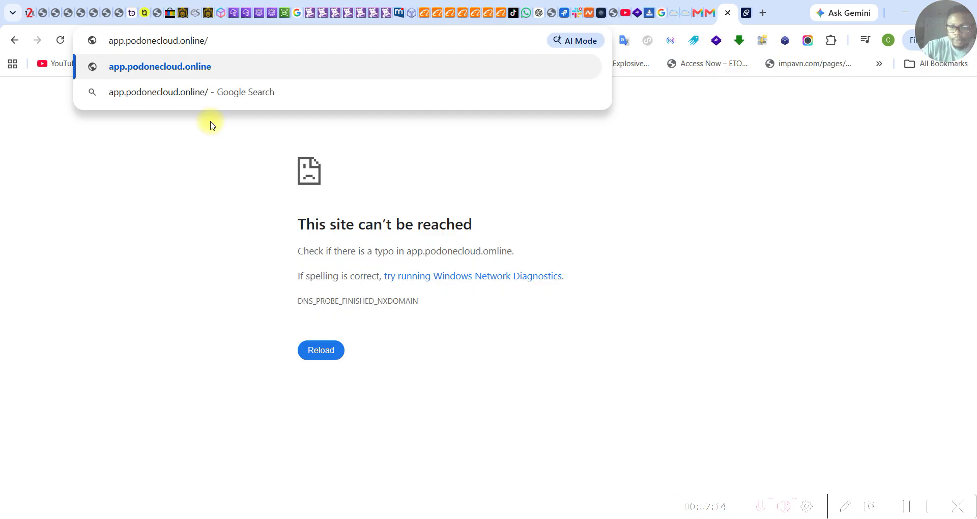
pyautogui.press('Return')
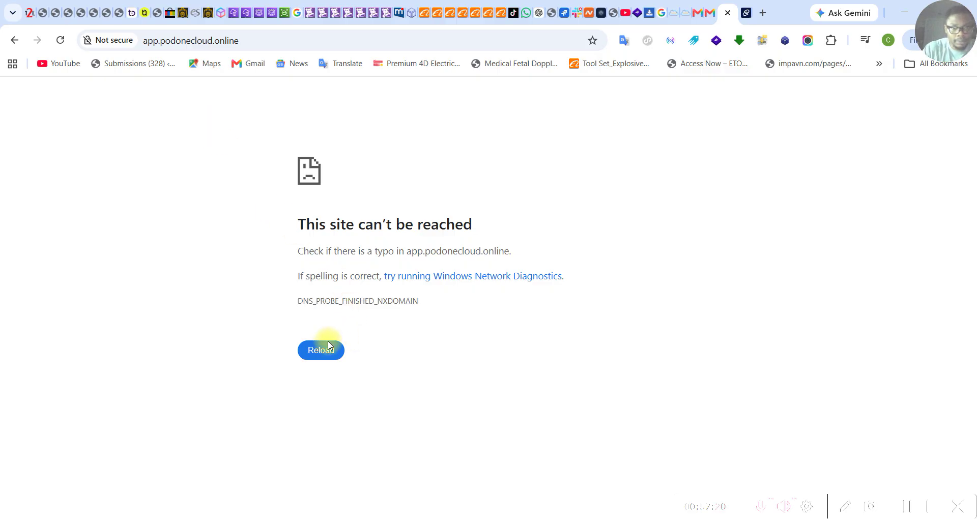
pyautogui.click(157, 43)
pyautogui.click(158, 43)
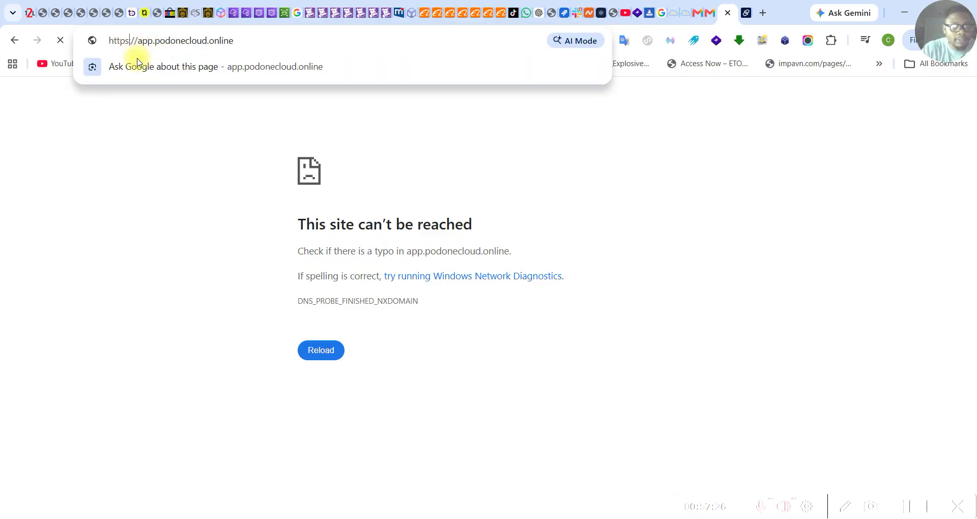
pyautogui.press('BackSpace')
pyautogui.press('BackSpace')
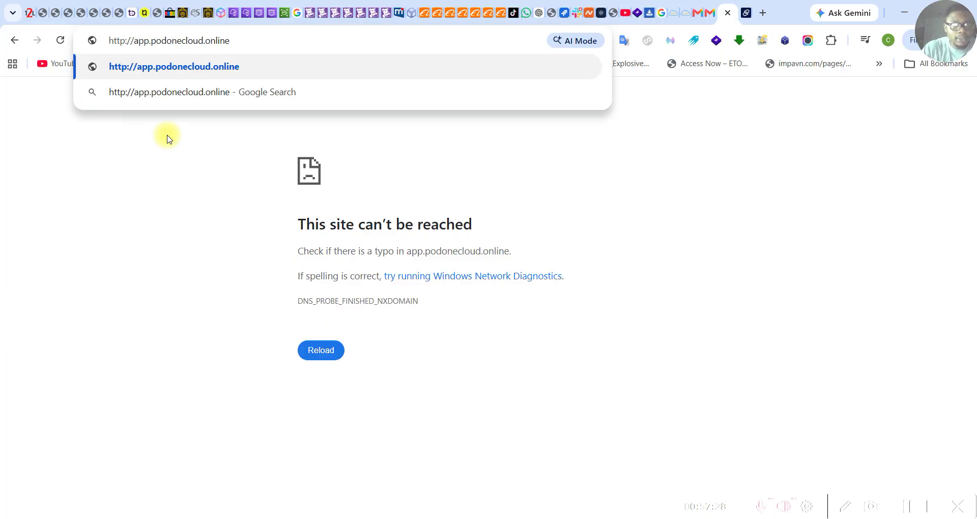
pyautogui.press('Return')
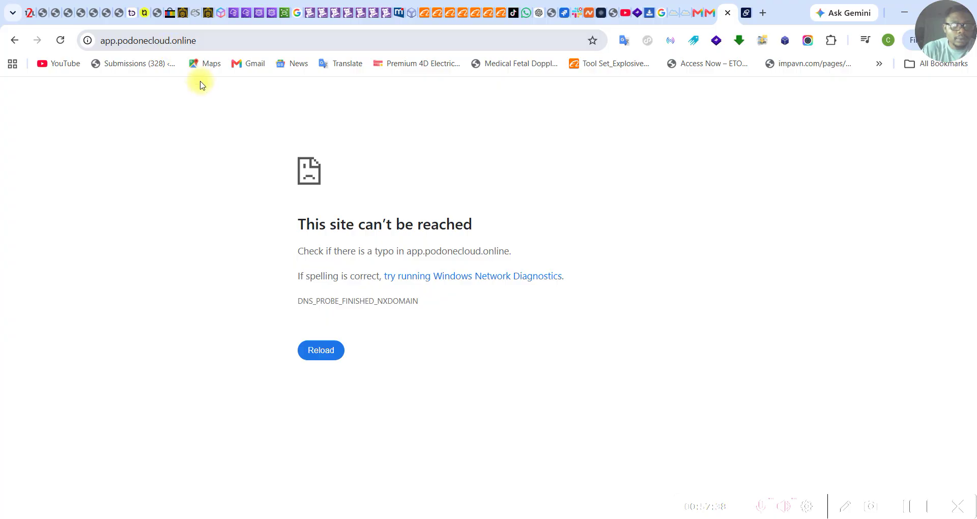
pyautogui.click(328, 356)
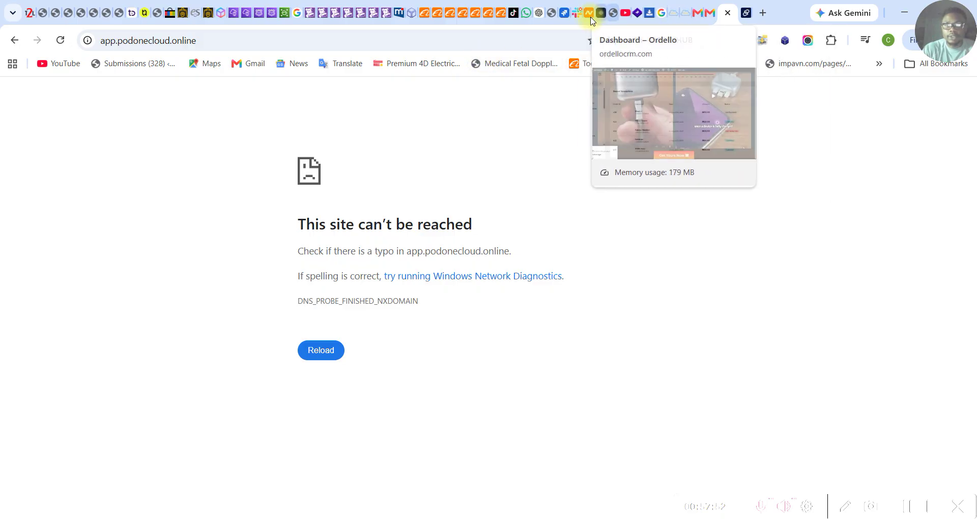
# Reload the site at the load balancer's own address cloud9-autoscale-1-336918679.us-east-2.elb.amazonaws.com to check that it responds
pyautogui.click(552, 14)
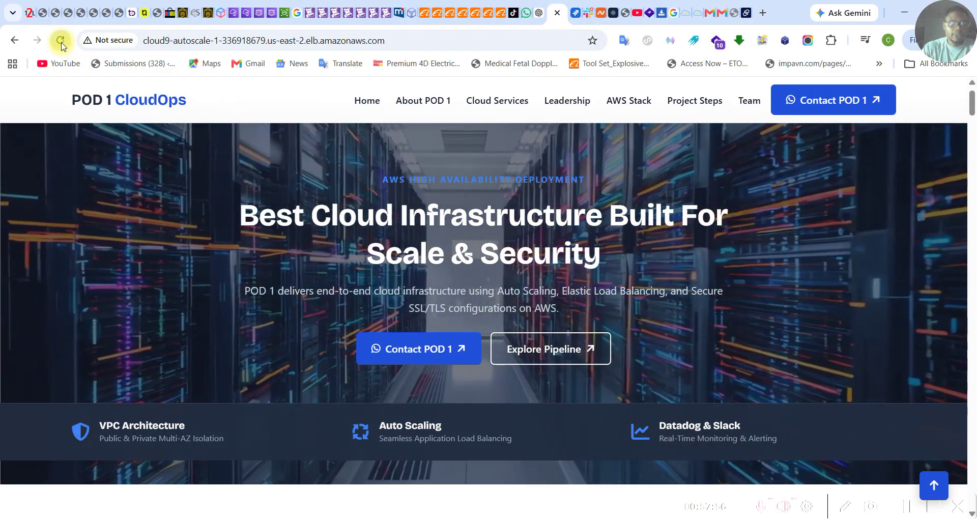
pyautogui.click(61, 42)
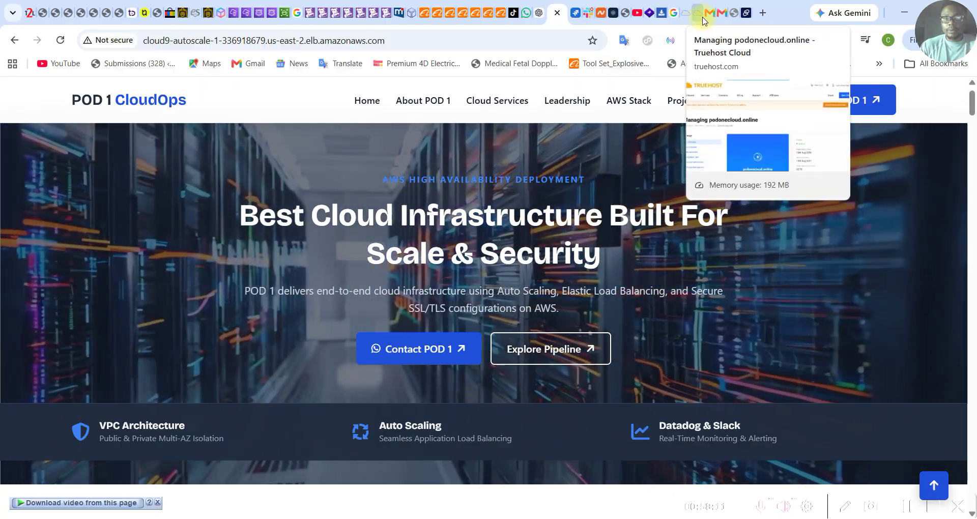
pyautogui.moveTo(712, 21)
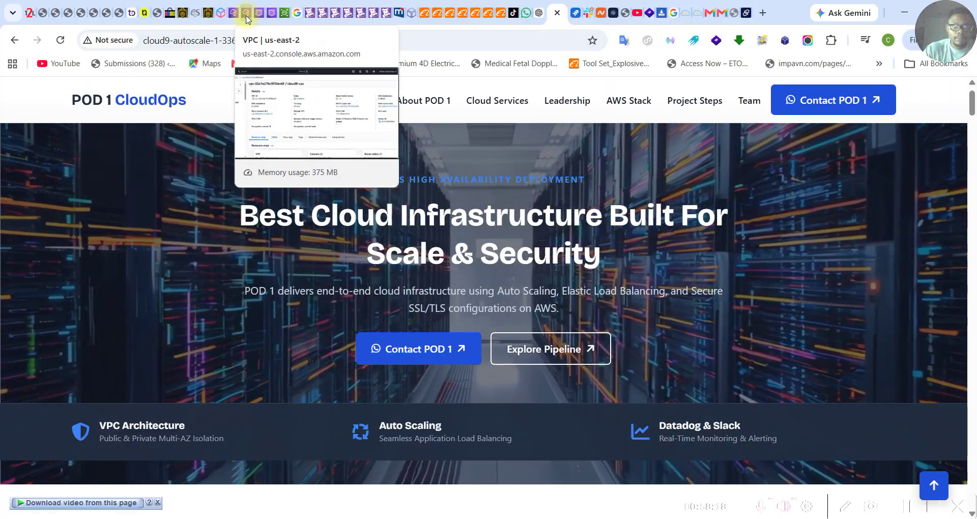
# Go to the cloud9-vpc page in the AWS console, search for cert, and open Certificate Manager in Ohio
pyautogui.click(247, 17)
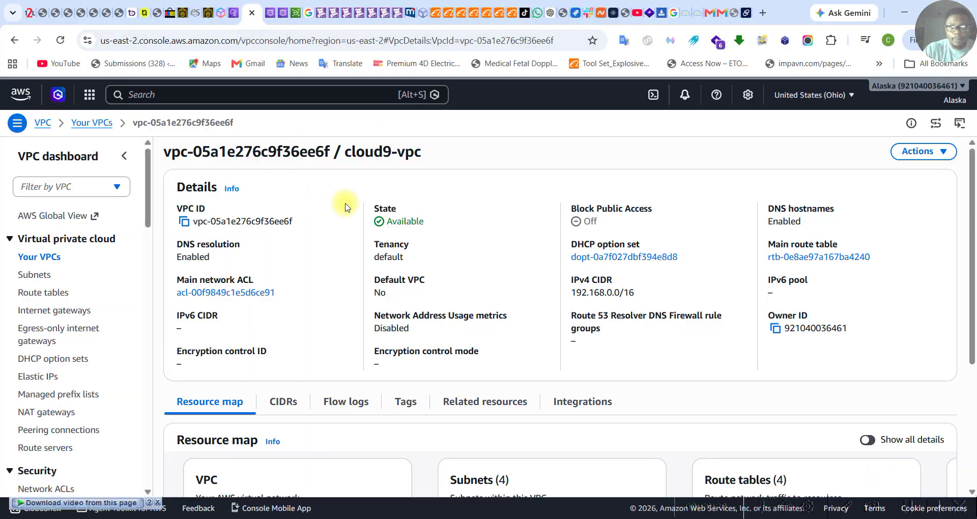
pyautogui.click(178, 95)
pyautogui.write('ce')
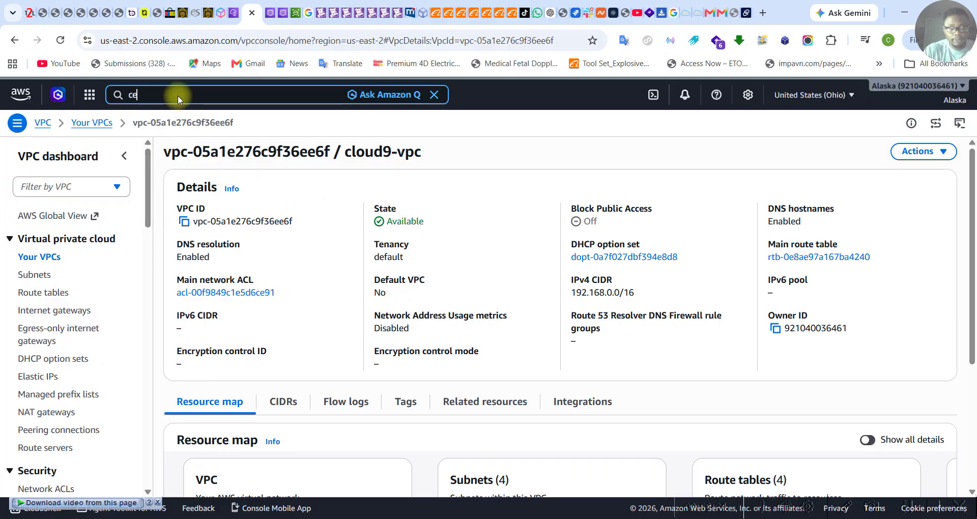
pyautogui.write('rt')
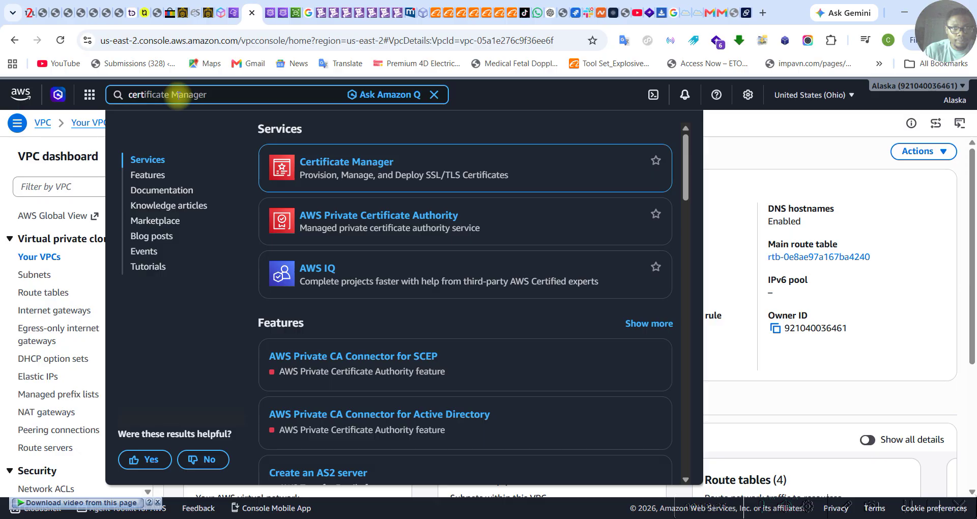
pyautogui.click(329, 168)
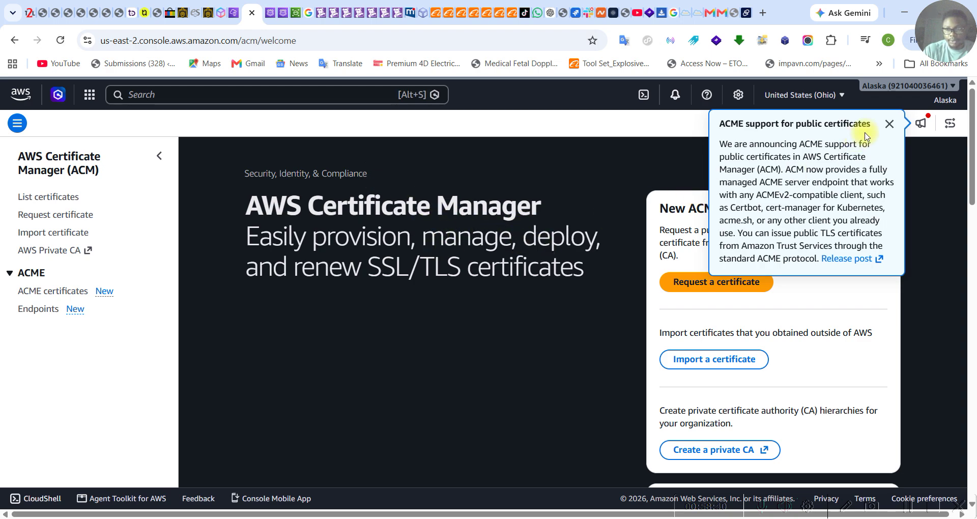
# Dismiss the ACME announcement and start a request for a public certificate
pyautogui.click(889, 124)
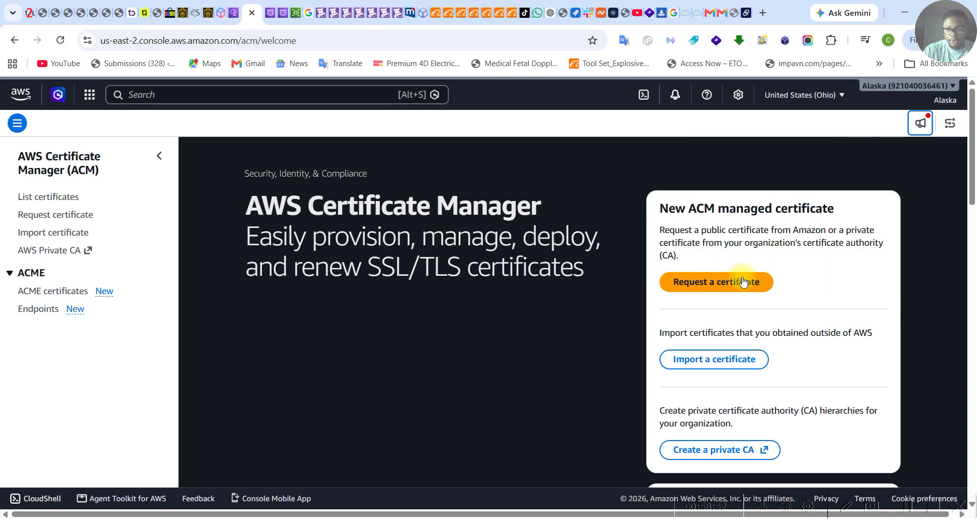
pyautogui.click(695, 287)
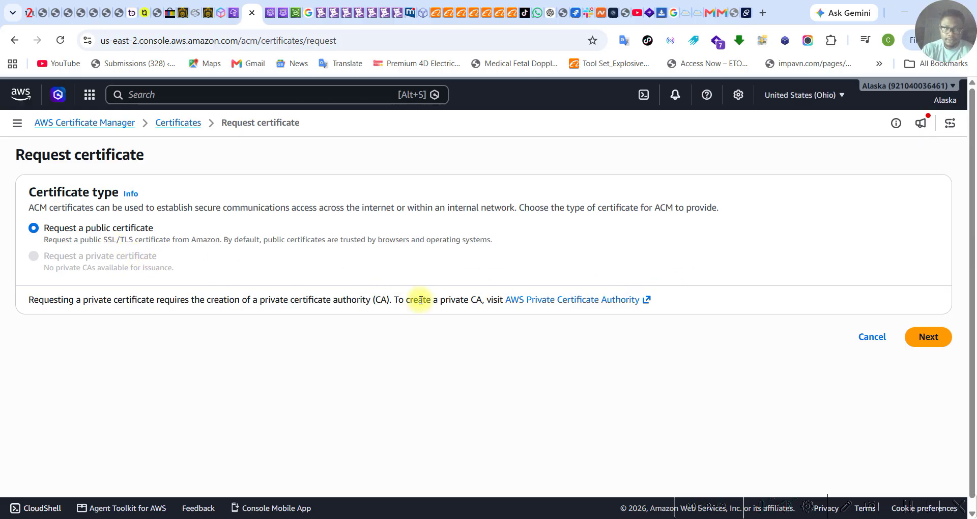
pyautogui.click(921, 342)
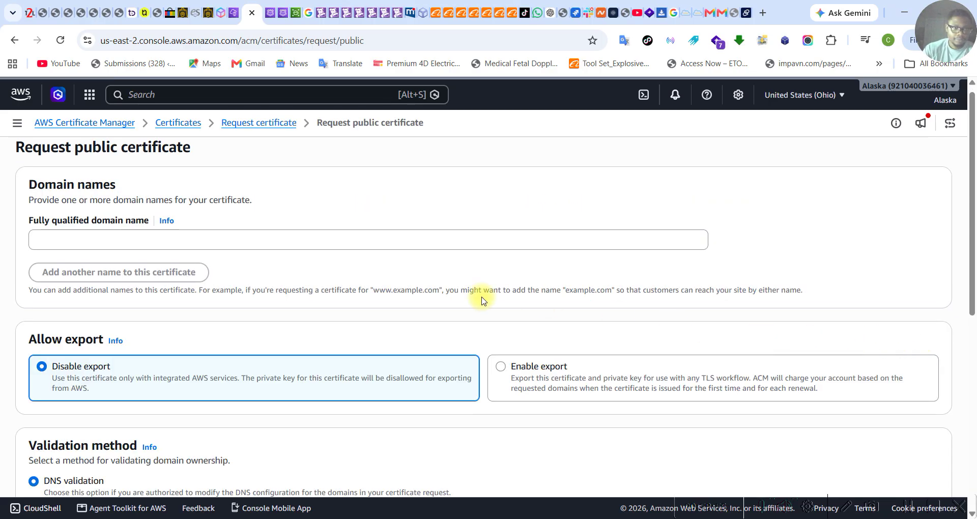
# Copy the app.podonecloud.online address from its open browser page and paste it as the certificate's fully qualified domain name
pyautogui.click(349, 244)
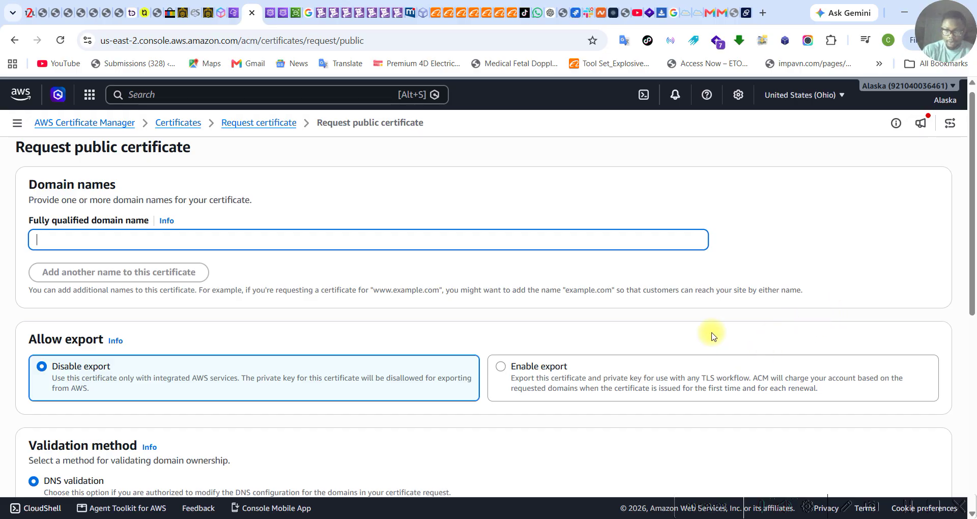
pyautogui.click(734, 14)
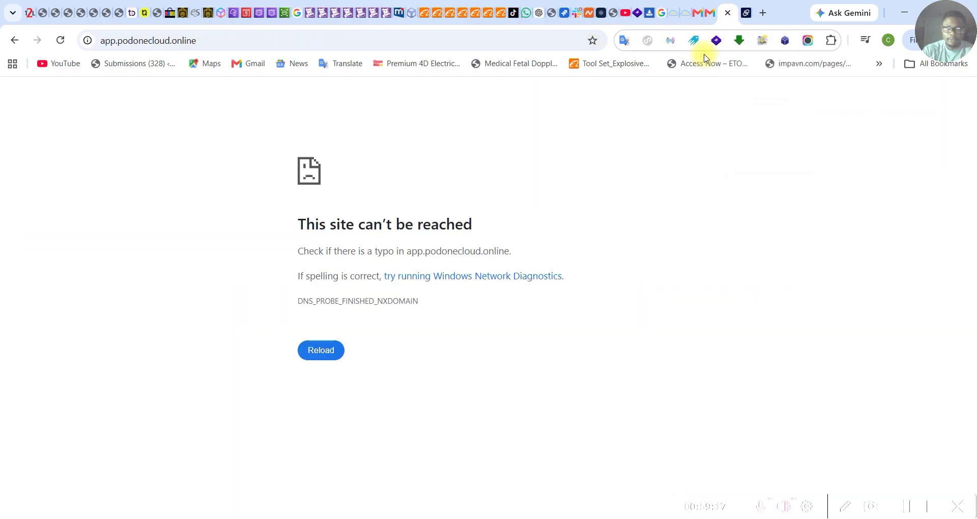
pyautogui.click(222, 42)
pyautogui.hotkey('ctrl', 'c')
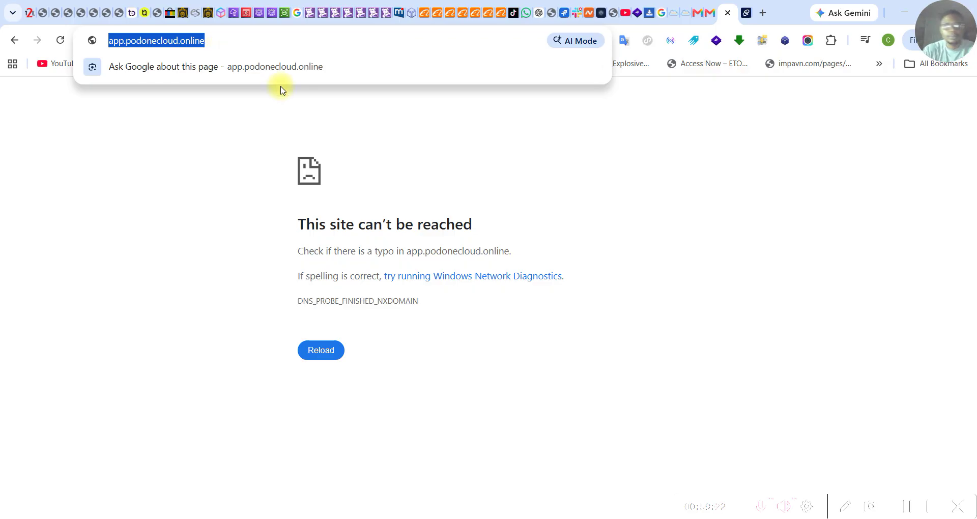
pyautogui.click(247, 15)
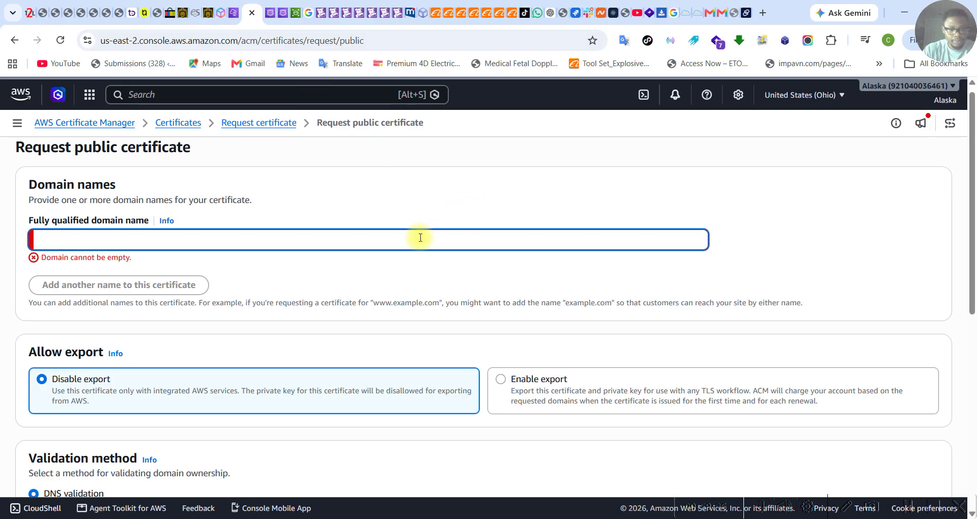
pyautogui.hotkey('ctrl', 'v')
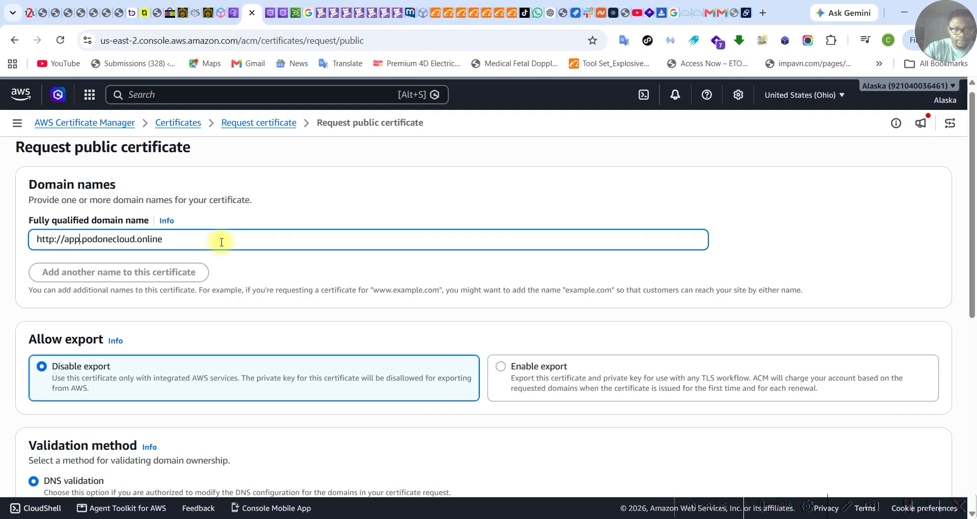
pyautogui.press('BackSpace')
pyautogui.press('BackSpace')
pyautogui.press('BackSpace')
pyautogui.press('BackSpace')
pyautogui.press('BackSpace')
pyautogui.press('BackSpace')
pyautogui.press('BackSpace')
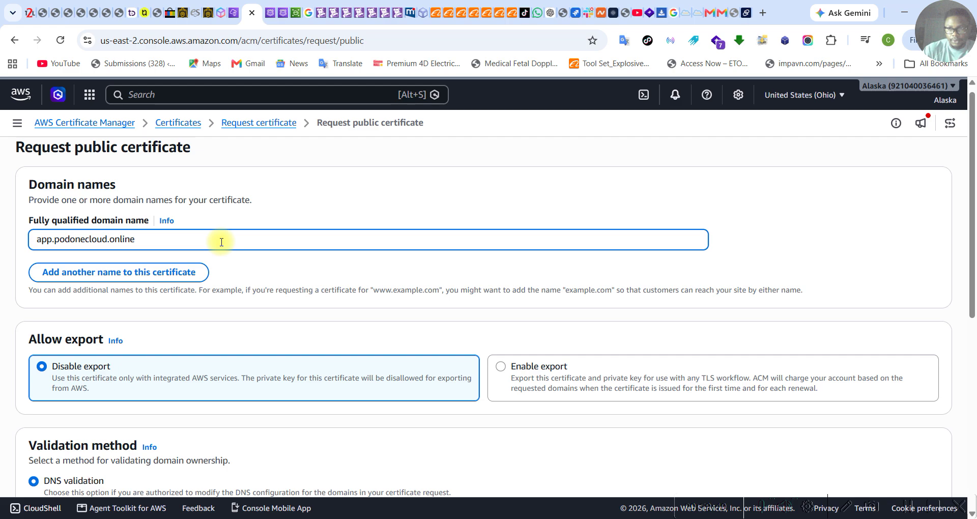
pyautogui.click(734, 212)
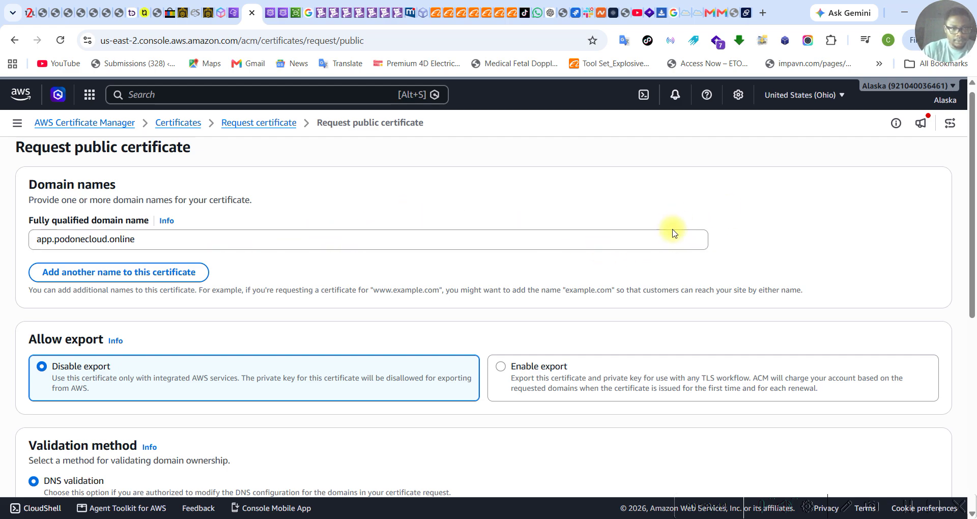
# Enable export for the certificate and review the validation method, key algorithm and tags settings
pyautogui.scroll(-3, 458, 295)
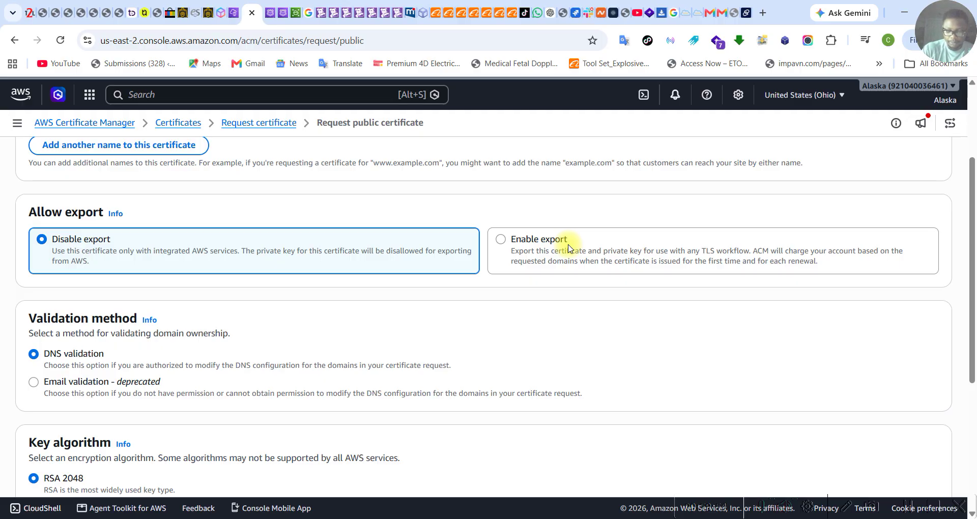
pyautogui.click(554, 255)
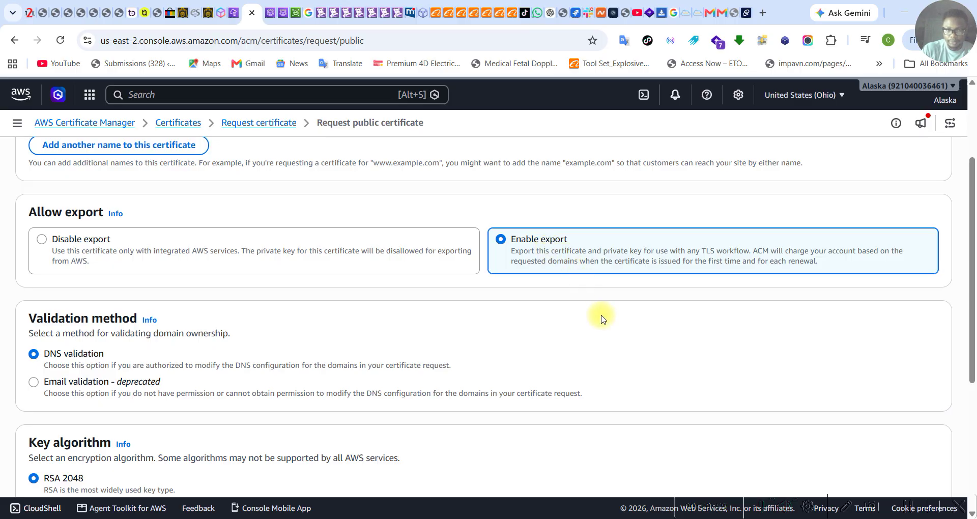
pyautogui.scroll(-2, 604, 321)
pyautogui.scroll(-2, 596, 321)
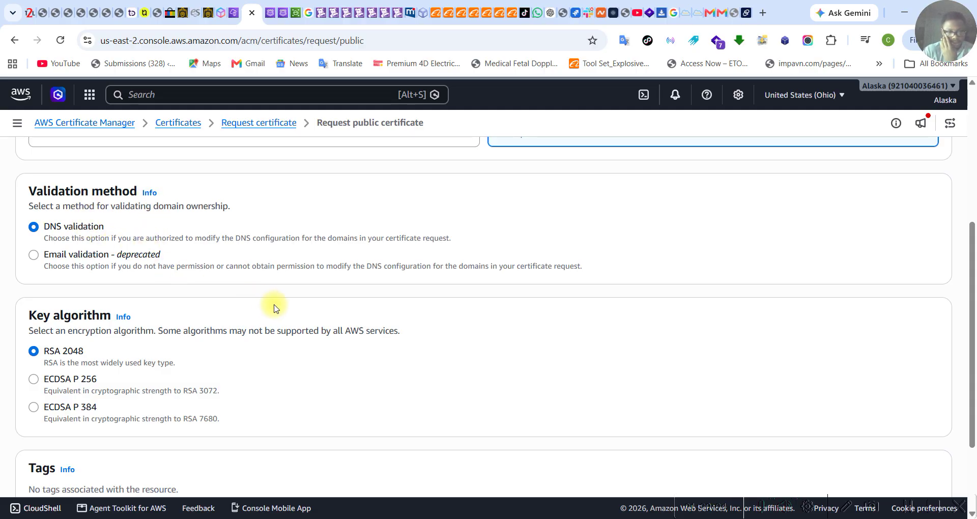
pyautogui.scroll(-1, 296, 301)
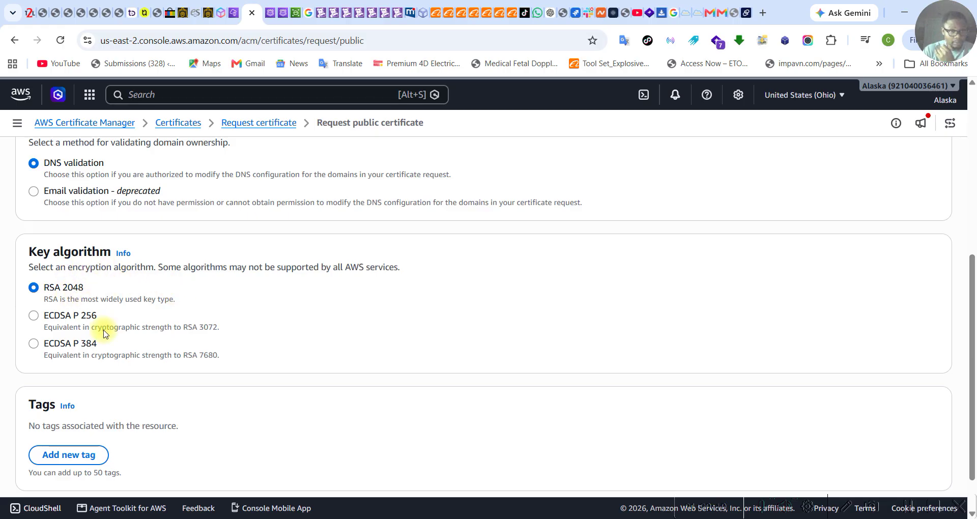
pyautogui.scroll(-1, 148, 312)
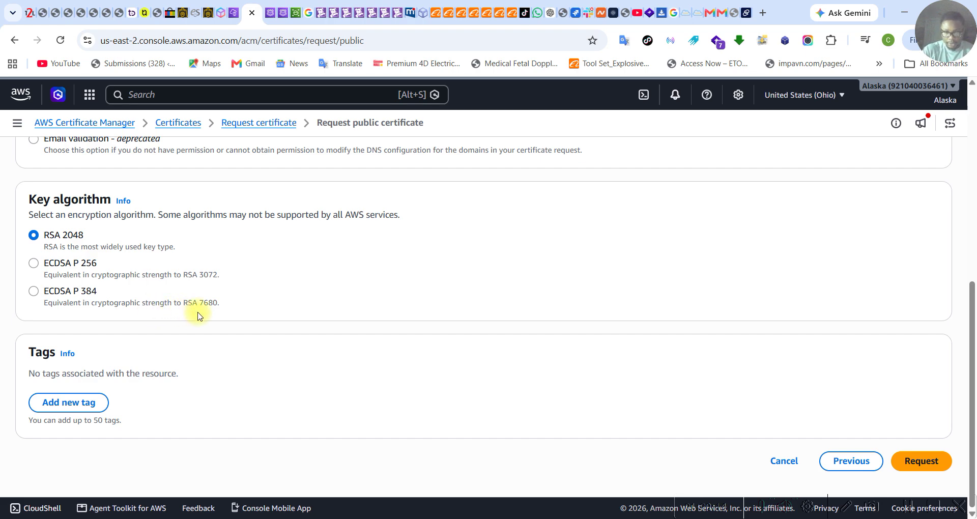
pyautogui.scroll(7, 868, 398)
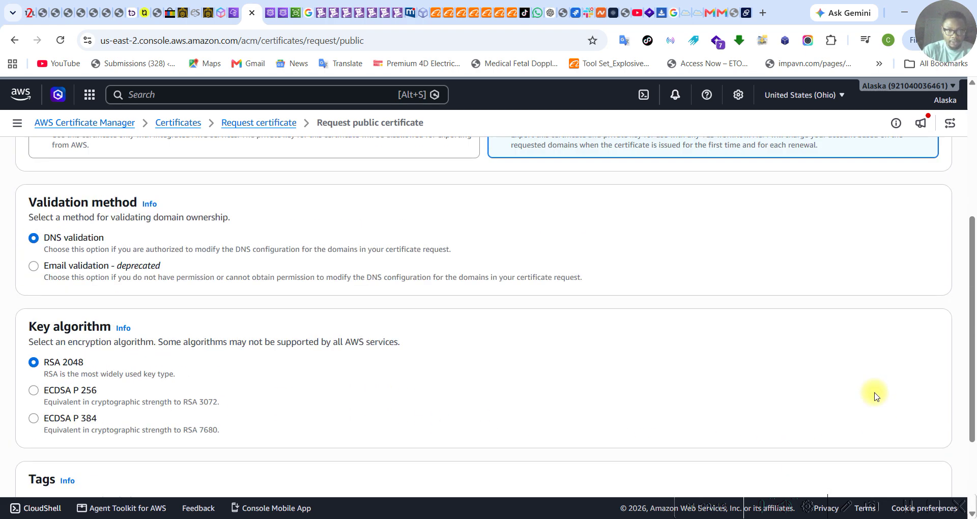
pyautogui.scroll(1, 875, 396)
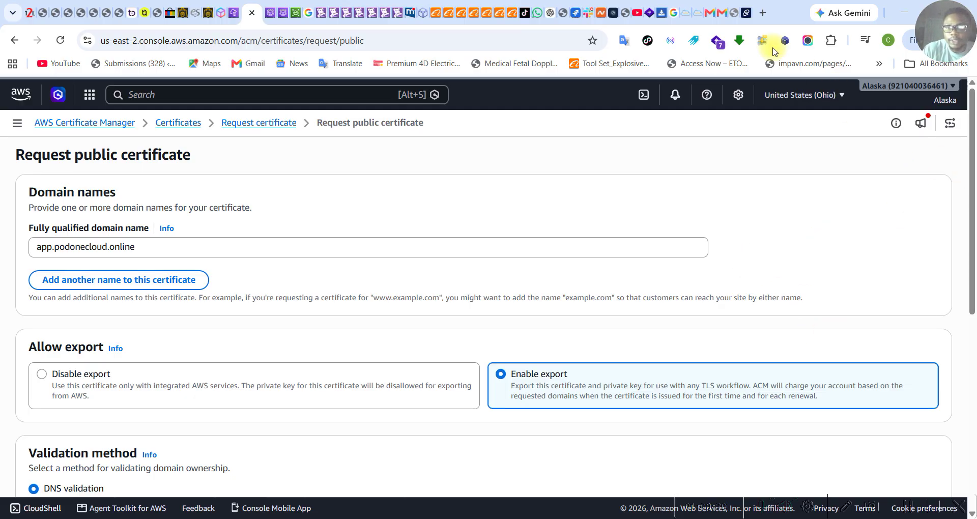
# Check the nameservers and the overview of podonecloud.online in the Truehost client area
pyautogui.click(685, 15)
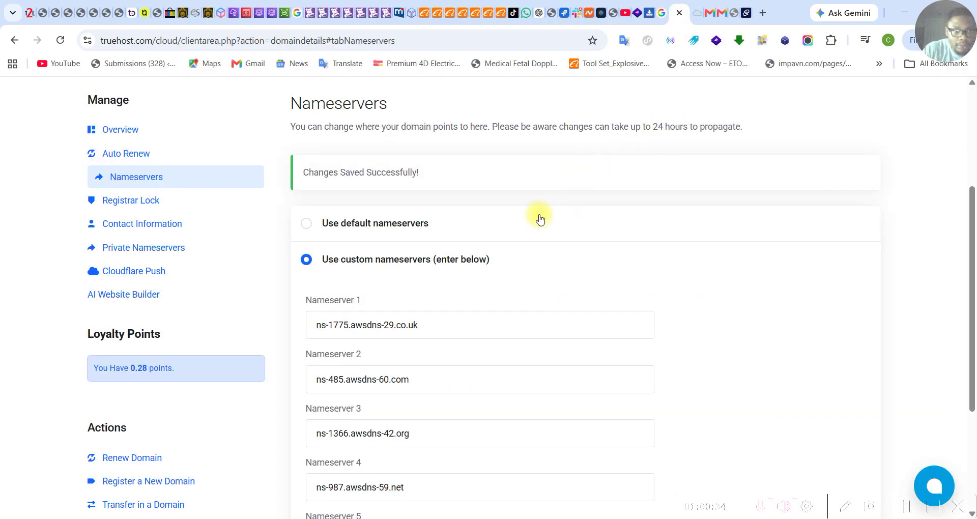
pyautogui.scroll(4, 540, 219)
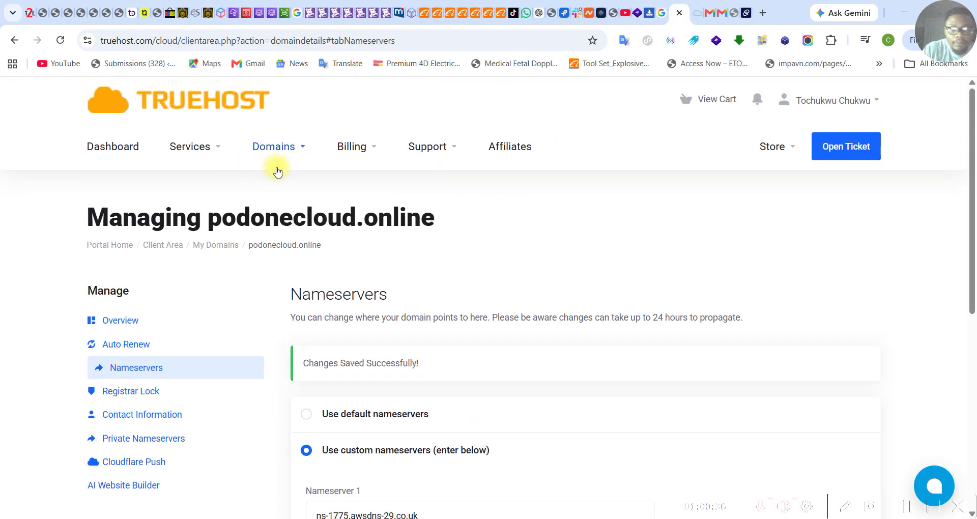
pyautogui.click(695, 20)
pyautogui.scroll(-3, 511, 283)
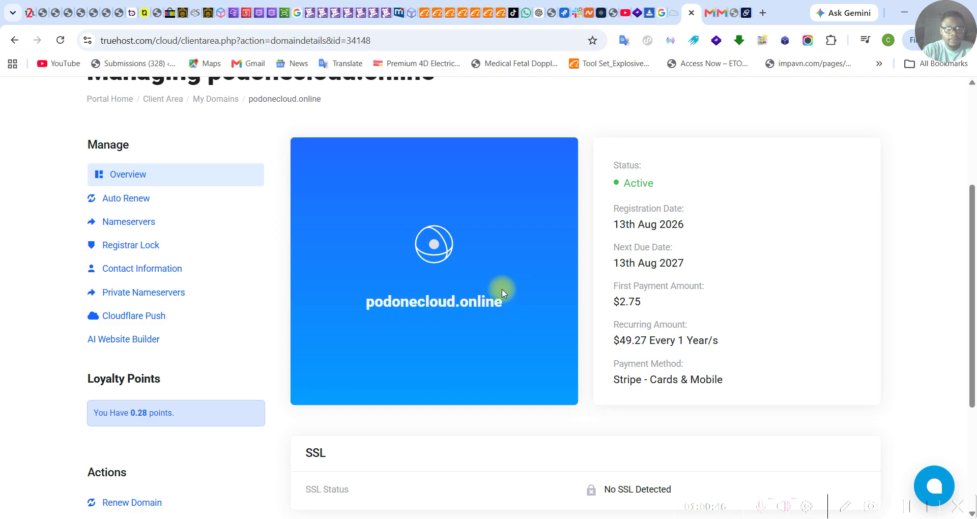
pyautogui.scroll(4, 377, 285)
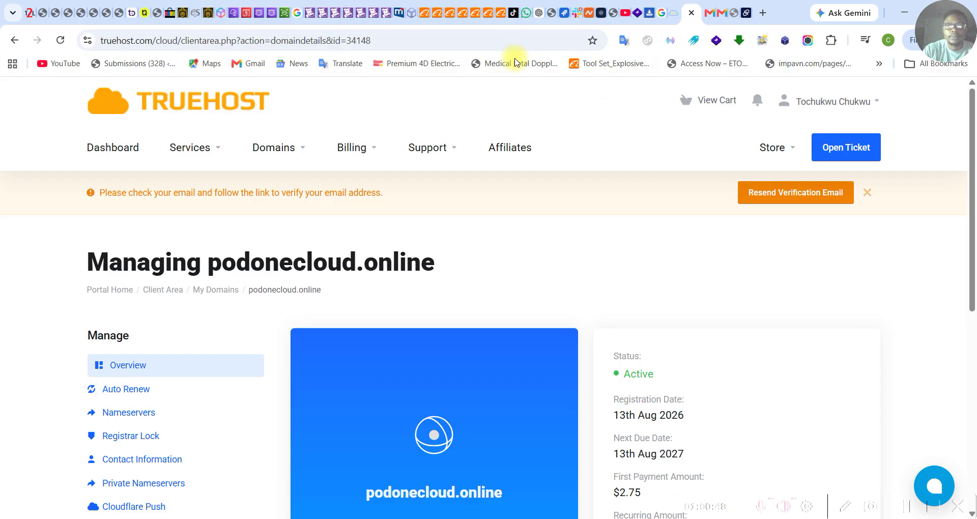
# Return to the AWS certificate request and submit it with DNS validation and the RSA 2048 key algorithm
pyautogui.click(245, 16)
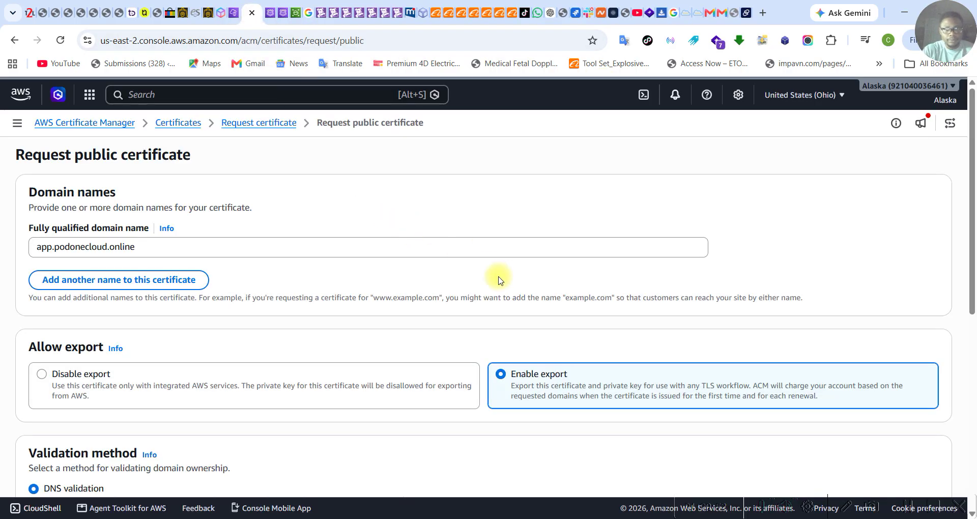
pyautogui.scroll(-5, 543, 283)
pyautogui.scroll(-4, 549, 275)
pyautogui.scroll(4, 702, 327)
pyautogui.scroll(-3, 702, 328)
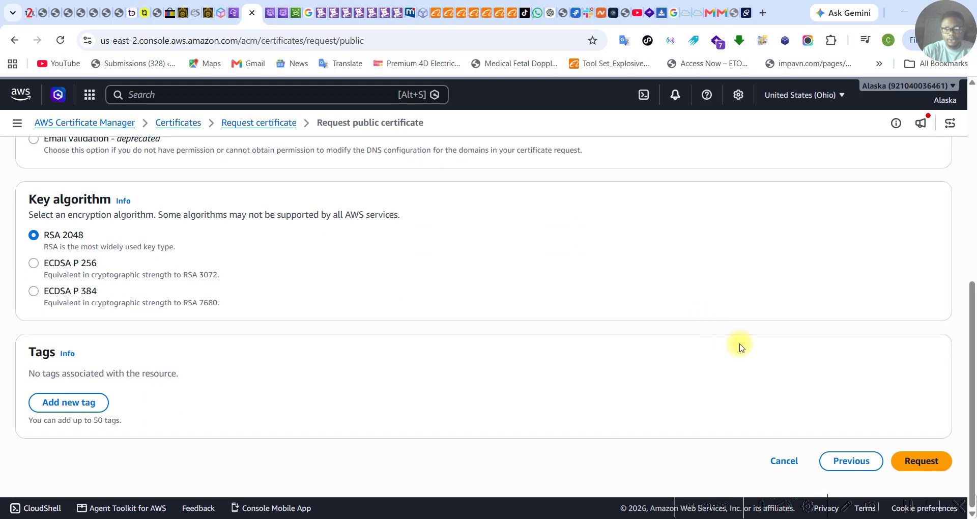
pyautogui.click(924, 465)
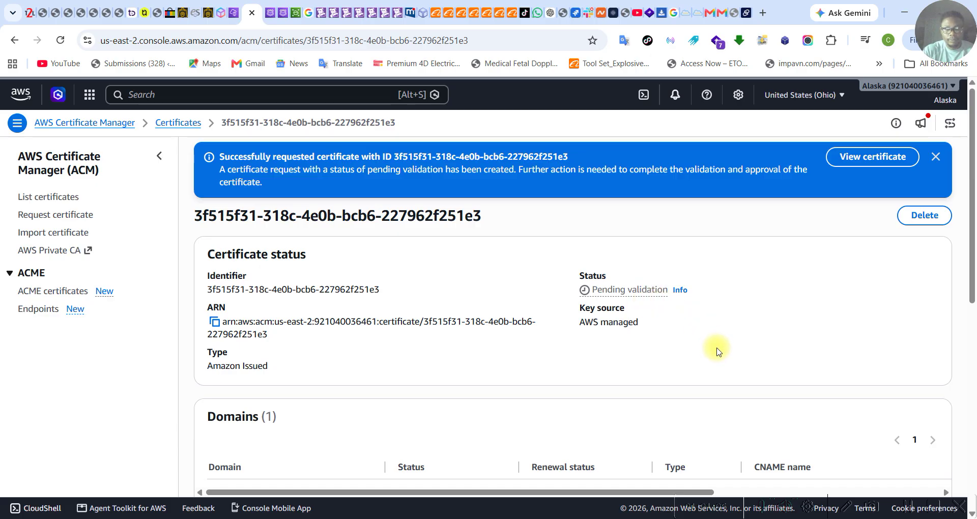
# Review the requested certificate's status, domain, details and tags
pyautogui.scroll(-6, 718, 351)
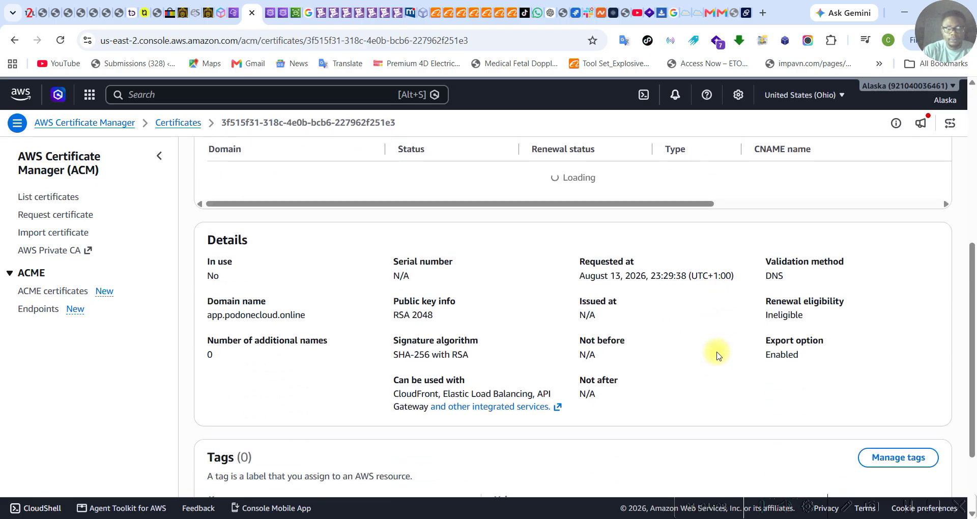
pyautogui.scroll(-1, 718, 355)
pyautogui.scroll(5, 718, 355)
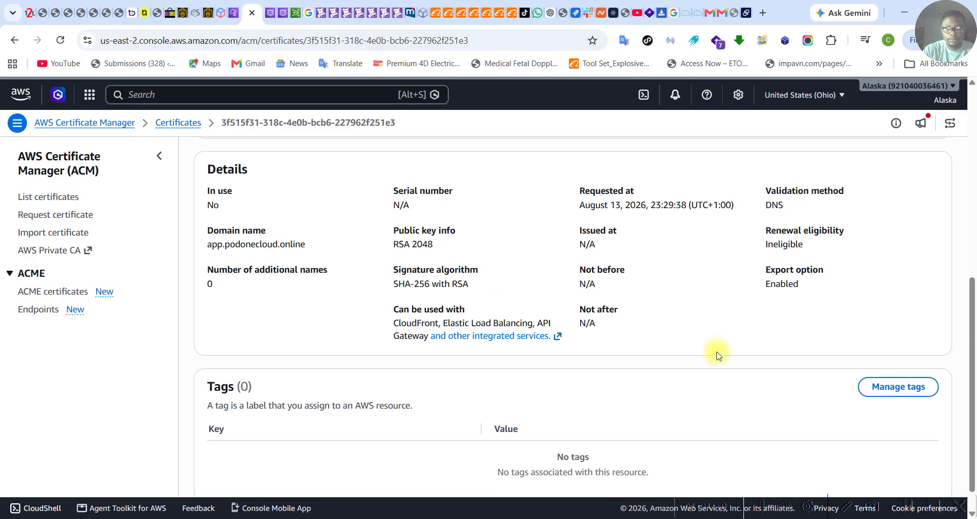
pyautogui.scroll(3, 718, 355)
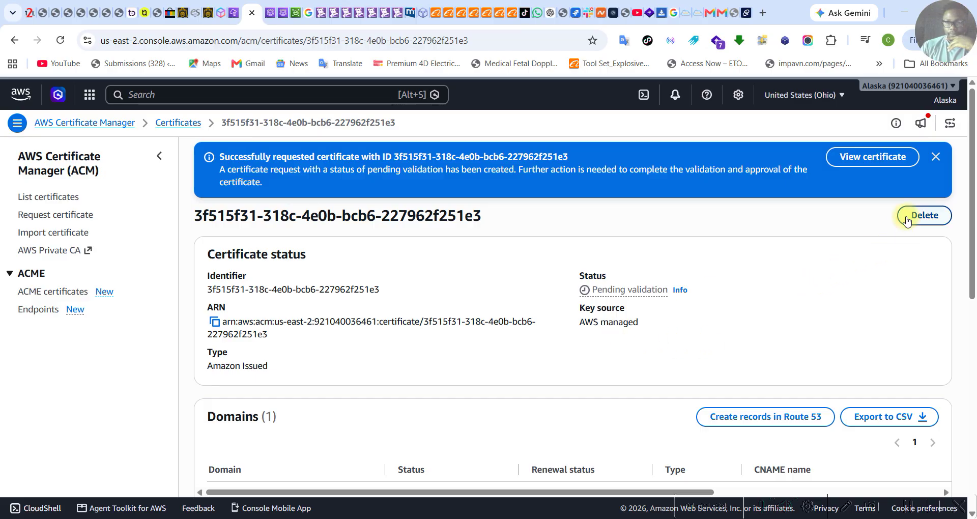
# Dismiss the request notification and reload the certificate page to recheck its validation status
pyautogui.click(936, 157)
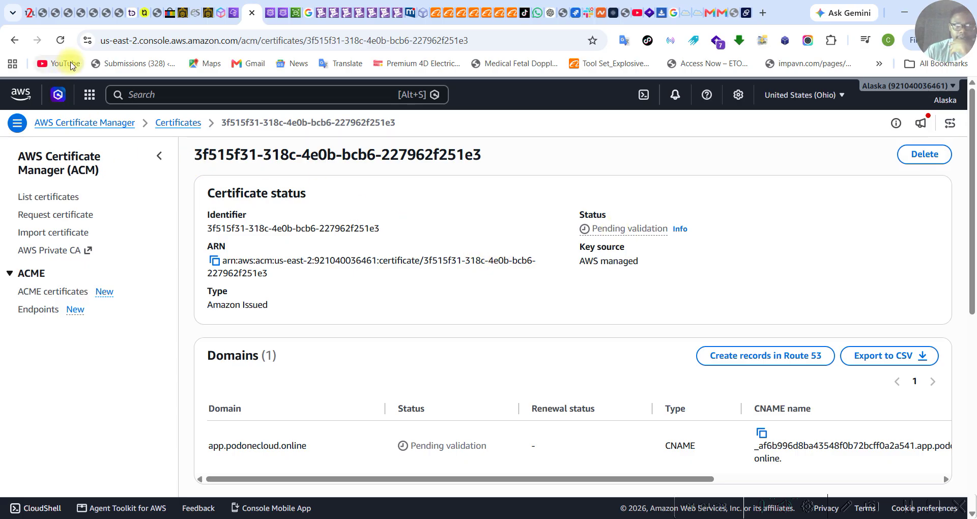
pyautogui.click(60, 40)
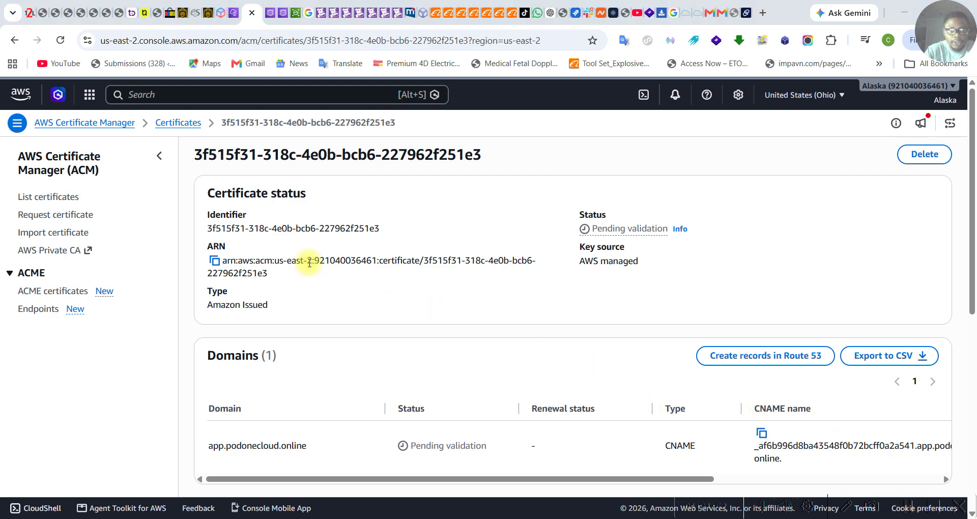
pyautogui.click(60, 41)
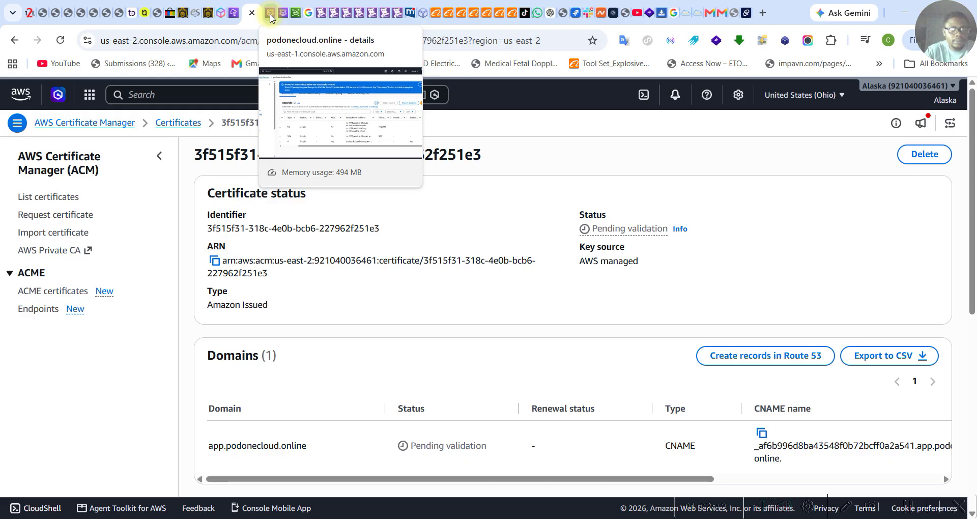
# In the podonecloud.online hosted zone in Route 53, widen the record name column and copy the A record's name app.podonecloud.online
pyautogui.click(270, 15)
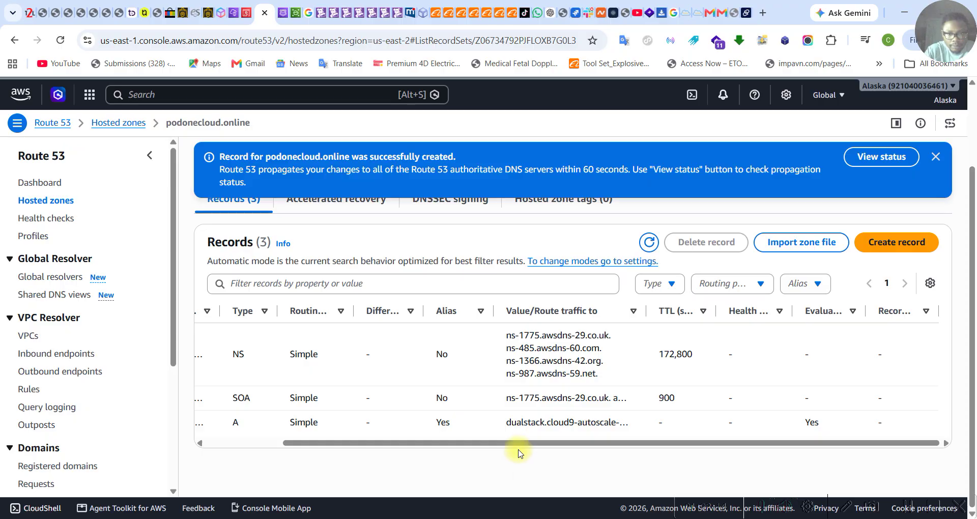
pyautogui.moveTo(521, 446); pyautogui.dragTo(444, 445)
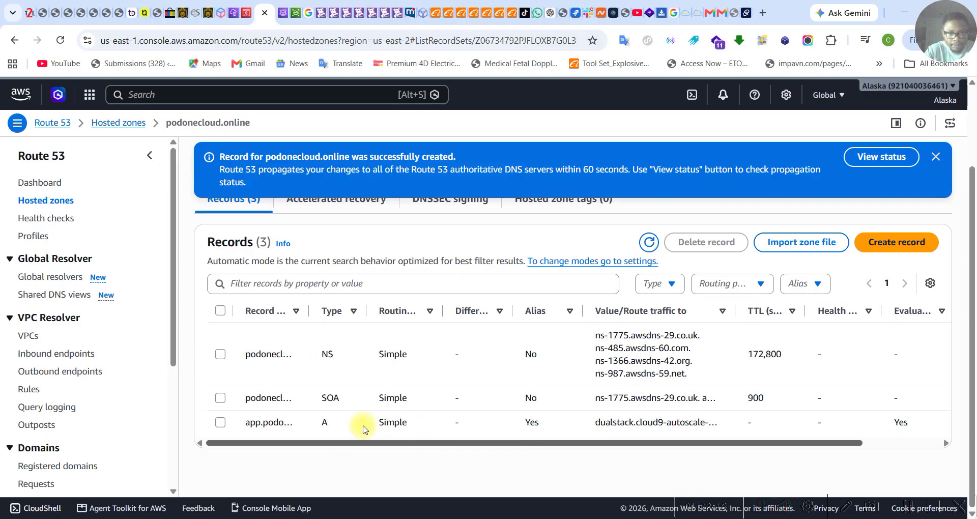
pyautogui.moveTo(308, 302); pyautogui.dragTo(379, 317)
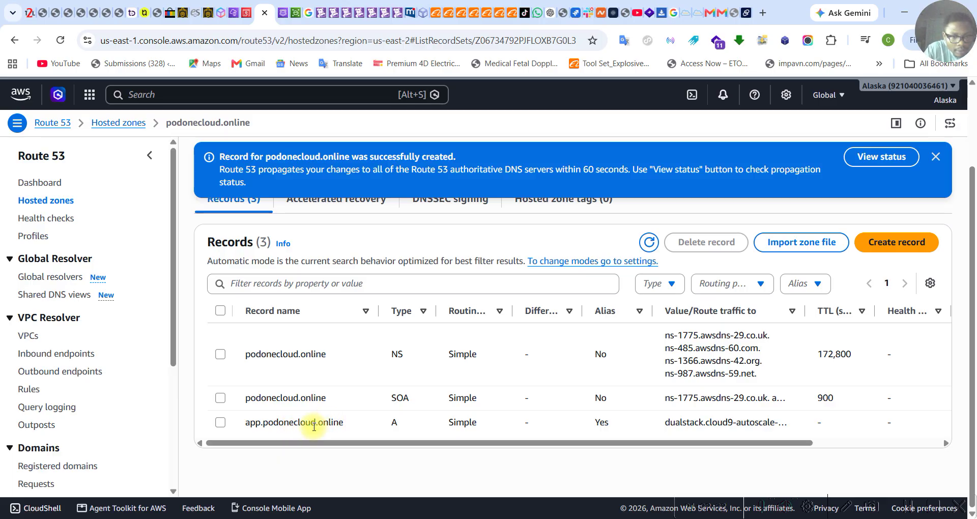
pyautogui.moveTo(346, 425); pyautogui.dragTo(255, 422)
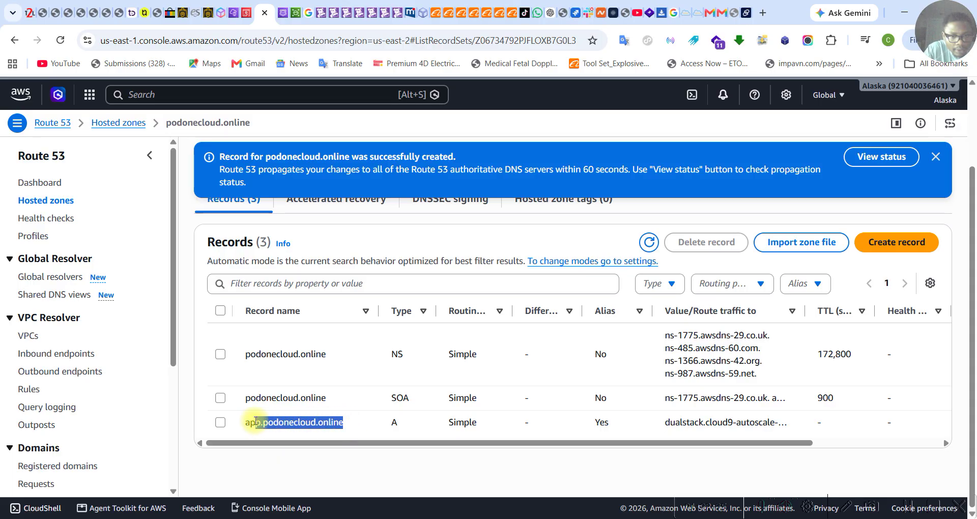
pyautogui.rightClick(287, 425)
pyautogui.click(356, 202)
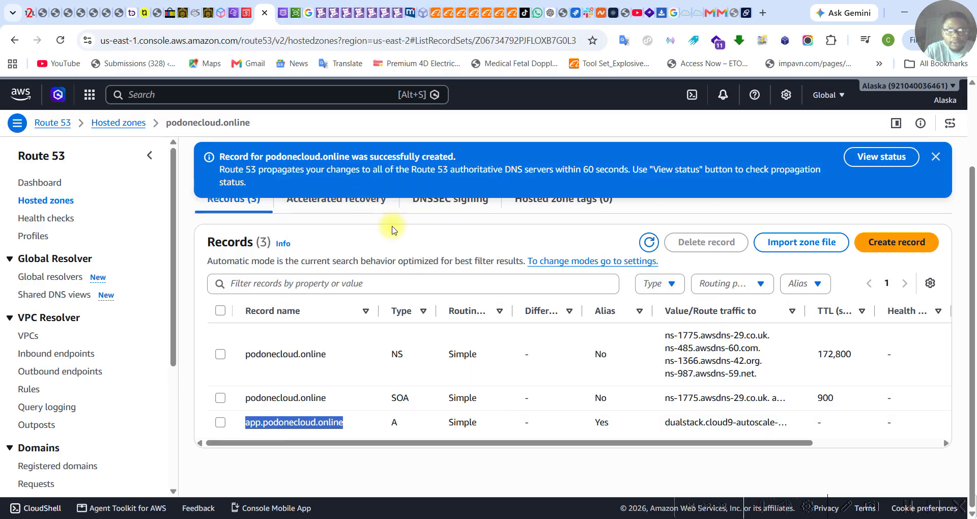
# Paste app.podonecloud.online as the address on the site test page and reload it to test the subdomain
pyautogui.click(734, 12)
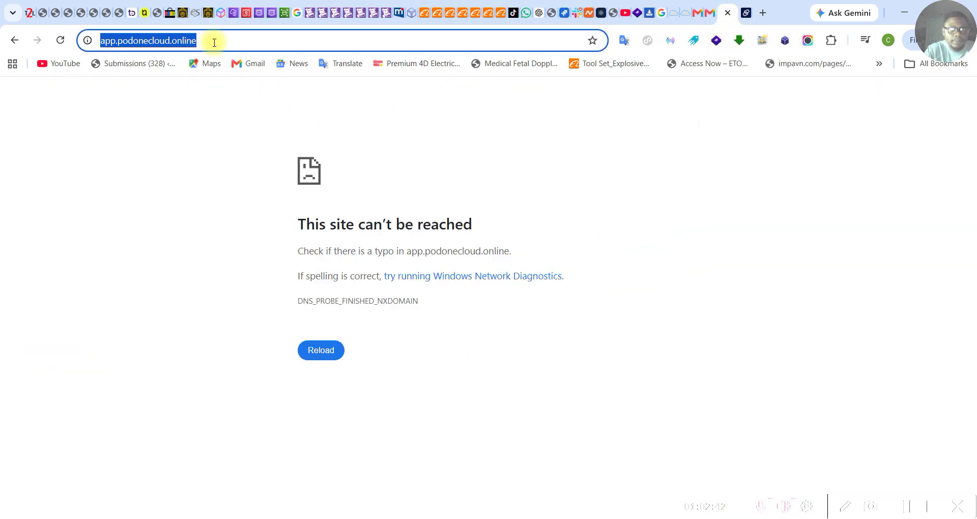
pyautogui.moveTo(212, 41); pyautogui.dragTo(97, 40)
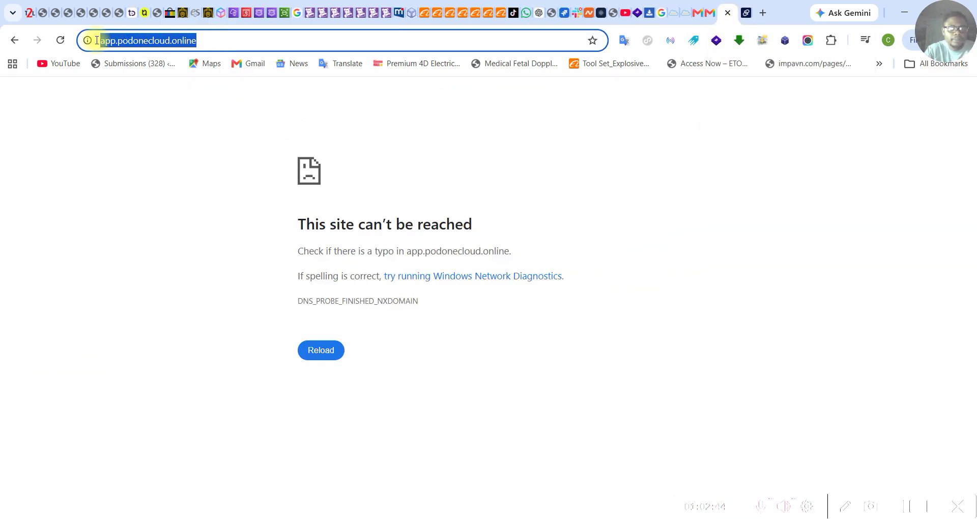
pyautogui.rightClick(117, 46)
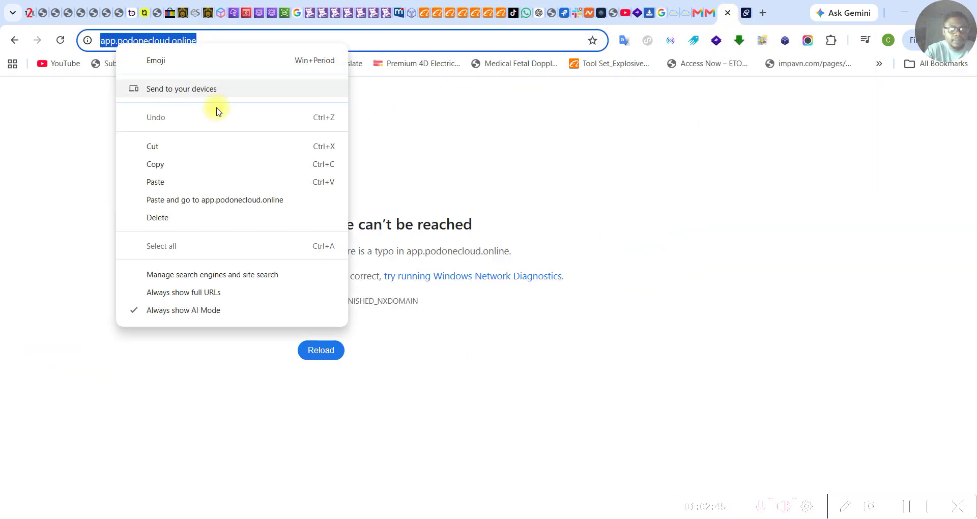
pyautogui.click(169, 182)
pyautogui.click(327, 350)
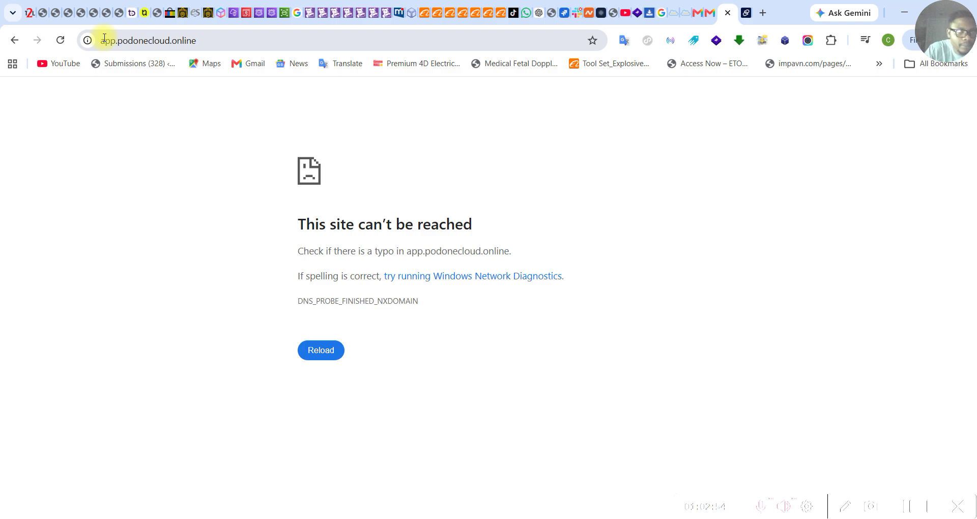
pyautogui.click(104, 40)
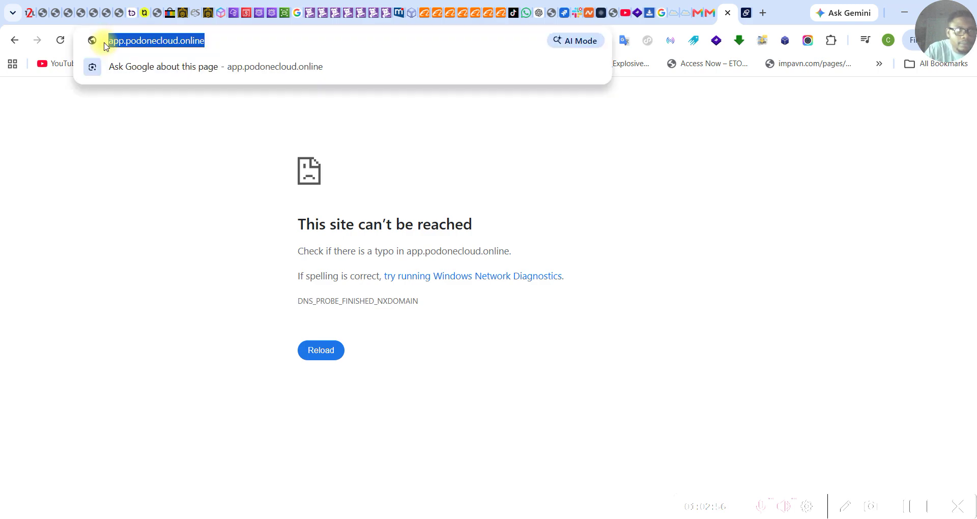
pyautogui.click(113, 46)
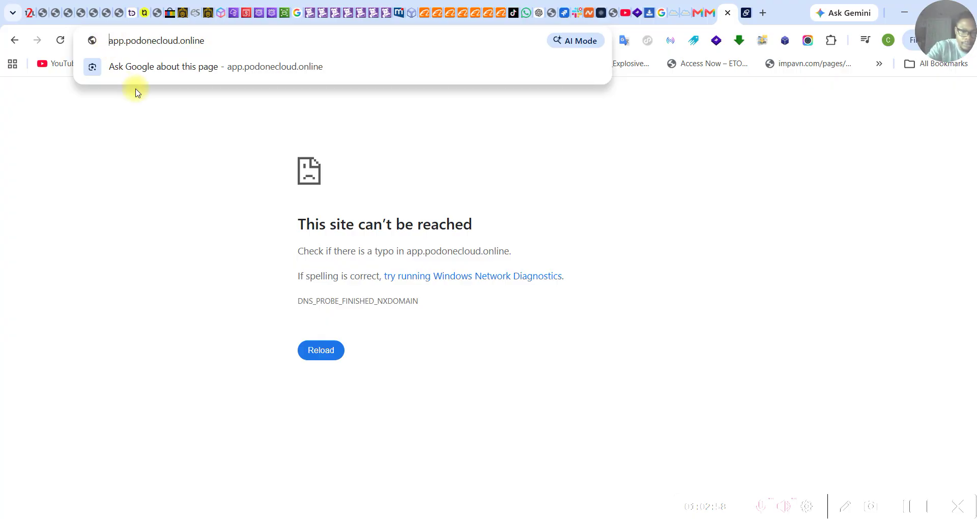
pyautogui.write('h')
pyautogui.write('tt')
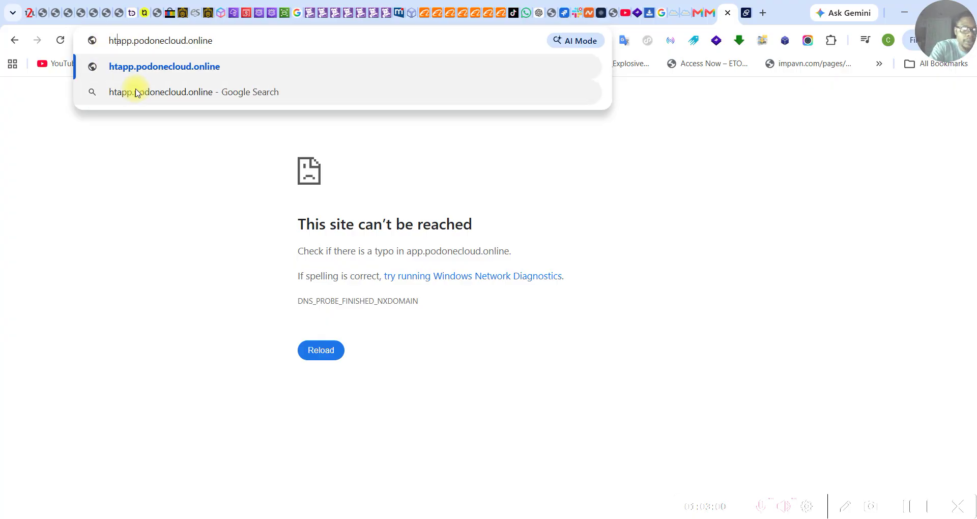
pyautogui.write('p')
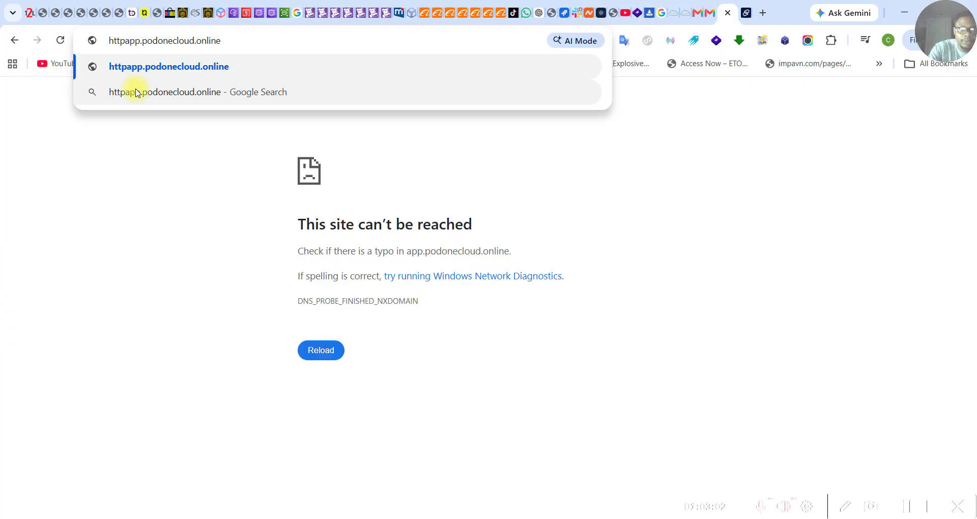
pyautogui.write('://')
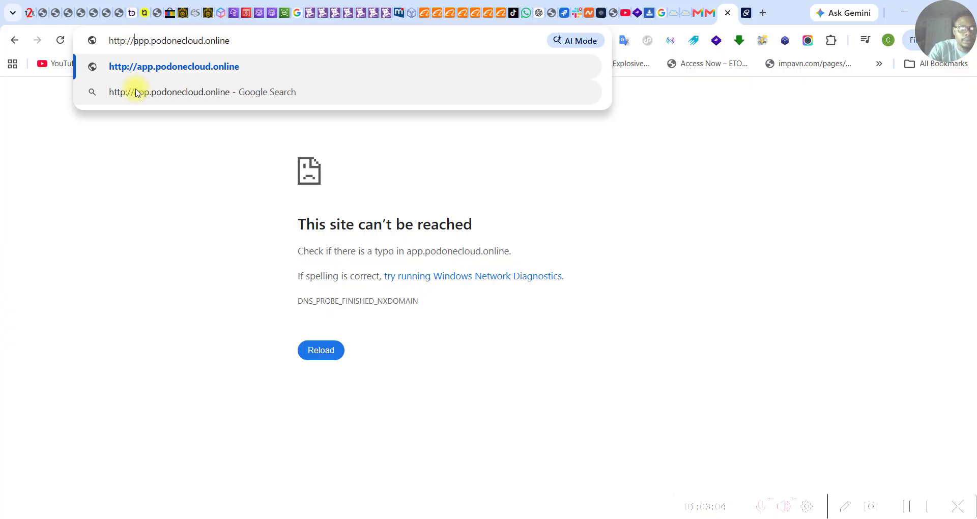
pyautogui.press('Return')
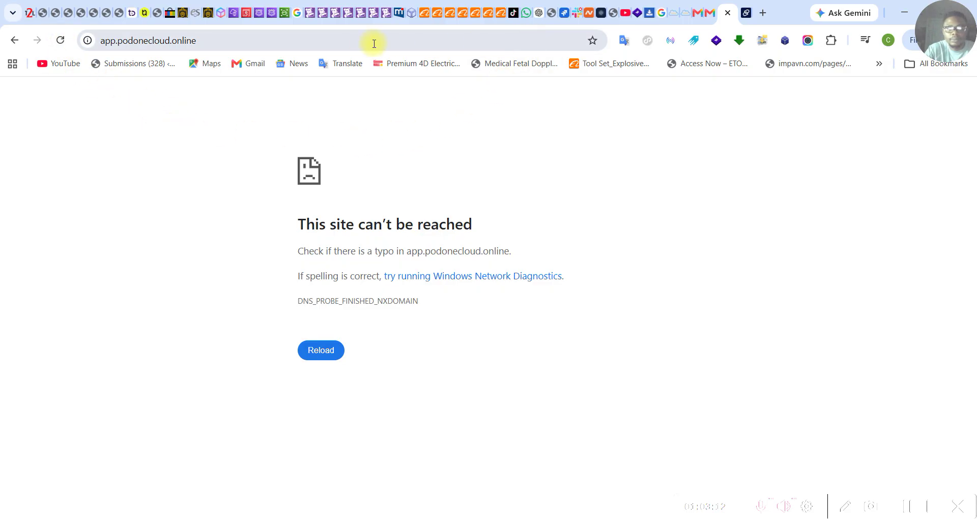
# Reopen the podonecloud.online hosted zone in Route 53 and widen the Value/Route traffic to column to check the A record's target
pyautogui.click(260, 18)
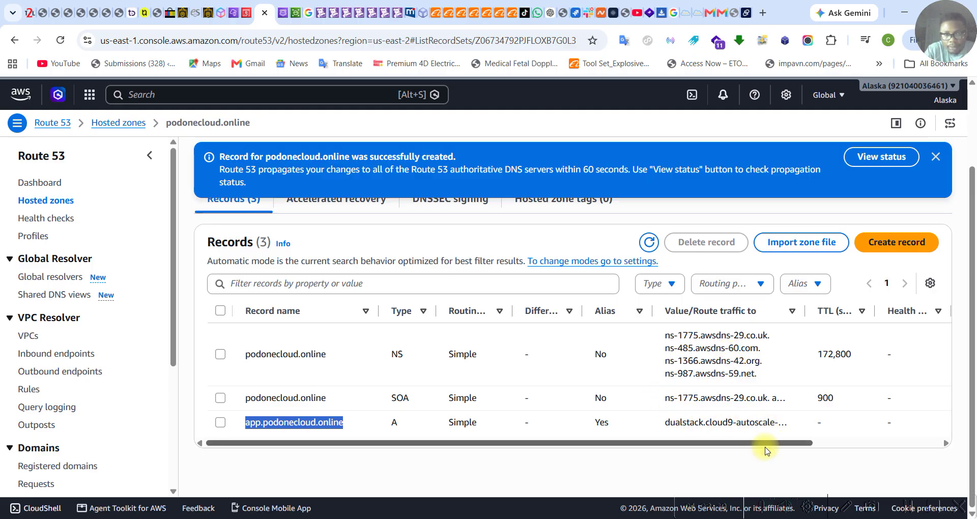
pyautogui.click(51, 200)
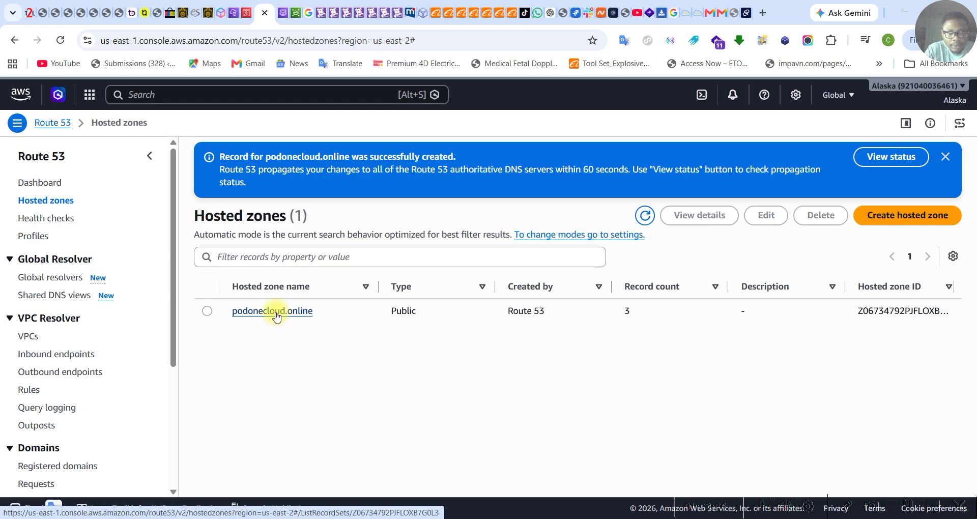
pyautogui.click(281, 311)
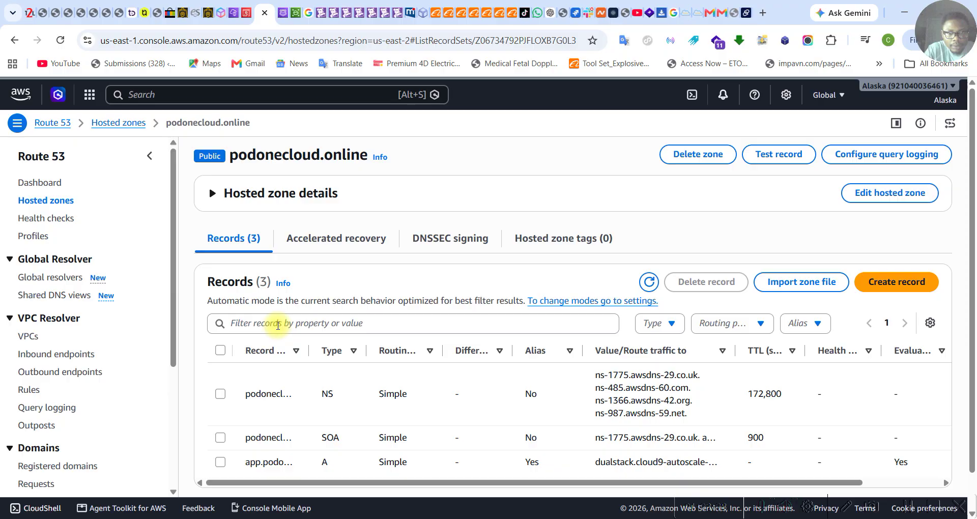
pyautogui.scroll(-1, 433, 351)
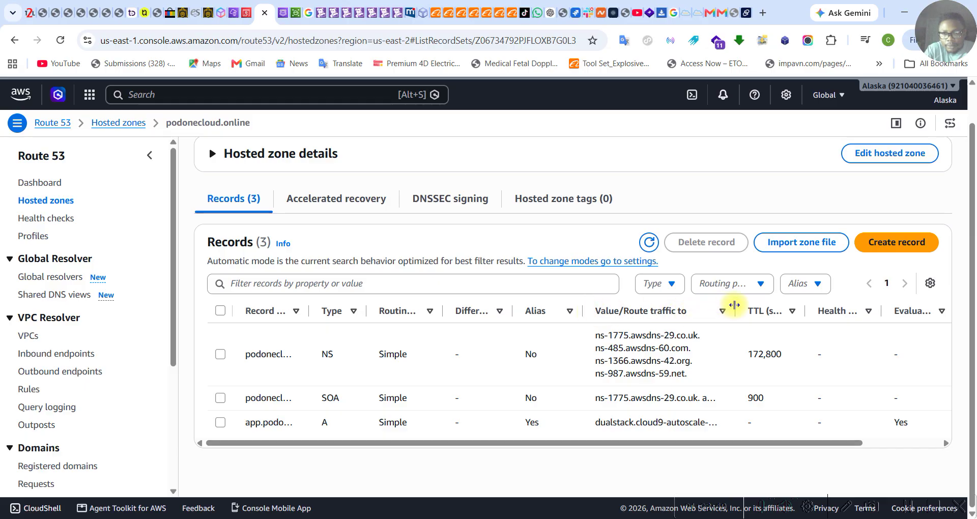
pyautogui.moveTo(747, 306); pyautogui.dragTo(889, 311)
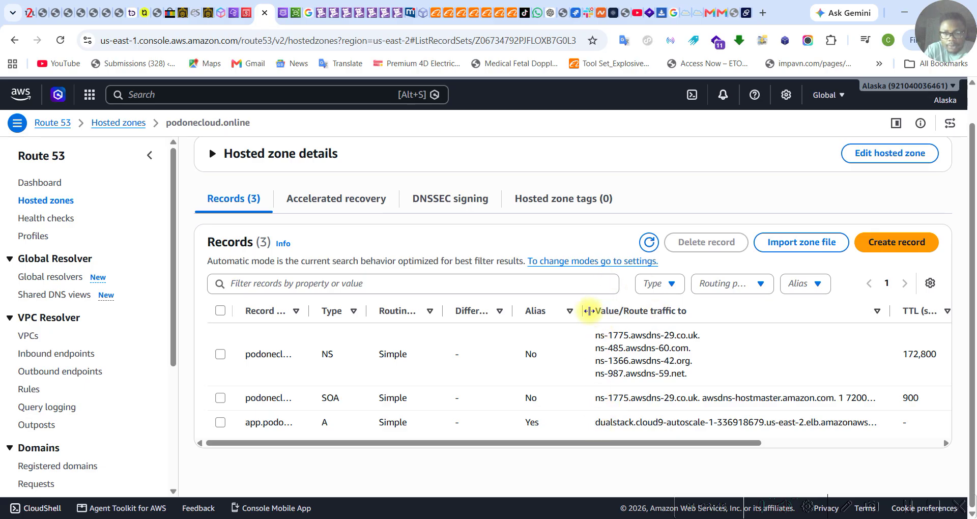
pyautogui.moveTo(585, 306); pyautogui.dragTo(547, 311)
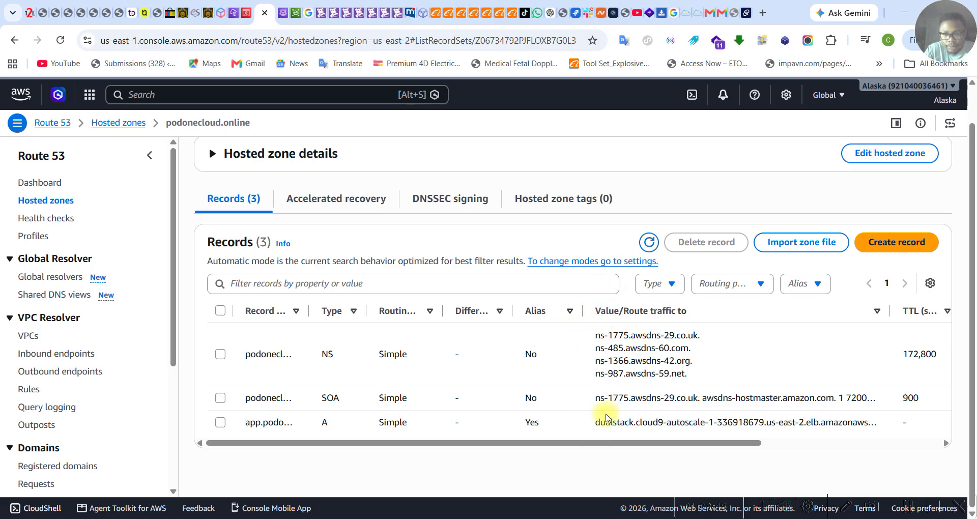
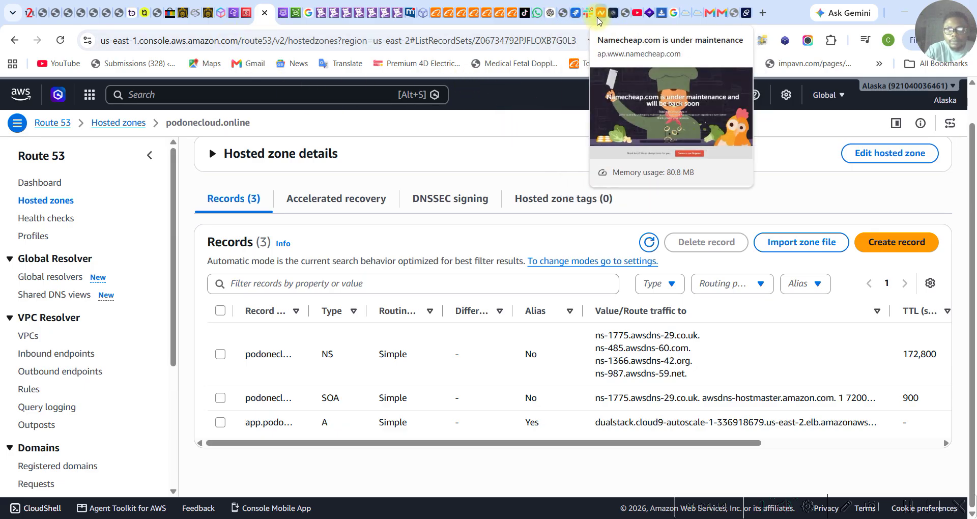
# Compare the load balancer site's address with the A record's target in the Route 53 hosted zone
pyautogui.click(563, 13)
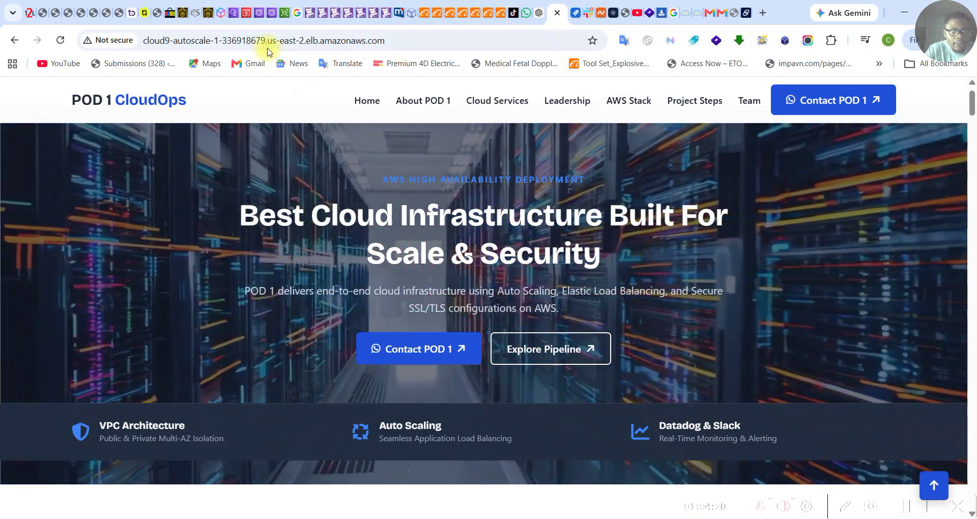
pyautogui.click(286, 41)
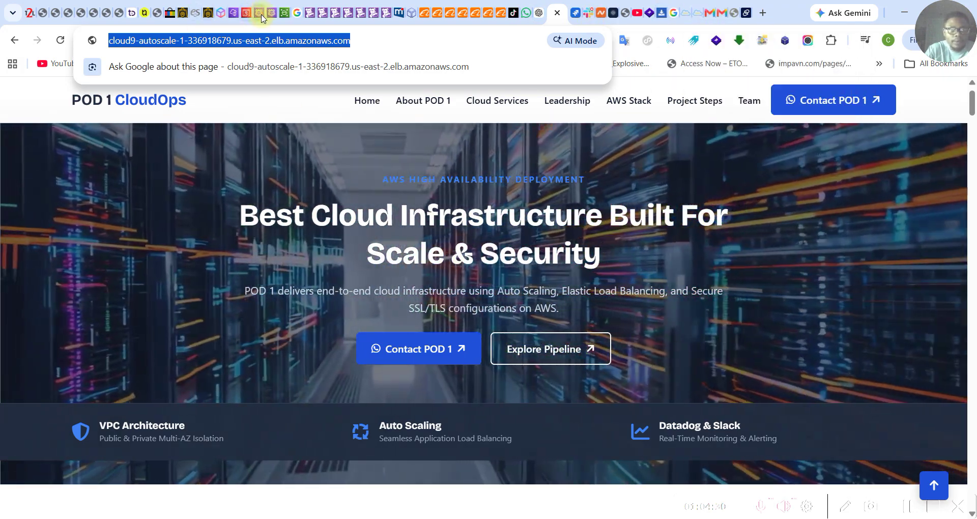
pyautogui.click(260, 15)
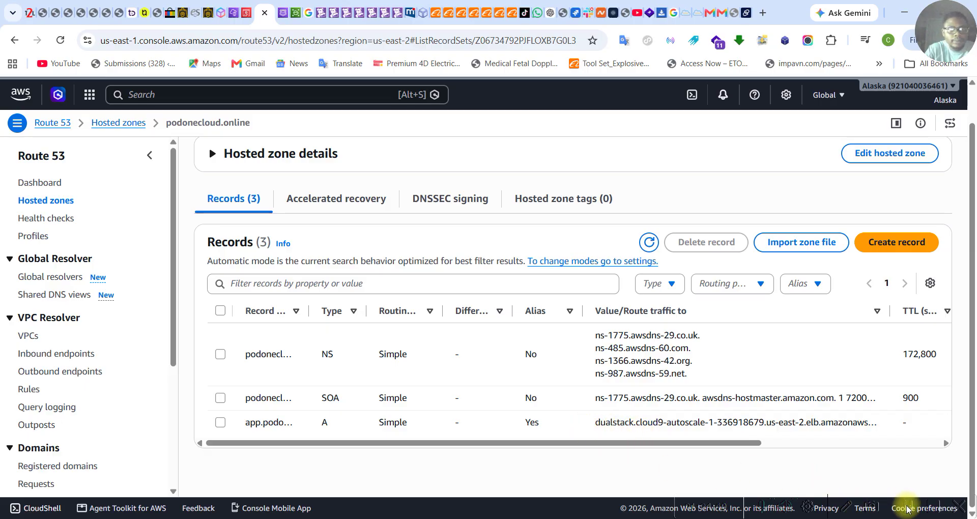
# Switch to the app.podonecloud.online site to check that it loads, and highlight its address
pyautogui.hotkey('ctrl', 'Tab')
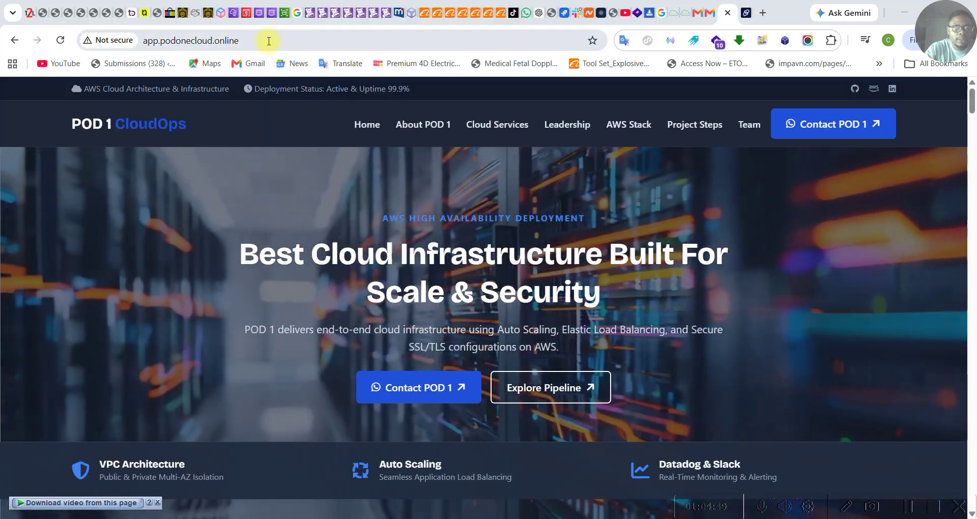
pyautogui.moveTo(266, 39); pyautogui.dragTo(141, 40)
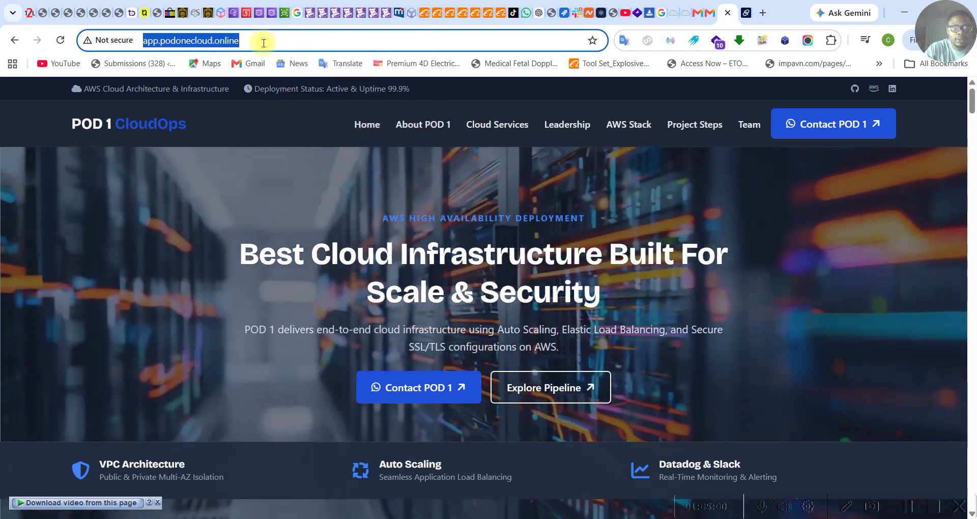
pyautogui.click(262, 41)
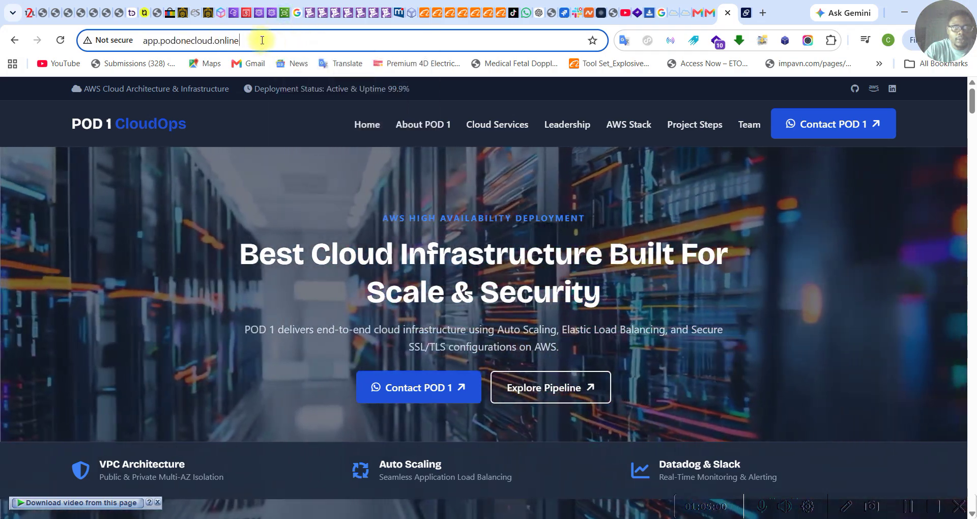
pyautogui.moveTo(262, 40); pyautogui.dragTo(137, 44)
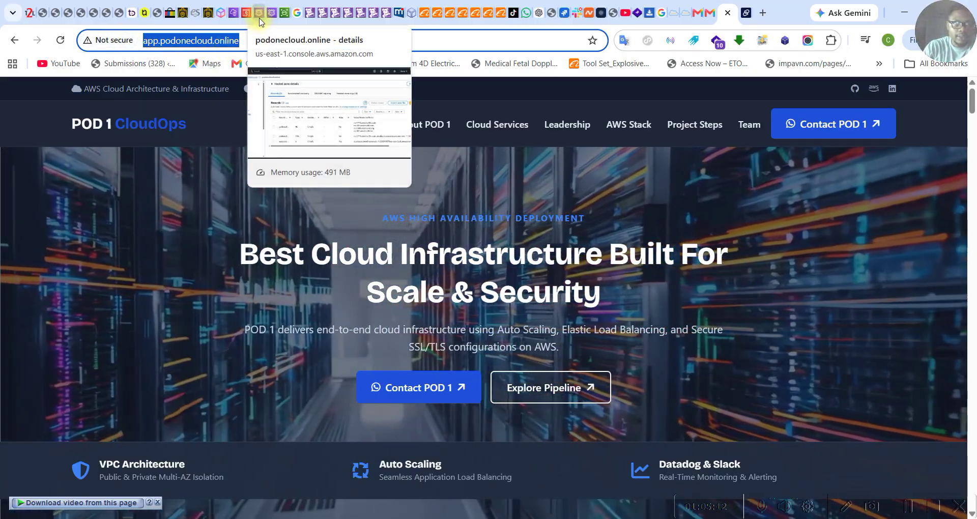
# Return to the app.podonecloud.online certificate in AWS Certificate Manager and review its status, domain and details
pyautogui.click(259, 17)
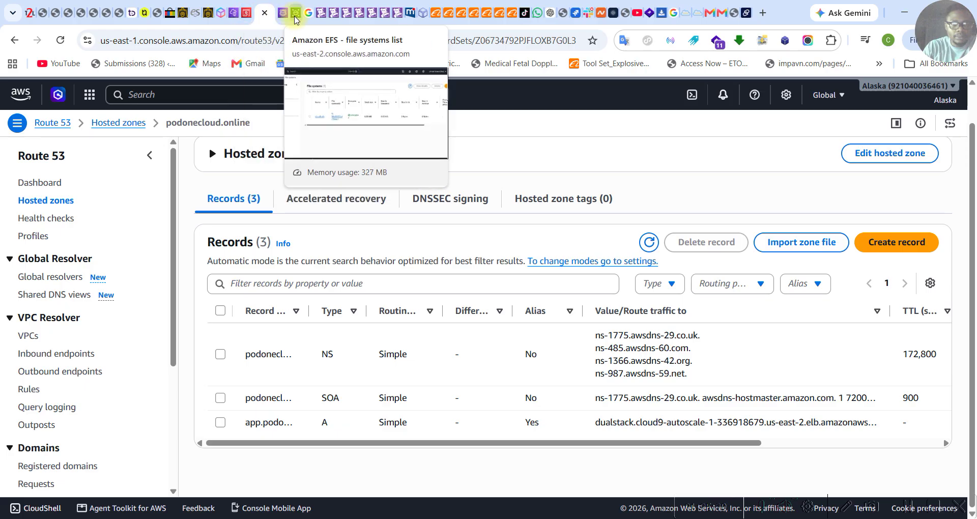
pyautogui.click(295, 19)
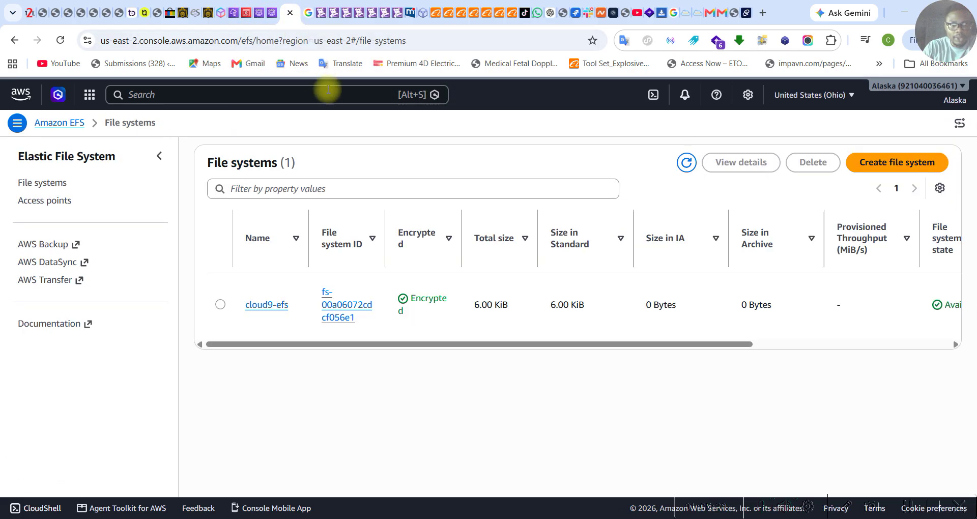
pyautogui.click(247, 17)
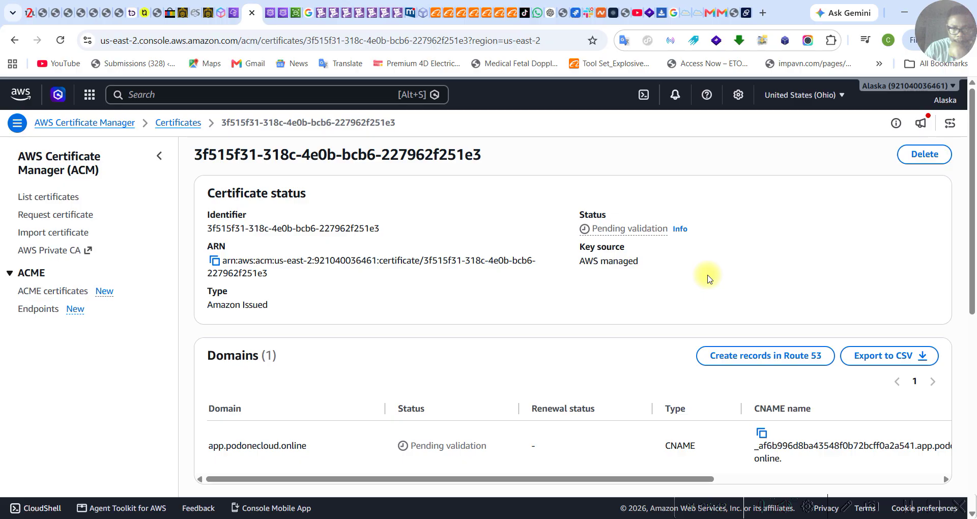
pyautogui.scroll(-1, 709, 279)
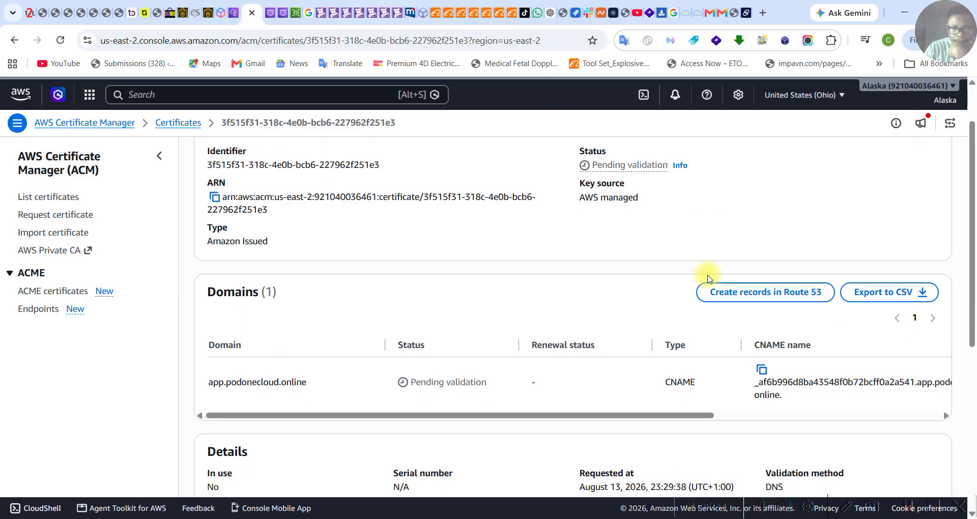
pyautogui.scroll(-2, 707, 278)
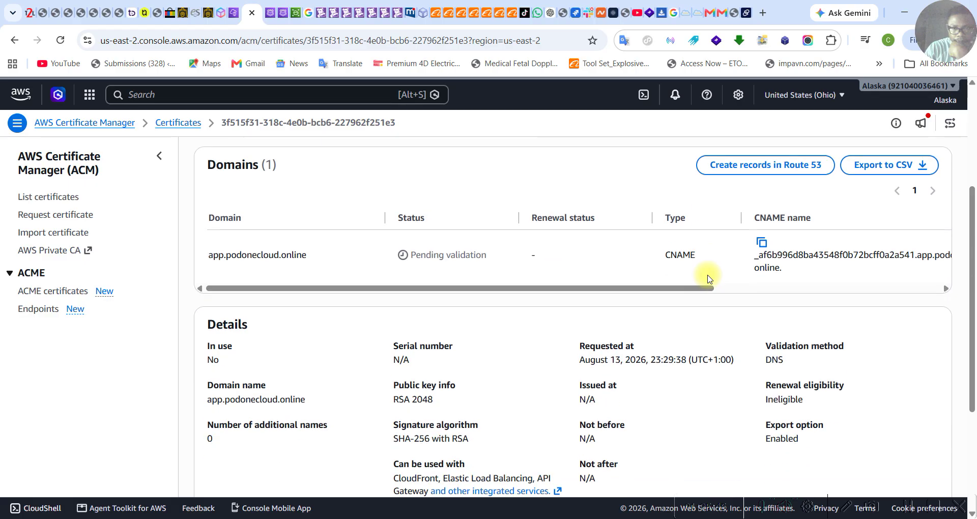
pyautogui.scroll(2, 707, 278)
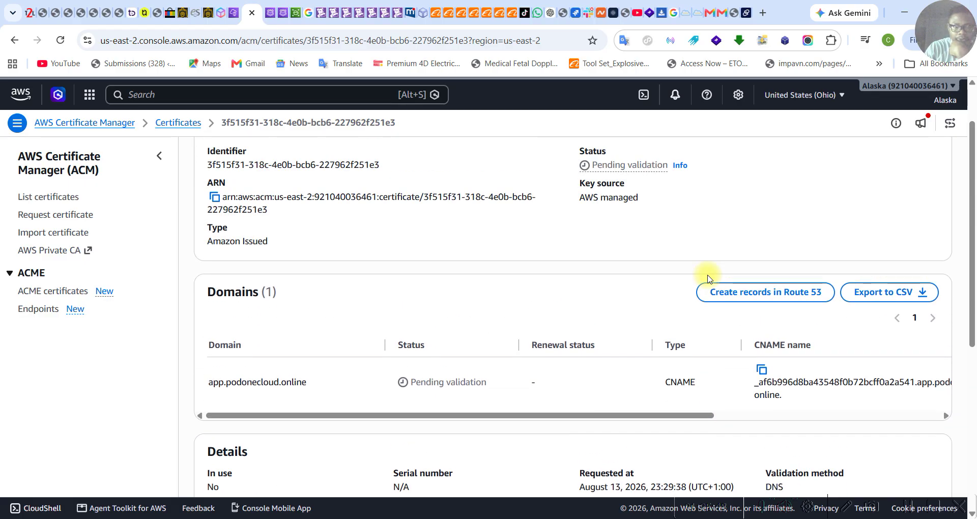
pyautogui.scroll(1, 707, 279)
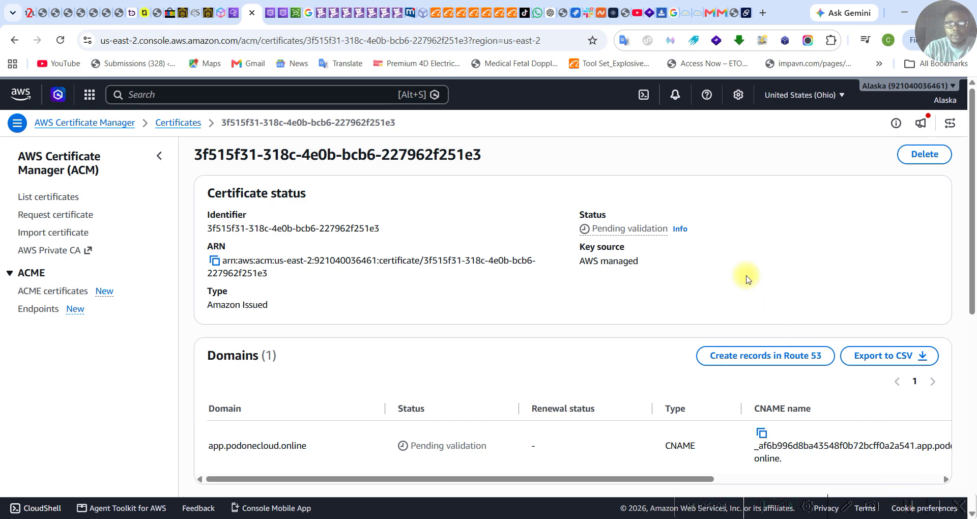
# Look through the sections of the app.podonecloud.online site, ending at the About POD 1 section
pyautogui.click(735, 18)
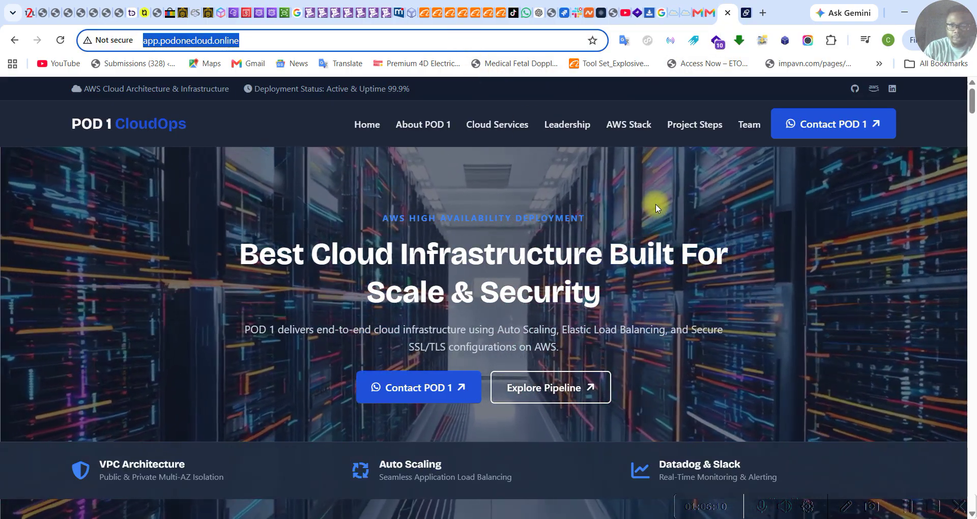
pyautogui.scroll(-10, 732, 252)
pyautogui.scroll(-20, 735, 257)
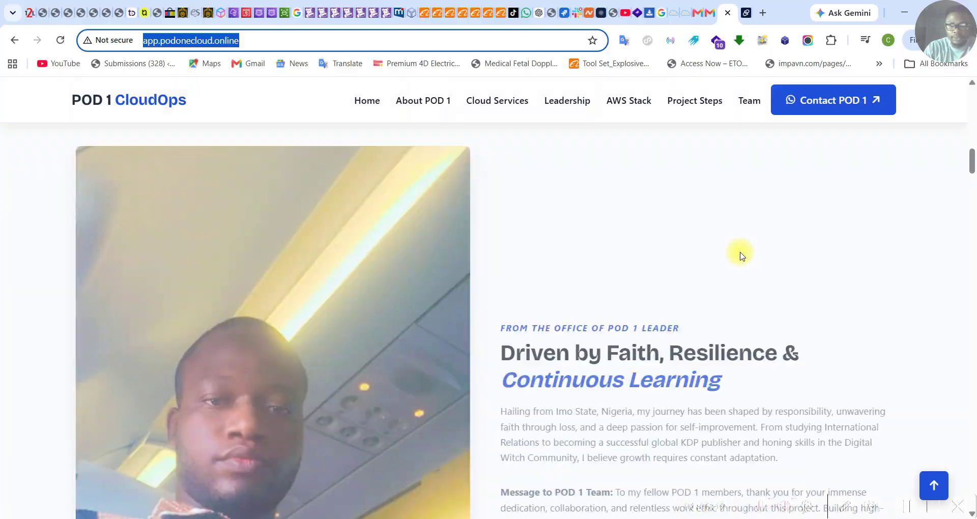
pyautogui.scroll(-20, 743, 259)
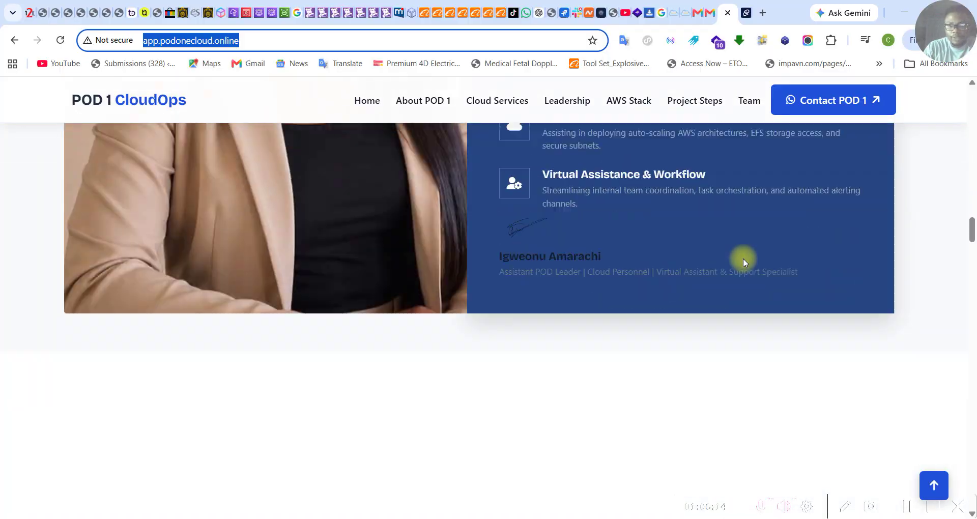
pyautogui.scroll(-20, 743, 261)
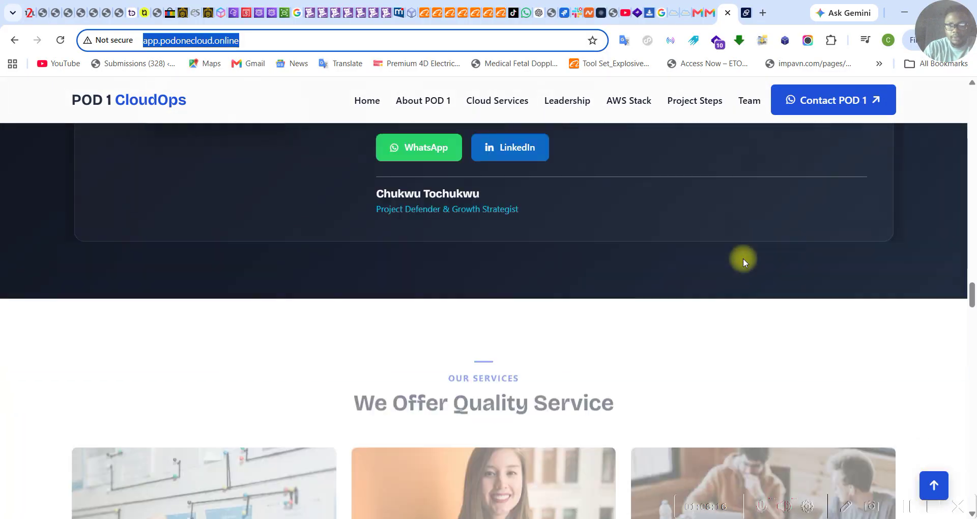
pyautogui.scroll(-3, 745, 261)
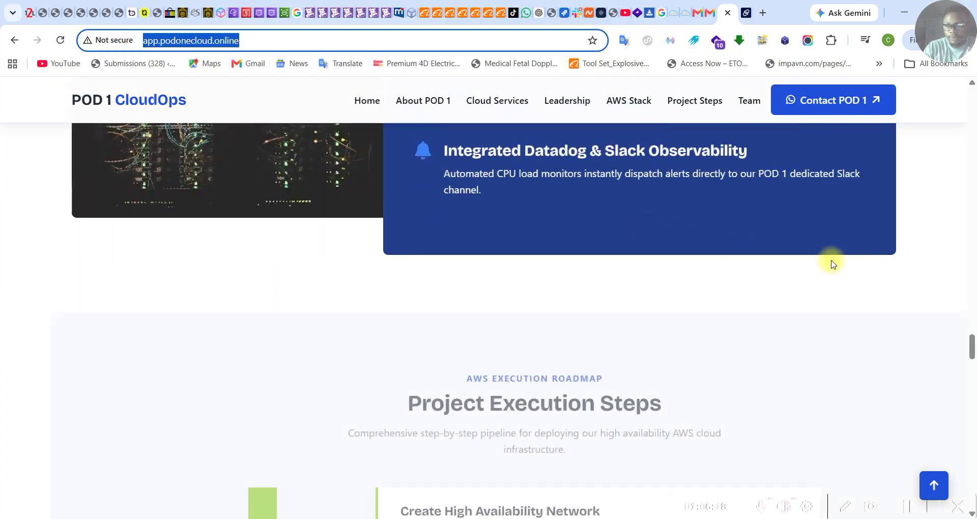
pyautogui.moveTo(973, 339); pyautogui.dragTo(973, 135)
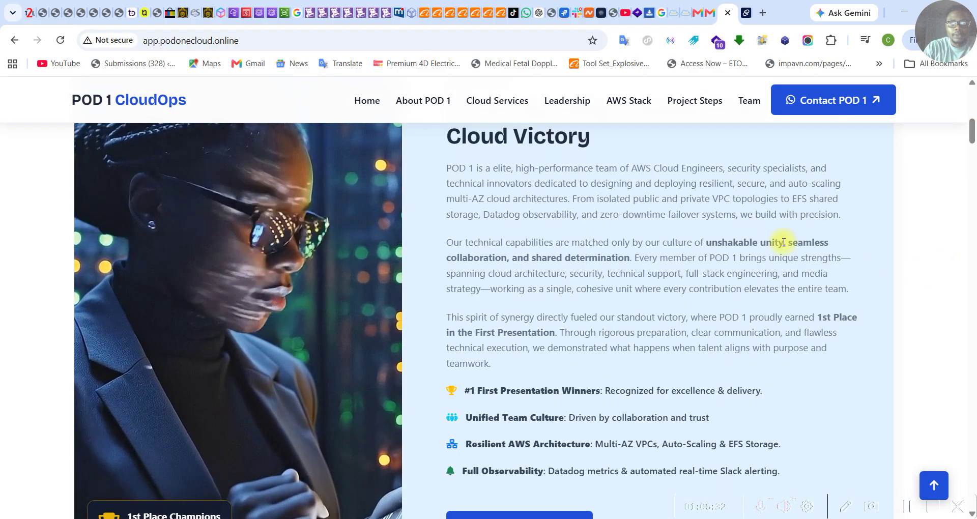
pyautogui.scroll(1, 766, 377)
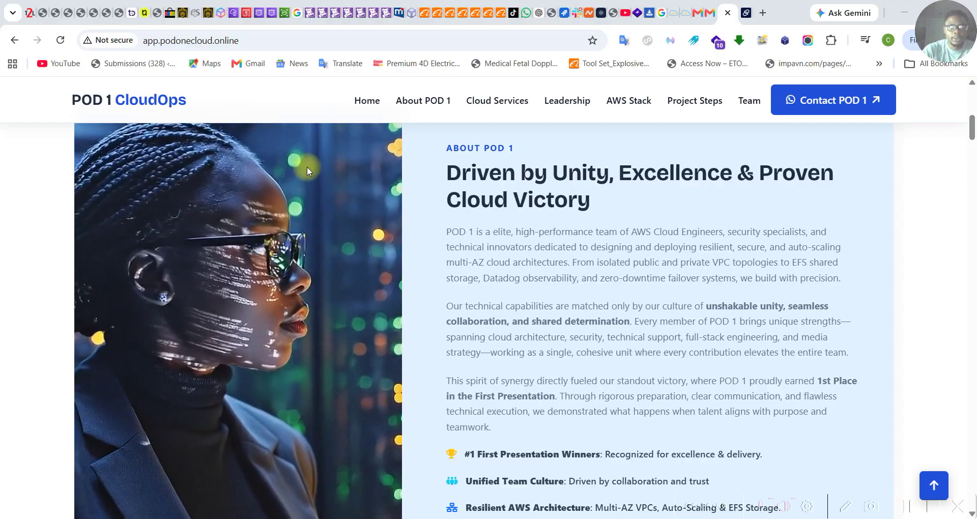
# Go back past the Route 53 hosted zone to the certificate page and check its validation status
pyautogui.click(259, 13)
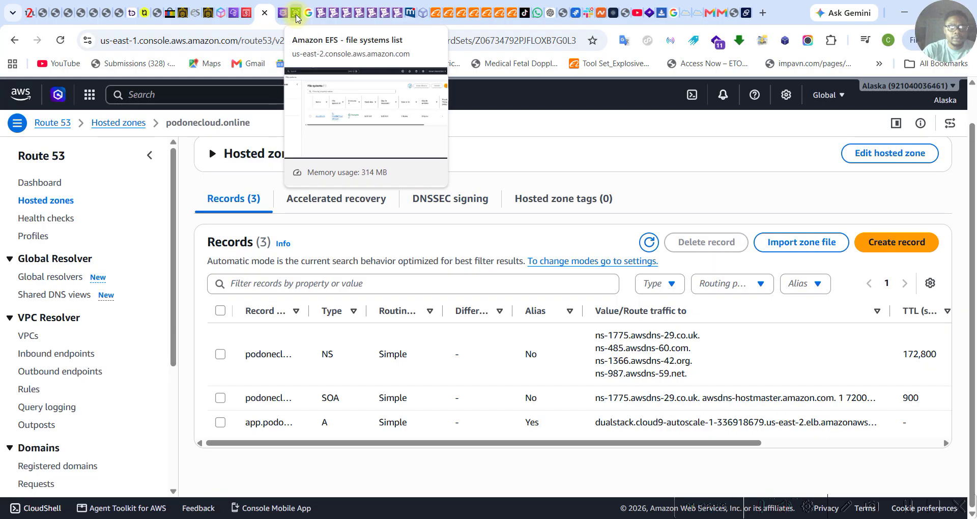
pyautogui.click(245, 16)
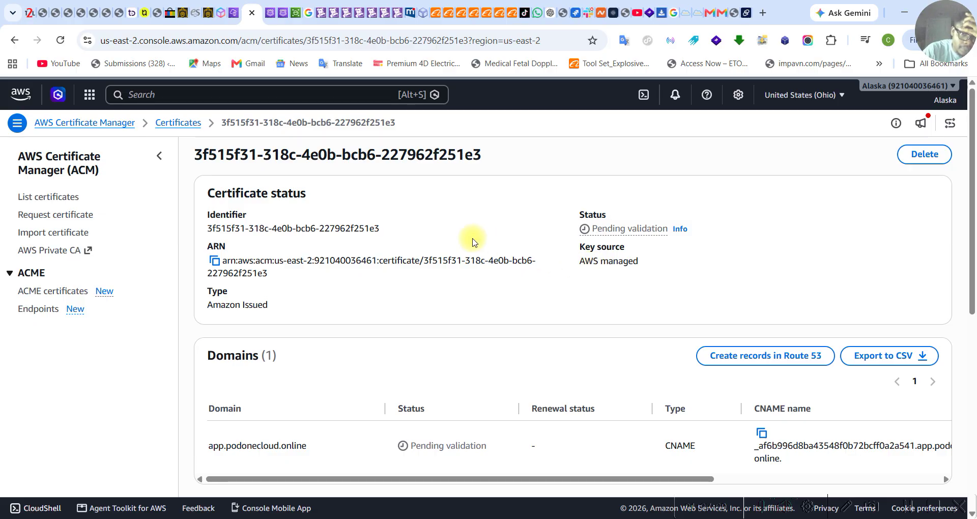
# Reload the pending certificate's page, then reopen the app.podonecloud.online certificate from the certificates list
pyautogui.click(60, 41)
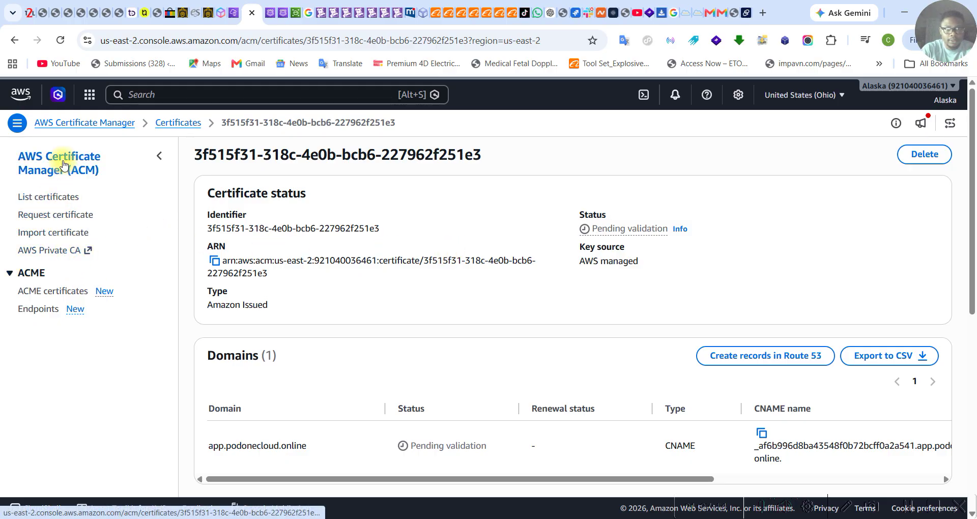
pyautogui.click(177, 132)
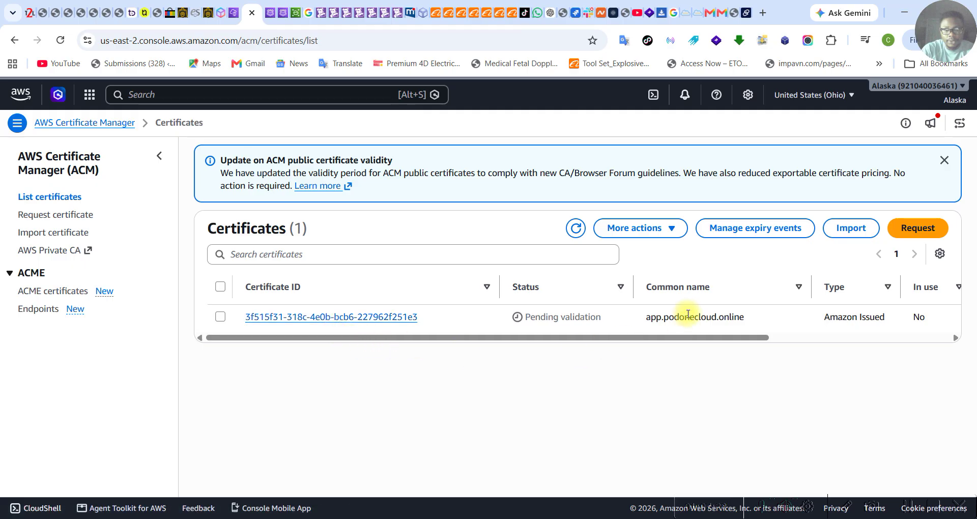
pyautogui.click(365, 323)
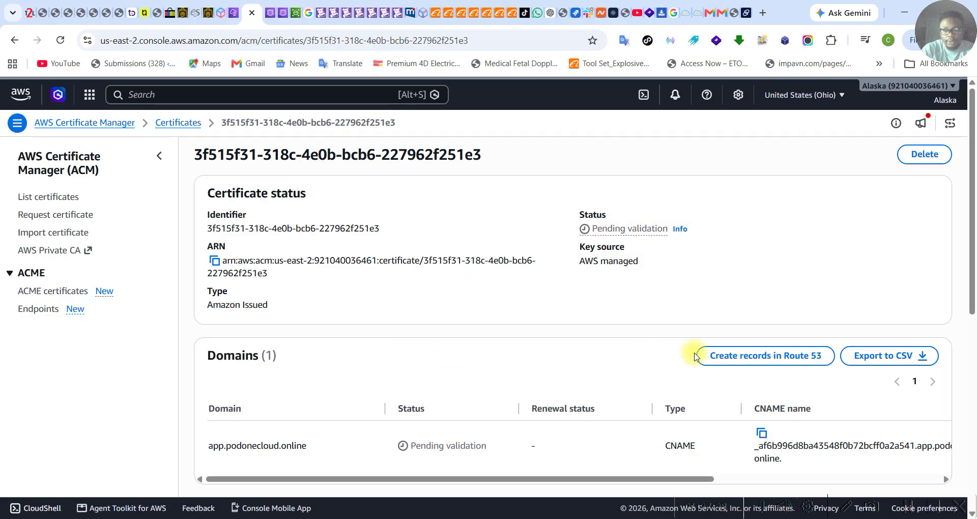
# Review the certificate's details and CNAME name and value, then open the creation of its DNS records in Route 53
pyautogui.scroll(-4, 737, 338)
pyautogui.scroll(-2, 737, 349)
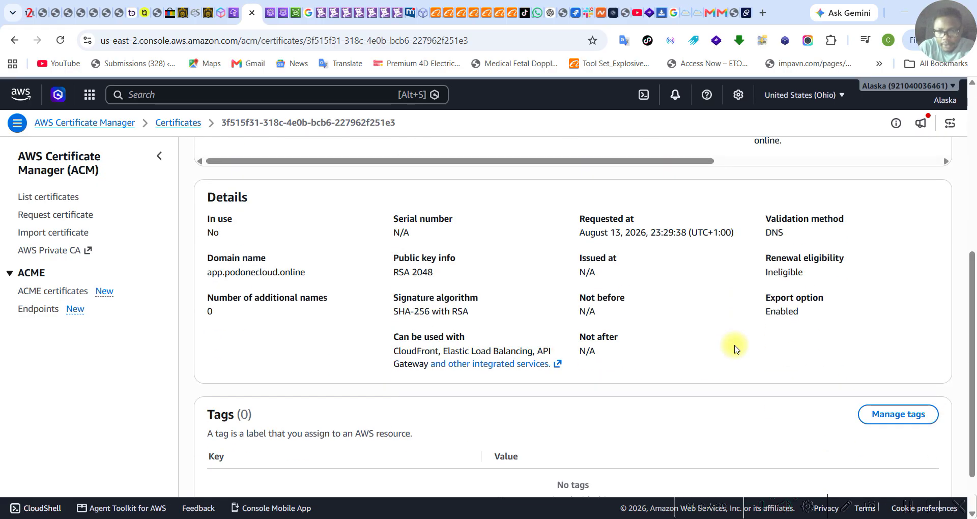
pyautogui.scroll(3, 739, 352)
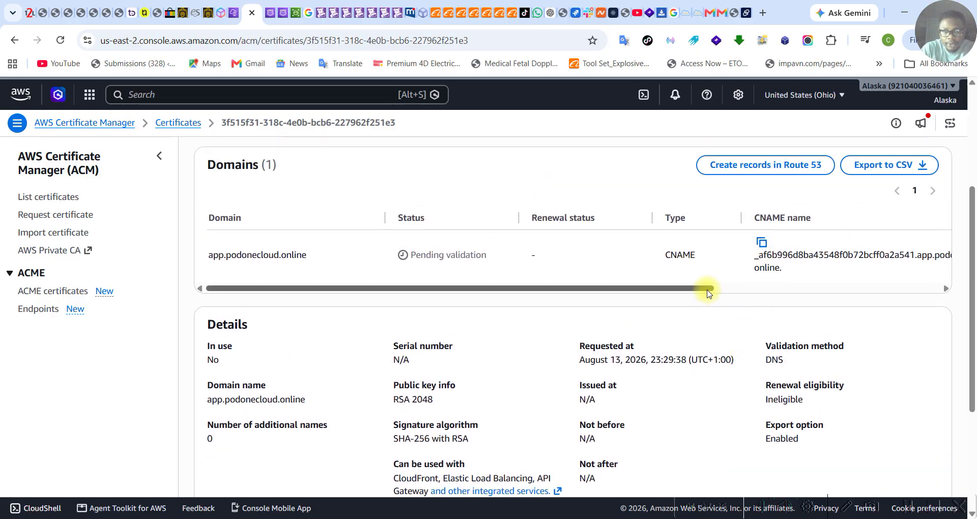
pyautogui.moveTo(700, 289); pyautogui.dragTo(935, 285)
pyautogui.scroll(-4, 736, 356)
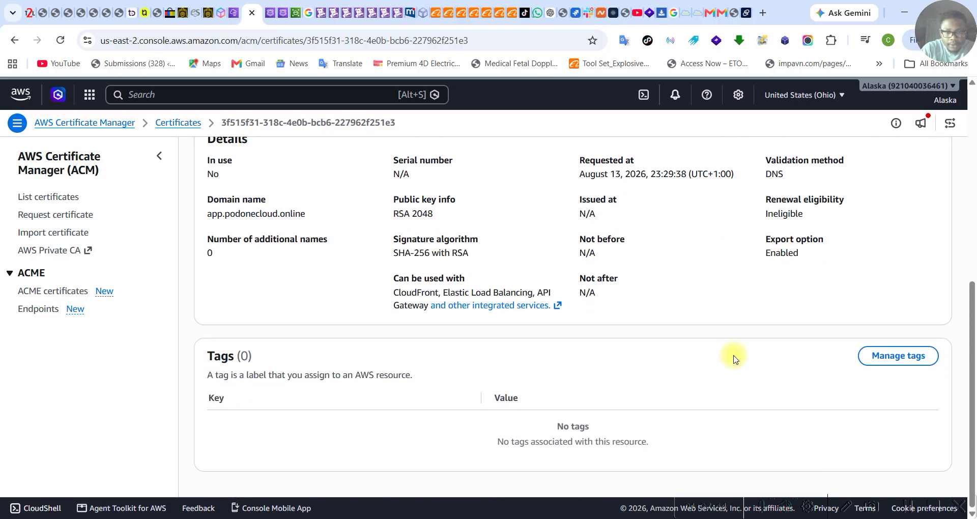
pyautogui.scroll(5, 735, 357)
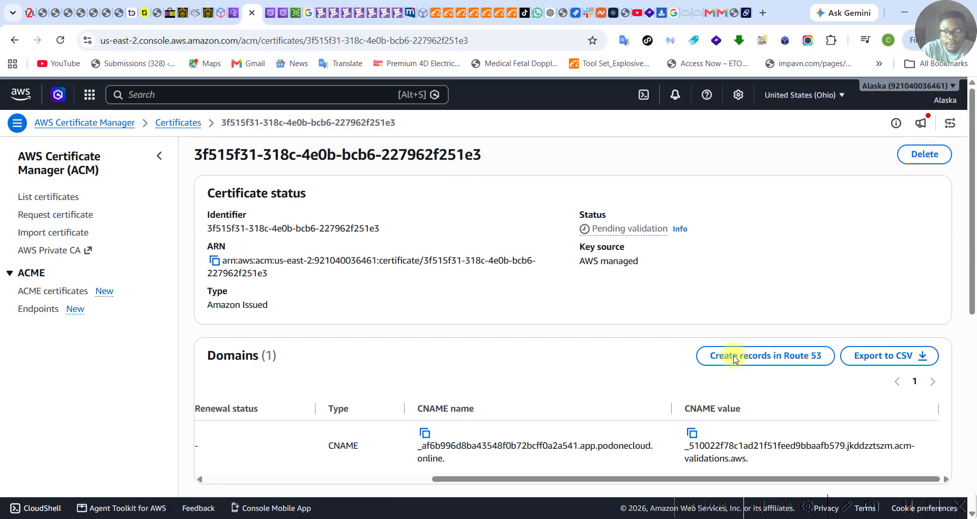
pyautogui.scroll(-1, 764, 305)
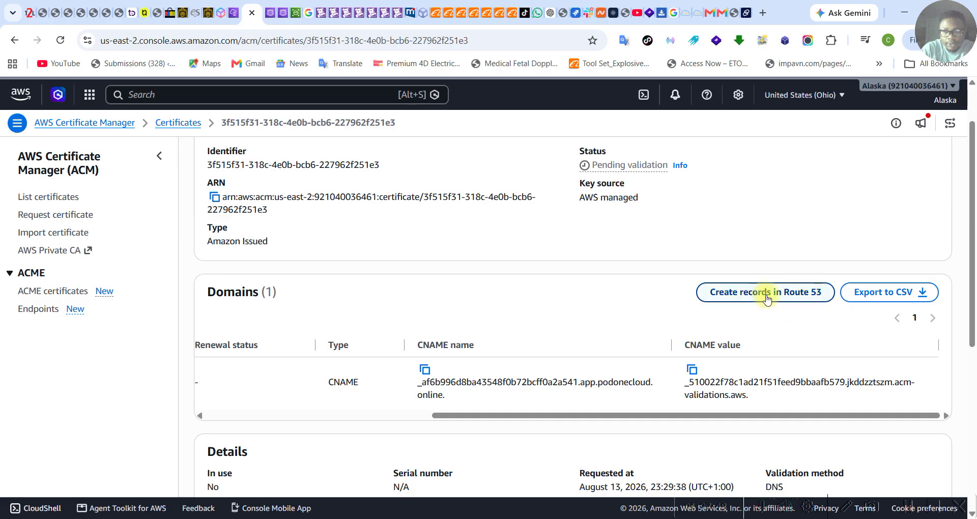
pyautogui.scroll(1, 770, 308)
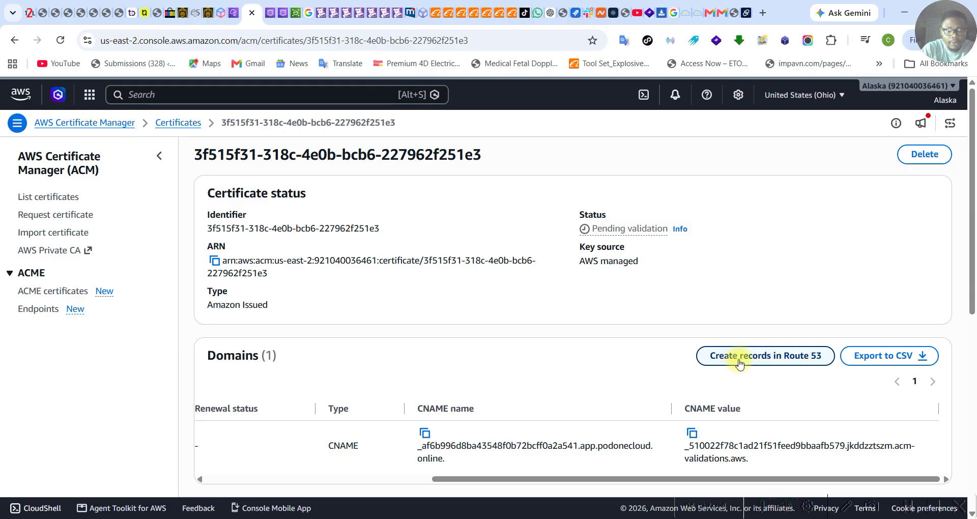
pyautogui.scroll(-1, 739, 363)
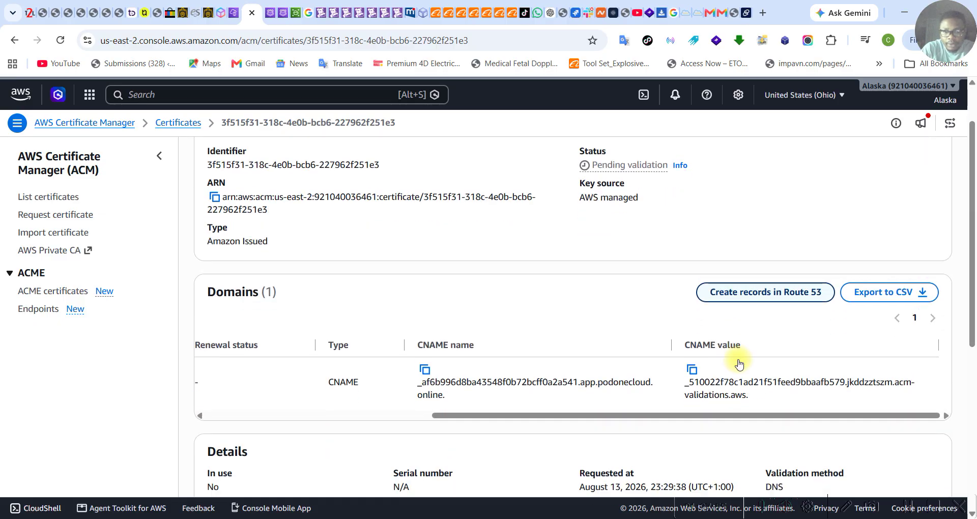
pyautogui.click(752, 299)
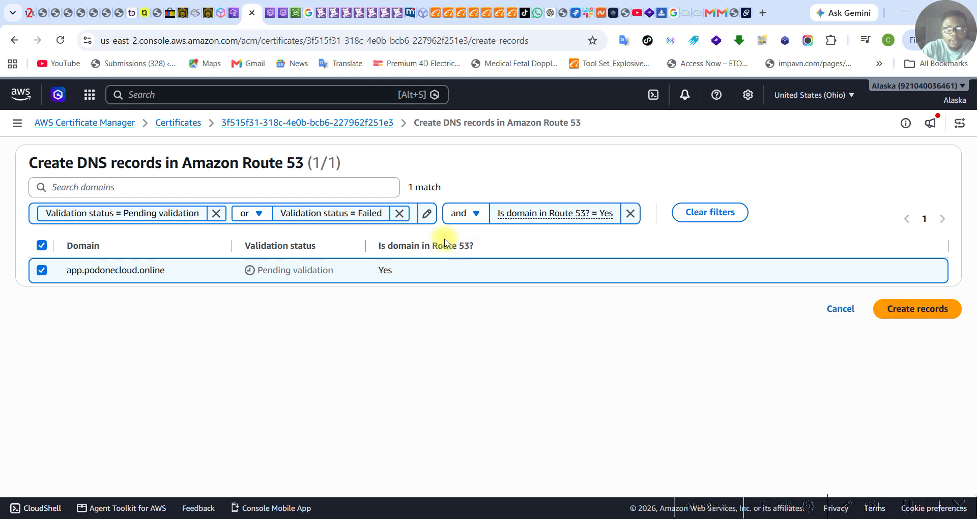
# Switch to the VPC route table browser tab, search the console for Route 53 and open that service
pyautogui.click(232, 15)
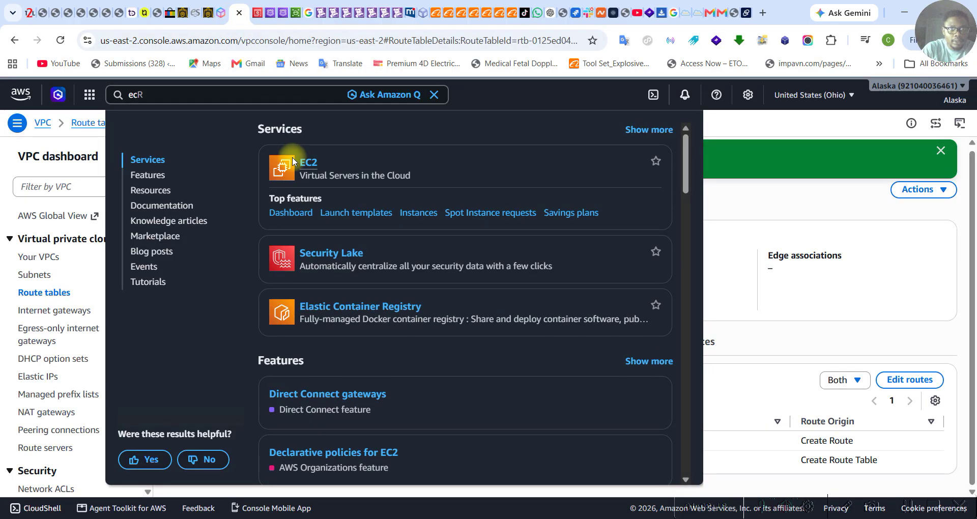
pyautogui.click(433, 95)
pyautogui.click(265, 96)
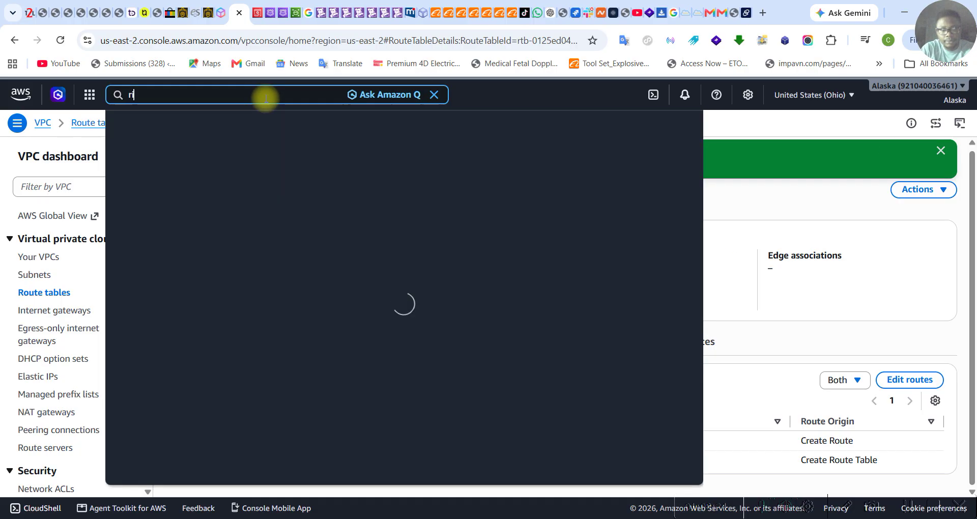
pyautogui.press('Escape')
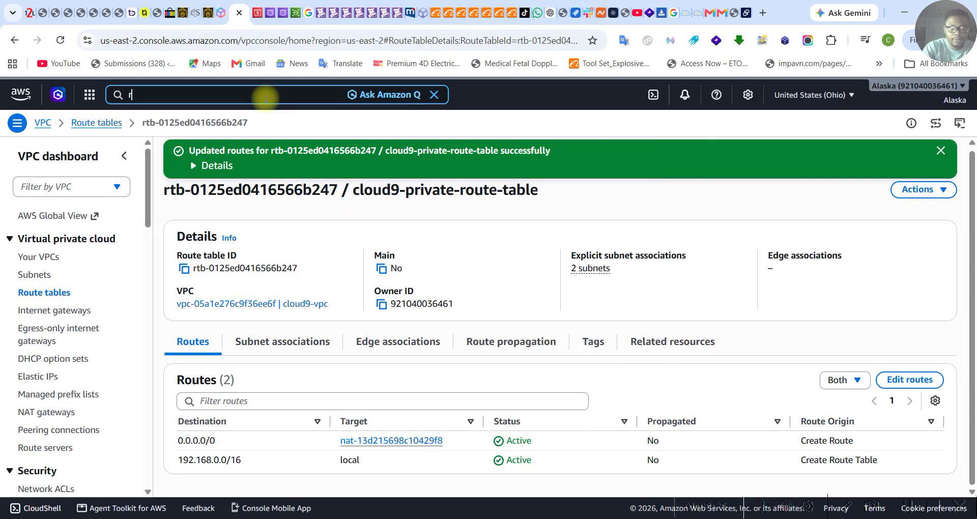
pyautogui.write('rout')
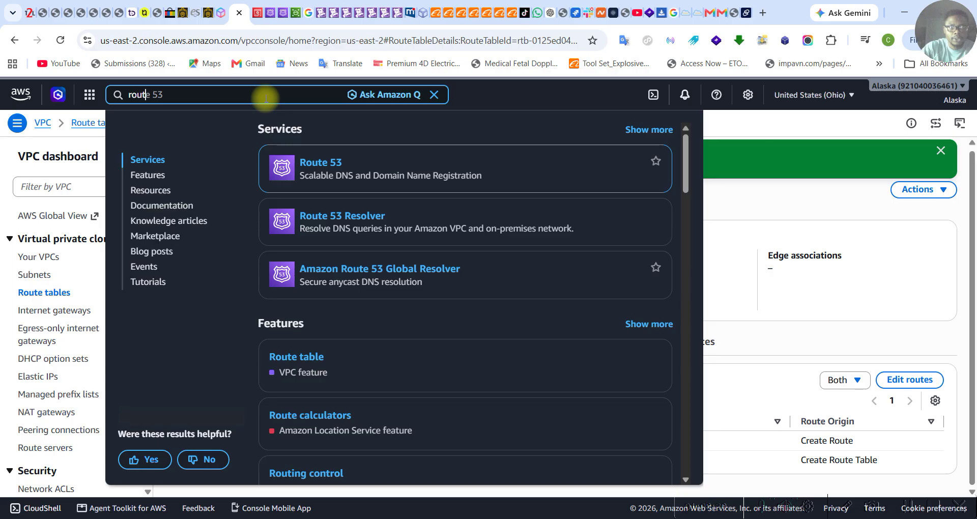
pyautogui.click(316, 162)
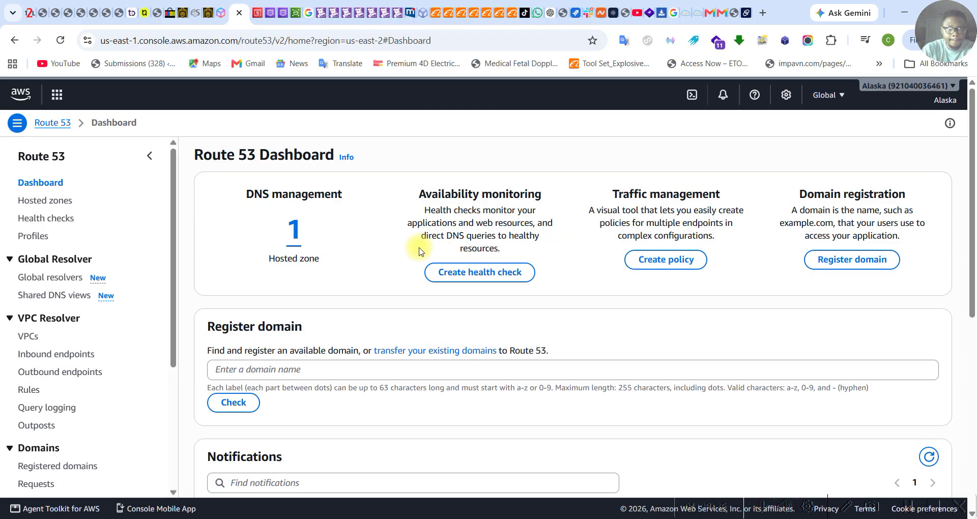
# Open the podonecloud.online hosted zone and examine its existing DNS records
pyautogui.click(66, 203)
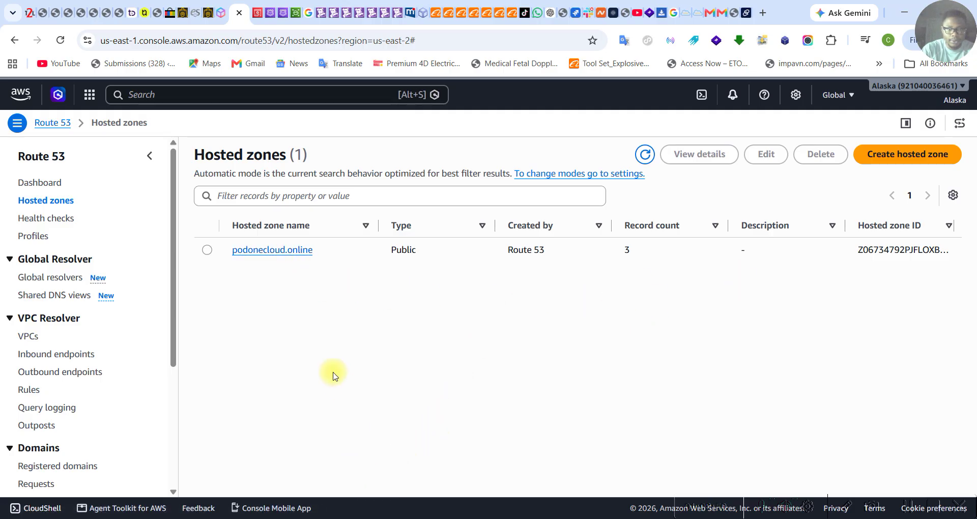
pyautogui.click(295, 254)
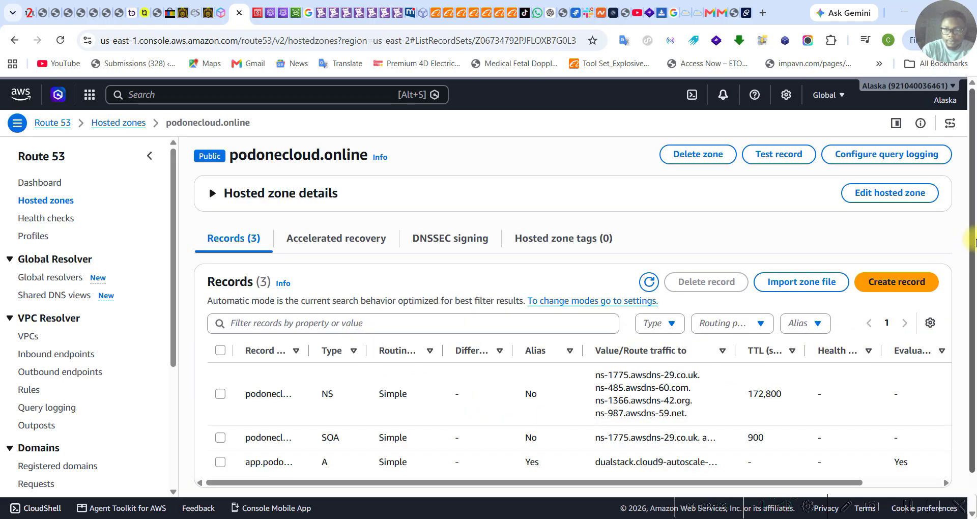
pyautogui.moveTo(974, 244); pyautogui.dragTo(974, 299)
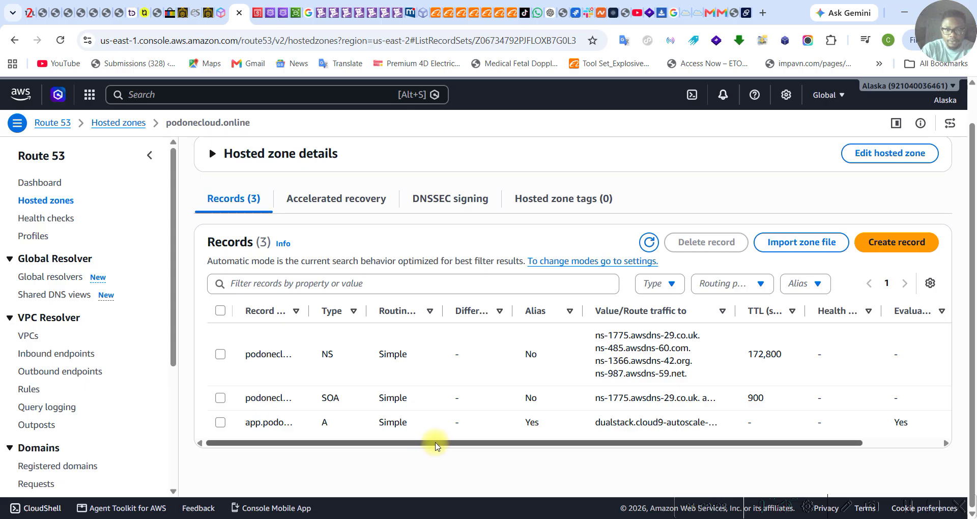
pyautogui.moveTo(414, 444); pyautogui.dragTo(609, 464)
pyautogui.moveTo(498, 461); pyautogui.dragTo(417, 455)
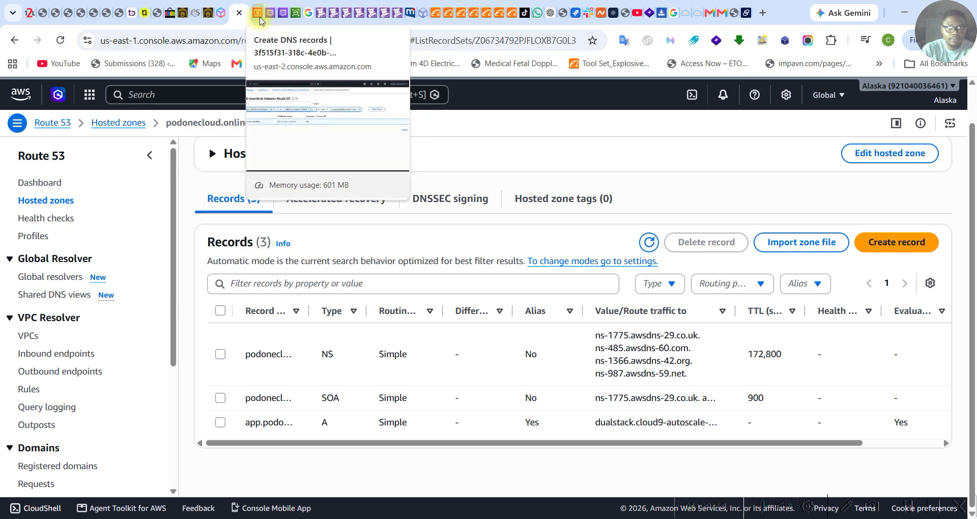
# Return to the certificate's DNS record page and create the Route 53 validation record for app.podonecloud.online
pyautogui.click(257, 13)
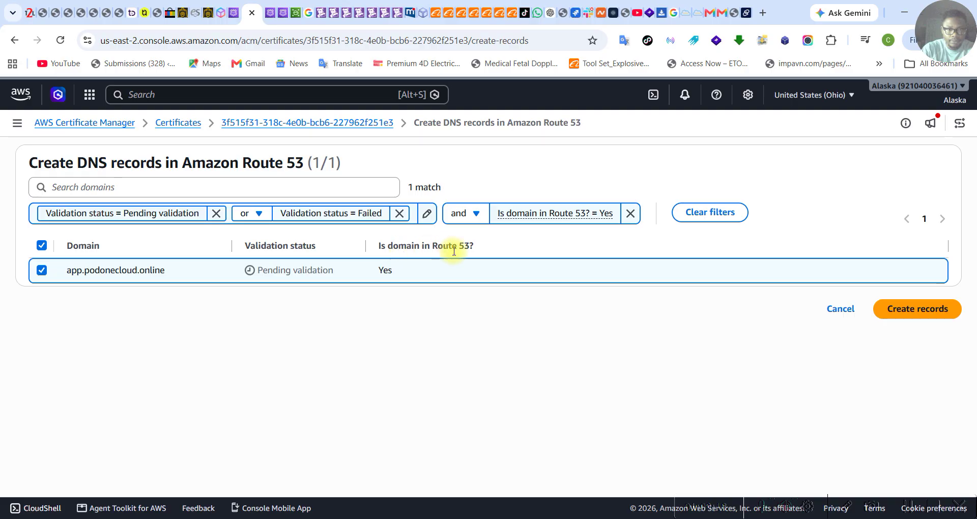
pyautogui.click(930, 313)
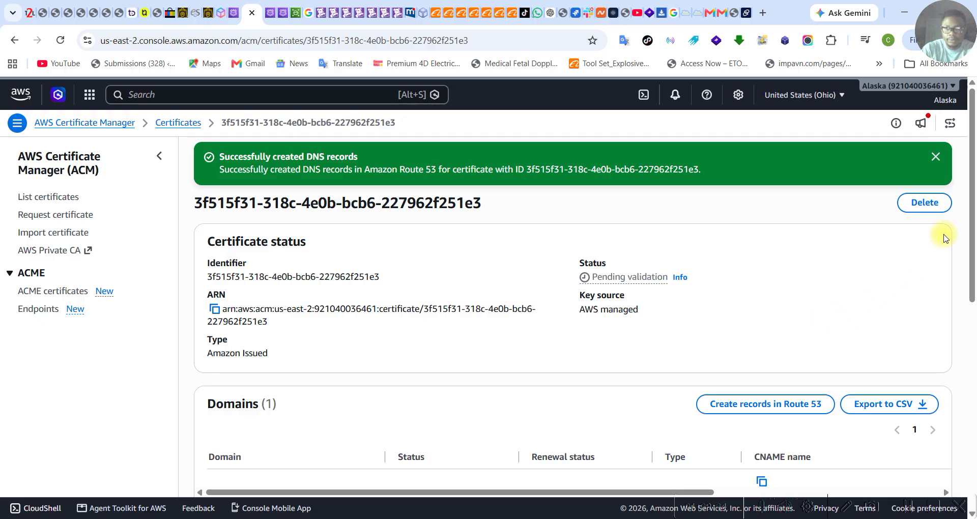
pyautogui.moveTo(973, 253); pyautogui.dragTo(973, 340)
pyautogui.scroll(4, 973, 340)
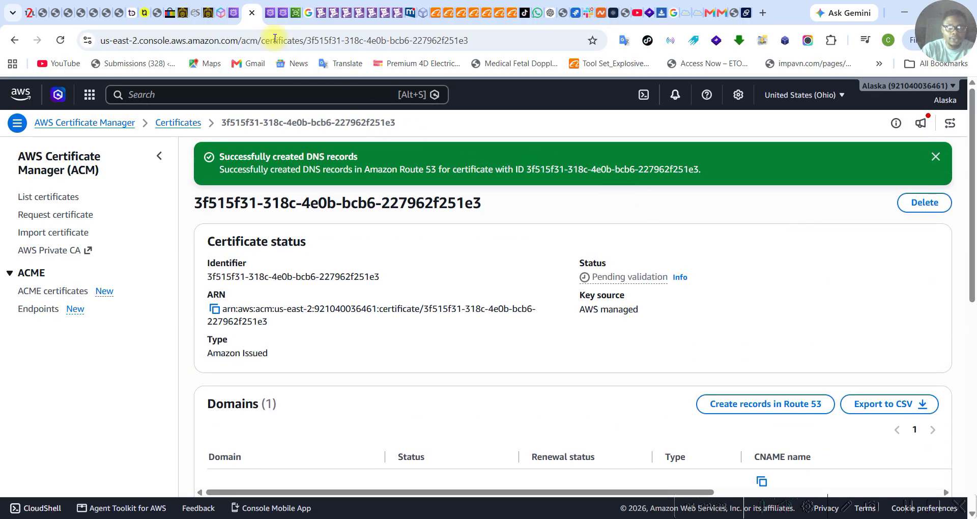
# Refresh the podonecloud.online hosted zone's record list and check it for the certificate's CNAME validation record
pyautogui.click(235, 14)
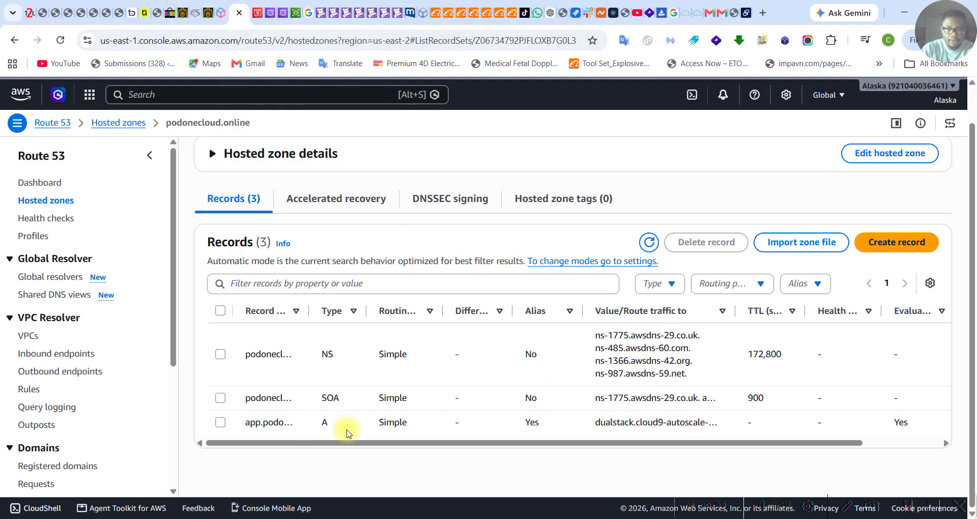
pyautogui.click(649, 242)
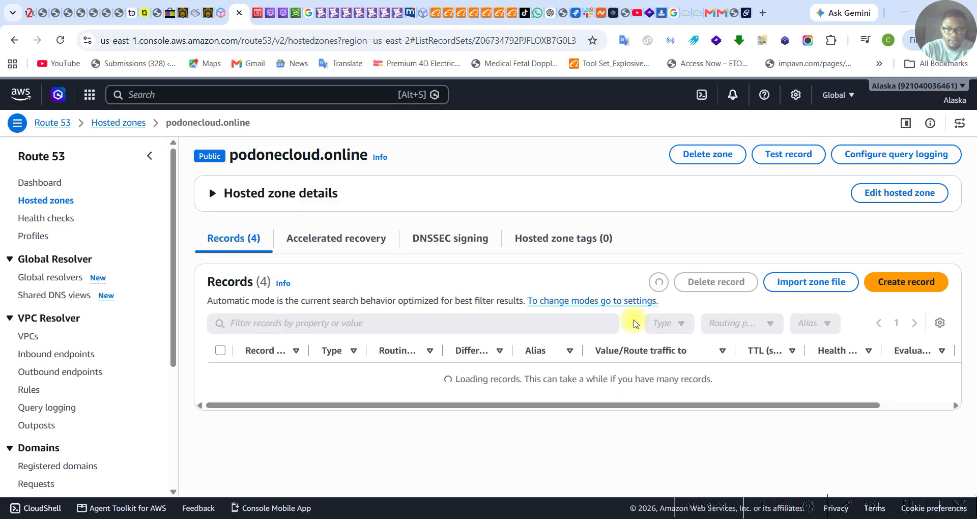
pyautogui.scroll(-2, 647, 349)
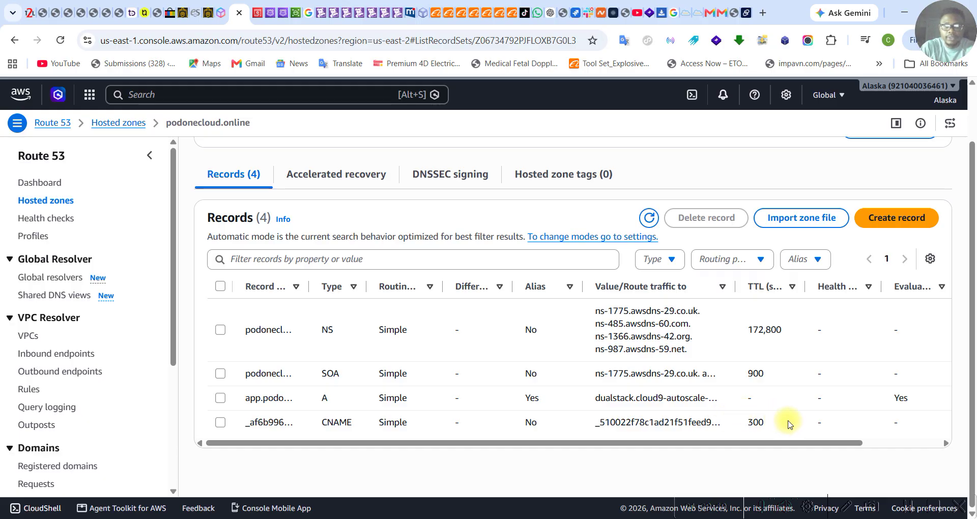
# Return to the certificate page and examine its validation status, domain CNAME name and value, and details
pyautogui.click(257, 12)
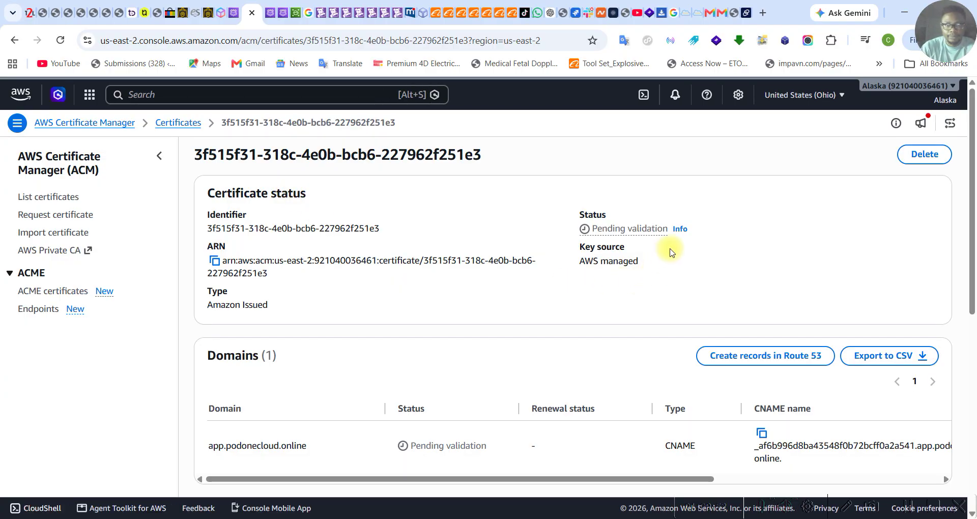
pyautogui.scroll(-4, 673, 237)
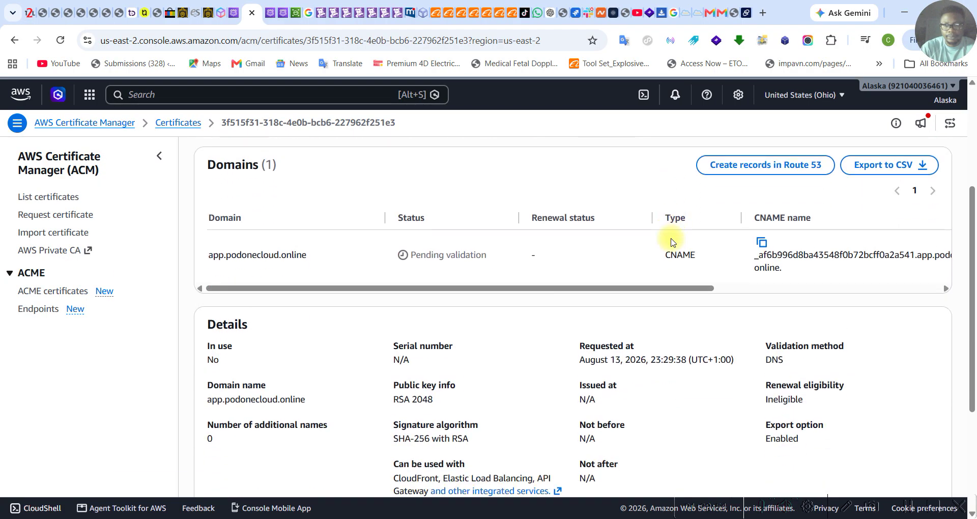
pyautogui.moveTo(645, 289); pyautogui.dragTo(843, 312)
pyautogui.scroll(4, 504, 234)
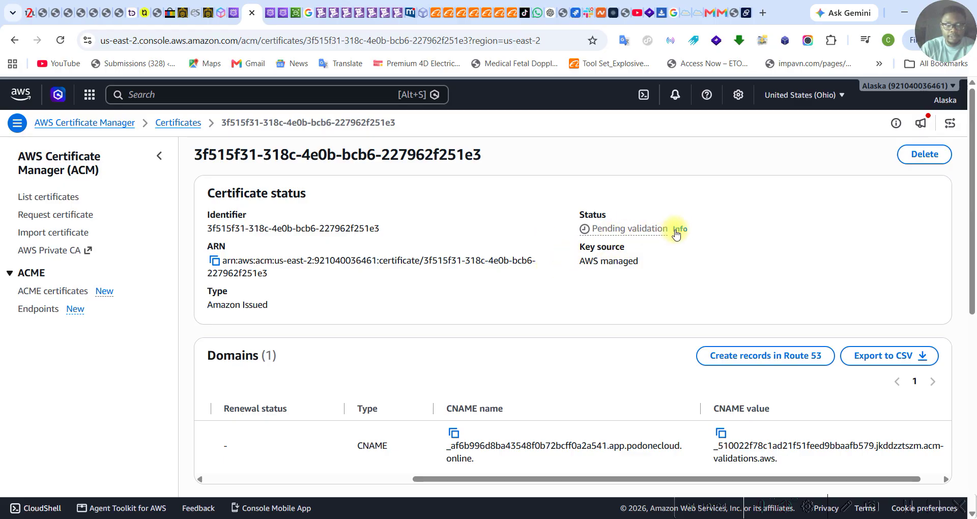
pyautogui.scroll(-3, 448, 315)
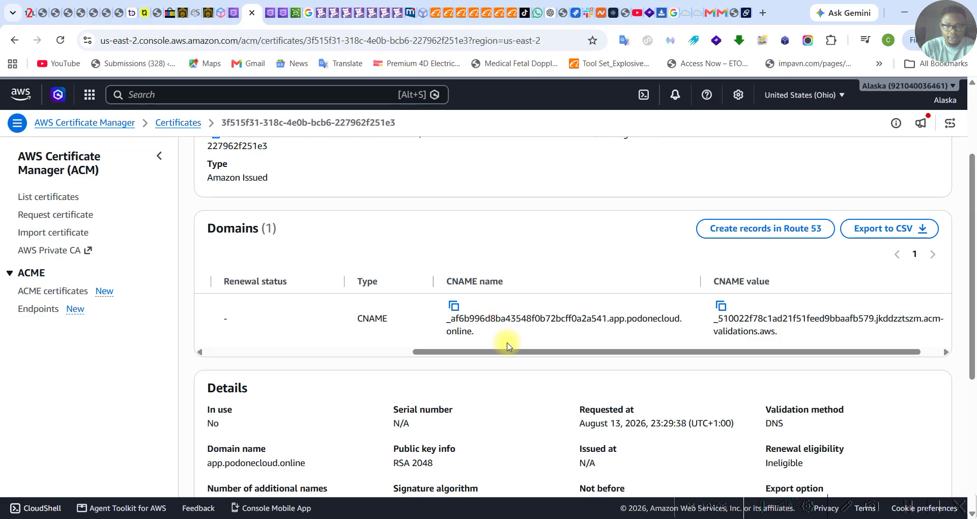
pyautogui.moveTo(615, 353); pyautogui.dragTo(351, 365)
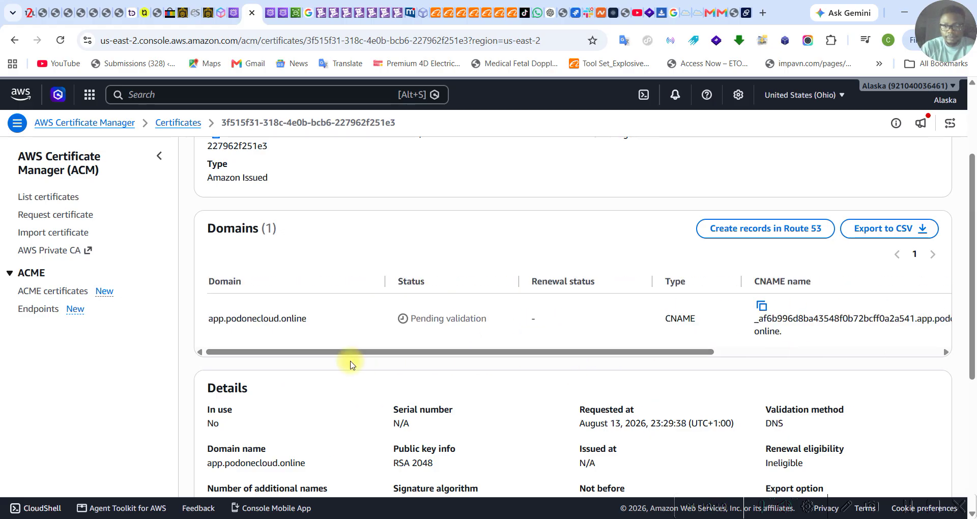
pyautogui.scroll(-5, 774, 447)
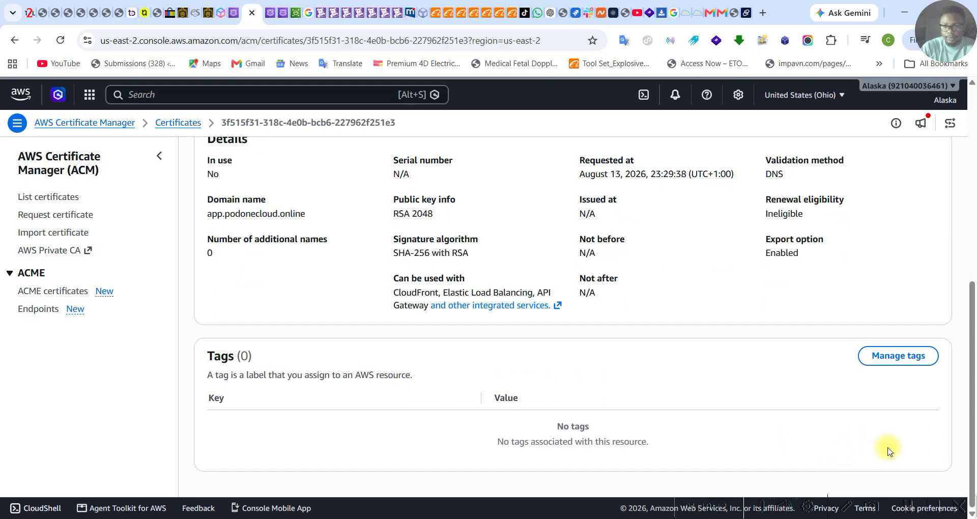
pyautogui.scroll(7, 908, 508)
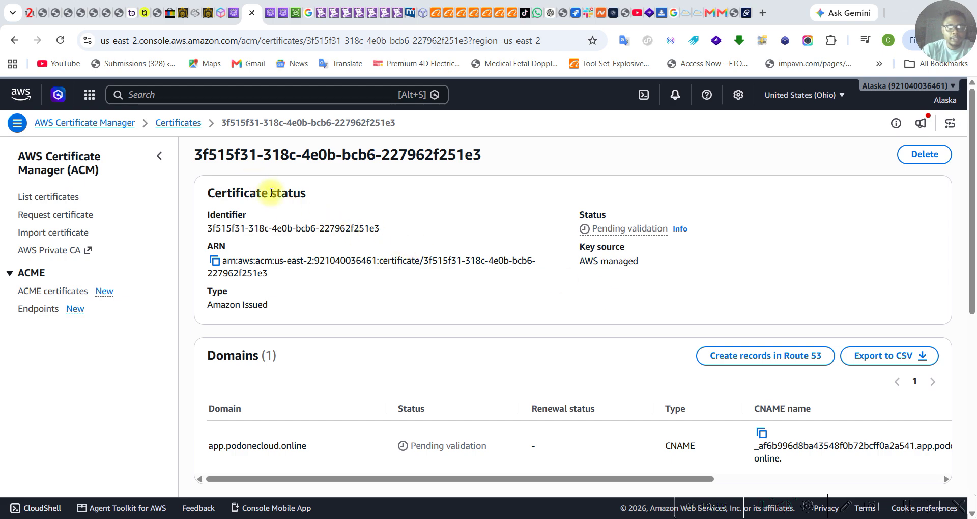
# Reload the certificate page and check the certificate's current status
pyautogui.click(61, 46)
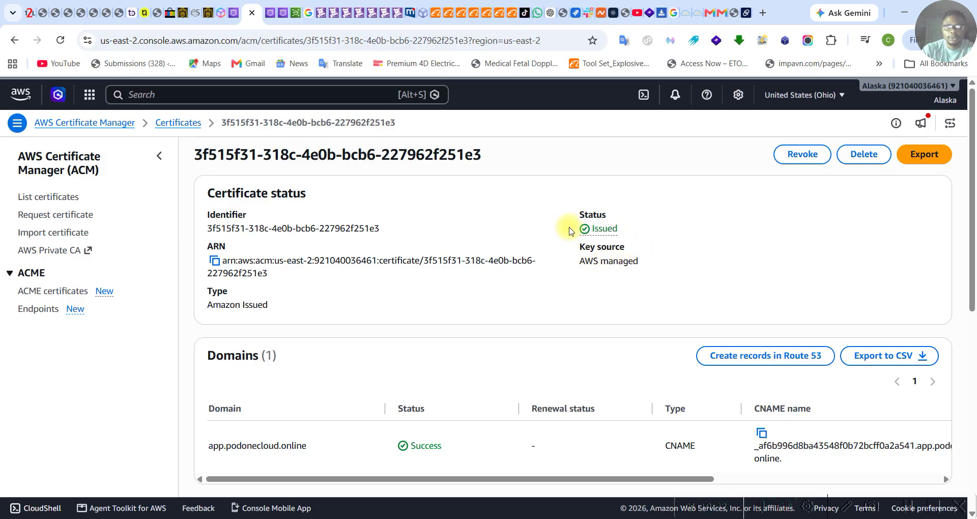
pyautogui.moveTo(577, 217); pyautogui.dragTo(558, 228)
pyautogui.click(666, 236)
pyautogui.click(627, 244)
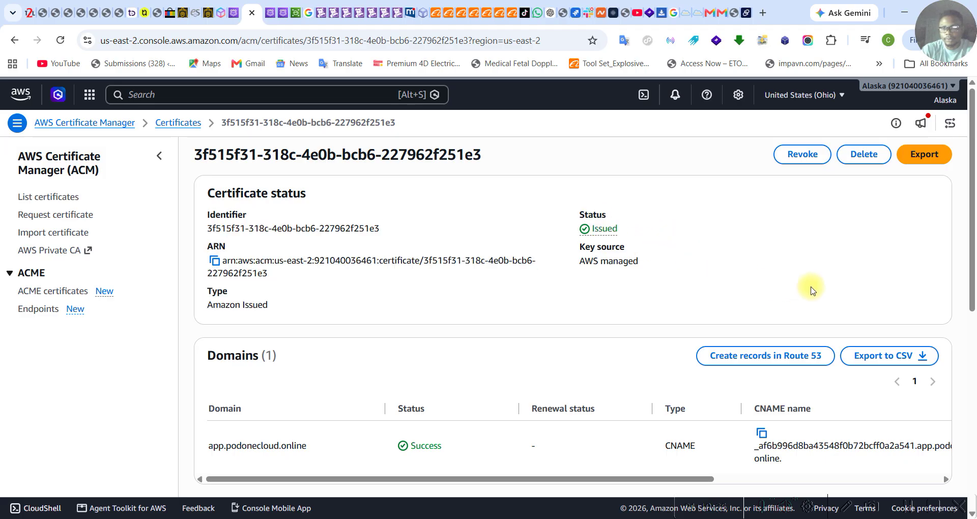
# Review the issued certificate's details, and refresh the podonecloud.online hosted zone's record list to check its records
pyautogui.moveTo(972, 261); pyautogui.dragTo(973, 425)
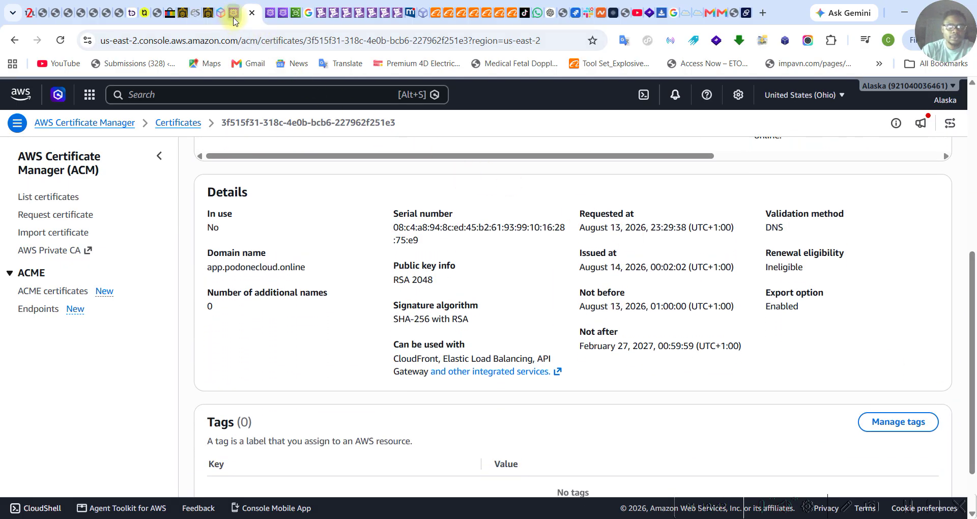
pyautogui.click(234, 16)
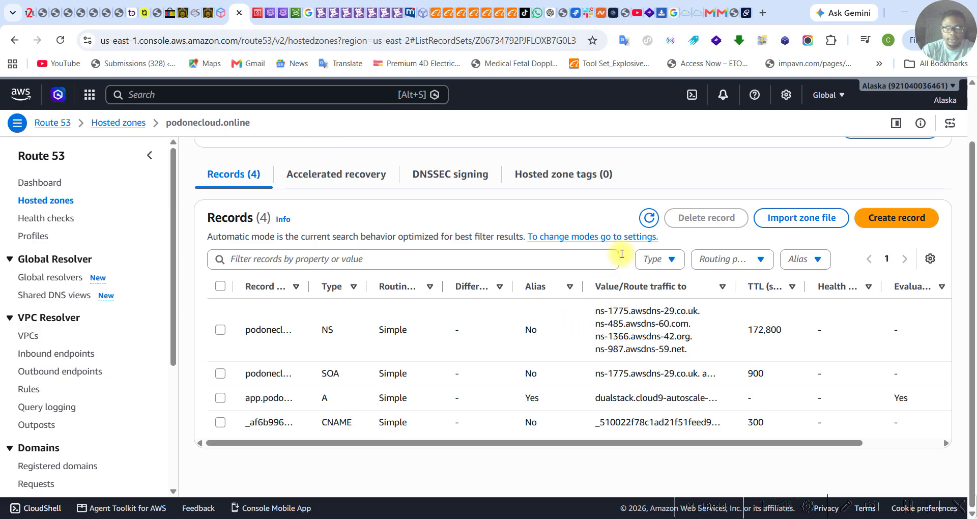
pyautogui.click(648, 221)
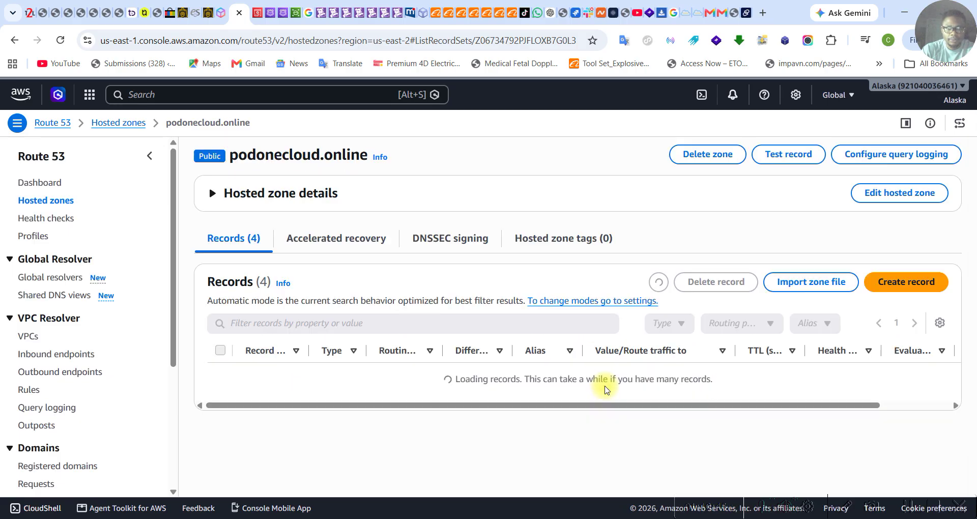
pyautogui.scroll(-2, 606, 389)
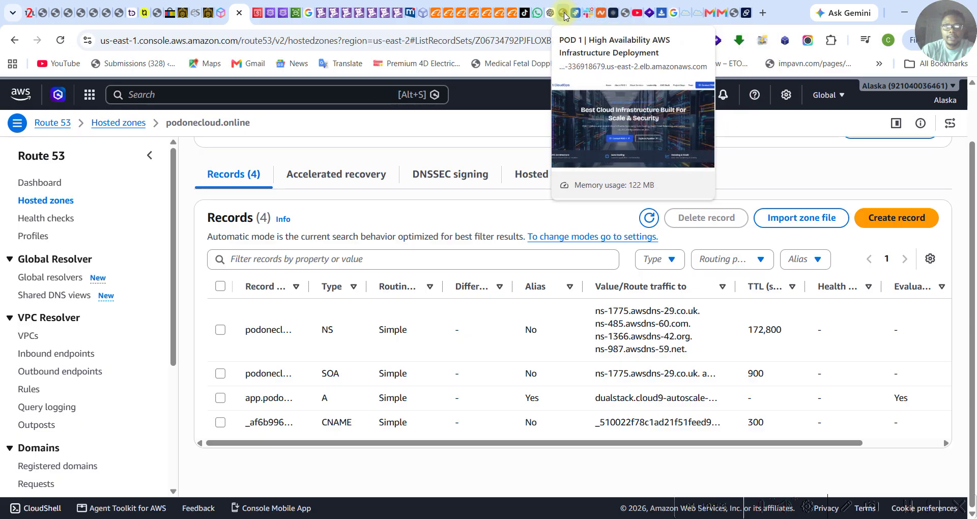
# Switch to the app.podonecloud.online website and reload it to check its connection security
pyautogui.click(734, 13)
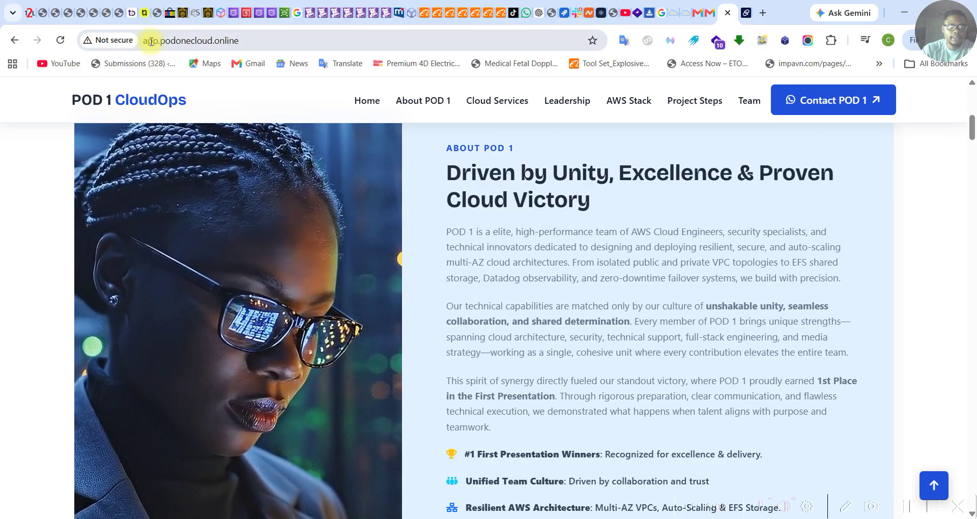
pyautogui.click(148, 41)
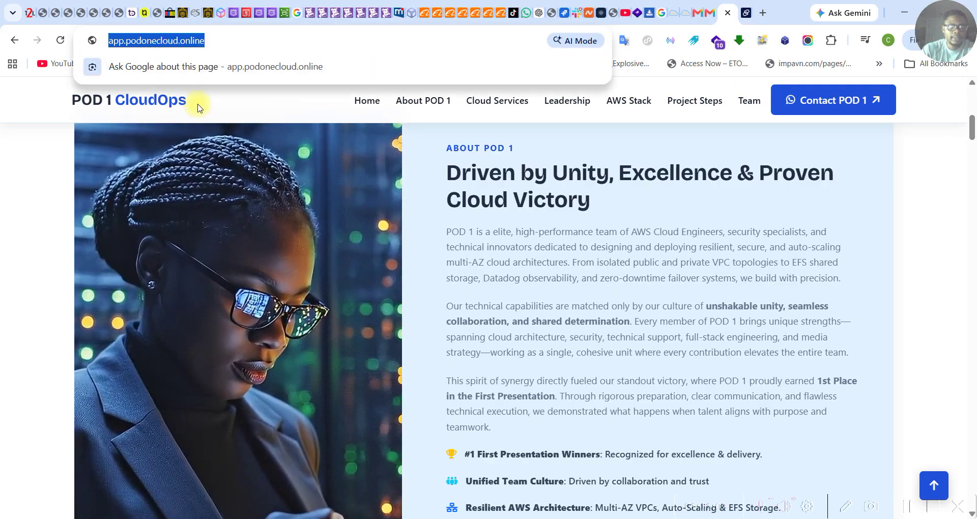
pyautogui.click(48, 182)
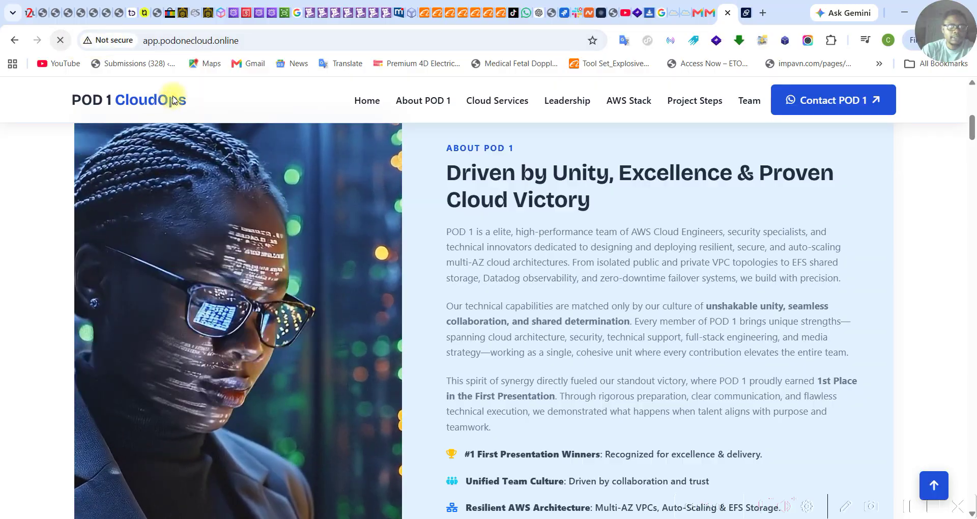
pyautogui.click(60, 40)
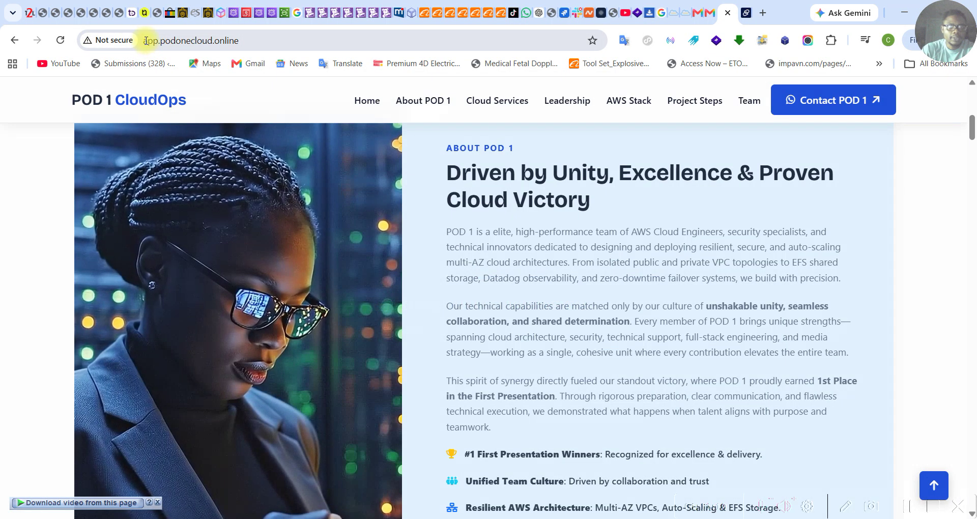
pyautogui.click(146, 40)
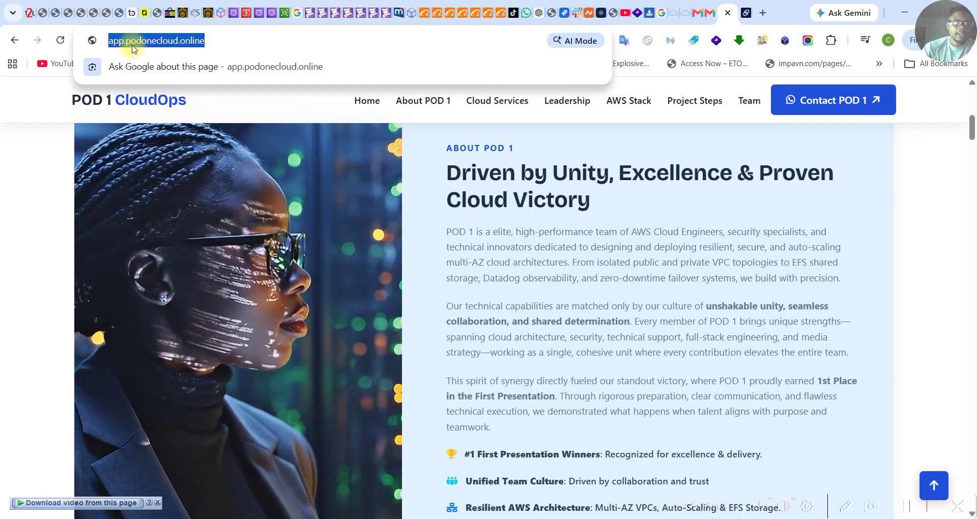
pyautogui.press('Home')
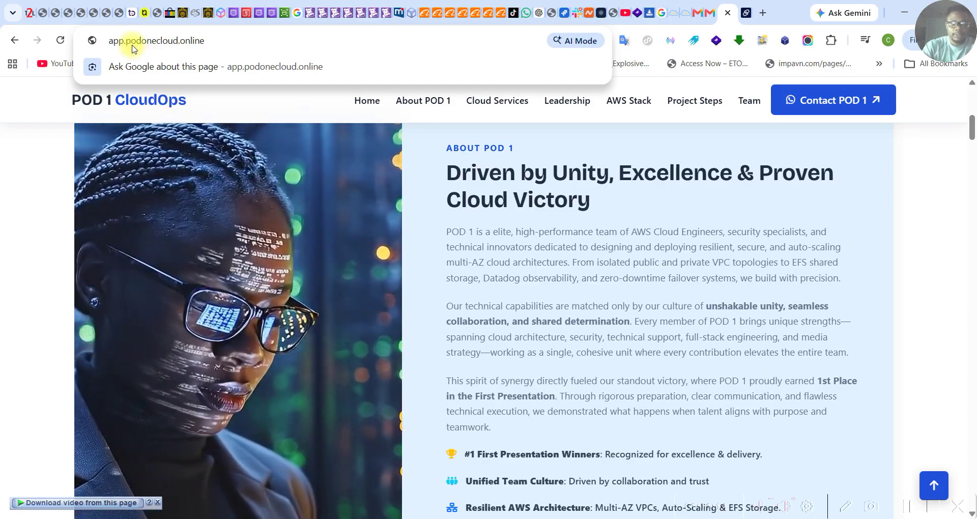
pyautogui.write('ht')
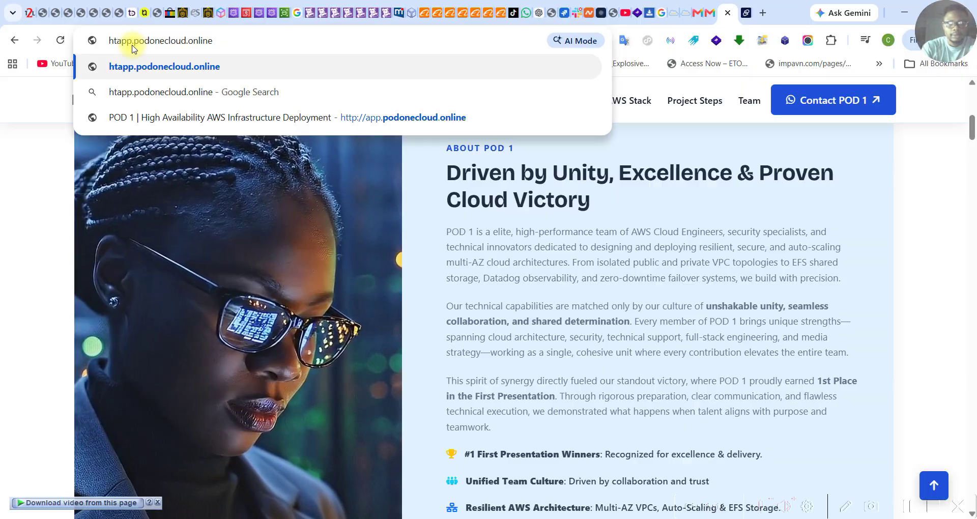
pyautogui.write('tps://')
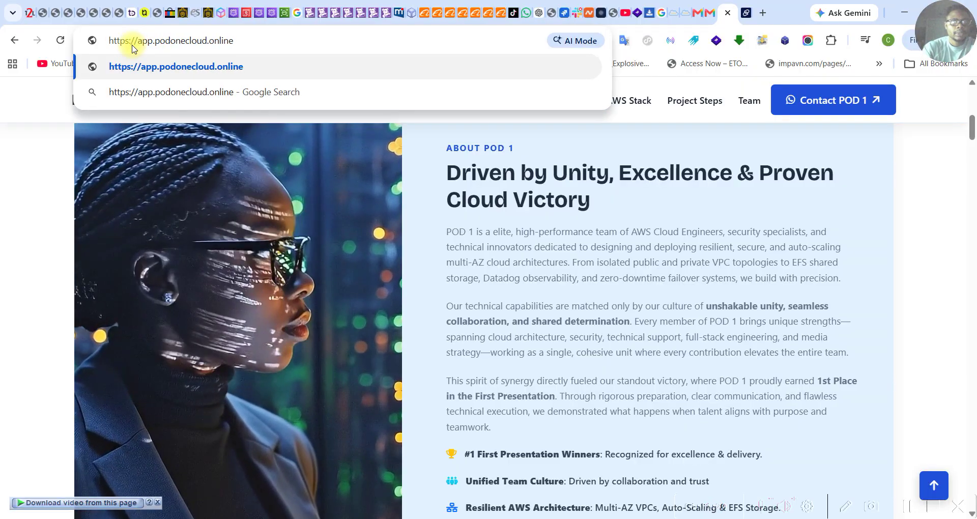
pyautogui.press('Return')
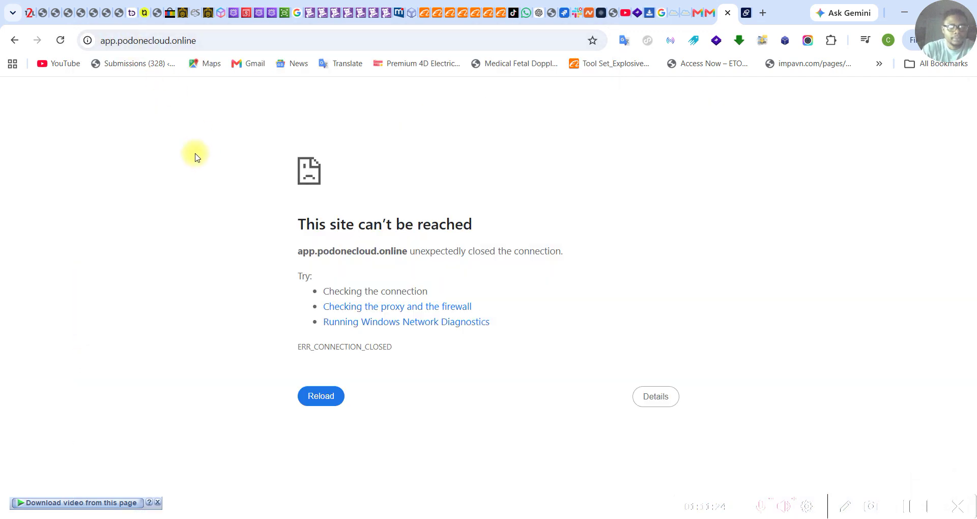
pyautogui.click(103, 41)
pyautogui.click(110, 41)
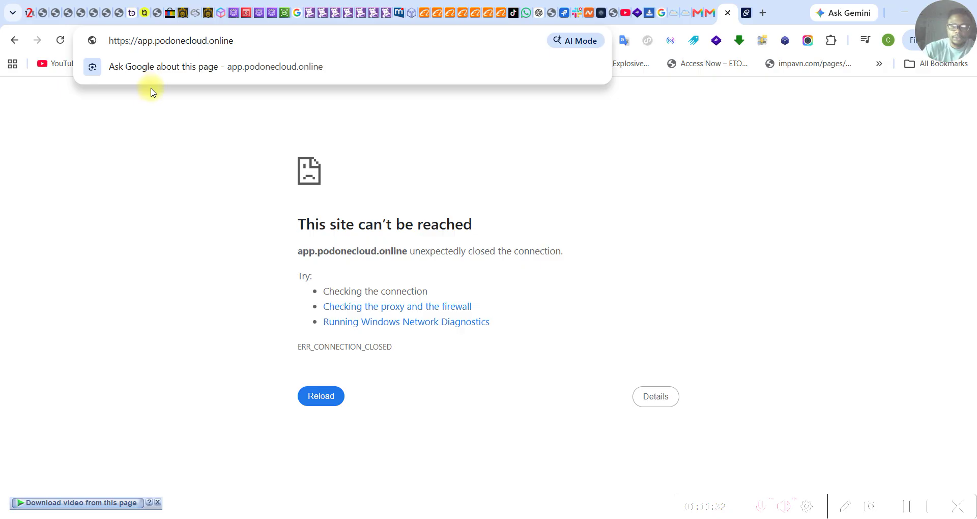
pyautogui.press('BackSpace')
pyautogui.press('Return')
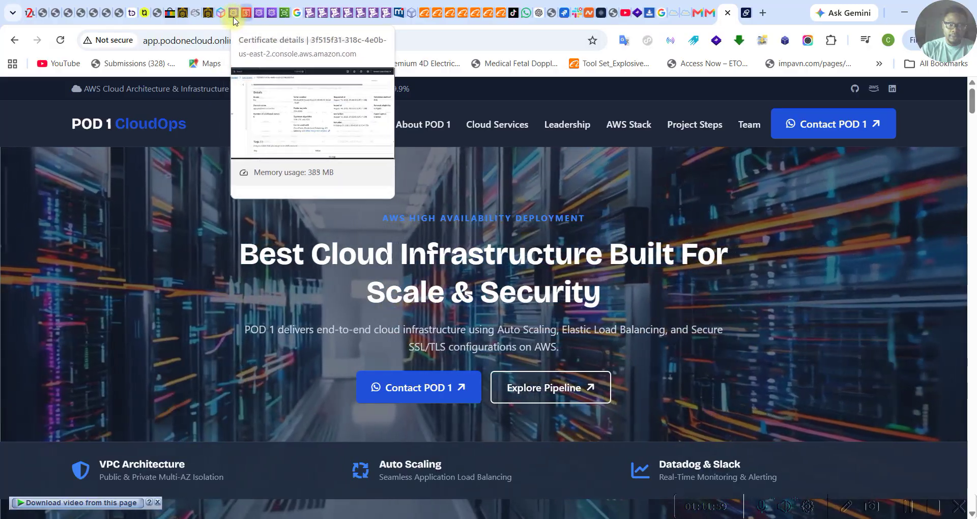
# Return to the podonecloud.online hosted zone and look through its DNS records
pyautogui.click(233, 16)
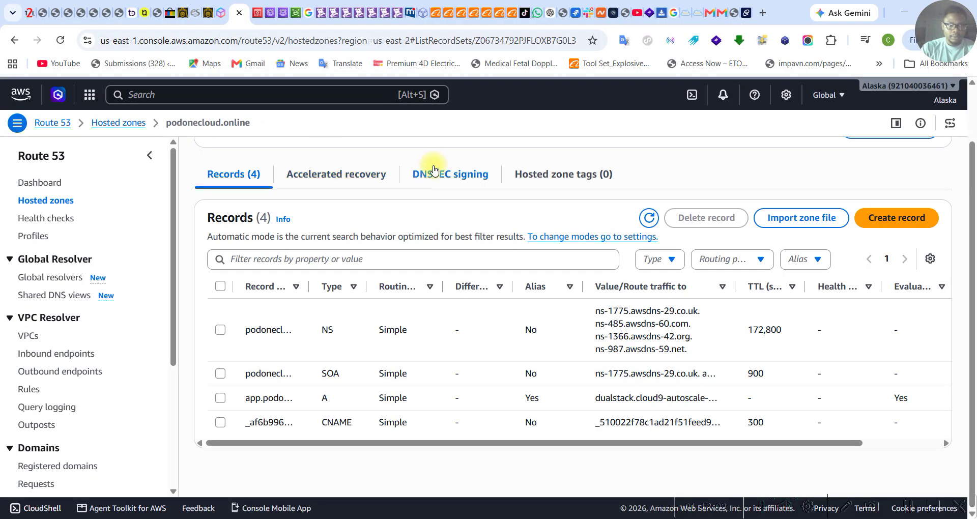
pyautogui.scroll(2, 437, 163)
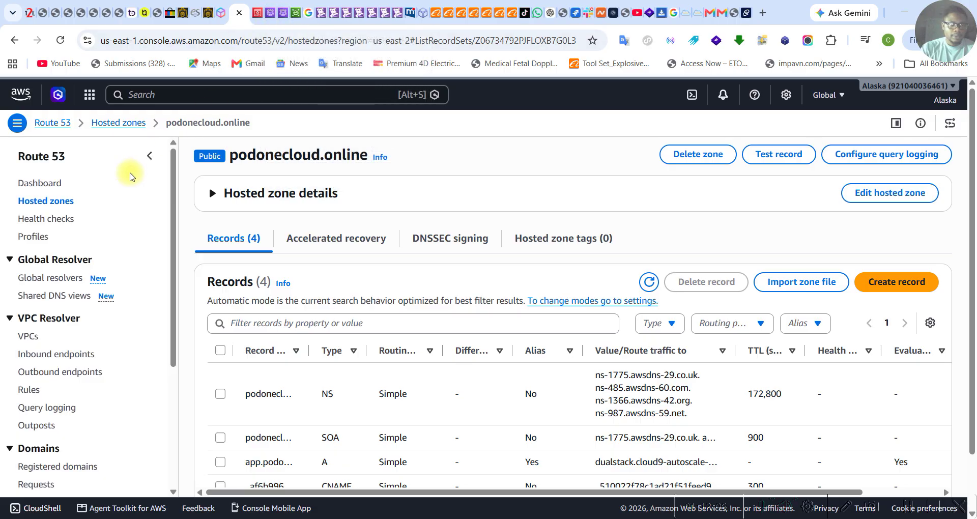
pyautogui.scroll(-4, 132, 208)
pyautogui.scroll(4, 133, 209)
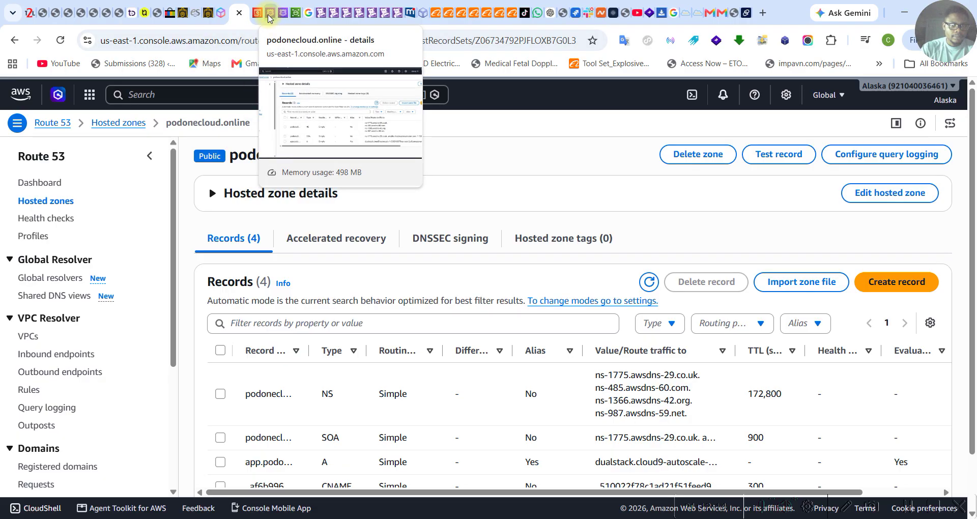
# Search the AWS services for ec2 from the other hosted zone page and open the EC2 console
pyautogui.click(268, 15)
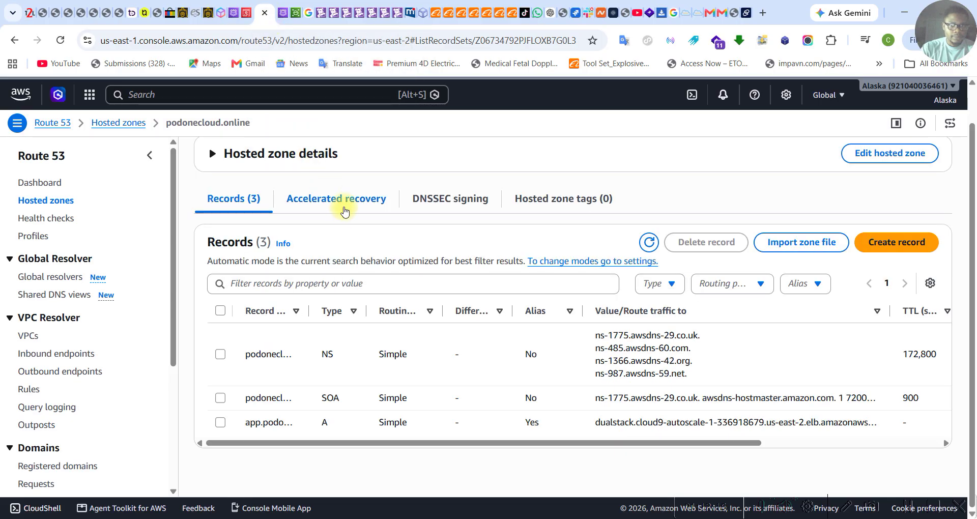
pyautogui.click(142, 95)
pyautogui.write('v')
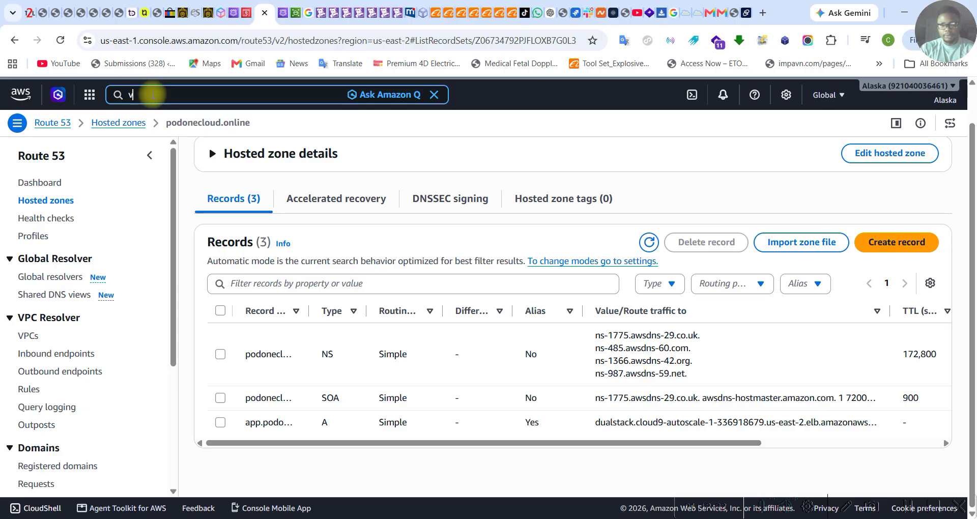
pyautogui.write('pc')
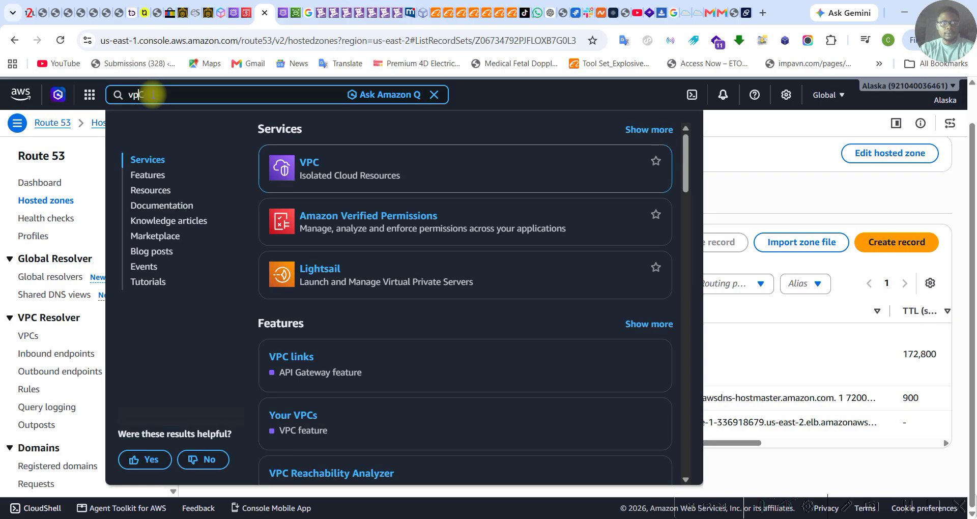
pyautogui.press('BackSpace')
pyautogui.press('BackSpace')
pyautogui.write('ec2')
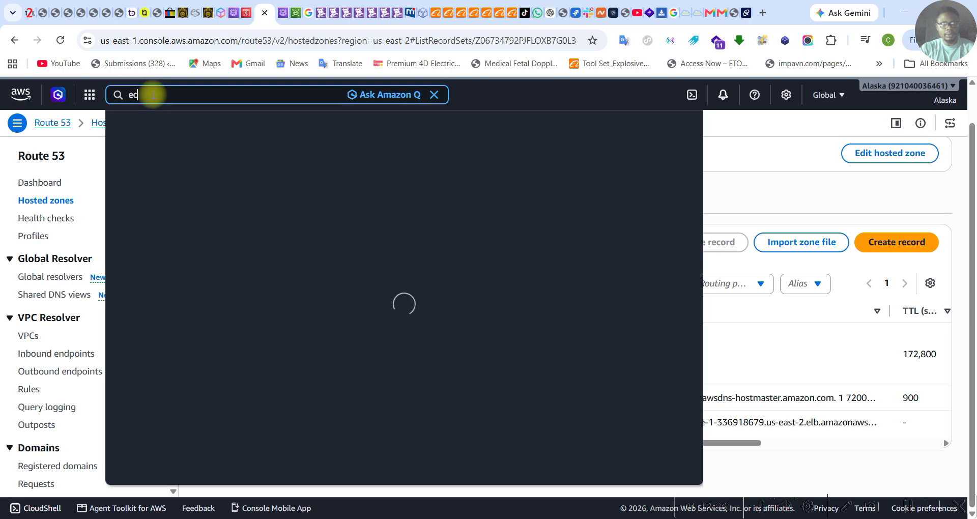
pyautogui.click(300, 168)
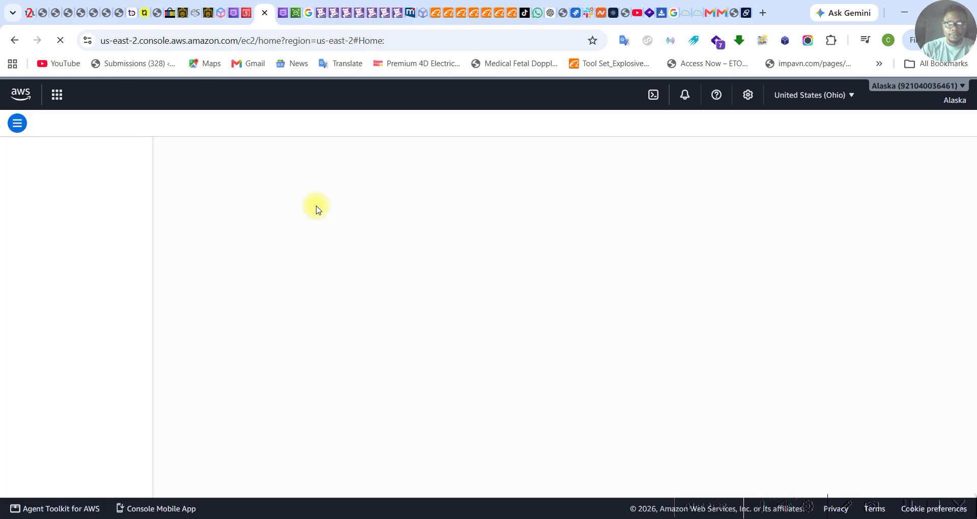
# Open the EC2 load balancers list and select the cloud9-autoscale-1 load balancer
pyautogui.scroll(-4, 102, 269)
pyautogui.scroll(-3, 102, 268)
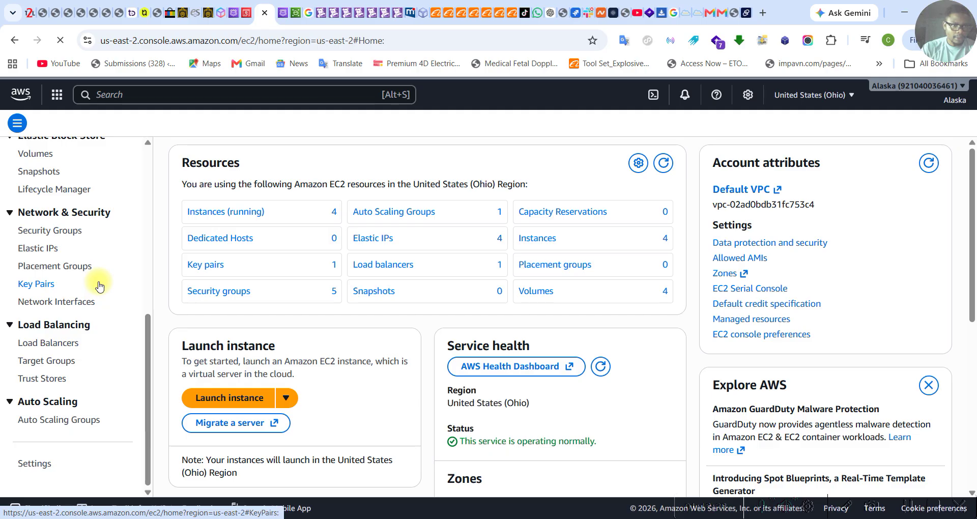
pyautogui.scroll(2, 80, 212)
pyautogui.scroll(-1, 109, 314)
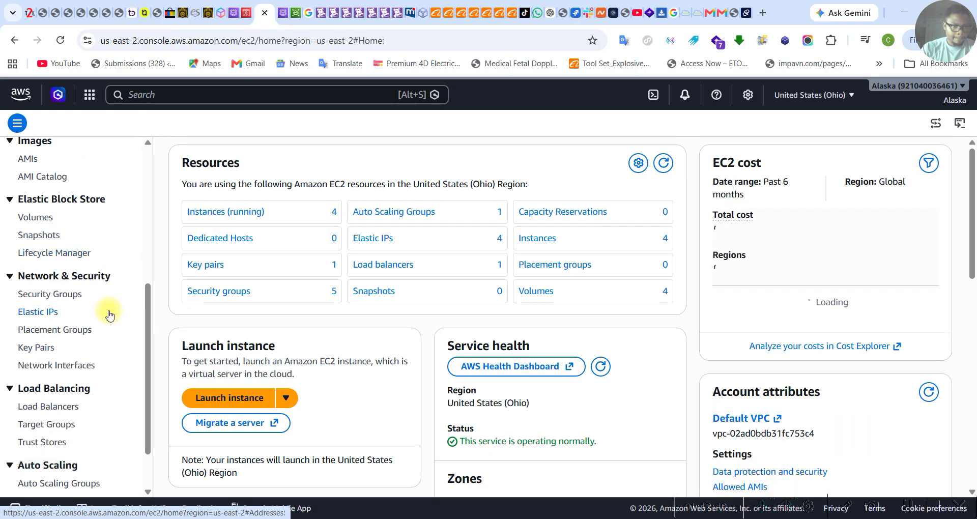
pyautogui.click(56, 412)
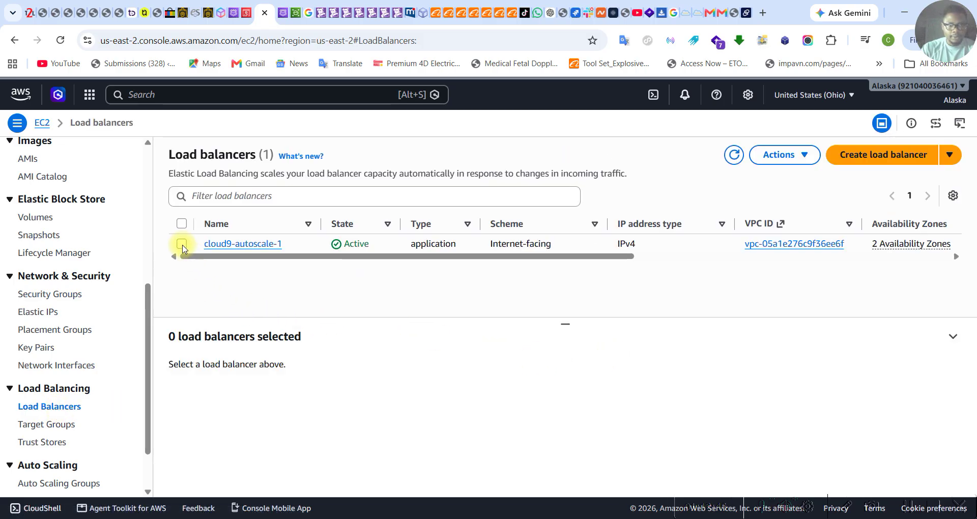
pyautogui.click(182, 245)
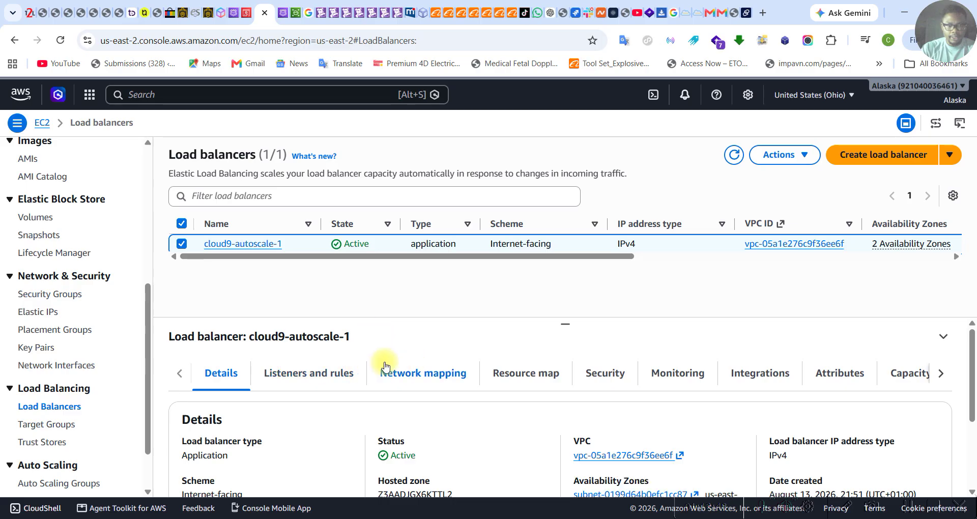
# Examine the listeners and rules of cloud9-autoscale-1, including each listener's protocol, port and default action
pyautogui.click(311, 377)
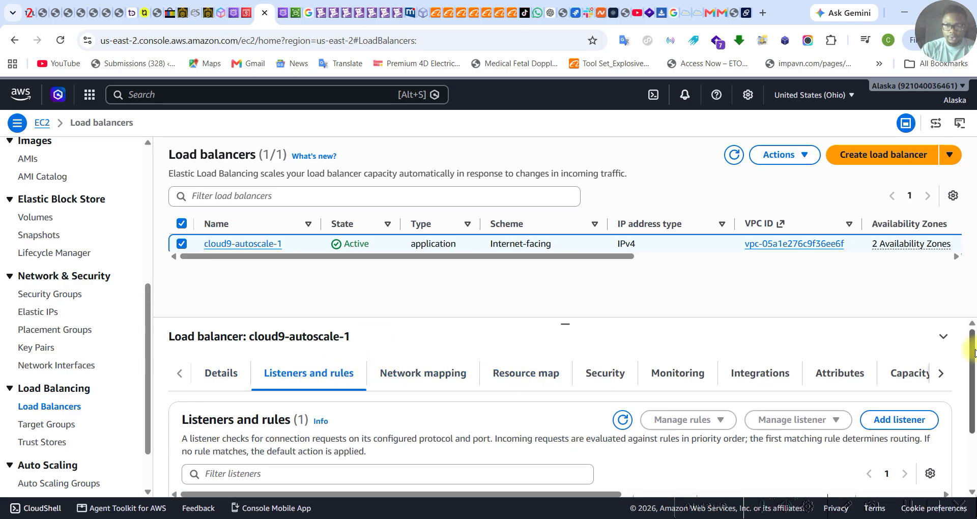
pyautogui.moveTo(971, 357); pyautogui.dragTo(973, 417)
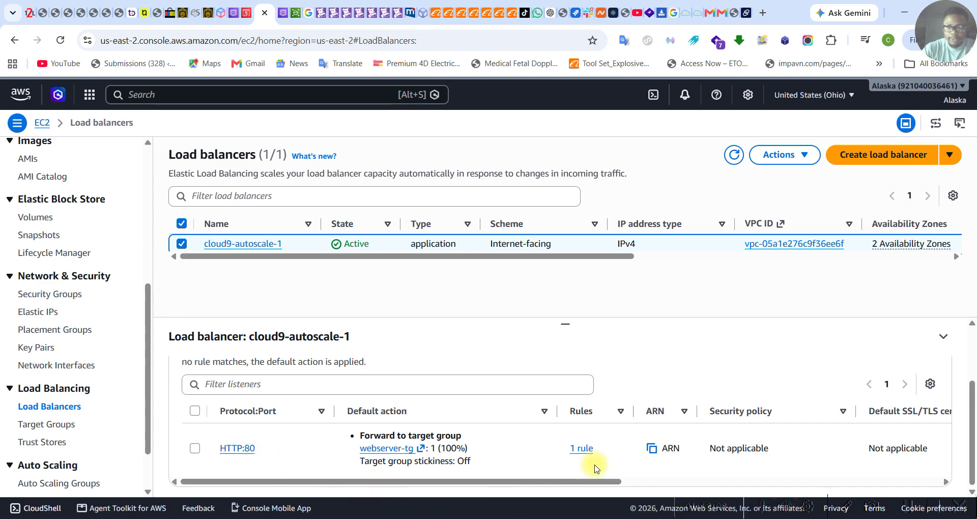
pyautogui.scroll(2, 618, 454)
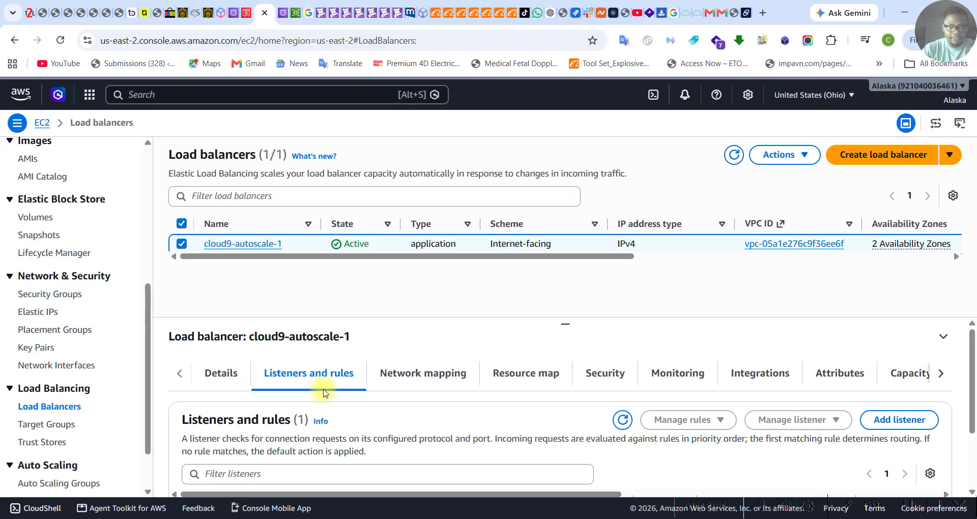
pyautogui.scroll(-2, 446, 454)
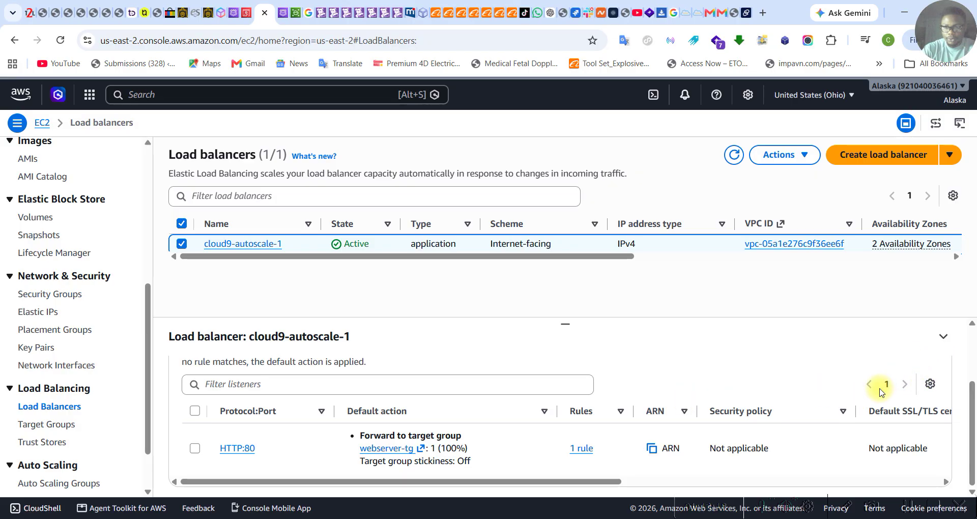
pyautogui.scroll(3, 882, 392)
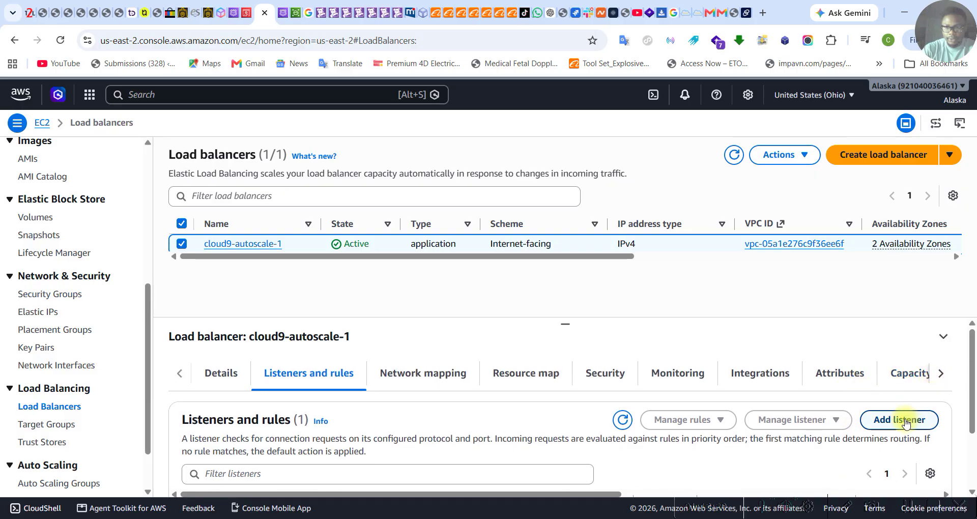
# Start adding a listener to cloud9-autoscale-1 and set its protocol to HTTPS
pyautogui.click(905, 423)
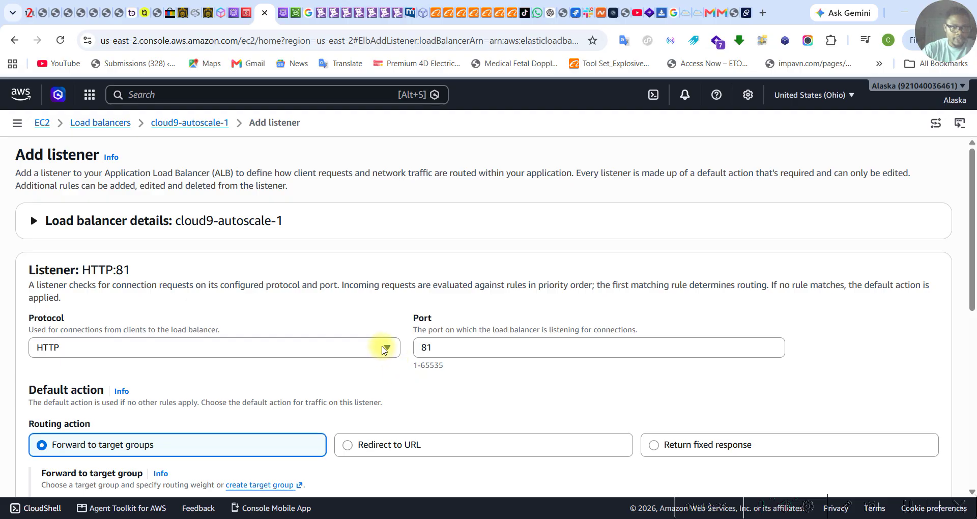
pyautogui.click(384, 349)
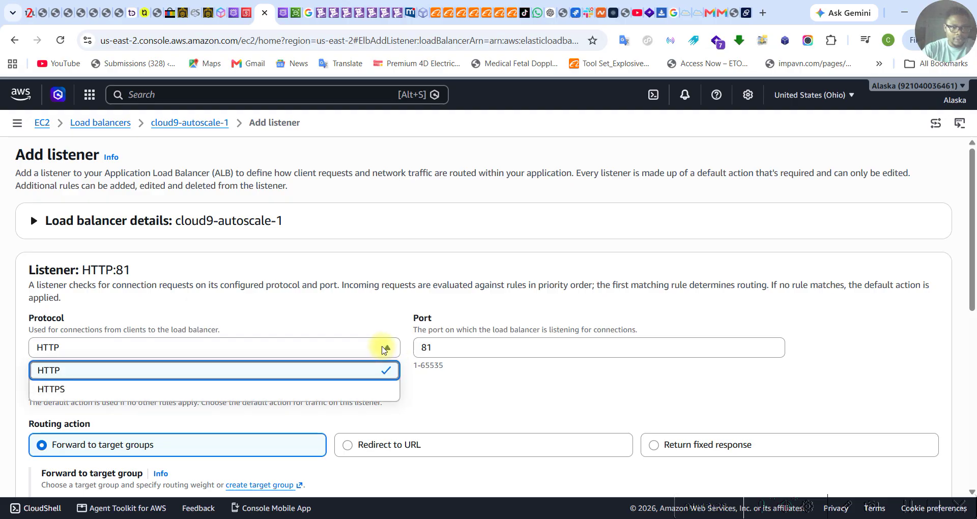
pyautogui.click(322, 390)
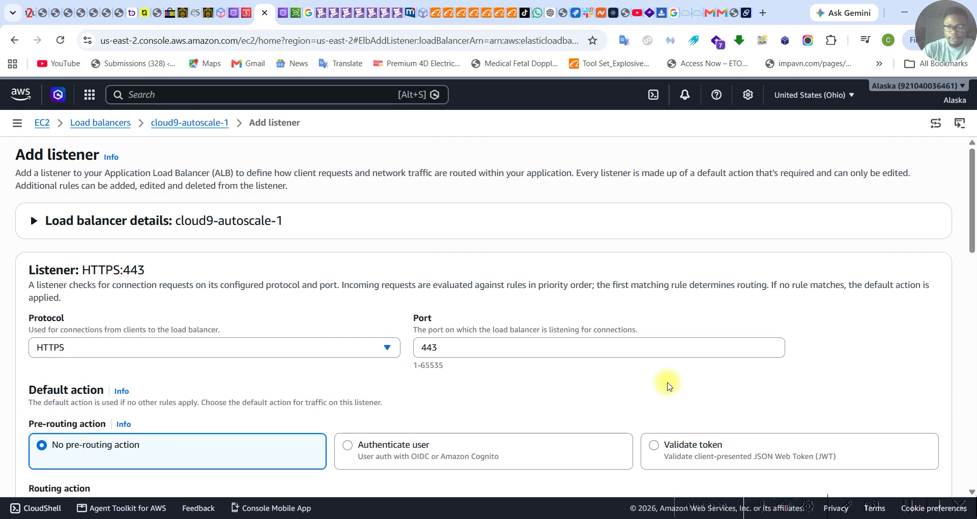
# Set the new HTTPS listener's default action to forward to the webserver-tg target group
pyautogui.scroll(-3, 973, 248)
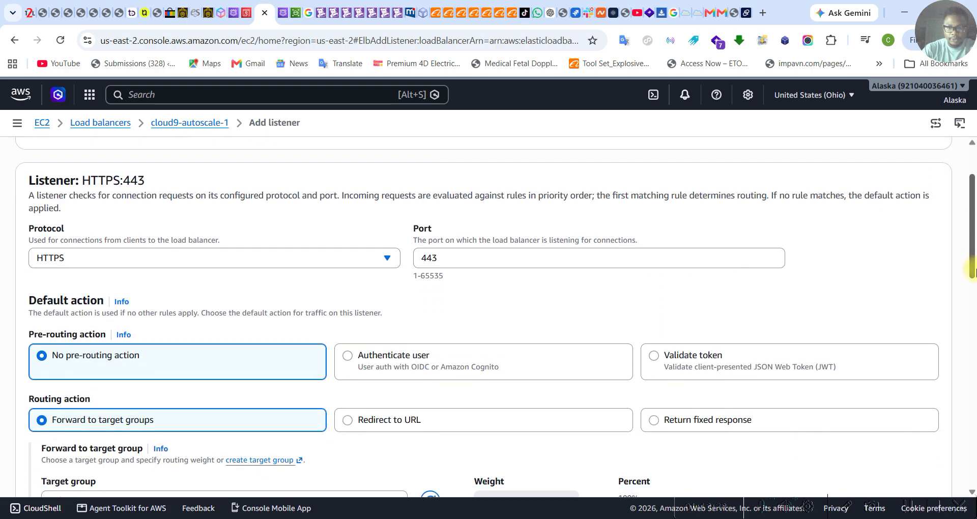
pyautogui.moveTo(973, 285); pyautogui.dragTo(974, 318)
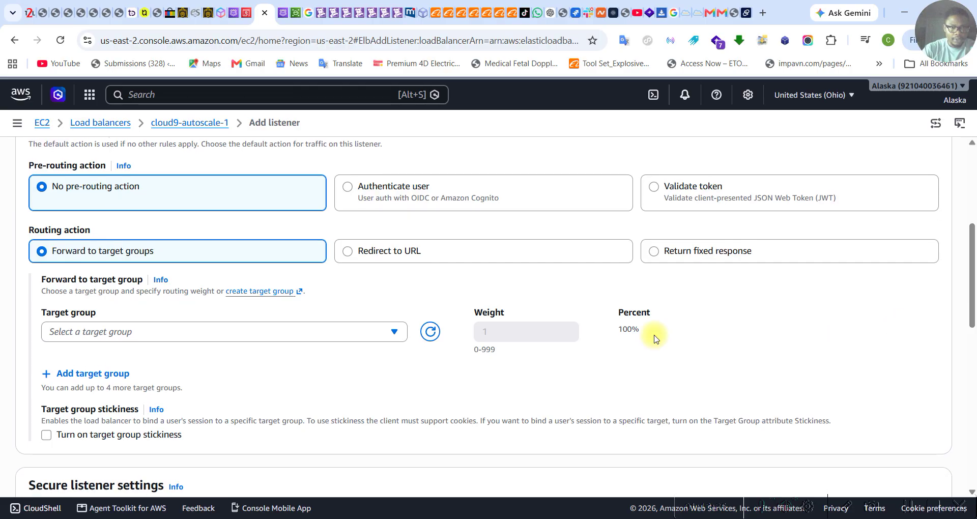
pyautogui.click(383, 334)
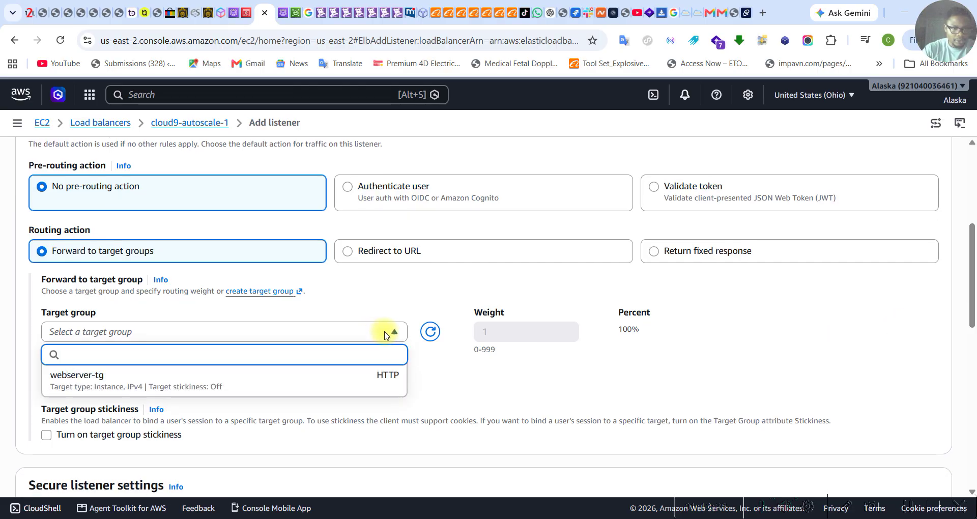
pyautogui.click(155, 384)
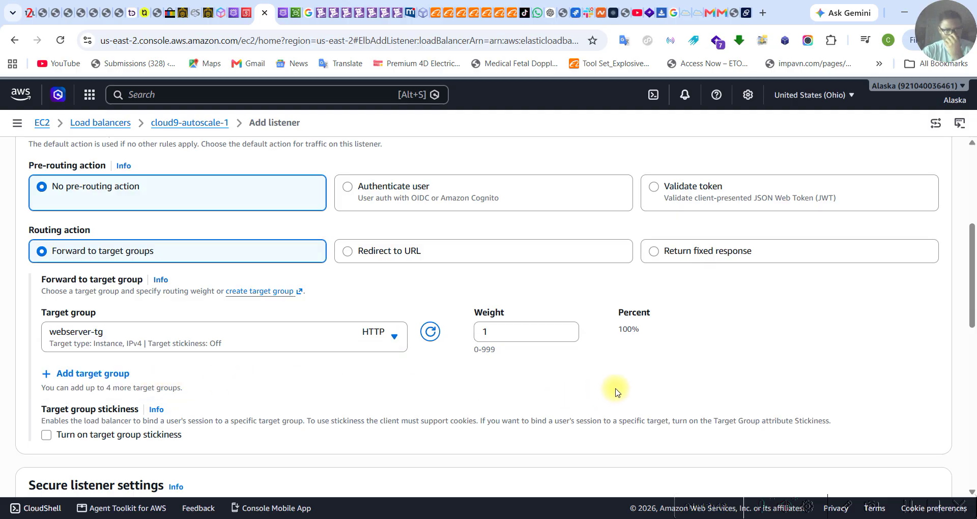
# Choose the app.podonecloud.online ACM certificate as the listener's default SSL/TLS server certificate
pyautogui.scroll(-2, 677, 390)
pyautogui.scroll(-1, 692, 392)
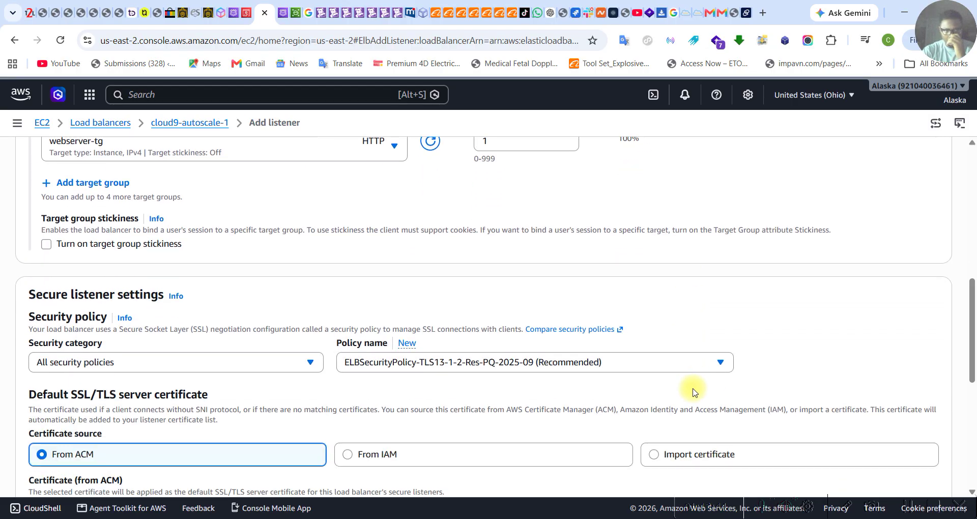
pyautogui.scroll(-1, 697, 389)
pyautogui.scroll(1, 695, 392)
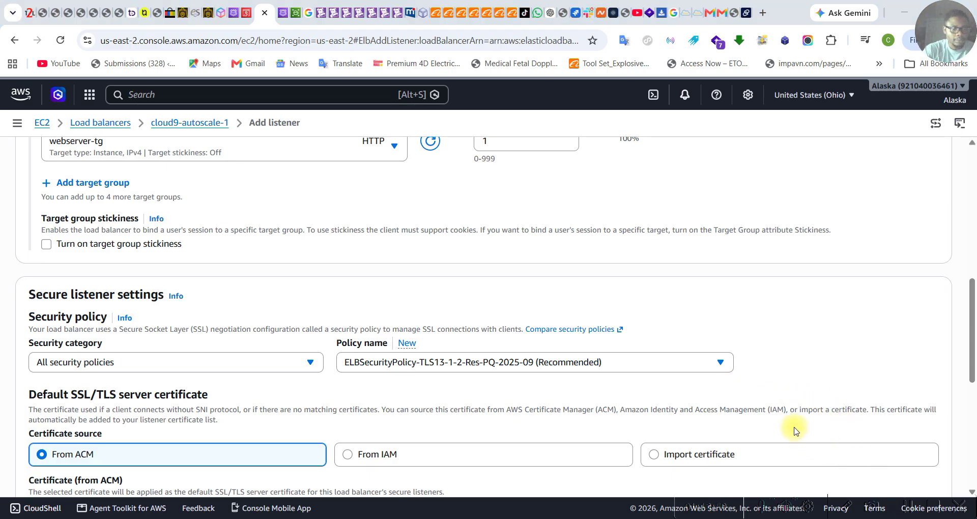
pyautogui.scroll(-1, 796, 431)
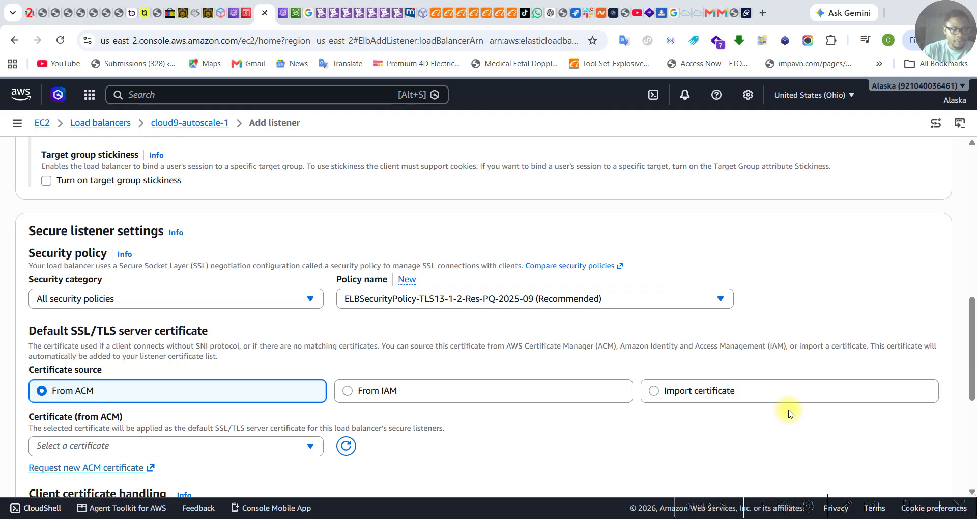
pyautogui.scroll(1, 776, 409)
pyautogui.scroll(2, 701, 406)
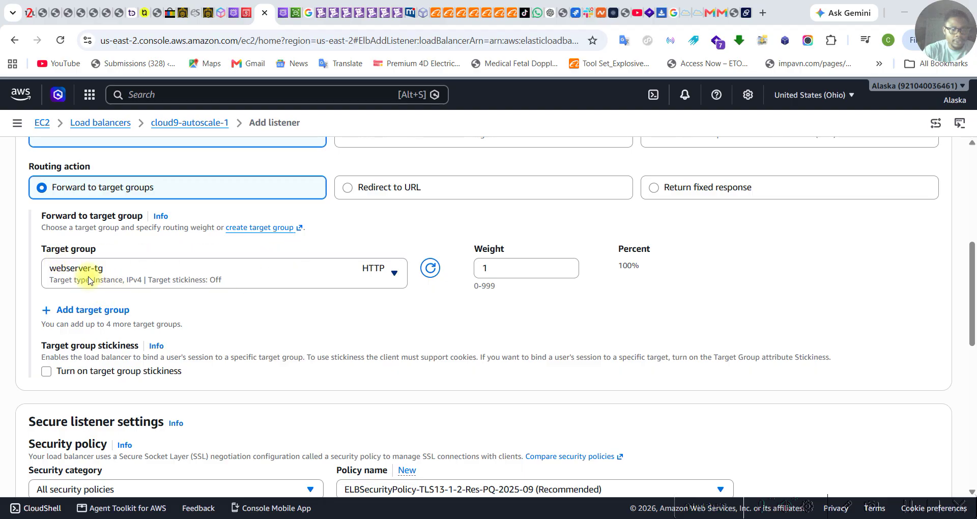
pyautogui.scroll(-4, 402, 344)
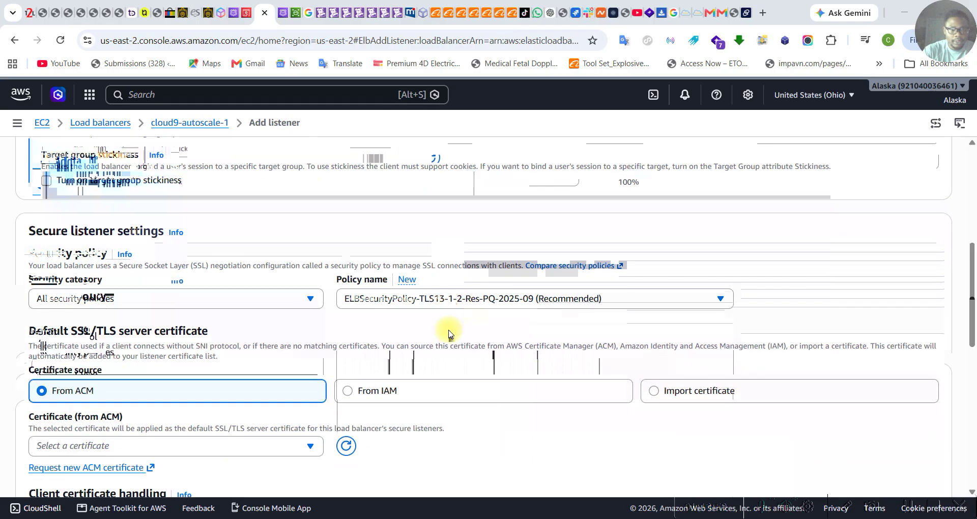
pyautogui.scroll(-1, 446, 334)
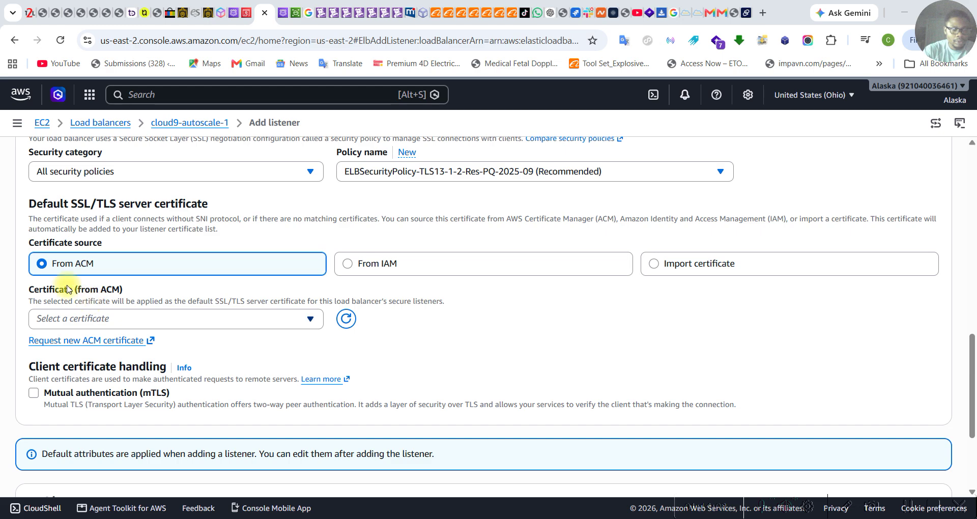
pyautogui.click(309, 324)
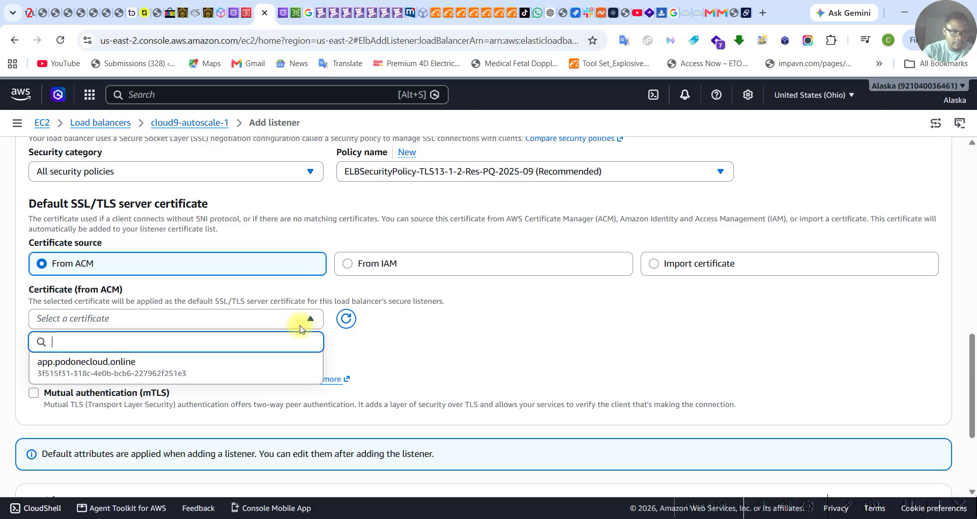
pyautogui.click(140, 370)
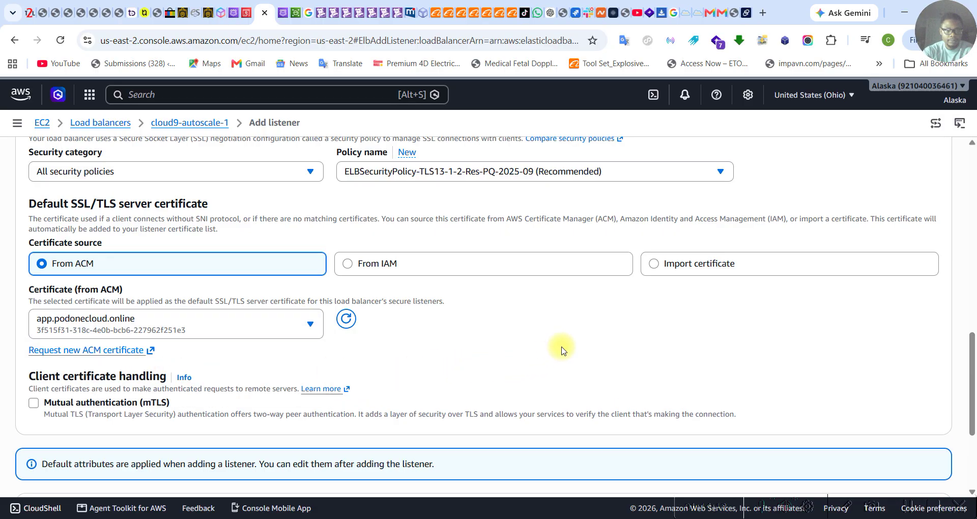
# Add the configured HTTPS listener to cloud9-autoscale-1 and check the load balancer's listeners and rules
pyautogui.scroll(-3, 562, 350)
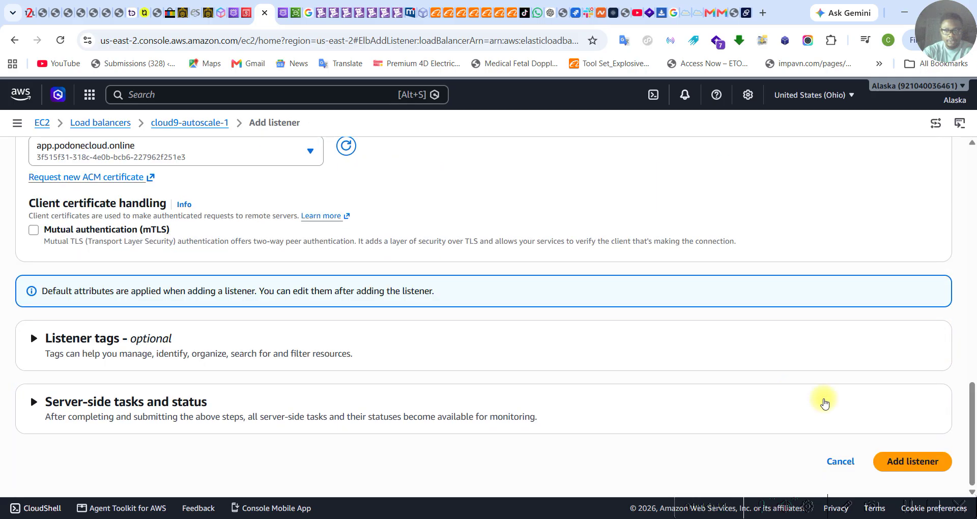
pyautogui.click(911, 462)
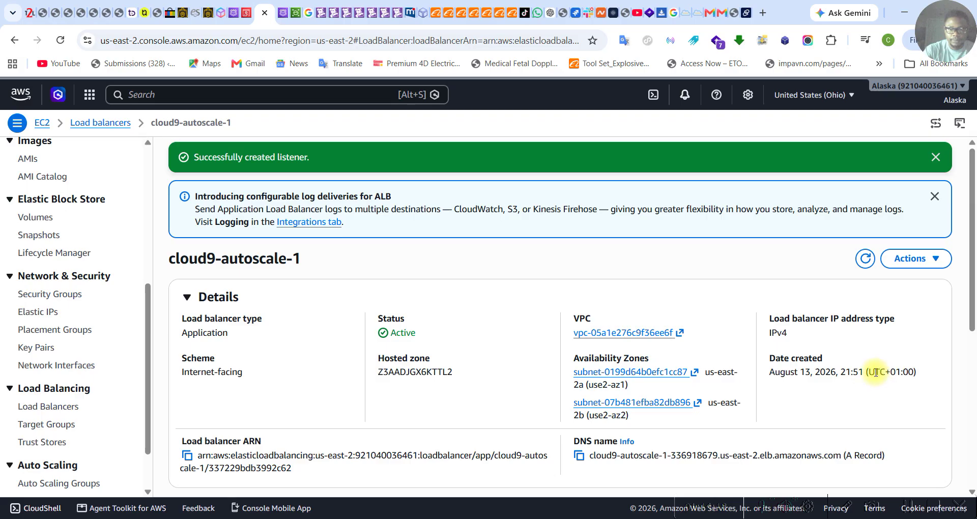
pyautogui.scroll(-5, 740, 387)
pyautogui.scroll(-1, 741, 387)
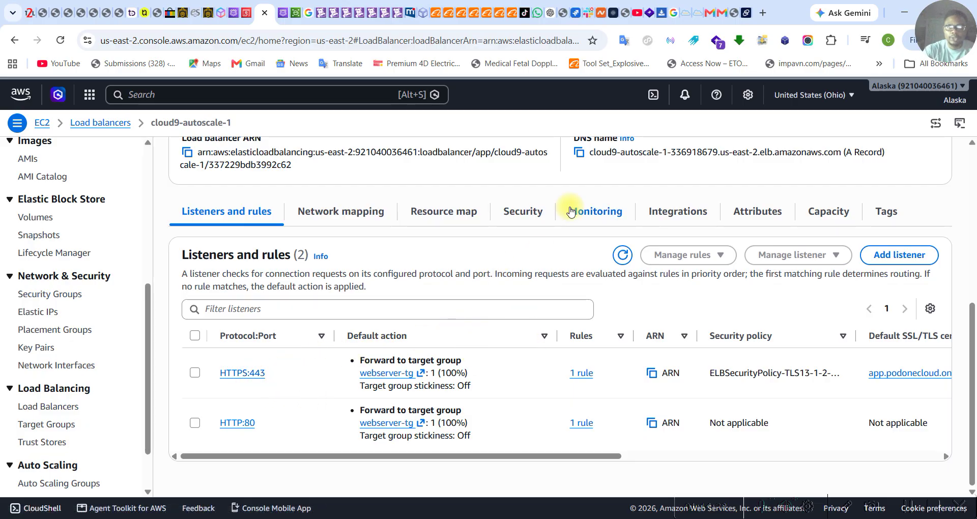
pyautogui.click(734, 13)
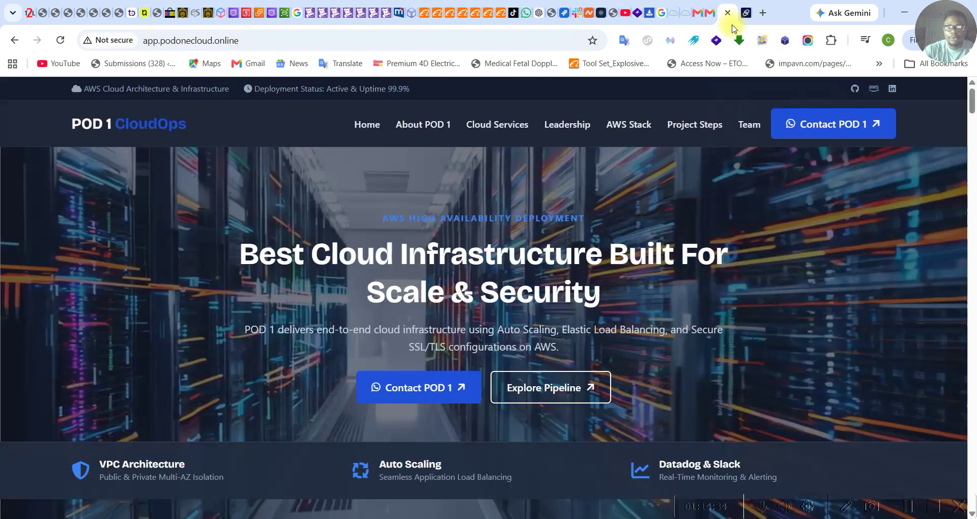
pyautogui.click(152, 43)
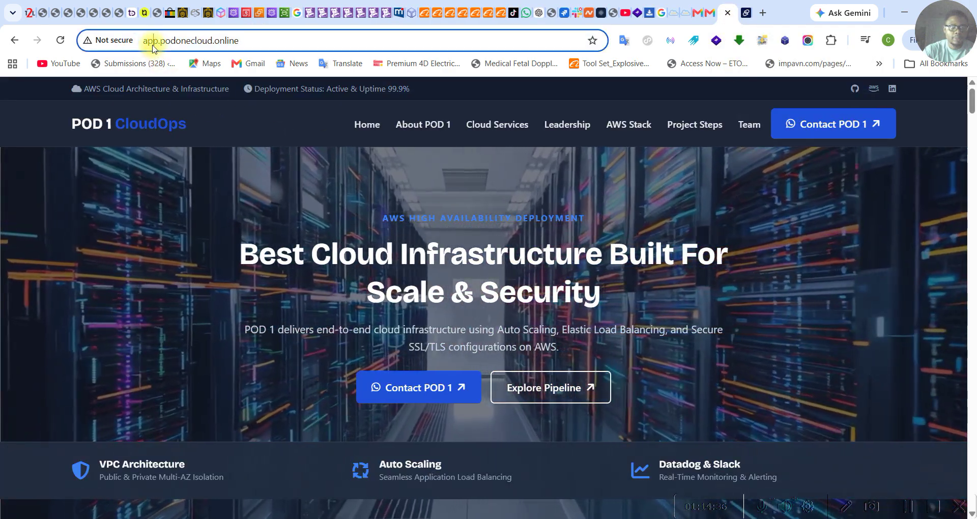
pyautogui.click(148, 43)
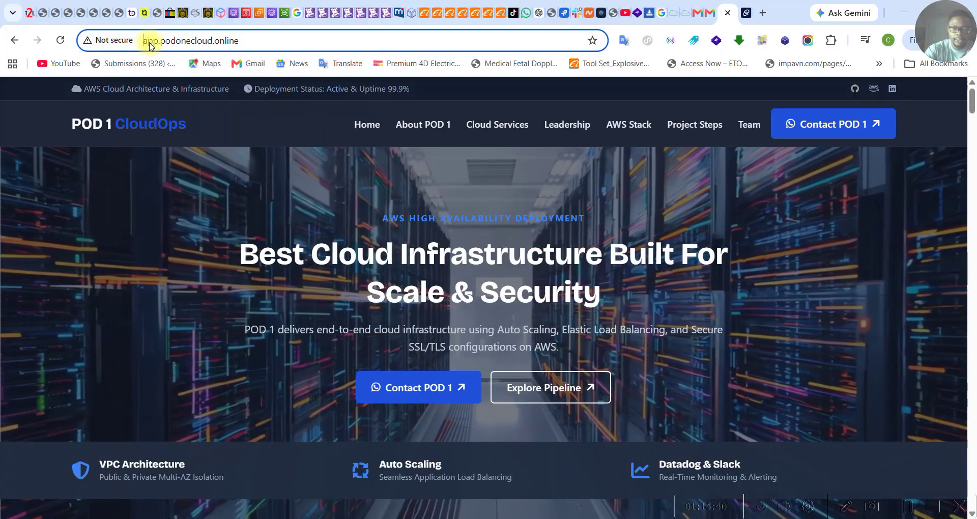
pyautogui.write('htt')
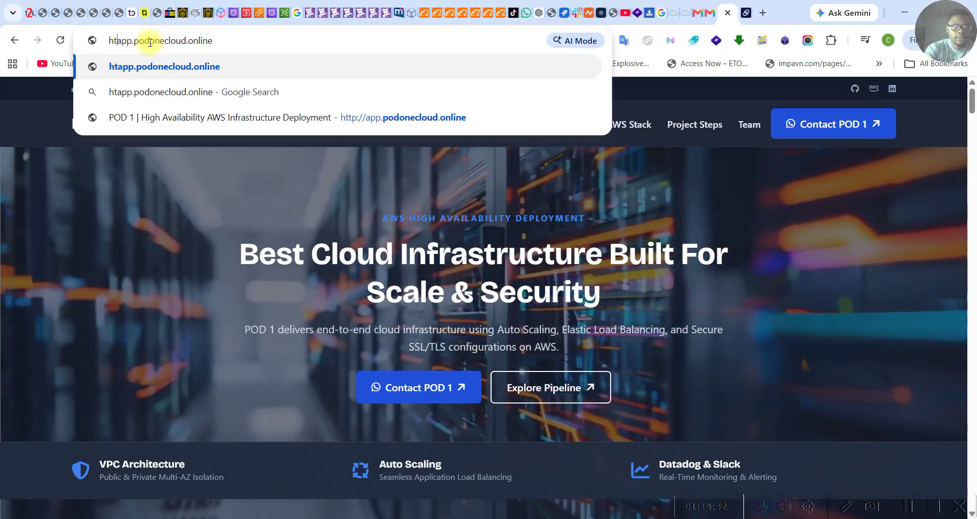
pyautogui.write('p')
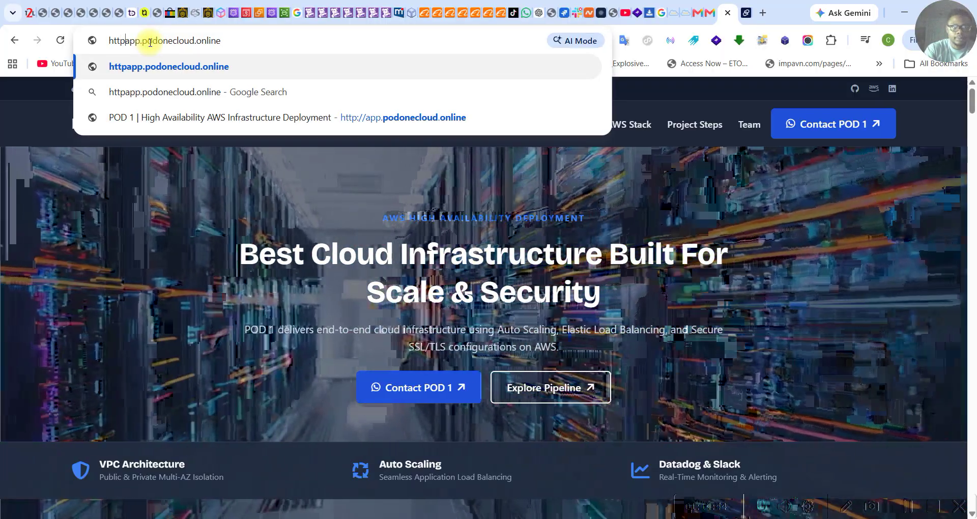
pyautogui.write('s:')
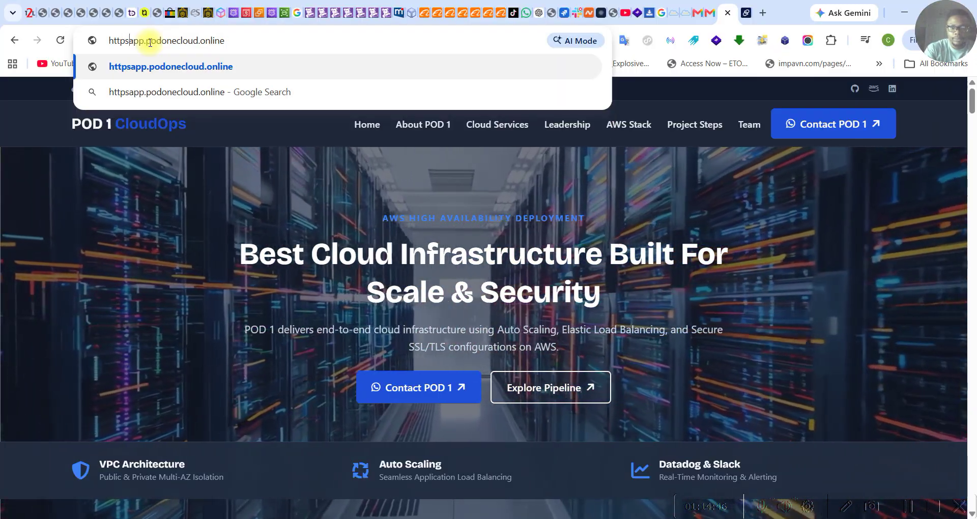
pyautogui.write('//')
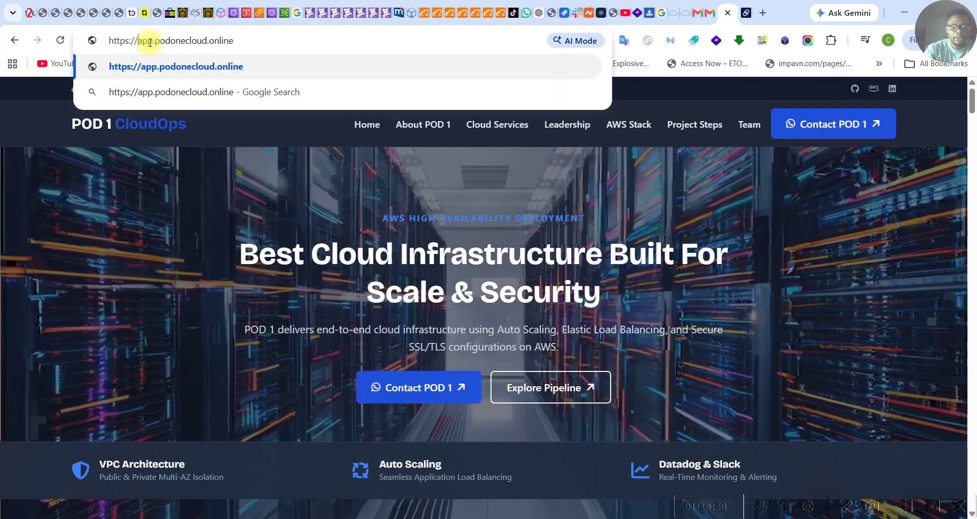
pyautogui.press('Return')
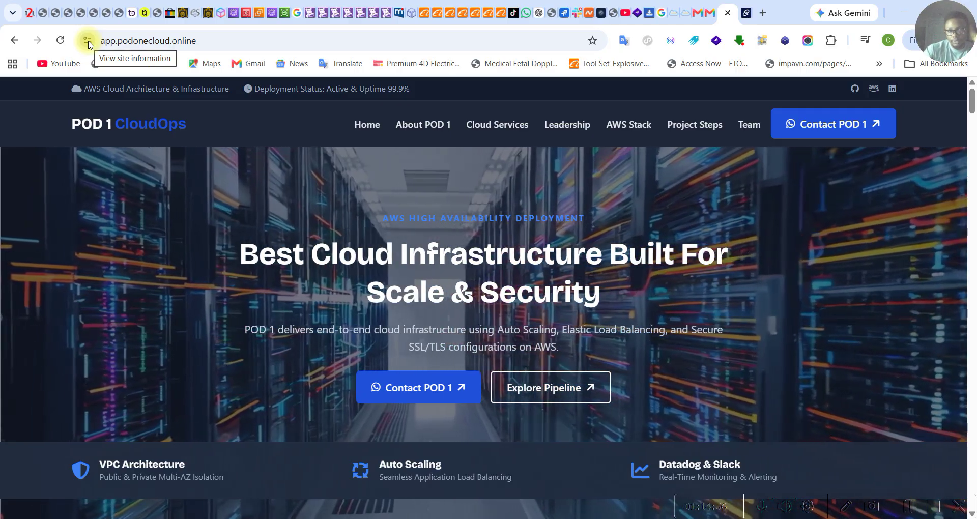
# Inspect the site's connection security and its certificate, checking the issuer's common name, and close the certificate viewer
pyautogui.click(88, 41)
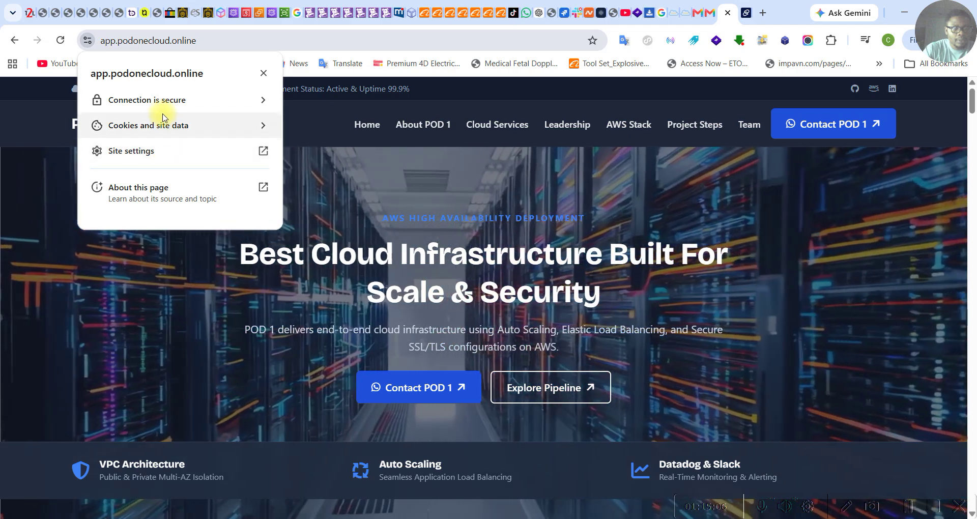
pyautogui.click(209, 101)
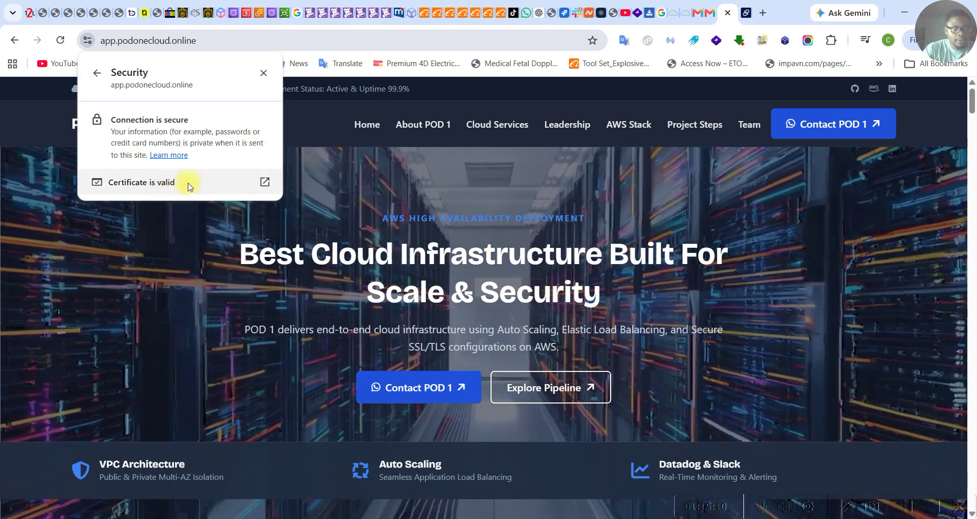
pyautogui.click(217, 184)
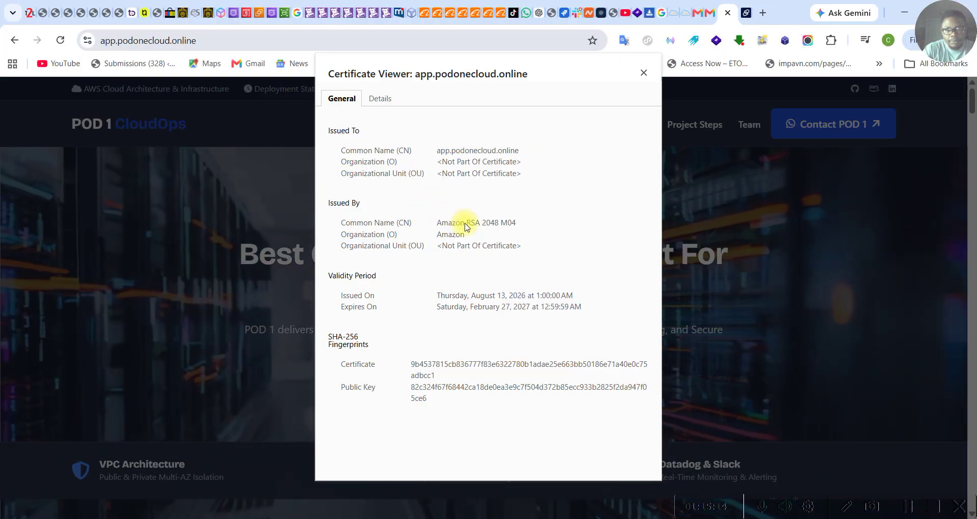
pyautogui.moveTo(434, 224); pyautogui.dragTo(517, 224)
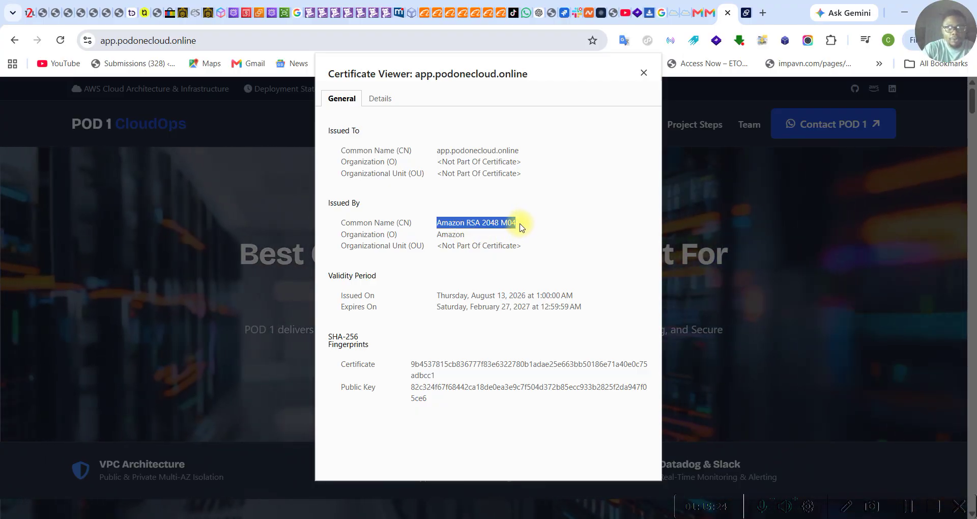
pyautogui.click(424, 226)
pyautogui.moveTo(435, 222); pyautogui.dragTo(534, 227)
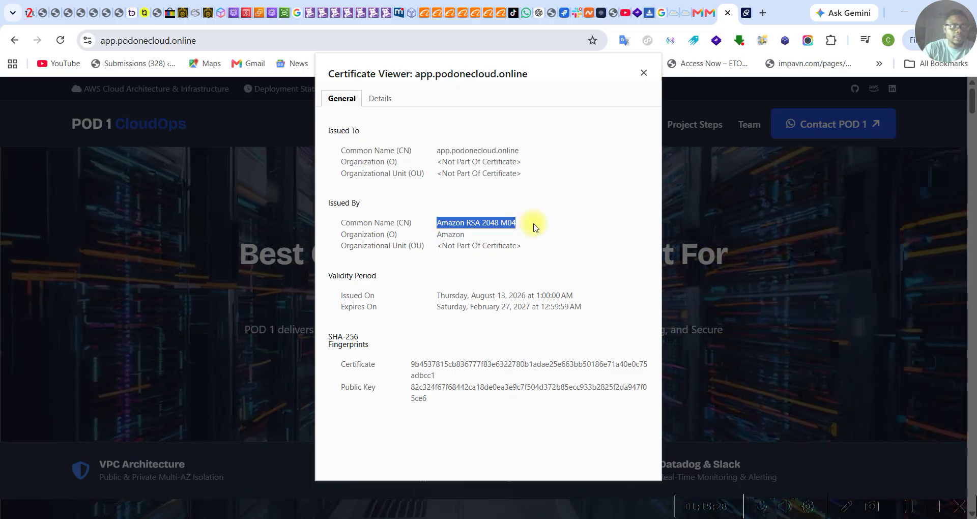
pyautogui.click(643, 74)
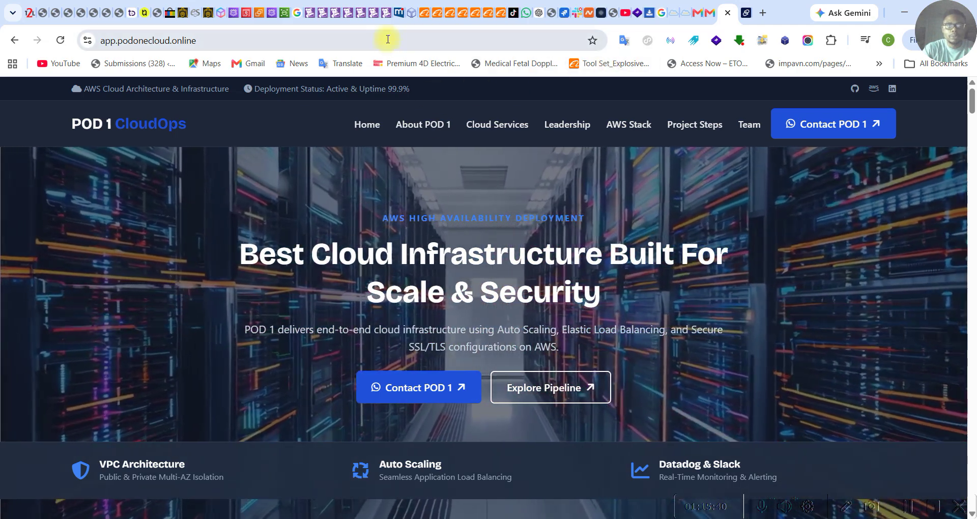
# Return to the listeners of cloud9-autoscale-1 in the EC2 console and select the HTTP:80 listener
pyautogui.moveTo(234, 19)
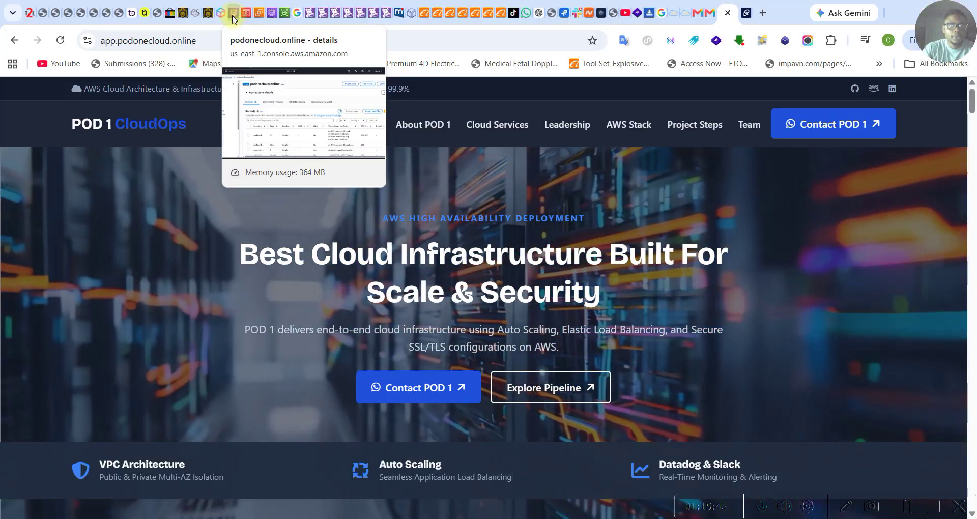
pyautogui.click(233, 19)
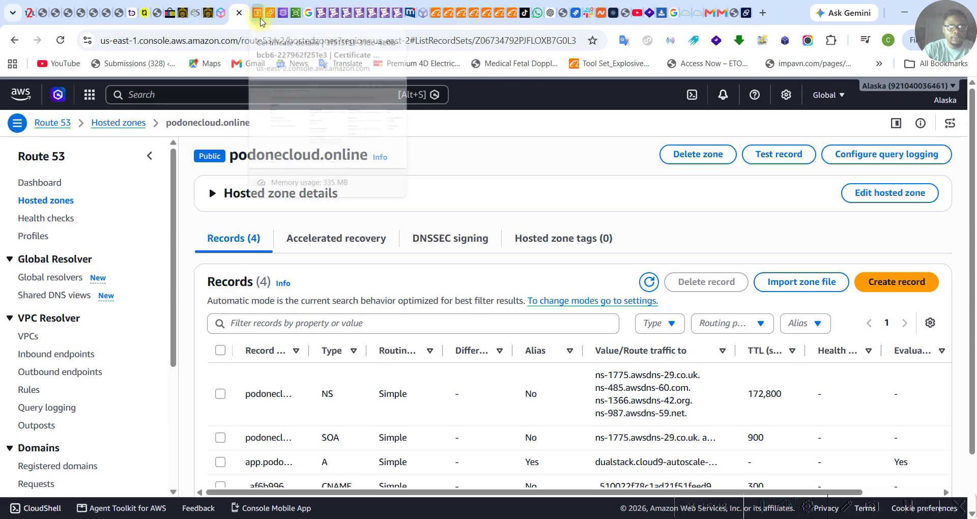
pyautogui.click(270, 13)
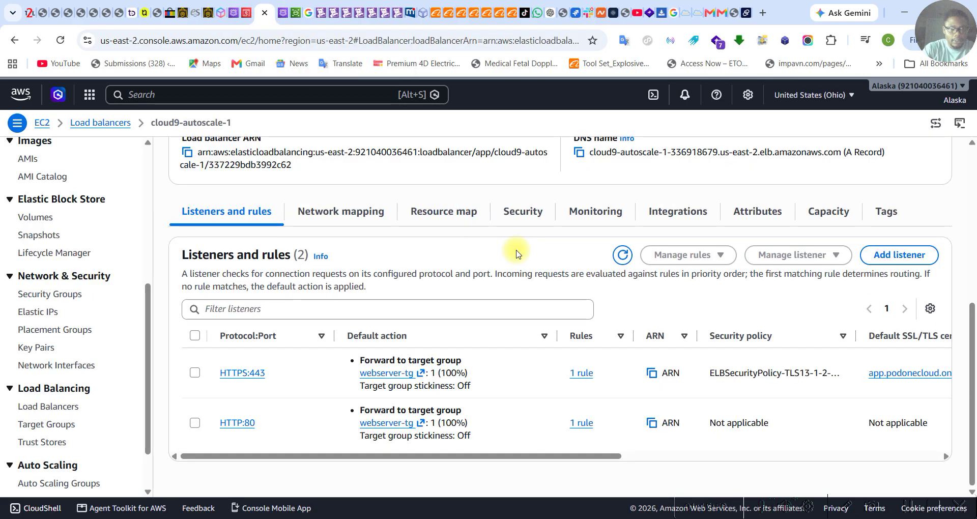
pyautogui.scroll(1, 518, 255)
pyautogui.scroll(-1, 518, 254)
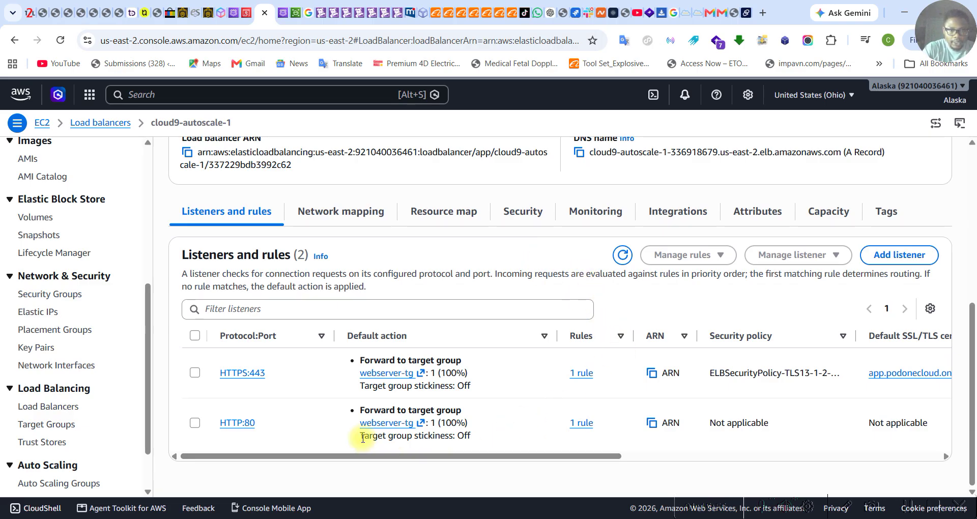
pyautogui.click(195, 423)
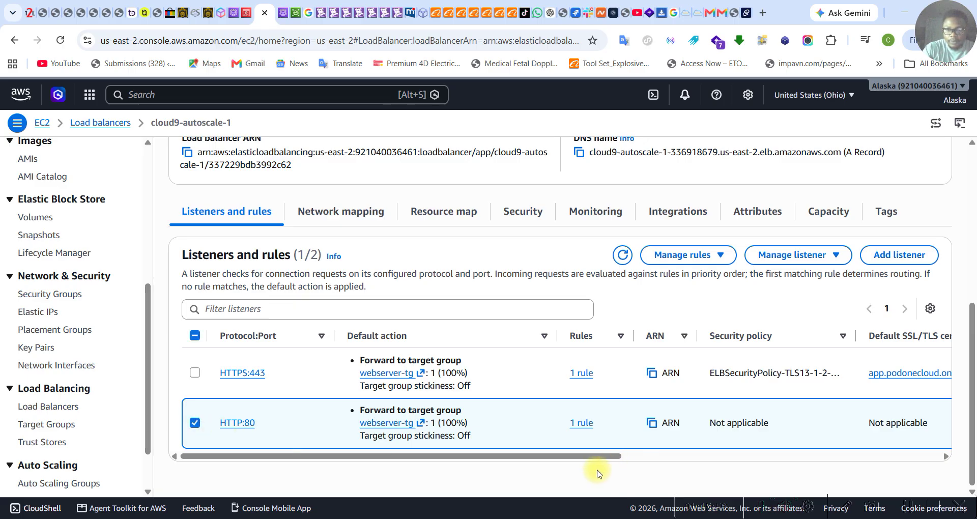
pyautogui.moveTo(587, 464); pyautogui.dragTo(557, 461)
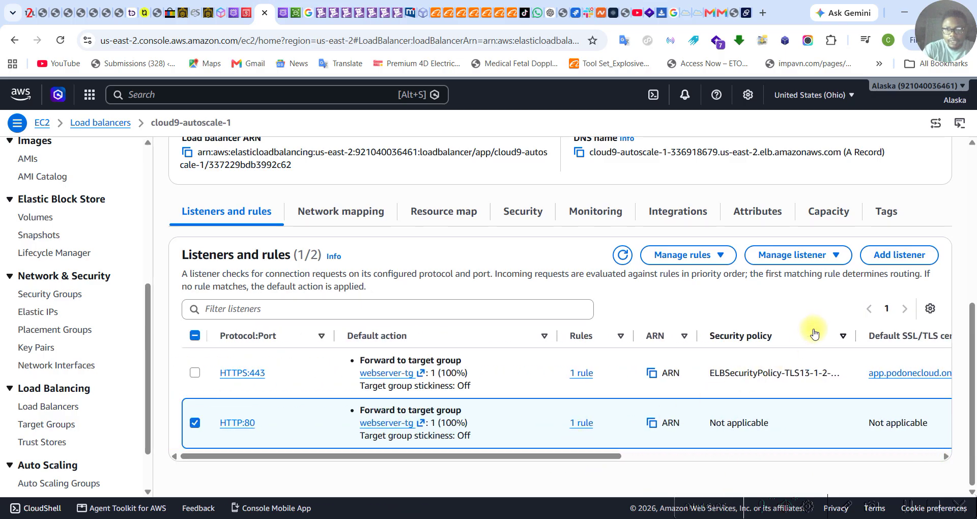
pyautogui.scroll(6, 818, 327)
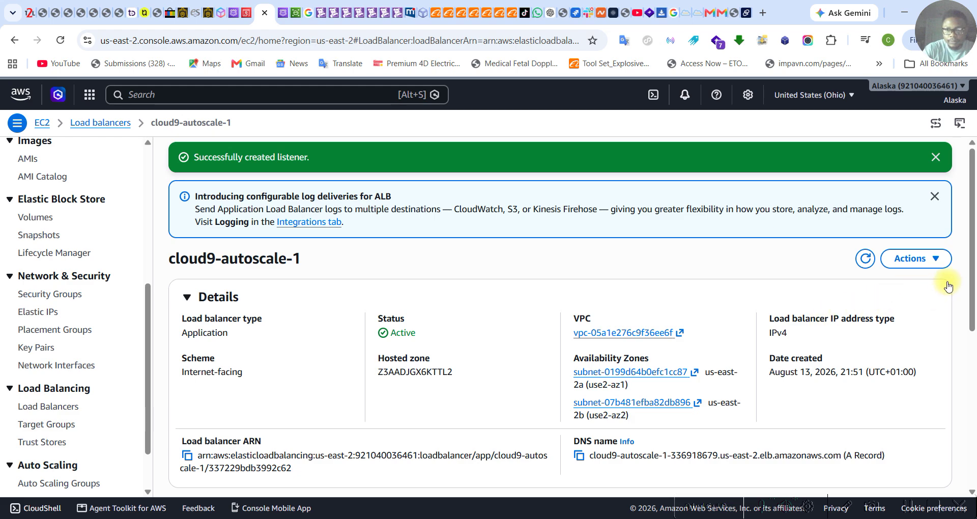
pyautogui.click(938, 260)
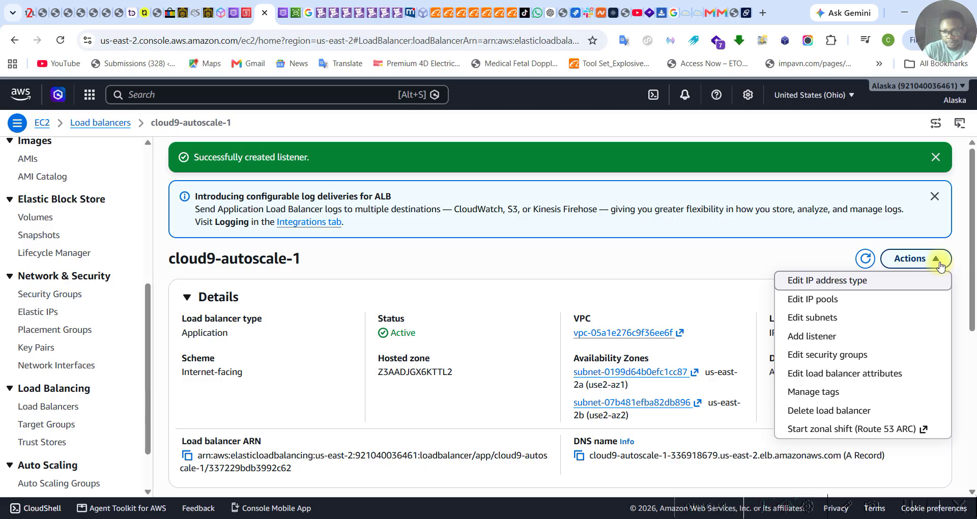
pyautogui.click(940, 266)
pyautogui.scroll(-6, 811, 407)
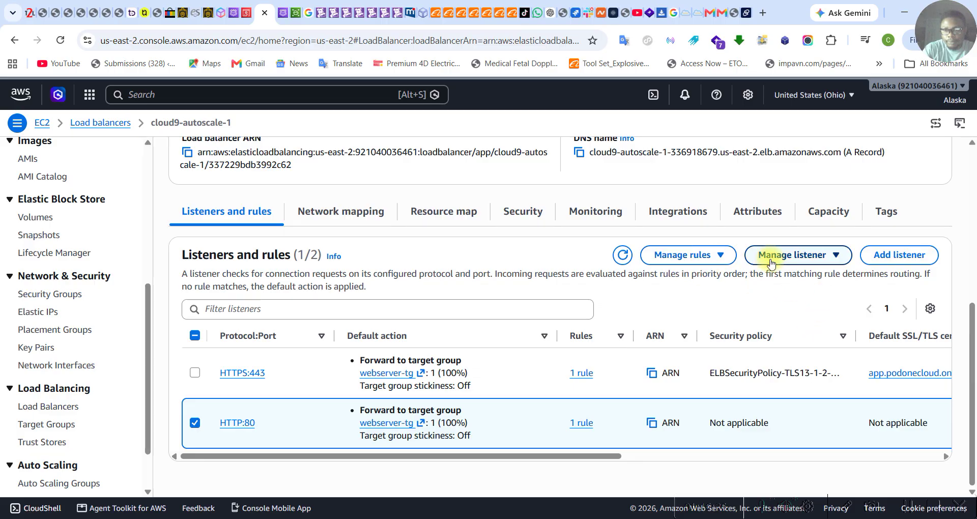
# Delete the selected HTTP:80 listener from cloud9-autoscale-1, entering "confirm" to agree to the deletion
pyautogui.click(843, 260)
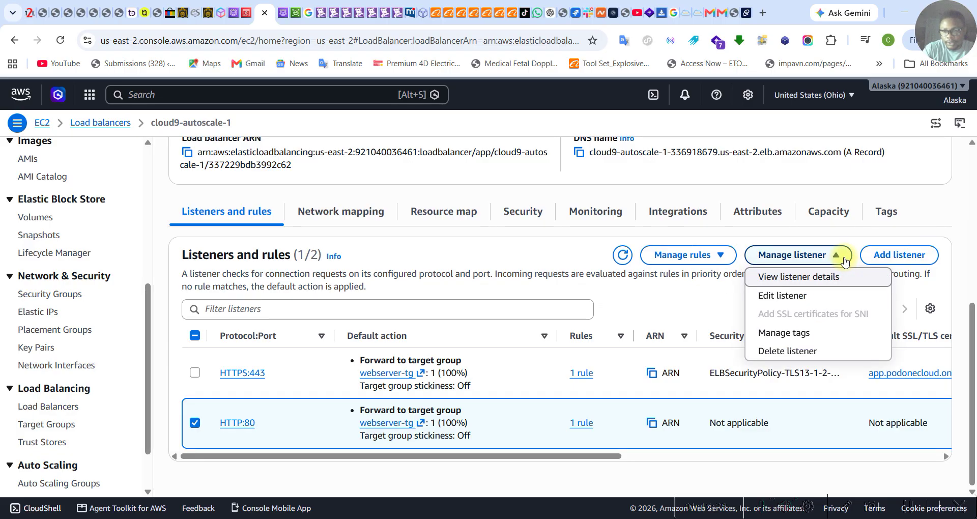
pyautogui.click(824, 361)
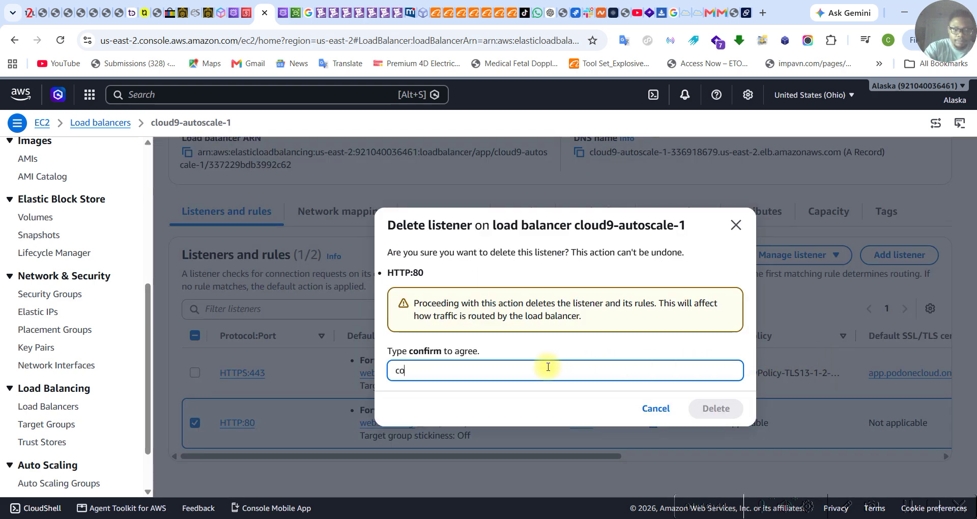
pyautogui.write('conf')
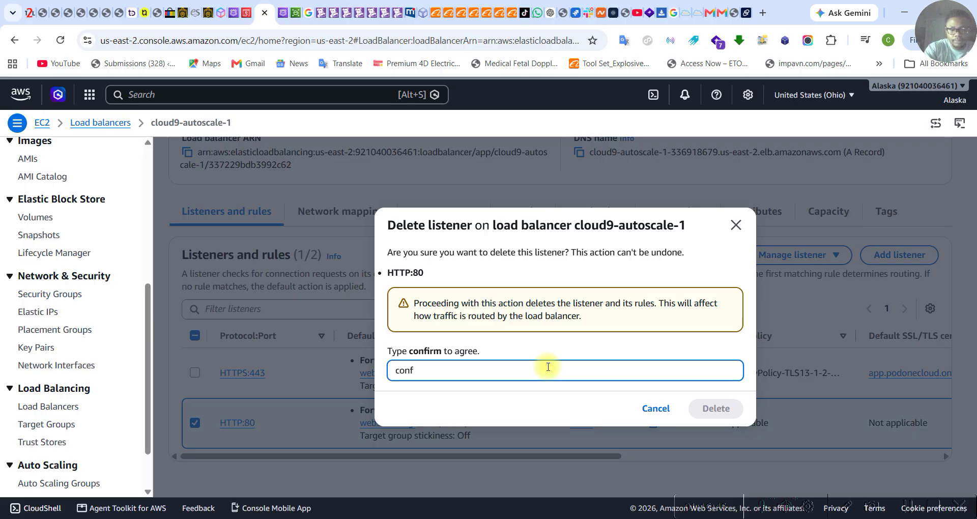
pyautogui.write('irm')
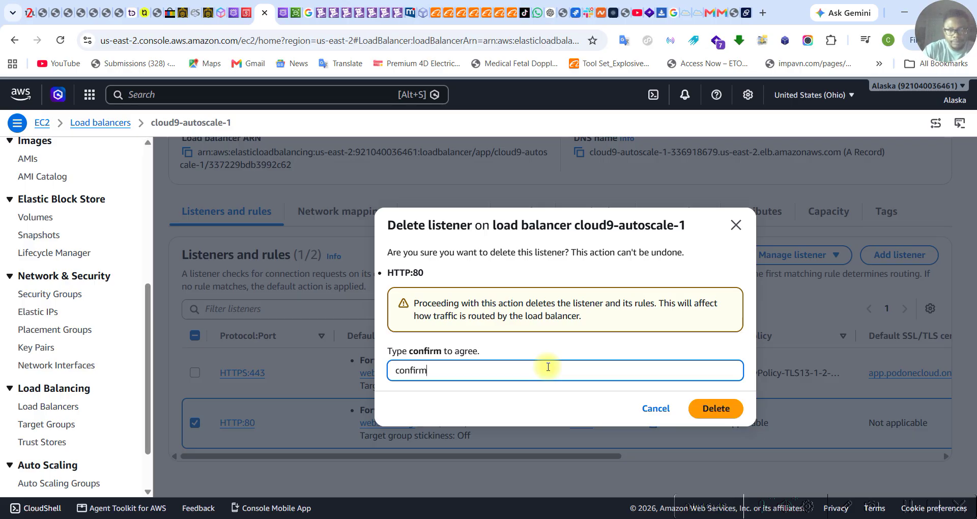
pyautogui.click(708, 411)
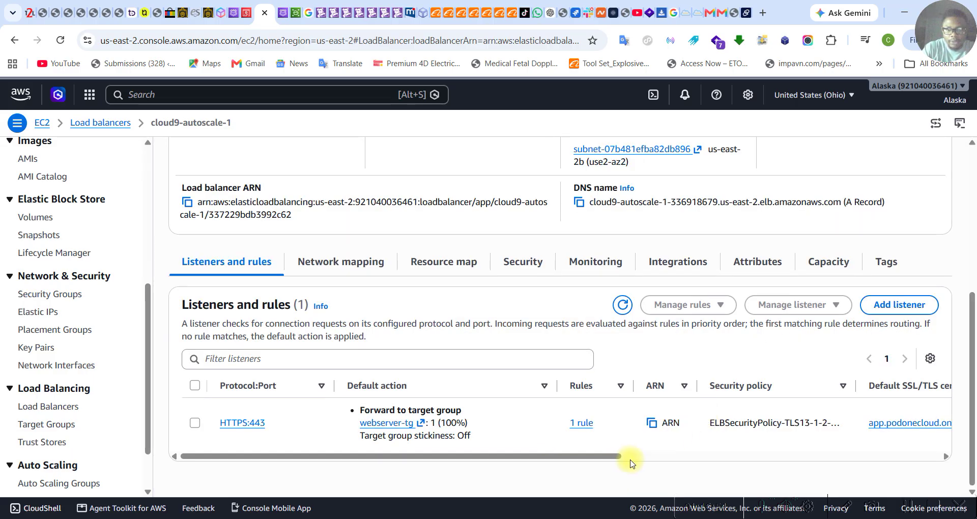
pyautogui.moveTo(610, 459); pyautogui.dragTo(514, 472)
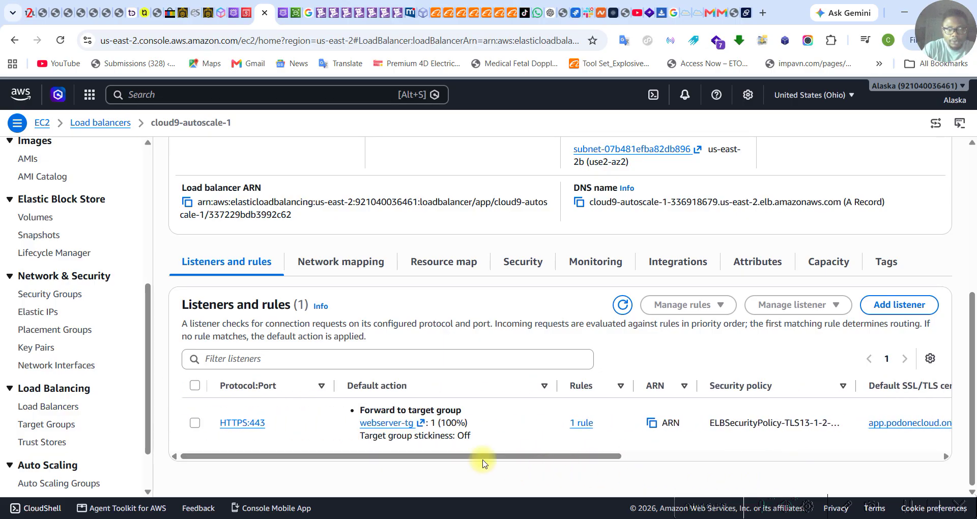
# Switch to the POD 1 CloudOps website, reload it and look through the page down to the footer and back to the project steps
pyautogui.click(735, 13)
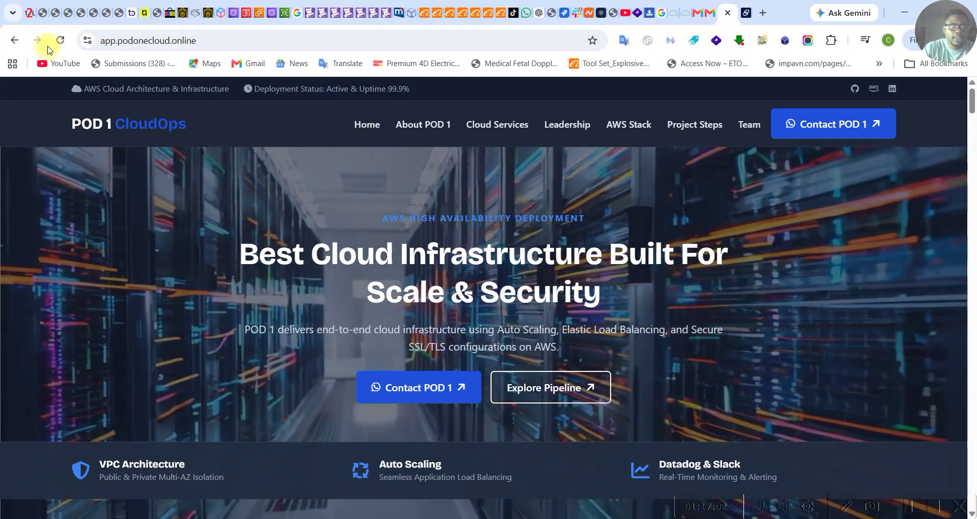
pyautogui.click(60, 40)
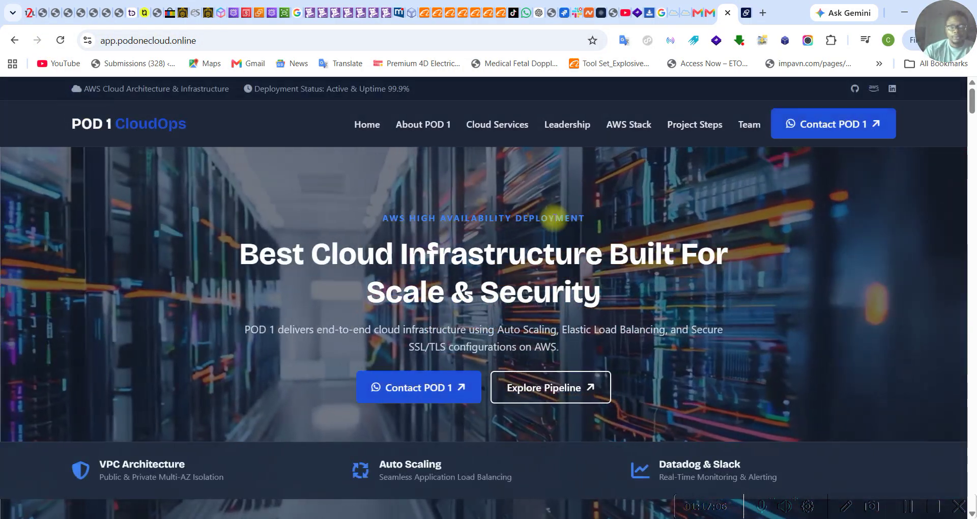
pyautogui.scroll(-10, 774, 285)
pyautogui.scroll(-15, 784, 277)
pyautogui.scroll(-15, 791, 266)
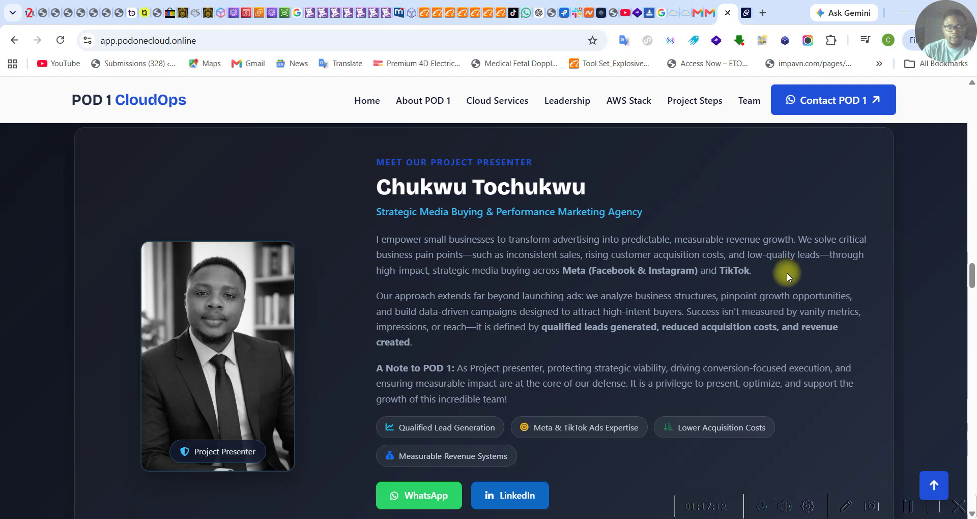
pyautogui.scroll(-20, 789, 274)
pyautogui.scroll(-20, 782, 294)
pyautogui.scroll(-20, 782, 294)
pyautogui.scroll(-8, 783, 298)
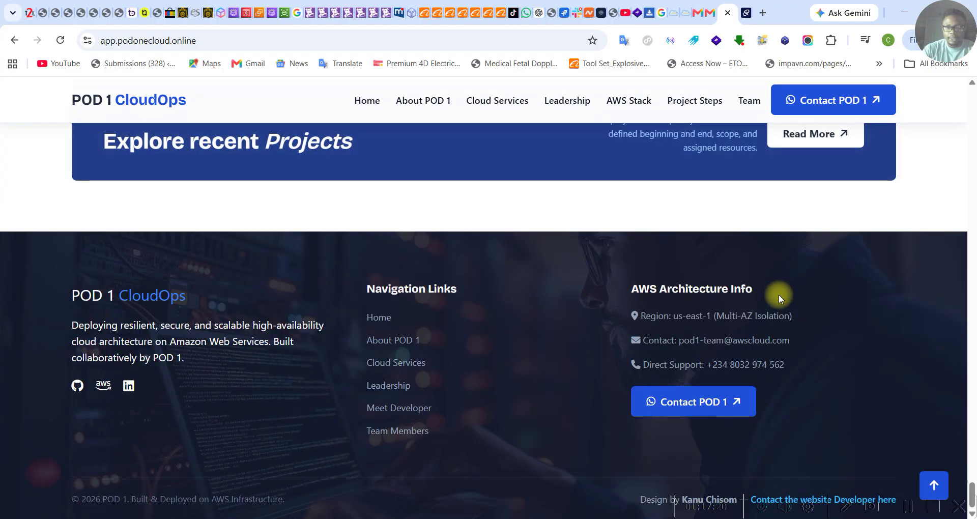
pyautogui.scroll(10, 780, 294)
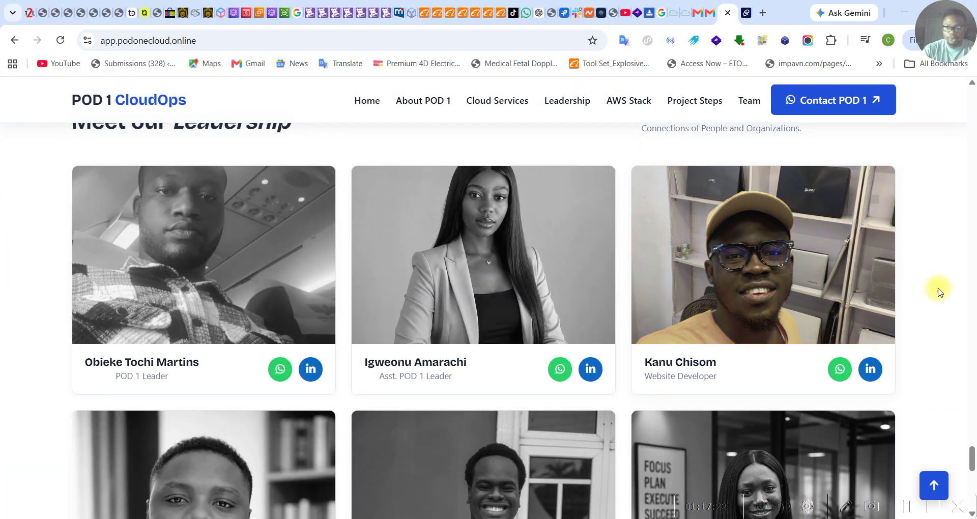
pyautogui.scroll(3, 771, 308)
pyautogui.scroll(9, 776, 308)
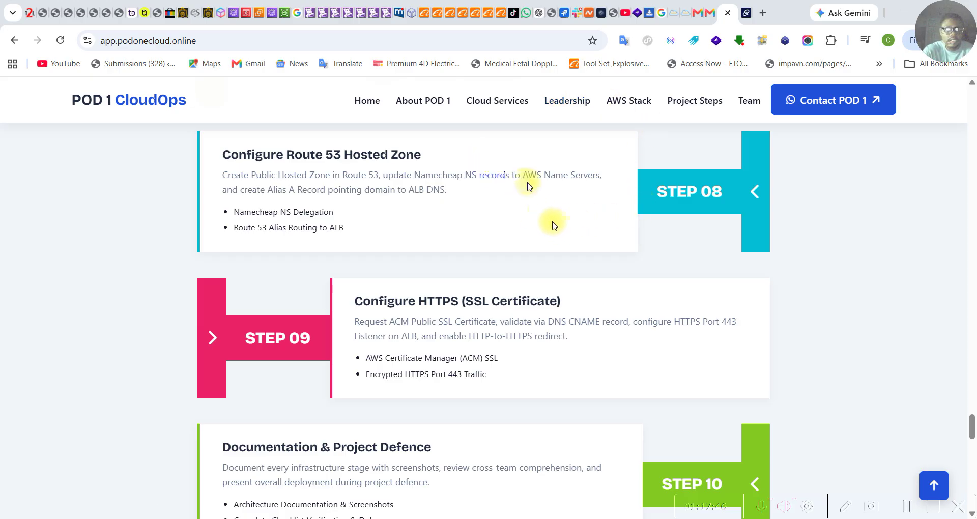
# Switch to Datadog, view the hosts list, check the Slack integration's workspace and alert channels, and reload the integration page
pyautogui.click(349, 16)
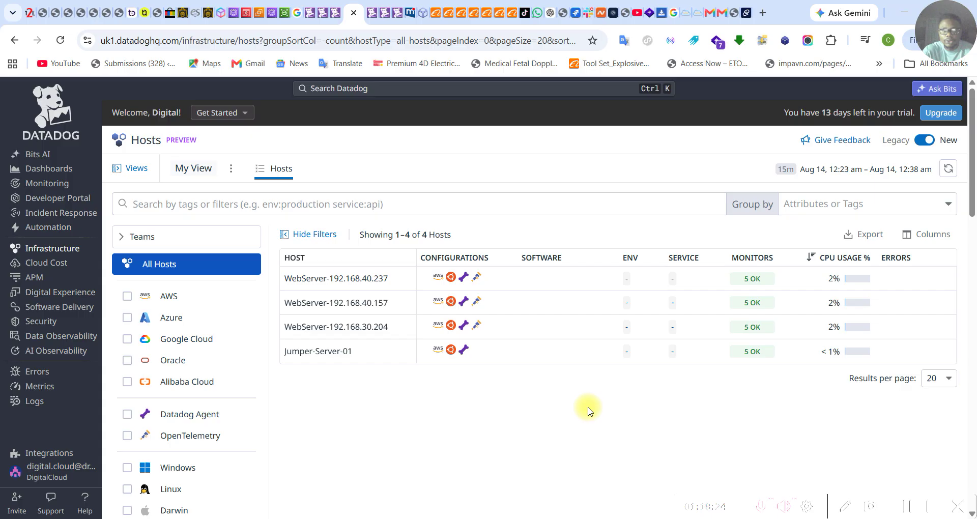
pyautogui.click(371, 15)
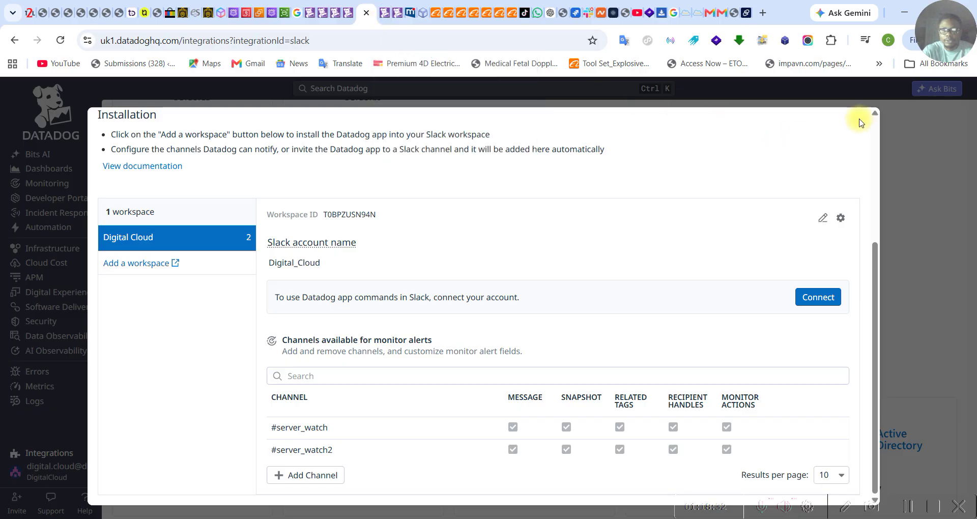
pyautogui.scroll(3, 728, 171)
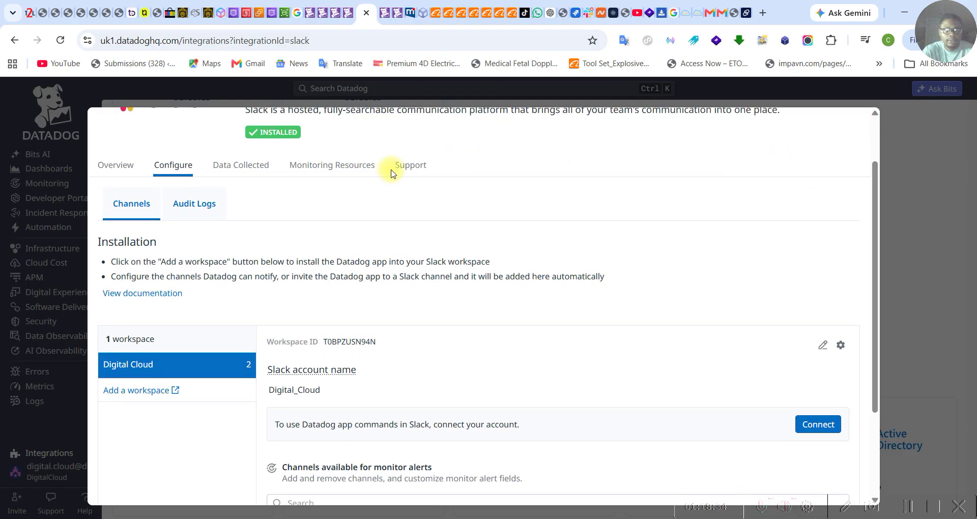
pyautogui.scroll(2, 193, 96)
pyautogui.click(60, 40)
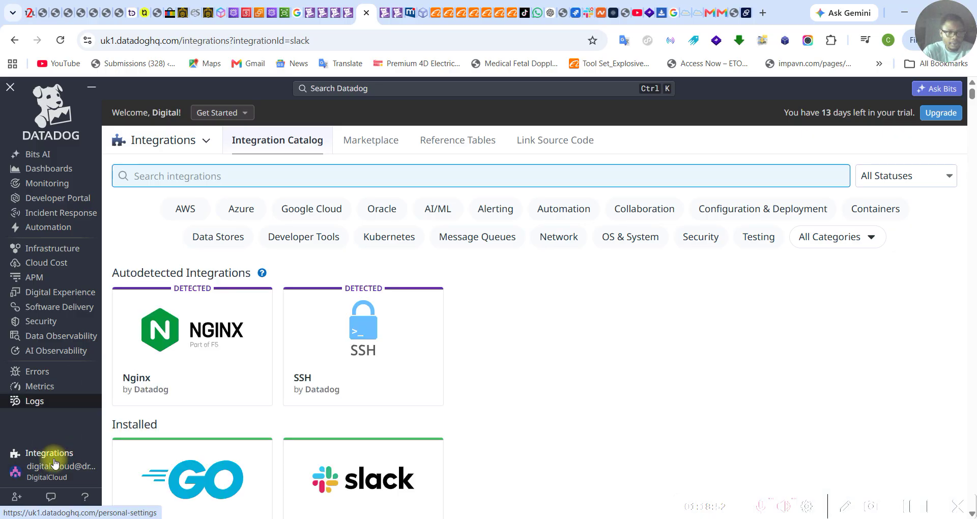
# Open Datadog's monitor list and examine the host monitors for CPU, disk, memory, network traffic and system load
pyautogui.moveTo(54, 187)
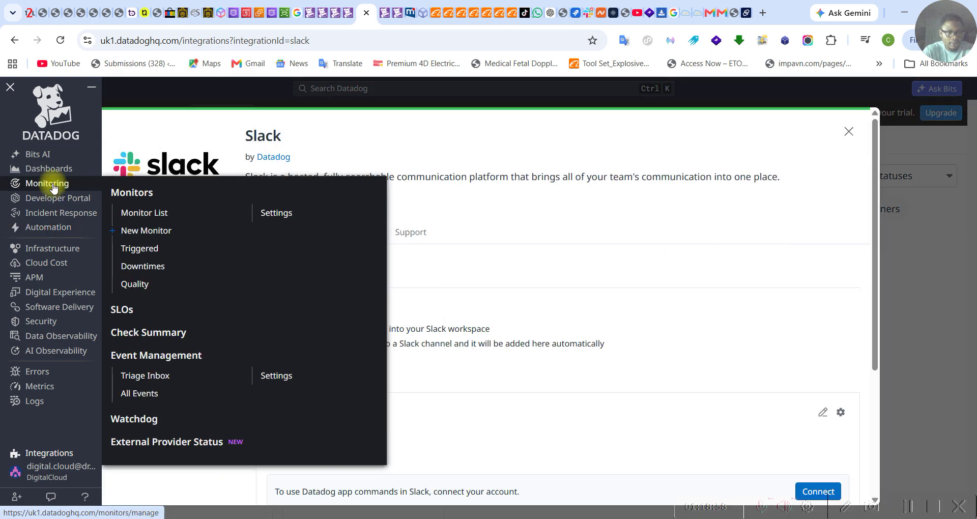
pyautogui.click(54, 188)
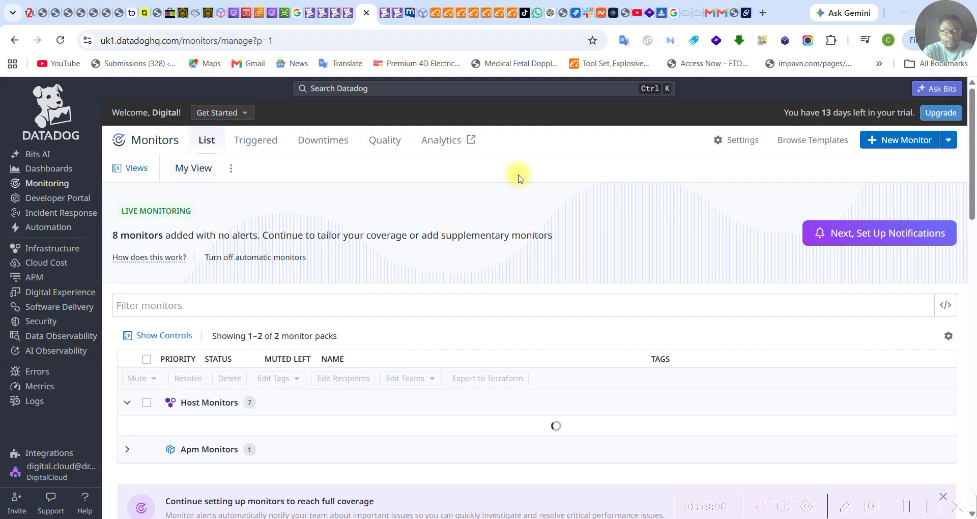
pyautogui.scroll(-5, 604, 227)
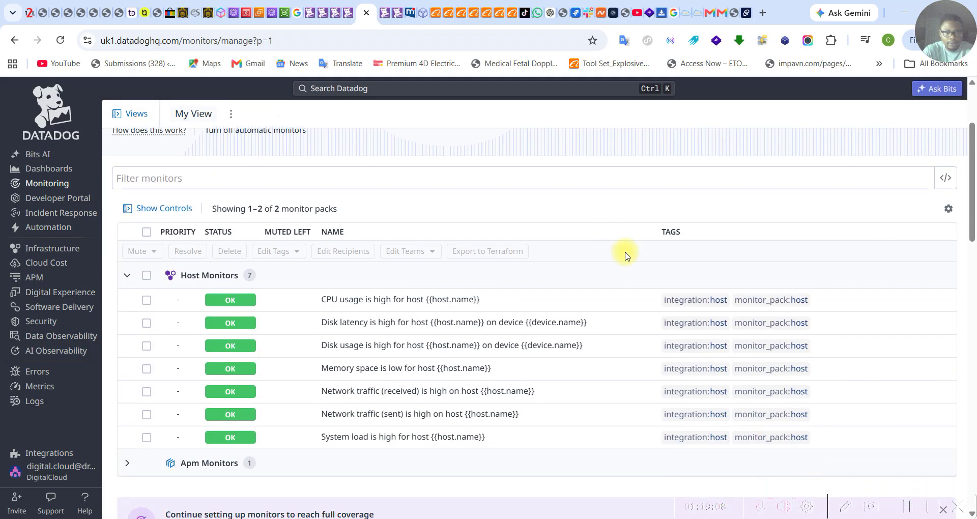
pyautogui.scroll(3, 634, 261)
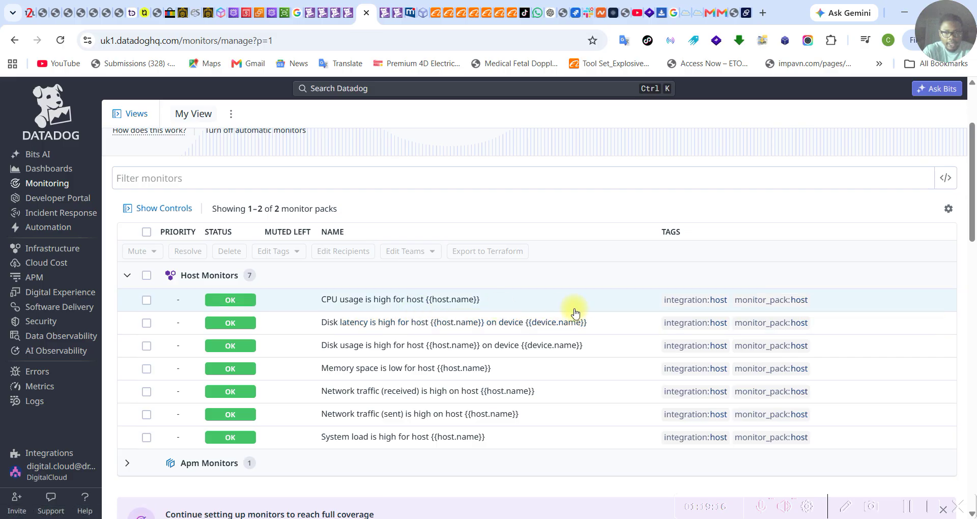
pyautogui.moveTo(399, 308); pyautogui.dragTo(262, 305)
pyautogui.scroll(-3, 240, 284)
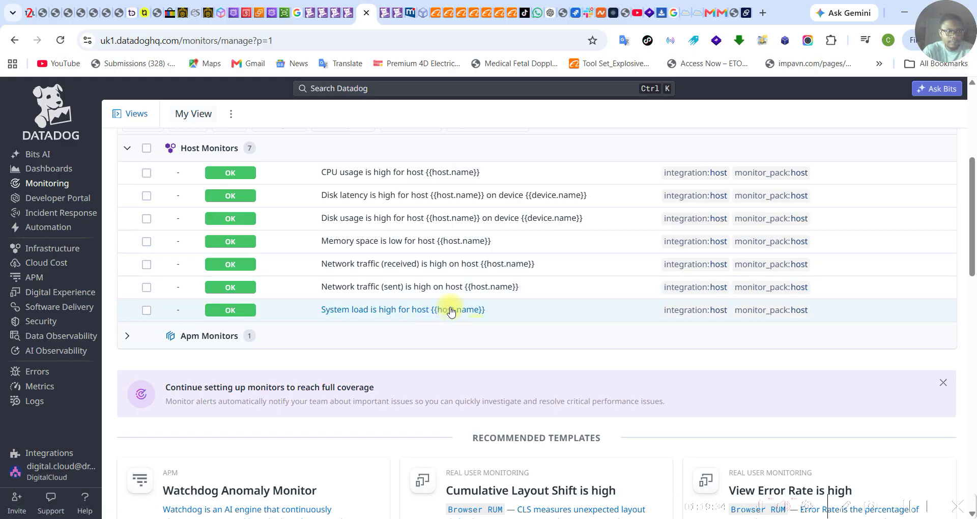
pyautogui.scroll(3, 451, 313)
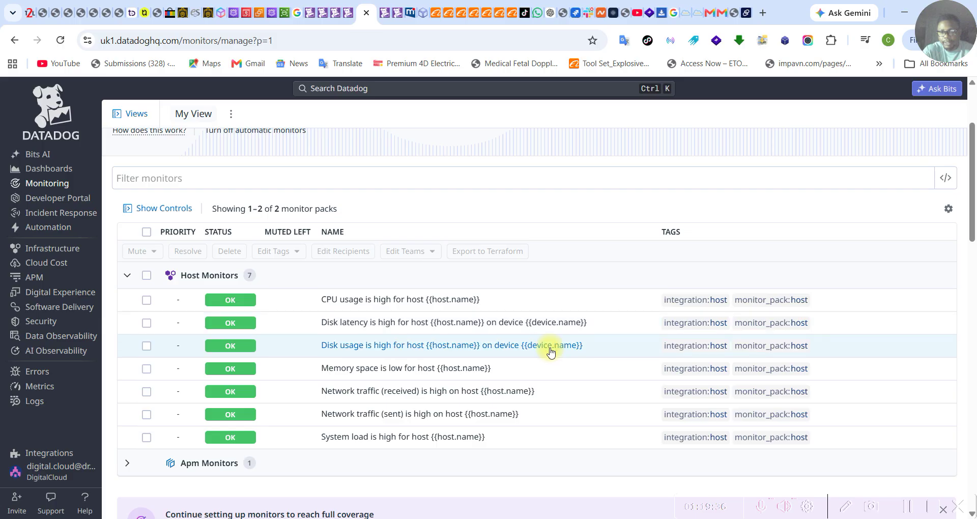
pyautogui.scroll(3, 669, 346)
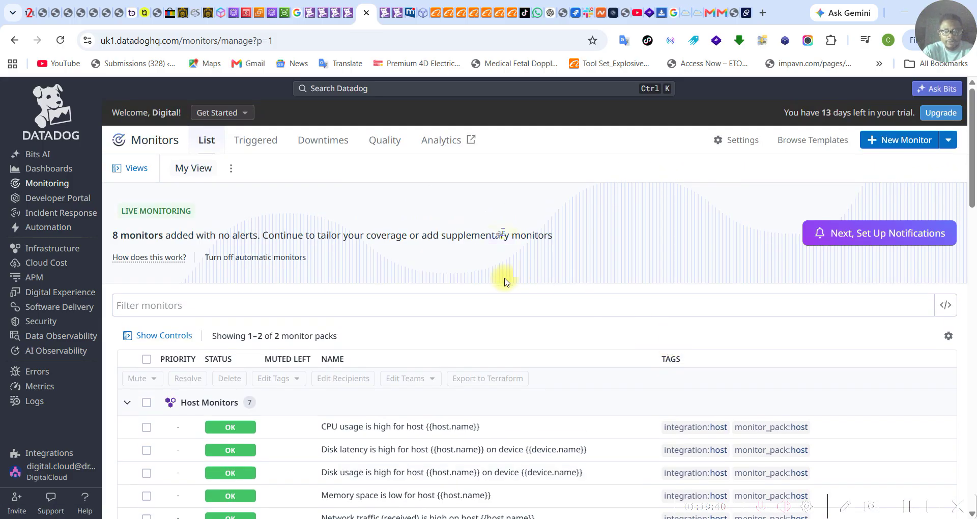
pyautogui.scroll(-2, 505, 281)
pyautogui.scroll(2, 506, 244)
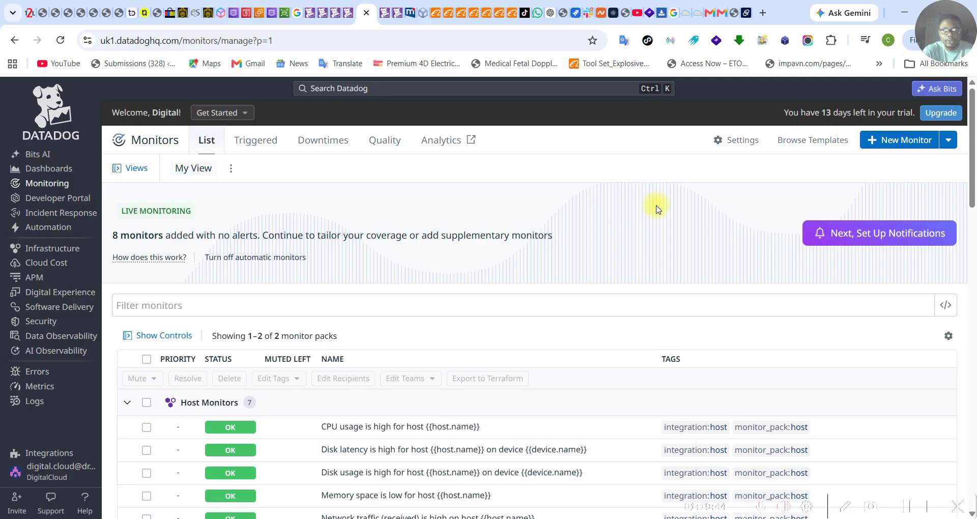
# Go to the notification rules in the monitor settings and start a new monitor notification rule
pyautogui.click(739, 142)
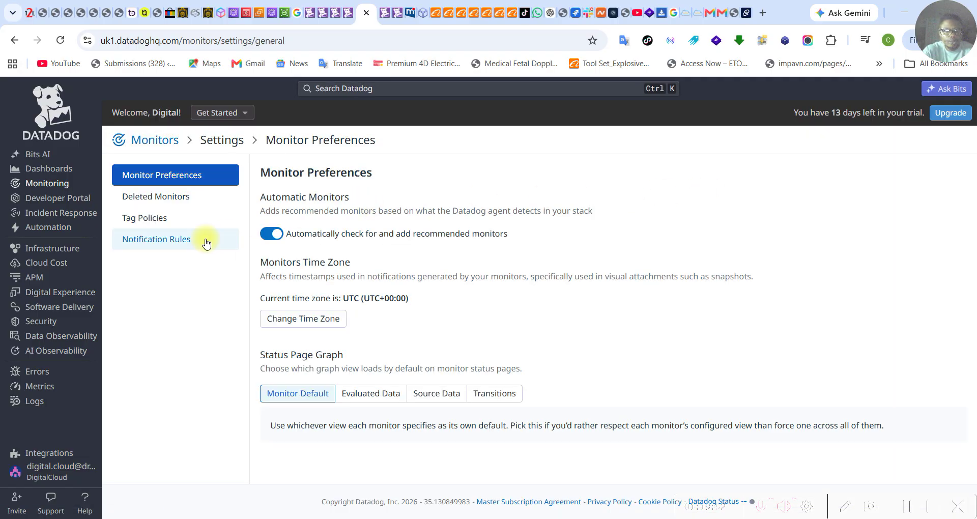
pyautogui.click(163, 242)
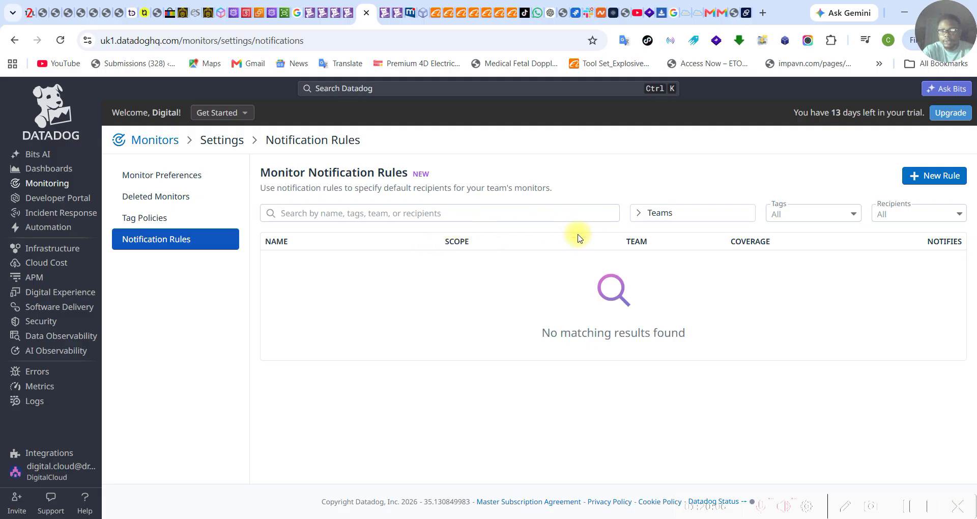
pyautogui.click(914, 186)
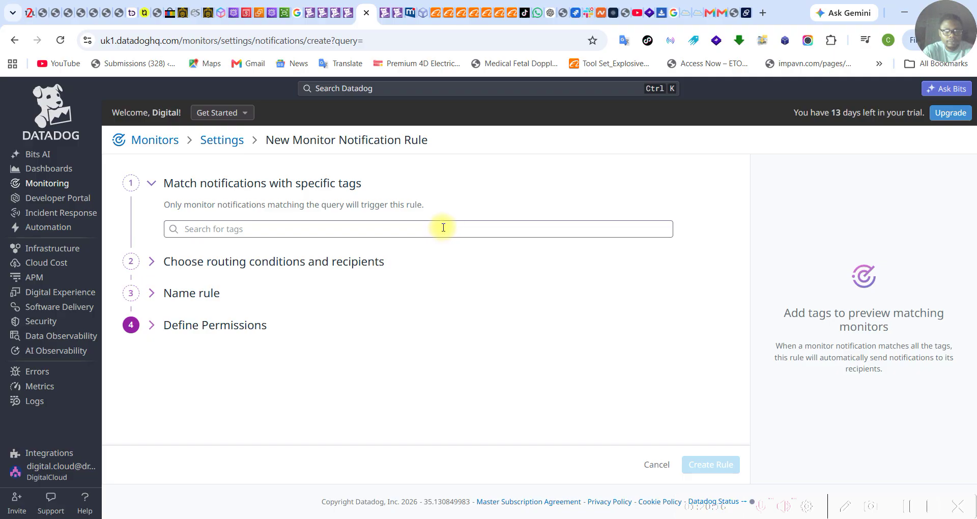
# Match notifications with the tags $env, $service, integration:host, monitor_pack:apm (twice), monitor_pack:host and product:apm
pyautogui.click(233, 230)
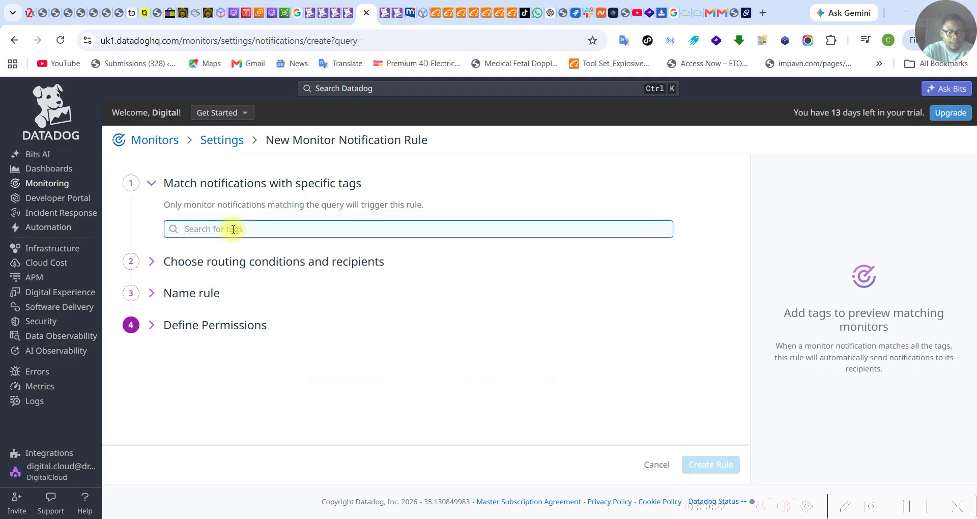
pyautogui.click(223, 275)
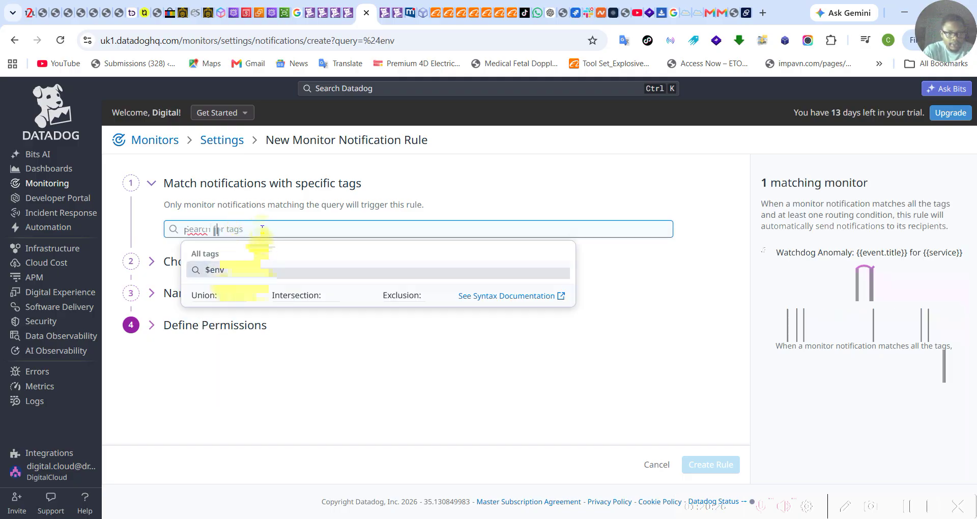
pyautogui.click(250, 284)
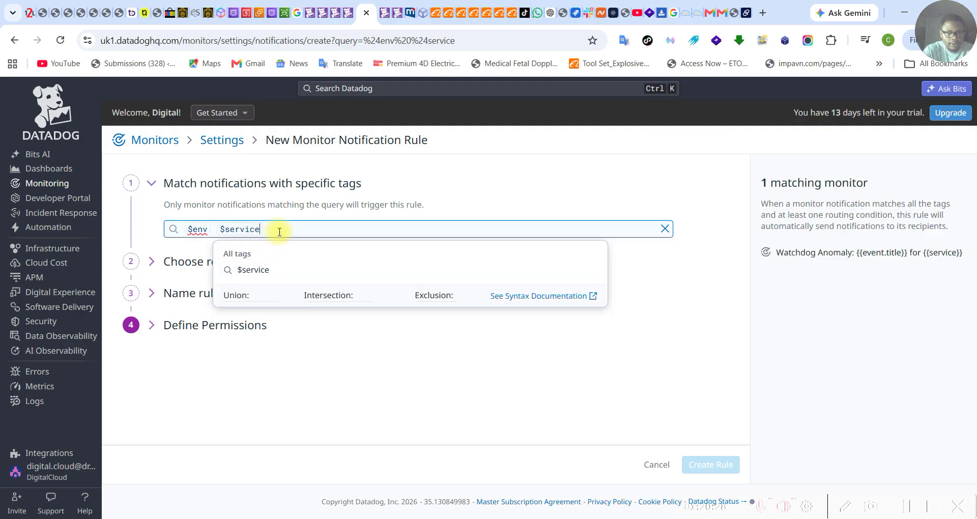
pyautogui.click(302, 306)
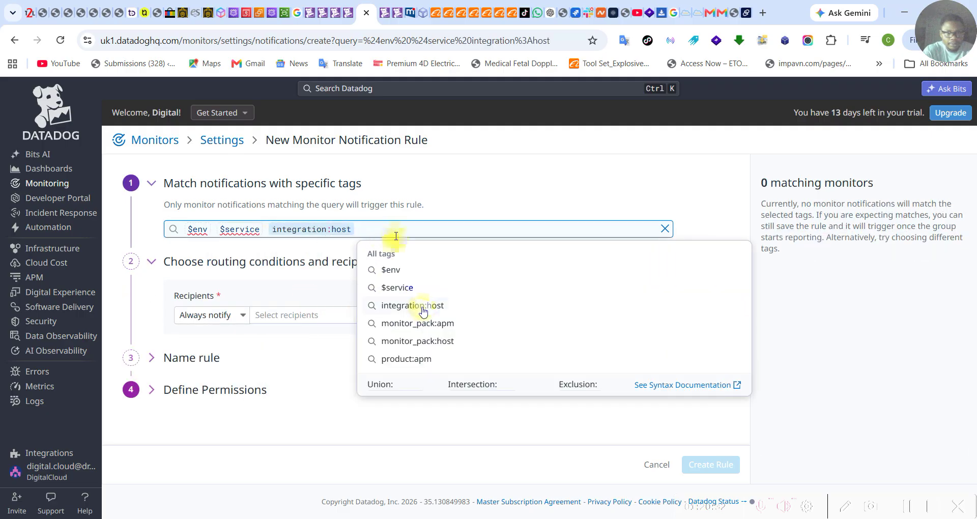
pyautogui.click(416, 323)
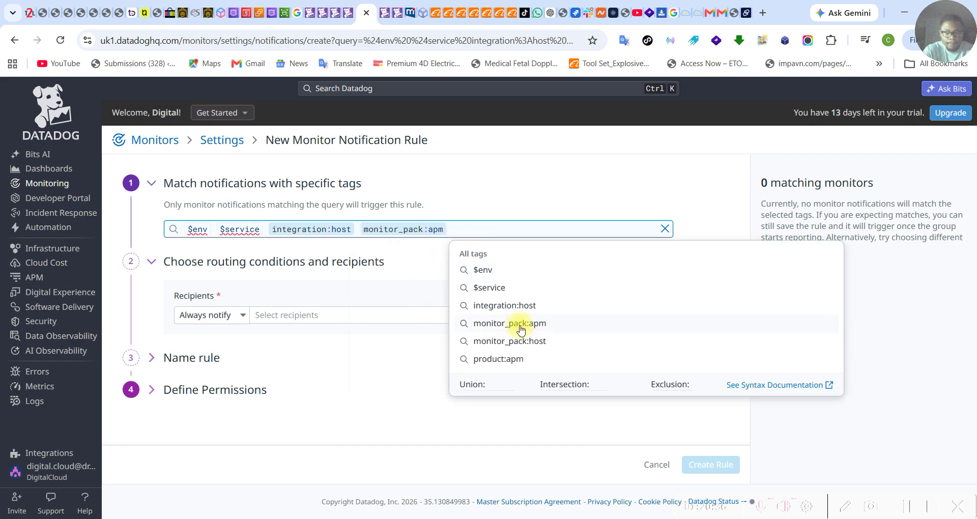
pyautogui.click(519, 324)
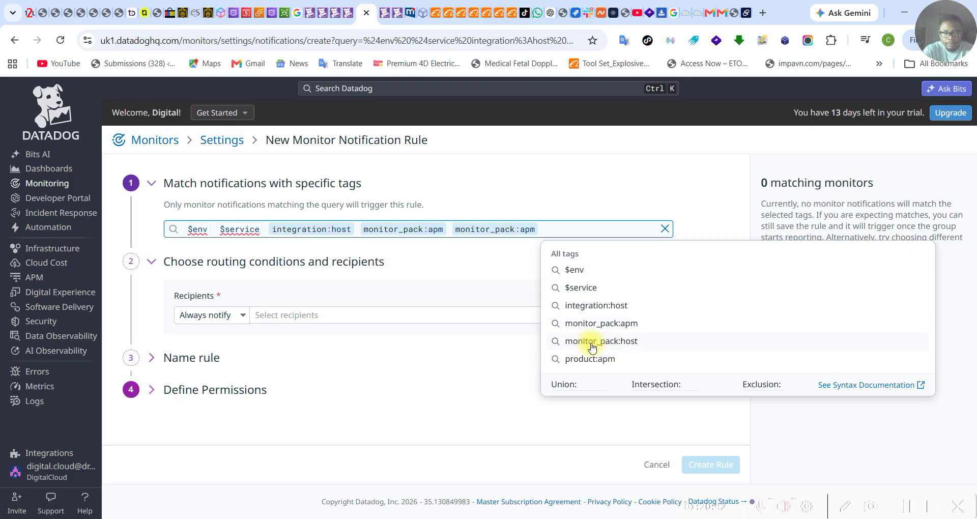
pyautogui.click(591, 345)
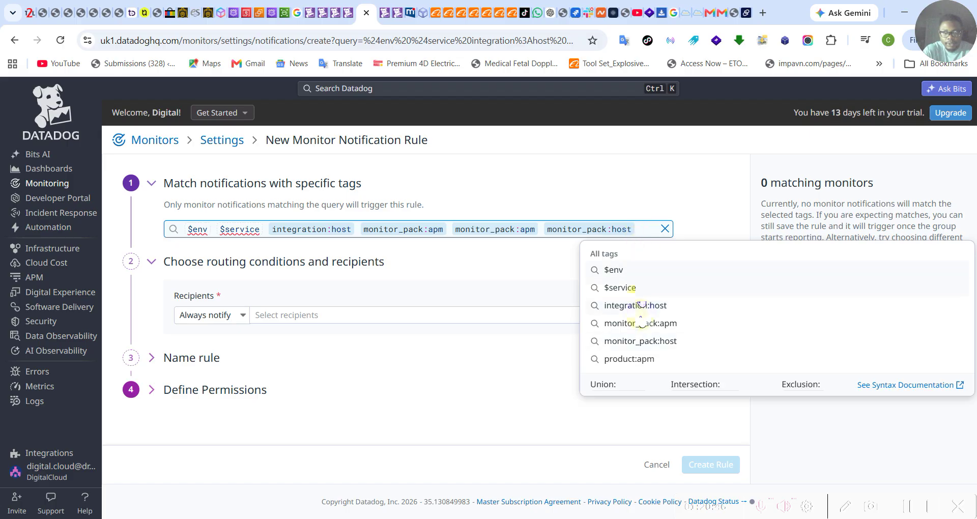
pyautogui.click(638, 364)
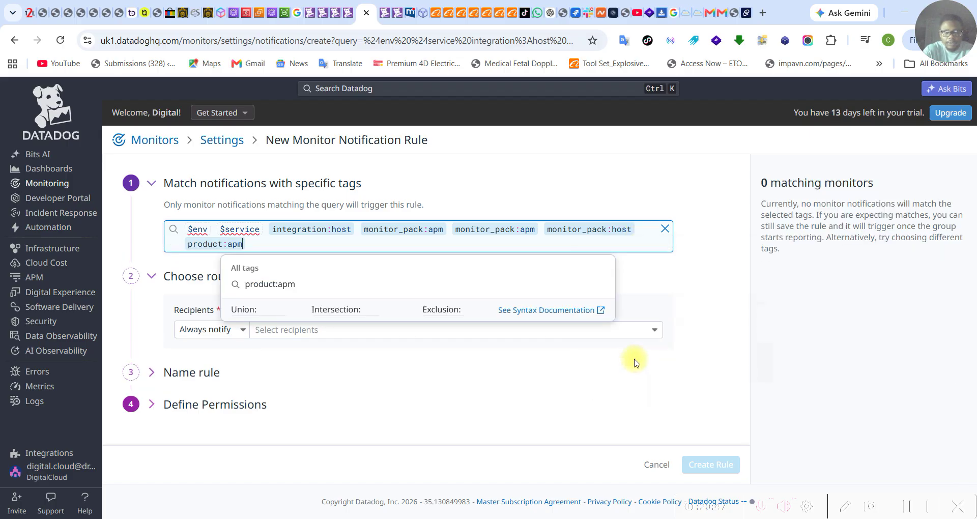
pyautogui.click(678, 295)
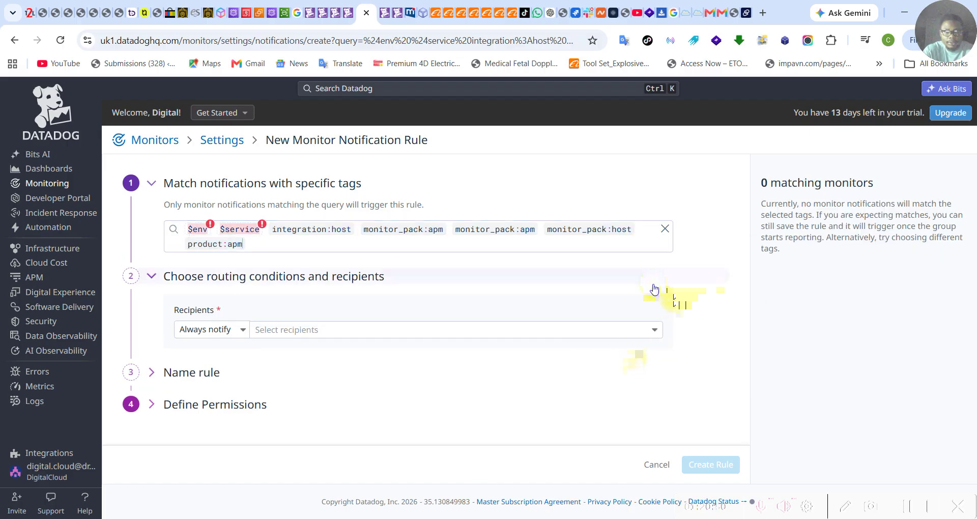
# Keep the routing condition at Always notify and select slack-server_watch as the recipient
pyautogui.click(243, 334)
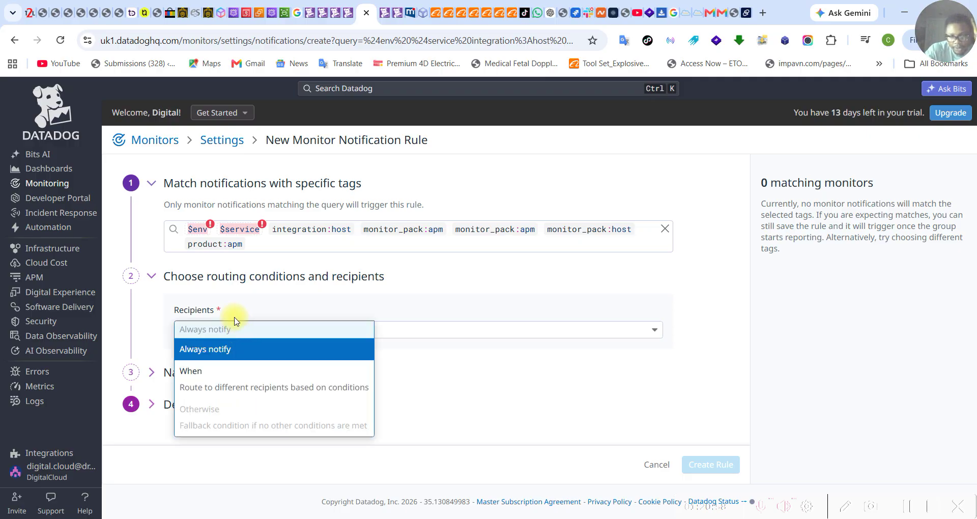
pyautogui.click(251, 311)
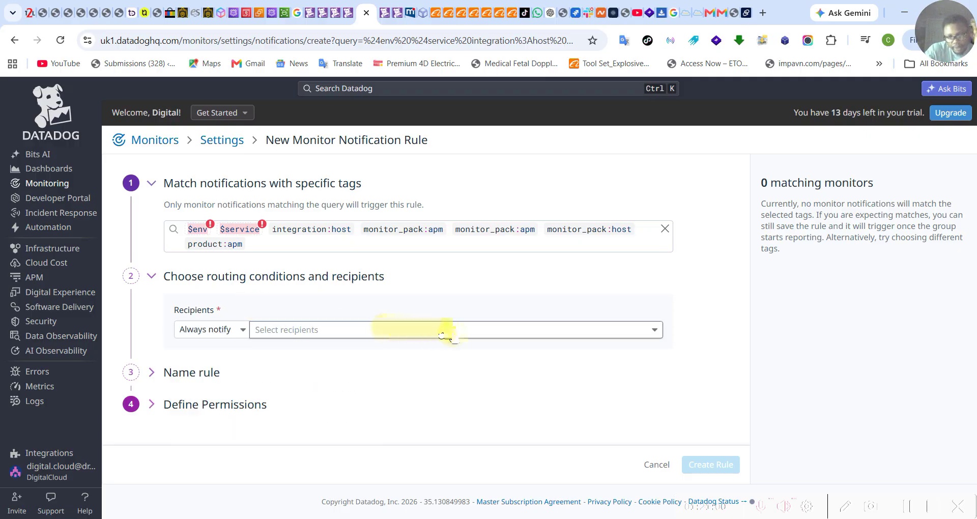
pyautogui.click(645, 336)
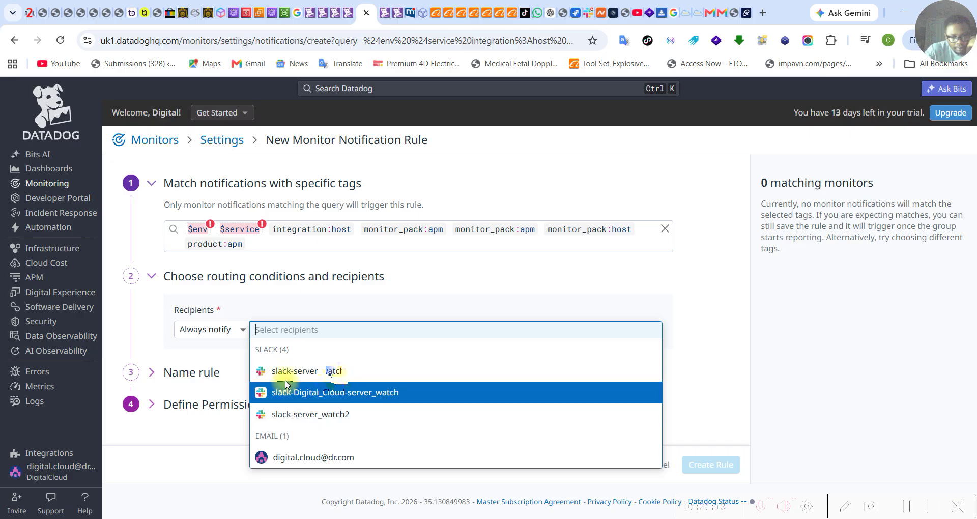
pyautogui.click(317, 375)
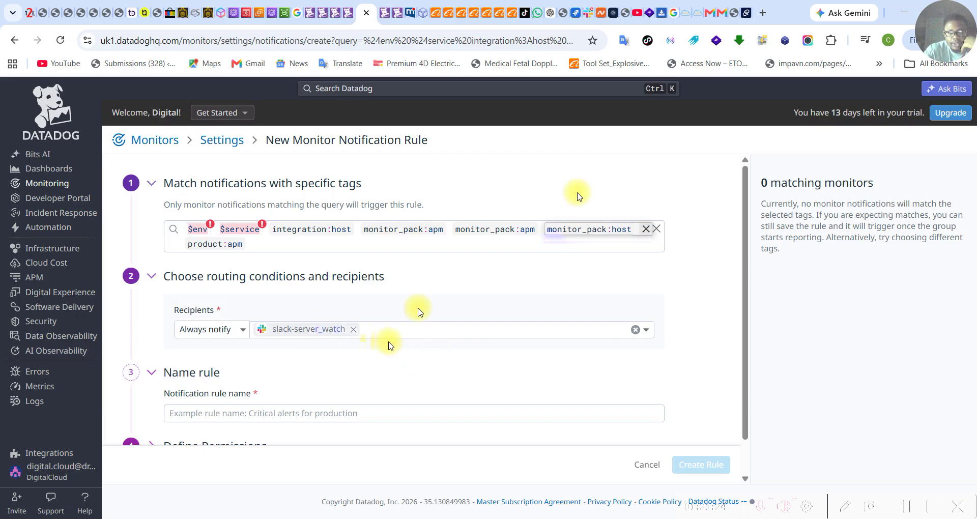
# Switch to Slack and check the server_watch channel's messages and the Datadog app's details
pyautogui.click(588, 13)
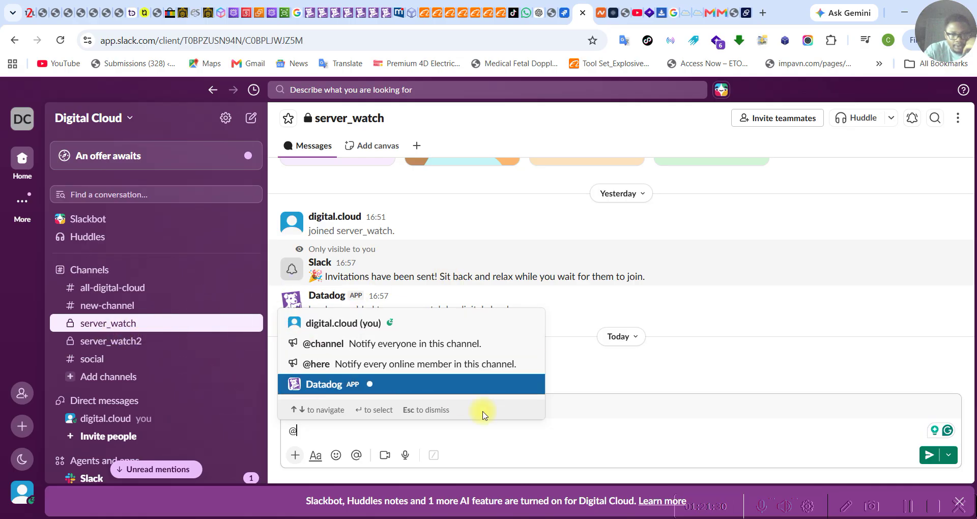
pyautogui.click(779, 223)
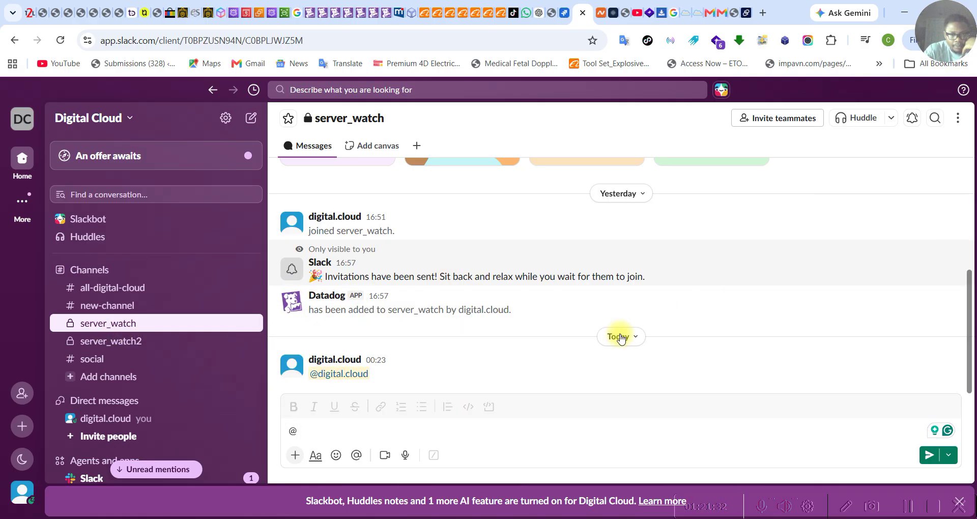
pyautogui.scroll(1, 535, 320)
pyautogui.scroll(-1, 540, 250)
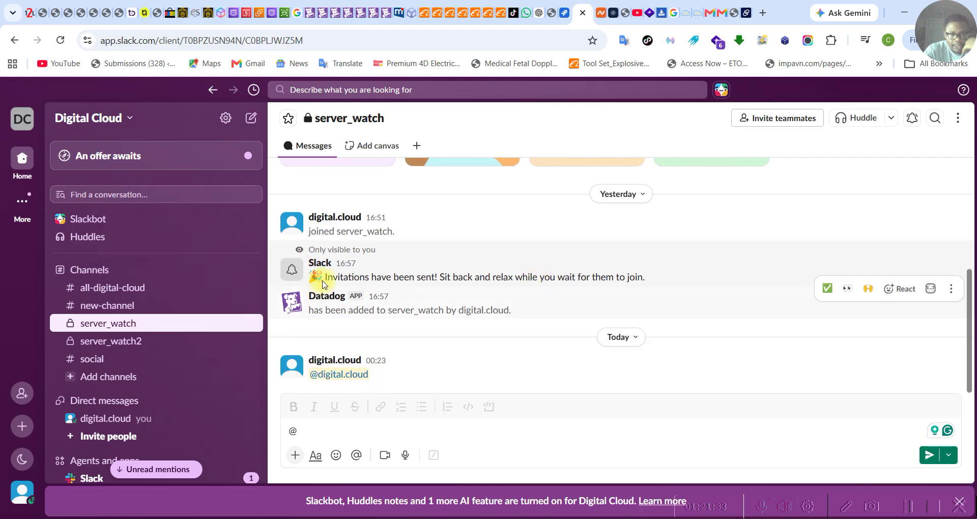
pyautogui.moveTo(327, 312)
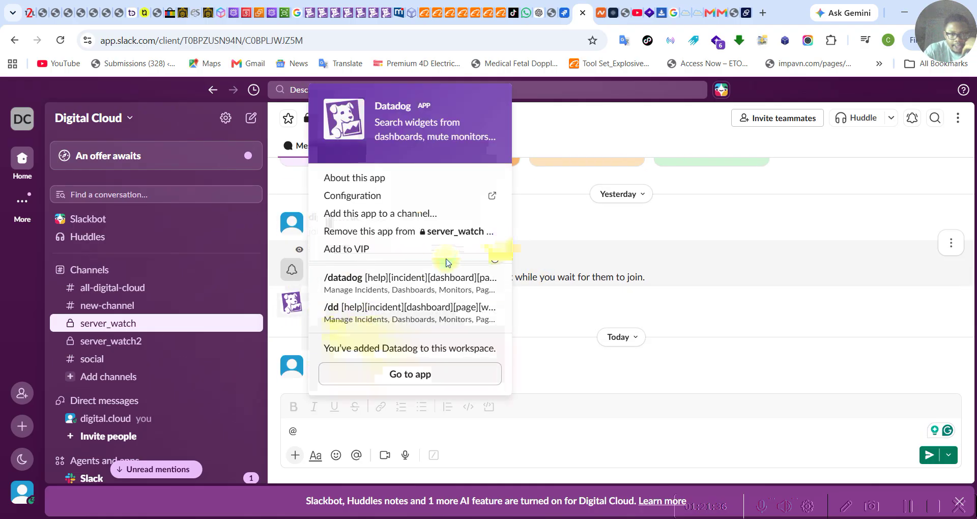
pyautogui.click(765, 233)
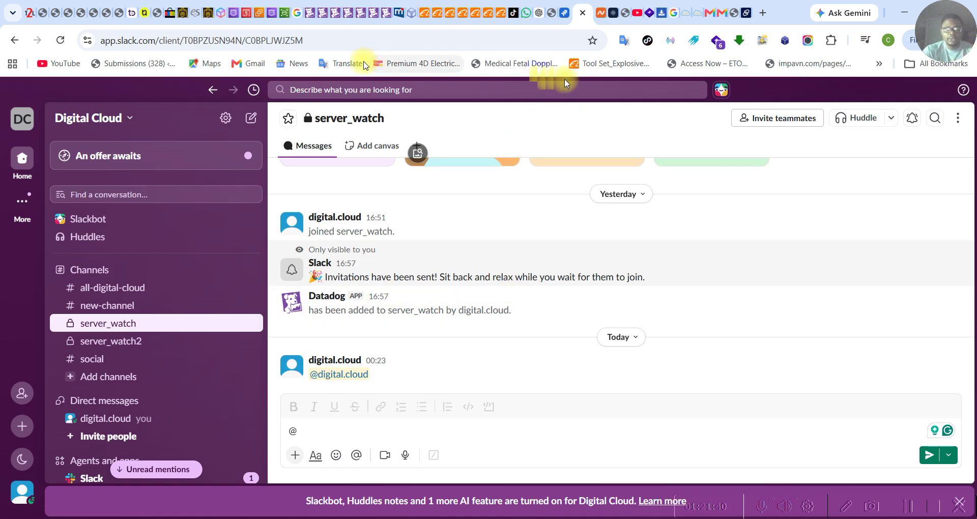
# Return to Datadog and name the notification rule "Infrastructure Metrics Monitoring"
pyautogui.click(360, 15)
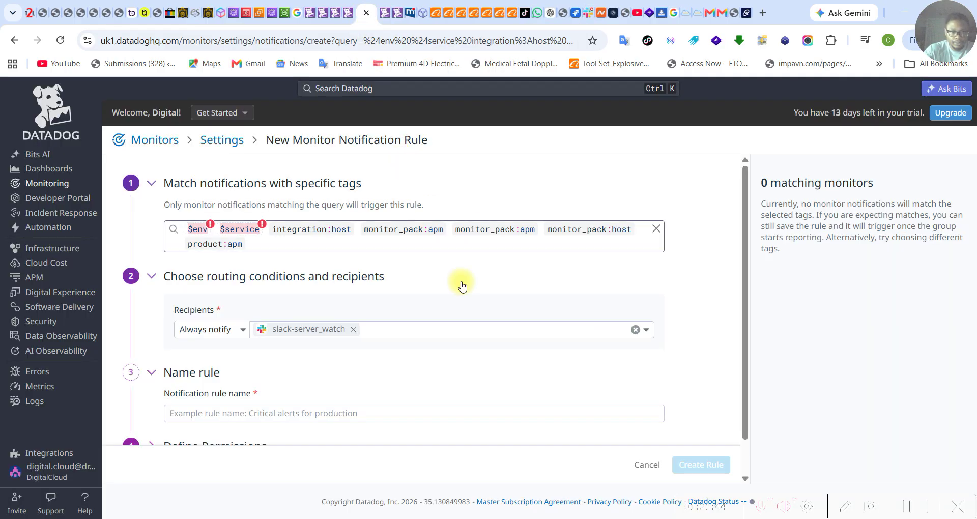
pyautogui.scroll(-1, 465, 294)
pyautogui.scroll(-1, 465, 295)
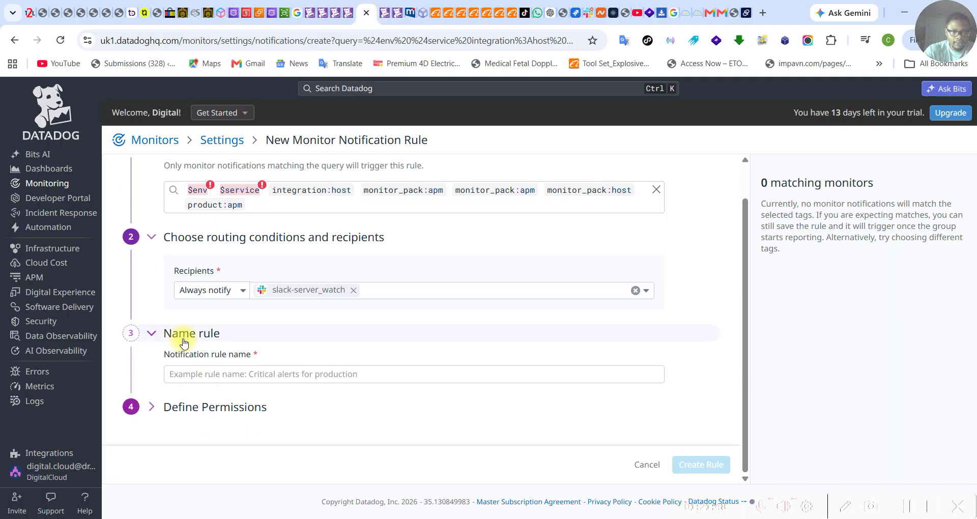
pyautogui.click(257, 375)
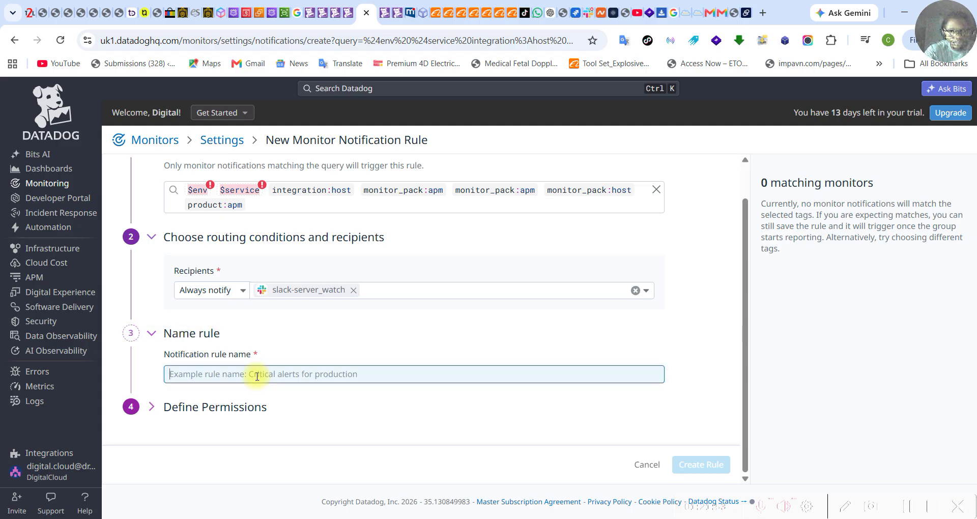
pyautogui.write('I')
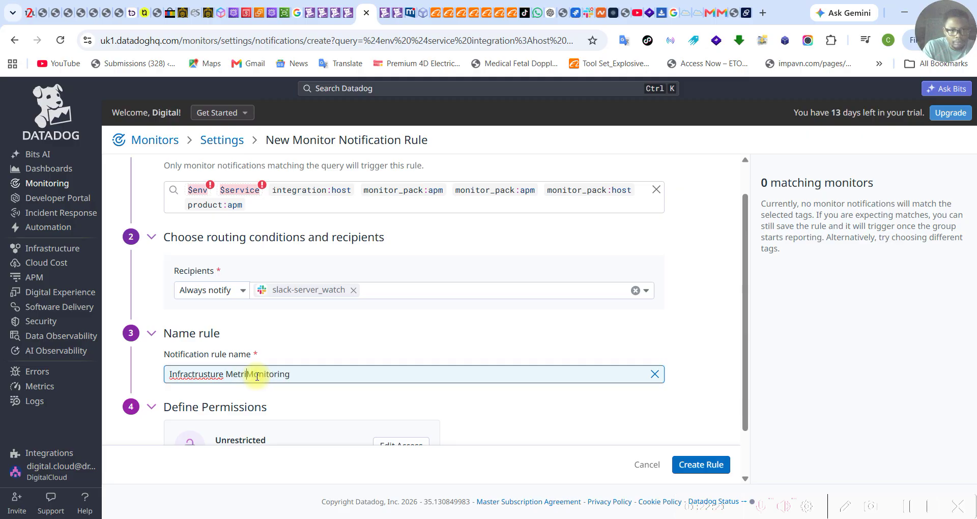
pyautogui.write('cs')
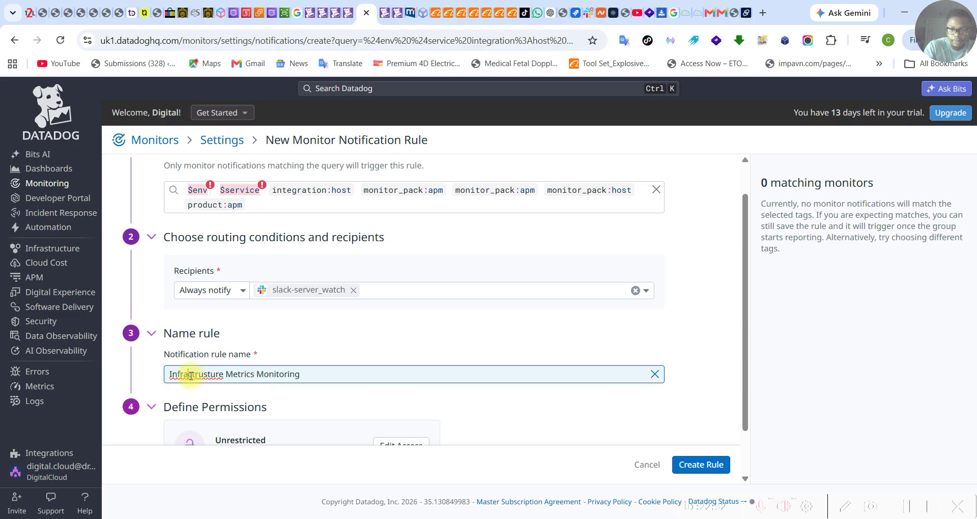
pyautogui.press('BackSpace')
pyautogui.write('s')
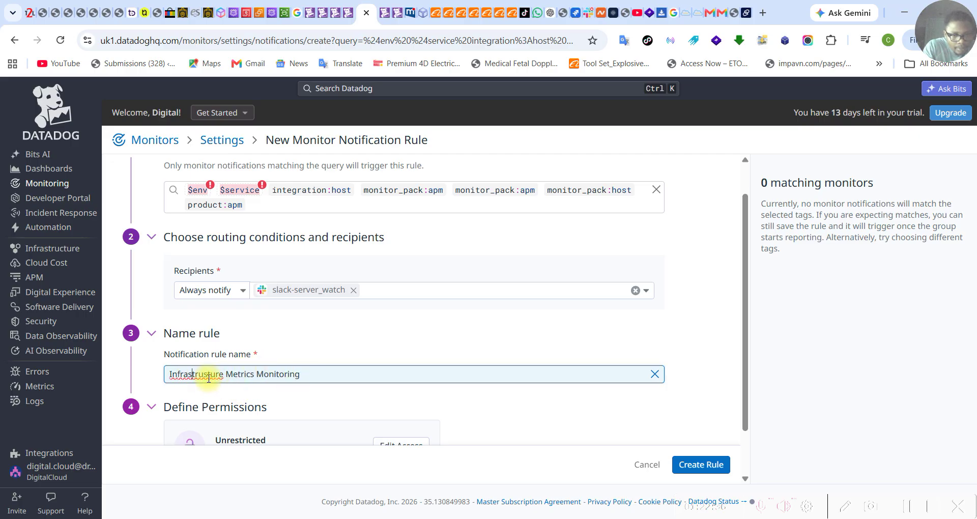
pyautogui.press('BackSpace')
pyautogui.write('c')
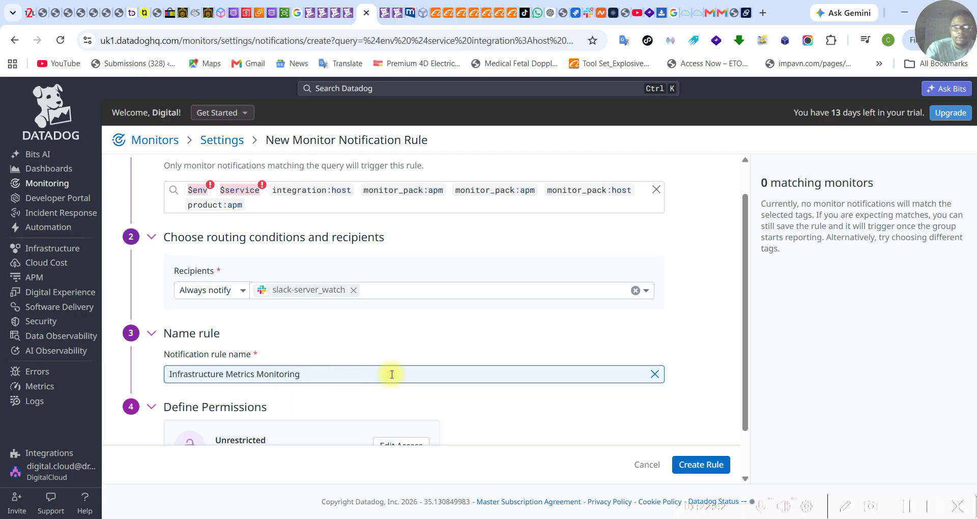
# Review the rule's access permissions, tags, recipient and name, collapsing and expanding its sections
pyautogui.scroll(-1, 417, 376)
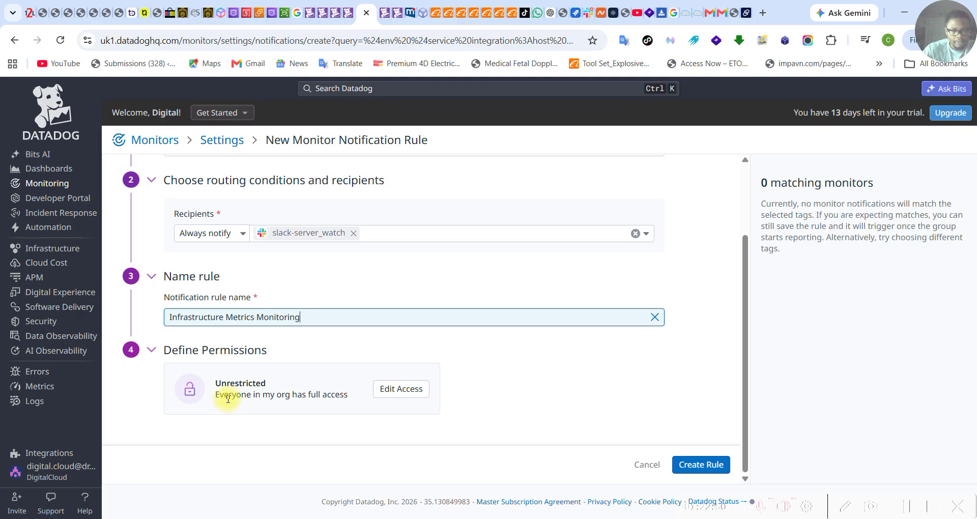
pyautogui.moveTo(227, 404); pyautogui.dragTo(513, 404)
pyautogui.click(529, 407)
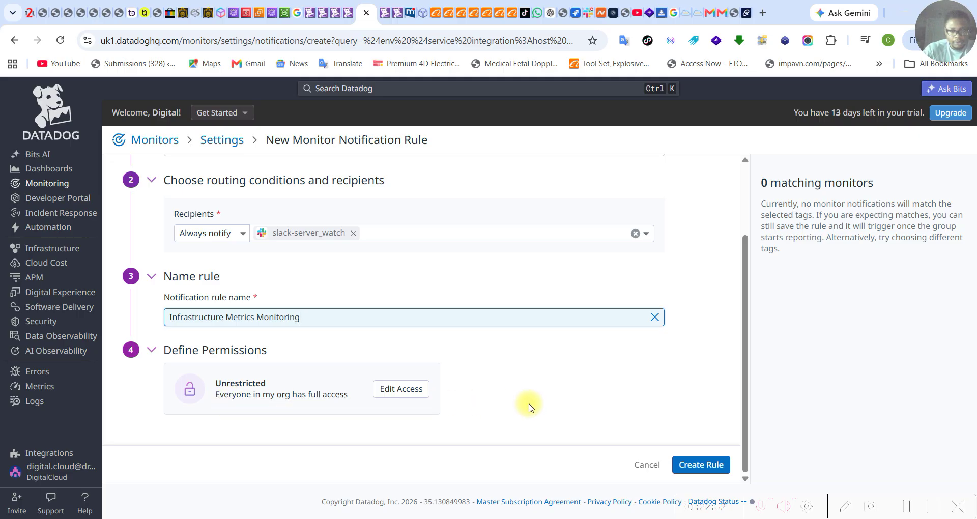
pyautogui.scroll(1, 516, 375)
pyautogui.scroll(-1, 517, 375)
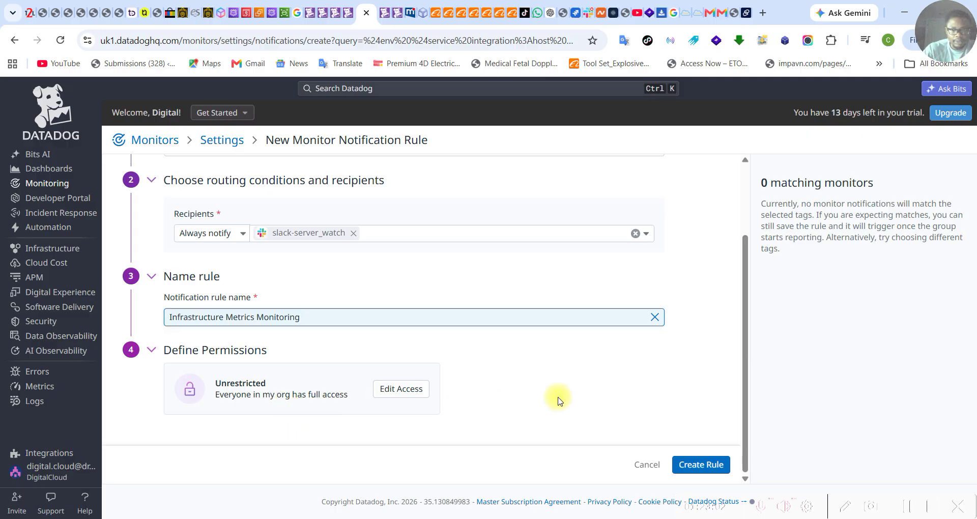
pyautogui.scroll(2, 595, 388)
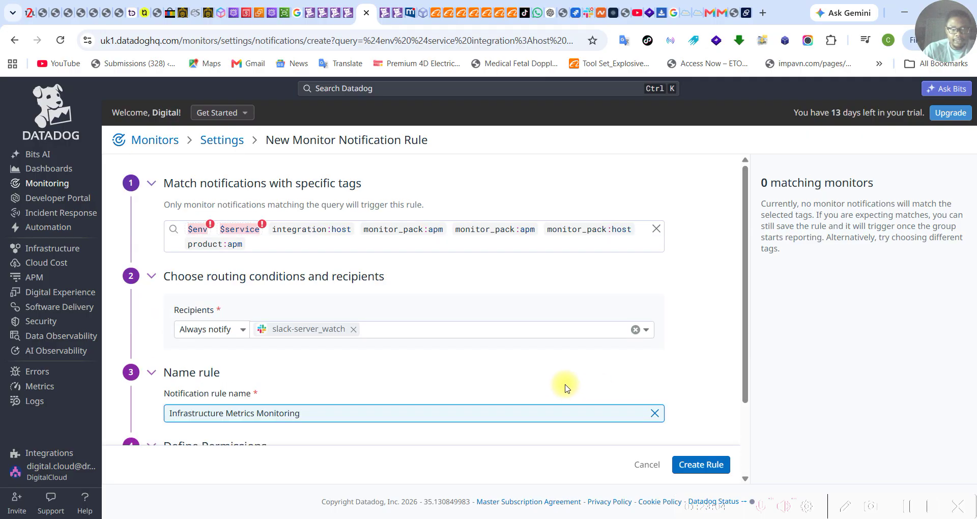
pyautogui.scroll(-2, 560, 356)
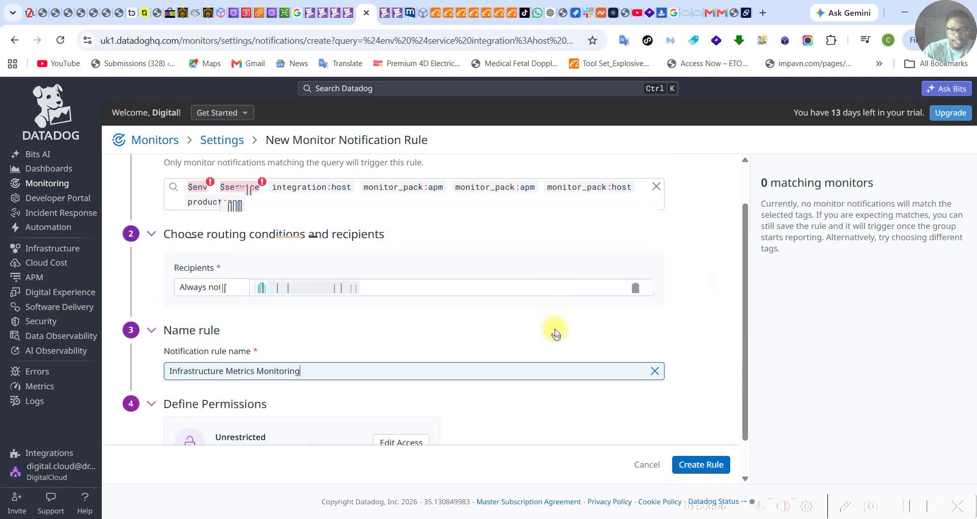
pyautogui.scroll(2, 555, 331)
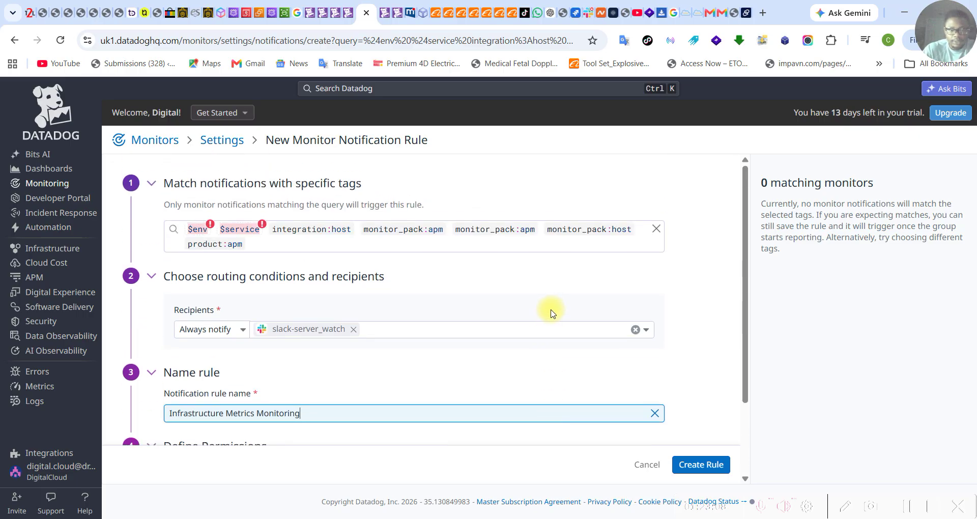
pyautogui.scroll(-2, 535, 318)
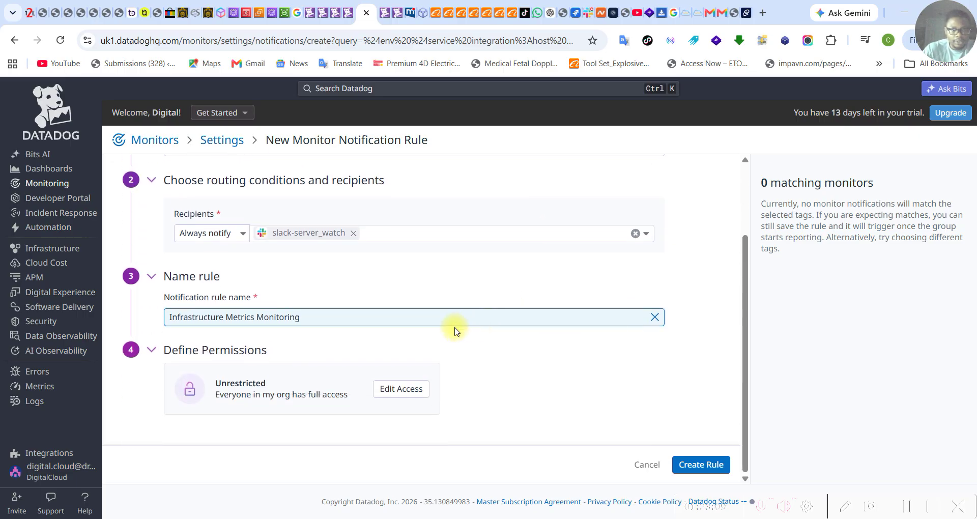
pyautogui.click(153, 279)
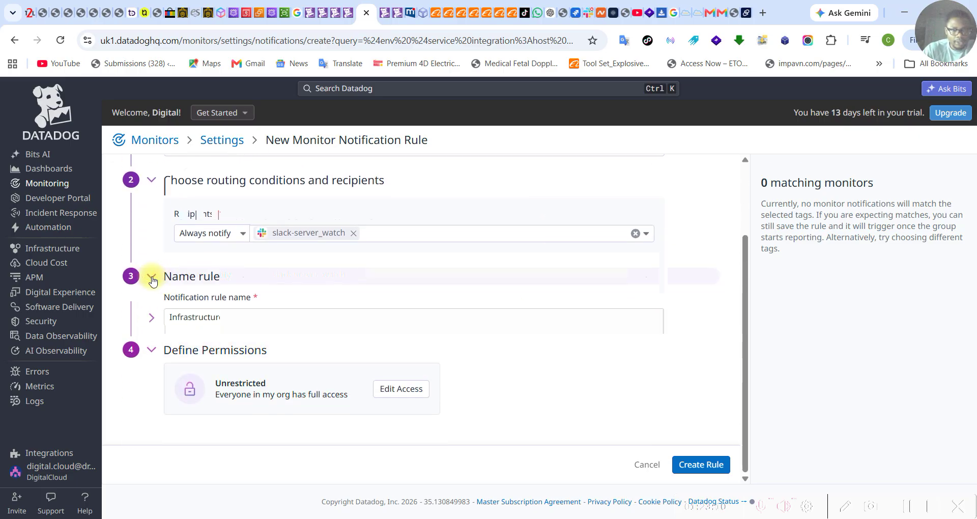
pyautogui.click(150, 356)
pyautogui.click(149, 407)
pyautogui.scroll(3, 190, 310)
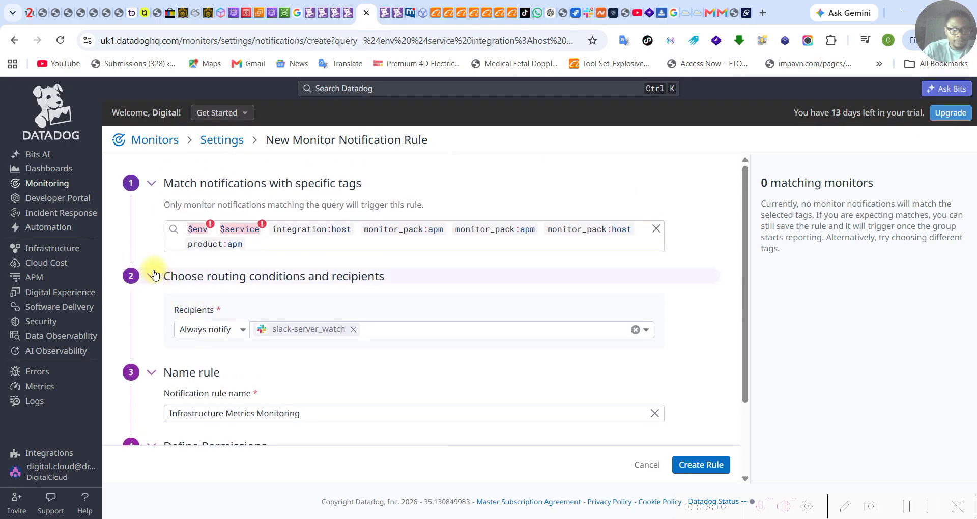
pyautogui.click(152, 183)
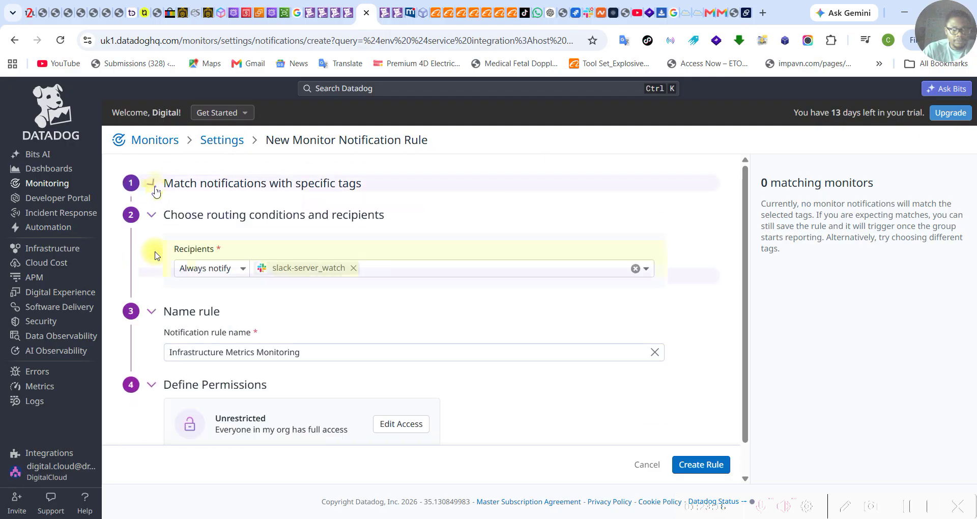
# Expand the tag matching section and try to create the notification rule with its current tags
pyautogui.click(152, 183)
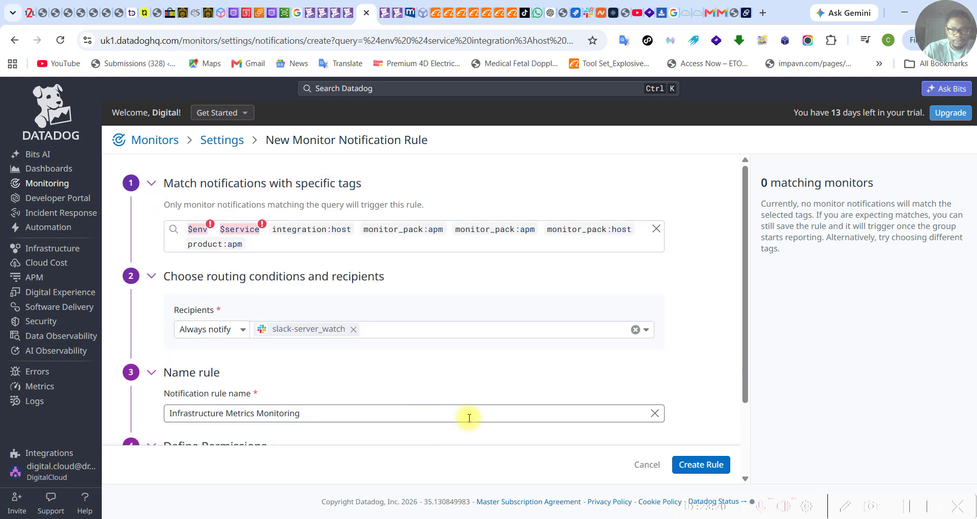
pyautogui.scroll(-1, 656, 389)
pyautogui.scroll(-3, 656, 389)
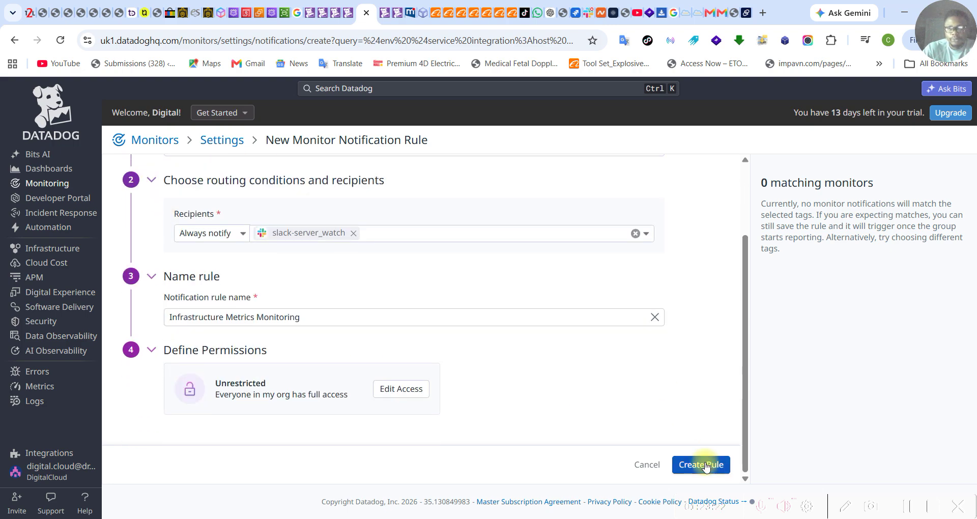
pyautogui.click(705, 465)
pyautogui.scroll(4, 494, 321)
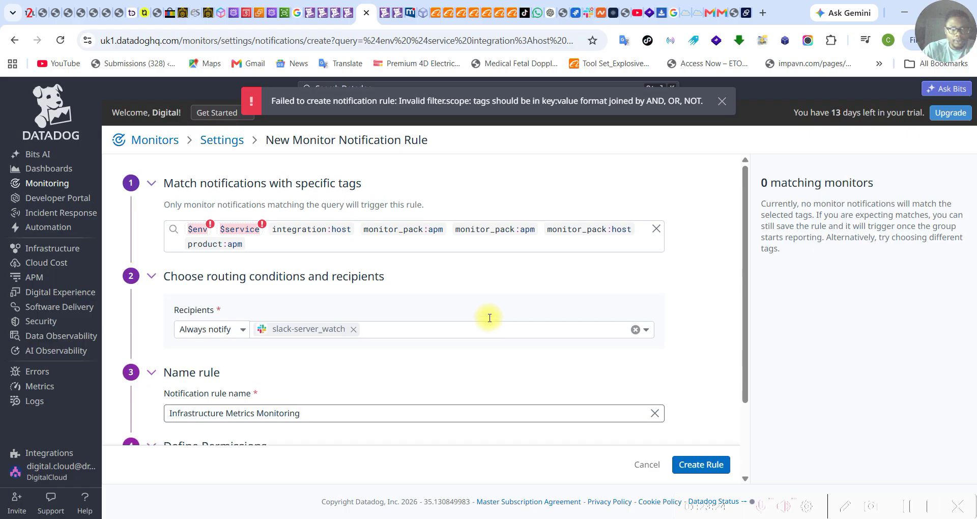
# Remove the $env and $service terms from the tag query and create the notification rule
pyautogui.moveTo(210, 229)
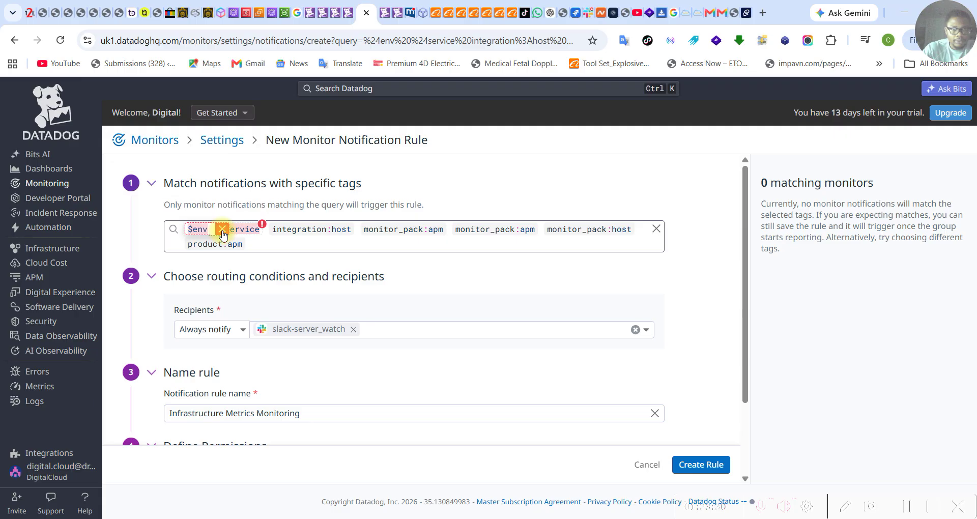
pyautogui.click(222, 231)
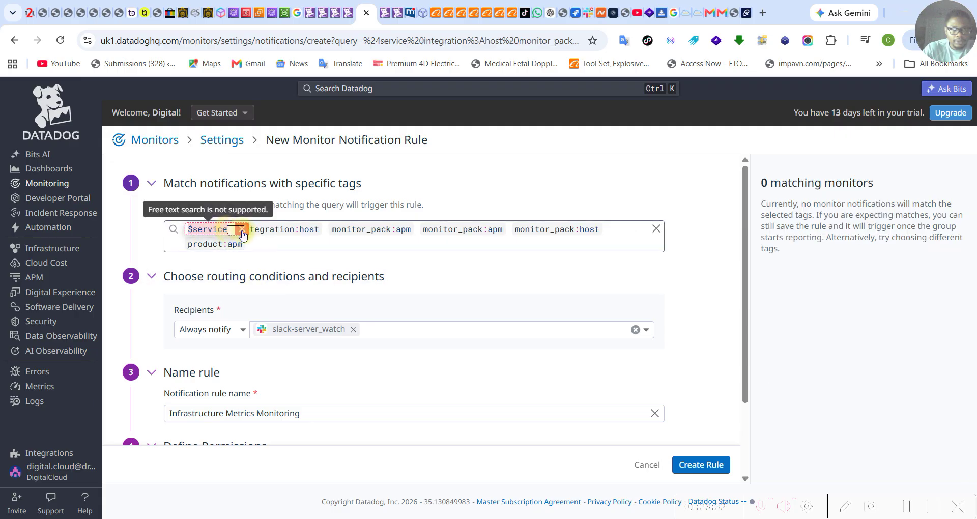
pyautogui.click(242, 231)
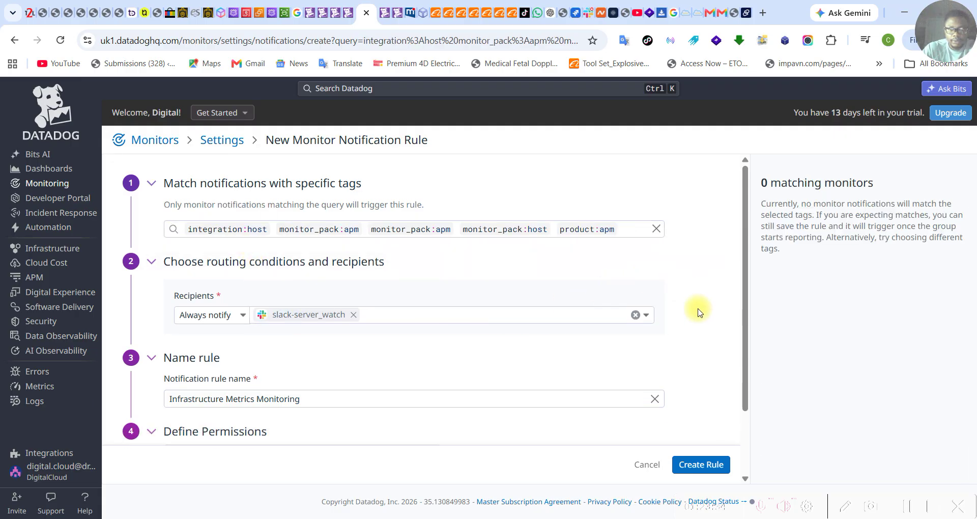
pyautogui.scroll(-2, 682, 291)
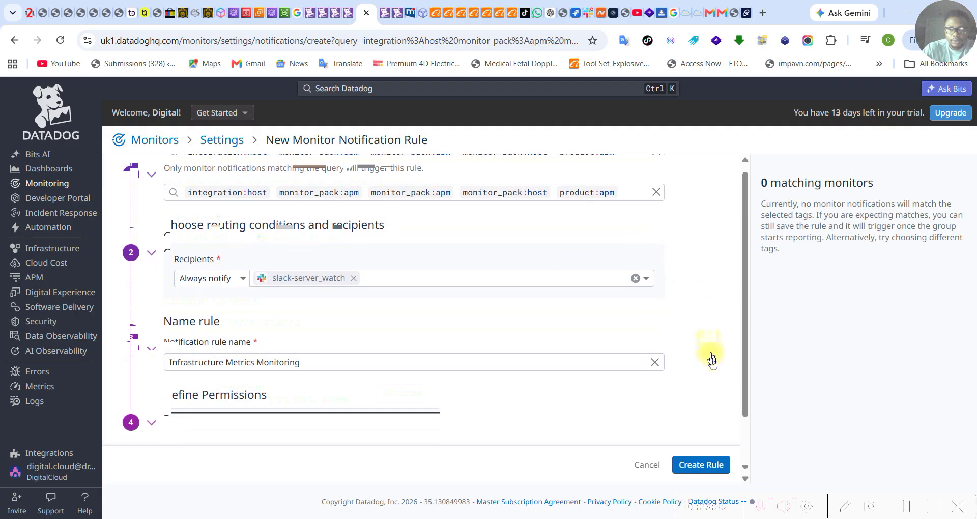
pyautogui.click(711, 465)
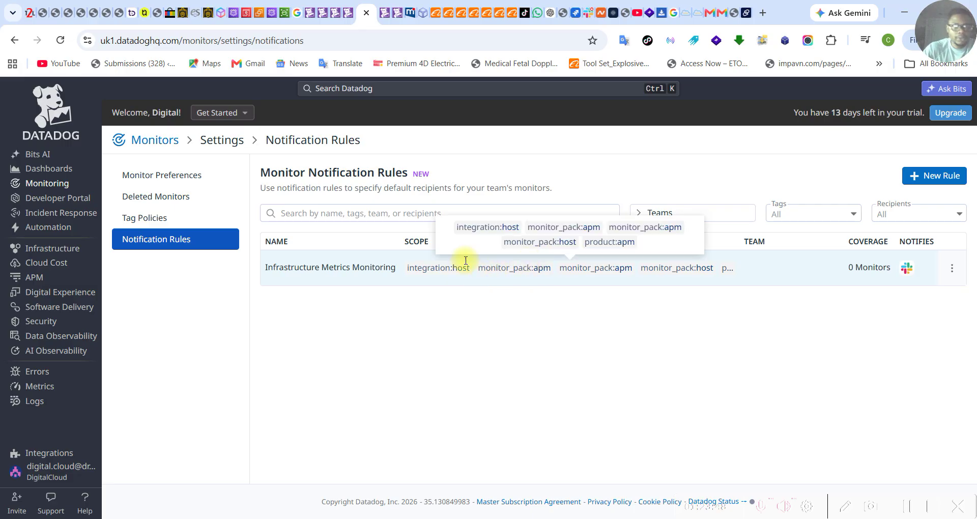
# Return to the monitors list and start a new monitor of the Metric type
pyautogui.click(162, 142)
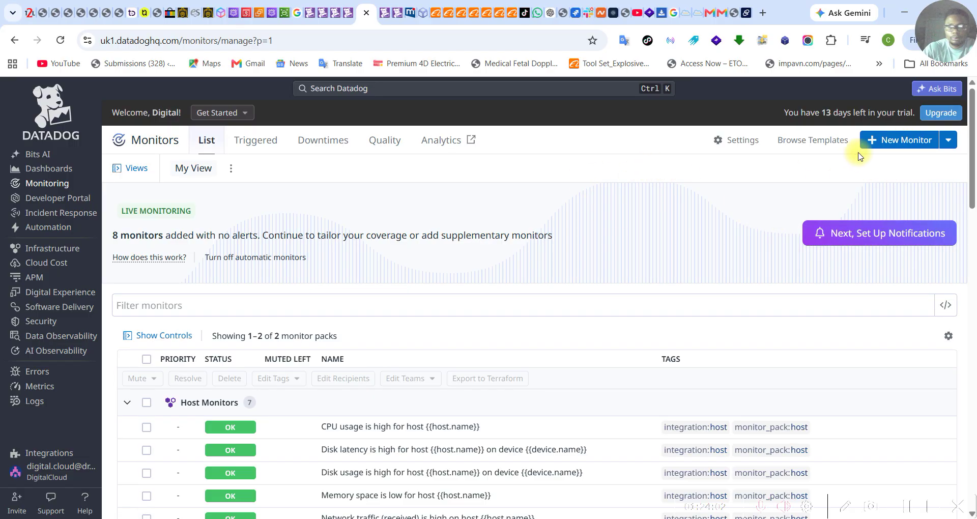
pyautogui.click(902, 145)
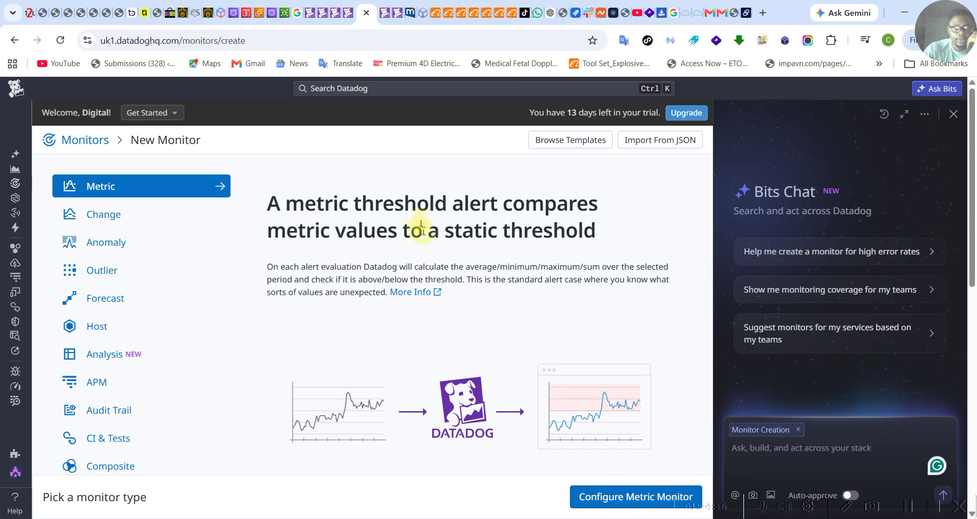
pyautogui.scroll(-3, 421, 219)
pyautogui.scroll(3, 305, 229)
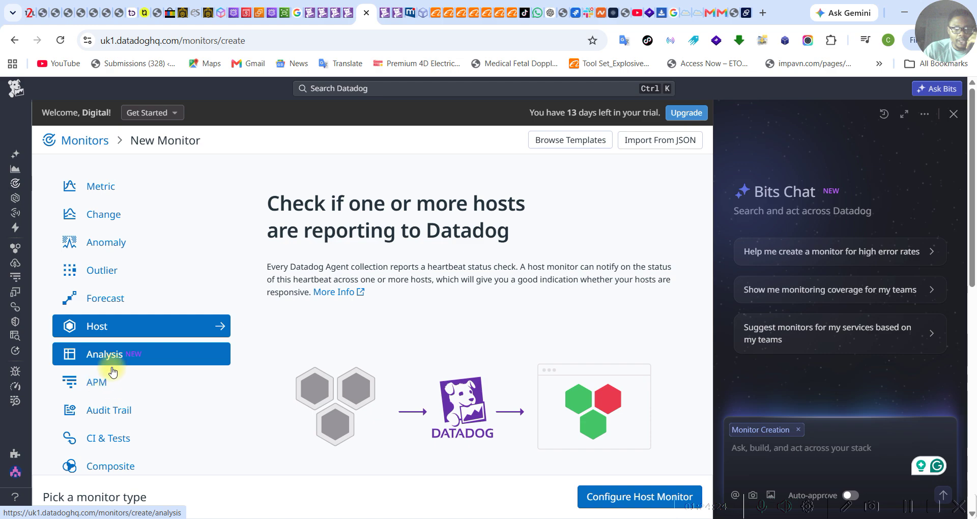
pyautogui.click(108, 191)
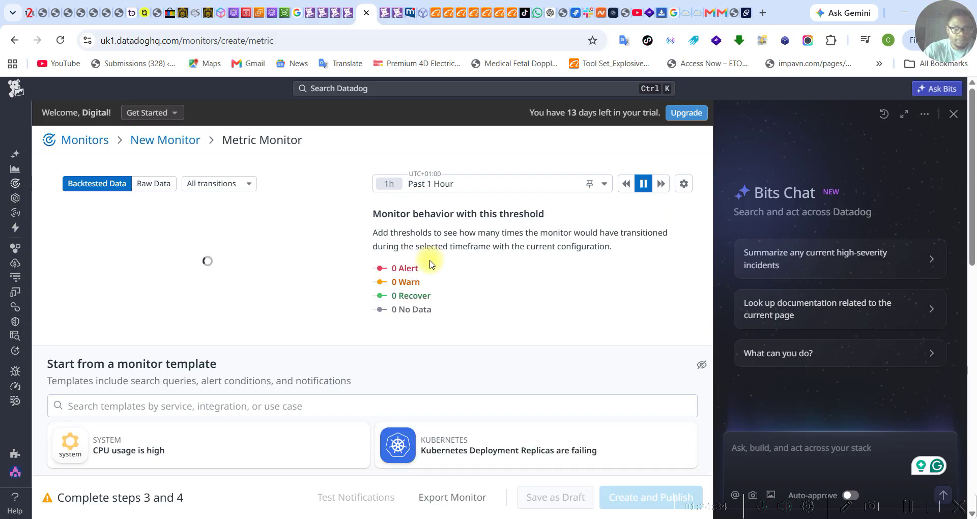
# Apply the "CPU usage is high" system template to the metric monitor and look over its description and detection methods
pyautogui.scroll(-5, 448, 259)
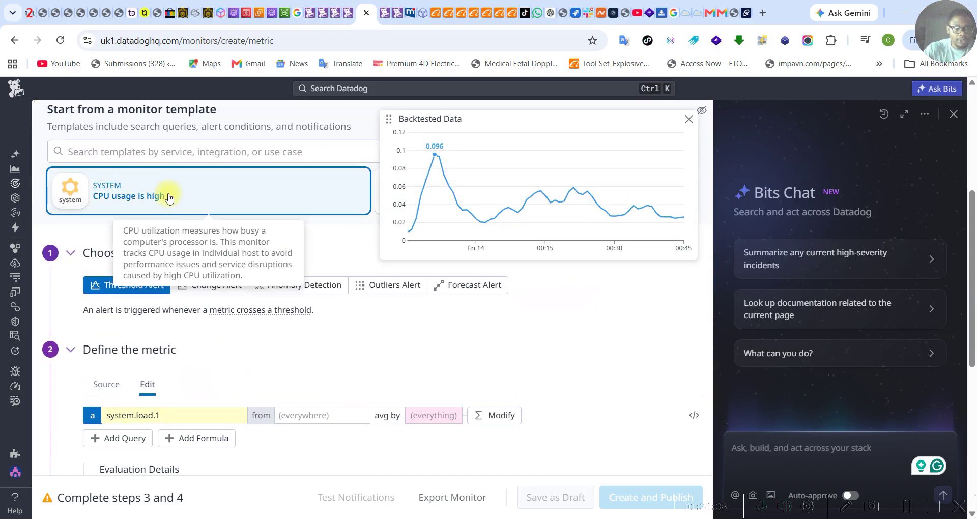
pyautogui.click(281, 194)
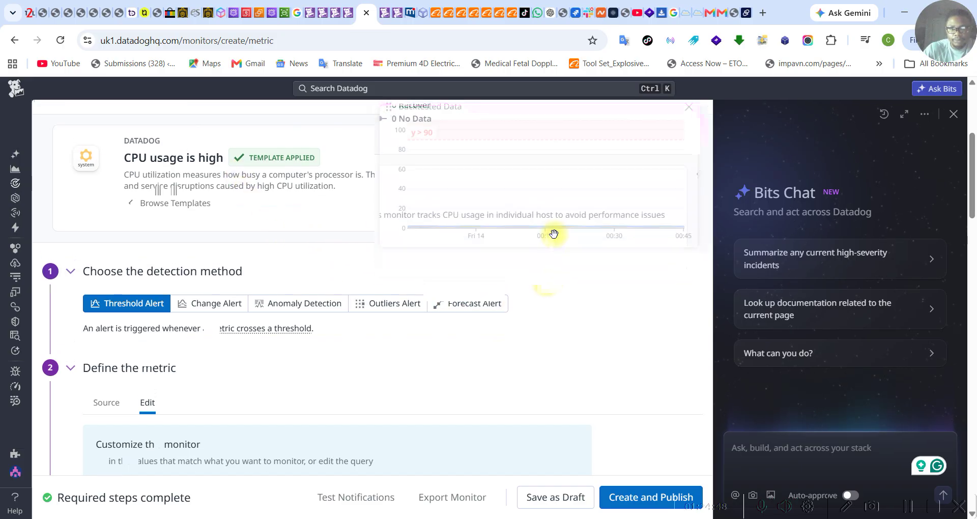
pyautogui.scroll(2, 246, 277)
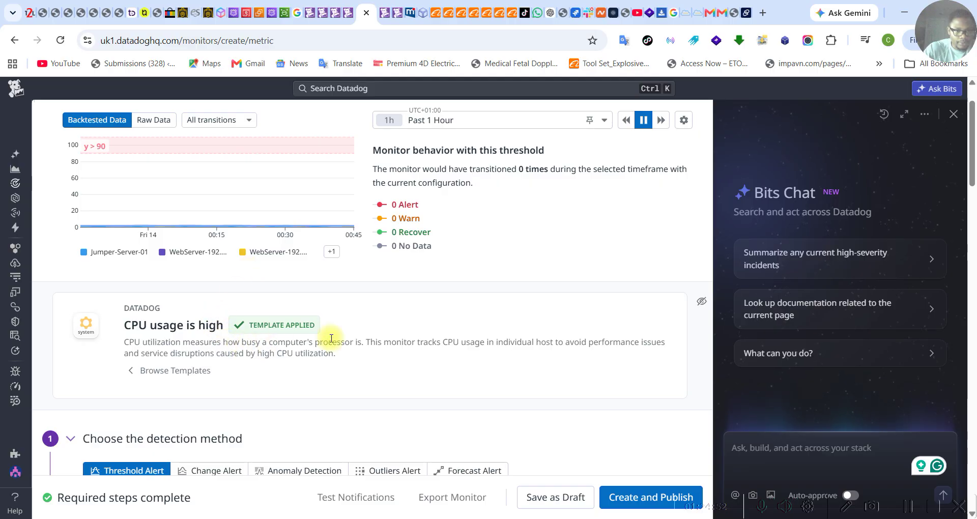
pyautogui.scroll(-1, 326, 315)
pyautogui.scroll(-1, 330, 306)
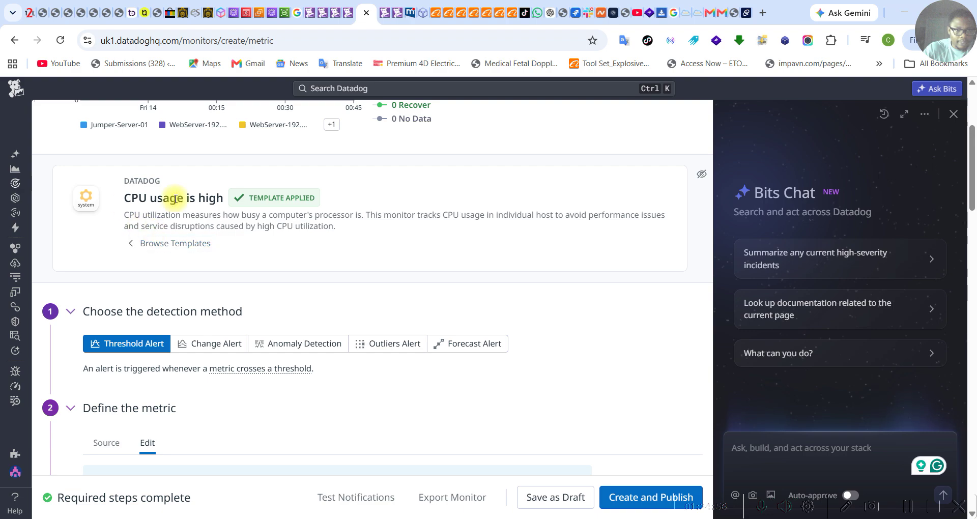
pyautogui.scroll(-1, 285, 257)
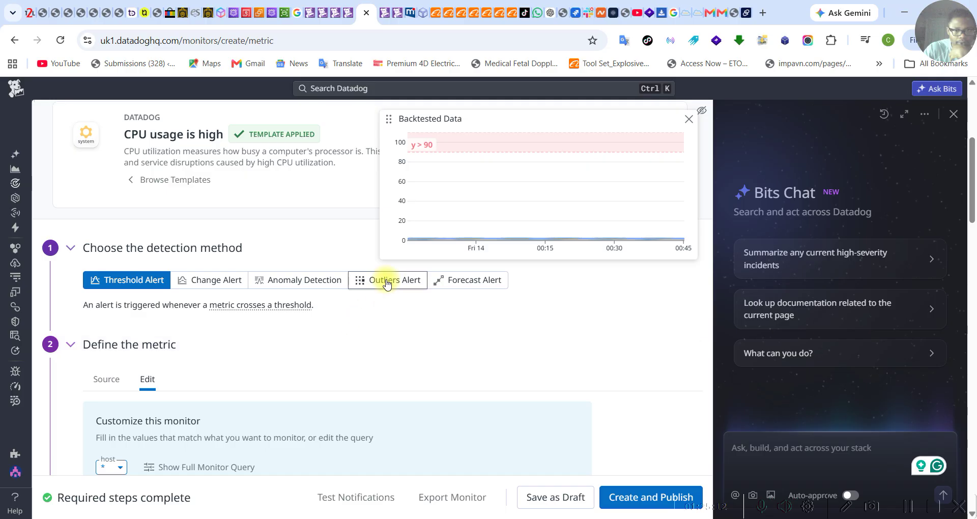
# Examine the metric definition and the hosts offered for the monitor, keeping all hosts (*) selected
pyautogui.scroll(-3, 349, 309)
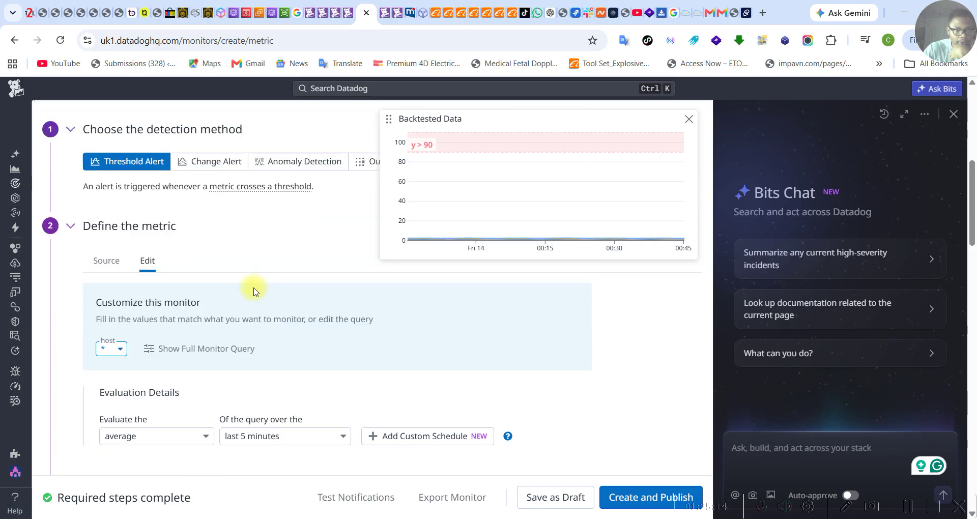
pyautogui.scroll(1, 258, 294)
pyautogui.click(72, 283)
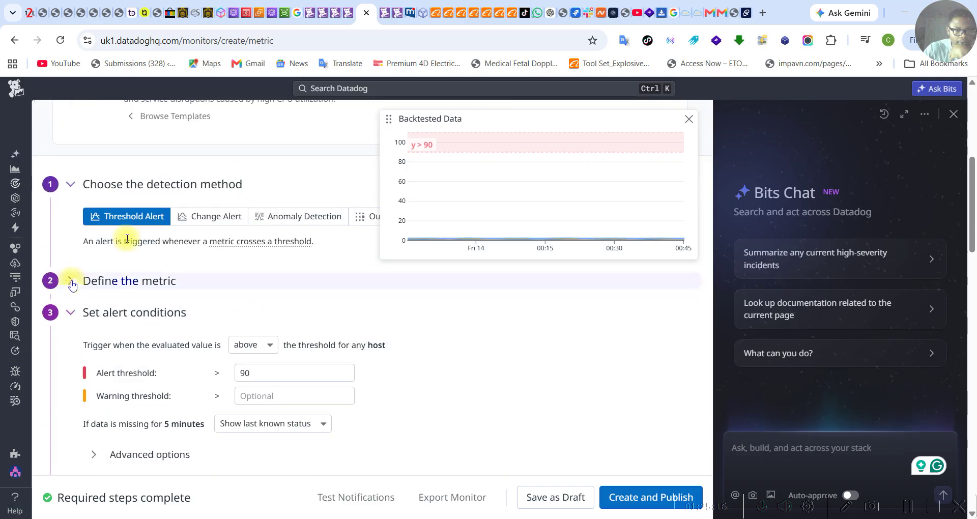
pyautogui.click(72, 284)
pyautogui.scroll(-1, 168, 351)
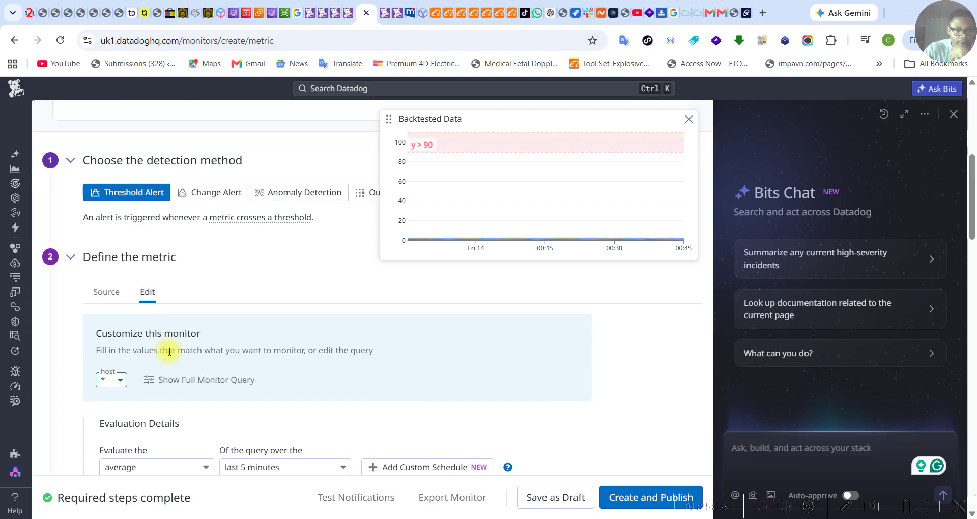
pyautogui.click(122, 344)
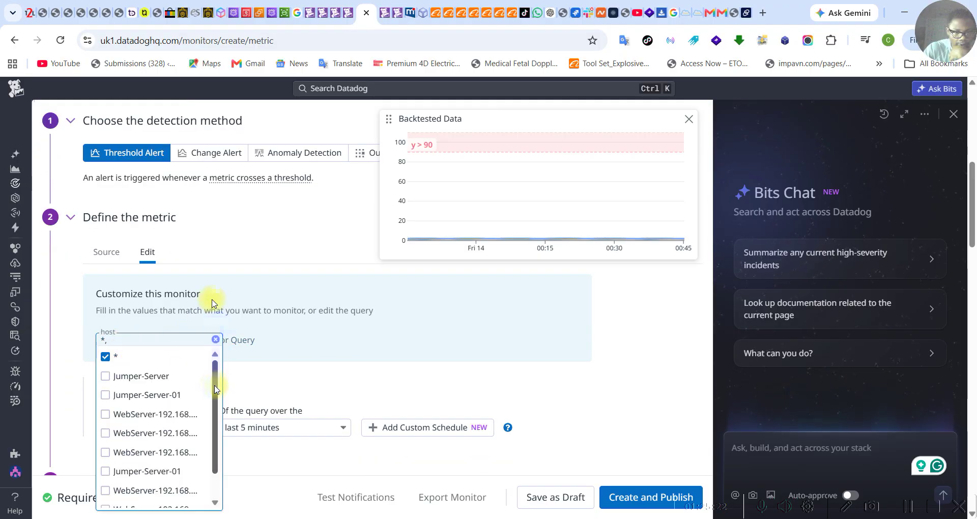
pyautogui.scroll(-1, 212, 393)
pyautogui.scroll(-5, 205, 390)
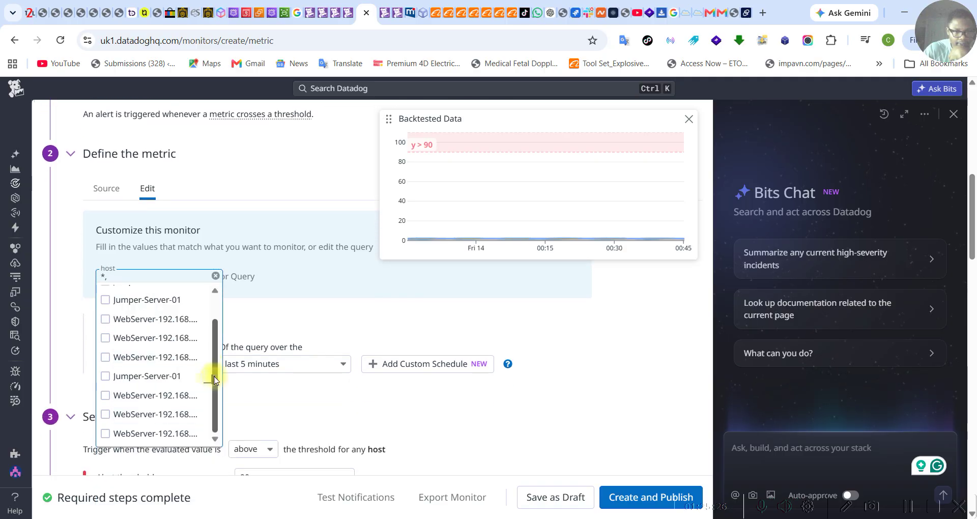
pyautogui.moveTo(214, 381); pyautogui.dragTo(214, 344)
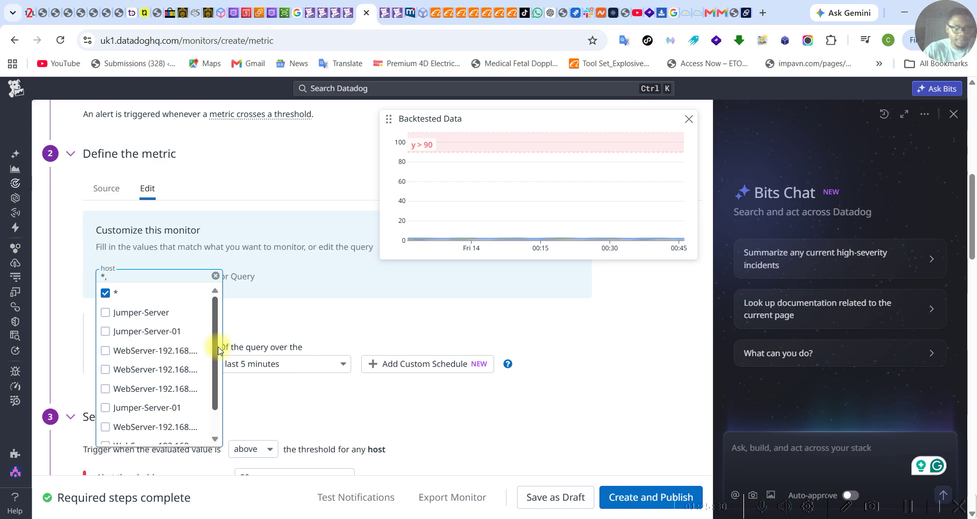
pyautogui.moveTo(214, 335); pyautogui.dragTo(215, 328)
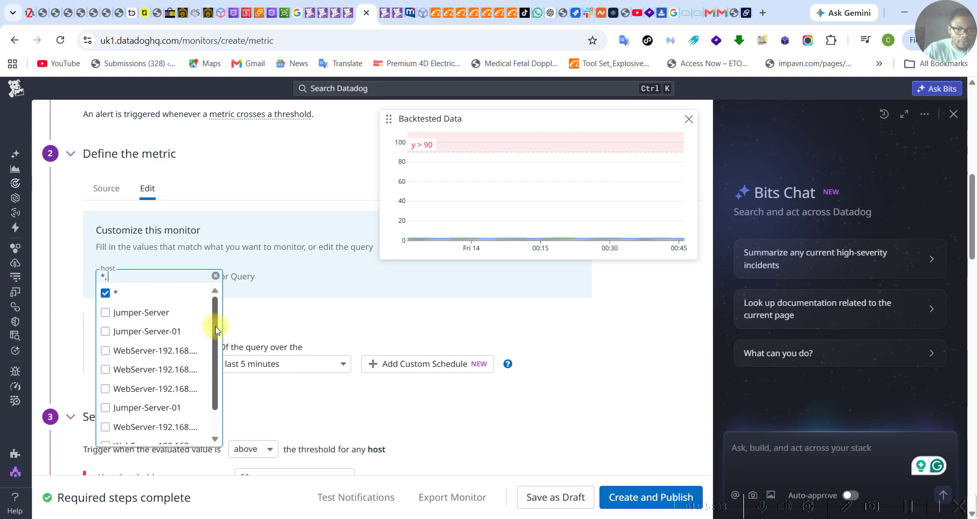
pyautogui.click(306, 310)
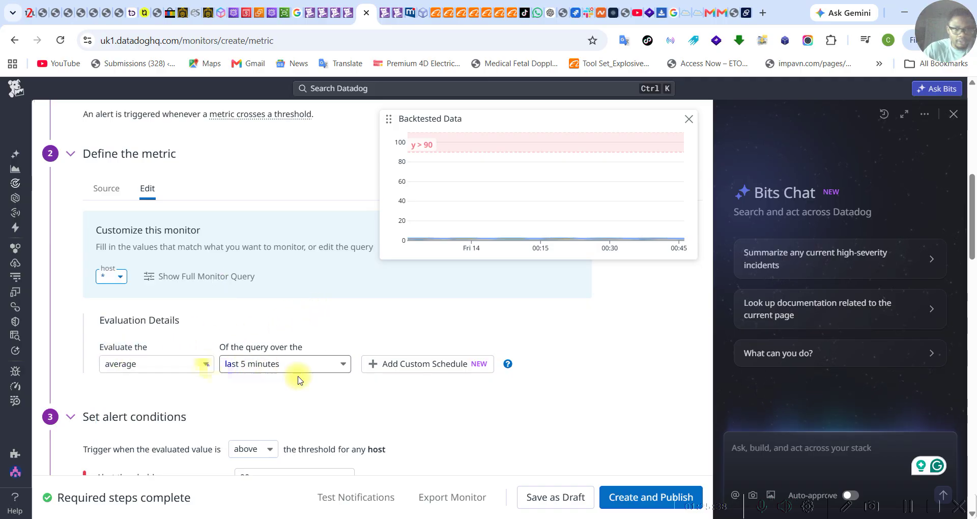
# Set the monitor's evaluation window to the rolling window "last 10 minutes"
pyautogui.click(344, 365)
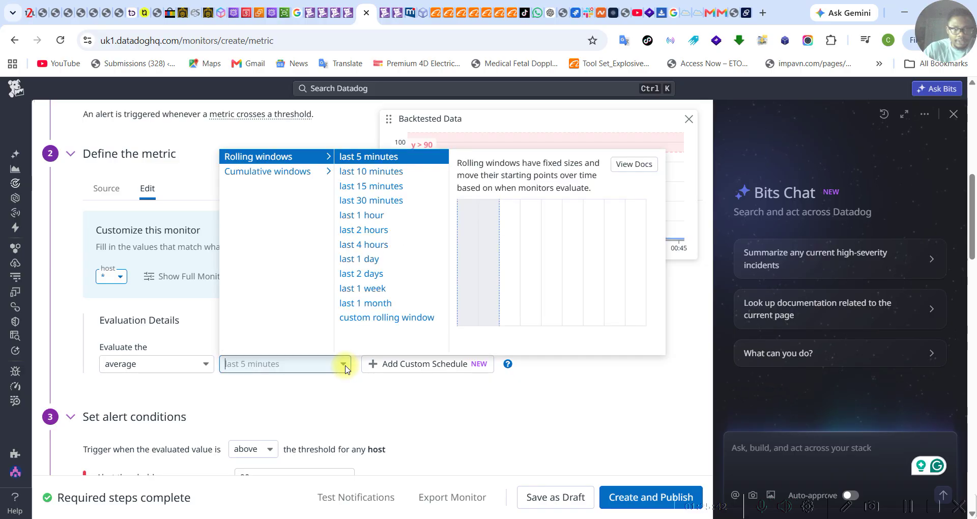
pyautogui.click(344, 366)
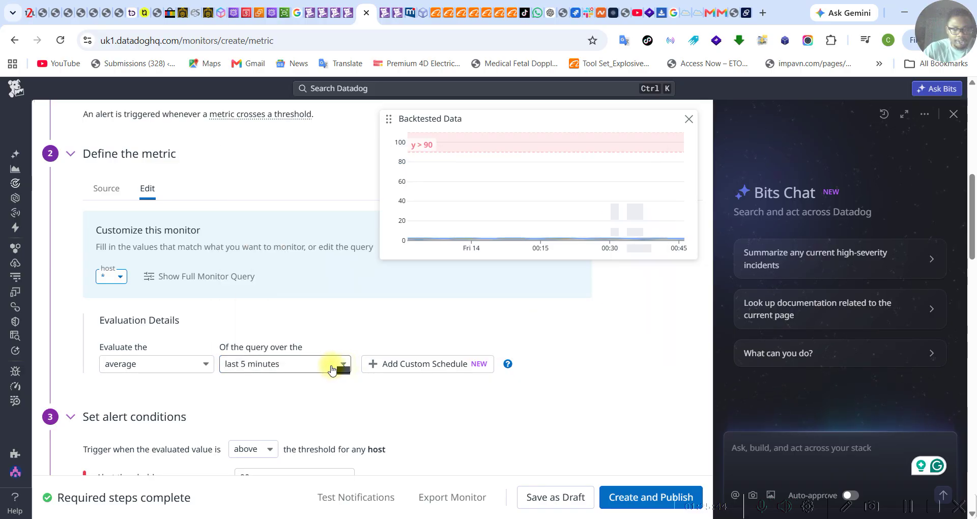
pyautogui.click(326, 367)
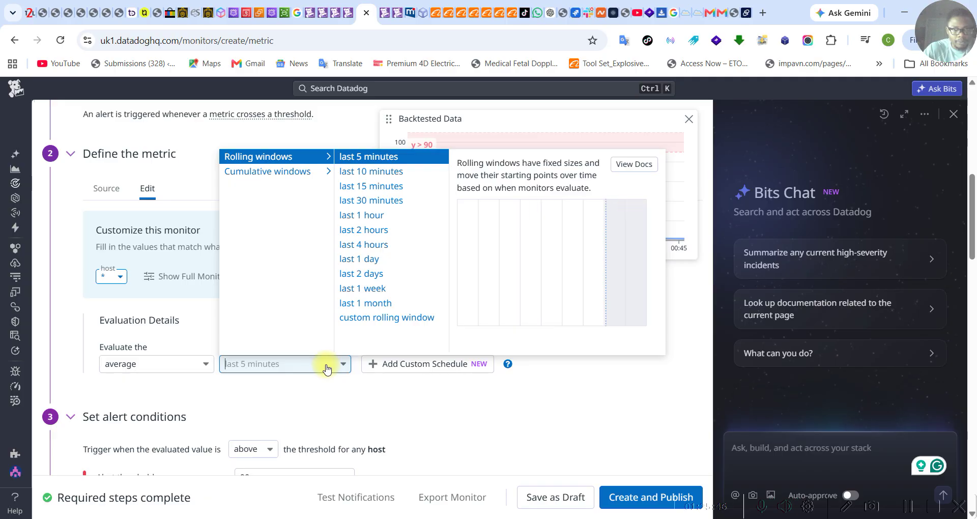
pyautogui.click(370, 173)
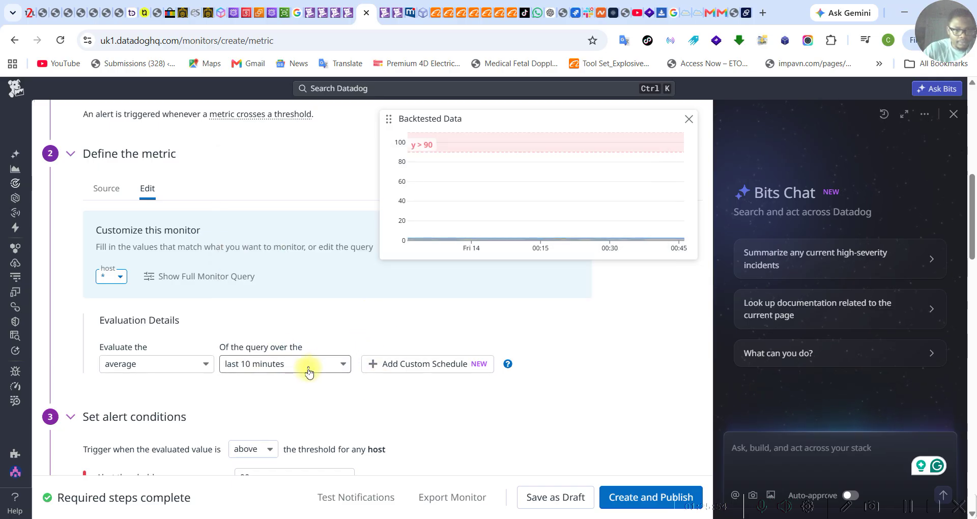
# Set the monitor's alert threshold to 80 and go over the alert and warning threshold settings
pyautogui.scroll(-1, 309, 374)
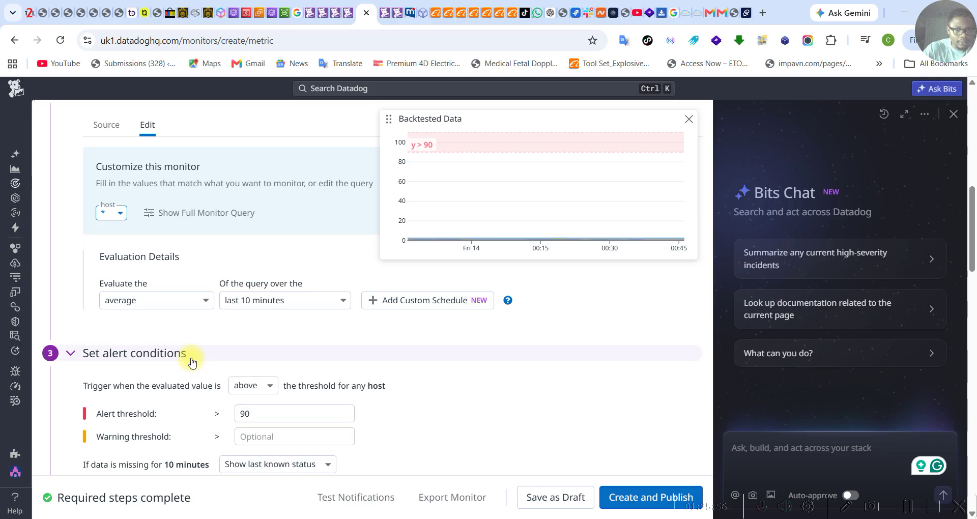
pyautogui.scroll(-1, 192, 361)
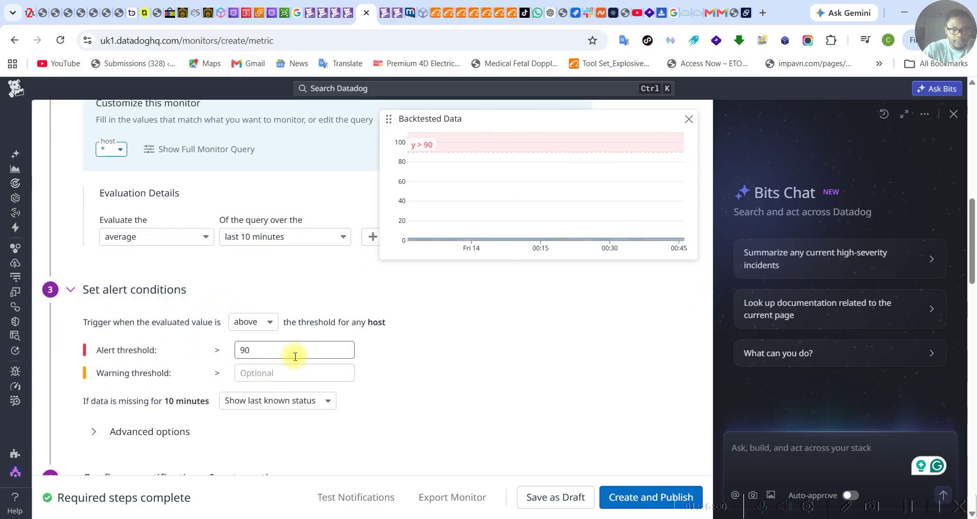
pyautogui.click(272, 349)
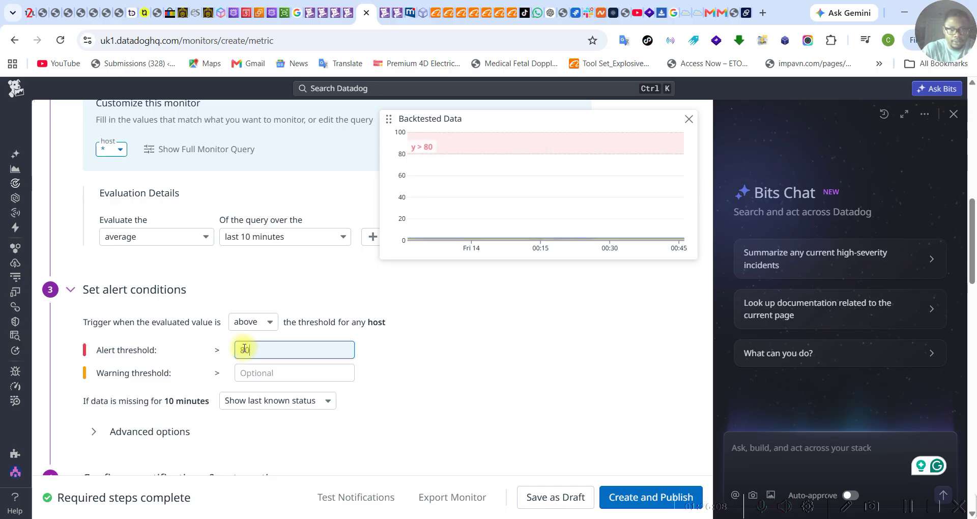
pyautogui.click(279, 372)
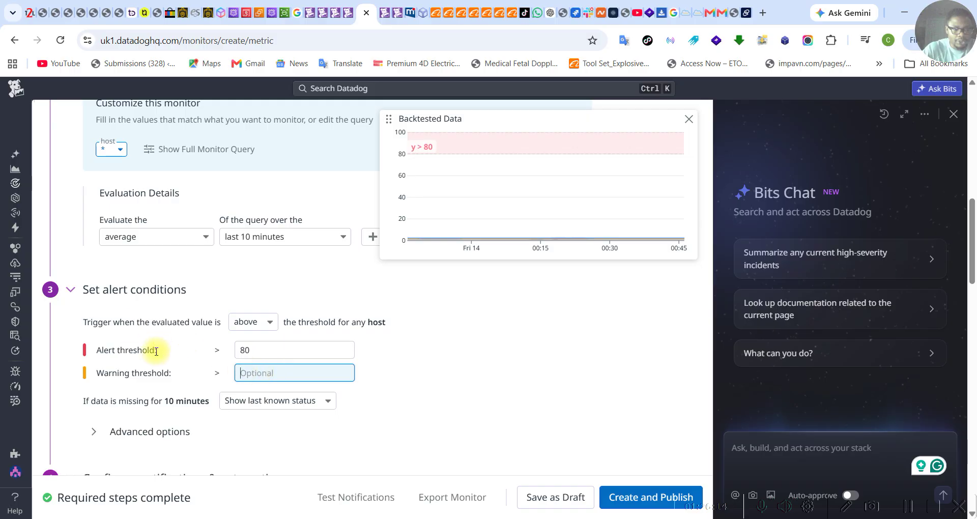
pyautogui.moveTo(159, 352); pyautogui.dragTo(87, 348)
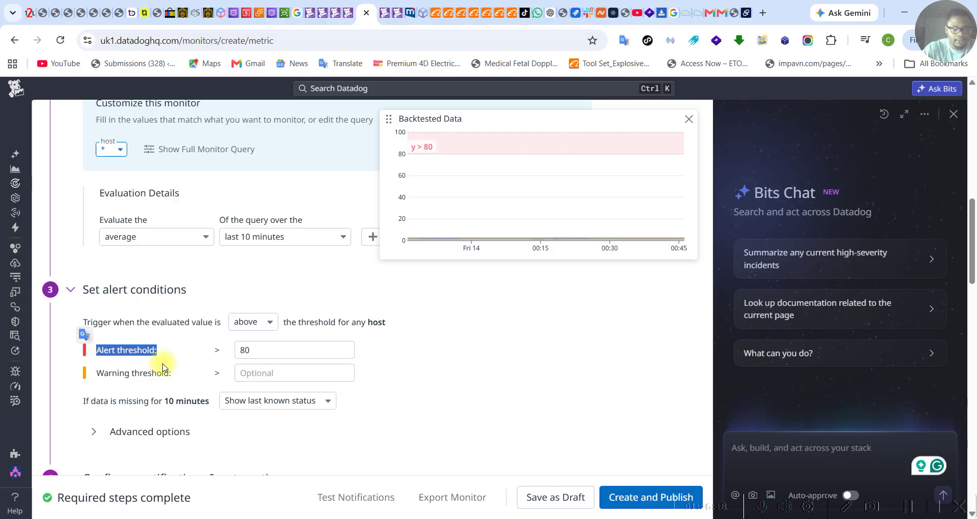
pyautogui.moveTo(173, 379); pyautogui.dragTo(95, 373)
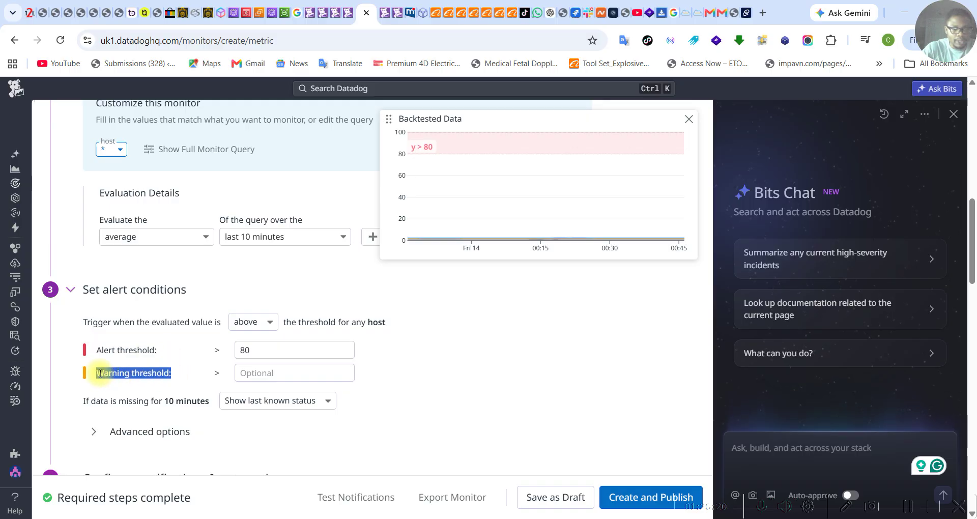
# Set the monitor's warning threshold to 65 alongside the alert threshold of 80
pyautogui.click(266, 353)
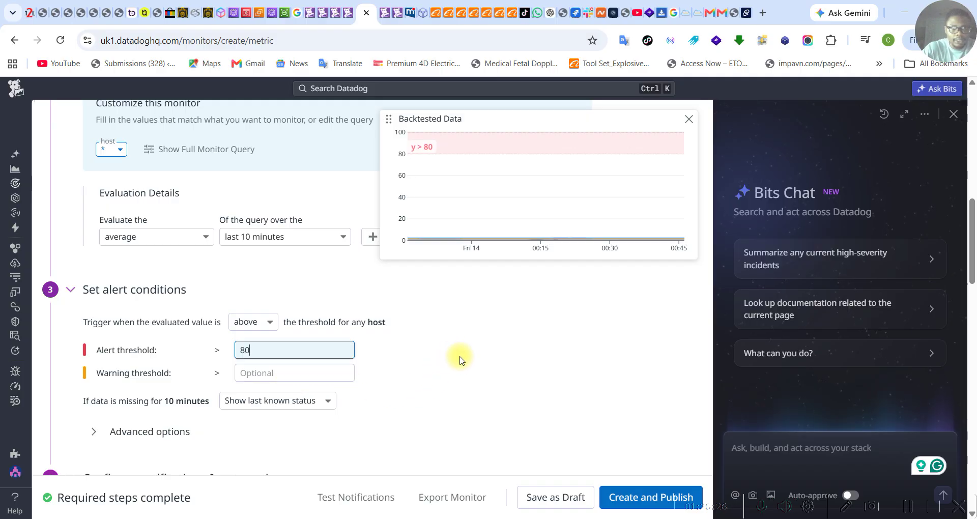
pyautogui.click(273, 372)
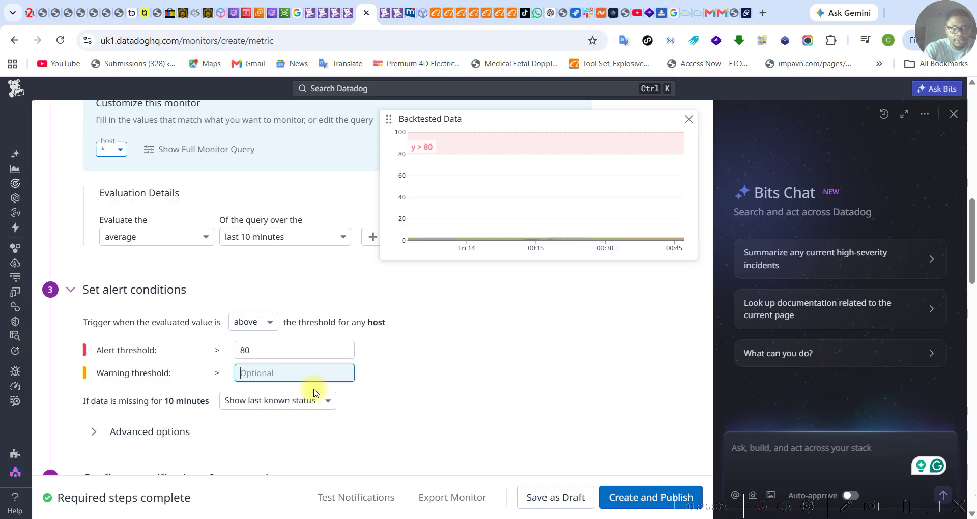
pyautogui.write('65')
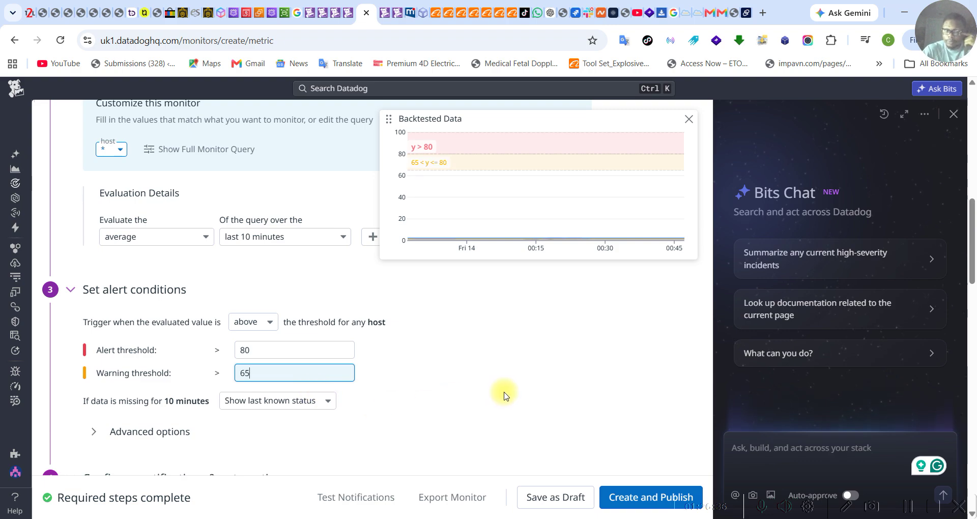
pyautogui.click(526, 383)
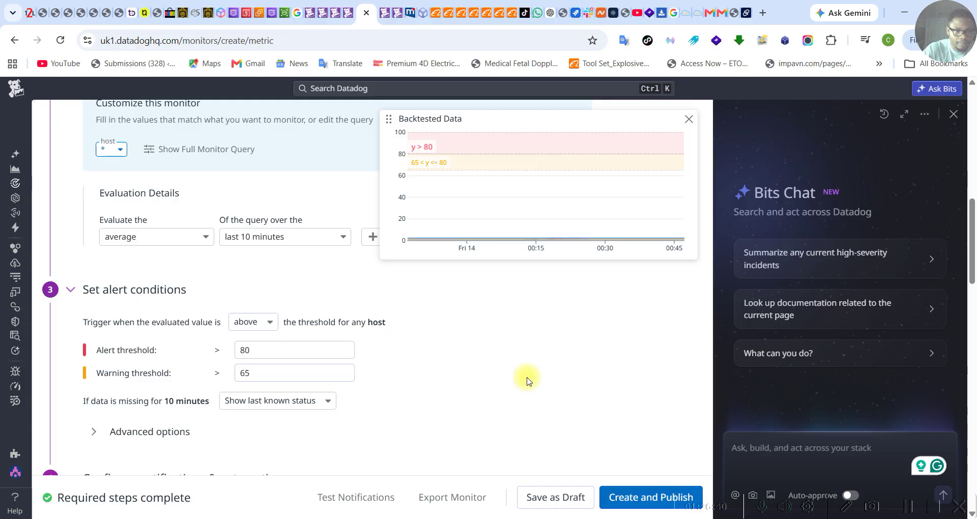
# Review the missing-data setting, recipient summary, monitor name and the template's notification message with its runbook
pyautogui.scroll(-1, 527, 381)
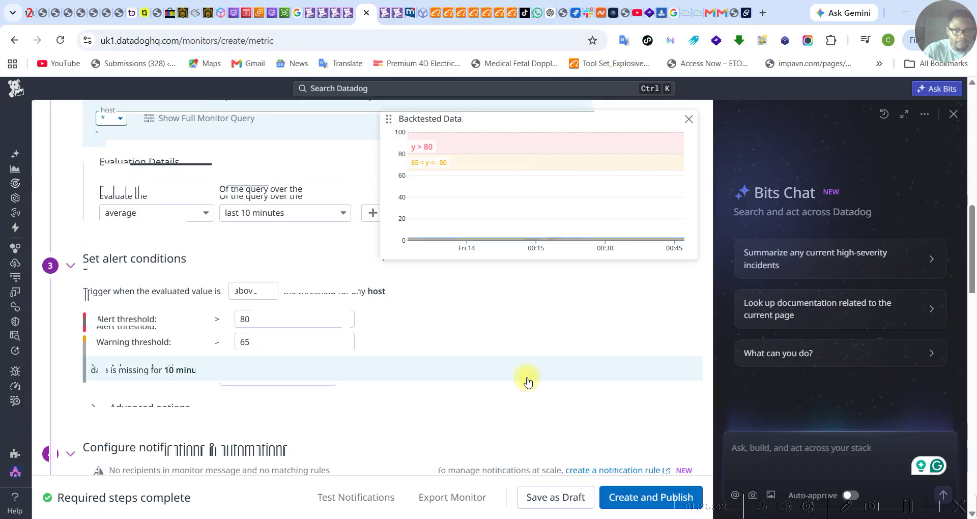
pyautogui.scroll(-1, 527, 382)
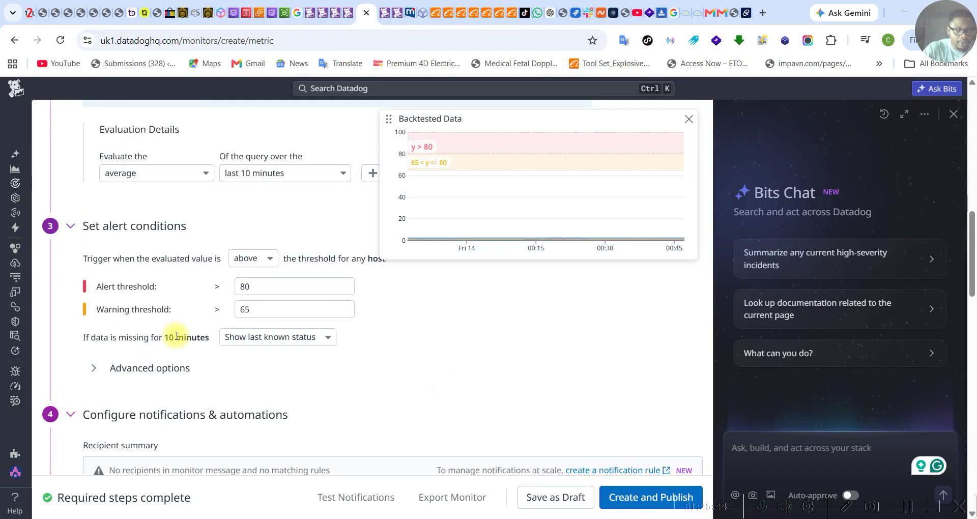
pyautogui.scroll(-2, 215, 371)
pyautogui.scroll(-2, 131, 343)
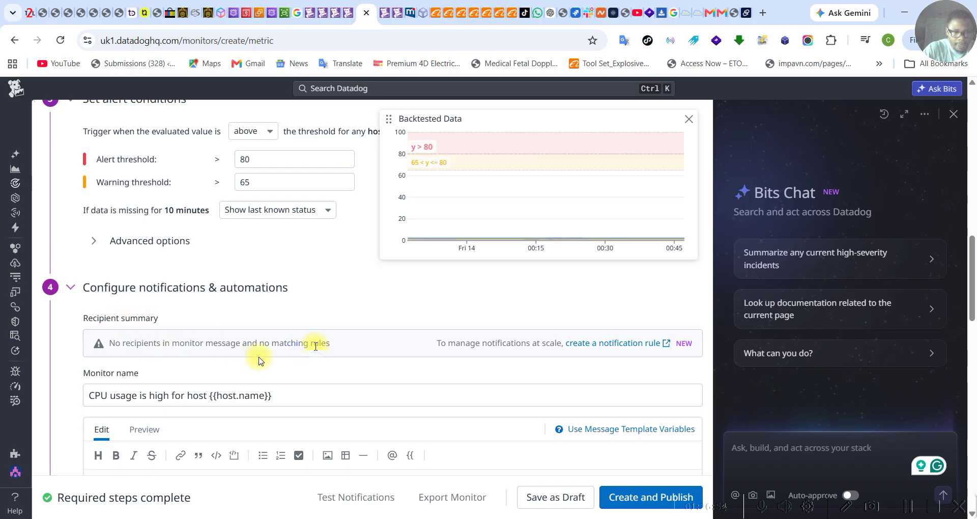
pyautogui.scroll(-1, 280, 313)
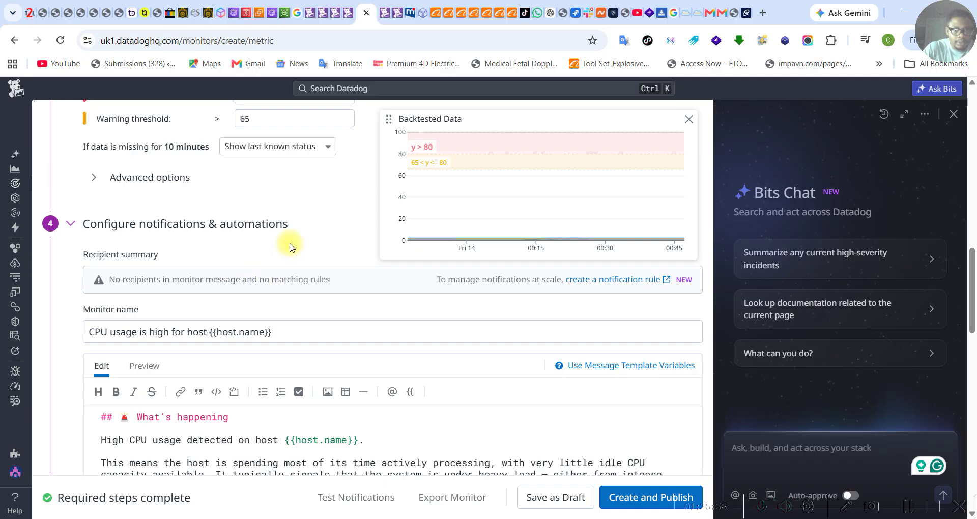
pyautogui.scroll(-2, 314, 321)
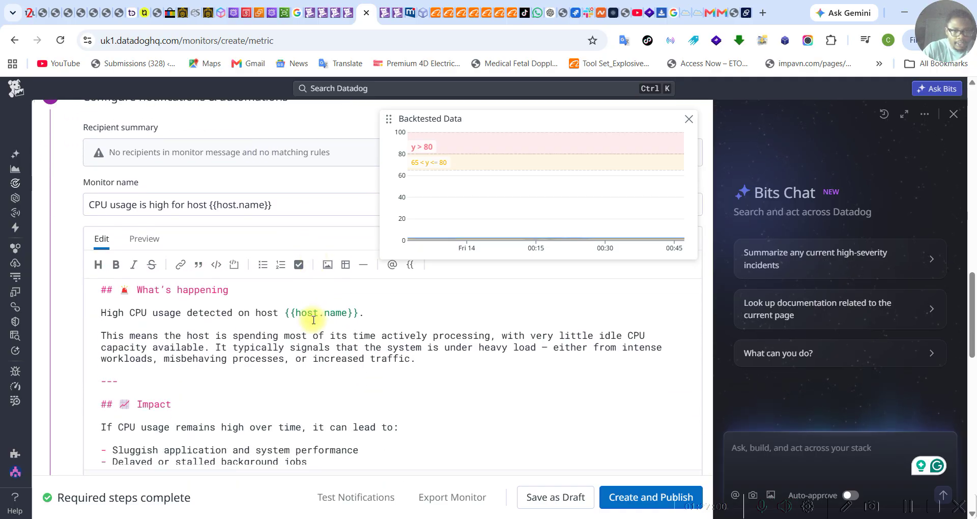
pyautogui.scroll(-2, 229, 346)
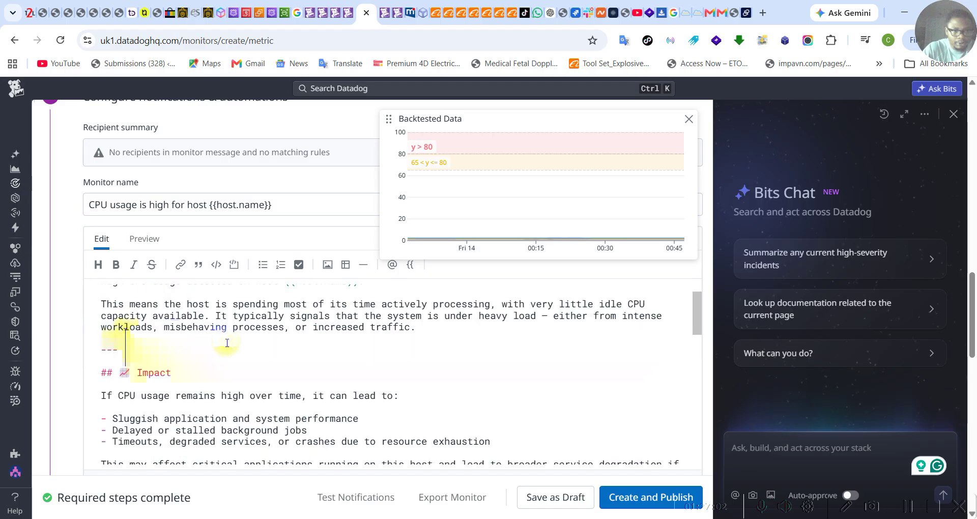
pyautogui.scroll(-7, 262, 327)
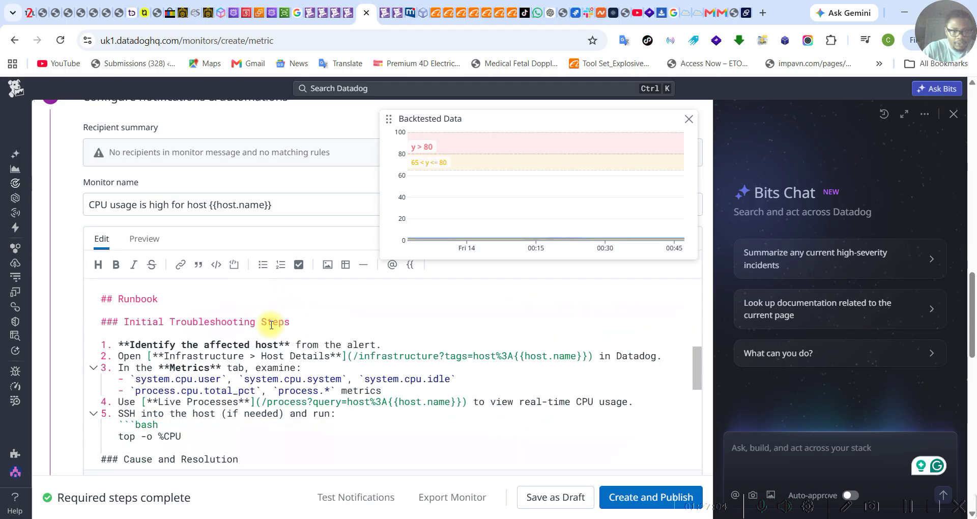
pyautogui.scroll(-10, 271, 322)
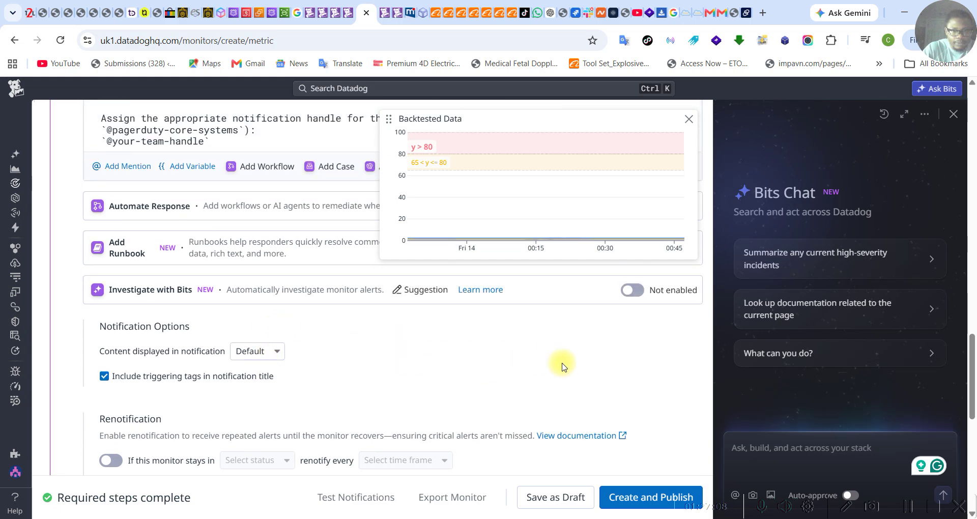
# Look over the message's notification handles, the automated response options, the aggregation and the permissions and audit settings
pyautogui.scroll(2, 515, 354)
pyautogui.scroll(2, 515, 354)
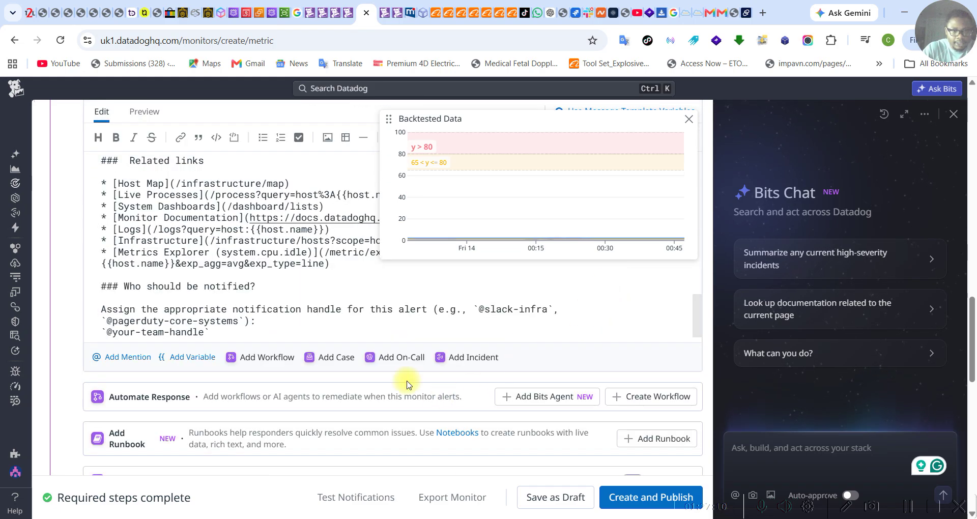
pyautogui.scroll(2, 266, 272)
pyautogui.scroll(1, 263, 277)
pyautogui.scroll(-10, 279, 356)
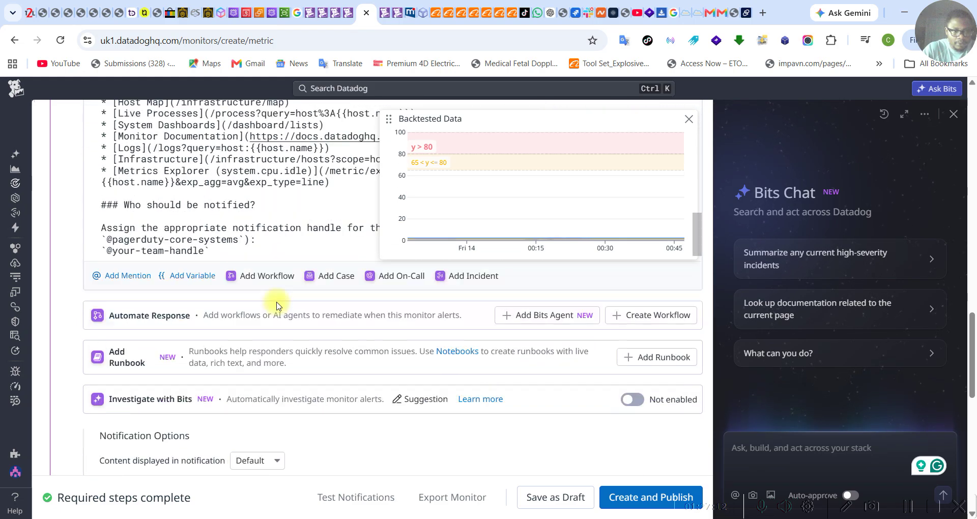
pyautogui.scroll(1, 290, 341)
pyautogui.scroll(-4, 291, 341)
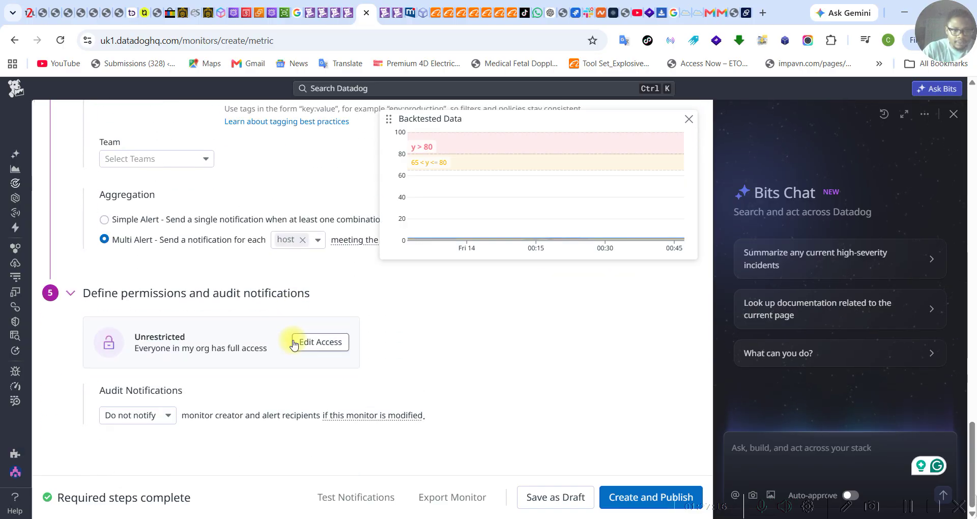
pyautogui.scroll(20, 293, 344)
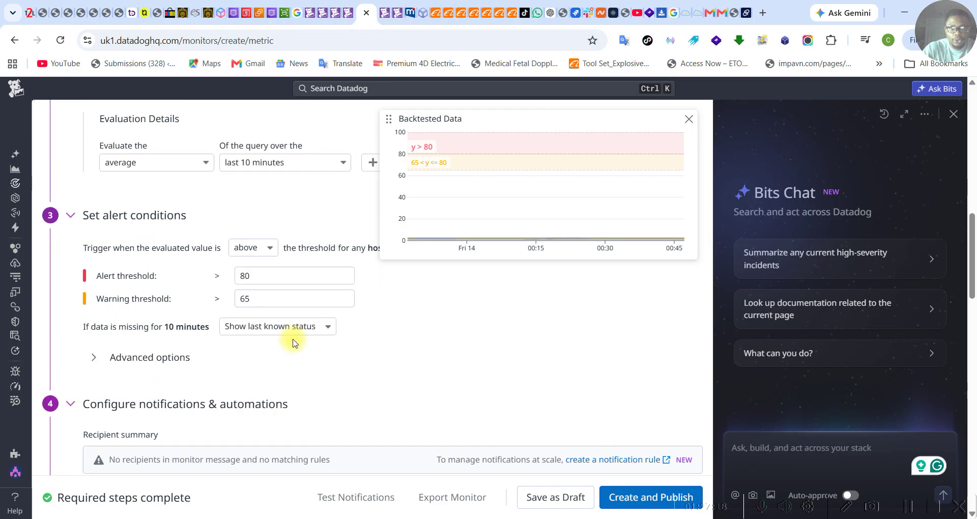
pyautogui.scroll(15, 293, 341)
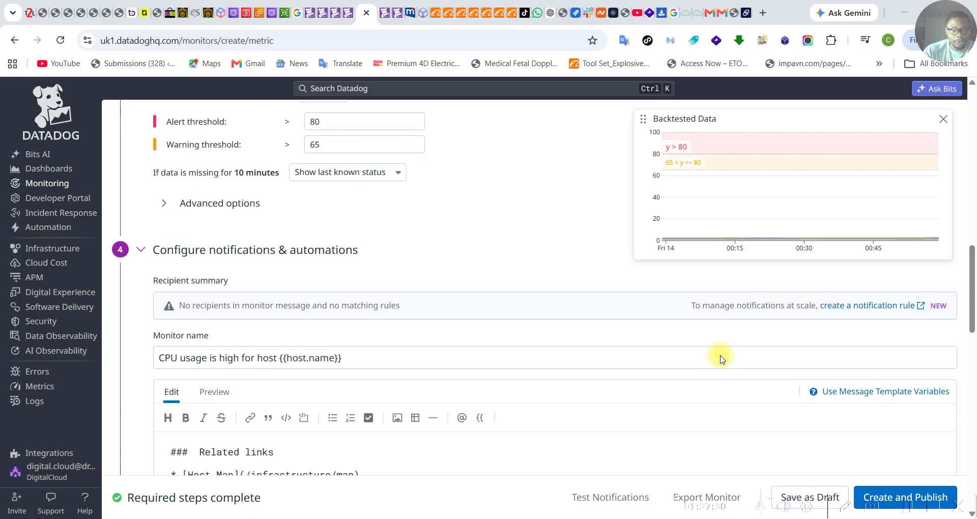
# Recheck the message's related links, the alert conditions, the evaluation details, the detection method and the monitor preview graph
pyautogui.scroll(-5, 721, 359)
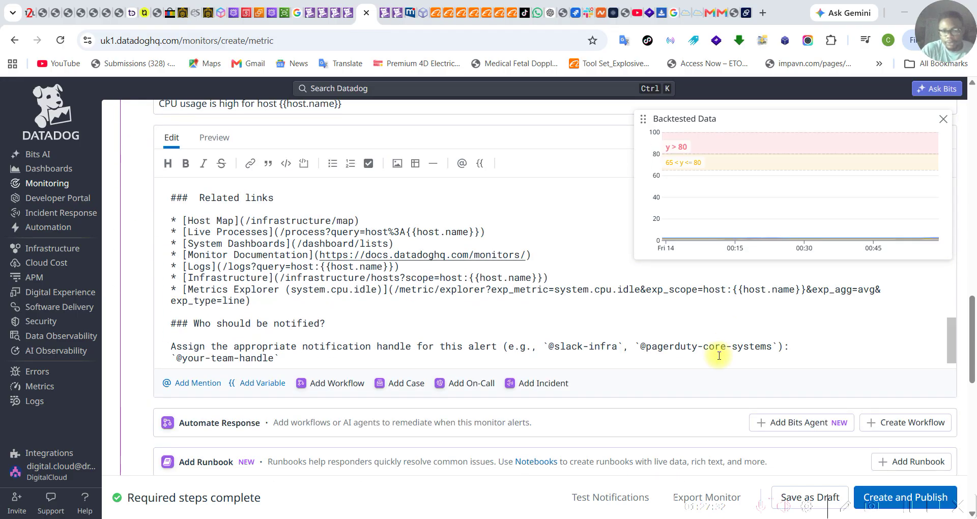
pyautogui.scroll(-1, 702, 352)
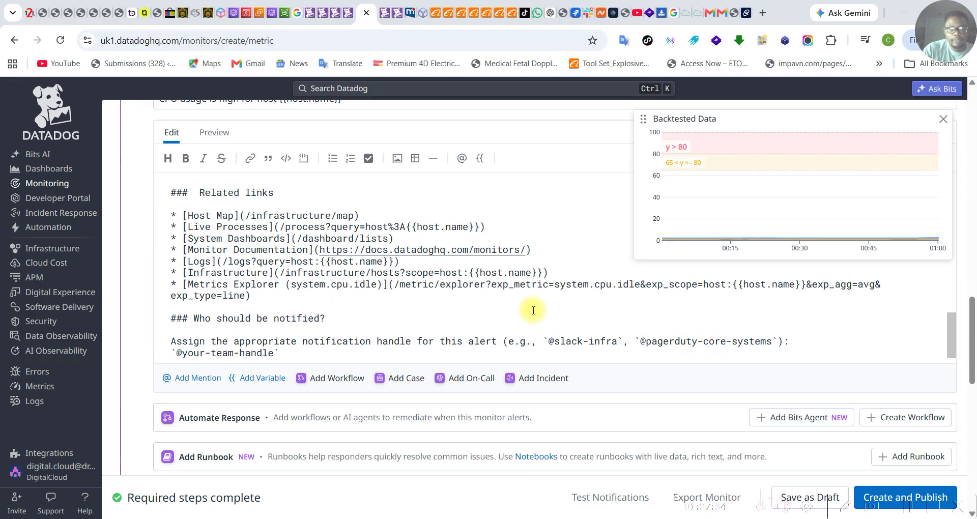
pyautogui.scroll(1, 533, 310)
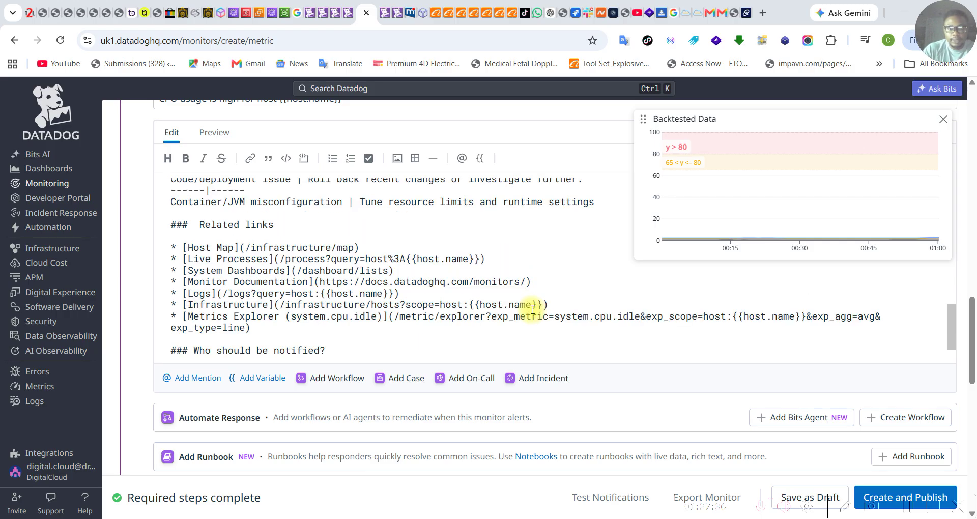
pyautogui.scroll(-3, 532, 322)
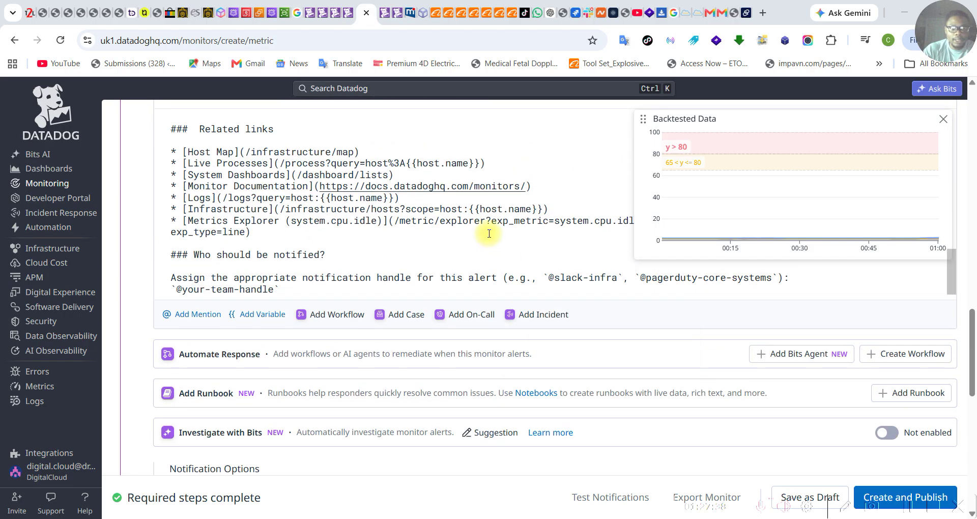
pyautogui.scroll(5, 510, 305)
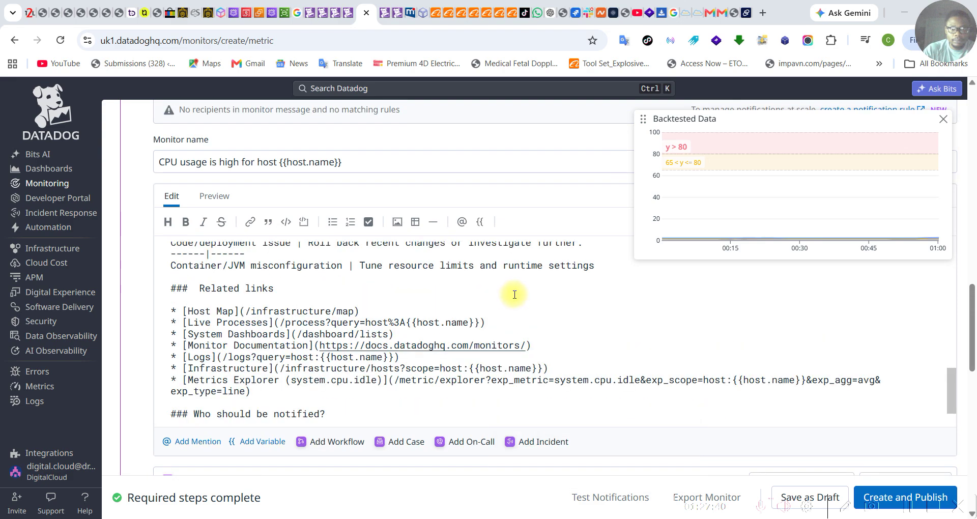
pyautogui.scroll(10, 514, 296)
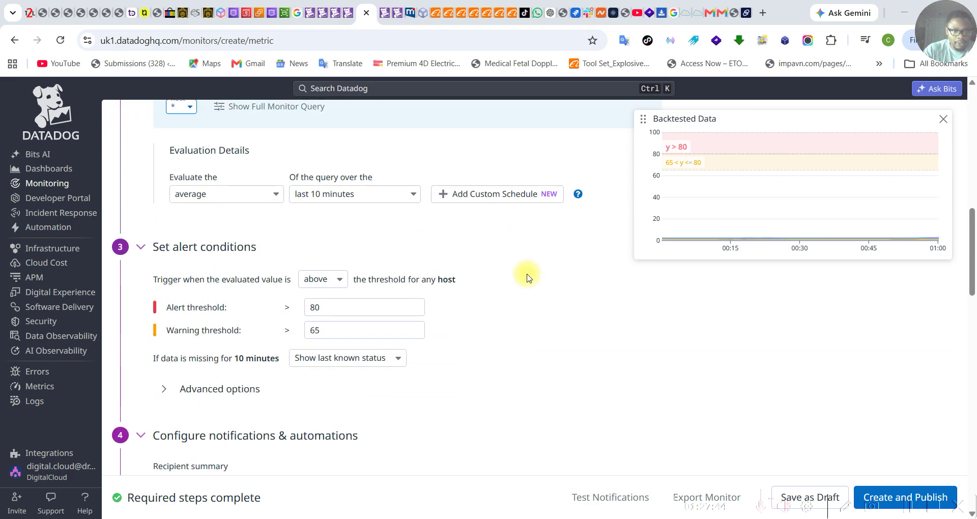
pyautogui.scroll(1, 527, 277)
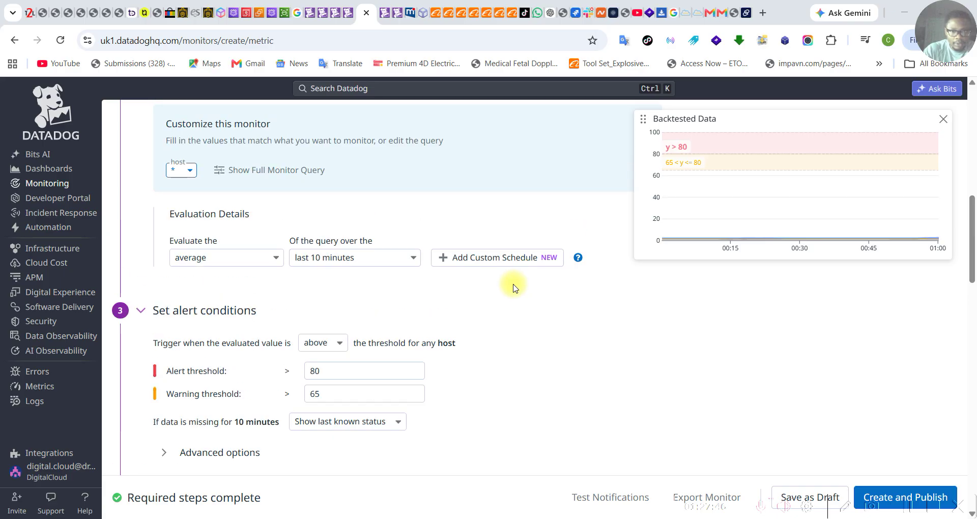
pyautogui.scroll(3, 512, 277)
pyautogui.scroll(2, 512, 278)
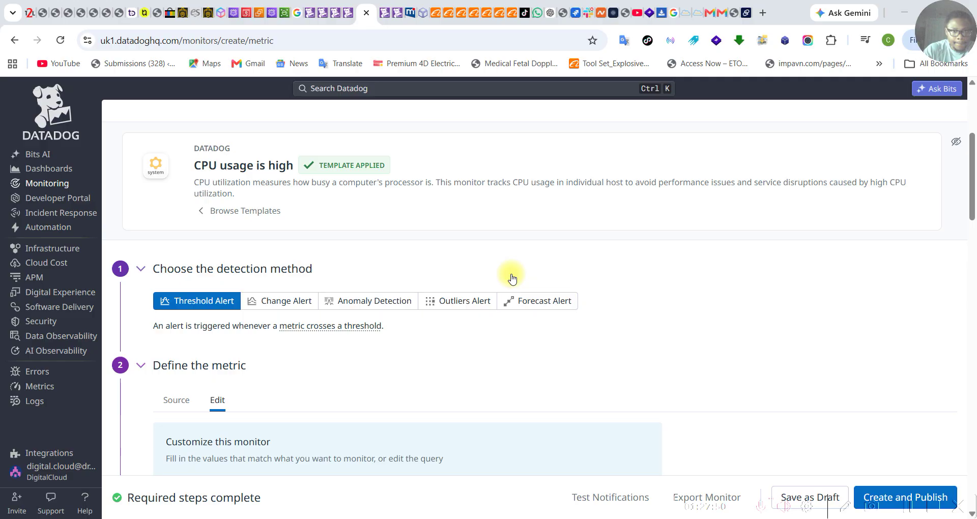
pyautogui.scroll(2, 512, 278)
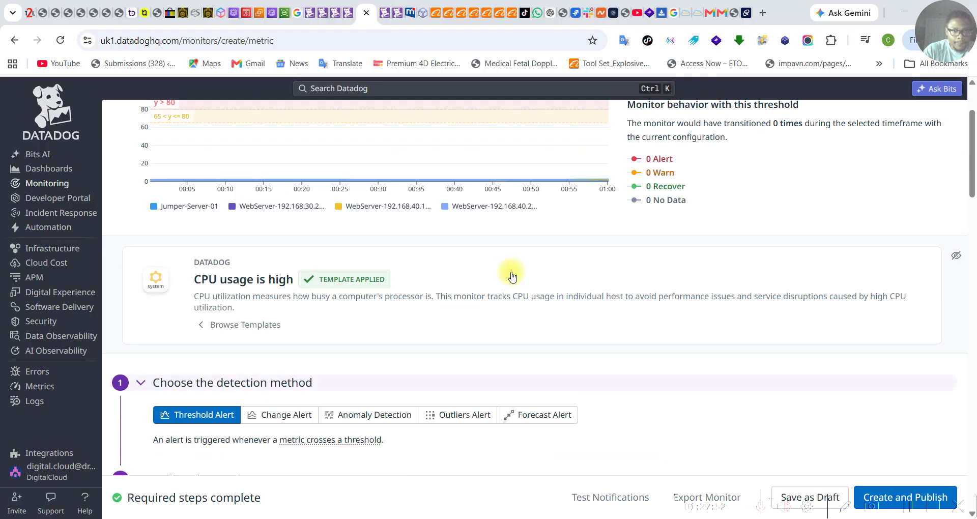
pyautogui.scroll(1, 511, 277)
# Enable renotification every 30 minutes while the monitor stays in Alert or No Data
pyautogui.scroll(-7, 513, 277)
pyautogui.scroll(-15, 513, 277)
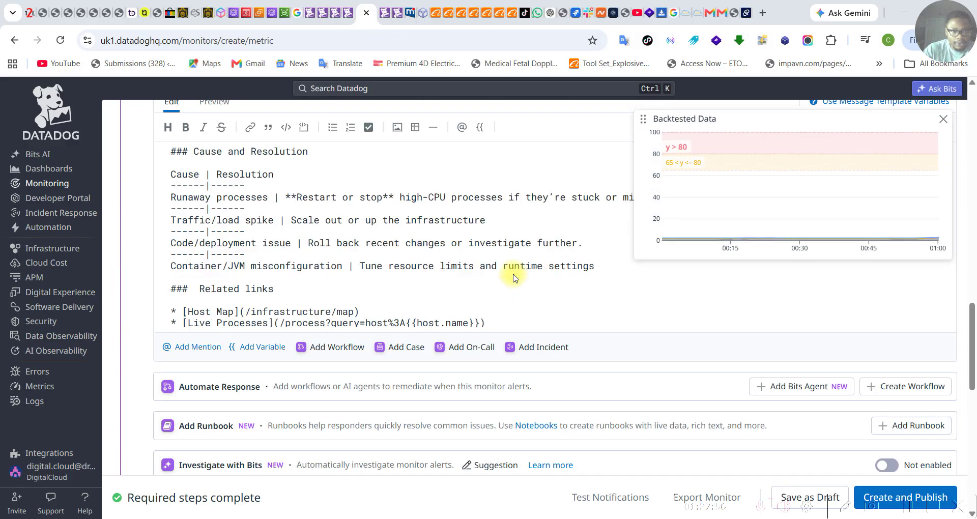
pyautogui.scroll(-3, 523, 315)
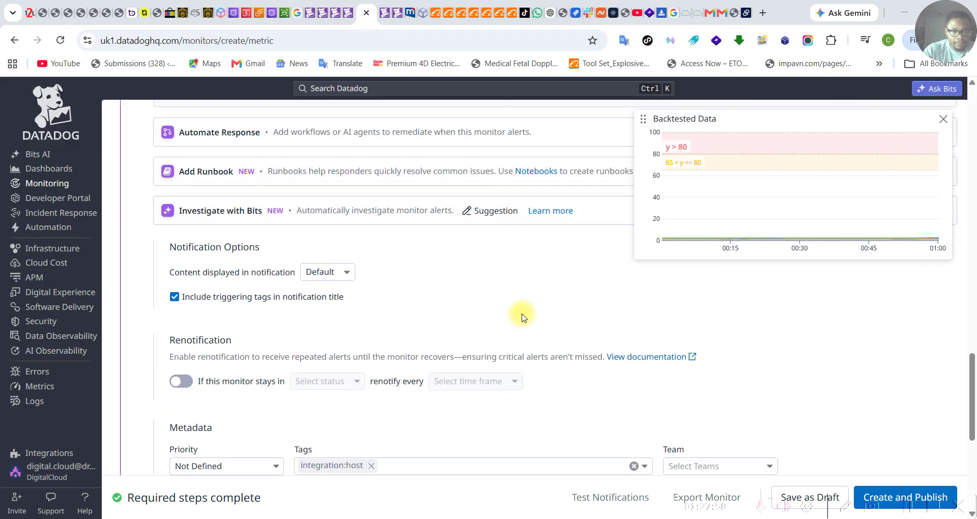
pyautogui.scroll(-2, 524, 316)
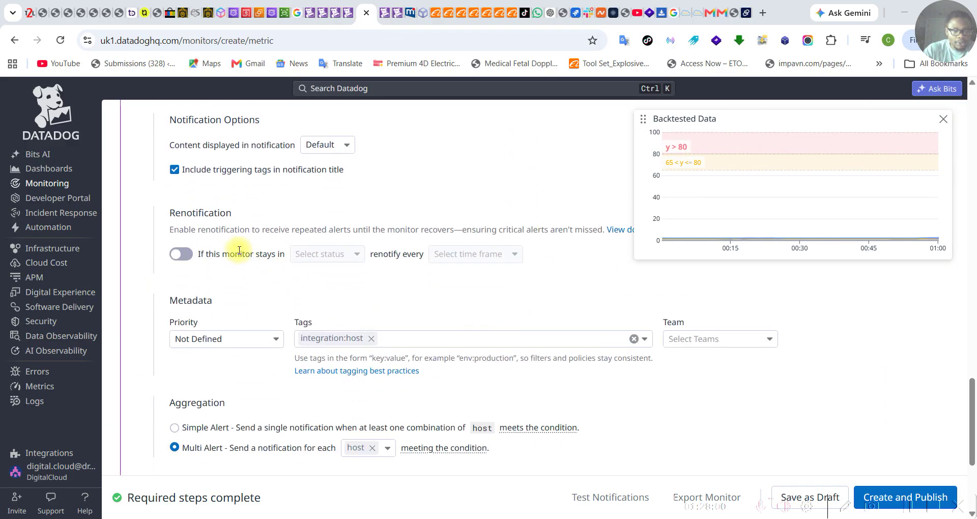
pyautogui.click(186, 258)
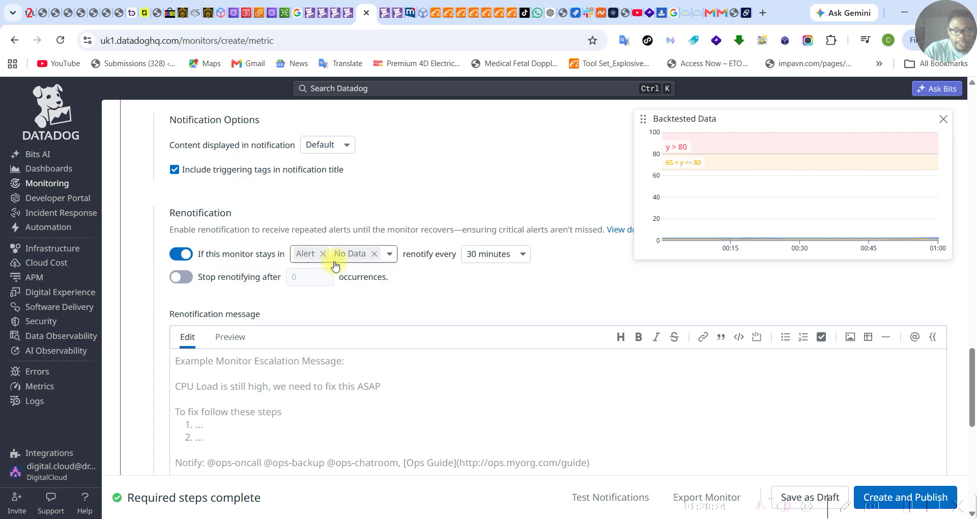
pyautogui.click(524, 256)
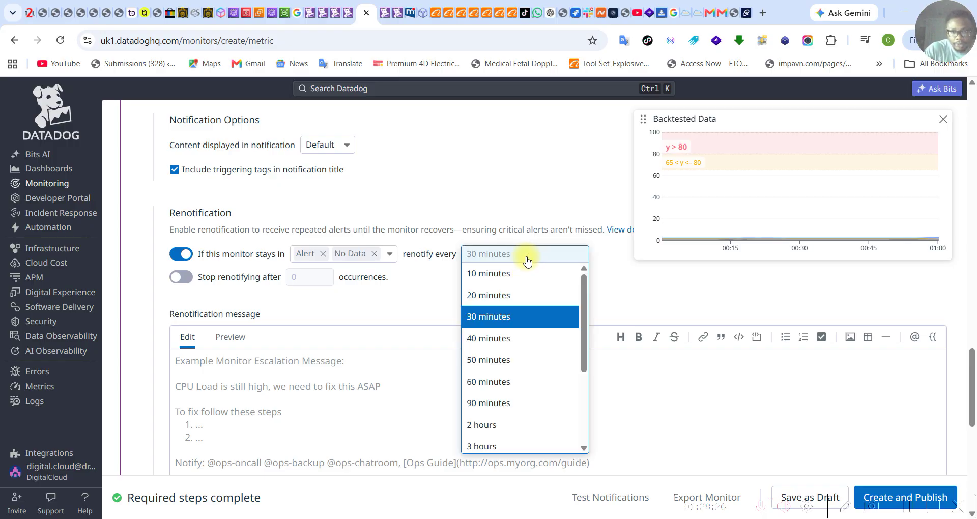
pyautogui.click(452, 298)
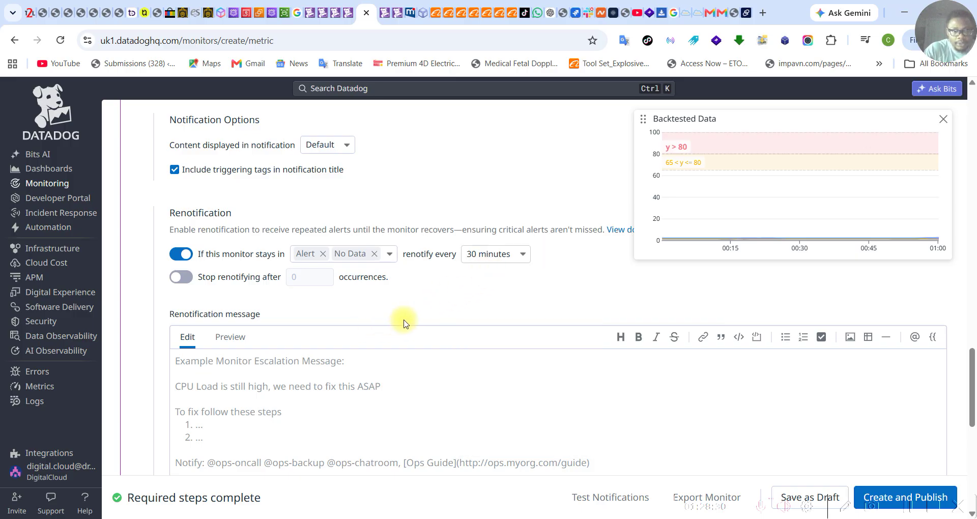
# Add the tag monitor_pack:apm to the monitor's metadata
pyautogui.scroll(-5, 379, 324)
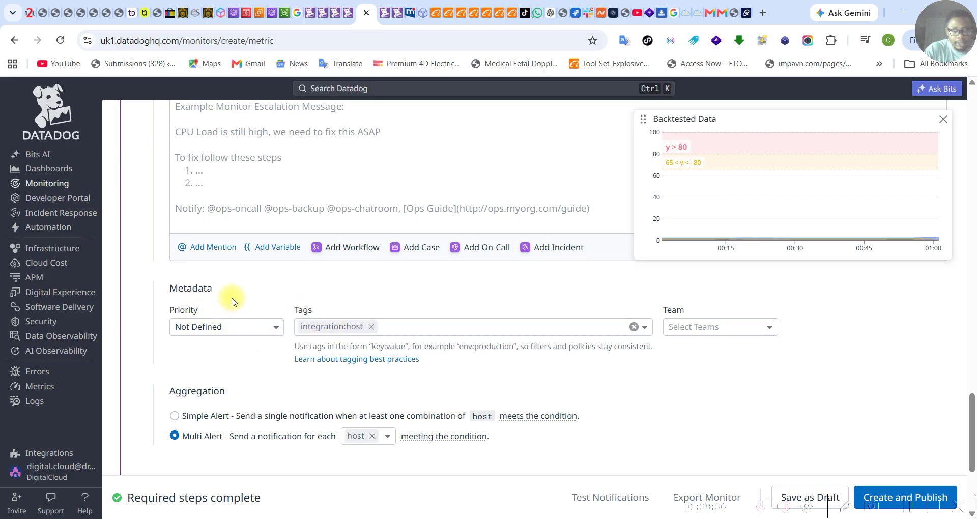
pyautogui.click(498, 330)
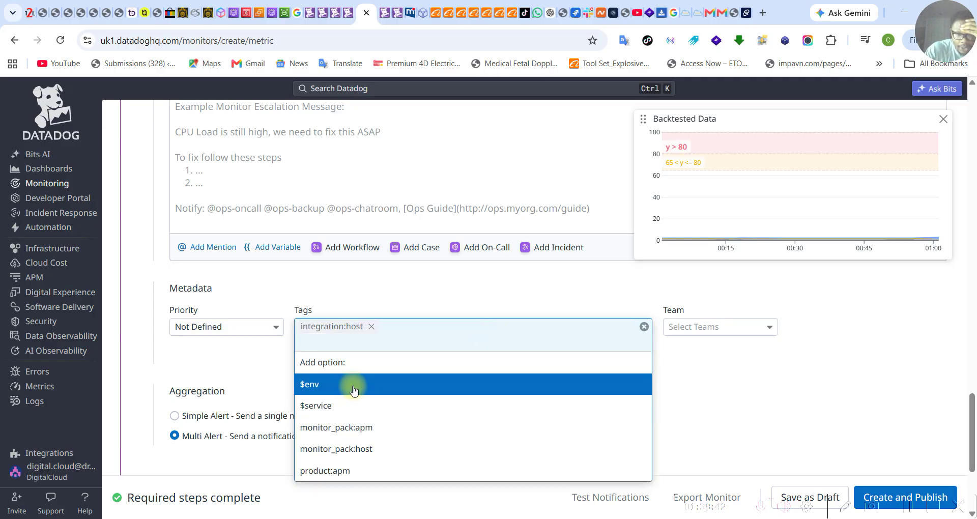
pyautogui.click(345, 428)
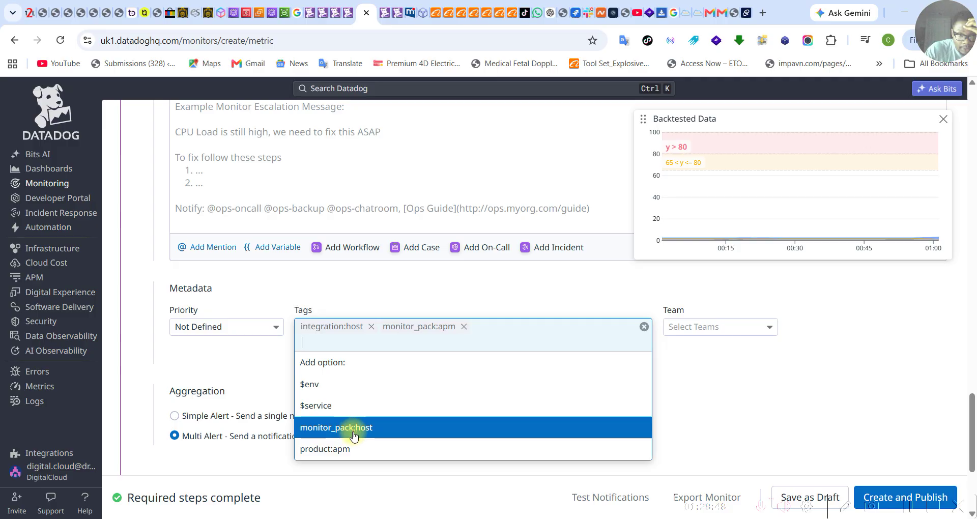
# Add the tags monitor_pack:host and product:apm to the monitor's metadata
pyautogui.click(355, 430)
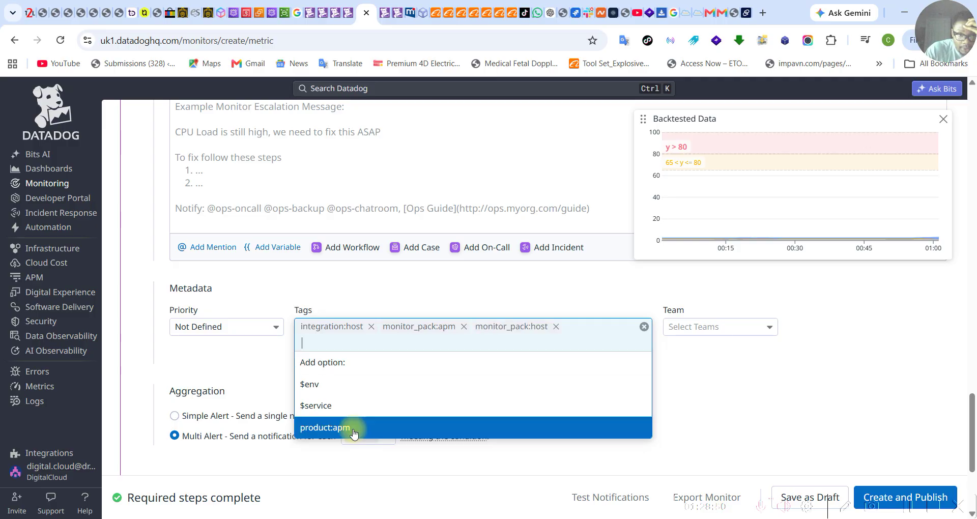
pyautogui.click(355, 430)
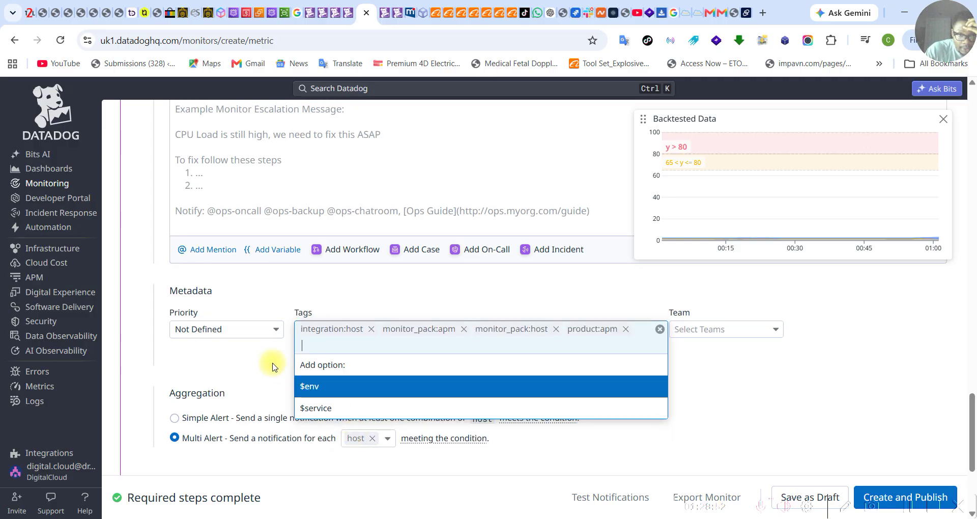
pyautogui.click(254, 352)
# Review the monitor's renotification settings, recipient summary, tags, aggregation, permissions and audit notification settings
pyautogui.scroll(10, 314, 362)
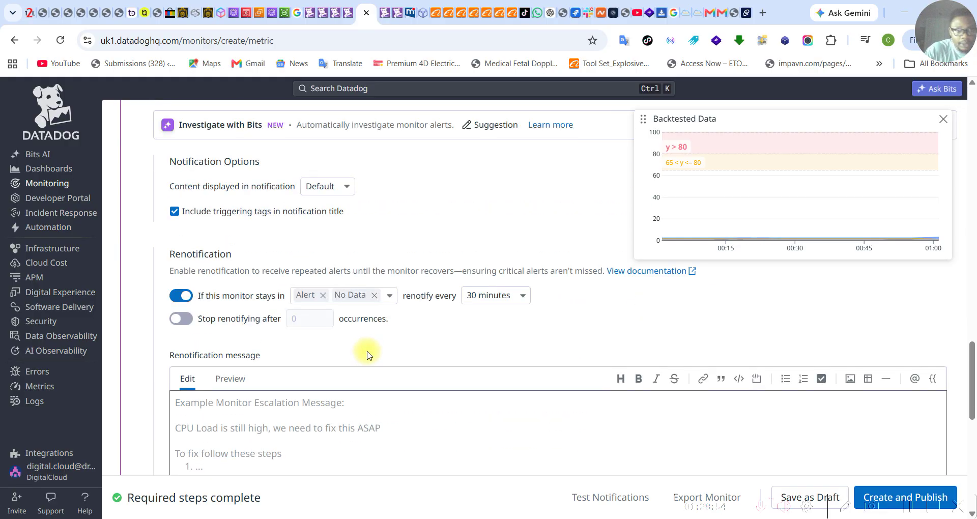
pyautogui.scroll(-4, 367, 355)
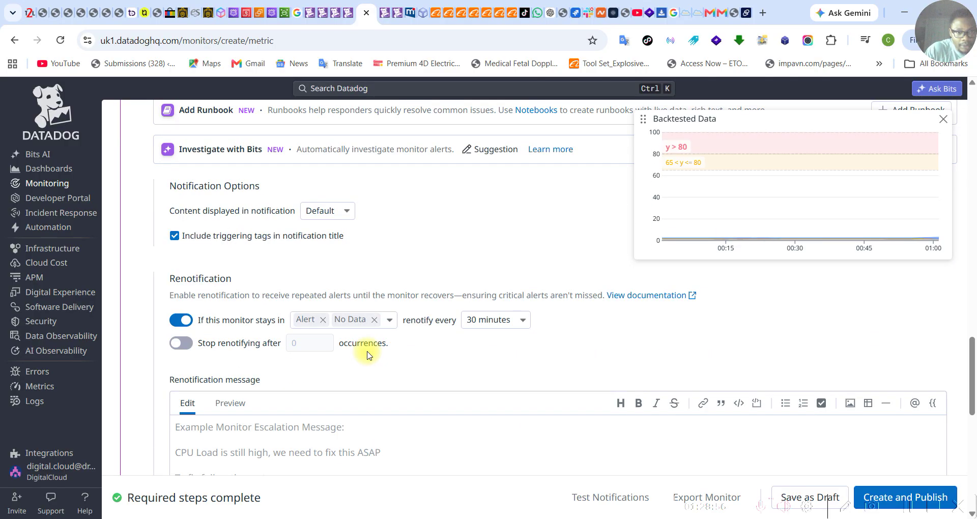
pyautogui.scroll(15, 367, 355)
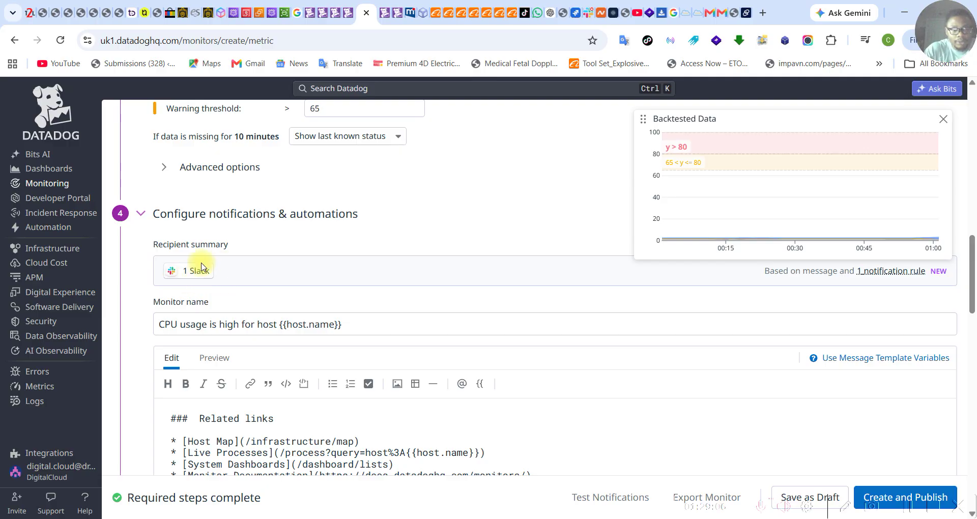
pyautogui.scroll(-3, 402, 348)
pyautogui.scroll(-15, 402, 348)
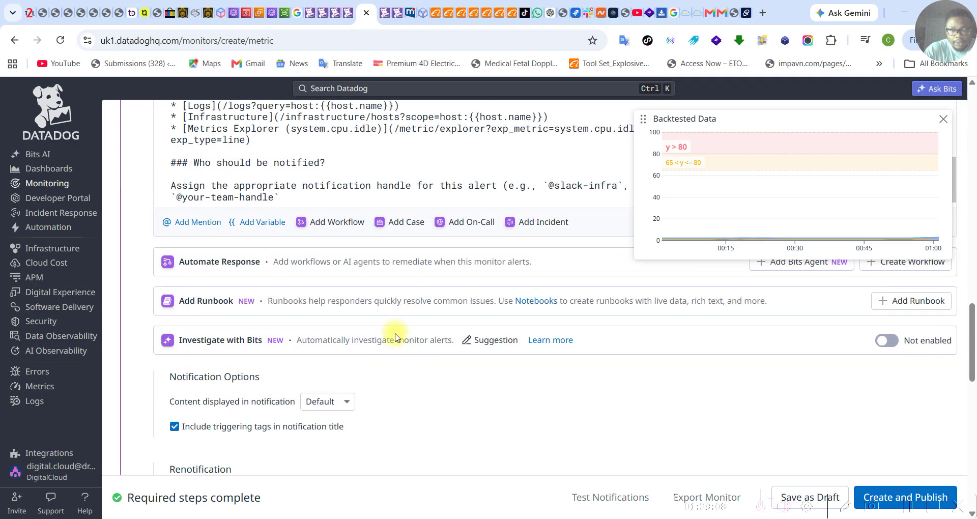
pyautogui.scroll(-4, 401, 335)
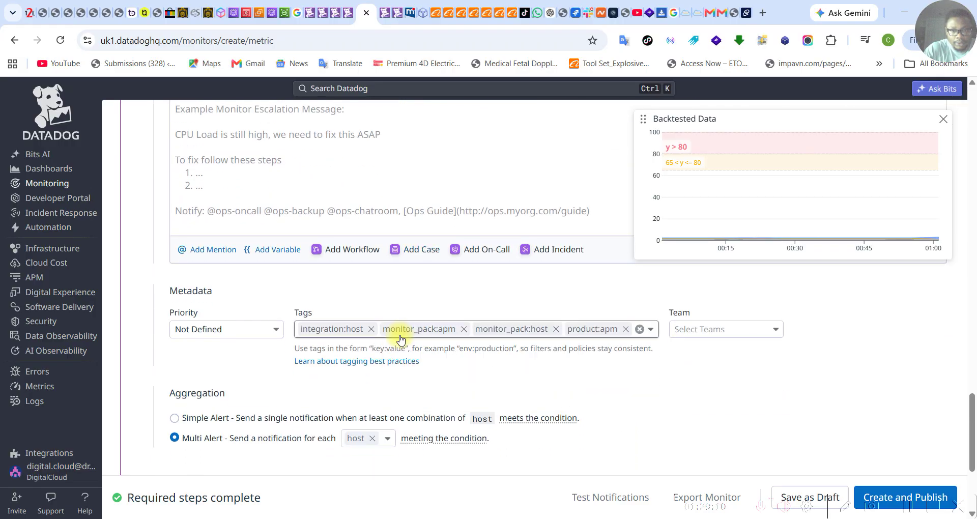
pyautogui.scroll(-1, 538, 339)
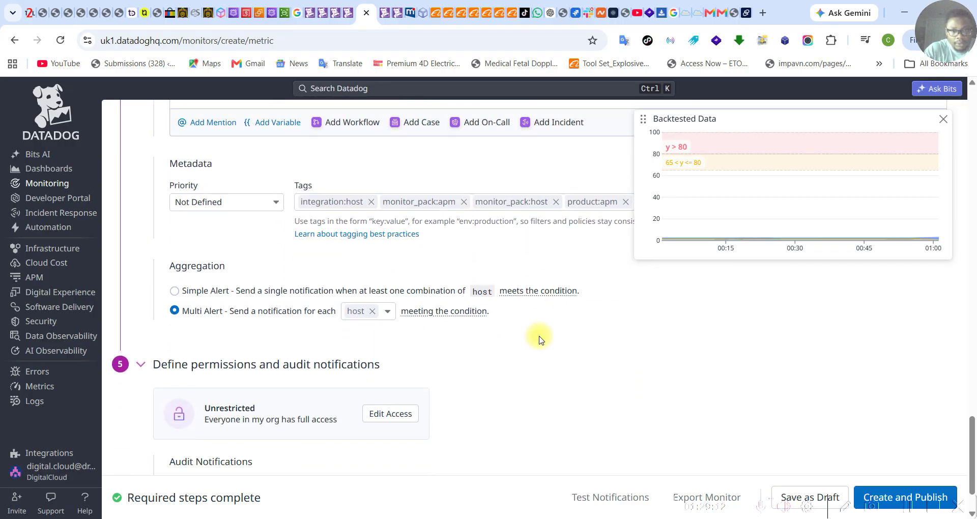
pyautogui.scroll(-2, 540, 340)
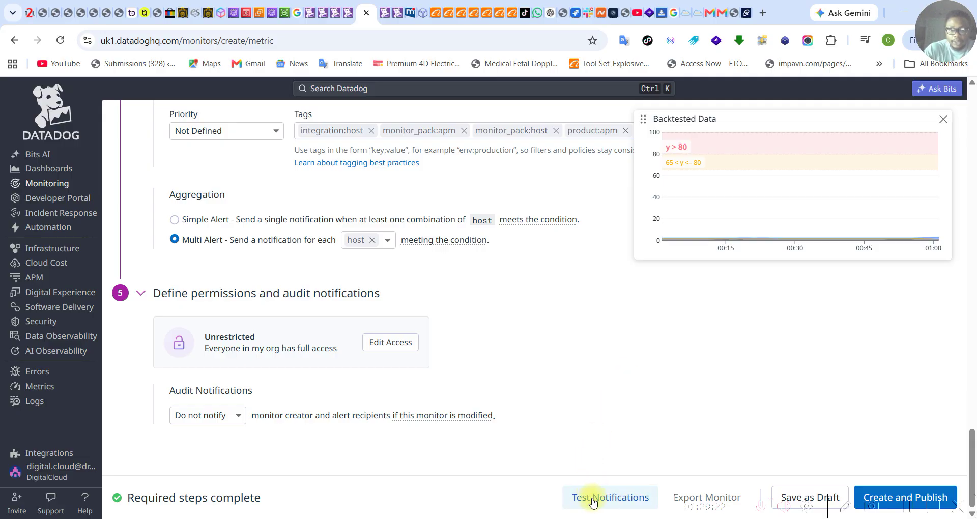
# Switch to Slack and check the existing messages in the server_watch channel
pyautogui.click(588, 13)
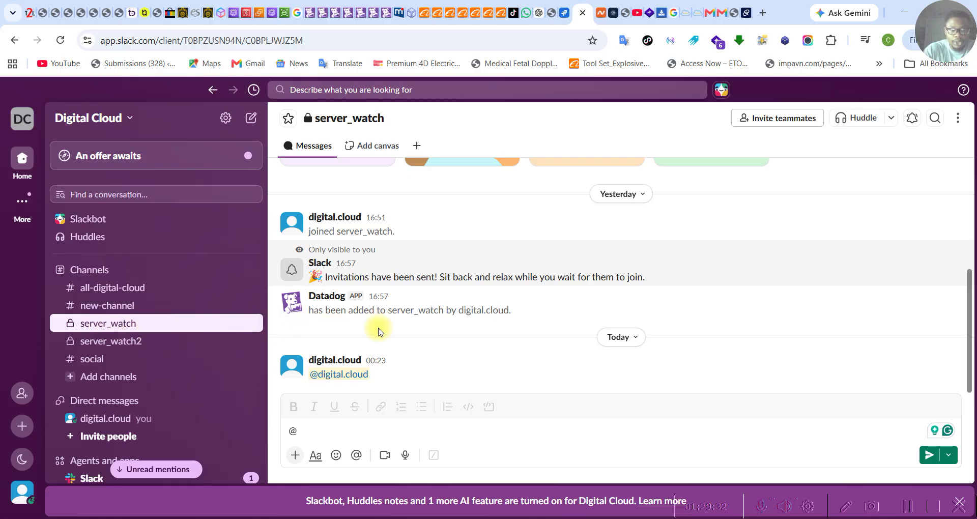
pyautogui.scroll(5, 475, 326)
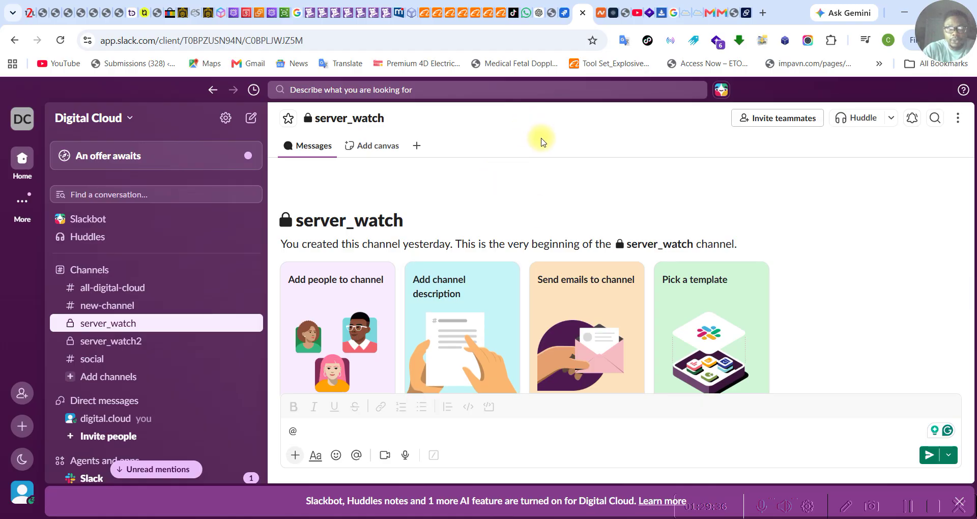
pyautogui.scroll(-5, 475, 313)
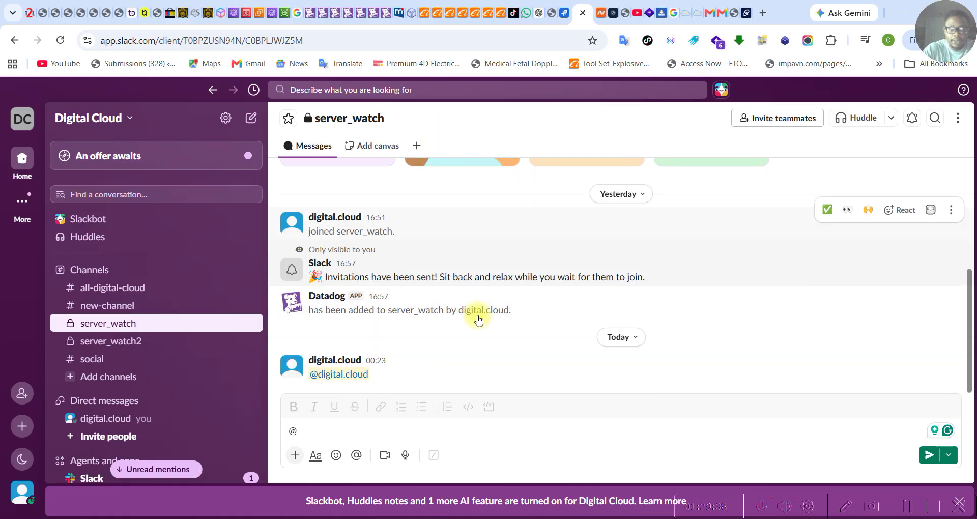
# Return to the Datadog monitor and run a test notification for only the Warn transition on host:Jumper-Server-01
pyautogui.click(360, 16)
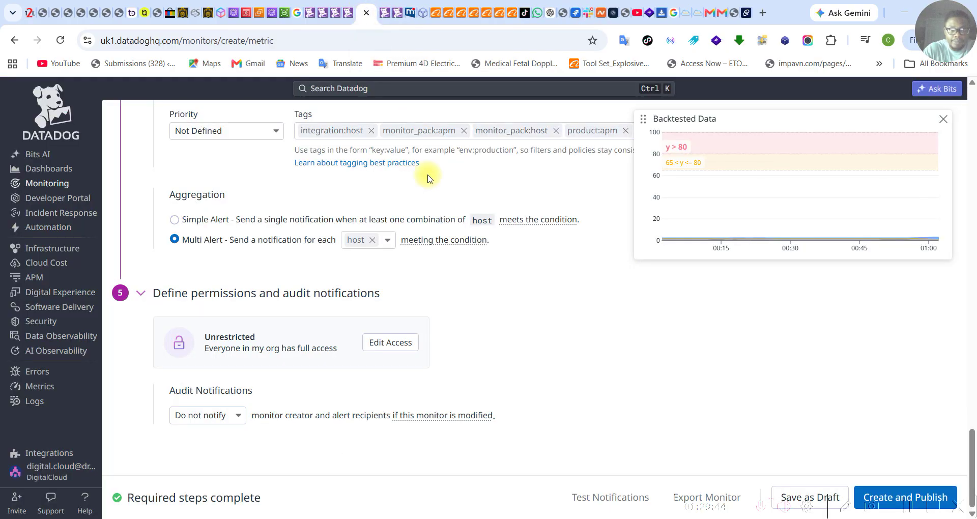
pyautogui.click(601, 498)
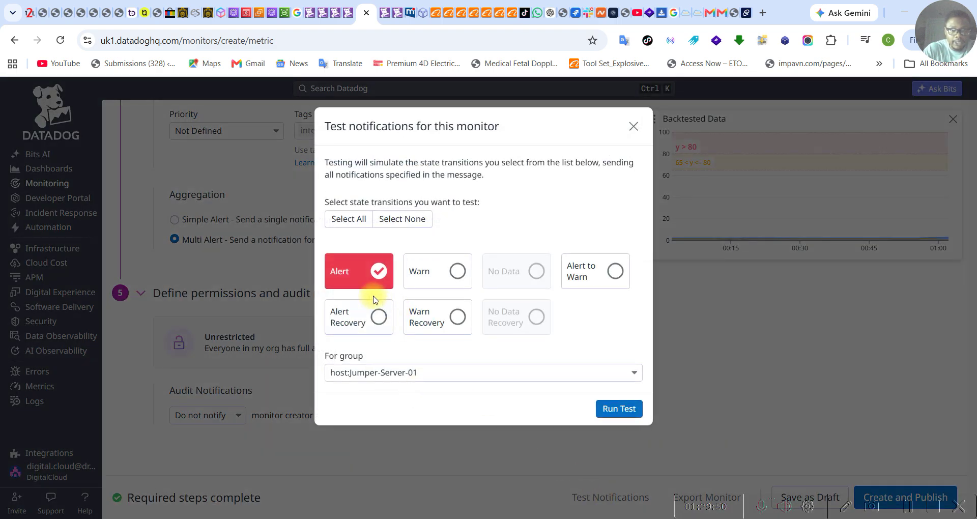
pyautogui.click(458, 273)
pyautogui.click(379, 271)
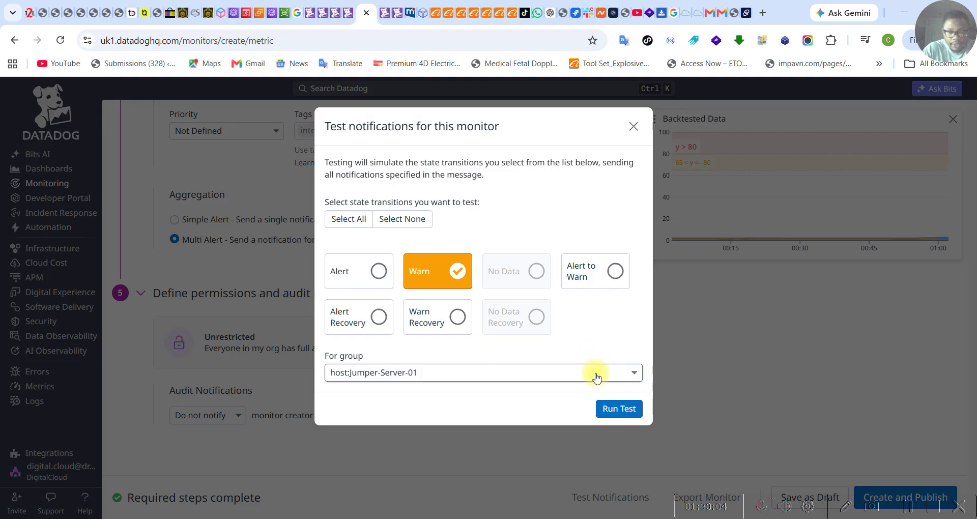
pyautogui.click(637, 375)
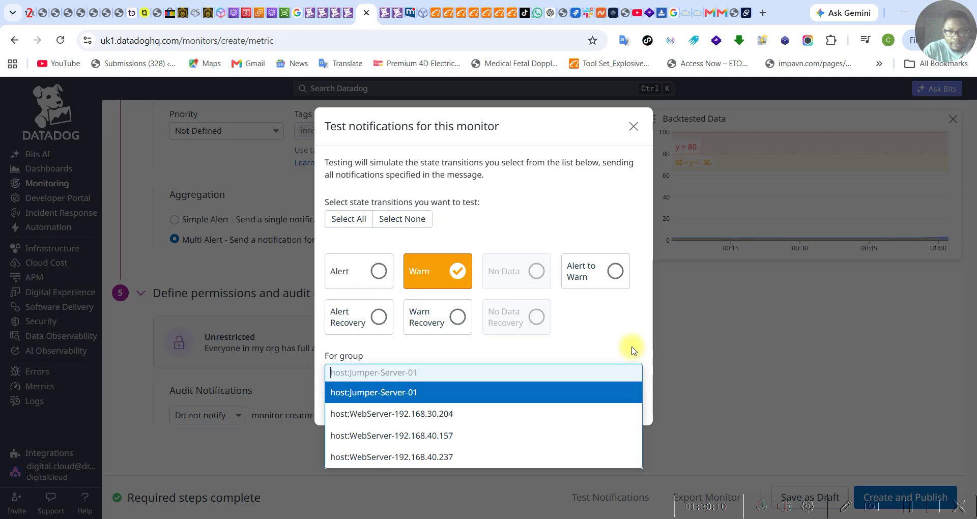
pyautogui.click(631, 348)
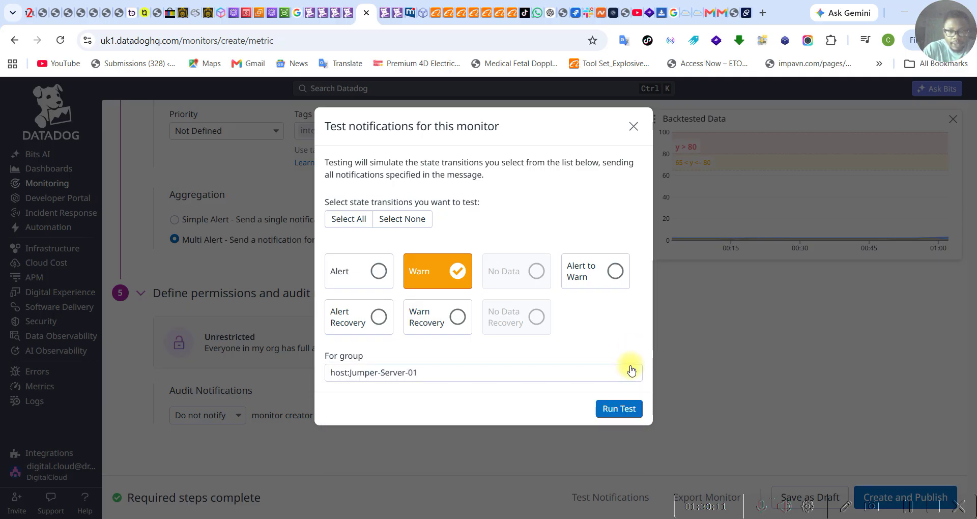
pyautogui.click(620, 410)
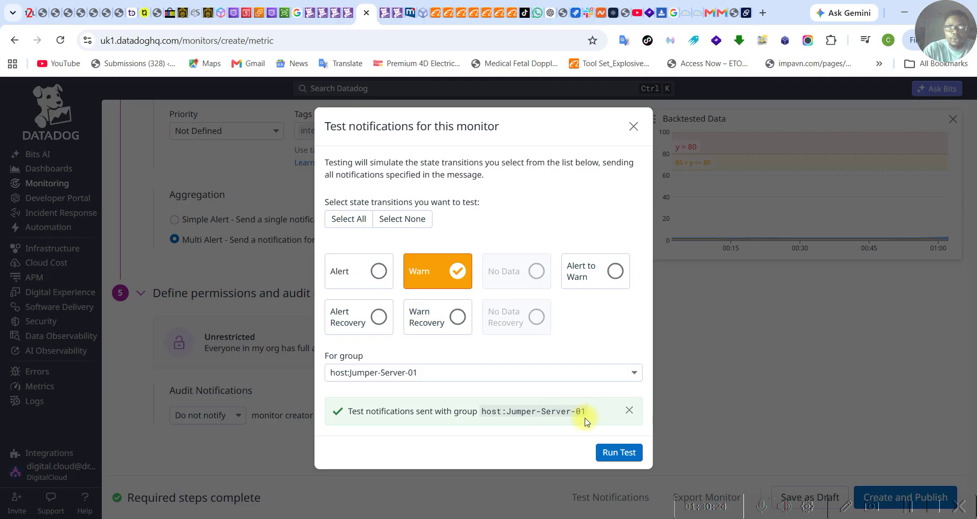
# Switch to Slack and examine the Warn test notification in server_watch, including its description, host tag and graph
pyautogui.click(588, 13)
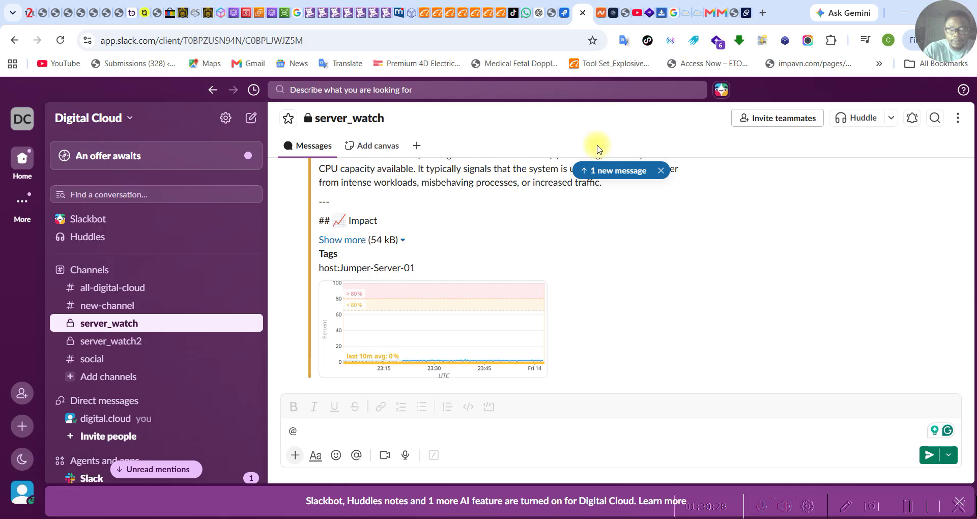
pyautogui.scroll(5, 593, 310)
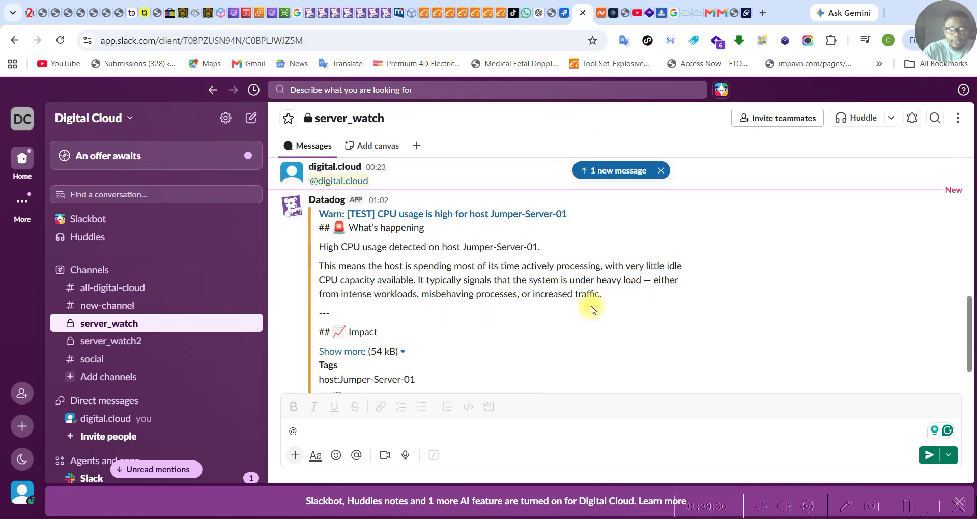
pyautogui.scroll(-2, 585, 310)
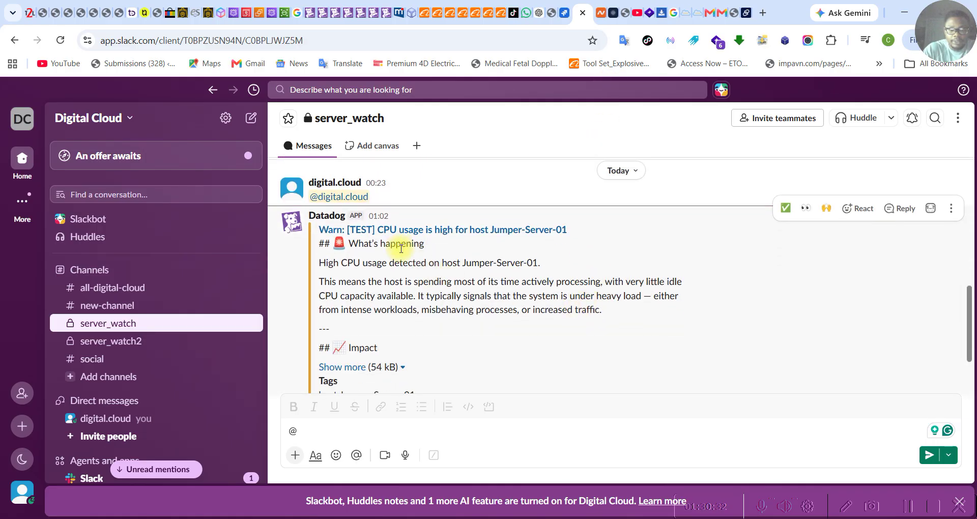
pyautogui.scroll(-3, 493, 259)
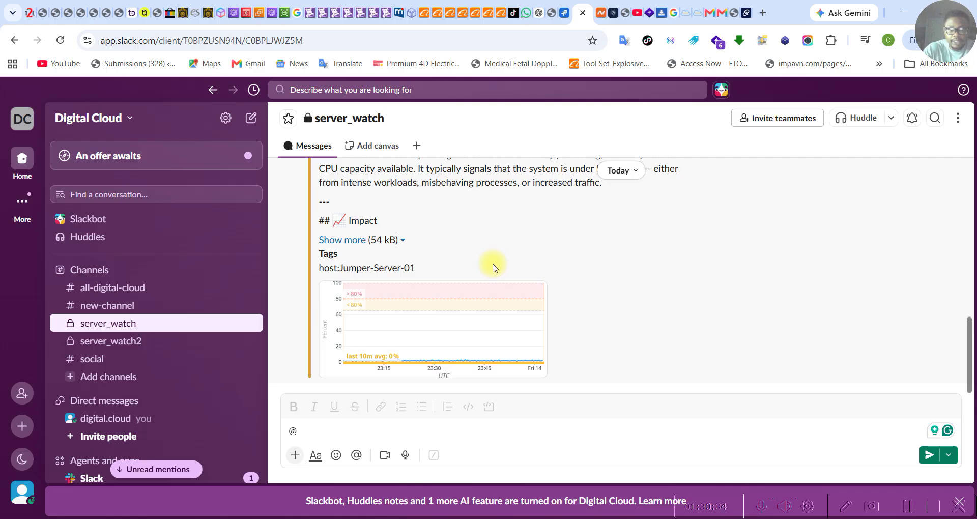
pyautogui.scroll(2, 473, 249)
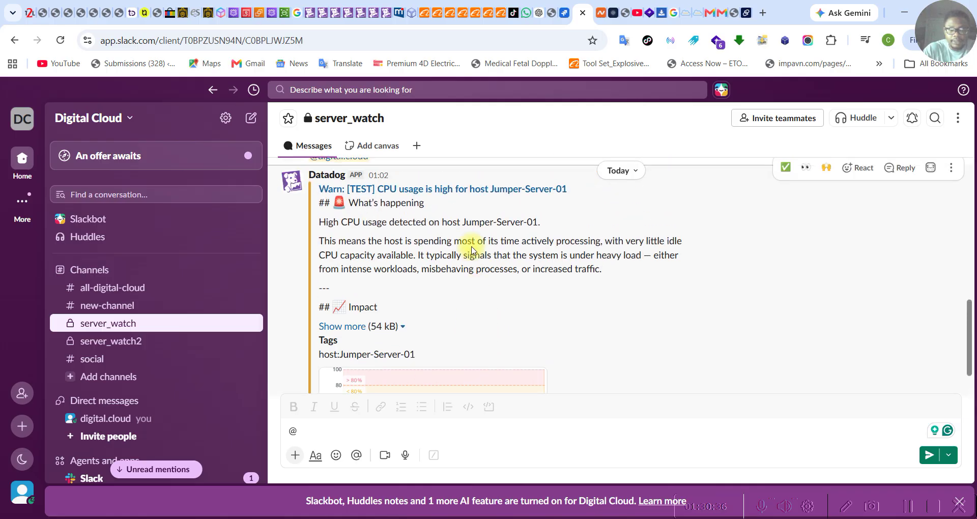
pyautogui.scroll(1, 472, 250)
pyautogui.scroll(-3, 443, 284)
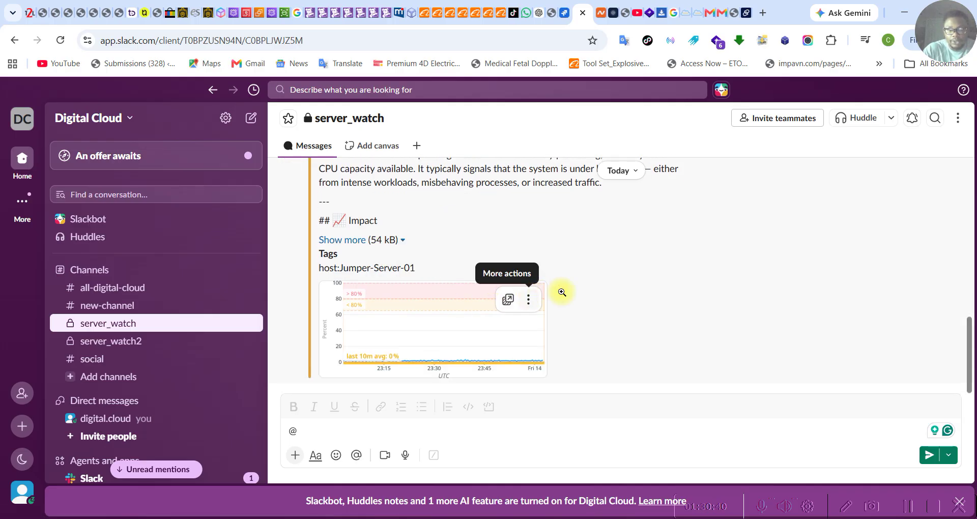
pyautogui.scroll(4, 627, 306)
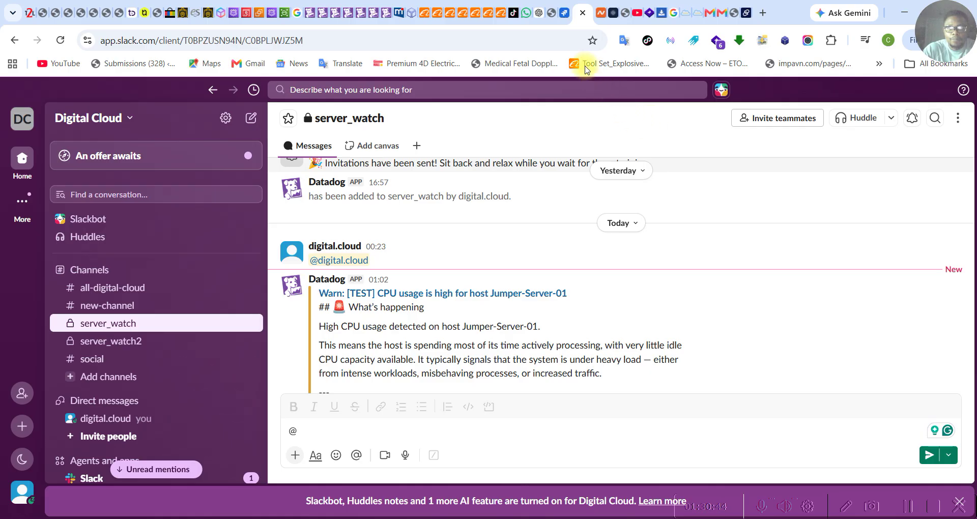
# Return to the Datadog monitor and run a test notification for only the Alert transition on host:Jumper-Server-01
pyautogui.click(360, 20)
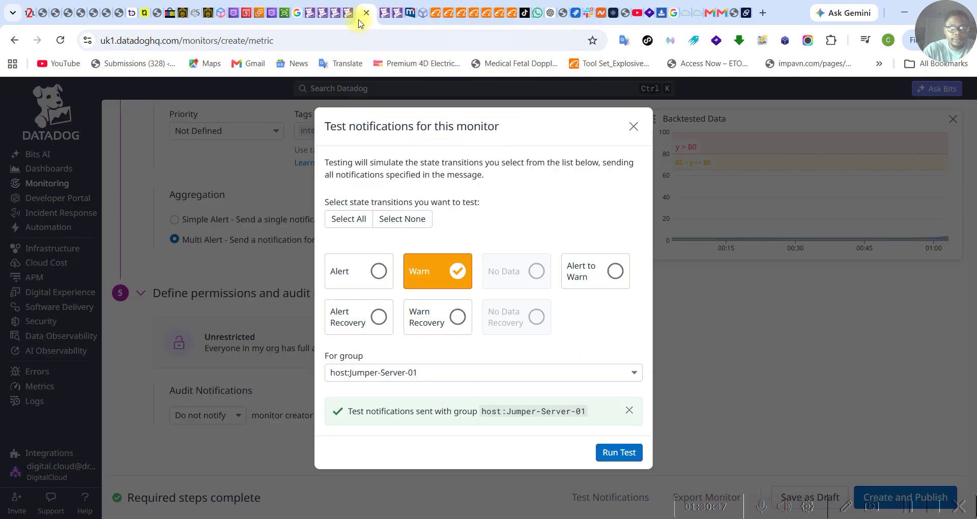
pyautogui.click(374, 275)
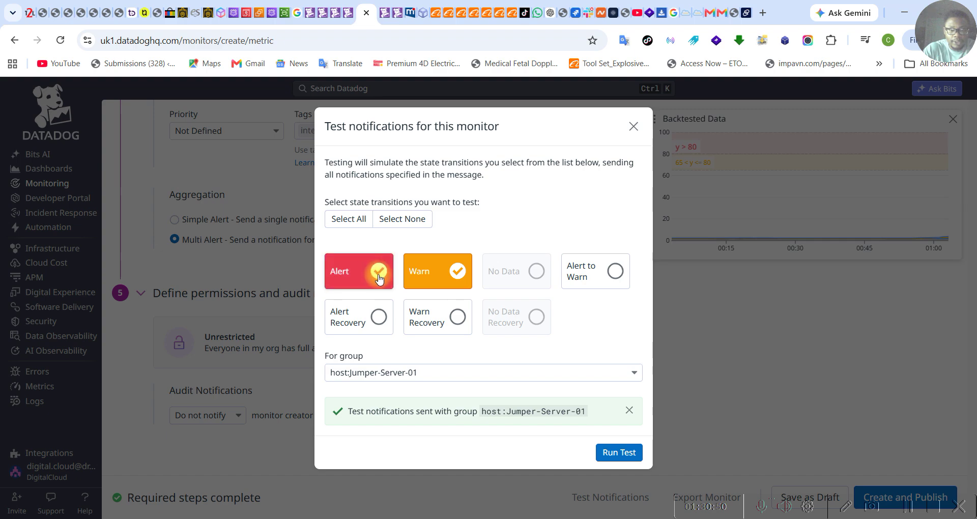
pyautogui.click(456, 278)
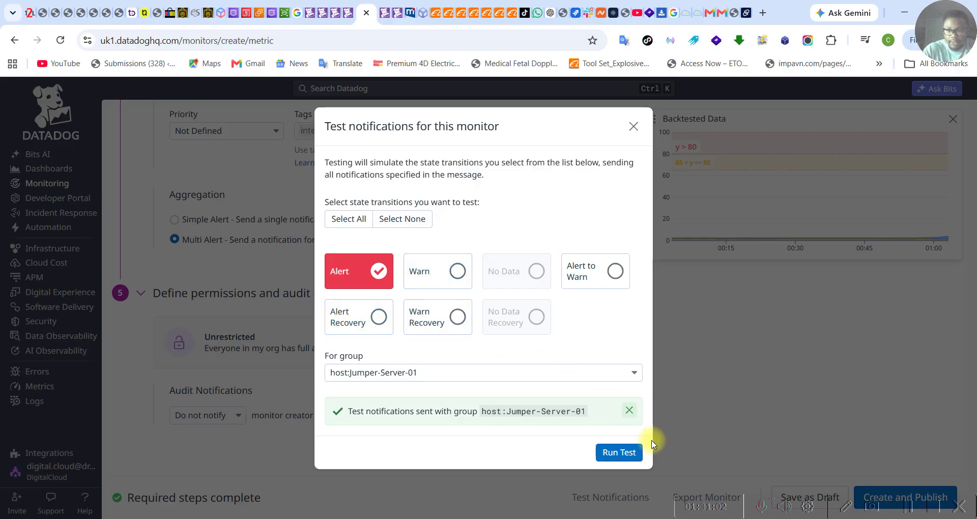
pyautogui.click(620, 453)
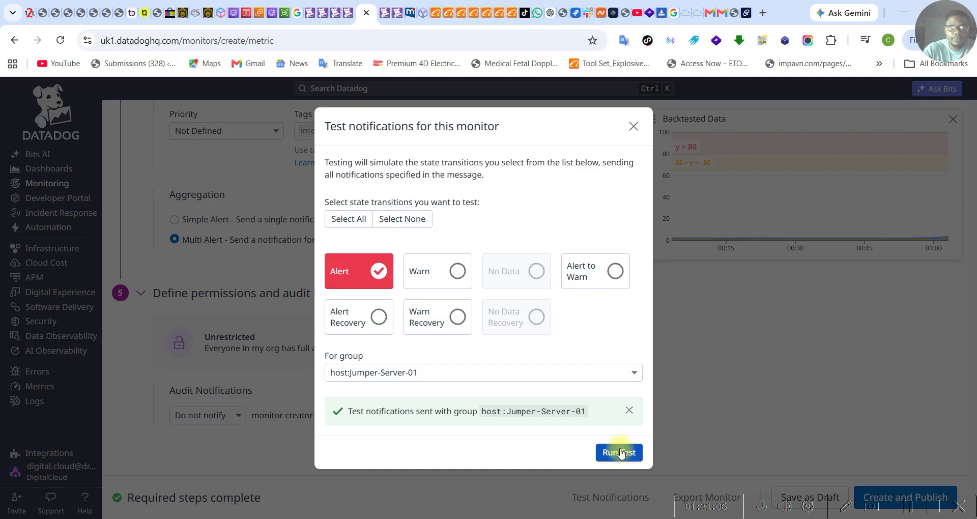
# Switch to Slack and compare the Triggered test notification in server_watch with the earlier Warn message
pyautogui.click(588, 13)
pyautogui.scroll(-3, 636, 205)
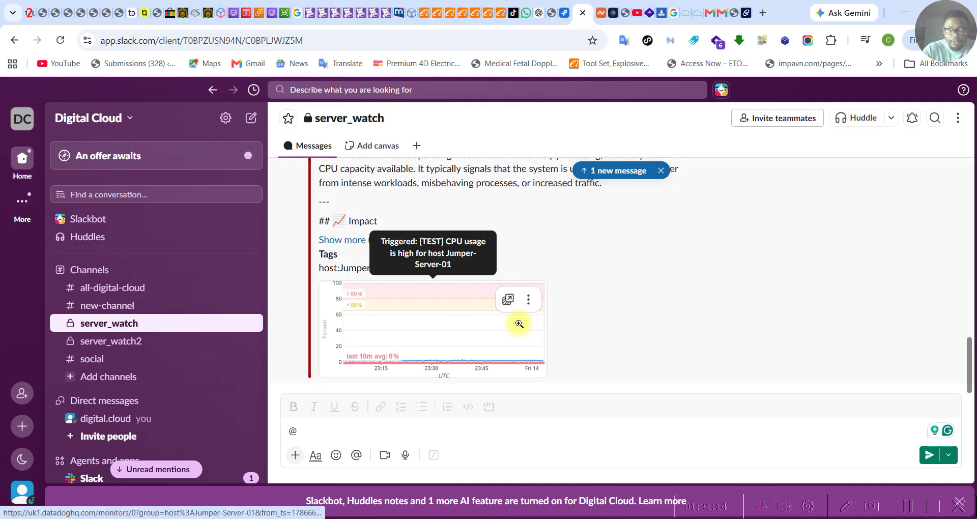
pyautogui.scroll(-2, 517, 310)
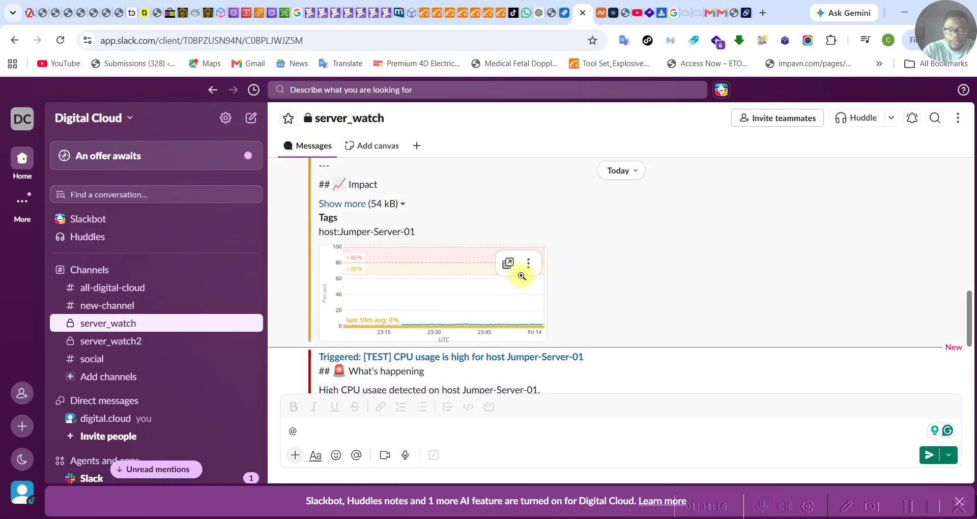
pyautogui.scroll(-3, 573, 312)
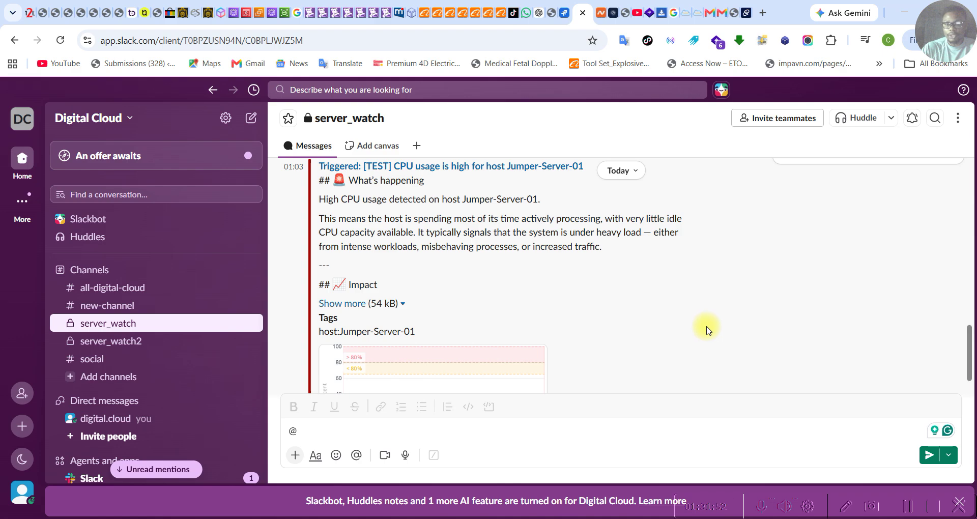
pyautogui.scroll(-1, 772, 370)
pyautogui.scroll(3, 773, 370)
pyautogui.scroll(3, 772, 370)
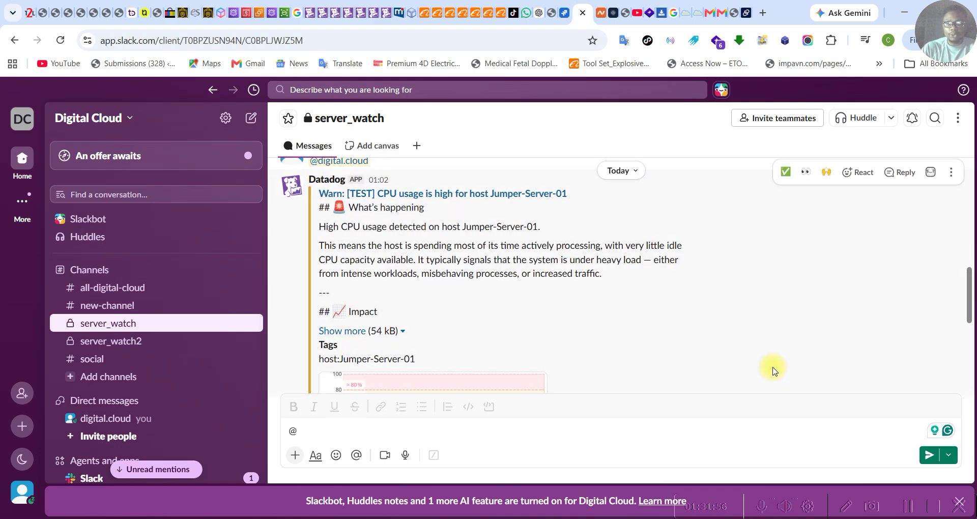
pyautogui.scroll(-4, 772, 370)
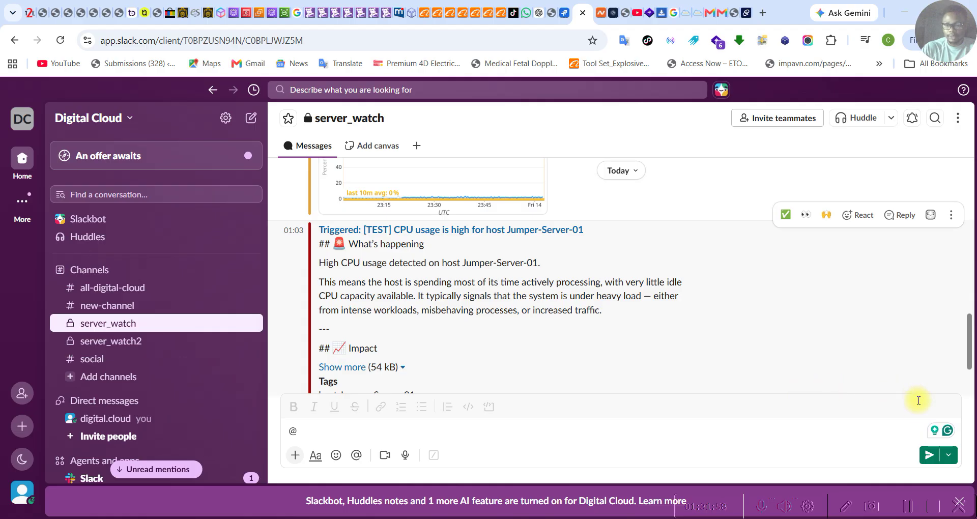